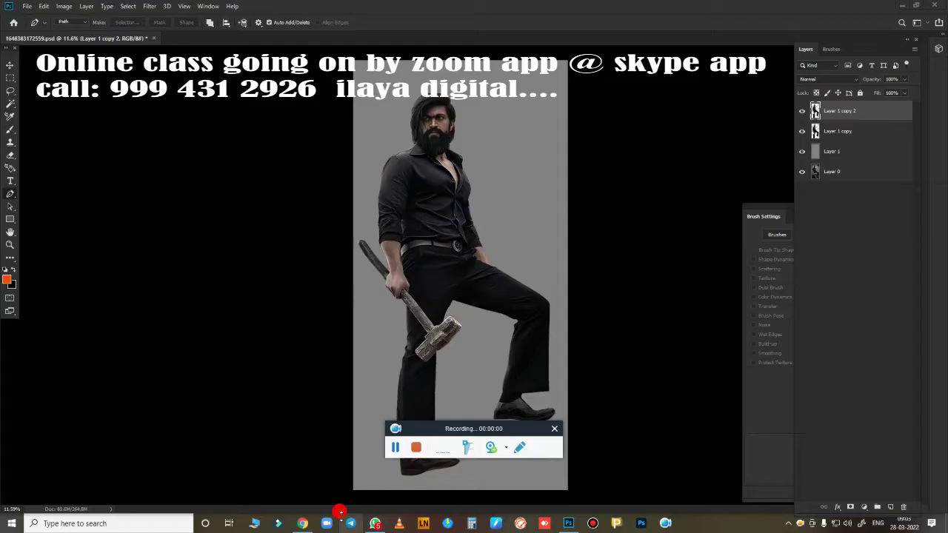
Hide the cut-out and grey background layers and show them again to compare with the original poster.
{"action": "left_click_drag", "start_coordinate": [802, 136], "coordinate": [803, 175]}
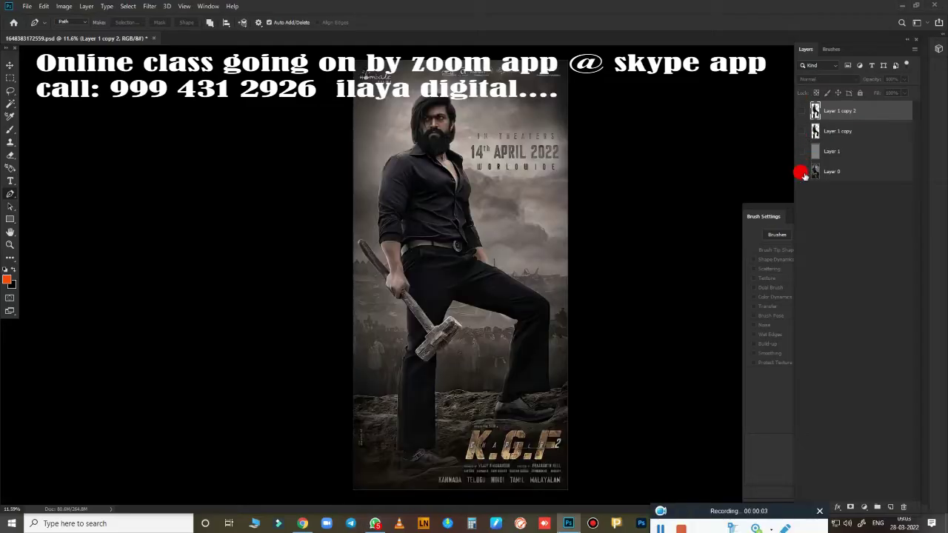
{"action": "left_click", "coordinate": [801, 151]}
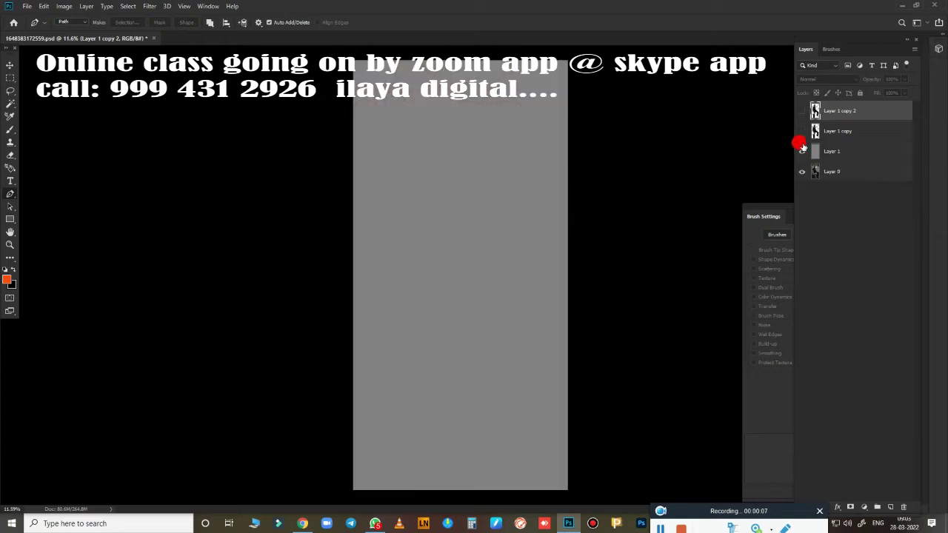
{"action": "left_click", "coordinate": [800, 133]}
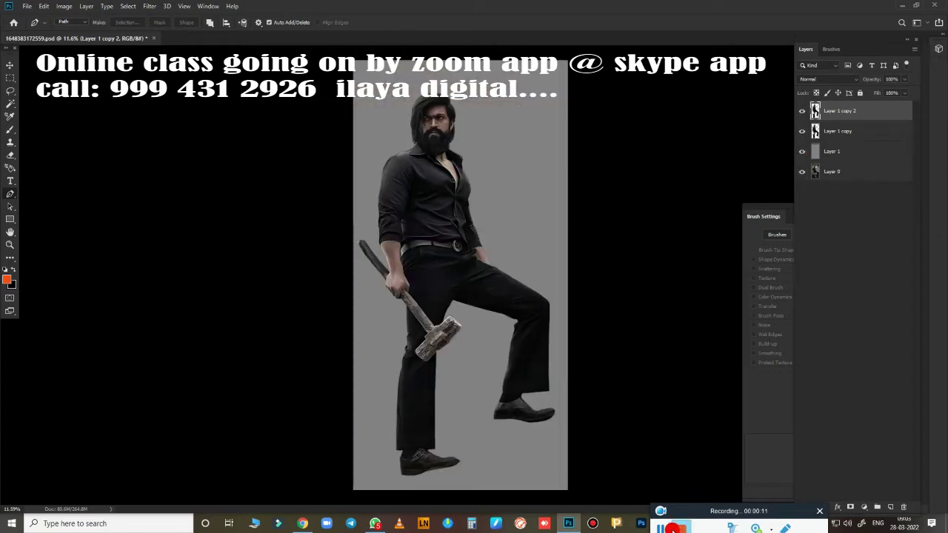
Zoom and pan in close on the man's beard.
{"action": "scroll", "coordinate": [449, 264], "scroll_direction": "up", "scroll_amount": 5}
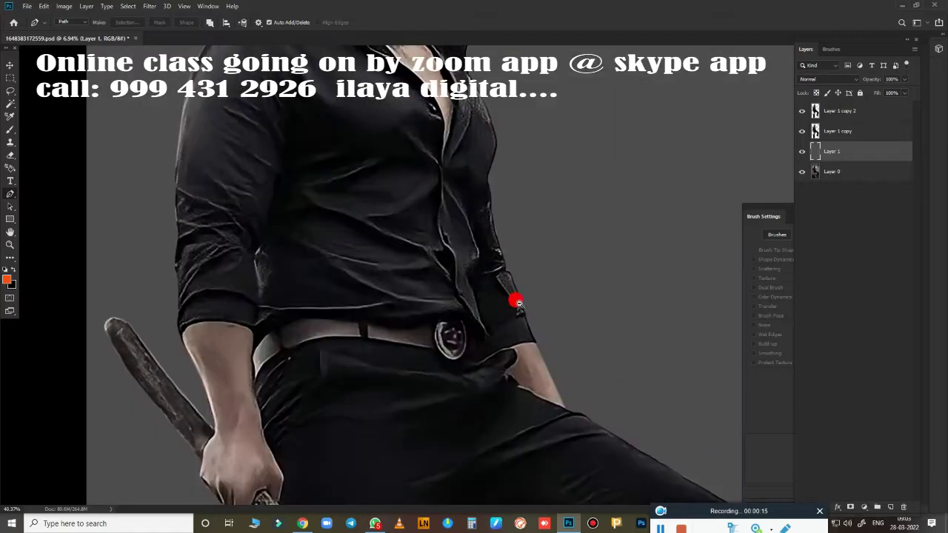
{"action": "scroll", "coordinate": [395, 296], "scroll_direction": "up", "scroll_amount": 5}
{"action": "scroll", "coordinate": [402, 335], "scroll_direction": "up", "scroll_amount": 3}
{"action": "scroll", "coordinate": [373, 289], "scroll_direction": "up", "scroll_amount": 3}
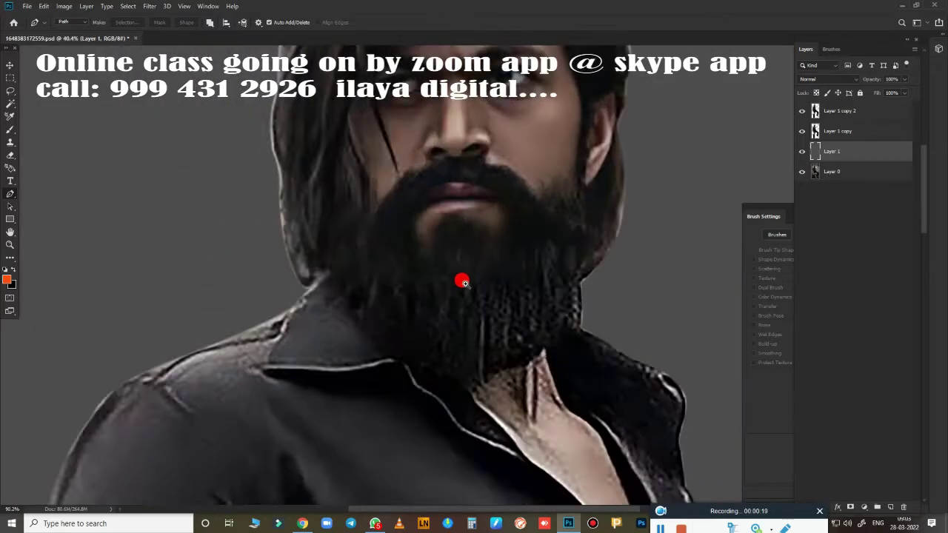
{"action": "left_click_drag", "start_coordinate": [463, 279], "coordinate": [397, 346]}
{"action": "scroll", "coordinate": [363, 270], "scroll_direction": "up", "scroll_amount": 2}
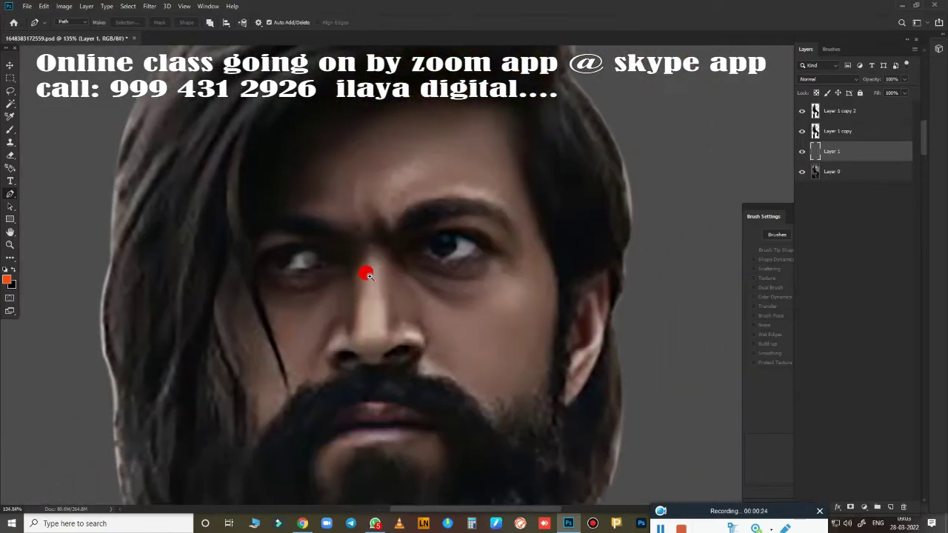
{"action": "scroll", "coordinate": [397, 292], "scroll_direction": "up", "scroll_amount": 2}
{"action": "scroll", "coordinate": [373, 278], "scroll_direction": "down", "scroll_amount": 1}
{"action": "scroll", "coordinate": [373, 278], "scroll_direction": "down", "scroll_amount": 1}
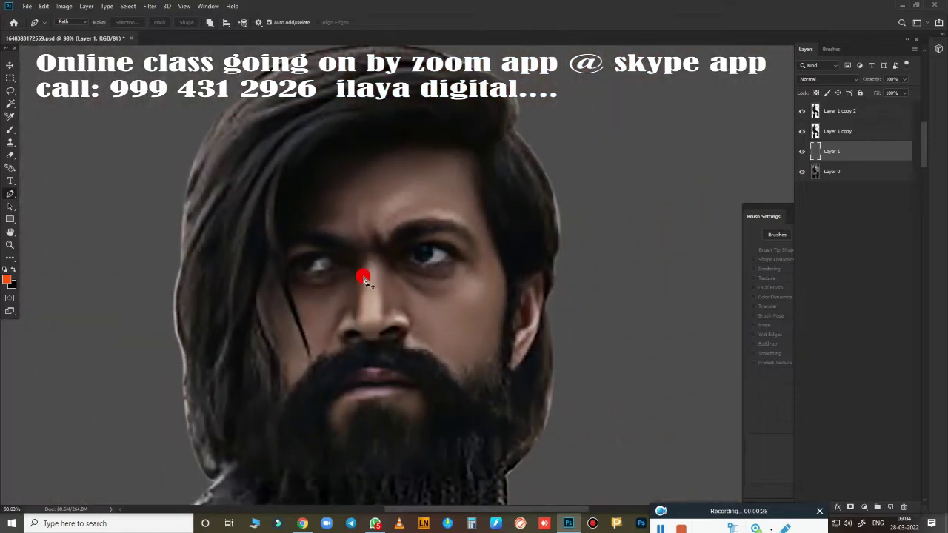
With the Smudge tool, add empty Layer 2 on top and make smudge strength follow pen pressure.
{"action": "key", "text": "r"}
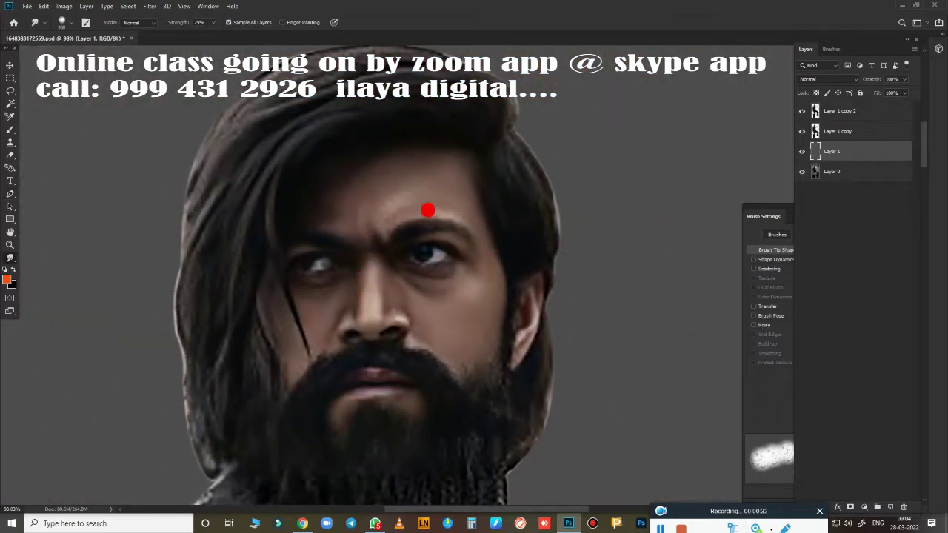
{"action": "left_click", "coordinate": [836, 111]}
{"action": "left_click", "coordinate": [892, 505]}
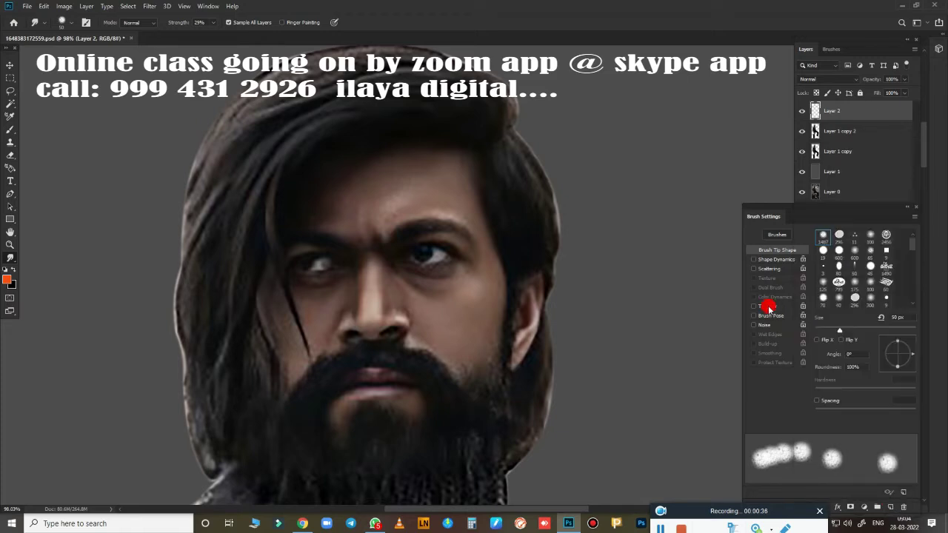
{"action": "left_click", "coordinate": [765, 306]}
{"action": "left_click", "coordinate": [866, 299]}
{"action": "left_click", "coordinate": [859, 318]}
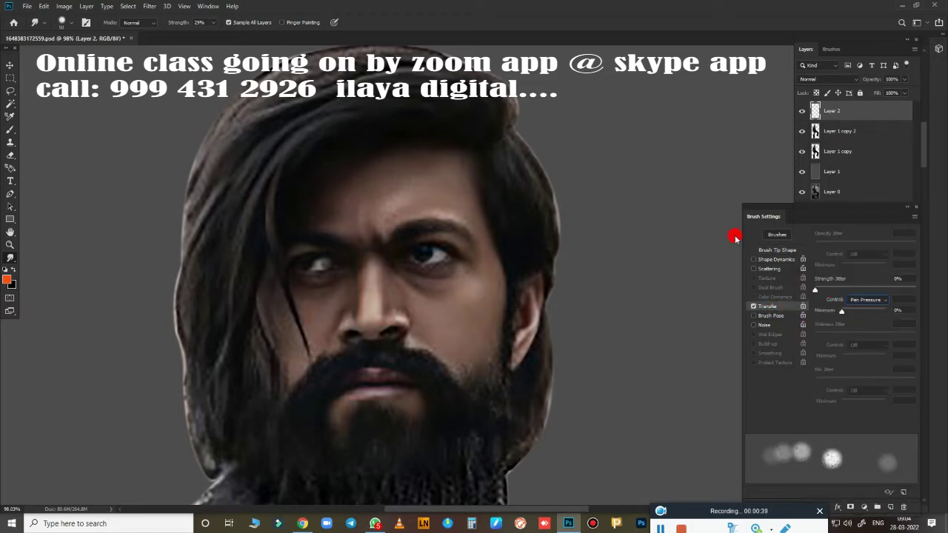
Reselect Layer 1 copy 2 and switch to the Lasso tool.
{"action": "left_click", "coordinate": [837, 131]}
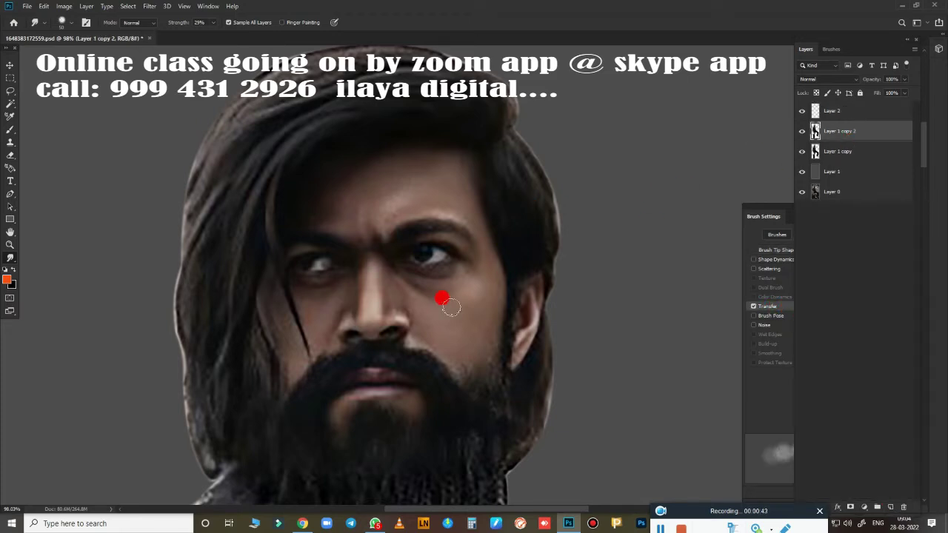
{"action": "scroll", "coordinate": [440, 297], "scroll_direction": "down", "scroll_amount": 5}
{"action": "scroll", "coordinate": [496, 276], "scroll_direction": "down", "scroll_amount": 5}
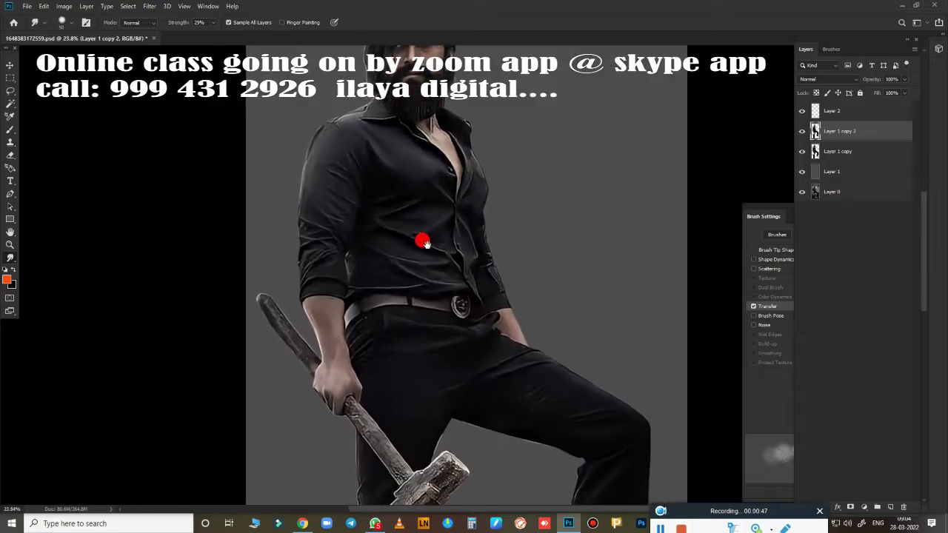
{"action": "key", "text": "l"}
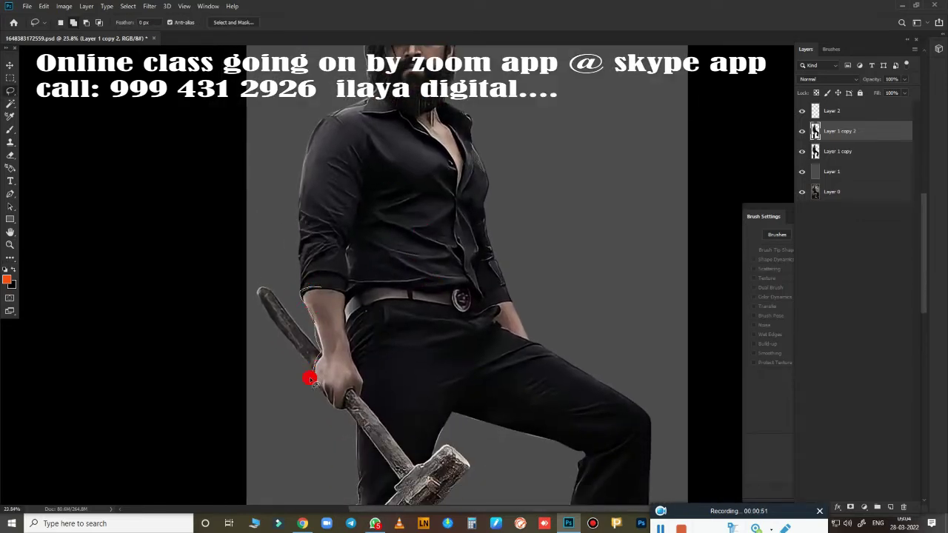
Lasso the hammer hand, pocket hand, bare chest and the face skin around the mouth.
{"action": "left_click_drag", "start_coordinate": [345, 322], "coordinate": [322, 283]}
{"action": "left_click_drag", "start_coordinate": [511, 307], "coordinate": [518, 315]}
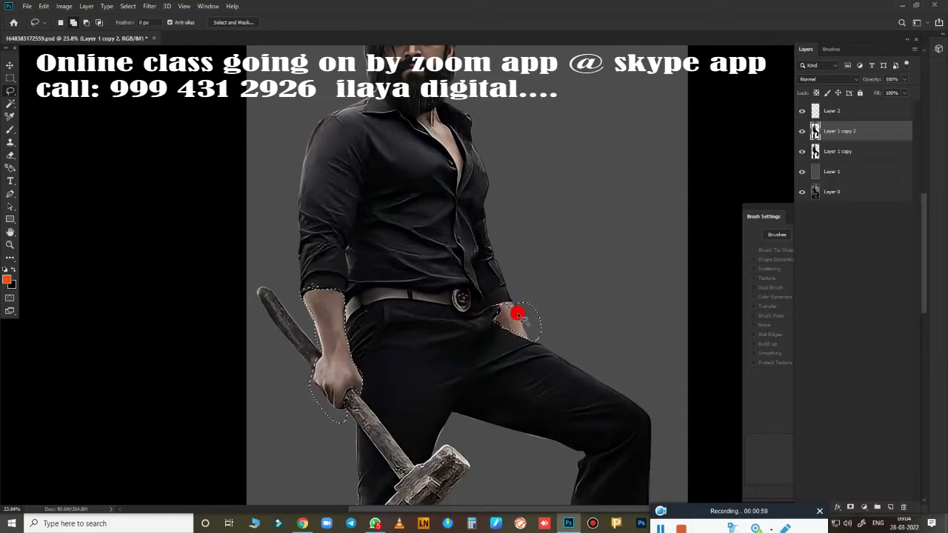
{"action": "scroll", "coordinate": [529, 296], "scroll_direction": "up", "scroll_amount": 5}
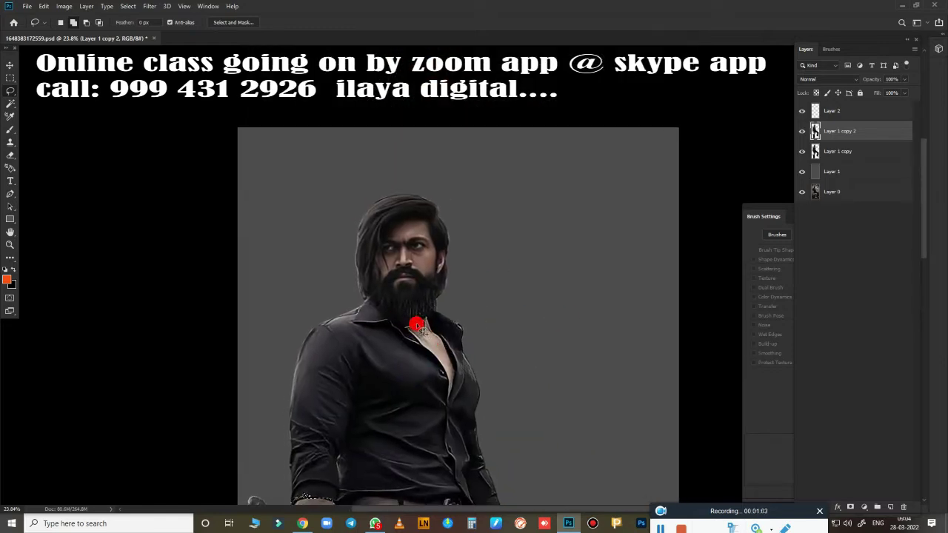
{"action": "left_click_drag", "start_coordinate": [422, 347], "coordinate": [407, 325]}
{"action": "left_click_drag", "start_coordinate": [396, 289], "coordinate": [395, 287]}
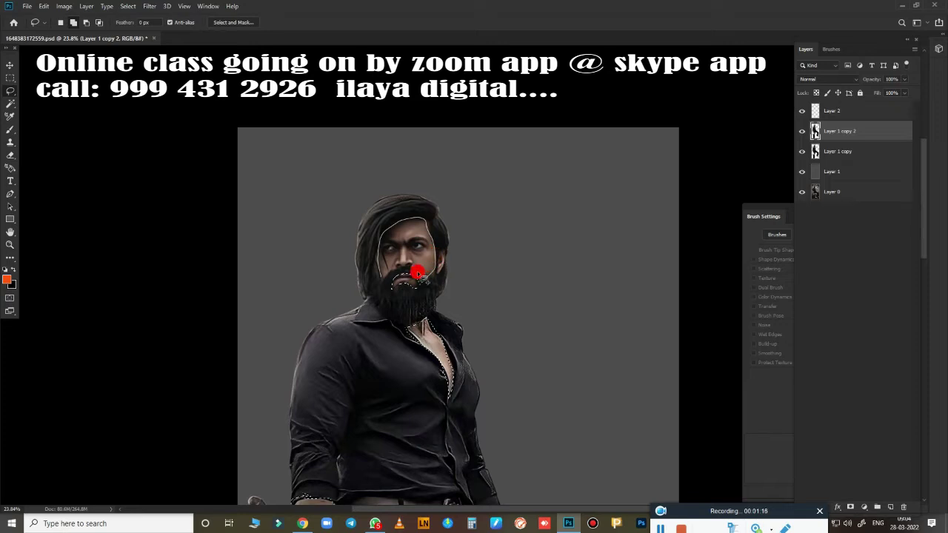
{"action": "left_click_drag", "start_coordinate": [385, 278], "coordinate": [436, 275]}
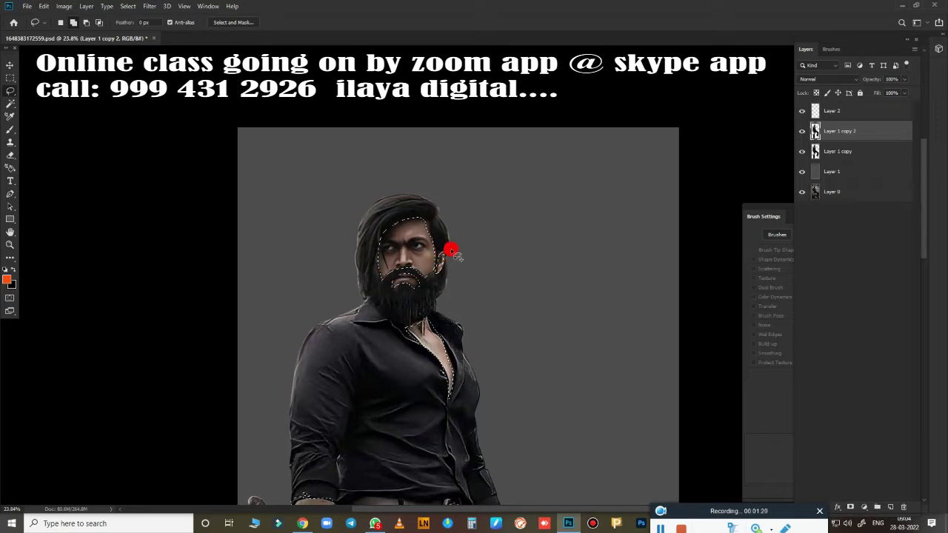
Feather the selection by 1.5 px and copy it onto new Layer 3.
{"action": "key", "text": "shift+F6"}
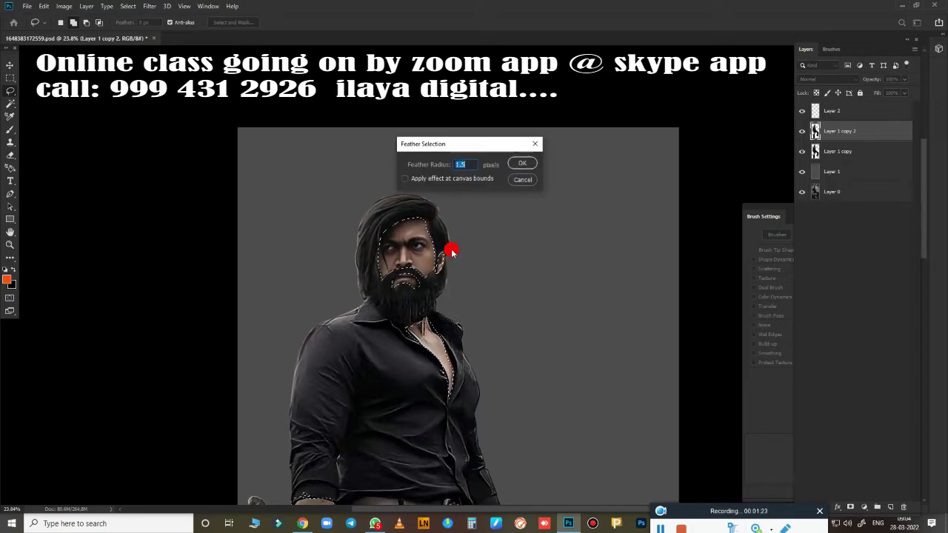
{"action": "type", "text": "5"}
{"action": "key", "text": "Return"}
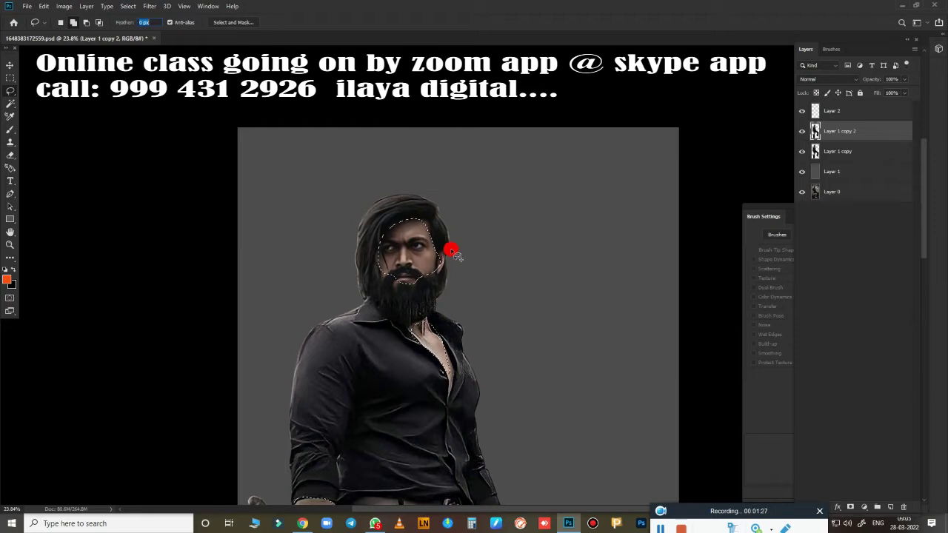
{"action": "key", "text": "ctrl+j"}
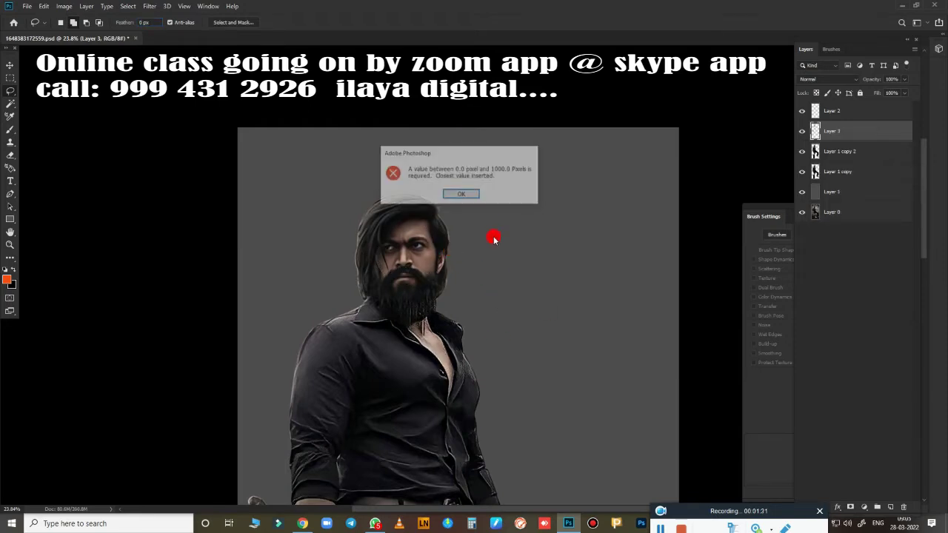
{"action": "key", "text": "Return"}
Raise Layer 1's Hue/Saturation lightness to +100 so the grey backdrop turns white.
{"action": "scroll", "coordinate": [477, 207], "scroll_direction": "down", "scroll_amount": 2}
{"action": "scroll", "coordinate": [485, 245], "scroll_direction": "up", "scroll_amount": 1}
{"action": "scroll", "coordinate": [493, 148], "scroll_direction": "up", "scroll_amount": 1}
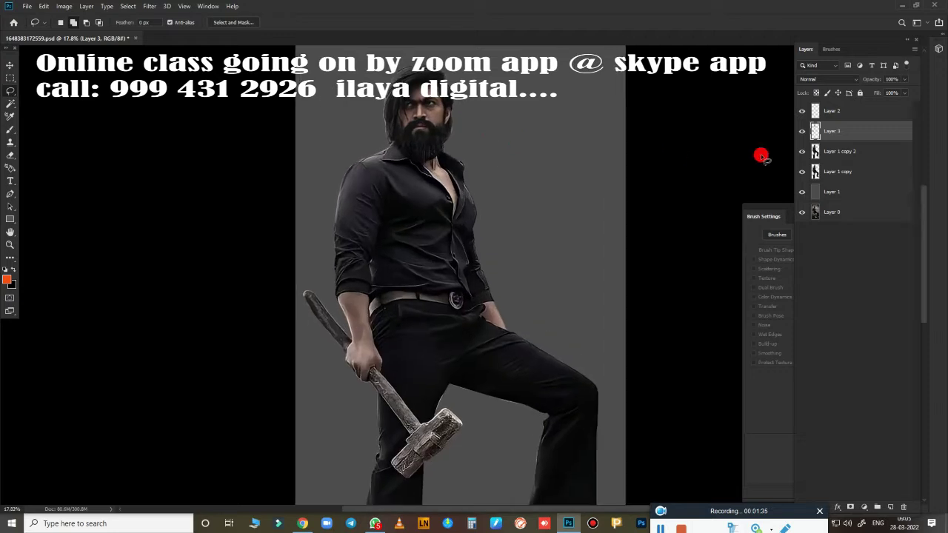
{"action": "left_click", "coordinate": [833, 194]}
{"action": "key", "text": "ctrl+u"}
{"action": "mouse_move", "coordinate": [654, 275]}
{"action": "left_mouse_down"}
{"action": "mouse_move", "coordinate": [717, 265]}
{"action": "mouse_move", "coordinate": [711, 274]}
{"action": "left_mouse_up"}
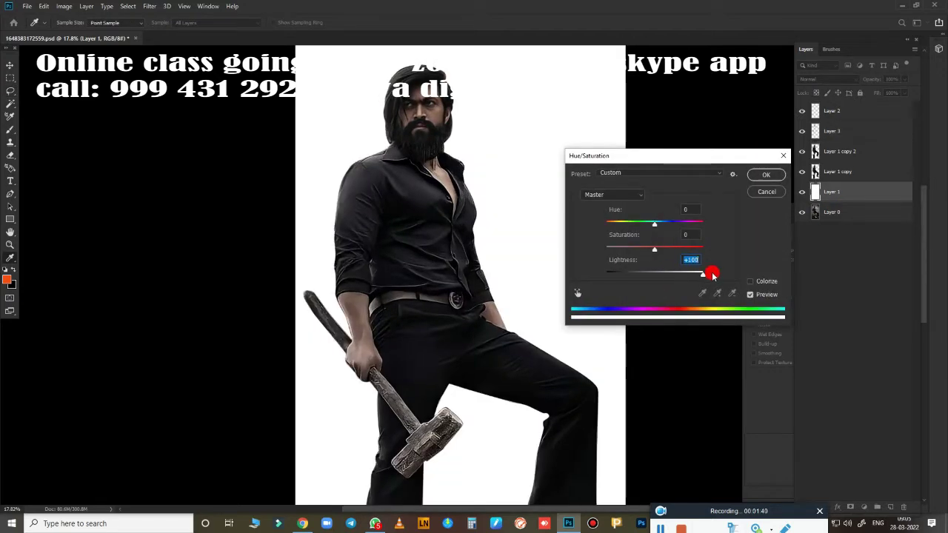
{"action": "left_click", "coordinate": [766, 174]}
Preview a -47 hue shift and Color Balance on the backdrop, then discard both.
{"action": "key", "text": "l"}
{"action": "scroll", "coordinate": [507, 206], "scroll_direction": "up", "scroll_amount": 2}
{"action": "scroll", "coordinate": [437, 96], "scroll_direction": "up", "scroll_amount": 3}
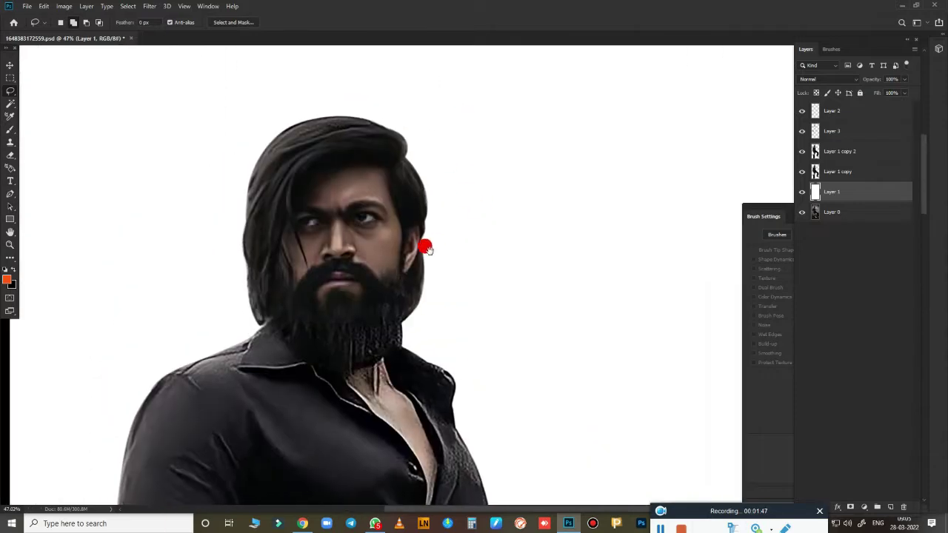
{"action": "scroll", "coordinate": [428, 248], "scroll_direction": "down", "scroll_amount": 4}
{"action": "key", "text": "ctrl+u"}
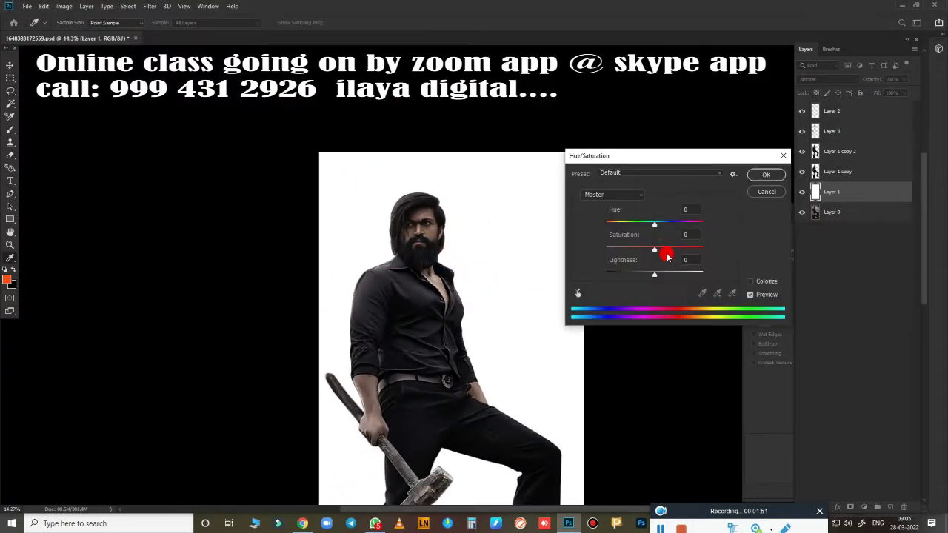
{"action": "left_click_drag", "start_coordinate": [655, 231], "coordinate": [634, 227]}
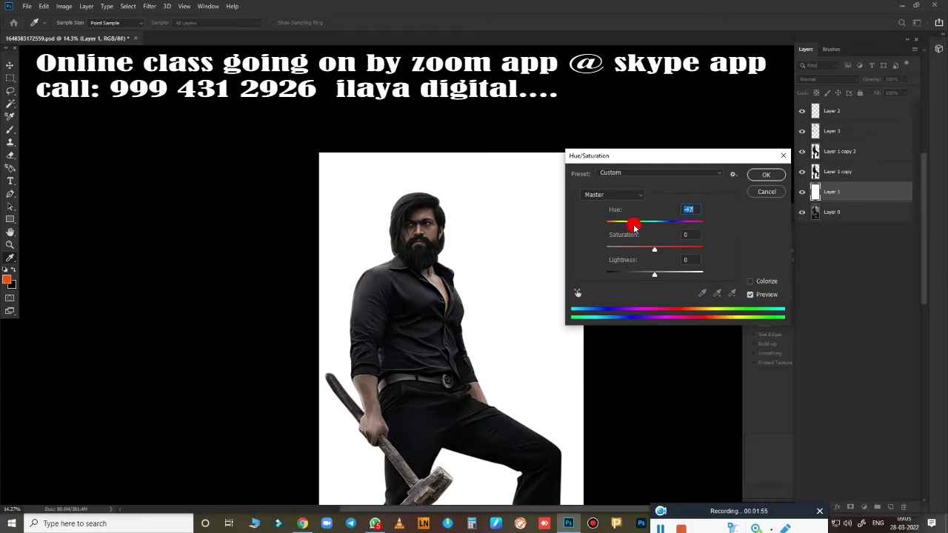
{"action": "left_click", "coordinate": [755, 195]}
{"action": "key", "text": "ctrl+b"}
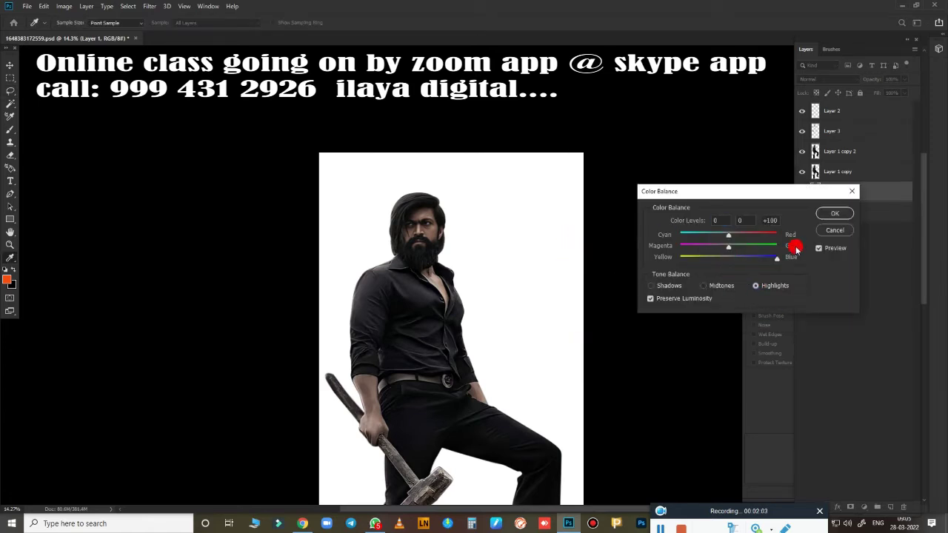
{"action": "left_click", "coordinate": [828, 234]}
{"action": "scroll", "coordinate": [554, 320], "scroll_direction": "down", "scroll_amount": 2}
{"action": "scroll", "coordinate": [555, 320], "scroll_direction": "down", "scroll_amount": 2}
Brighten the Layer 3 skin to about 46 with Brightness/Contrast.
{"action": "left_click", "coordinate": [831, 131]}
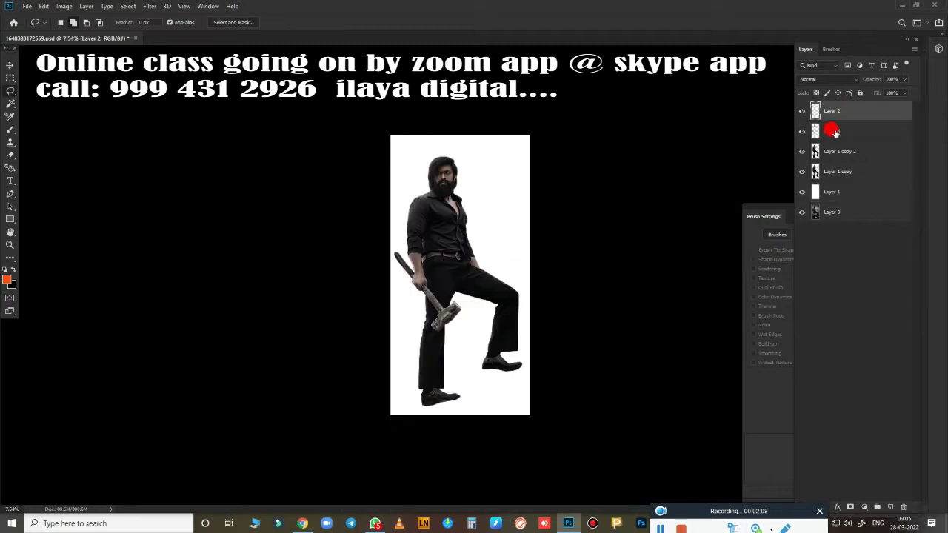
{"action": "scroll", "coordinate": [481, 197], "scroll_direction": "up", "scroll_amount": 2}
{"action": "key", "text": "alt+i"}
{"action": "key", "text": "a"}
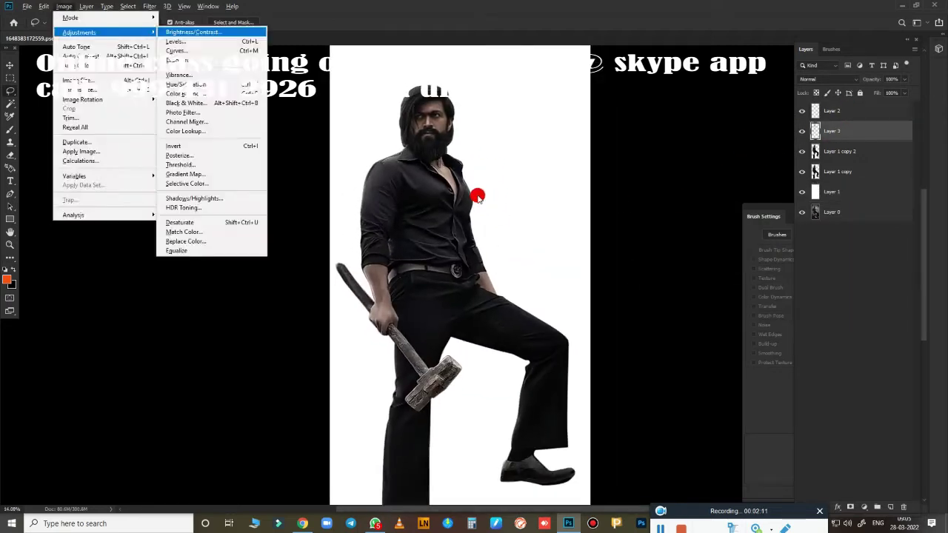
{"action": "key", "text": "Return"}
{"action": "mouse_move", "coordinate": [688, 198]}
{"action": "left_mouse_down"}
{"action": "mouse_move", "coordinate": [713, 197]}
{"action": "mouse_move", "coordinate": [704, 197]}
{"action": "mouse_move", "coordinate": [713, 220]}
{"action": "mouse_move", "coordinate": [717, 201]}
{"action": "left_mouse_up"}
{"action": "scroll", "coordinate": [571, 195], "scroll_direction": "up", "scroll_amount": 4}
{"action": "scroll", "coordinate": [474, 222], "scroll_direction": "up", "scroll_amount": 5}
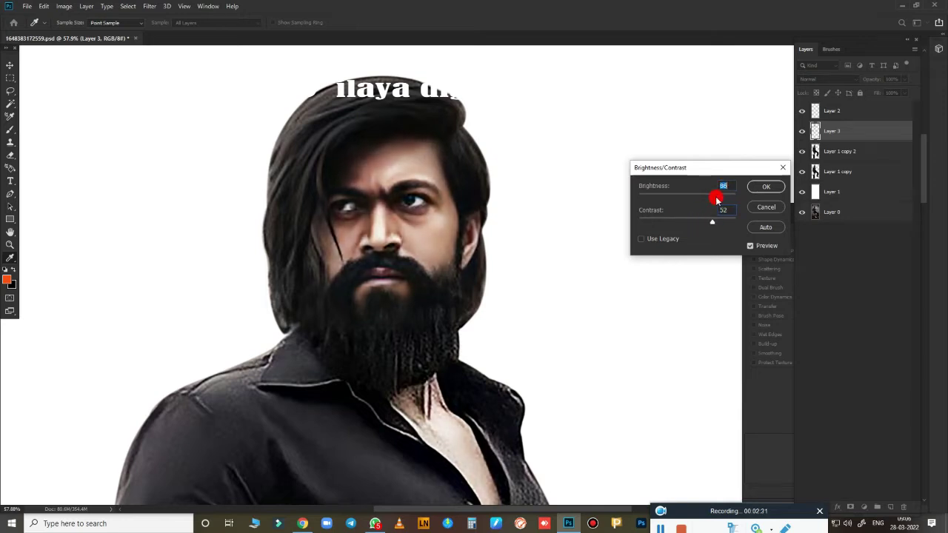
Confirm the brightness change and apply a Vibrance boost to Layer 3.
{"action": "key", "text": "Return"}
{"action": "key", "text": "alt+i"}
{"action": "key", "text": "j"}
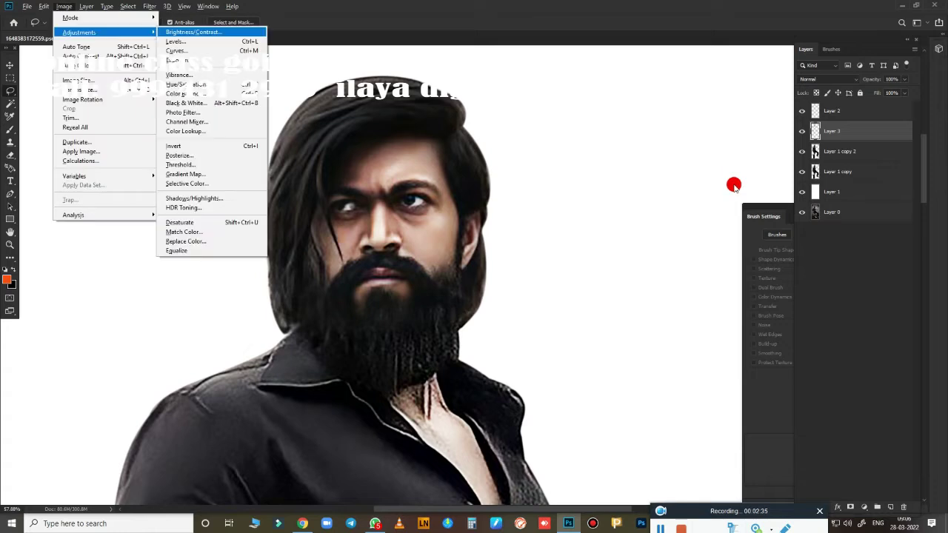
{"action": "key", "text": "v"}
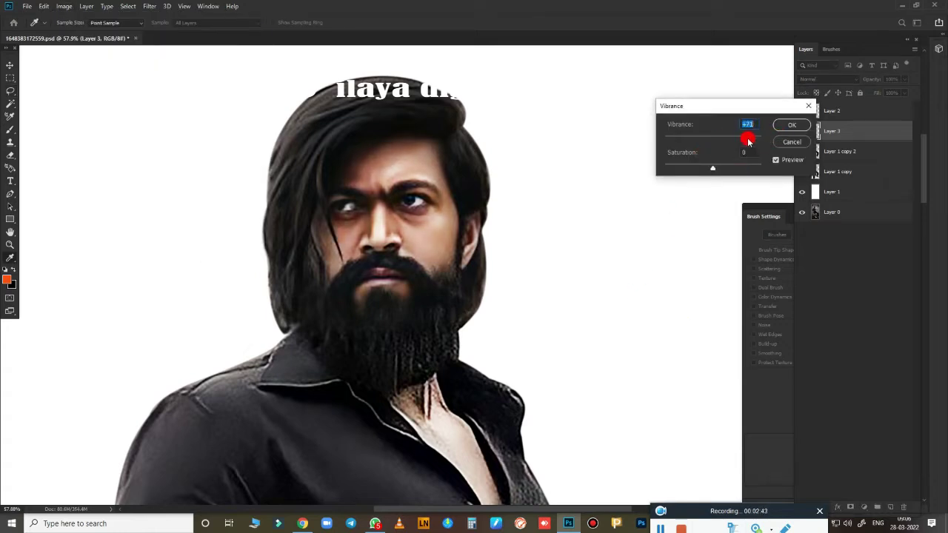
{"action": "left_click", "coordinate": [792, 127]}
{"action": "key", "text": "l"}
Dismiss the no-pixels-selected warning from the Image menu.
{"action": "key", "text": "alt+i"}
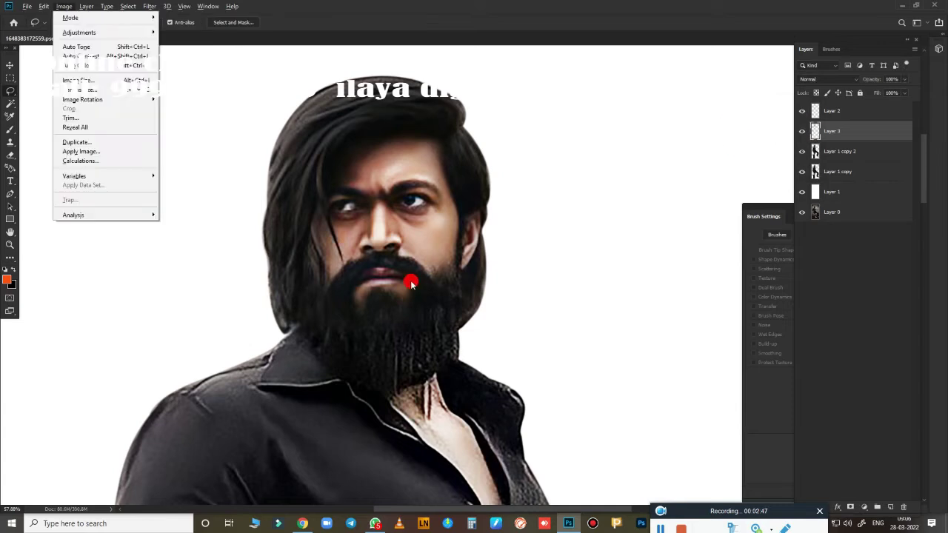
{"action": "left_click", "coordinate": [469, 197]}
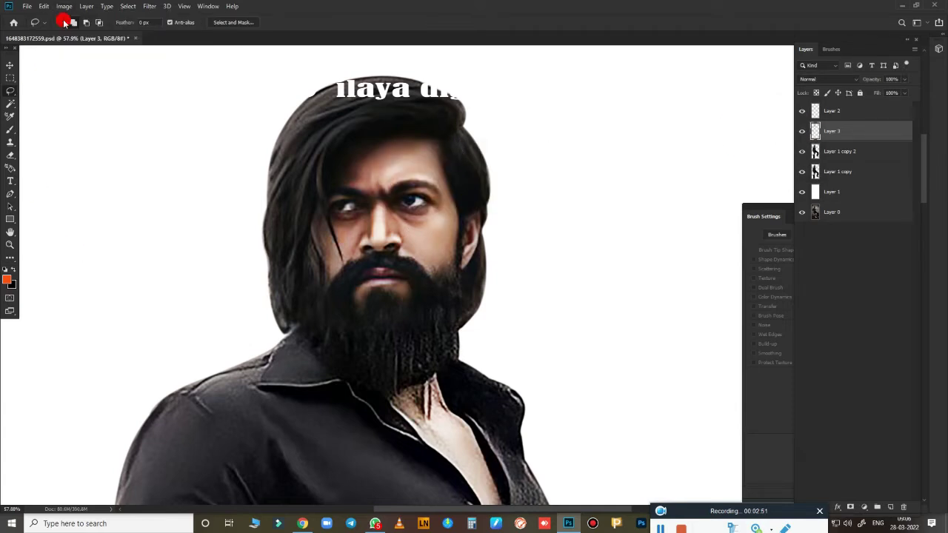
{"action": "key", "text": "alt+i"}
{"action": "key", "text": "Right"}
{"action": "key", "text": "Left"}
{"action": "key", "text": "Escape"}
Preview full desaturation in Hue/Saturation, cancel it, and zoom out to fit the whole figure.
{"action": "key", "text": "ctrl+u"}
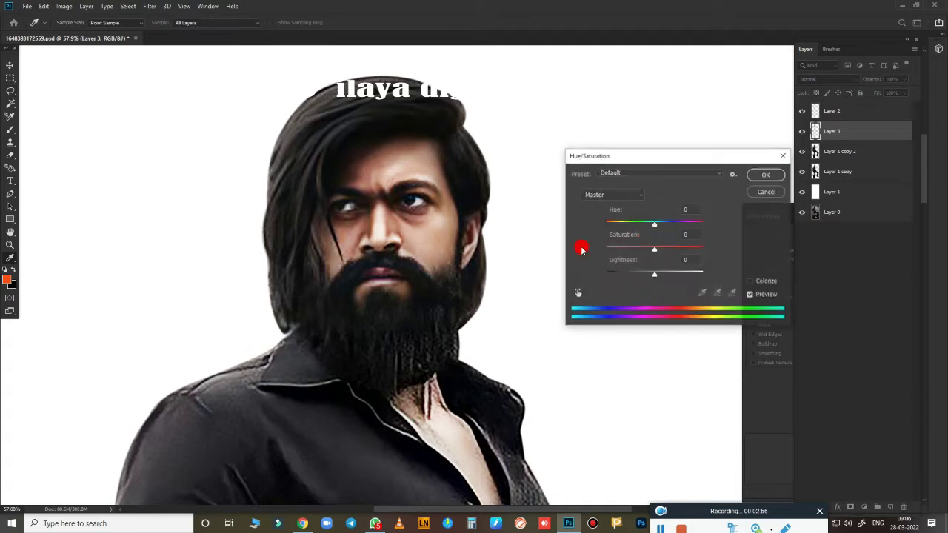
{"action": "mouse_move", "coordinate": [689, 250]}
{"action": "left_mouse_down"}
{"action": "mouse_move", "coordinate": [605, 246]}
{"action": "mouse_move", "coordinate": [626, 255]}
{"action": "left_mouse_up"}
{"action": "left_click", "coordinate": [766, 192]}
{"action": "key", "text": "ctrl+u"}
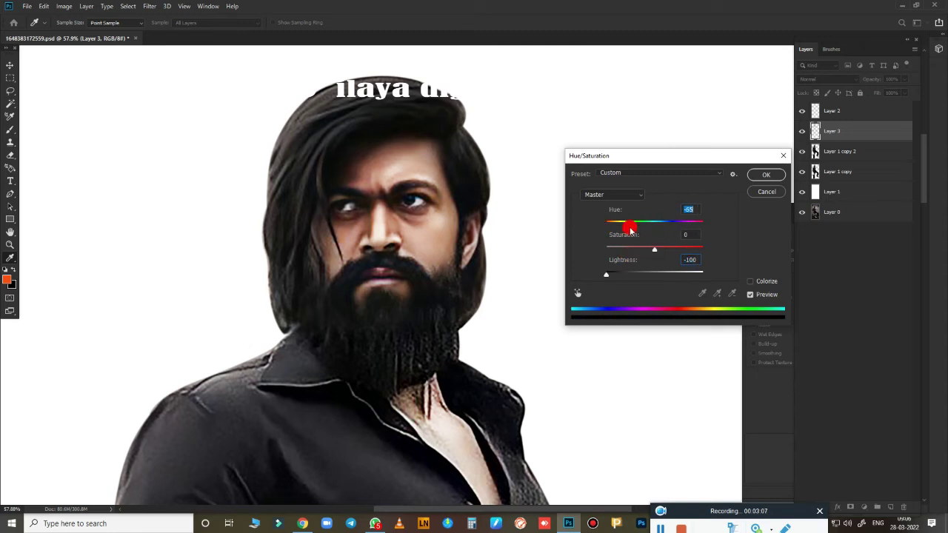
{"action": "left_click", "coordinate": [766, 191]}
{"action": "key", "text": "l"}
{"action": "key", "text": "ctrl+0"}
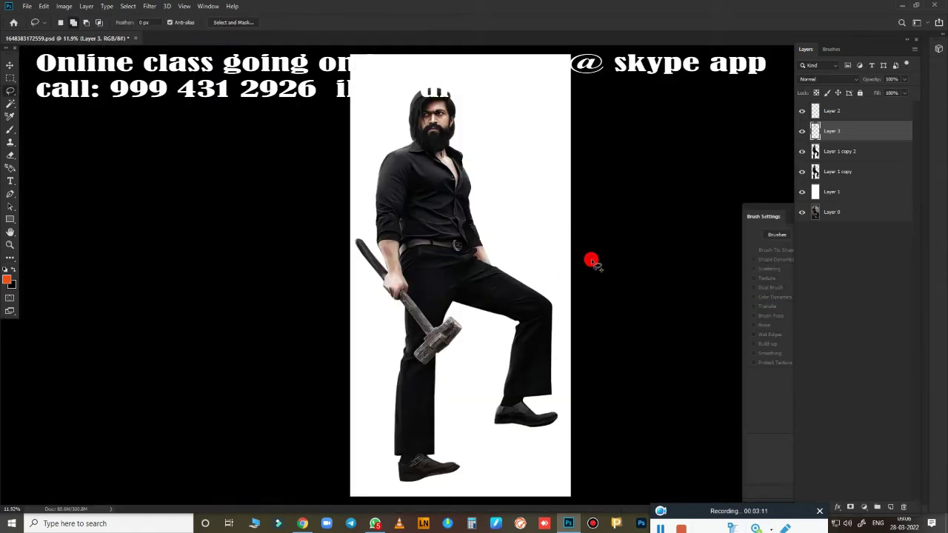
{"action": "left_click_drag", "start_coordinate": [812, 139], "coordinate": [799, 133]}
{"action": "scroll", "coordinate": [485, 175], "scroll_direction": "up", "scroll_amount": 5}
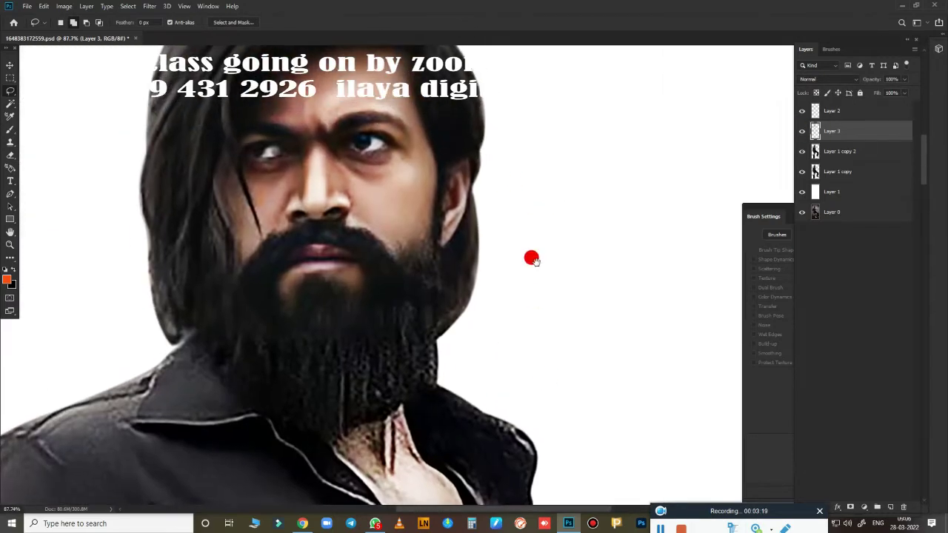
{"action": "key", "text": "ctrl+u"}
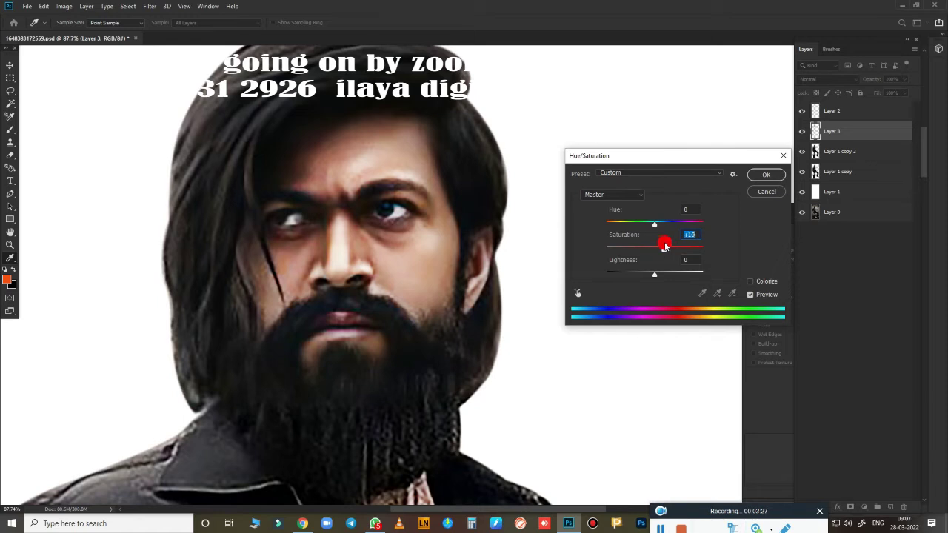
{"action": "left_click_drag", "start_coordinate": [664, 246], "coordinate": [611, 245]}
{"action": "left_click_drag", "start_coordinate": [656, 271], "coordinate": [652, 262]}
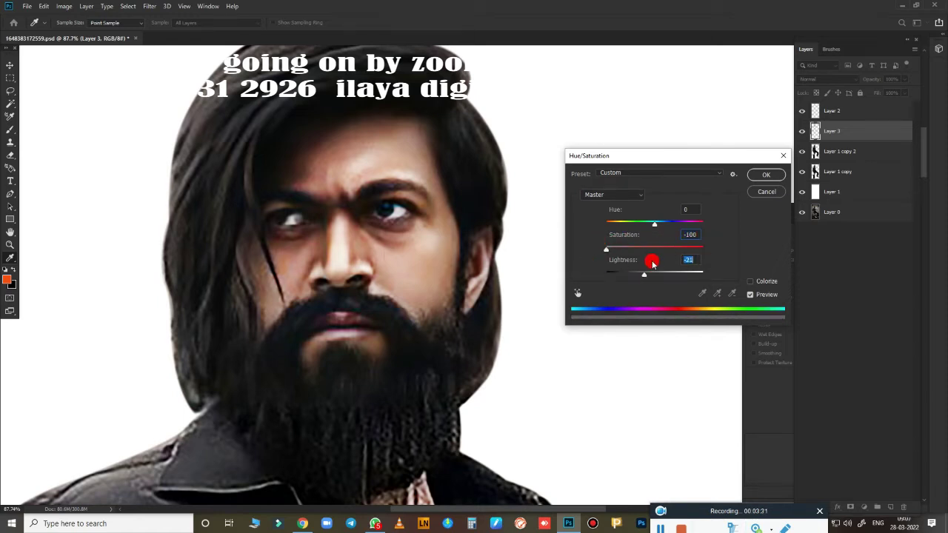
{"action": "left_click", "coordinate": [764, 194]}
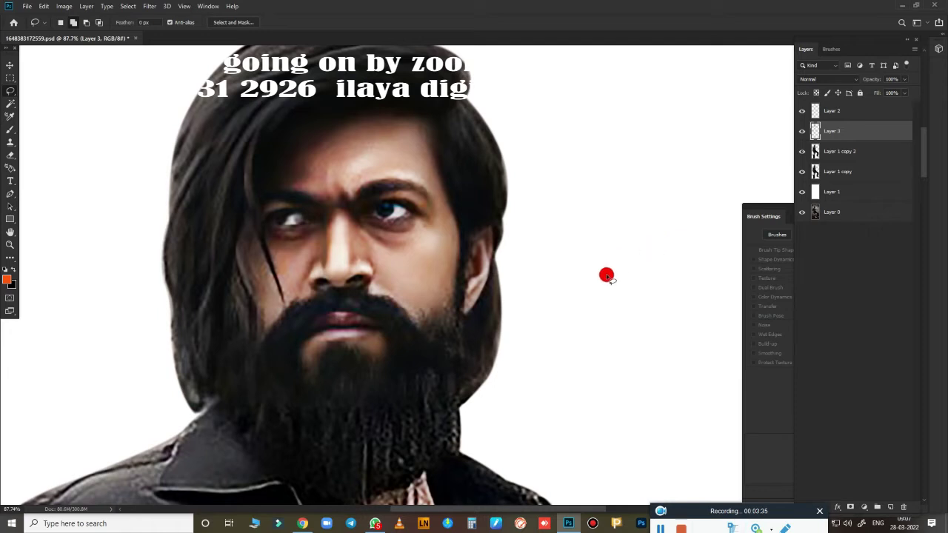
{"action": "scroll", "coordinate": [606, 275], "scroll_direction": "up", "scroll_amount": 3}
{"action": "scroll", "coordinate": [555, 294], "scroll_direction": "down", "scroll_amount": 1}
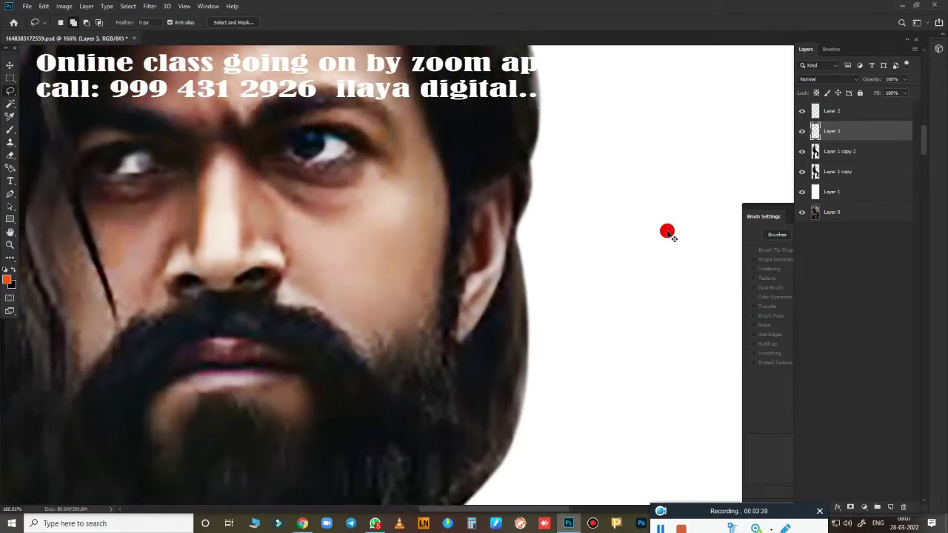
{"action": "left_click", "coordinate": [802, 132]}
{"action": "left_click", "coordinate": [798, 133]}
{"action": "left_click", "coordinate": [796, 132]}
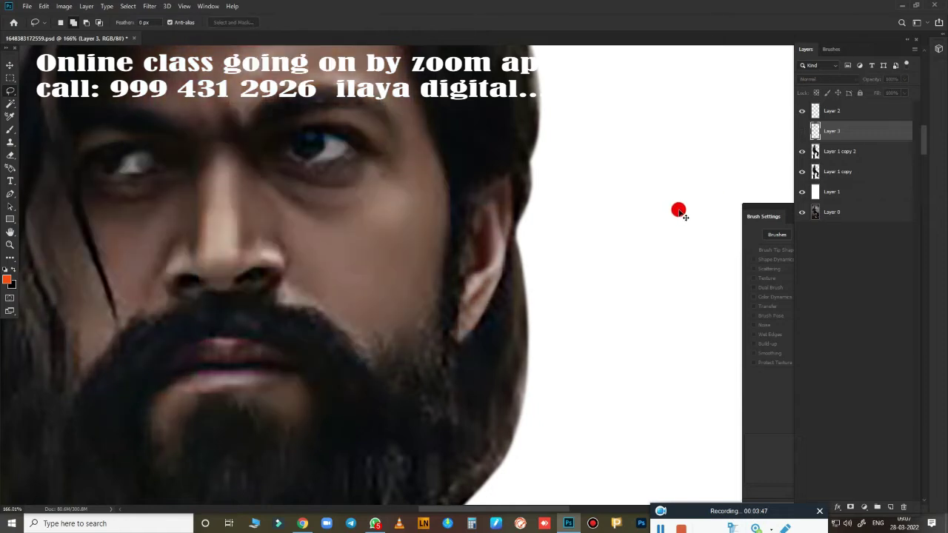
{"action": "left_click", "coordinate": [801, 131]}
{"action": "key", "text": "ctrl+u"}
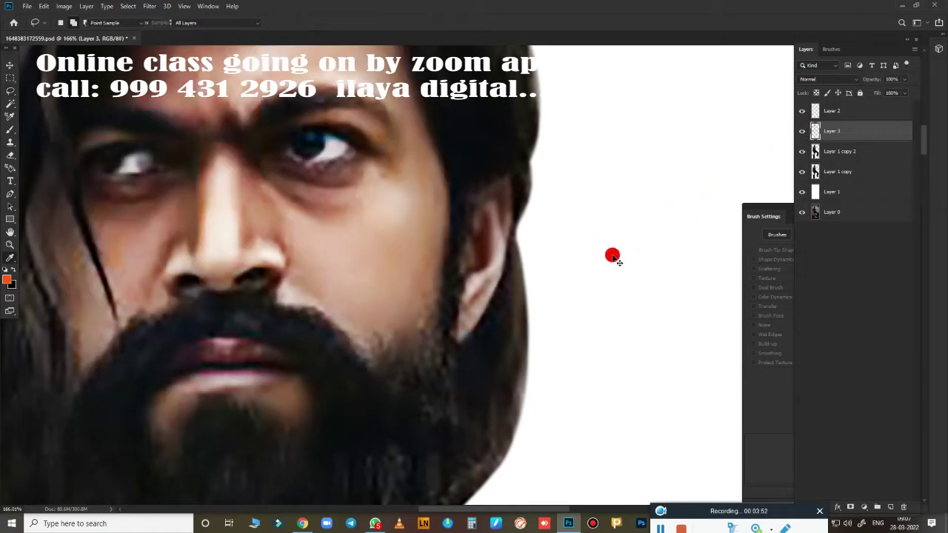
{"action": "key", "text": "Return"}
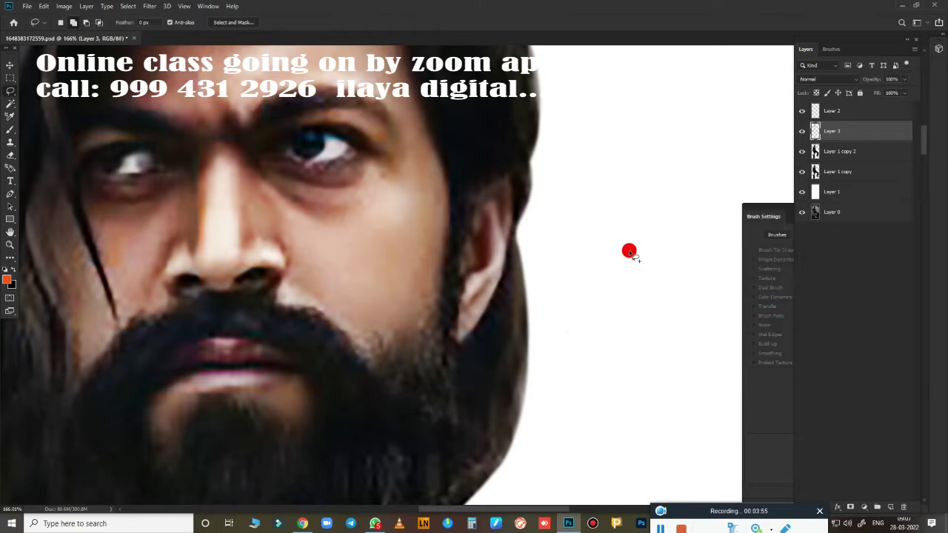
{"action": "scroll", "coordinate": [628, 251], "scroll_direction": "down", "scroll_amount": 5}
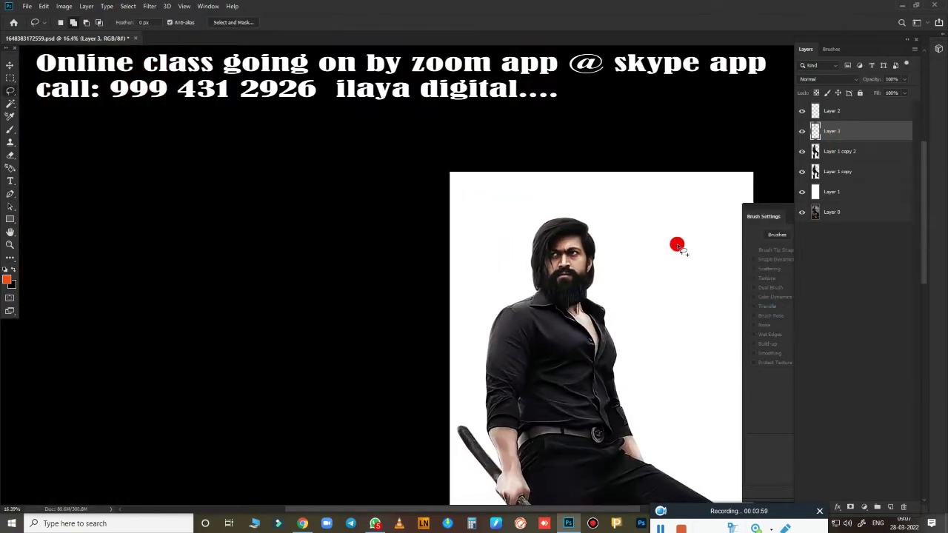
{"action": "scroll", "coordinate": [677, 246], "scroll_direction": "down", "scroll_amount": 1}
{"action": "scroll", "coordinate": [567, 209], "scroll_direction": "up", "scroll_amount": 3}
{"action": "scroll", "coordinate": [518, 154], "scroll_direction": "down", "scroll_amount": 2}
{"action": "left_click", "coordinate": [841, 155]}
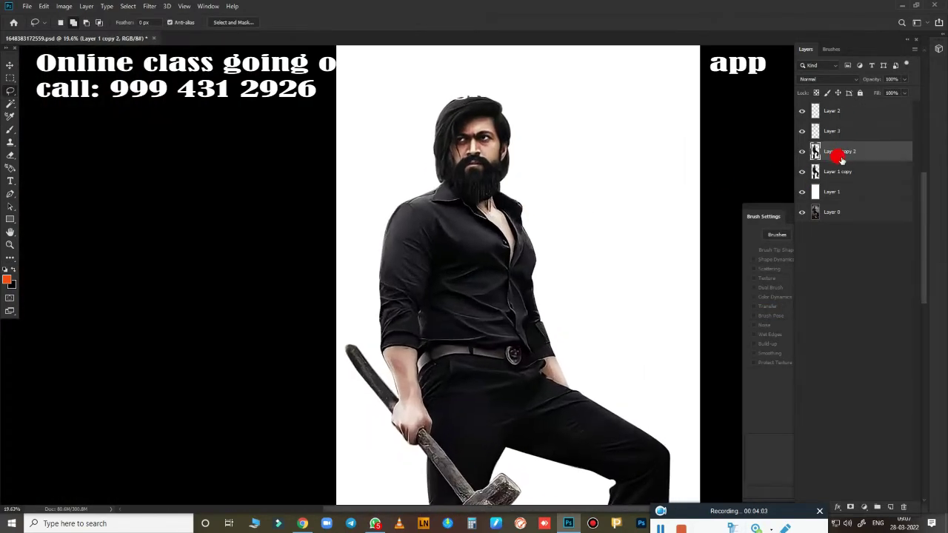
{"action": "key", "text": "ctrl+u"}
{"action": "left_click", "coordinate": [773, 194]}
{"action": "key", "text": "ctrl+u"}
{"action": "left_click", "coordinate": [461, 193]}
{"action": "key", "text": "alt+i"}
{"action": "key", "text": "j"}
{"action": "key", "text": "Return"}
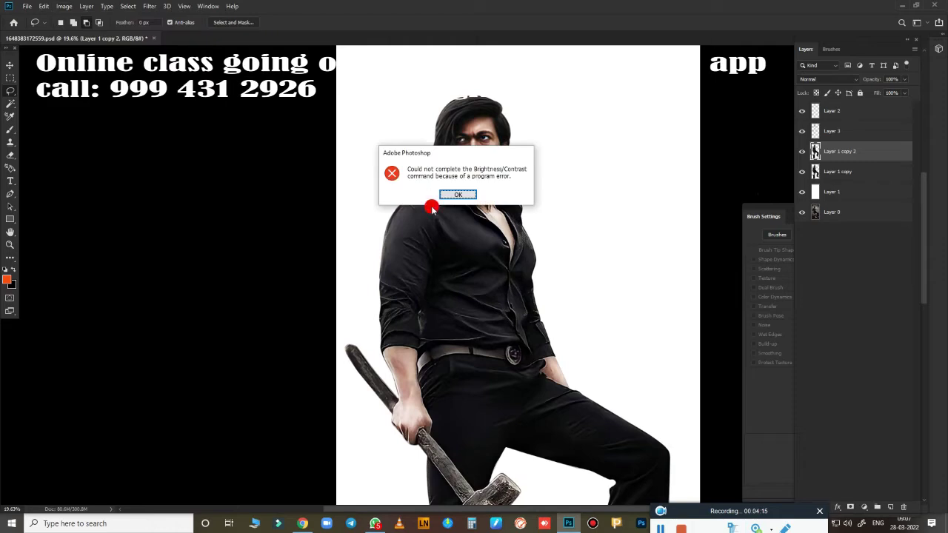
{"action": "left_click", "coordinate": [452, 195]}
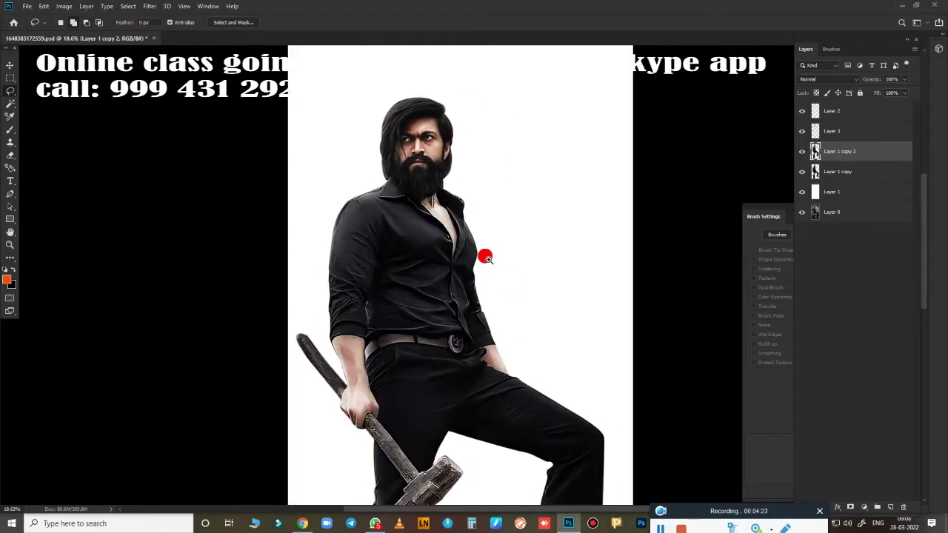
Apply an RGB Curves adjustment to Layer 1 copy 2 with black input 15 and white input 232.
{"action": "scroll", "coordinate": [485, 237], "scroll_direction": "up", "scroll_amount": 3}
{"action": "scroll", "coordinate": [507, 190], "scroll_direction": "down", "scroll_amount": 3}
{"action": "key", "text": "ctrl+m"}
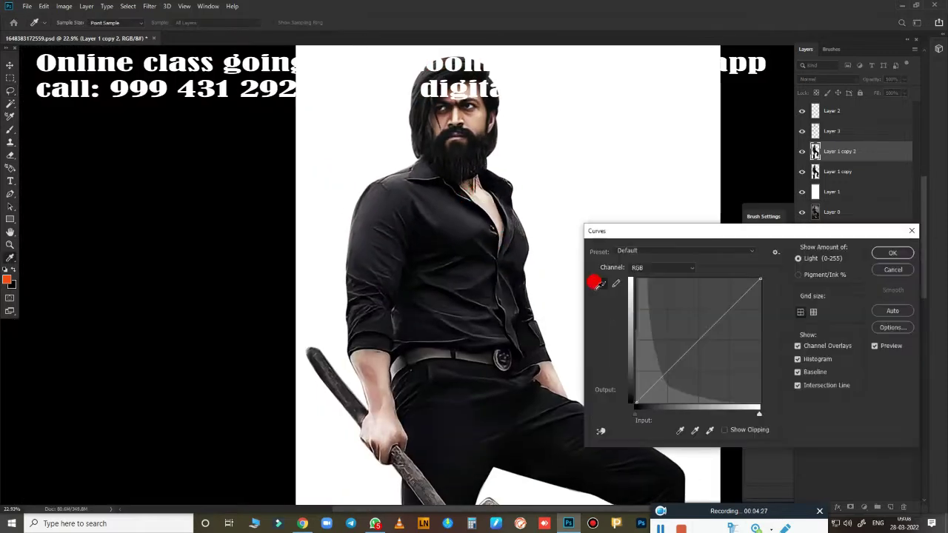
{"action": "left_click_drag", "start_coordinate": [635, 415], "coordinate": [642, 409]}
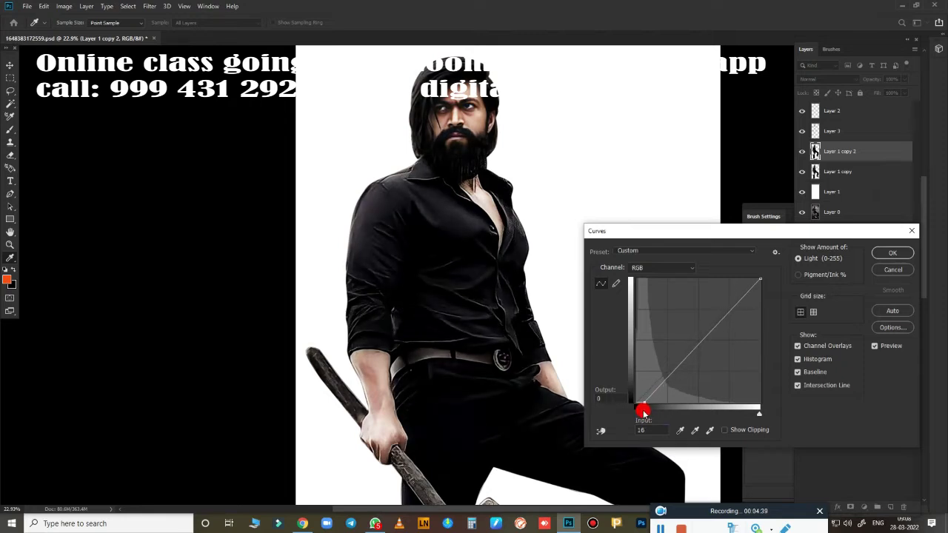
{"action": "left_click_drag", "start_coordinate": [753, 411], "coordinate": [733, 420]}
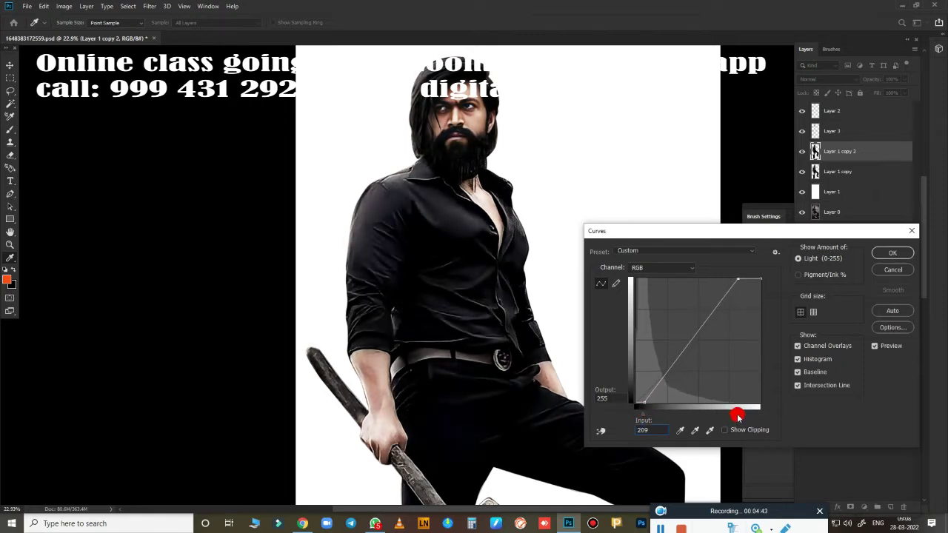
{"action": "left_click_drag", "start_coordinate": [644, 414], "coordinate": [650, 413]}
{"action": "left_click_drag", "start_coordinate": [742, 413], "coordinate": [747, 412]}
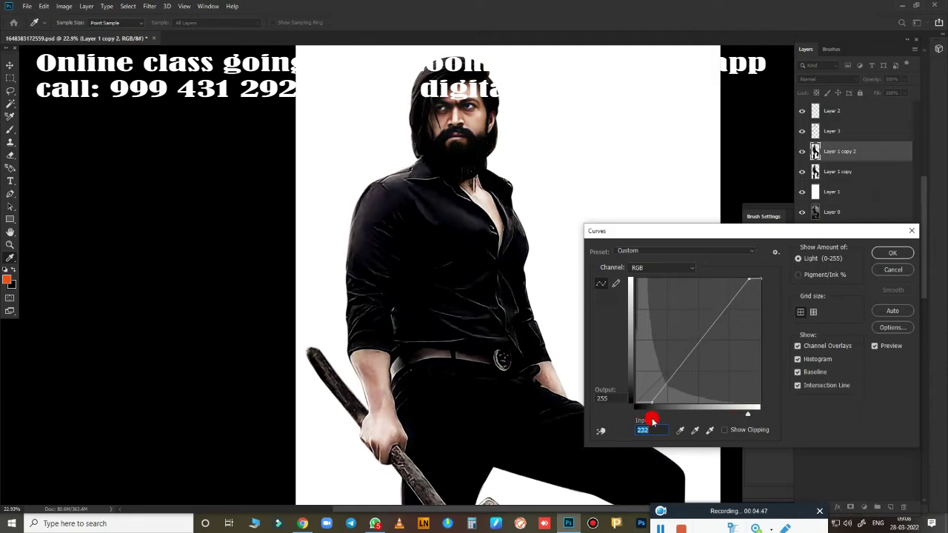
{"action": "left_click_drag", "start_coordinate": [650, 412], "coordinate": [641, 412]}
{"action": "left_click", "coordinate": [655, 271]}
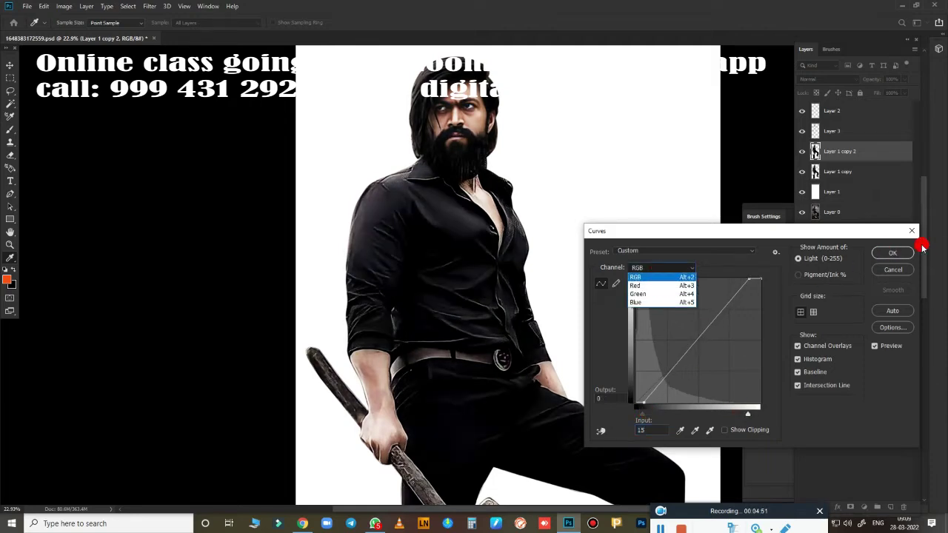
{"action": "left_click", "coordinate": [895, 258]}
{"action": "left_click", "coordinate": [892, 254]}
Select Layer 3 and preview a slight saturation cut, then discard it.
{"action": "left_click", "coordinate": [879, 136]}
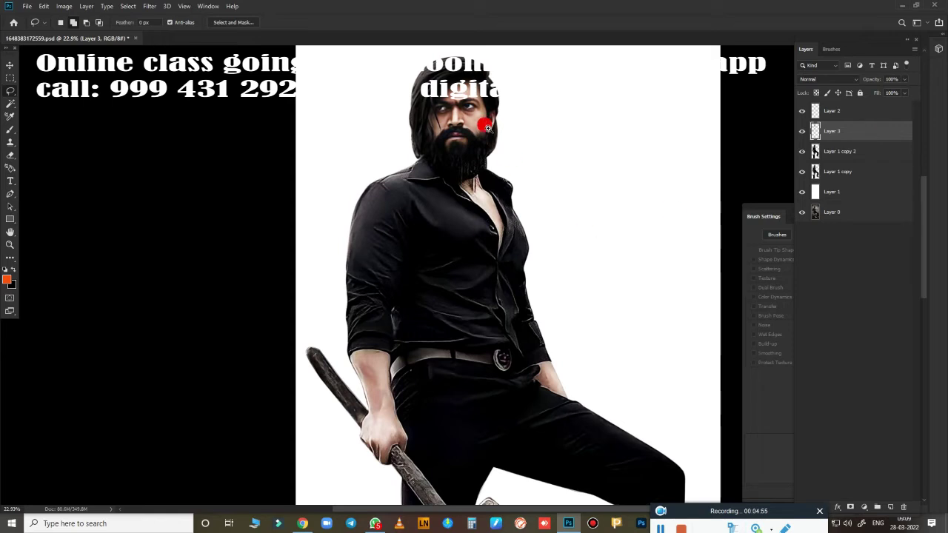
{"action": "scroll", "coordinate": [480, 120], "scroll_direction": "up", "scroll_amount": 5}
{"action": "key", "text": "ctrl+u"}
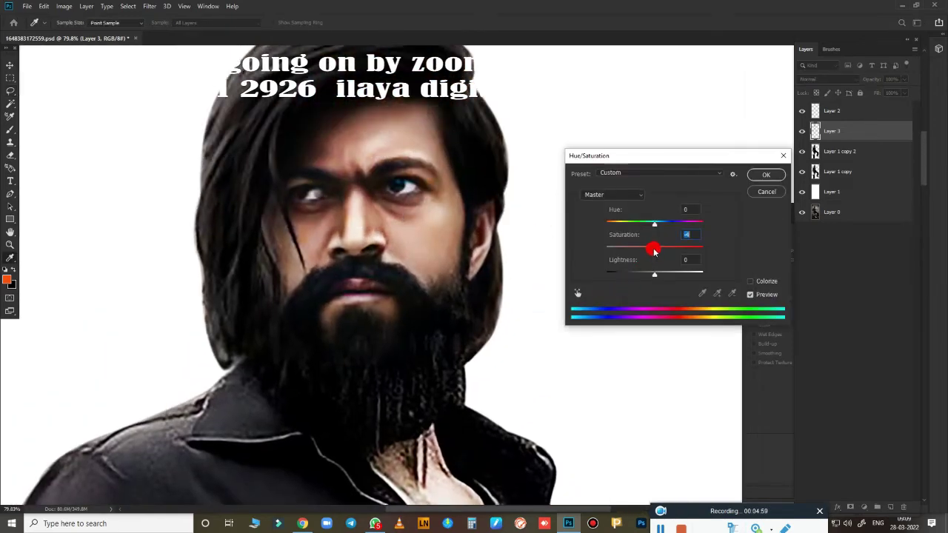
{"action": "mouse_move", "coordinate": [654, 249]}
{"action": "left_mouse_down"}
{"action": "mouse_move", "coordinate": [607, 252]}
{"action": "mouse_move", "coordinate": [648, 252]}
{"action": "left_mouse_up"}
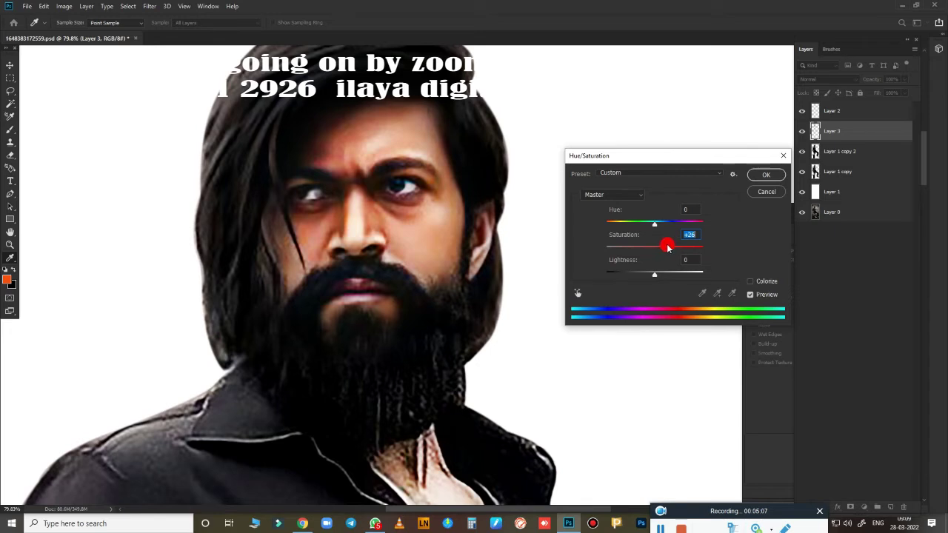
{"action": "left_click", "coordinate": [751, 194]}
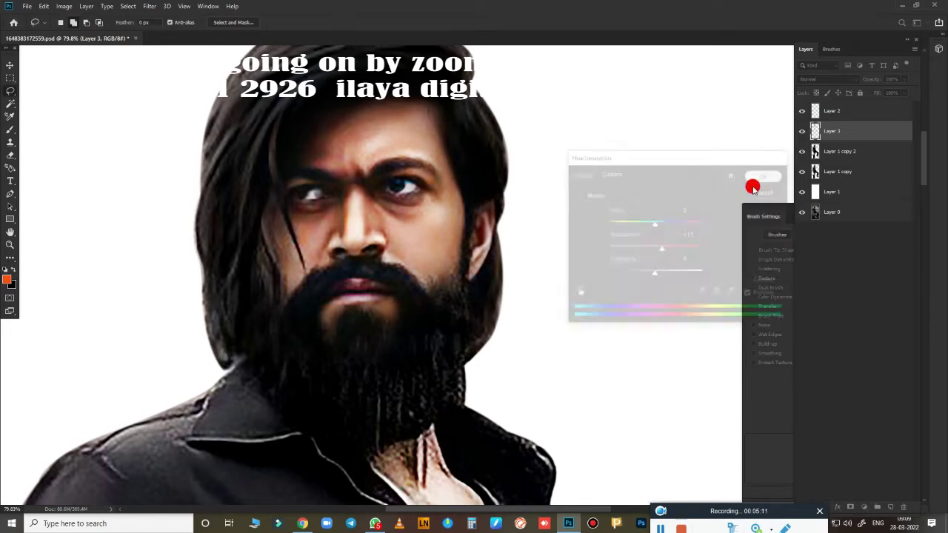
In Curves, nudge the white point and set the Blue channel's black point to 19.
{"action": "key", "text": "ctrl+m"}
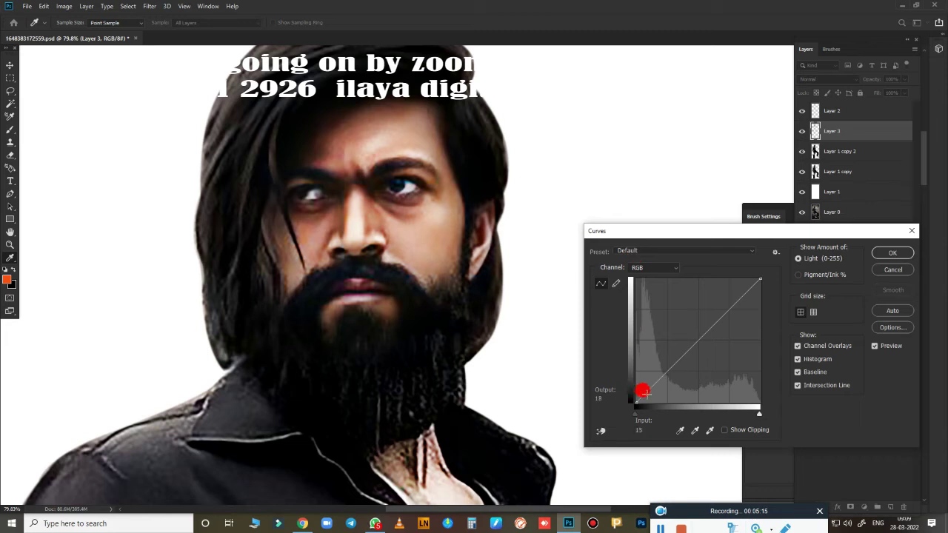
{"action": "left_click_drag", "start_coordinate": [756, 412], "coordinate": [752, 413]}
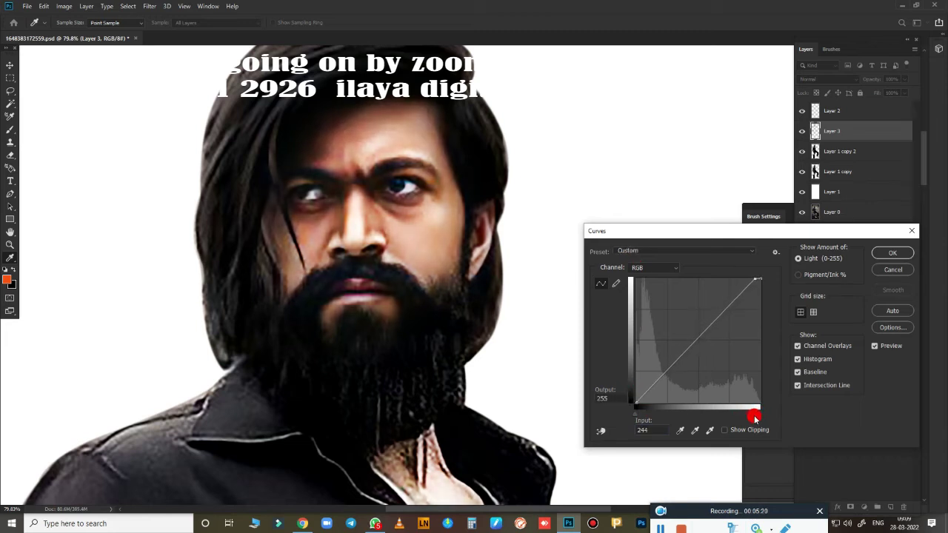
{"action": "left_click", "coordinate": [664, 267]}
{"action": "left_click", "coordinate": [666, 286]}
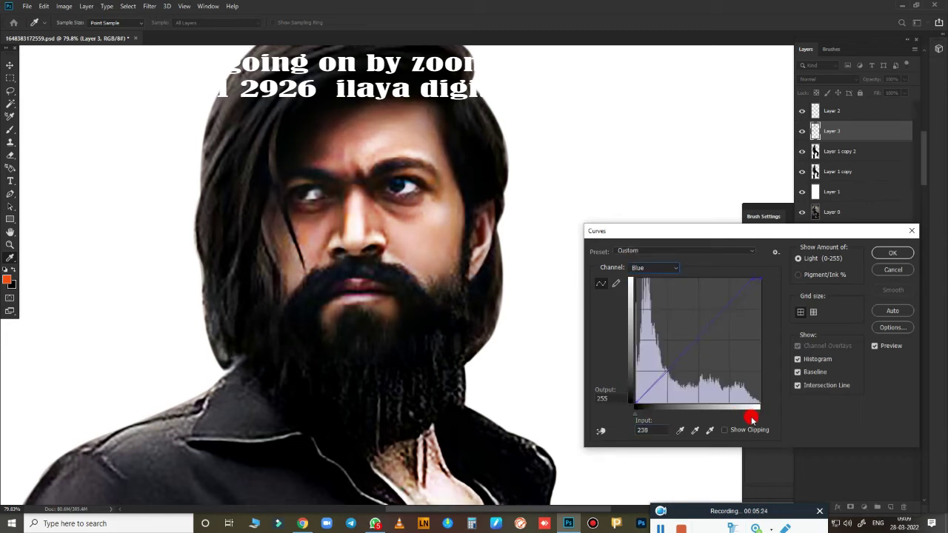
{"action": "left_click_drag", "start_coordinate": [638, 392], "coordinate": [645, 413]}
Set the Green white point to 238 and the RGB white point to 227, then confirm Curves.
{"action": "left_click", "coordinate": [654, 268]}
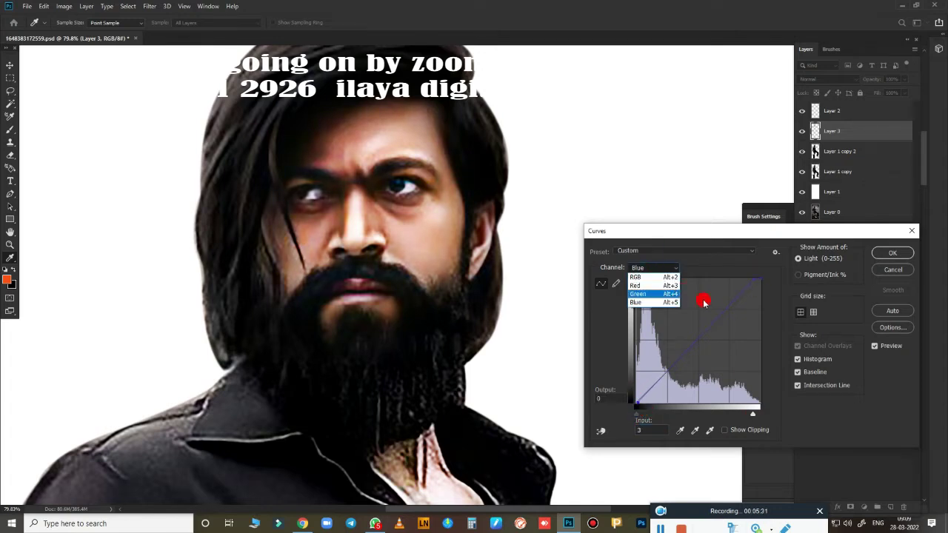
{"action": "left_click", "coordinate": [879, 260]}
{"action": "left_click", "coordinate": [654, 267]}
{"action": "left_click", "coordinate": [651, 292]}
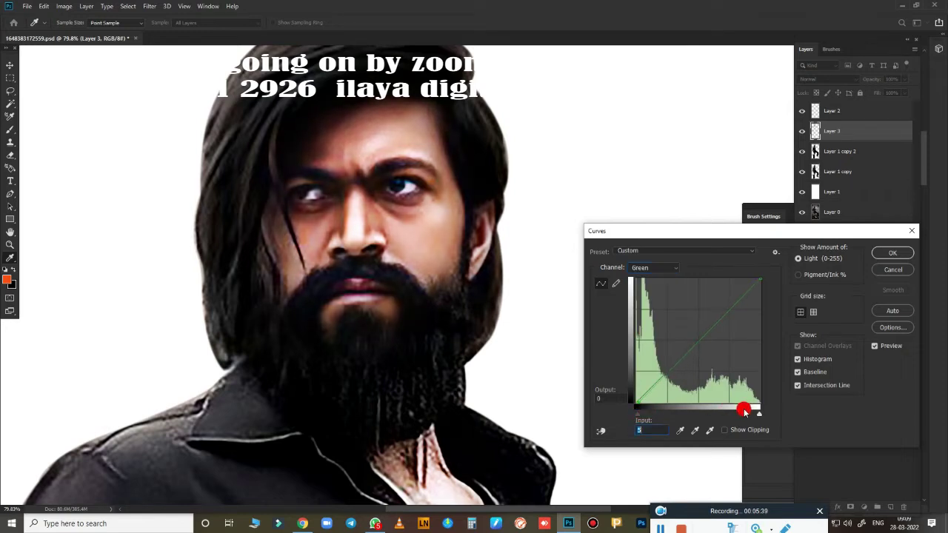
{"action": "left_click_drag", "start_coordinate": [758, 418], "coordinate": [753, 421]}
{"action": "left_click", "coordinate": [653, 268]}
{"action": "left_click", "coordinate": [651, 284]}
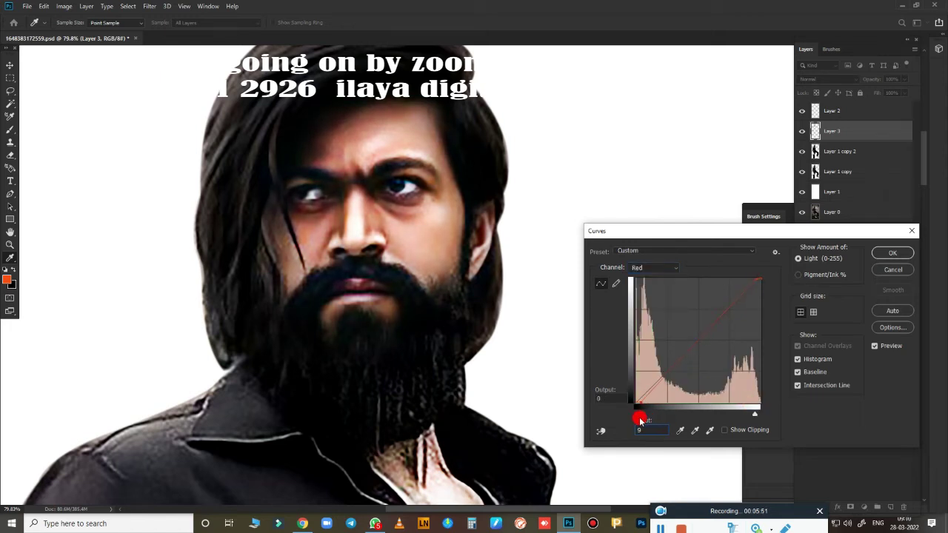
{"action": "left_click", "coordinate": [666, 269]}
{"action": "left_click", "coordinate": [651, 266]}
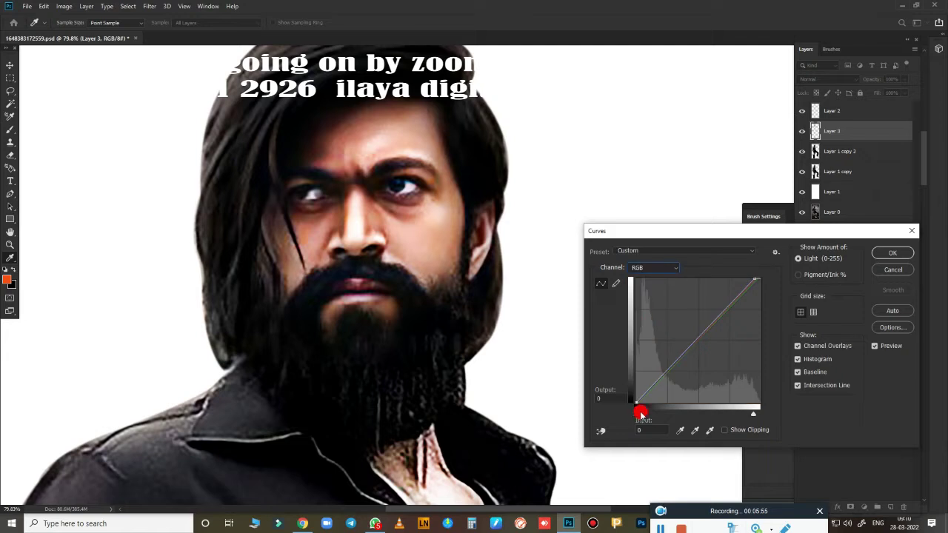
{"action": "left_click_drag", "start_coordinate": [753, 414], "coordinate": [745, 415]}
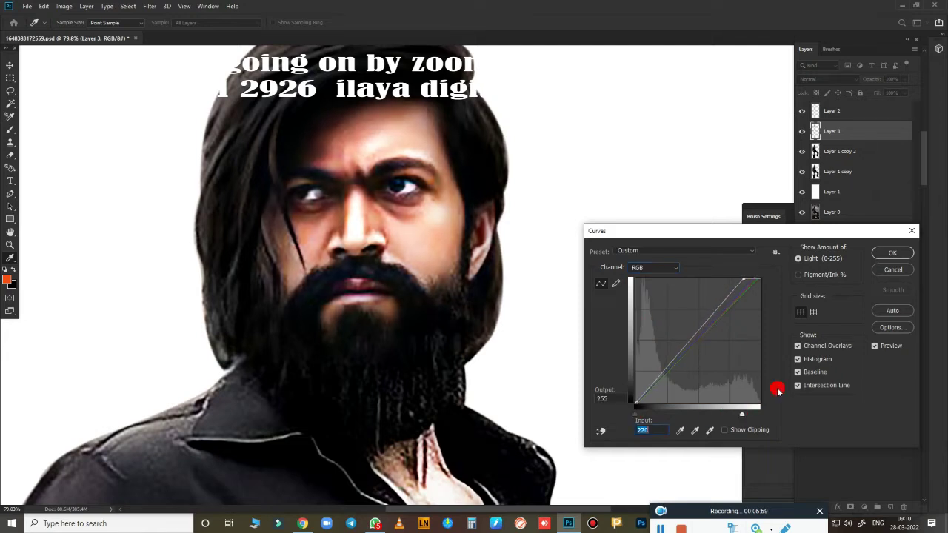
{"action": "left_click", "coordinate": [892, 254]}
Fit the image on screen and apply a Vibrance adjustment to Layer 3's face skin.
{"action": "key", "text": "ctrl+0"}
{"action": "key", "text": "l"}
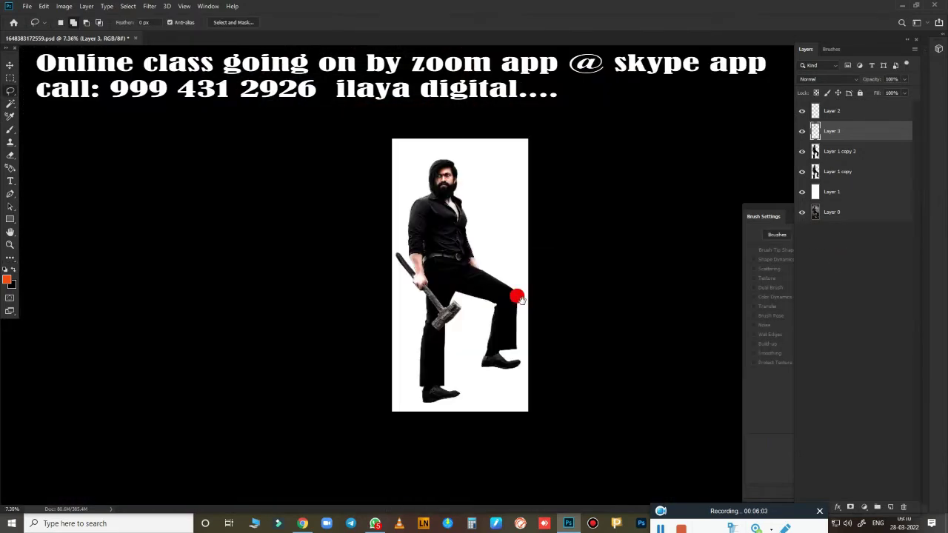
{"action": "scroll", "coordinate": [460, 178], "scroll_direction": "up", "scroll_amount": 3}
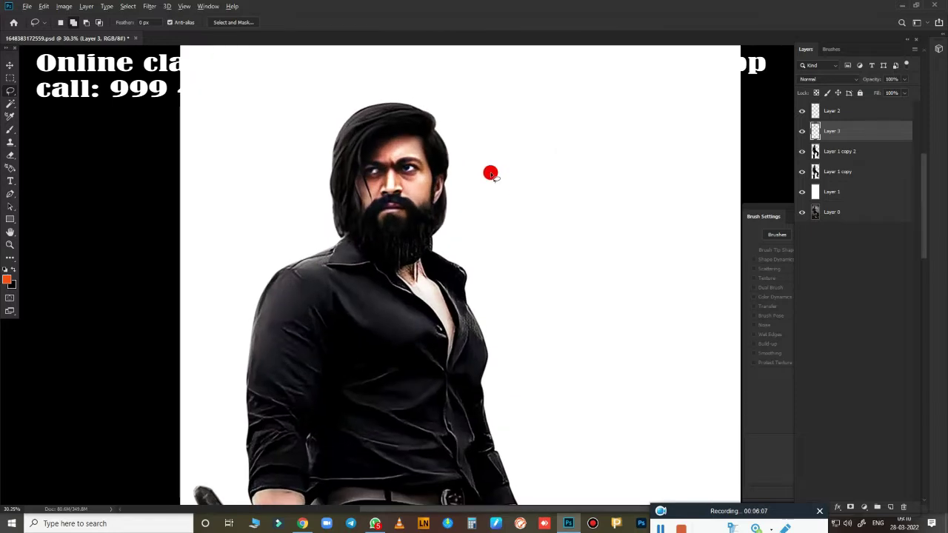
{"action": "key", "text": "alt+i"}
{"action": "key", "text": "a"}
{"action": "key", "text": "v"}
{"action": "scroll", "coordinate": [514, 228], "scroll_direction": "up", "scroll_amount": 3}
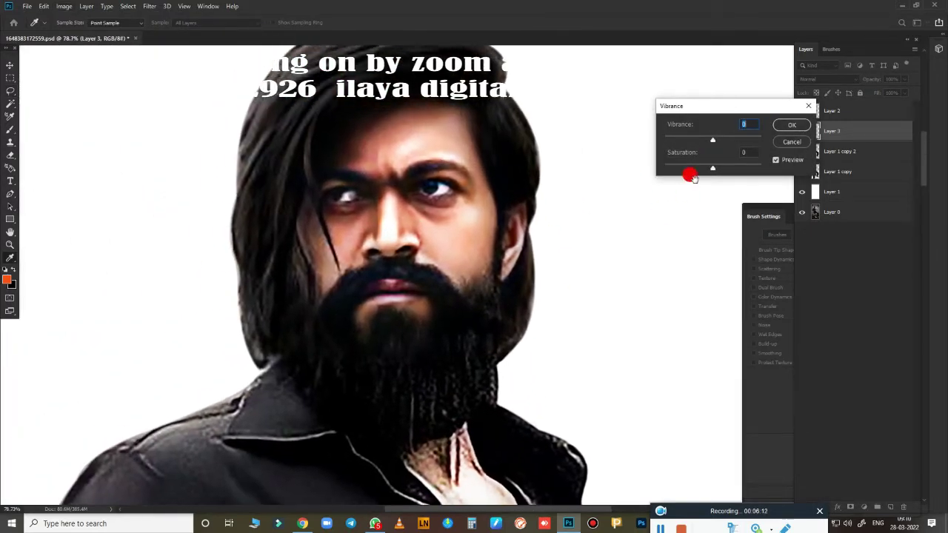
{"action": "left_click", "coordinate": [712, 139]}
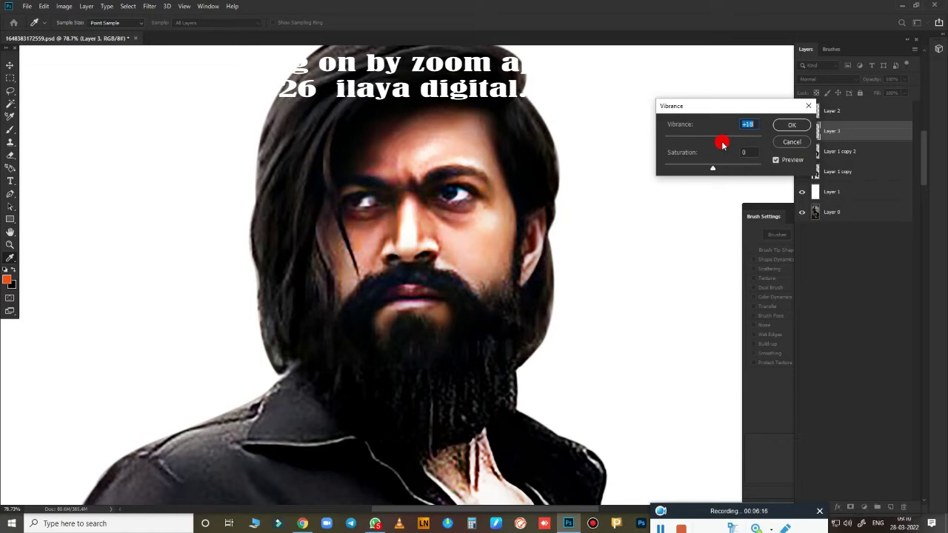
{"action": "left_click", "coordinate": [787, 124]}
Select Layer 2 and toggle layer visibility to compare before and after.
{"action": "scroll", "coordinate": [536, 266], "scroll_direction": "down", "scroll_amount": 5}
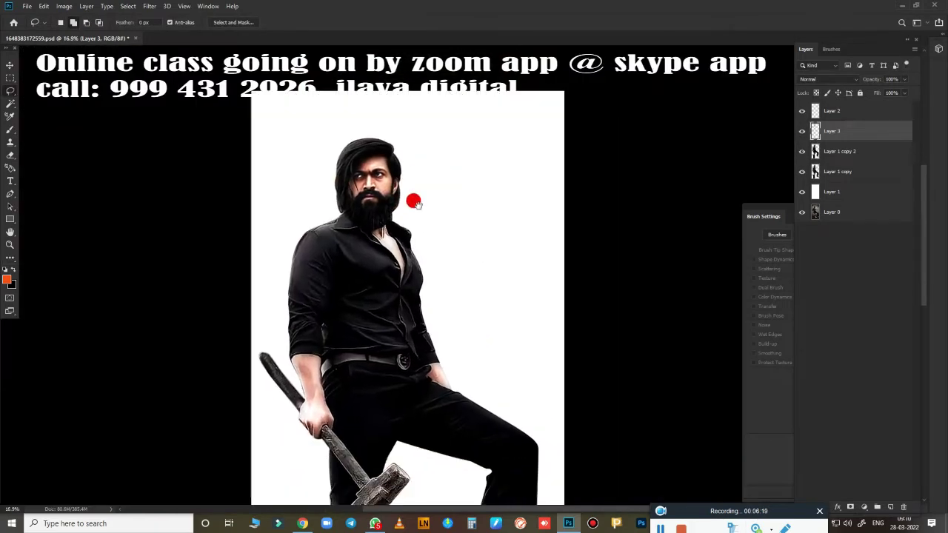
{"action": "key", "text": "l"}
{"action": "left_click", "coordinate": [832, 111]}
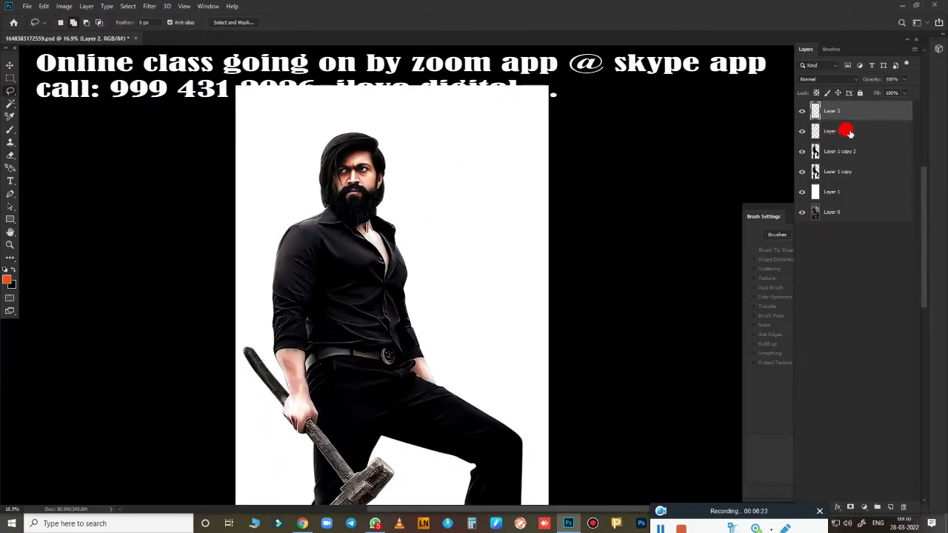
{"action": "scroll", "coordinate": [443, 202], "scroll_direction": "up", "scroll_amount": 1}
{"action": "scroll", "coordinate": [443, 202], "scroll_direction": "up", "scroll_amount": 1}
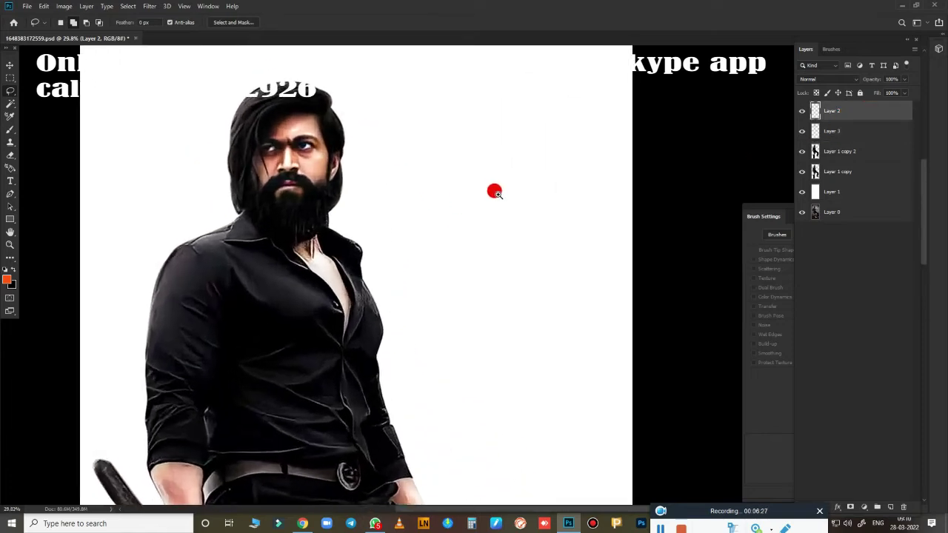
{"action": "scroll", "coordinate": [493, 190], "scroll_direction": "down", "scroll_amount": 3}
{"action": "left_click", "coordinate": [800, 131]}
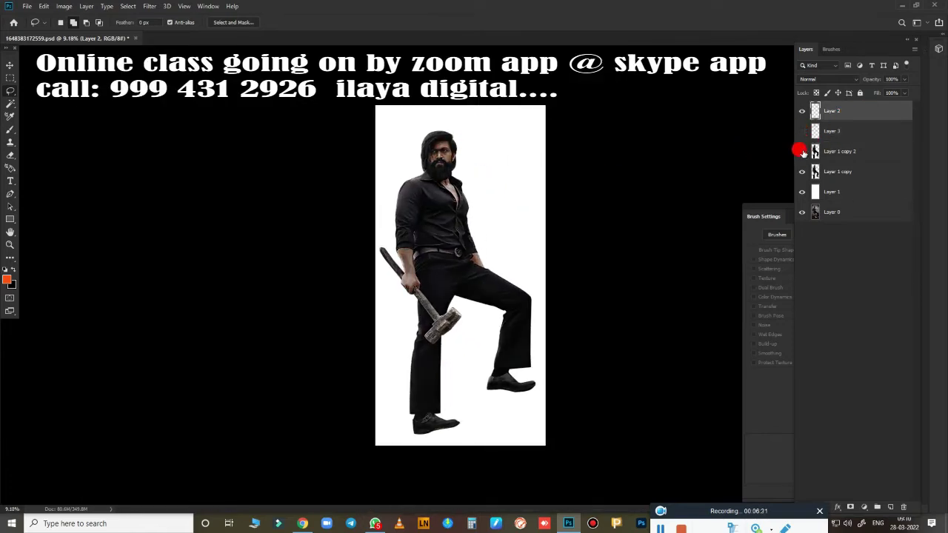
{"action": "left_click", "coordinate": [801, 152]}
{"action": "left_click", "coordinate": [802, 130]}
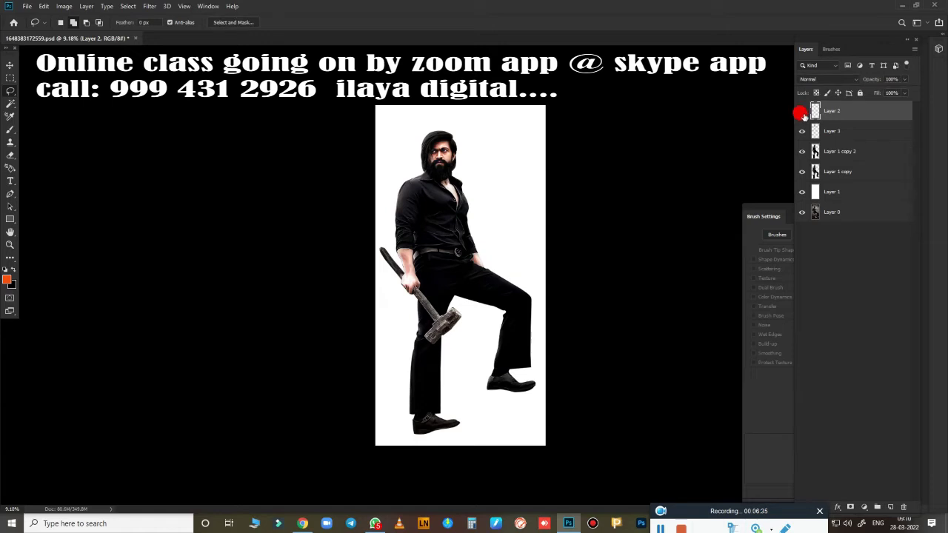
Select the Smudge tool and set its strength to 80%.
{"action": "scroll", "coordinate": [488, 220], "scroll_direction": "up", "scroll_amount": 5}
{"action": "key", "text": "r"}
{"action": "scroll", "coordinate": [490, 245], "scroll_direction": "up", "scroll_amount": 1}
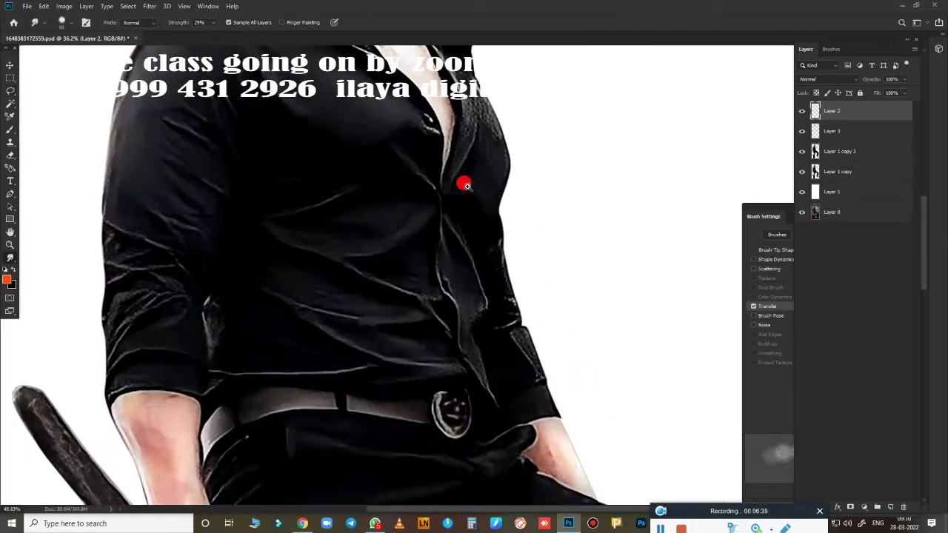
{"action": "scroll", "coordinate": [464, 184], "scroll_direction": "up", "scroll_amount": 2}
{"action": "scroll", "coordinate": [478, 344], "scroll_direction": "down", "scroll_amount": 2}
{"action": "scroll", "coordinate": [466, 274], "scroll_direction": "up", "scroll_amount": 2}
{"action": "scroll", "coordinate": [454, 250], "scroll_direction": "up", "scroll_amount": 2}
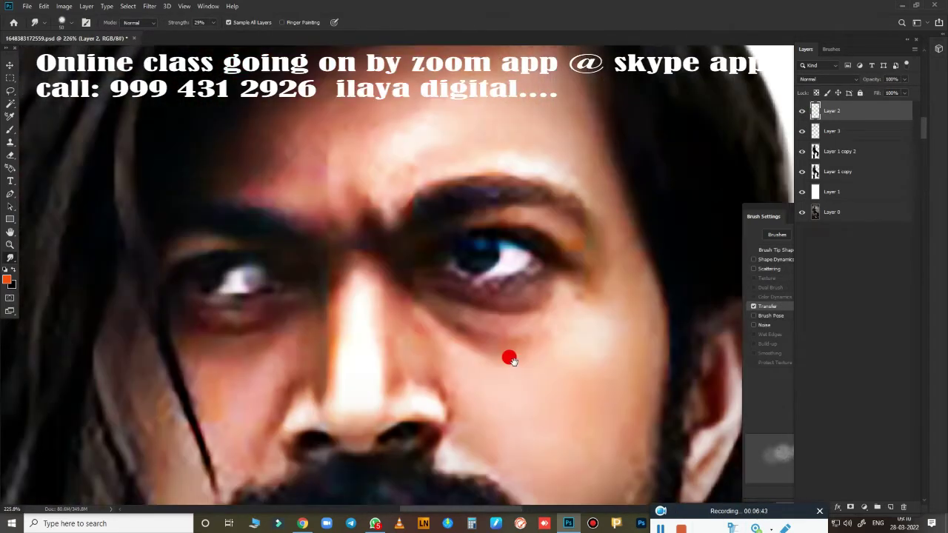
{"action": "scroll", "coordinate": [508, 356], "scroll_direction": "up", "scroll_amount": 1}
{"action": "left_click_drag", "start_coordinate": [456, 227], "coordinate": [408, 281]}
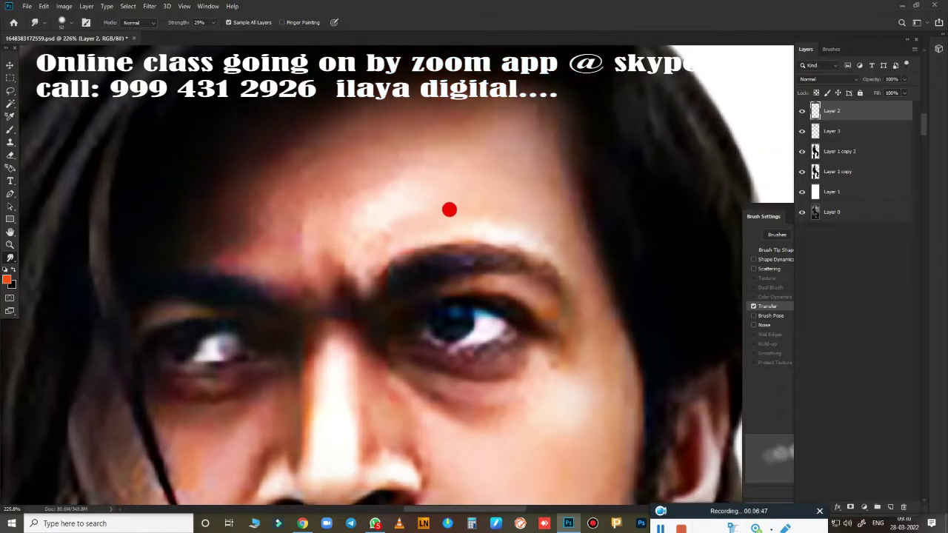
{"action": "key", "text": "8"}
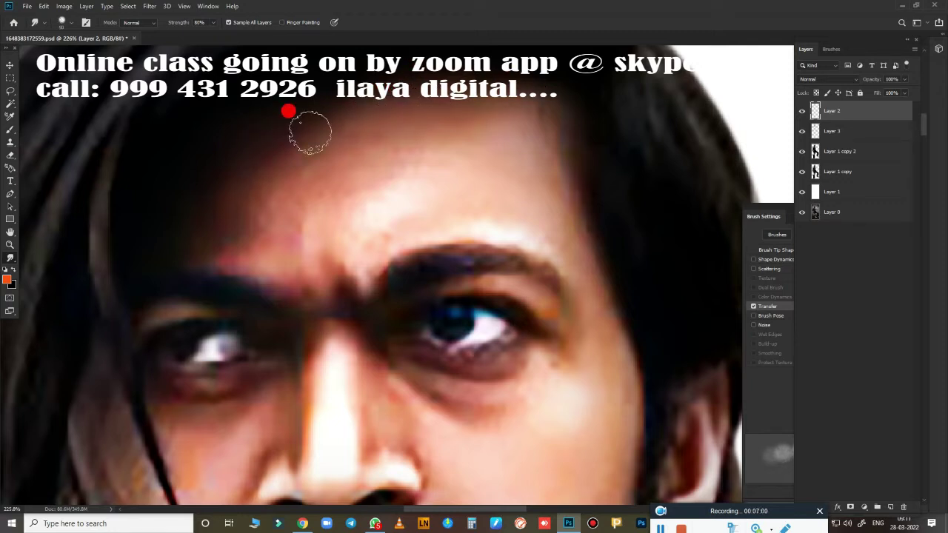
Resample the image to 200 pixels/inch so it measures 3000 × 6008 px.
{"action": "key", "text": "ctrl+alt+i"}
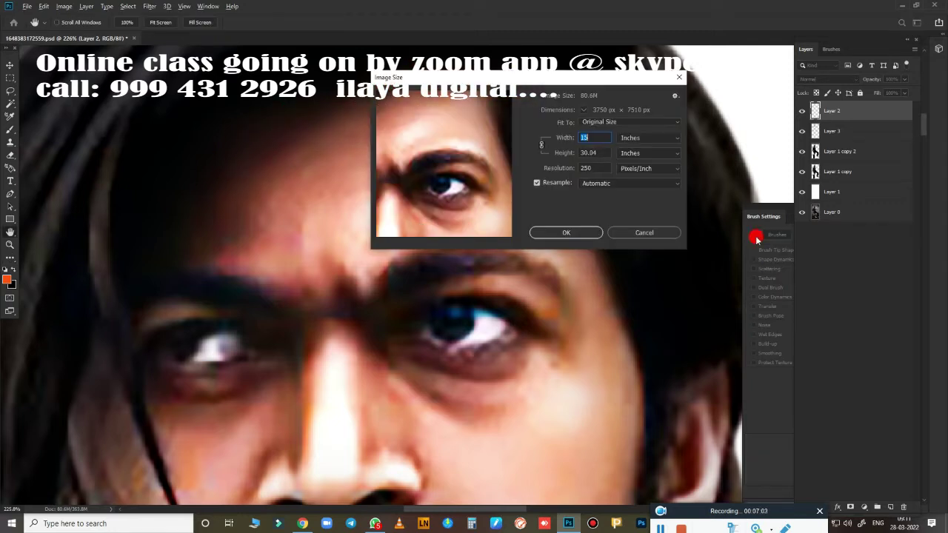
{"action": "type", "text": "150"}
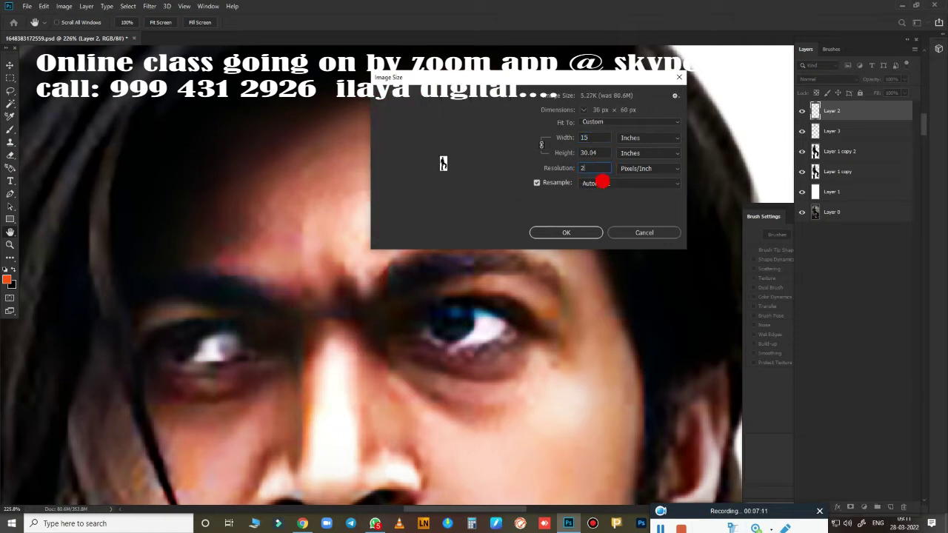
{"action": "key", "text": "Escape"}
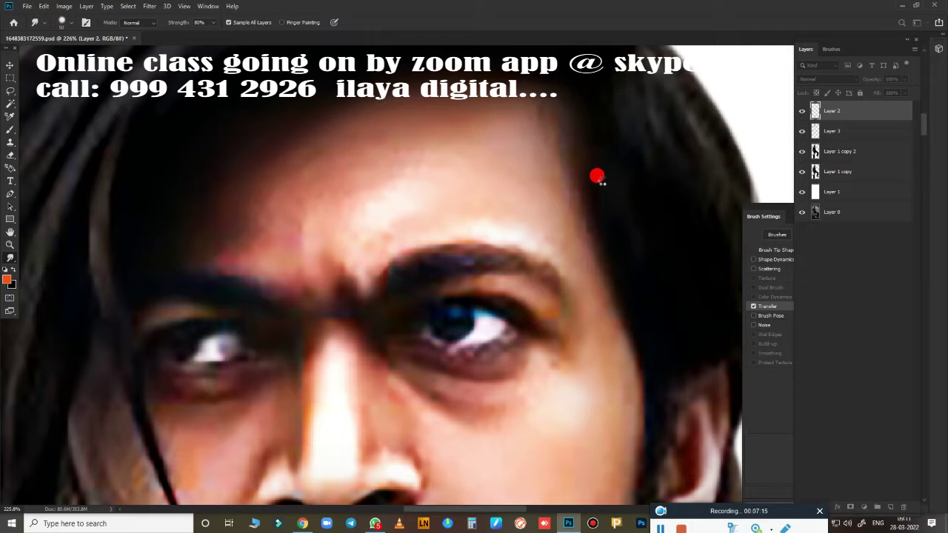
{"action": "scroll", "coordinate": [596, 177], "scroll_direction": "down", "scroll_amount": 3}
{"action": "scroll", "coordinate": [511, 285], "scroll_direction": "up", "scroll_amount": 5}
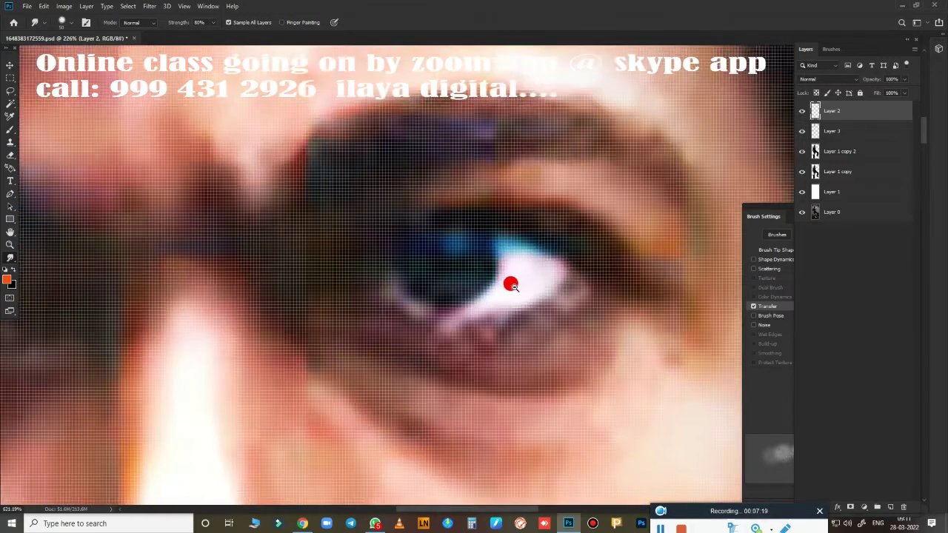
{"action": "scroll", "coordinate": [511, 285], "scroll_direction": "down", "scroll_amount": 1}
{"action": "key", "text": "ctrl+alt+i"}
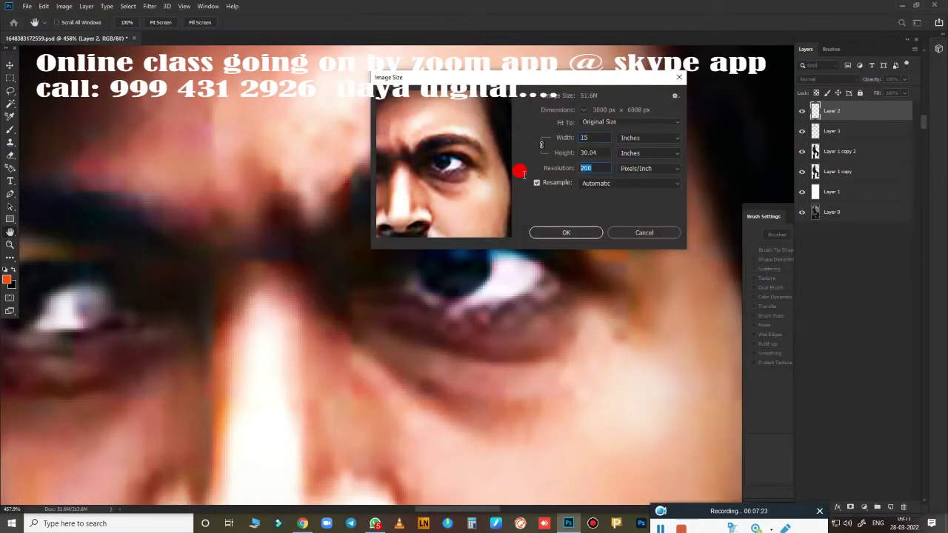
{"action": "left_click", "coordinate": [564, 234]}
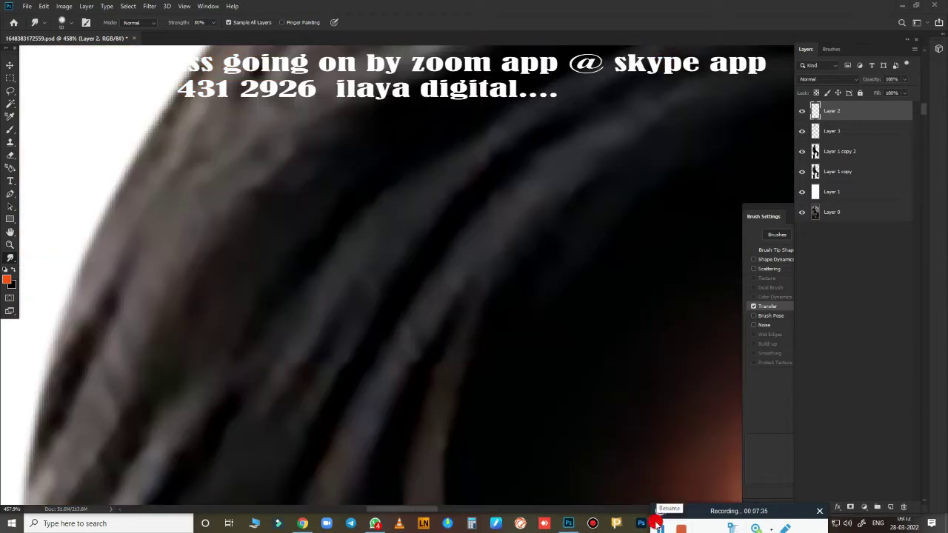
{"action": "scroll", "coordinate": [614, 415], "scroll_direction": "down", "scroll_amount": 1}
{"action": "scroll", "coordinate": [344, 243], "scroll_direction": "down", "scroll_amount": 2}
Smudge the dark inner brow smooth on Layer 2 with a smaller brush.
{"action": "mouse_move", "coordinate": [345, 243]}
{"action": "left_mouse_down"}
{"action": "mouse_move", "coordinate": [541, 243]}
{"action": "mouse_move", "coordinate": [563, 338]}
{"action": "left_mouse_up"}
{"action": "scroll", "coordinate": [510, 229], "scroll_direction": "up", "scroll_amount": 1}
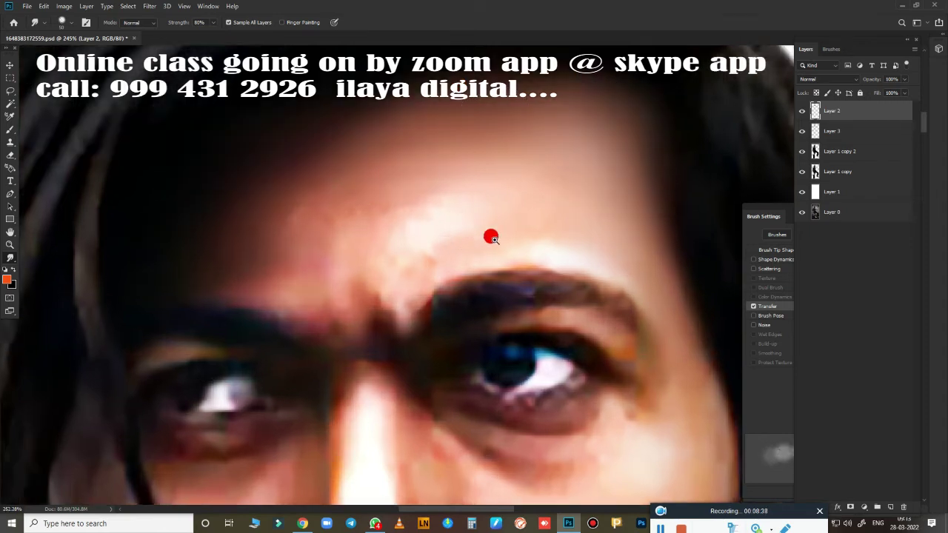
{"action": "mouse_move", "coordinate": [491, 234]}
{"action": "left_mouse_down"}
{"action": "mouse_move", "coordinate": [583, 203]}
{"action": "mouse_move", "coordinate": [511, 195]}
{"action": "left_mouse_up"}
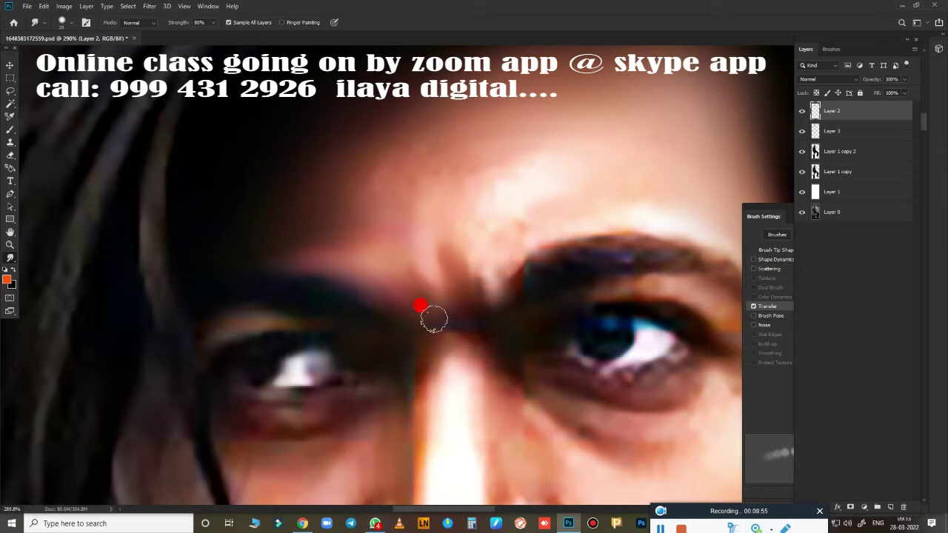
{"action": "left_click_drag", "start_coordinate": [473, 273], "coordinate": [465, 200]}
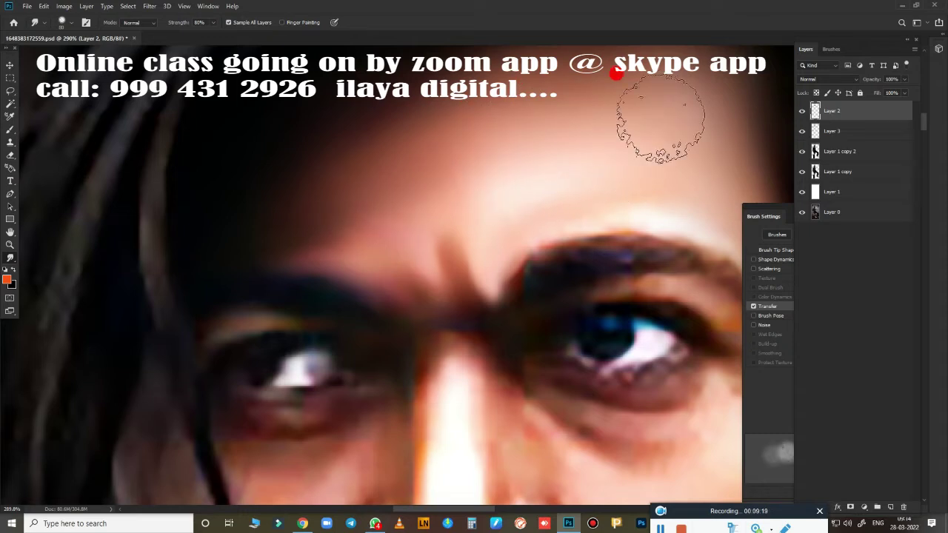
{"action": "key", "text": "bracketleft"}
{"action": "key", "text": "bracketleft"}
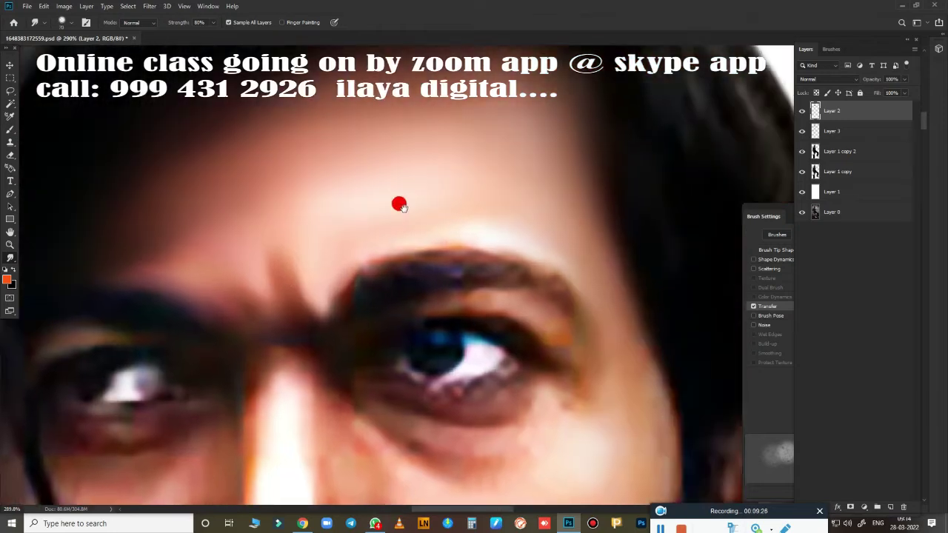
{"action": "left_click_drag", "start_coordinate": [504, 149], "coordinate": [309, 169]}
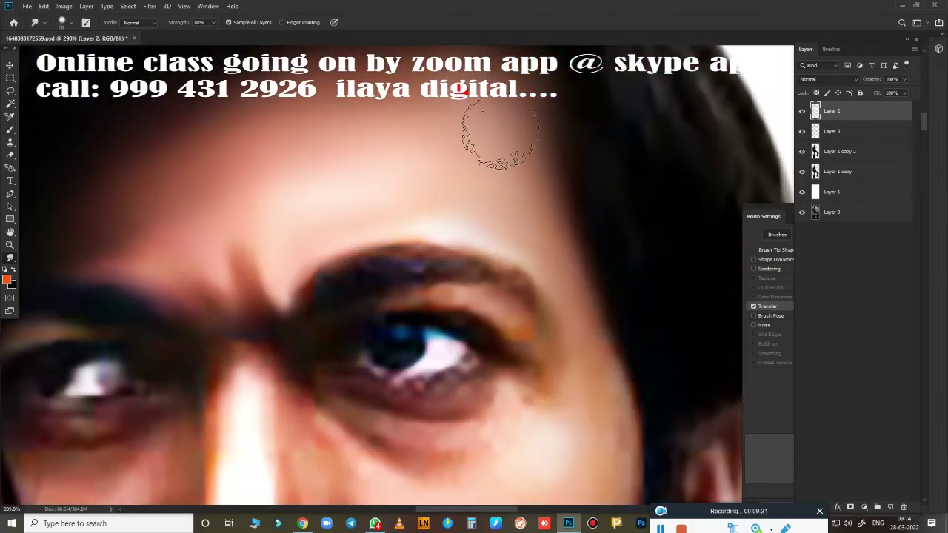
Zoom out to the full figure, then zoom back in on the nose and moustache.
{"action": "key", "text": "ctrl+0"}
{"action": "scroll", "coordinate": [461, 237], "scroll_direction": "up", "scroll_amount": 5}
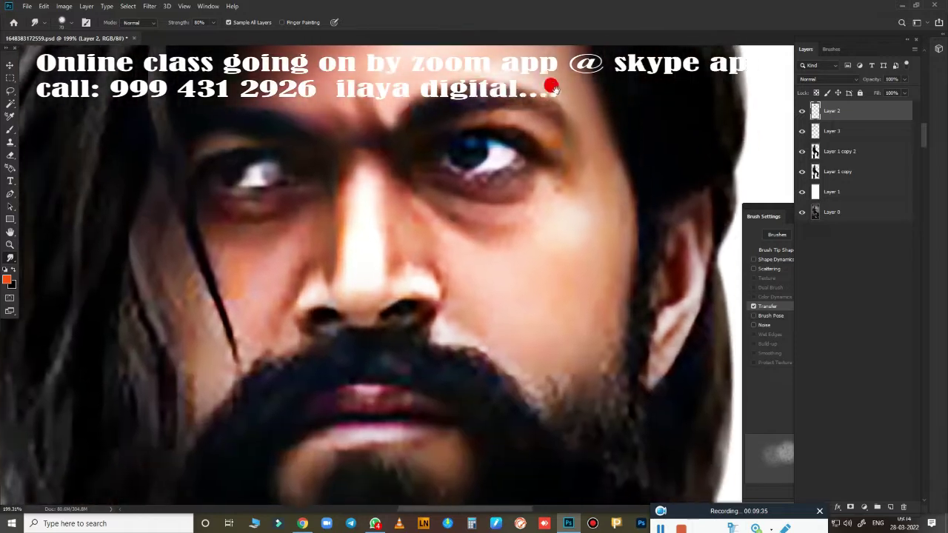
{"action": "scroll", "coordinate": [474, 226], "scroll_direction": "up", "scroll_amount": 3}
{"action": "scroll", "coordinate": [483, 239], "scroll_direction": "up", "scroll_amount": 1}
{"action": "scroll", "coordinate": [470, 239], "scroll_direction": "down", "scroll_amount": 1}
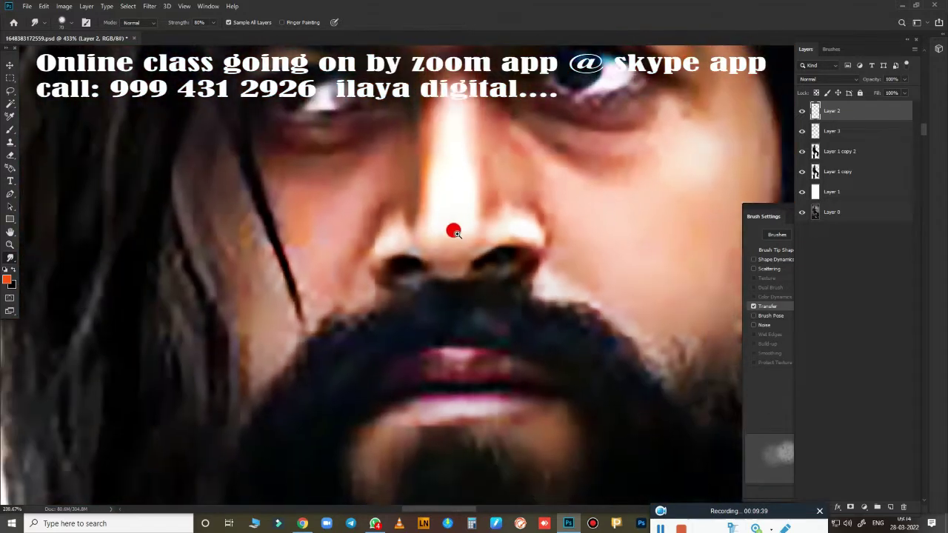
{"action": "scroll", "coordinate": [450, 227], "scroll_direction": "up", "scroll_amount": 1}
Outline the cheek patch left of the nose with a Pen path and load it as a selection.
{"action": "left_click_drag", "start_coordinate": [467, 237], "coordinate": [552, 192]}
{"action": "key", "text": "p"}
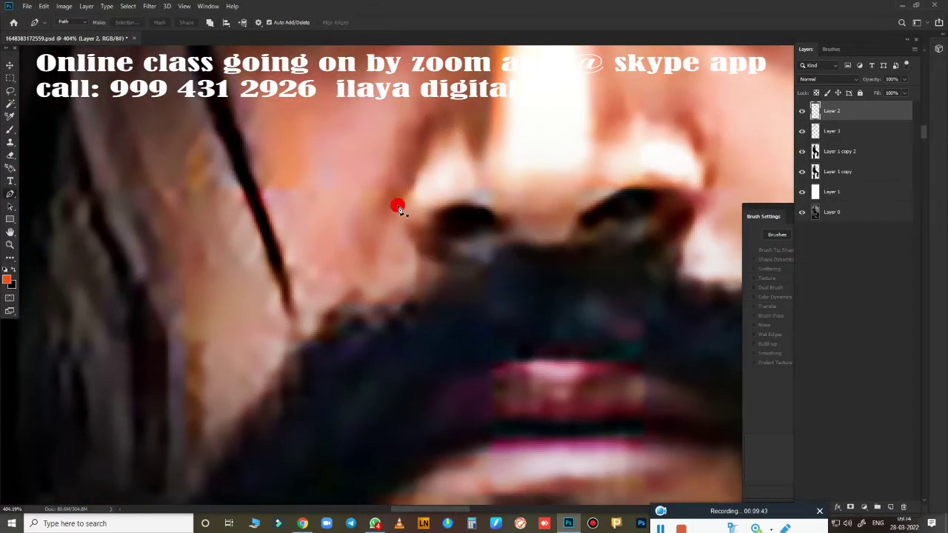
{"action": "left_click", "coordinate": [399, 205]}
{"action": "mouse_move", "coordinate": [358, 305]}
{"action": "left_mouse_down"}
{"action": "mouse_move", "coordinate": [350, 351]}
{"action": "mouse_move", "coordinate": [418, 327]}
{"action": "left_mouse_up"}
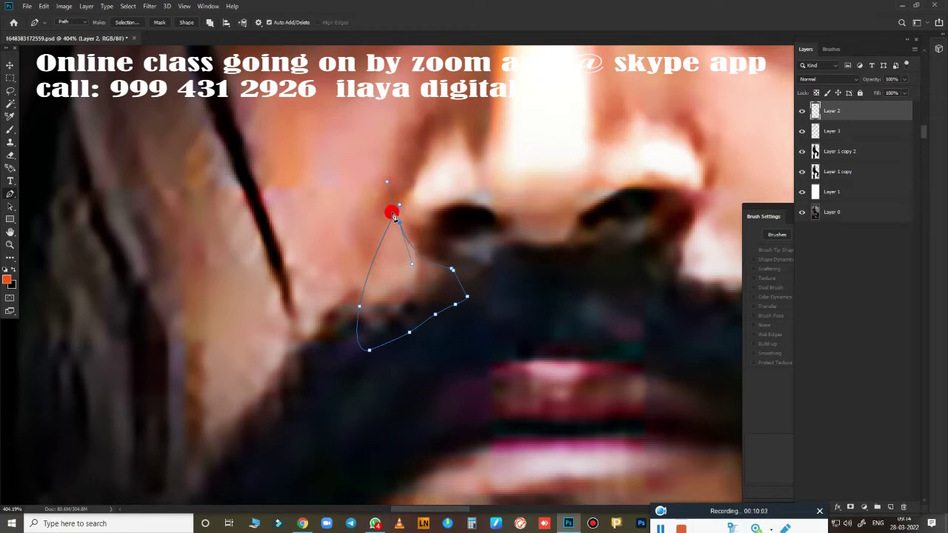
{"action": "left_click", "coordinate": [399, 206]}
{"action": "scroll", "coordinate": [433, 296], "scroll_direction": "up", "scroll_amount": 2}
{"action": "key", "text": "ctrl+Return"}
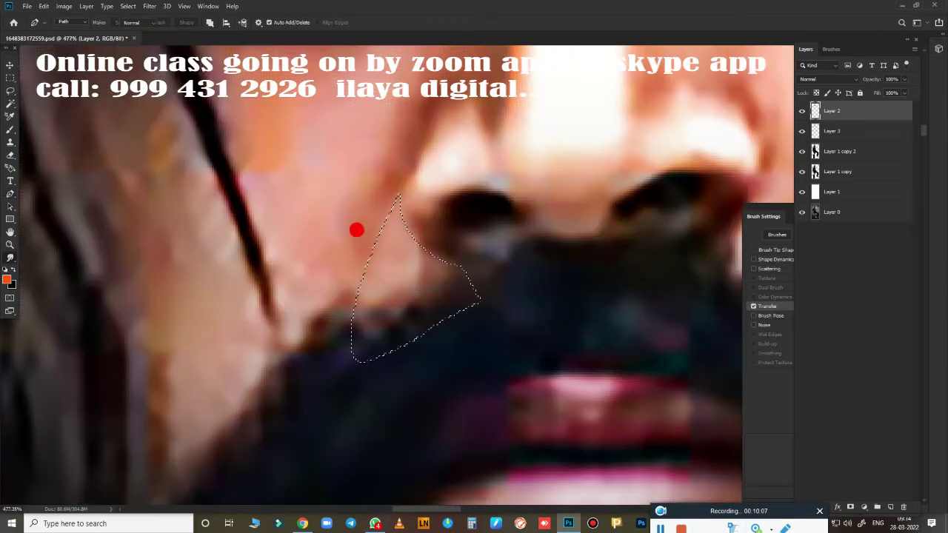
Smudge the selected patch into a uniform skin tone.
{"action": "key", "text": "r"}
{"action": "mouse_move", "coordinate": [421, 248]}
{"action": "left_mouse_down"}
{"action": "mouse_move", "coordinate": [391, 216]}
{"action": "mouse_move", "coordinate": [398, 254]}
{"action": "mouse_move", "coordinate": [375, 239]}
{"action": "mouse_move", "coordinate": [392, 196]}
{"action": "left_mouse_up"}
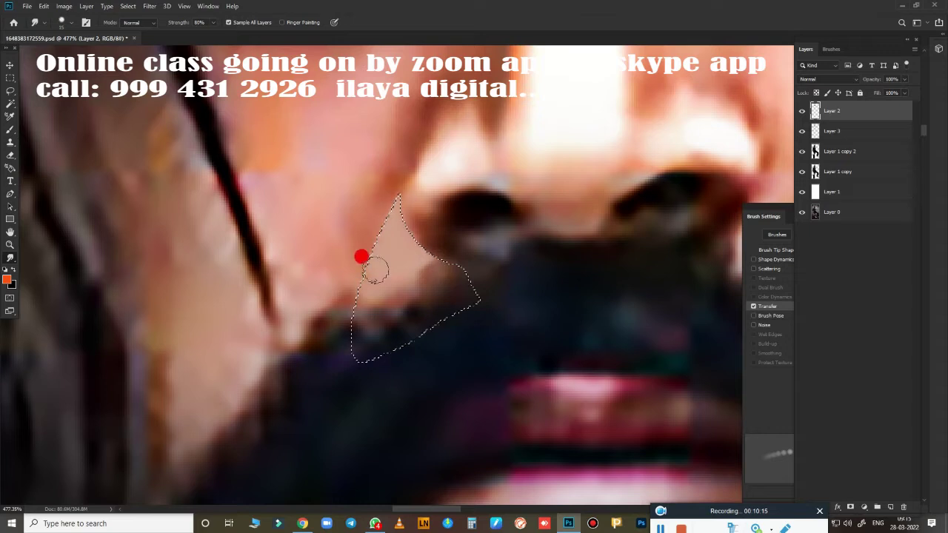
{"action": "mouse_move", "coordinate": [407, 252]}
{"action": "left_mouse_down"}
{"action": "mouse_move", "coordinate": [387, 259]}
{"action": "mouse_move", "coordinate": [393, 271]}
{"action": "mouse_move", "coordinate": [337, 296]}
{"action": "left_mouse_up"}
{"action": "mouse_move", "coordinate": [383, 219]}
{"action": "left_mouse_down"}
{"action": "mouse_move", "coordinate": [393, 123]}
{"action": "mouse_move", "coordinate": [330, 260]}
{"action": "mouse_move", "coordinate": [343, 271]}
{"action": "mouse_move", "coordinate": [464, 292]}
{"action": "left_mouse_up"}
Blend the patch's tip and left edge with the Mixer Brush set to Very Wet, Light Mix.
{"action": "key", "text": "b"}
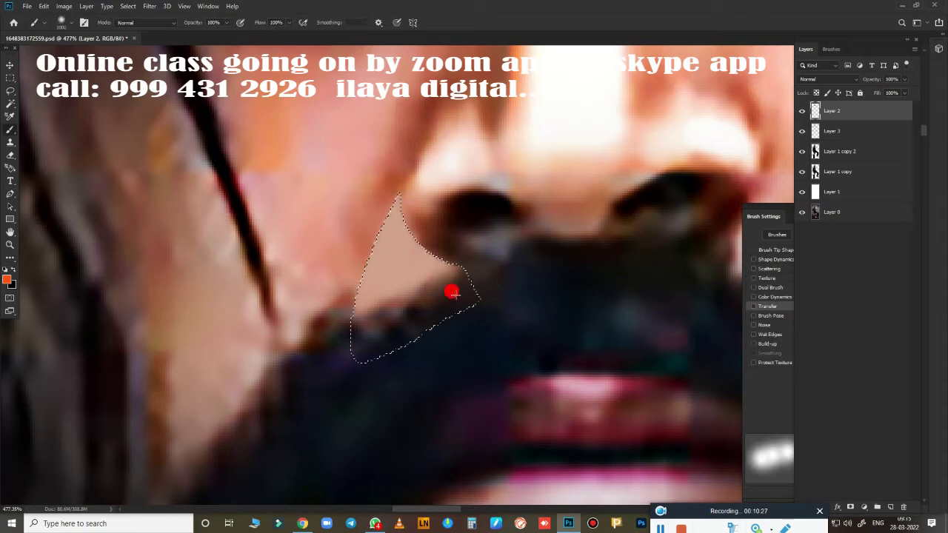
{"action": "right_click", "coordinate": [459, 203]}
{"action": "double_click", "coordinate": [536, 362]}
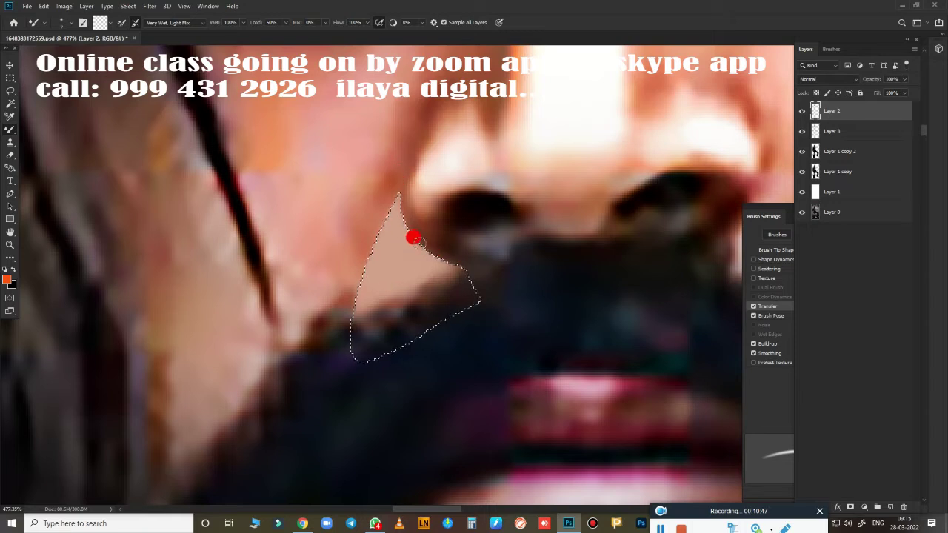
{"action": "mouse_move", "coordinate": [418, 243]}
{"action": "left_mouse_down"}
{"action": "mouse_move", "coordinate": [396, 170]}
{"action": "mouse_move", "coordinate": [377, 186]}
{"action": "left_mouse_up"}
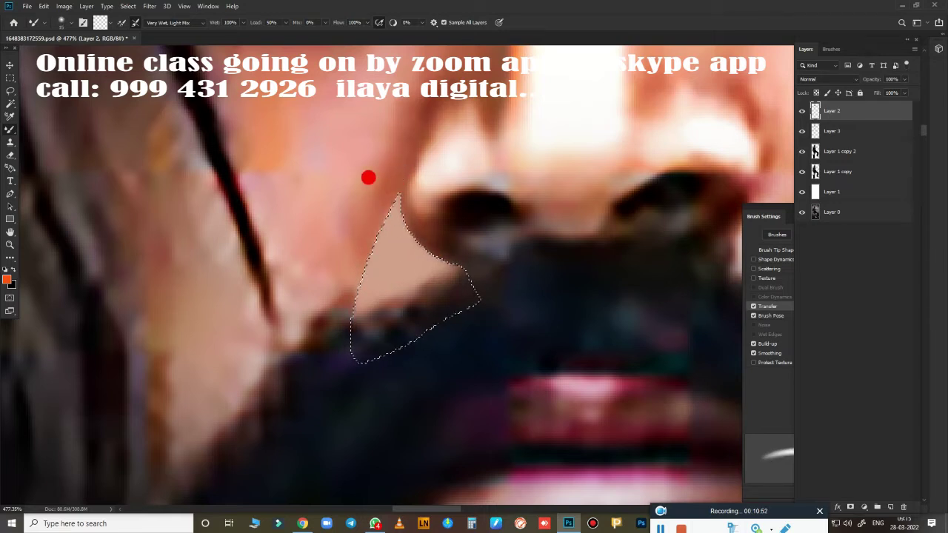
{"action": "left_click_drag", "start_coordinate": [350, 243], "coordinate": [356, 227]}
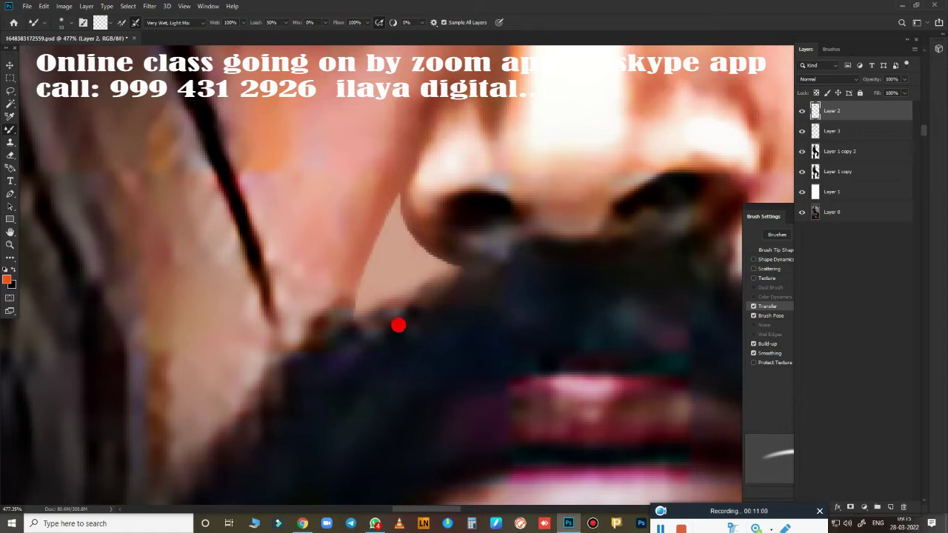
{"action": "scroll", "coordinate": [445, 340], "scroll_direction": "down", "scroll_amount": 5}
{"action": "scroll", "coordinate": [363, 285], "scroll_direction": "up", "scroll_amount": 3}
Erase stray pixels along the beard edge beside the nose, zooming out to check.
{"action": "key", "text": "e"}
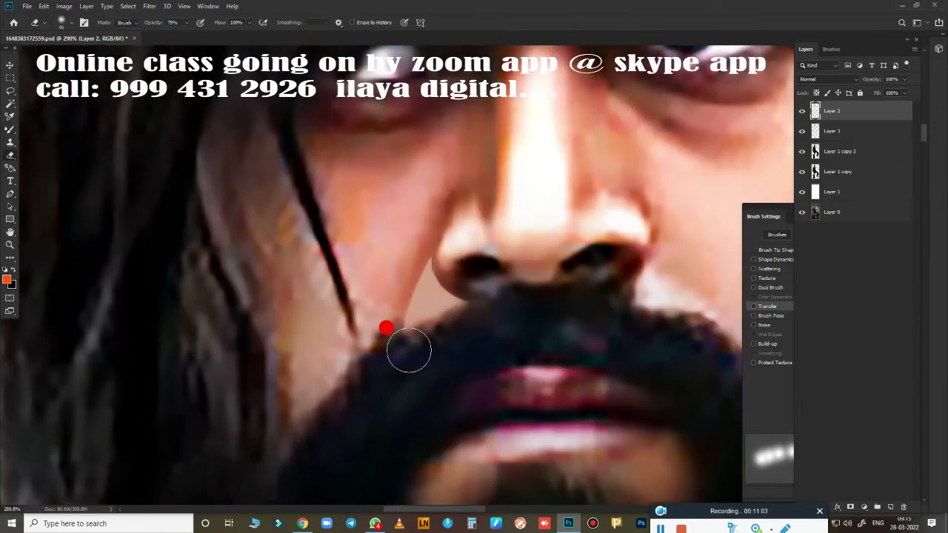
{"action": "mouse_move", "coordinate": [408, 349]}
{"action": "left_mouse_down"}
{"action": "mouse_move", "coordinate": [441, 326]}
{"action": "mouse_move", "coordinate": [426, 396]}
{"action": "left_mouse_up"}
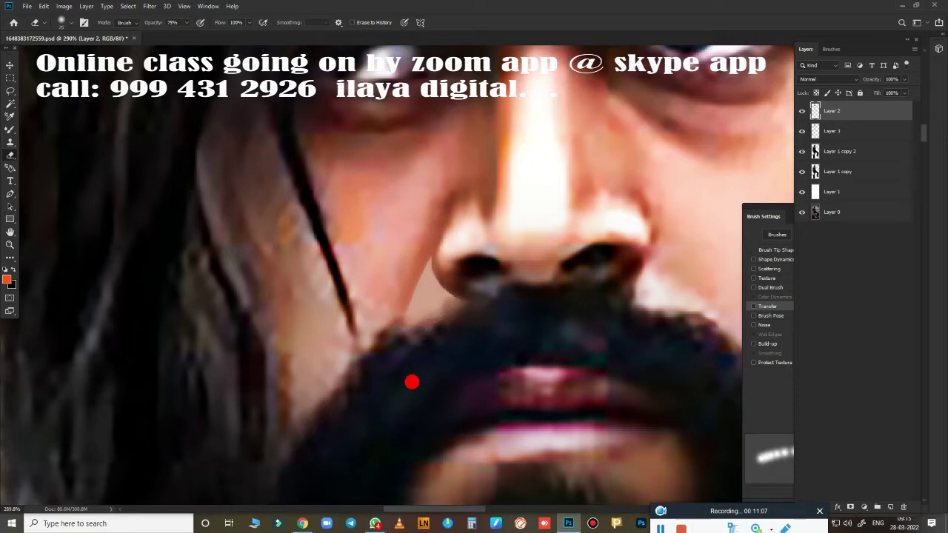
{"action": "scroll", "coordinate": [445, 355], "scroll_direction": "down", "scroll_amount": 5}
{"action": "scroll", "coordinate": [364, 321], "scroll_direction": "up", "scroll_amount": 1}
{"action": "scroll", "coordinate": [407, 332], "scroll_direction": "up", "scroll_amount": 4}
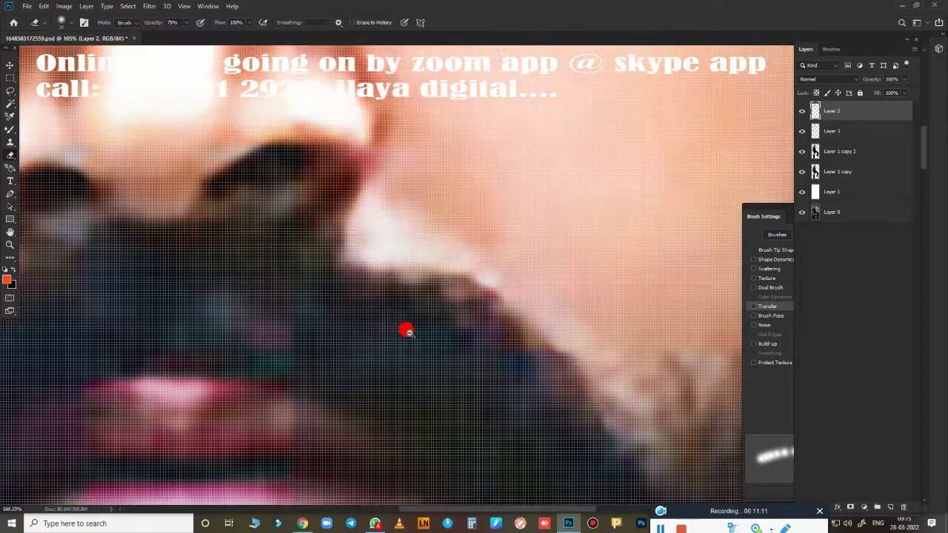
{"action": "scroll", "coordinate": [328, 340], "scroll_direction": "down", "scroll_amount": 4}
{"action": "scroll", "coordinate": [331, 345], "scroll_direction": "up", "scroll_amount": 1}
{"action": "scroll", "coordinate": [348, 356], "scroll_direction": "up", "scroll_amount": 2}
{"action": "scroll", "coordinate": [348, 355], "scroll_direction": "down", "scroll_amount": 2}
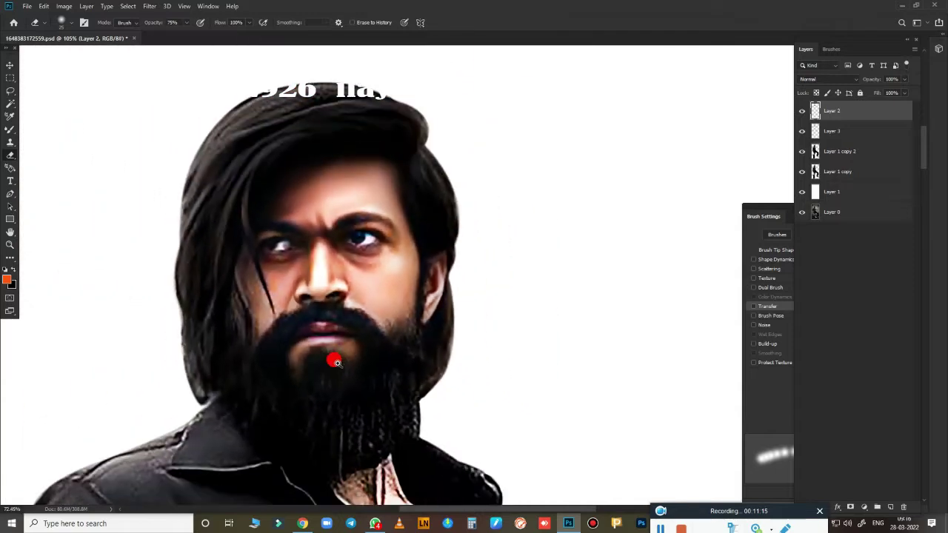
{"action": "scroll", "coordinate": [342, 368], "scroll_direction": "up", "scroll_amount": 3}
{"action": "key", "text": "p"}
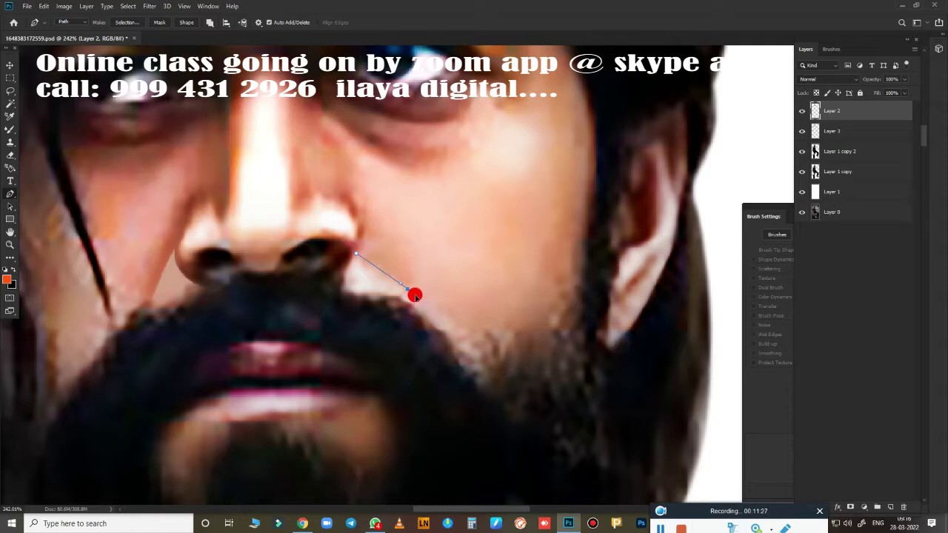
Close the path around the right cheek, load it as a selection and feather it 2.5 px.
{"action": "left_click_drag", "start_coordinate": [434, 333], "coordinate": [309, 296]}
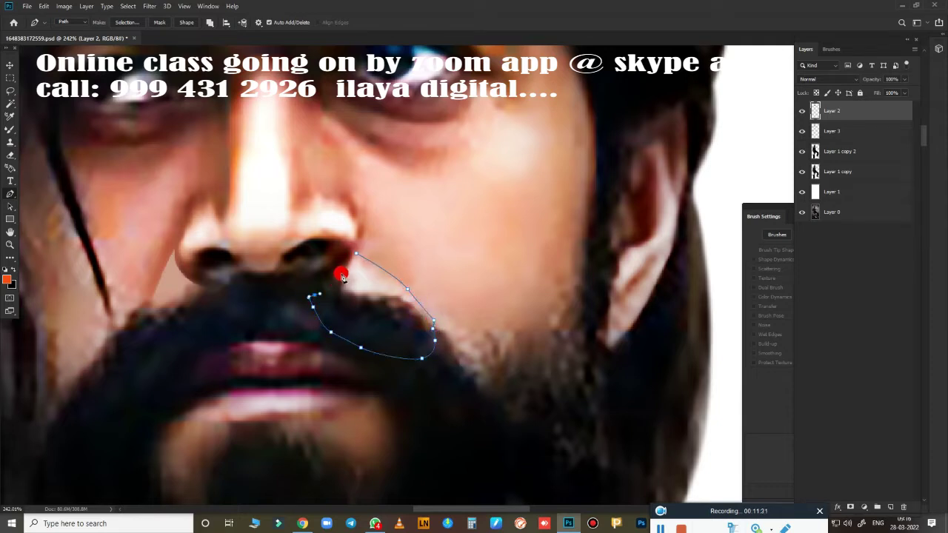
{"action": "left_click_drag", "start_coordinate": [356, 257], "coordinate": [362, 242]}
{"action": "key", "text": "ctrl+Return"}
{"action": "scroll", "coordinate": [383, 332], "scroll_direction": "up", "scroll_amount": 3}
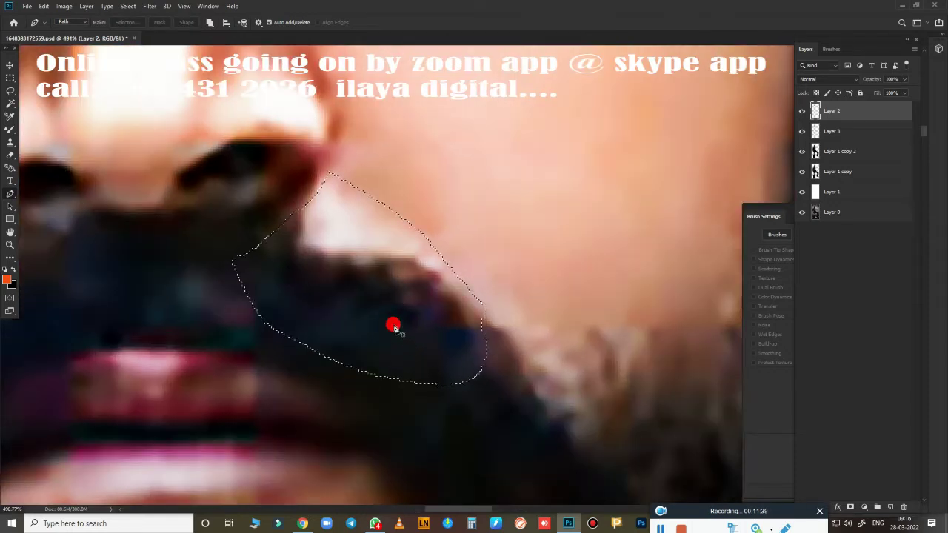
{"action": "key", "text": "r"}
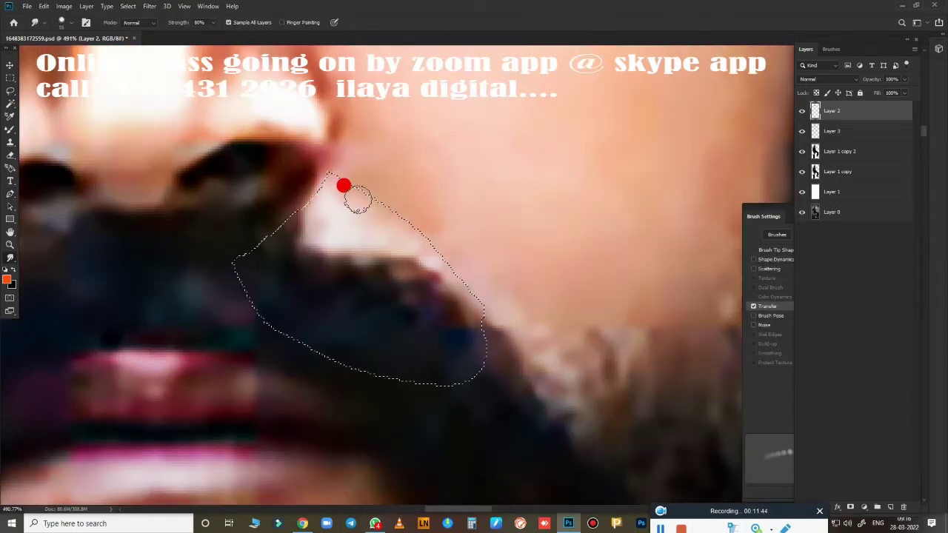
{"action": "key", "text": "shift+F6"}
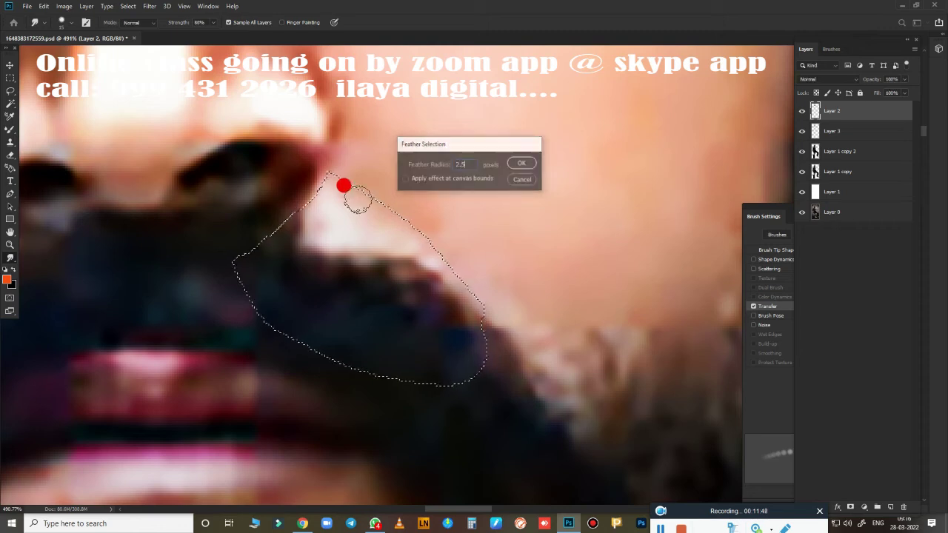
{"action": "key", "text": "Return"}
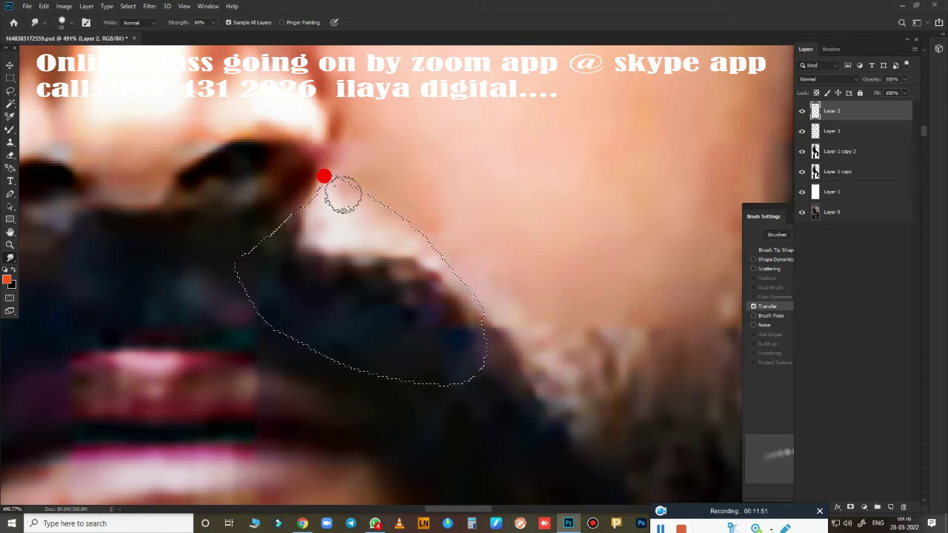
{"action": "key", "text": "shift+F6"}
{"action": "key", "text": "Return"}
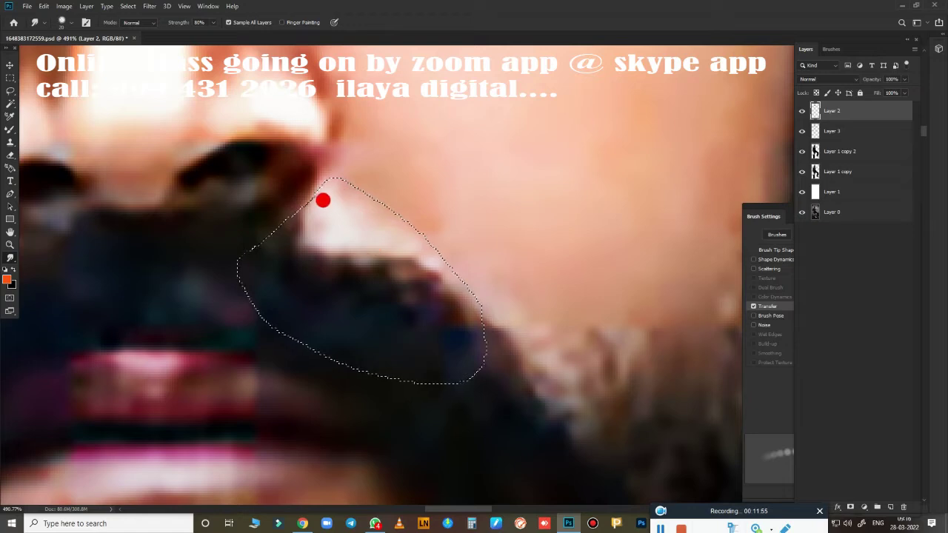
Smudge and Mixer Brush light skin tone into the selected cheek, then view the whole portrait.
{"action": "mouse_move", "coordinate": [323, 200]}
{"action": "left_mouse_down"}
{"action": "mouse_move", "coordinate": [333, 148]}
{"action": "mouse_move", "coordinate": [296, 200]}
{"action": "mouse_move", "coordinate": [388, 224]}
{"action": "mouse_move", "coordinate": [360, 238]}
{"action": "mouse_move", "coordinate": [416, 237]}
{"action": "left_mouse_up"}
{"action": "left_click_drag", "start_coordinate": [445, 291], "coordinate": [293, 215]}
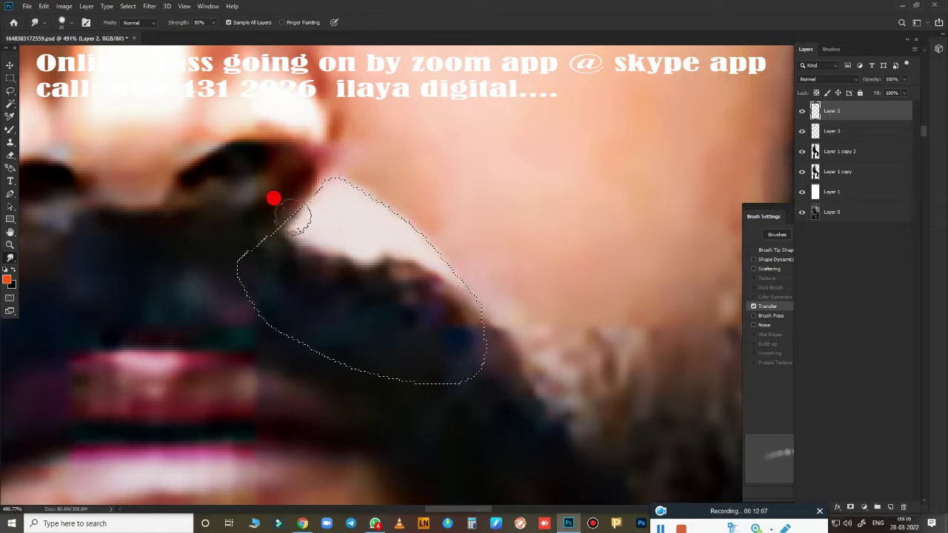
{"action": "mouse_move", "coordinate": [430, 244]}
{"action": "left_mouse_down"}
{"action": "mouse_move", "coordinate": [352, 138]}
{"action": "mouse_move", "coordinate": [364, 160]}
{"action": "mouse_move", "coordinate": [353, 165]}
{"action": "mouse_move", "coordinate": [403, 183]}
{"action": "left_mouse_up"}
{"action": "key", "text": "b"}
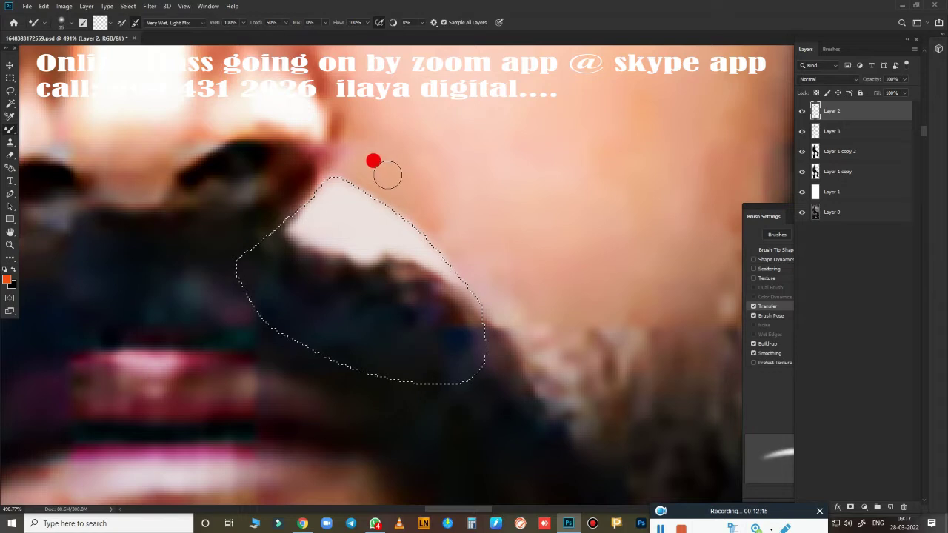
{"action": "left_click_drag", "start_coordinate": [457, 250], "coordinate": [482, 286]}
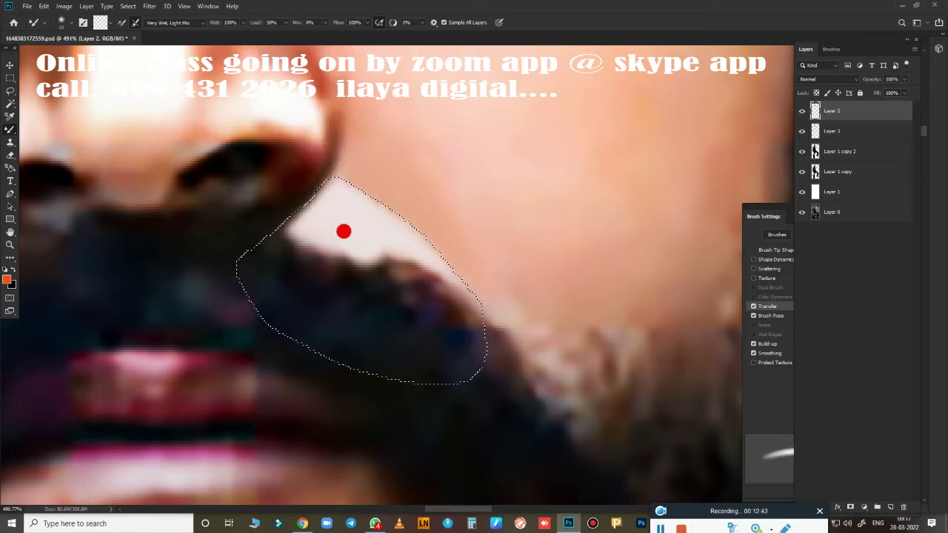
{"action": "key", "text": "ctrl+0"}
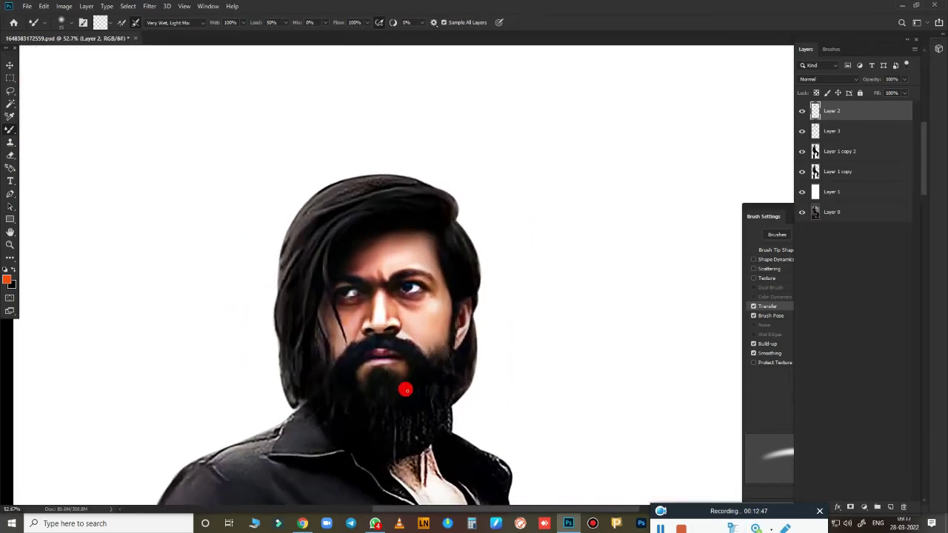
Smudge the nostril edge into the cheek.
{"action": "scroll", "coordinate": [401, 316], "scroll_direction": "up", "scroll_amount": 5}
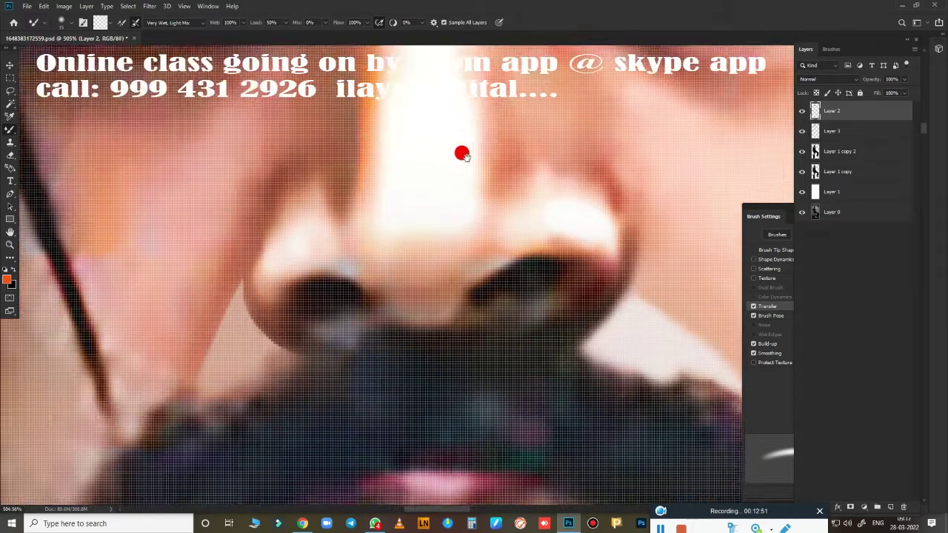
{"action": "key", "text": "r"}
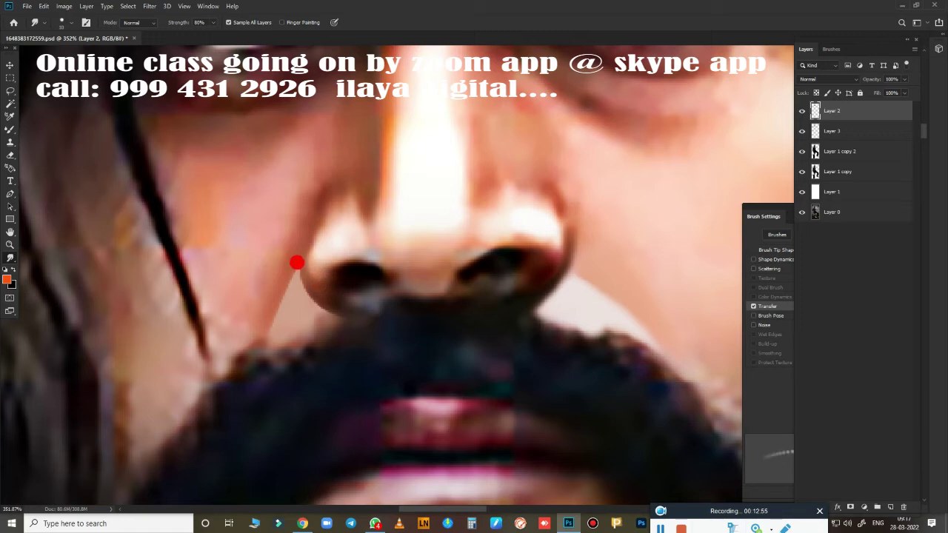
{"action": "mouse_move", "coordinate": [300, 279]}
{"action": "left_mouse_down"}
{"action": "mouse_move", "coordinate": [307, 286]}
{"action": "mouse_move", "coordinate": [277, 286]}
{"action": "mouse_move", "coordinate": [271, 309]}
{"action": "left_mouse_up"}
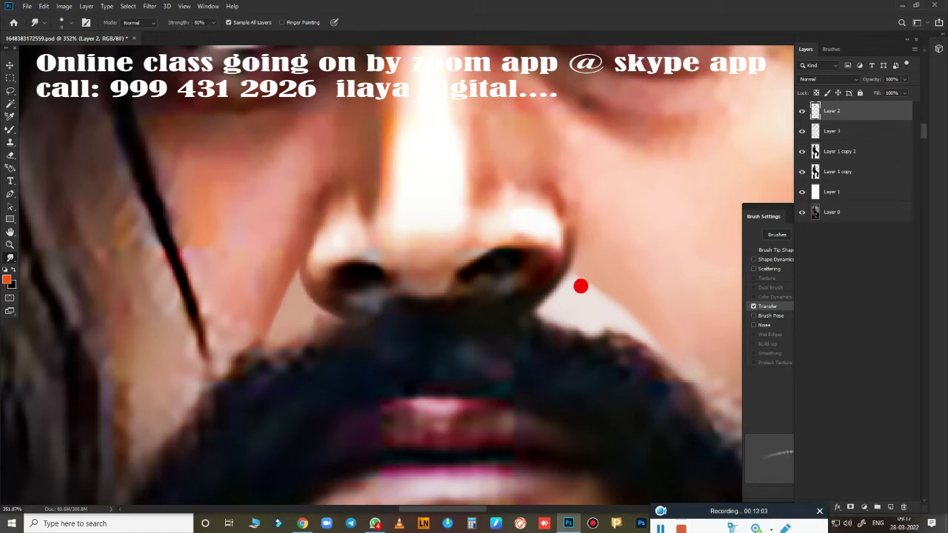
{"action": "scroll", "coordinate": [508, 332], "scroll_direction": "down", "scroll_amount": 5}
{"action": "scroll", "coordinate": [441, 327], "scroll_direction": "up", "scroll_amount": 5}
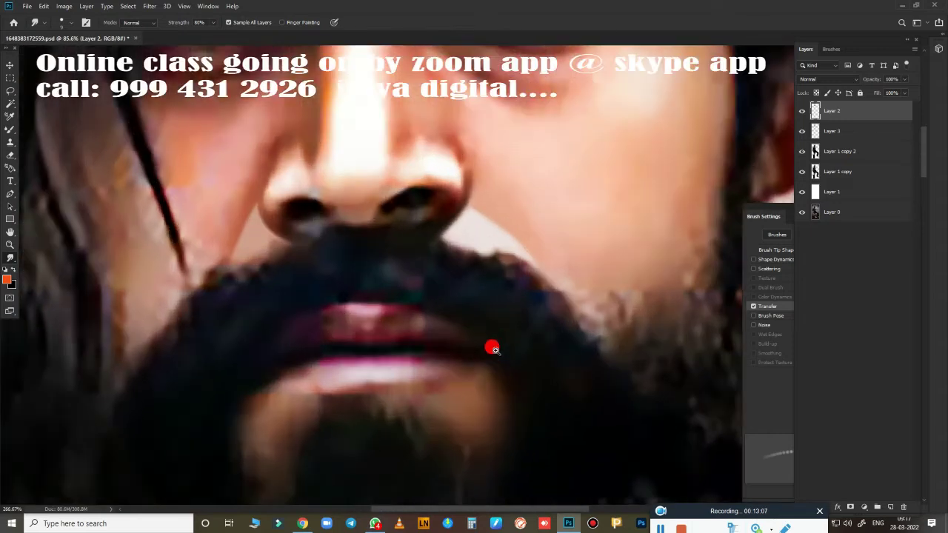
Erase stray pixels along the moustache edge right of the nose.
{"action": "key", "text": "e"}
{"action": "mouse_move", "coordinate": [426, 230]}
{"action": "left_mouse_down"}
{"action": "mouse_move", "coordinate": [416, 229]}
{"action": "mouse_move", "coordinate": [446, 256]}
{"action": "mouse_move", "coordinate": [442, 244]}
{"action": "mouse_move", "coordinate": [562, 277]}
{"action": "left_mouse_up"}
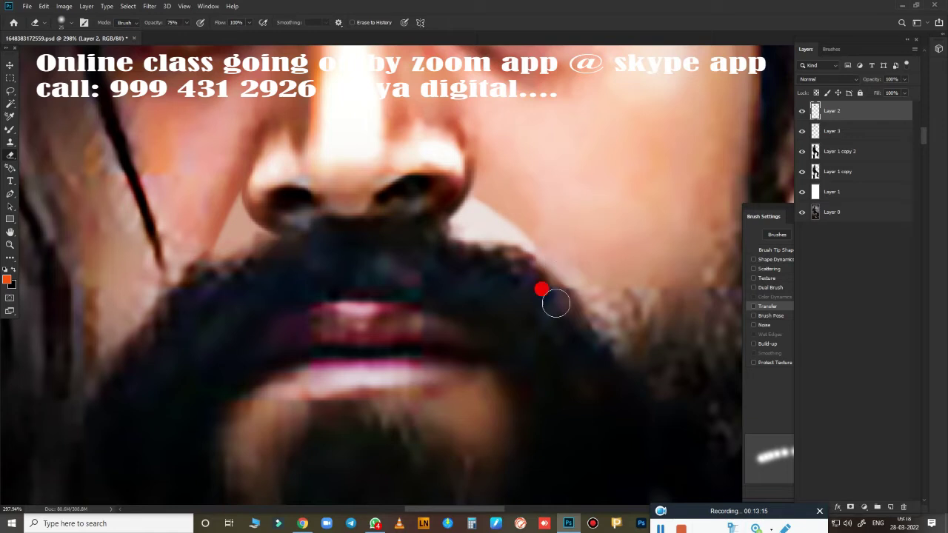
{"action": "scroll", "coordinate": [440, 290], "scroll_direction": "down", "scroll_amount": 5}
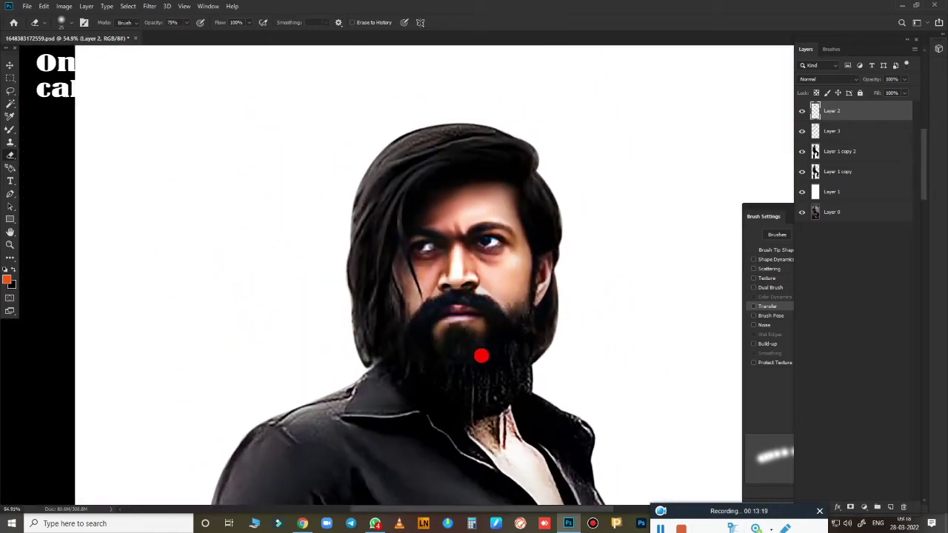
{"action": "scroll", "coordinate": [474, 281], "scroll_direction": "up", "scroll_amount": 5}
{"action": "scroll", "coordinate": [511, 312], "scroll_direction": "up", "scroll_amount": 3}
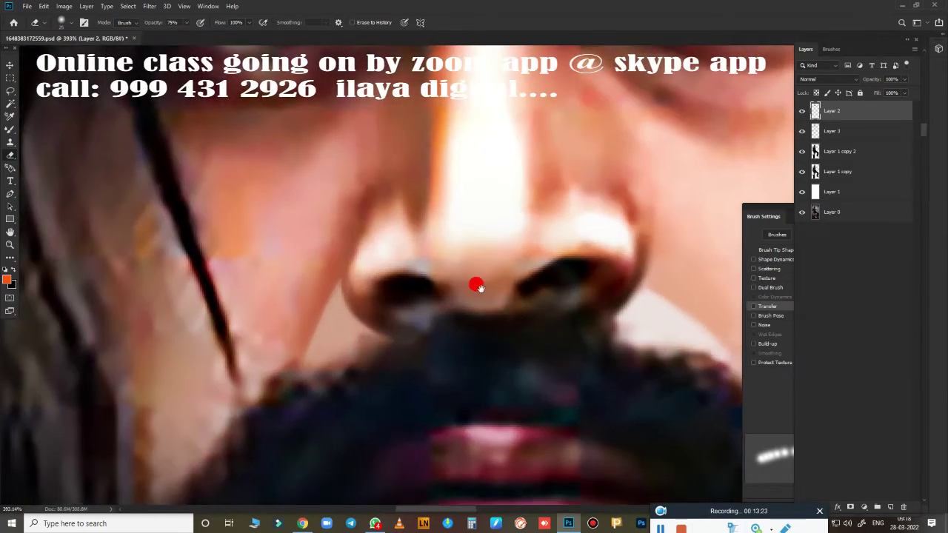
{"action": "scroll", "coordinate": [476, 281], "scroll_direction": "up", "scroll_amount": 1}
Trace a curved Pen path from beside the nostril up the side of the nose.
{"action": "key", "text": "p"}
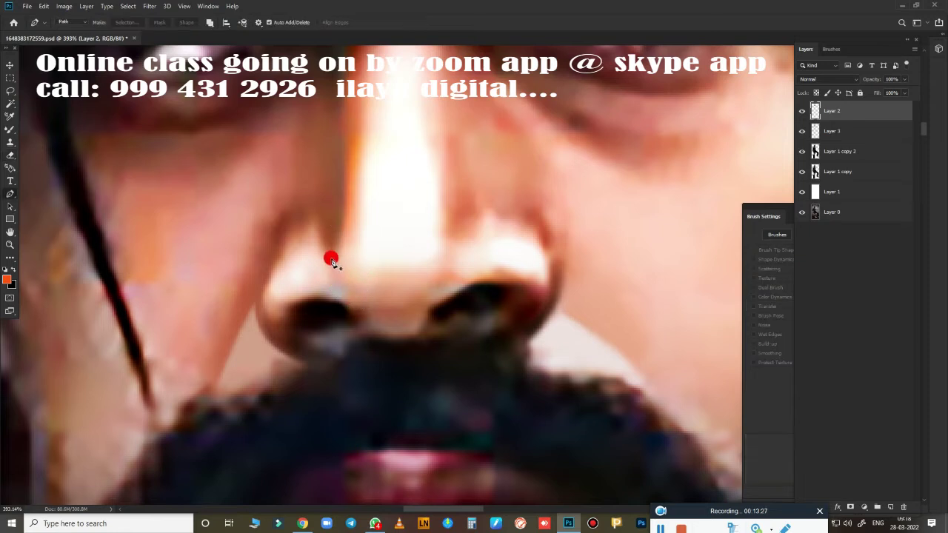
{"action": "left_click", "coordinate": [331, 259]}
{"action": "mouse_move", "coordinate": [312, 206]}
{"action": "left_mouse_down"}
{"action": "mouse_move", "coordinate": [320, 229]}
{"action": "mouse_move", "coordinate": [280, 250]}
{"action": "left_mouse_up"}
{"action": "left_click", "coordinate": [277, 246], "text": "alt"}
{"action": "left_click_drag", "start_coordinate": [259, 330], "coordinate": [272, 364]}
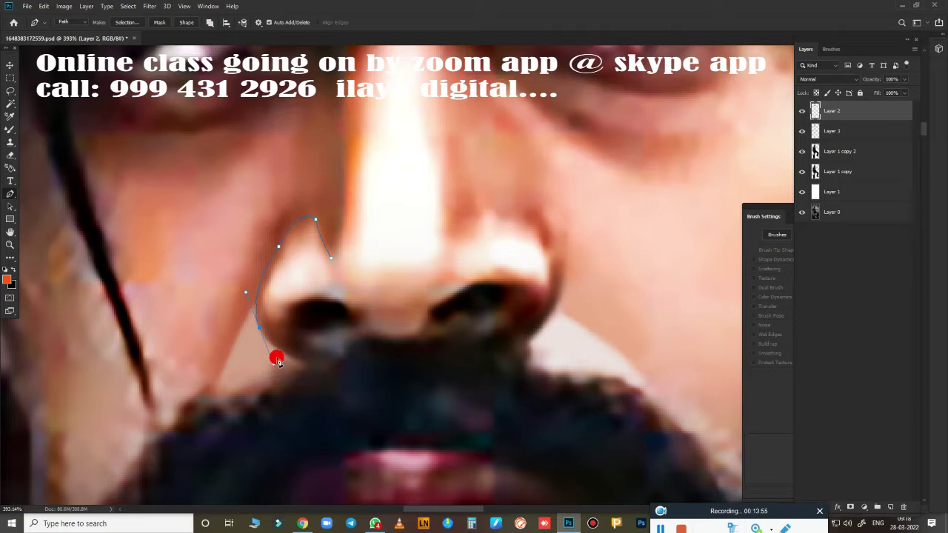
{"action": "key", "text": "Escape"}
{"action": "left_click", "coordinate": [279, 351]}
{"action": "left_click_drag", "start_coordinate": [256, 293], "coordinate": [256, 267]}
{"action": "mouse_move", "coordinate": [315, 220]}
{"action": "left_mouse_down"}
{"action": "mouse_move", "coordinate": [339, 243]}
{"action": "mouse_move", "coordinate": [335, 274]}
{"action": "left_mouse_up"}
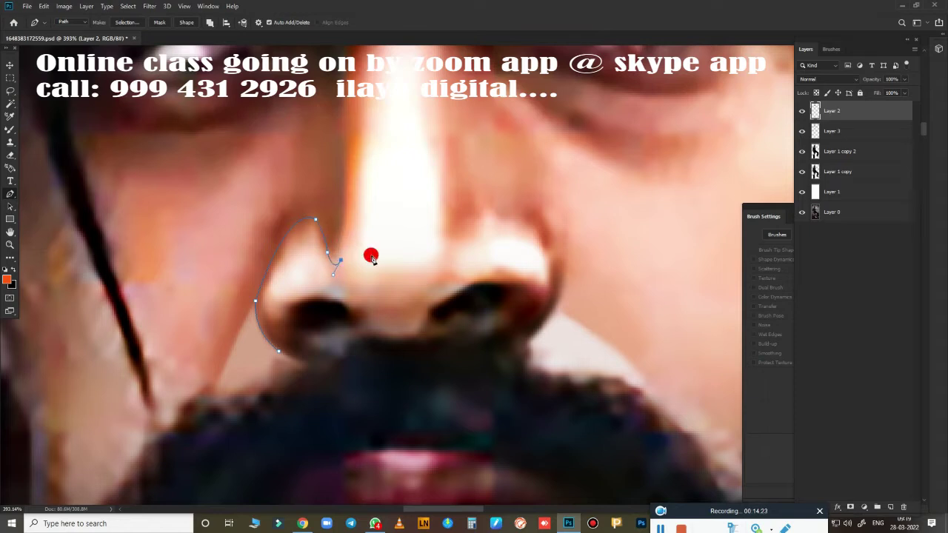
{"action": "scroll", "coordinate": [374, 277], "scroll_direction": "down", "scroll_amount": 3}
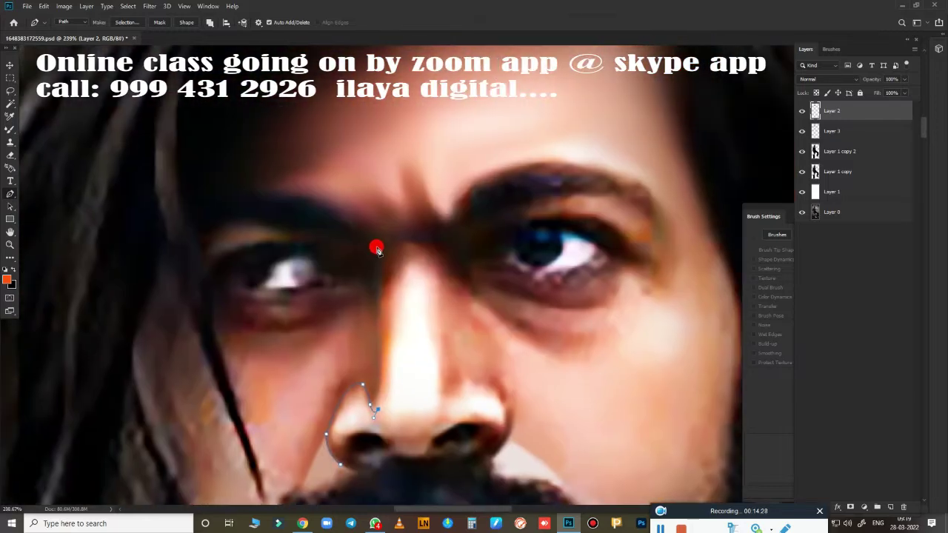
{"action": "left_click", "coordinate": [375, 405], "text": "alt"}
{"action": "left_click_drag", "start_coordinate": [374, 242], "coordinate": [314, 212]}
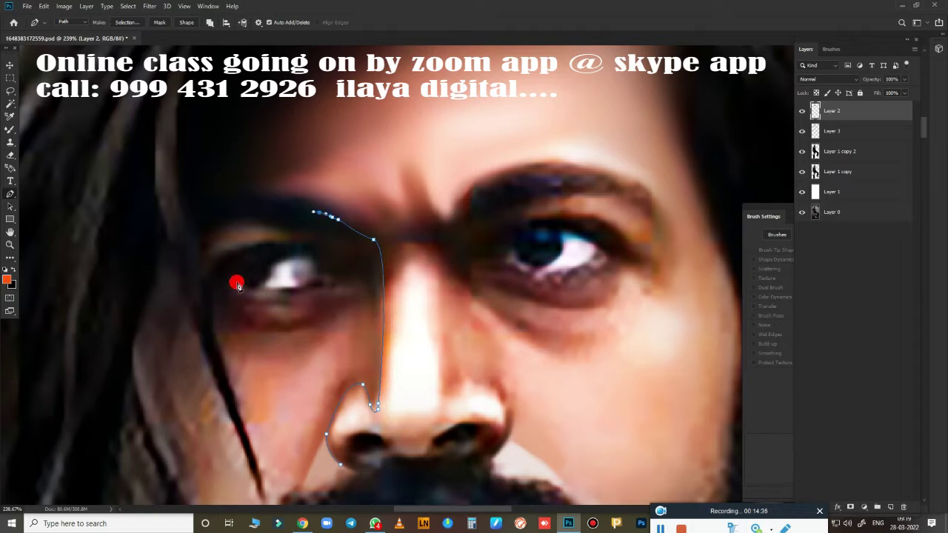
{"action": "left_click_drag", "start_coordinate": [355, 341], "coordinate": [420, 270]}
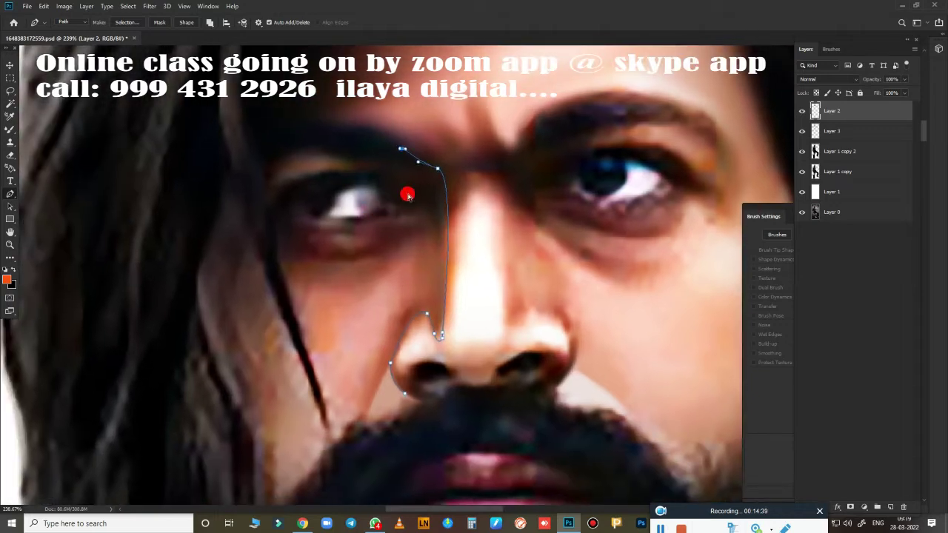
{"action": "key", "text": "ctrl+z"}
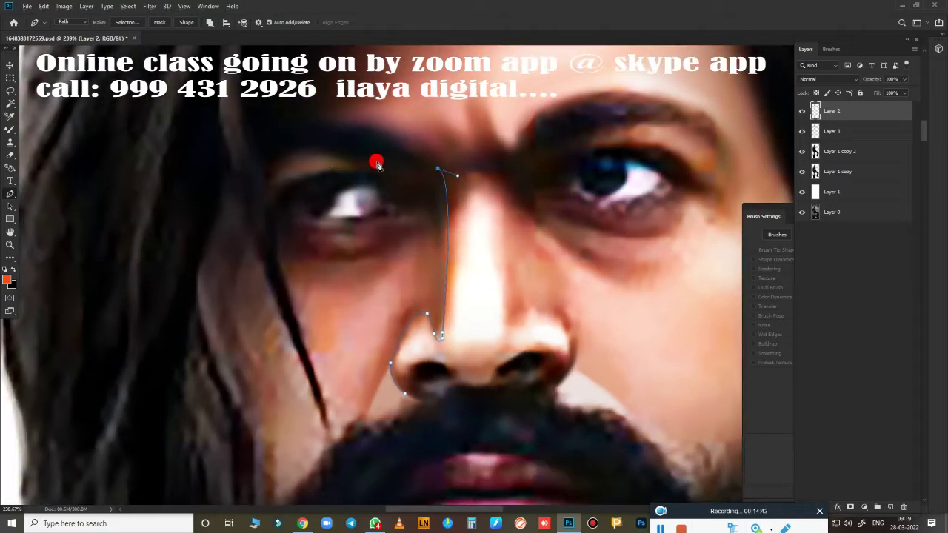
Continue the path along the eyebrow, upper eyelid and inner eye corner.
{"action": "mouse_move", "coordinate": [354, 159]}
{"action": "left_mouse_down"}
{"action": "mouse_move", "coordinate": [318, 158]}
{"action": "mouse_move", "coordinate": [360, 165]}
{"action": "left_mouse_up"}
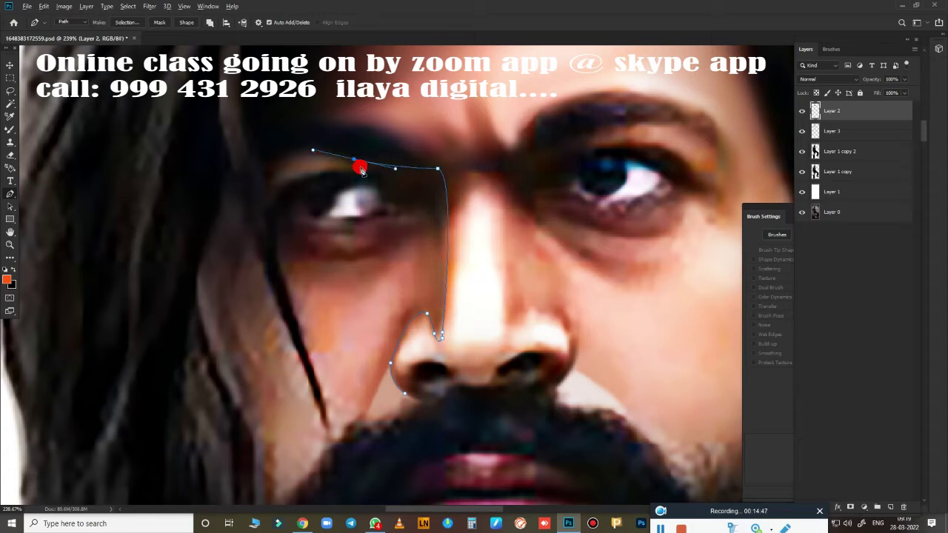
{"action": "left_click_drag", "start_coordinate": [259, 169], "coordinate": [233, 208]}
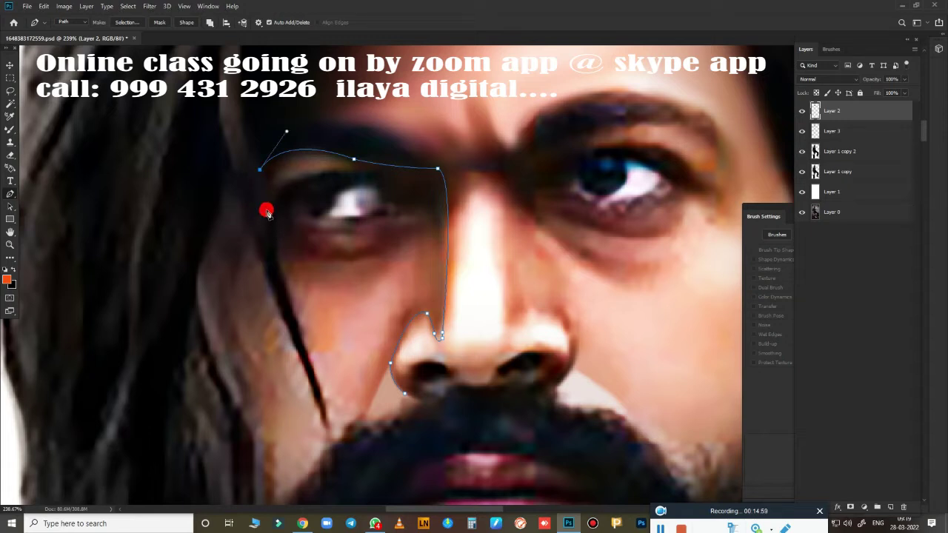
{"action": "left_click", "coordinate": [267, 209]}
{"action": "left_click_drag", "start_coordinate": [349, 173], "coordinate": [421, 181]}
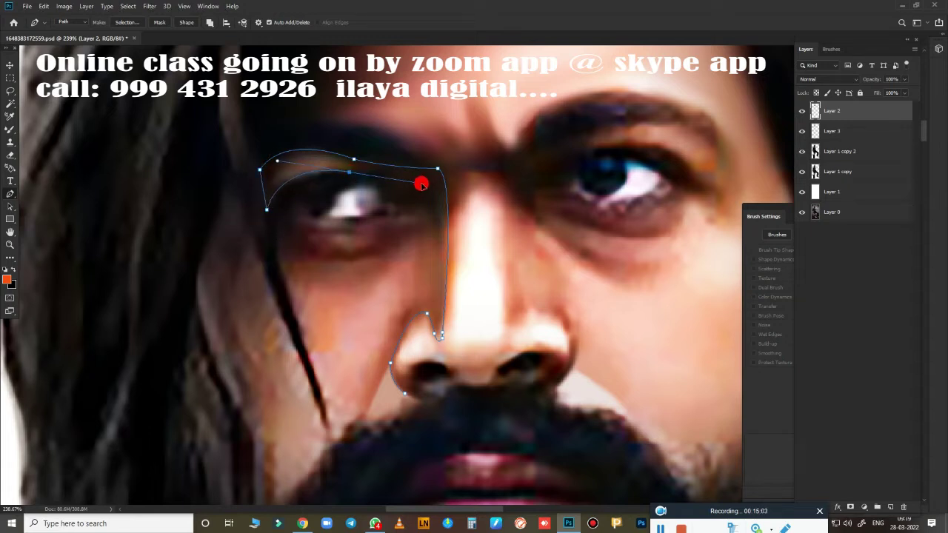
{"action": "left_click", "coordinate": [349, 173], "text": "alt"}
{"action": "left_click", "coordinate": [383, 181]}
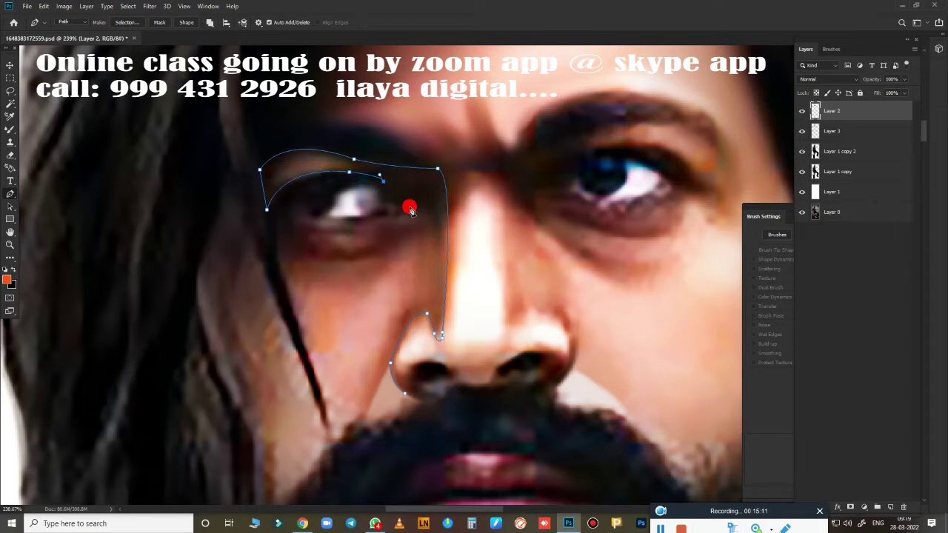
{"action": "left_click", "coordinate": [409, 198]}
{"action": "left_click_drag", "start_coordinate": [429, 241], "coordinate": [420, 237]}
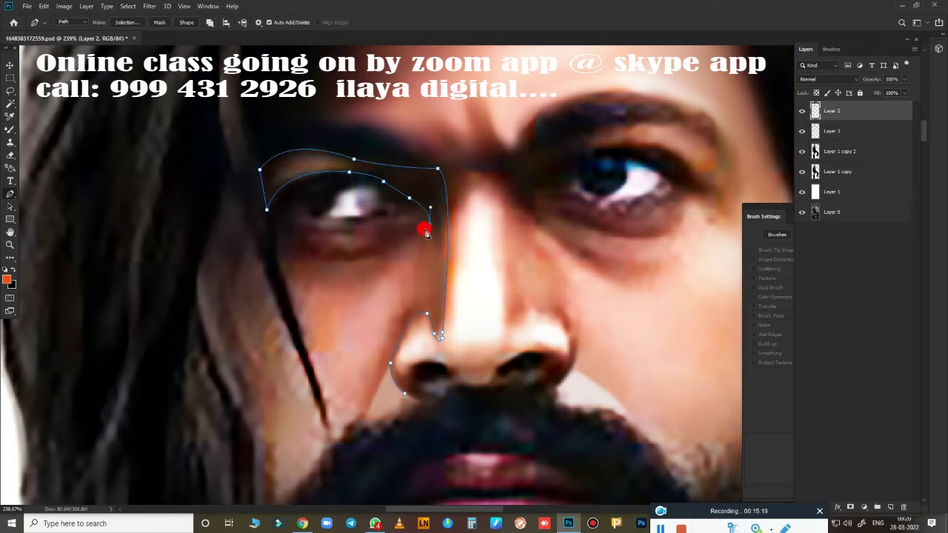
Finish the path along the lower eyelid and down the hair strand to the beard line.
{"action": "left_click_drag", "start_coordinate": [308, 260], "coordinate": [231, 251]}
{"action": "left_click", "coordinate": [278, 247]}
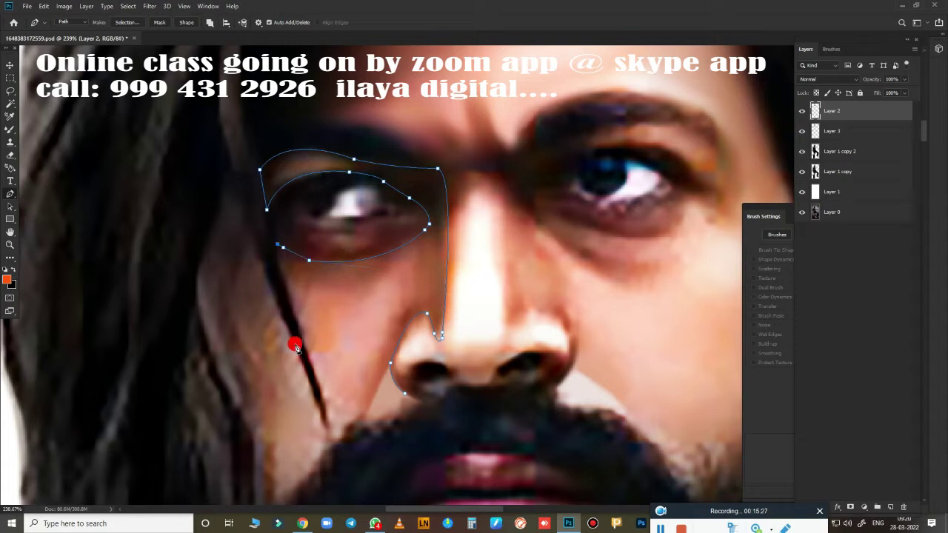
{"action": "left_click_drag", "start_coordinate": [290, 308], "coordinate": [309, 356]}
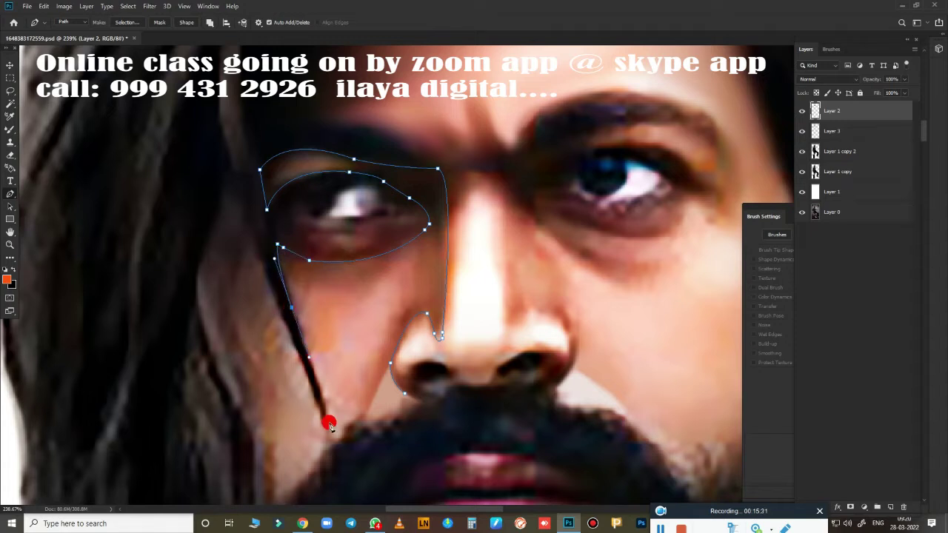
{"action": "left_click_drag", "start_coordinate": [329, 428], "coordinate": [347, 448]}
{"action": "scroll", "coordinate": [348, 450], "scroll_direction": "down", "scroll_amount": 2}
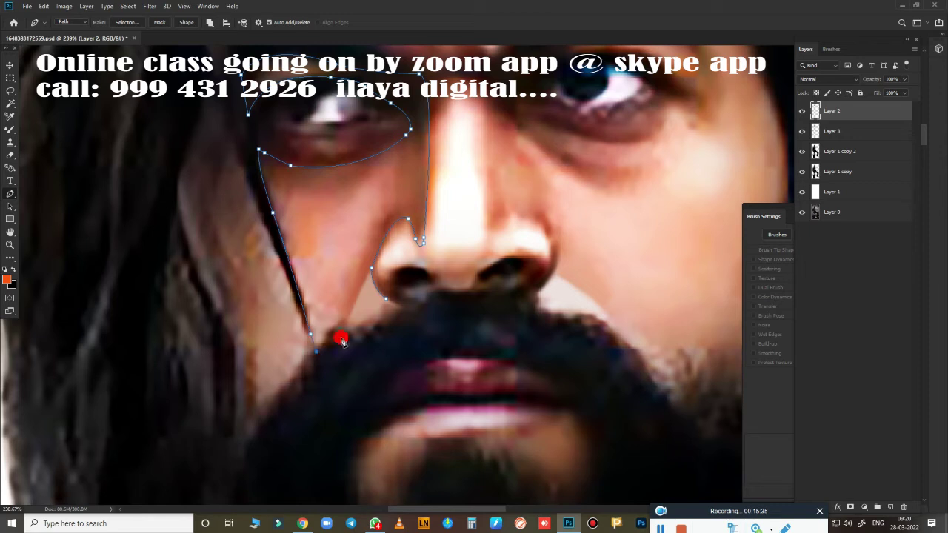
{"action": "left_click_drag", "start_coordinate": [345, 331], "coordinate": [361, 341]}
Load the path as a selection and feather its edge.
{"action": "scroll", "coordinate": [457, 282], "scroll_direction": "down", "scroll_amount": 2}
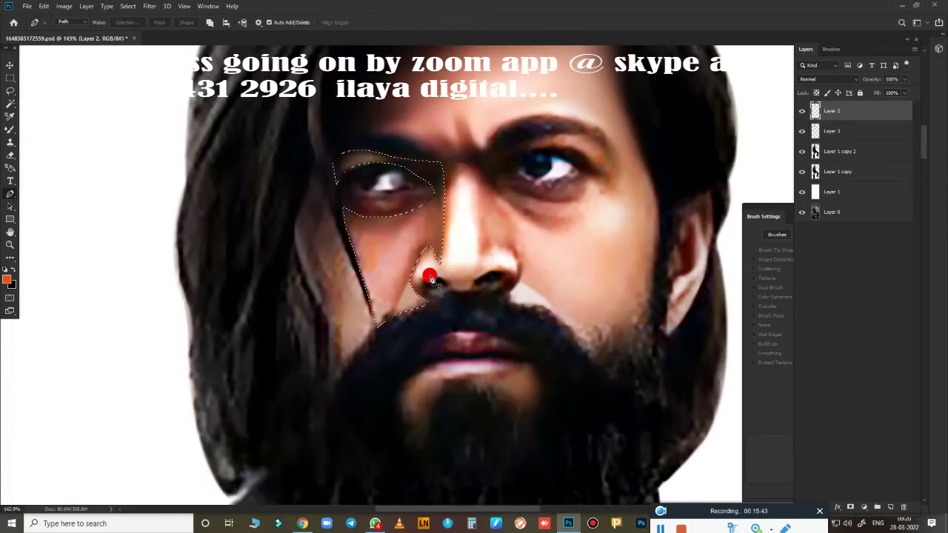
{"action": "key", "text": "ctrl+Return"}
{"action": "key", "text": "shift+F6"}
{"action": "key", "text": "Return"}
{"action": "scroll", "coordinate": [425, 296], "scroll_direction": "up", "scroll_amount": 3}
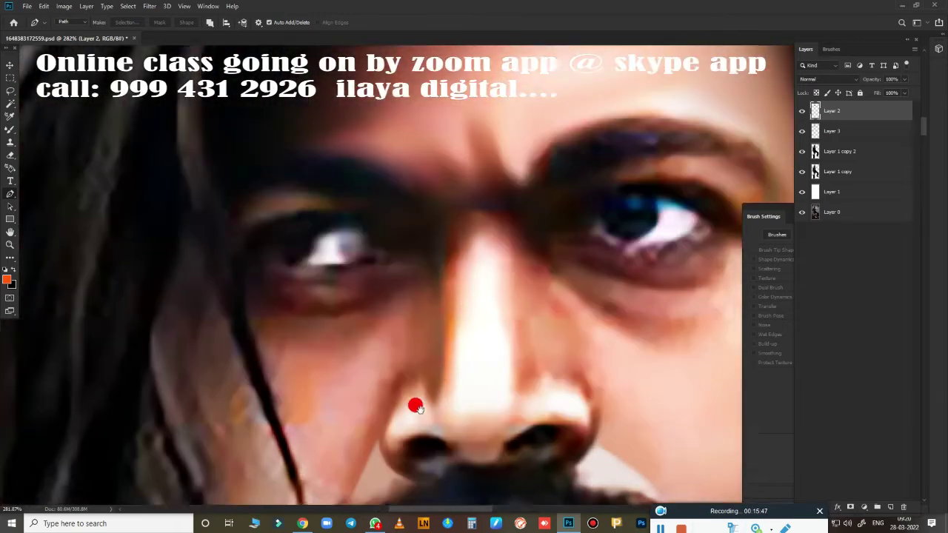
Smudge the outer eye corner, lower eyelid, jaw edge and inner brow smooth.
{"action": "key", "text": "r"}
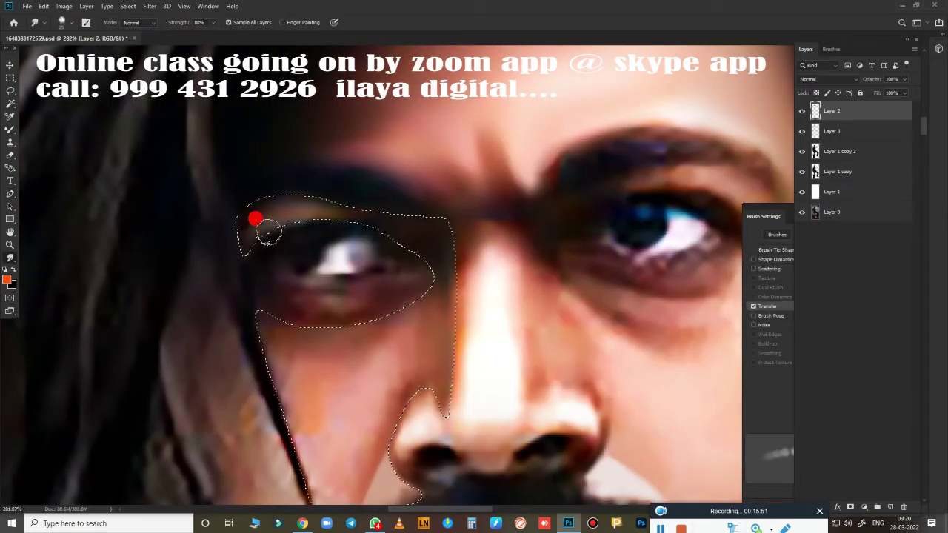
{"action": "mouse_move", "coordinate": [245, 205]}
{"action": "left_mouse_down"}
{"action": "mouse_move", "coordinate": [220, 244]}
{"action": "mouse_move", "coordinate": [236, 204]}
{"action": "left_mouse_up"}
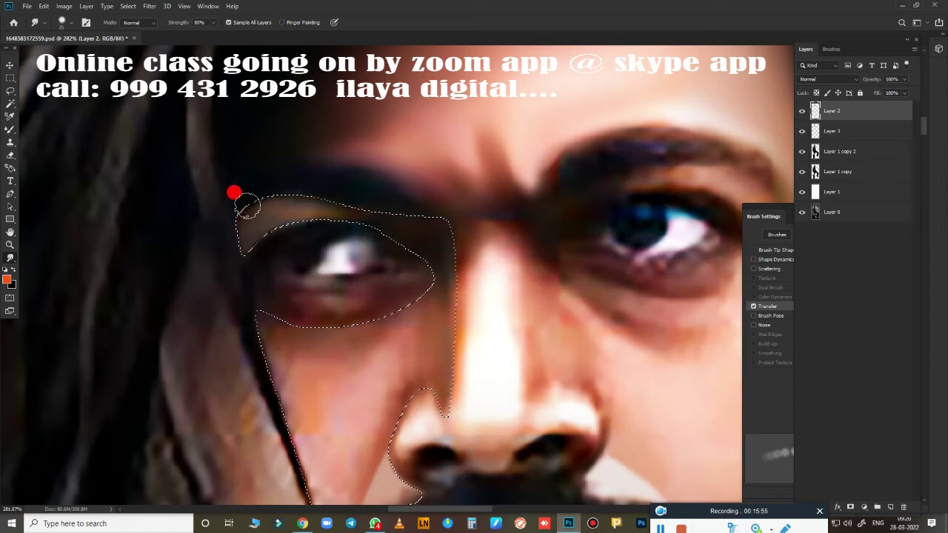
{"action": "mouse_move", "coordinate": [228, 235]}
{"action": "left_mouse_down"}
{"action": "mouse_move", "coordinate": [247, 266]}
{"action": "mouse_move", "coordinate": [269, 212]}
{"action": "left_mouse_up"}
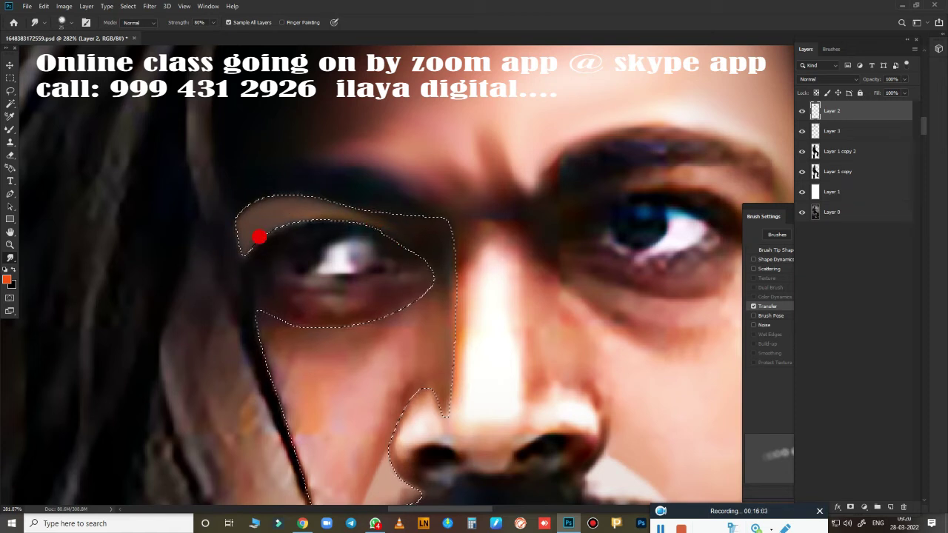
{"action": "mouse_move", "coordinate": [258, 237]}
{"action": "left_mouse_down"}
{"action": "mouse_move", "coordinate": [262, 277]}
{"action": "mouse_move", "coordinate": [263, 233]}
{"action": "left_mouse_up"}
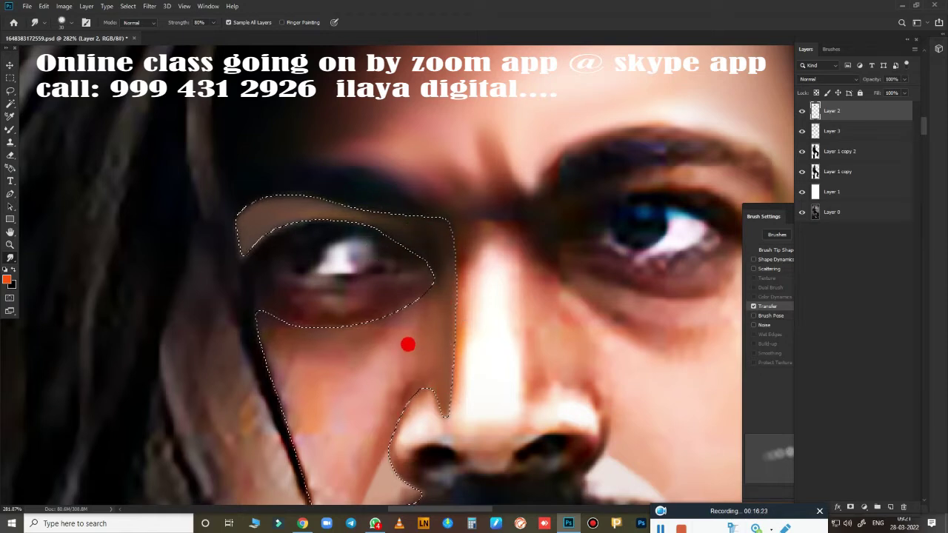
{"action": "left_click_drag", "start_coordinate": [408, 304], "coordinate": [327, 317]}
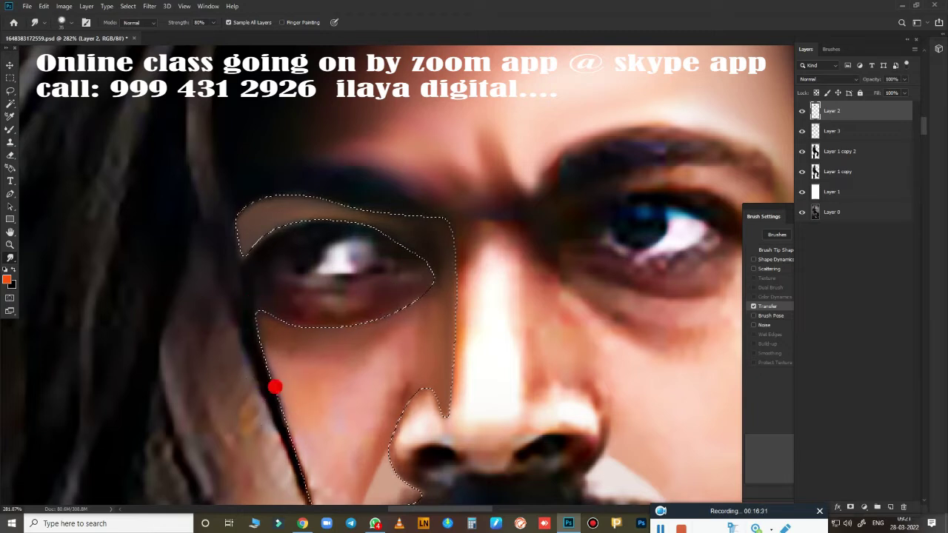
{"action": "left_click_drag", "start_coordinate": [401, 305], "coordinate": [339, 342]}
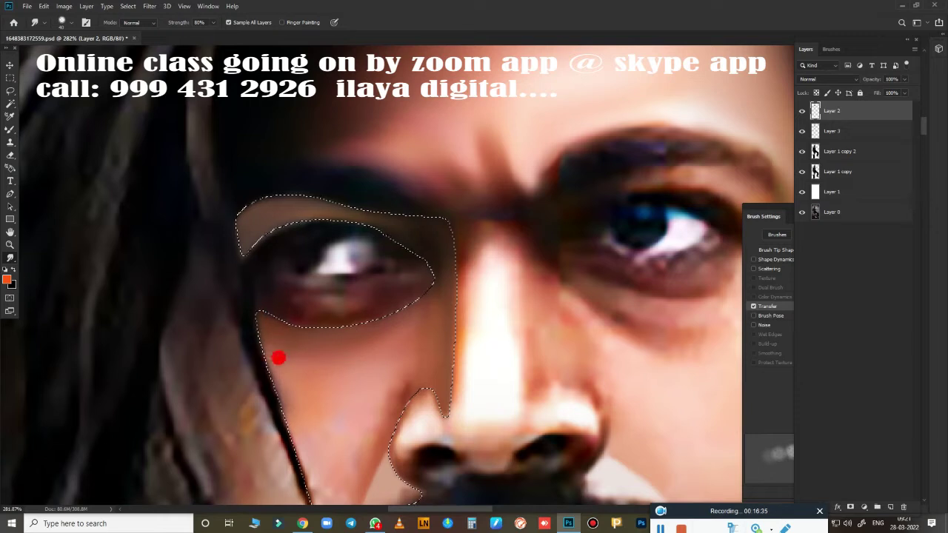
{"action": "mouse_move", "coordinate": [404, 314]}
{"action": "left_mouse_down"}
{"action": "mouse_move", "coordinate": [373, 306]}
{"action": "mouse_move", "coordinate": [419, 282]}
{"action": "left_mouse_up"}
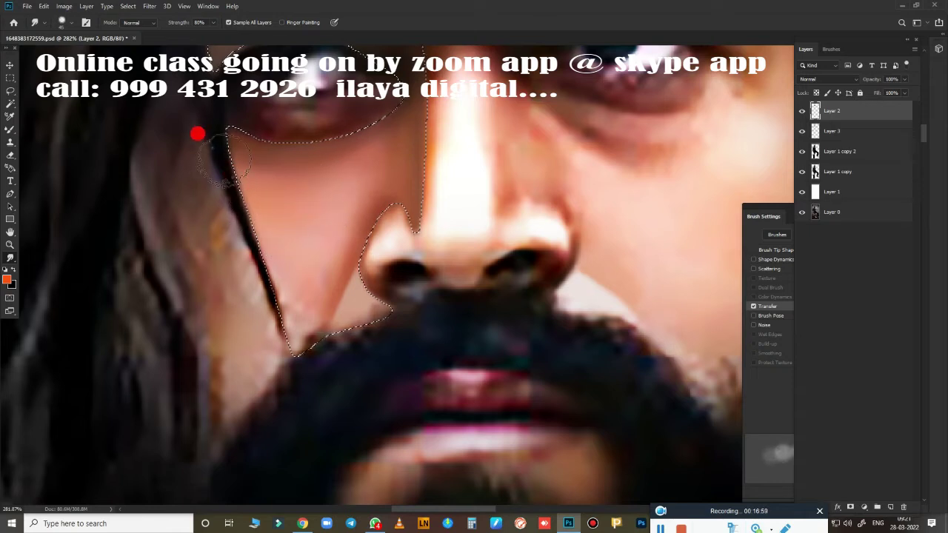
{"action": "mouse_move", "coordinate": [196, 133]}
{"action": "left_mouse_down"}
{"action": "mouse_move", "coordinate": [271, 249]}
{"action": "mouse_move", "coordinate": [252, 315]}
{"action": "mouse_move", "coordinate": [277, 317]}
{"action": "mouse_move", "coordinate": [291, 301]}
{"action": "mouse_move", "coordinate": [244, 259]}
{"action": "mouse_move", "coordinate": [301, 259]}
{"action": "mouse_move", "coordinate": [264, 385]}
{"action": "mouse_move", "coordinate": [326, 339]}
{"action": "left_mouse_up"}
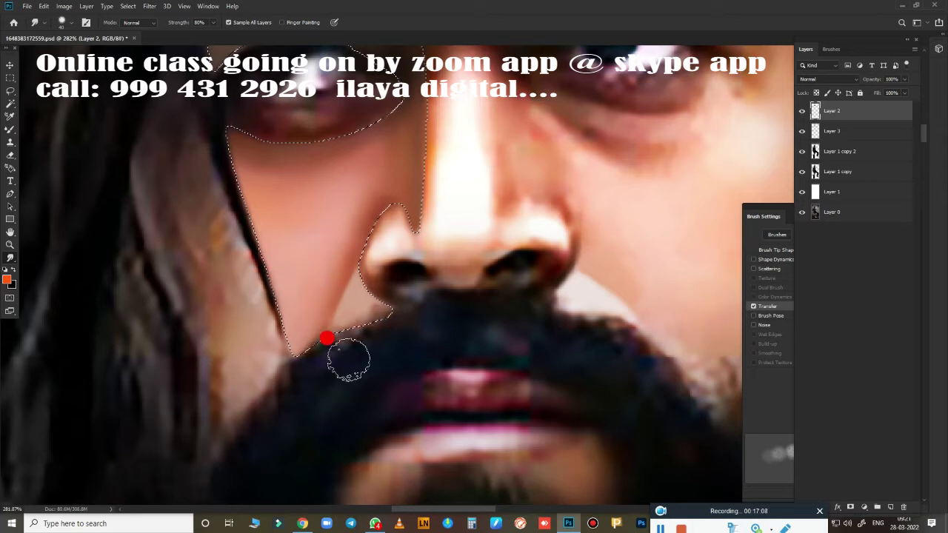
{"action": "mouse_move", "coordinate": [301, 233]}
{"action": "left_mouse_down"}
{"action": "mouse_move", "coordinate": [357, 368]}
{"action": "mouse_move", "coordinate": [232, 259]}
{"action": "mouse_move", "coordinate": [258, 227]}
{"action": "mouse_move", "coordinate": [243, 127]}
{"action": "mouse_move", "coordinate": [265, 214]}
{"action": "mouse_move", "coordinate": [266, 201]}
{"action": "mouse_move", "coordinate": [265, 261]}
{"action": "mouse_move", "coordinate": [301, 347]}
{"action": "left_mouse_up"}
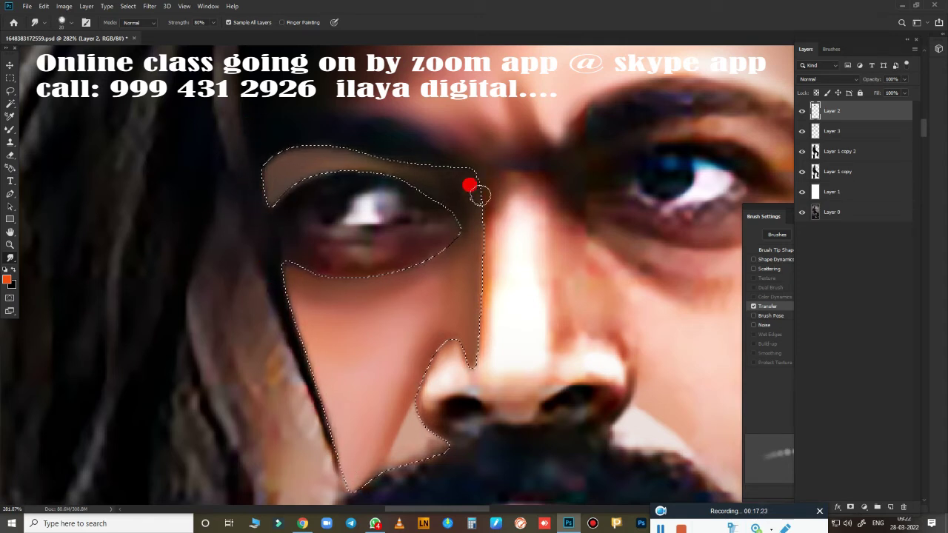
{"action": "mouse_move", "coordinate": [480, 194]}
{"action": "left_mouse_down"}
{"action": "mouse_move", "coordinate": [520, 182]}
{"action": "mouse_move", "coordinate": [497, 183]}
{"action": "mouse_move", "coordinate": [503, 211]}
{"action": "left_mouse_up"}
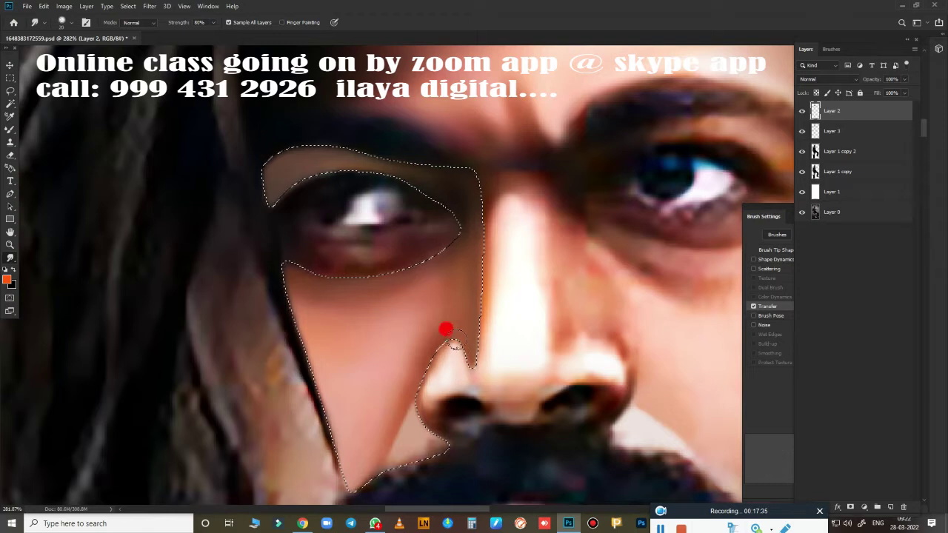
Smooth the skin along the nostril edge and around the left eyebrow.
{"action": "left_click_drag", "start_coordinate": [446, 328], "coordinate": [439, 337]}
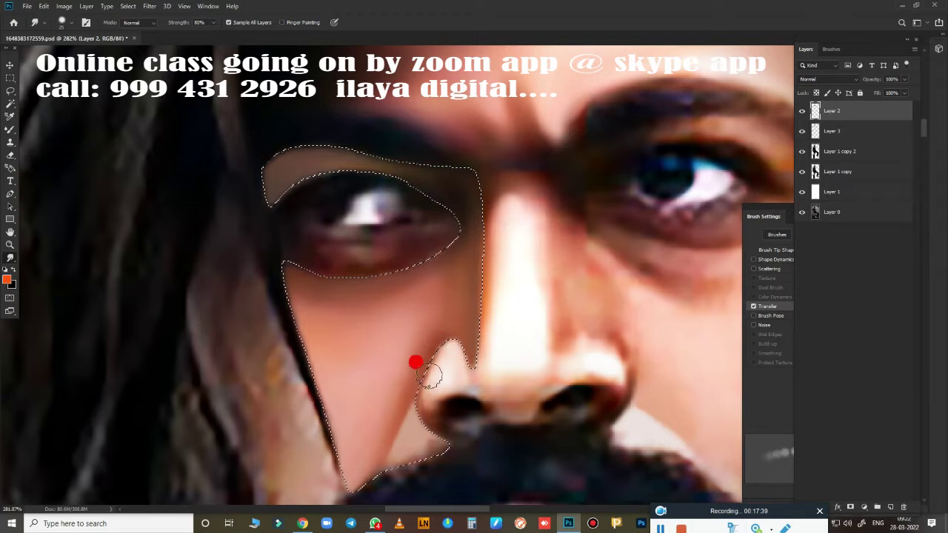
{"action": "left_click_drag", "start_coordinate": [407, 378], "coordinate": [465, 355]}
{"action": "scroll", "coordinate": [464, 355], "scroll_direction": "up", "scroll_amount": 8}
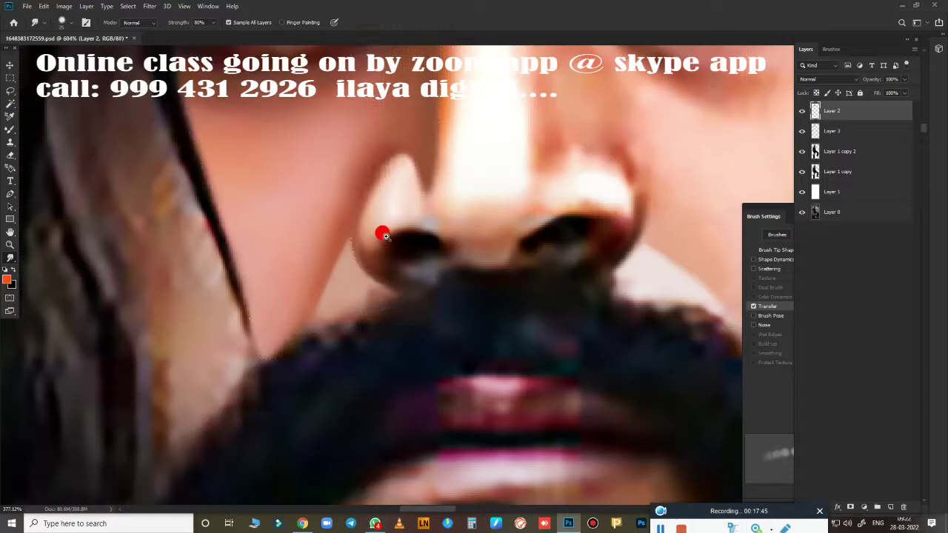
{"action": "mouse_move", "coordinate": [383, 236]}
{"action": "left_mouse_down"}
{"action": "mouse_move", "coordinate": [390, 276]}
{"action": "mouse_move", "coordinate": [375, 253]}
{"action": "left_mouse_up"}
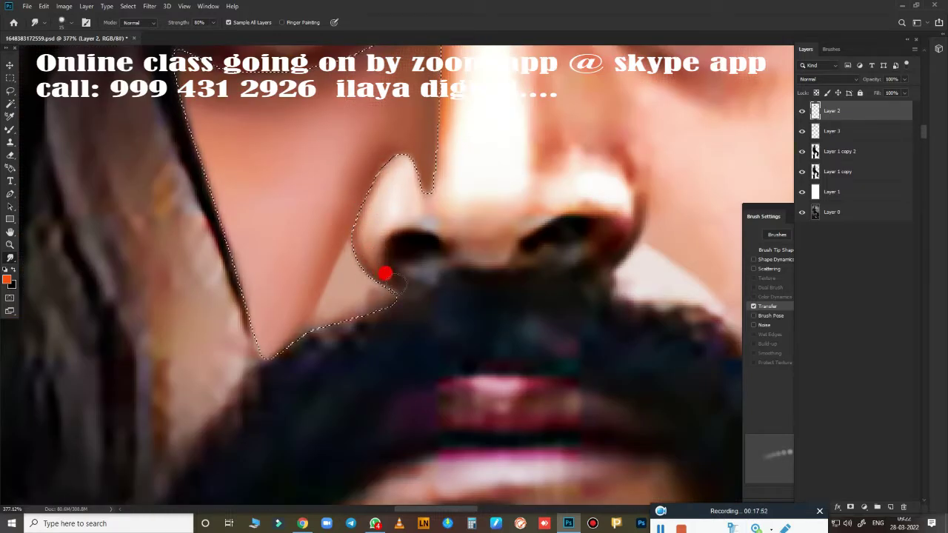
{"action": "mouse_move", "coordinate": [406, 188]}
{"action": "left_mouse_down"}
{"action": "mouse_move", "coordinate": [415, 217]}
{"action": "mouse_move", "coordinate": [436, 239]}
{"action": "mouse_move", "coordinate": [377, 222]}
{"action": "mouse_move", "coordinate": [368, 257]}
{"action": "left_mouse_up"}
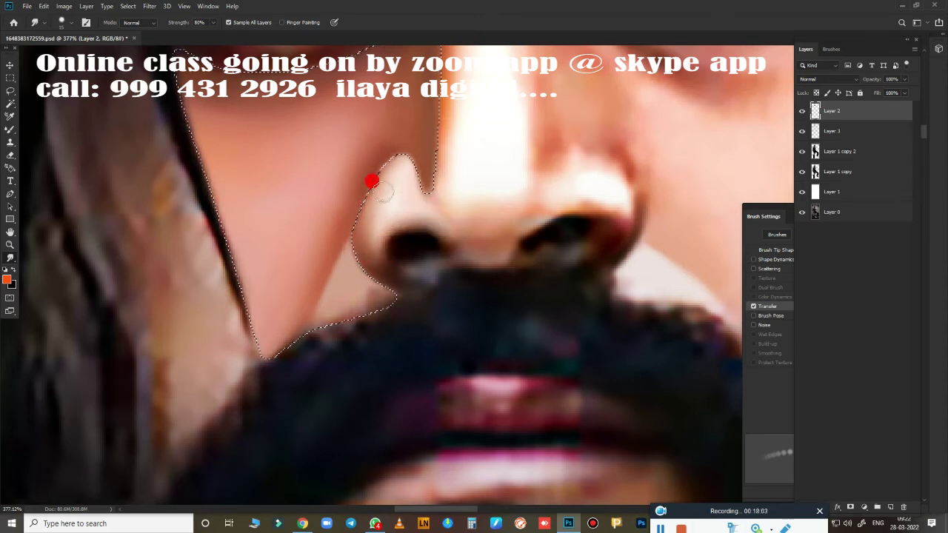
{"action": "mouse_move", "coordinate": [453, 227]}
{"action": "left_mouse_down"}
{"action": "mouse_move", "coordinate": [432, 218]}
{"action": "mouse_move", "coordinate": [398, 239]}
{"action": "mouse_move", "coordinate": [470, 236]}
{"action": "left_mouse_up"}
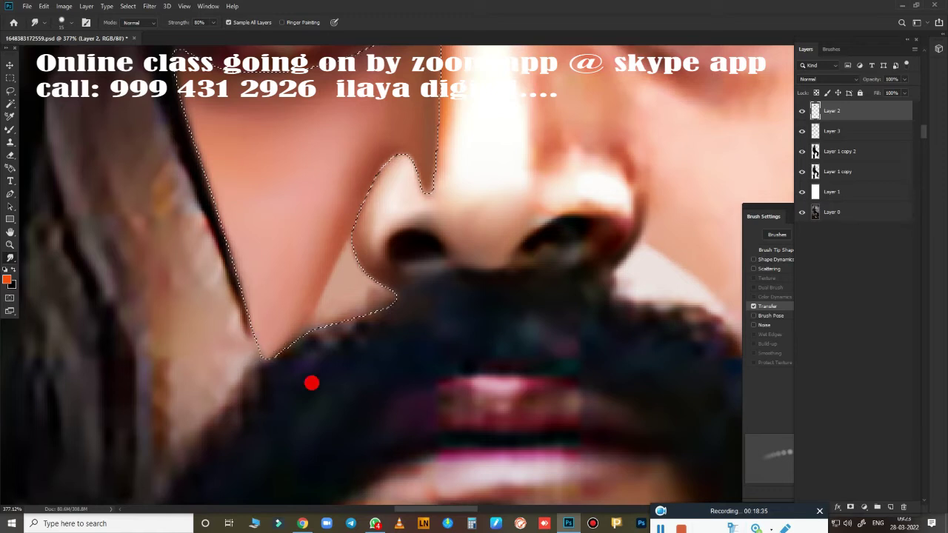
{"action": "scroll", "coordinate": [447, 313], "scroll_direction": "down", "scroll_amount": 3}
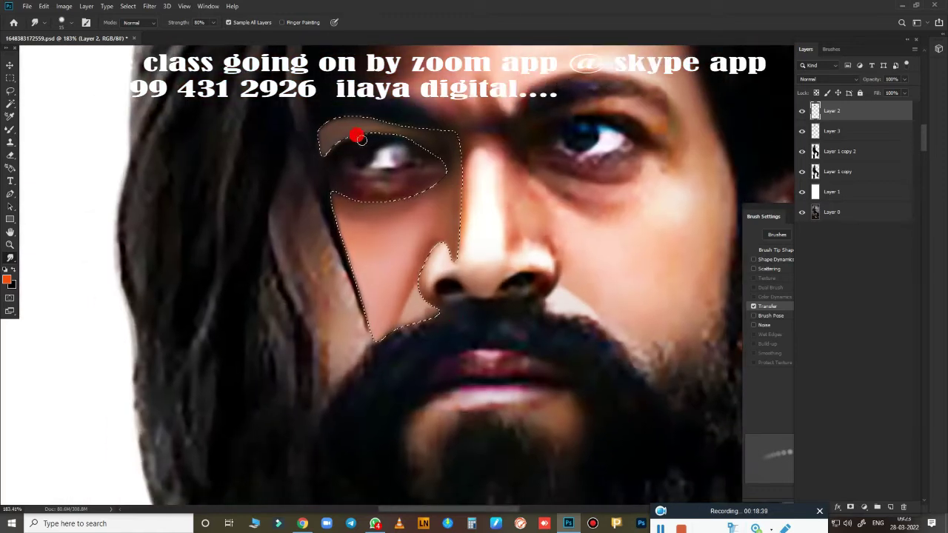
{"action": "mouse_move", "coordinate": [360, 140]}
{"action": "left_mouse_down"}
{"action": "mouse_move", "coordinate": [317, 127]}
{"action": "mouse_move", "coordinate": [391, 116]}
{"action": "mouse_move", "coordinate": [335, 140]}
{"action": "mouse_move", "coordinate": [377, 132]}
{"action": "mouse_move", "coordinate": [443, 175]}
{"action": "left_mouse_up"}
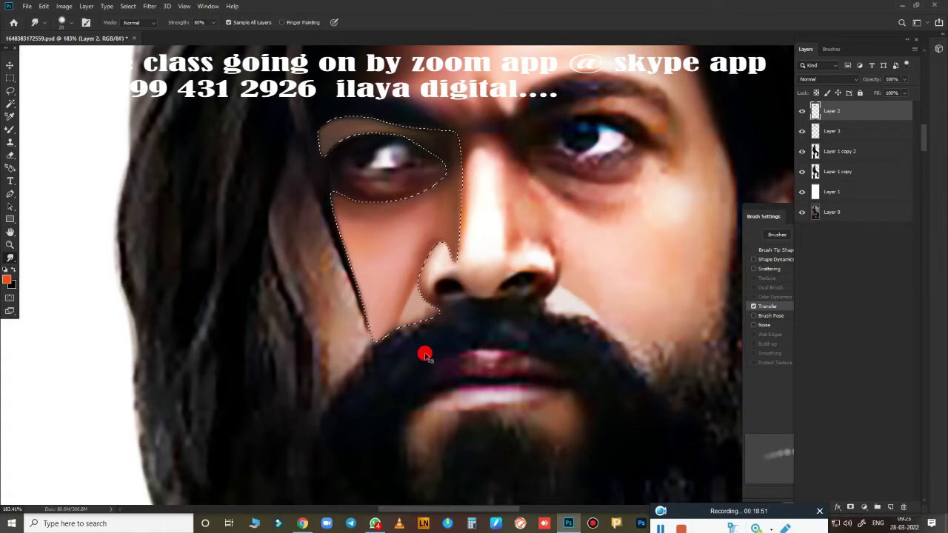
{"action": "scroll", "coordinate": [424, 355], "scroll_direction": "down", "scroll_amount": 3}
Start a Pen outline beside the nose bridge and curve it up across the right brow.
{"action": "scroll", "coordinate": [423, 345], "scroll_direction": "down", "scroll_amount": 3}
{"action": "scroll", "coordinate": [380, 345], "scroll_direction": "up", "scroll_amount": 1}
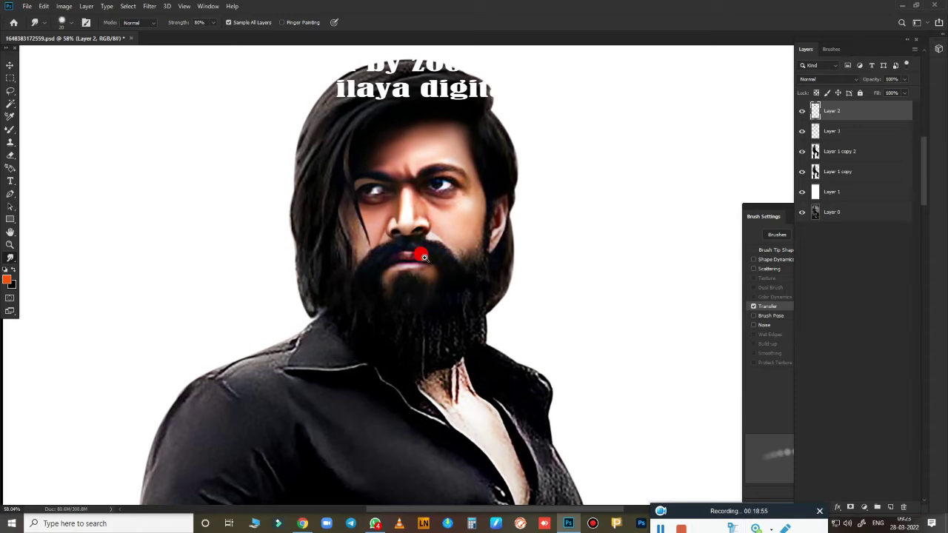
{"action": "scroll", "coordinate": [423, 256], "scroll_direction": "up", "scroll_amount": 3}
{"action": "scroll", "coordinate": [437, 244], "scroll_direction": "up", "scroll_amount": 1}
{"action": "scroll", "coordinate": [446, 232], "scroll_direction": "up", "scroll_amount": 2}
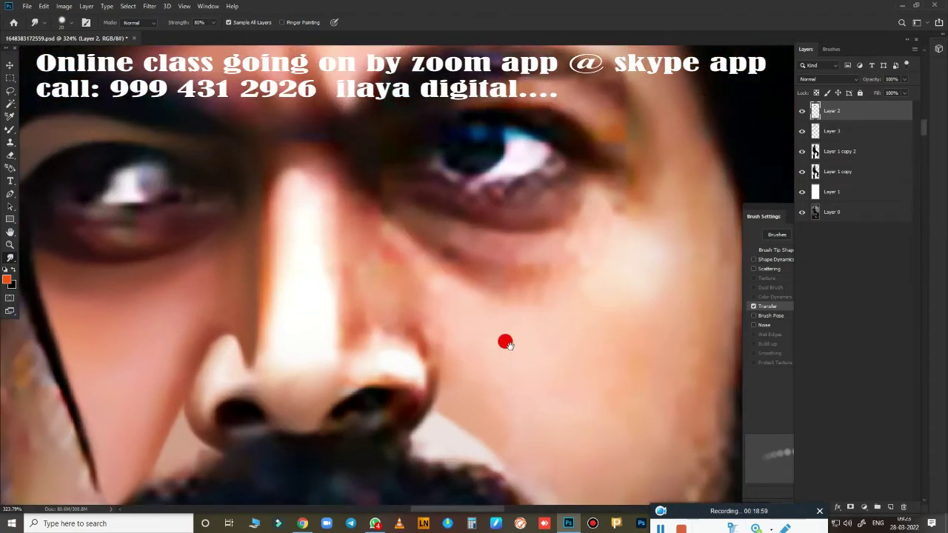
{"action": "scroll", "coordinate": [503, 339], "scroll_direction": "down", "scroll_amount": 3}
{"action": "key", "text": "p"}
{"action": "scroll", "coordinate": [455, 337], "scroll_direction": "down", "scroll_amount": 3}
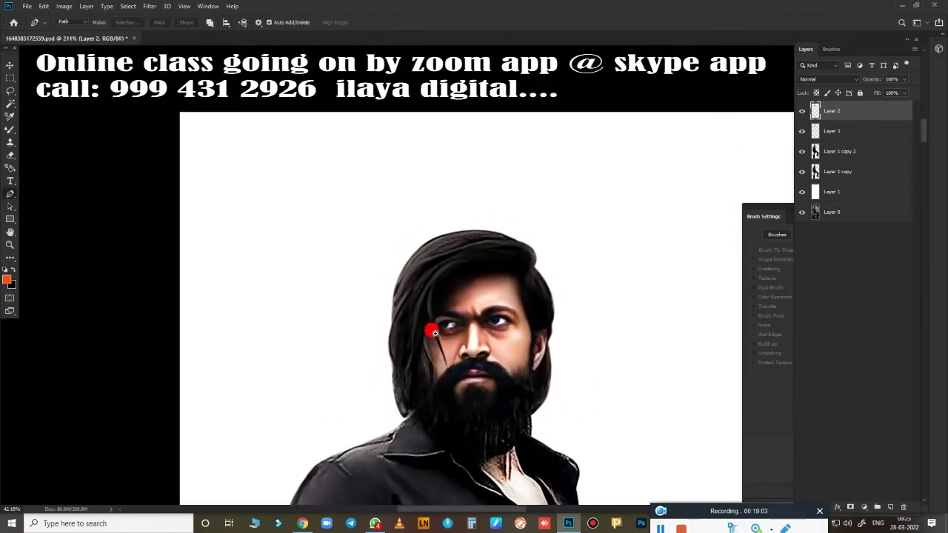
{"action": "scroll", "coordinate": [459, 296], "scroll_direction": "up", "scroll_amount": 1}
{"action": "scroll", "coordinate": [484, 257], "scroll_direction": "up", "scroll_amount": 3}
{"action": "scroll", "coordinate": [529, 338], "scroll_direction": "down", "scroll_amount": 1}
{"action": "scroll", "coordinate": [472, 368], "scroll_direction": "up", "scroll_amount": 1}
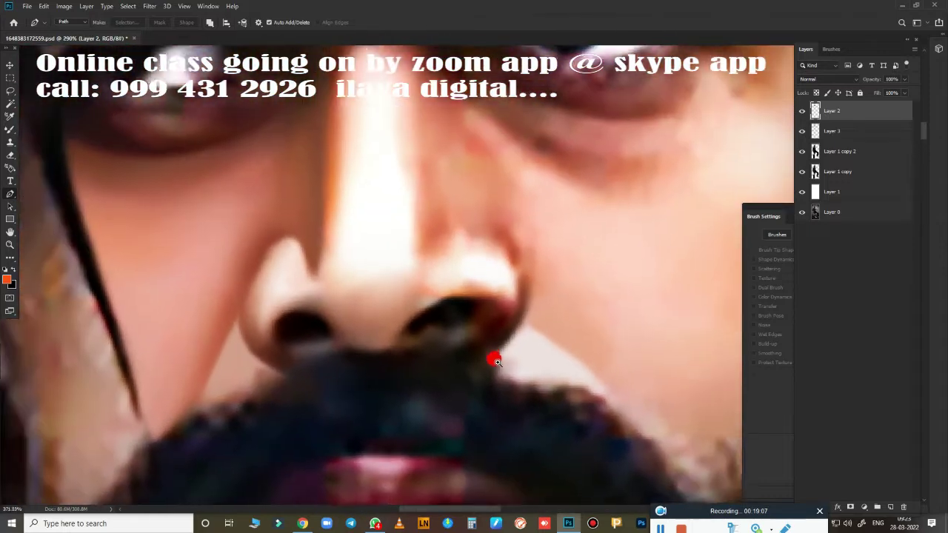
{"action": "scroll", "coordinate": [434, 333], "scroll_direction": "up", "scroll_amount": 1}
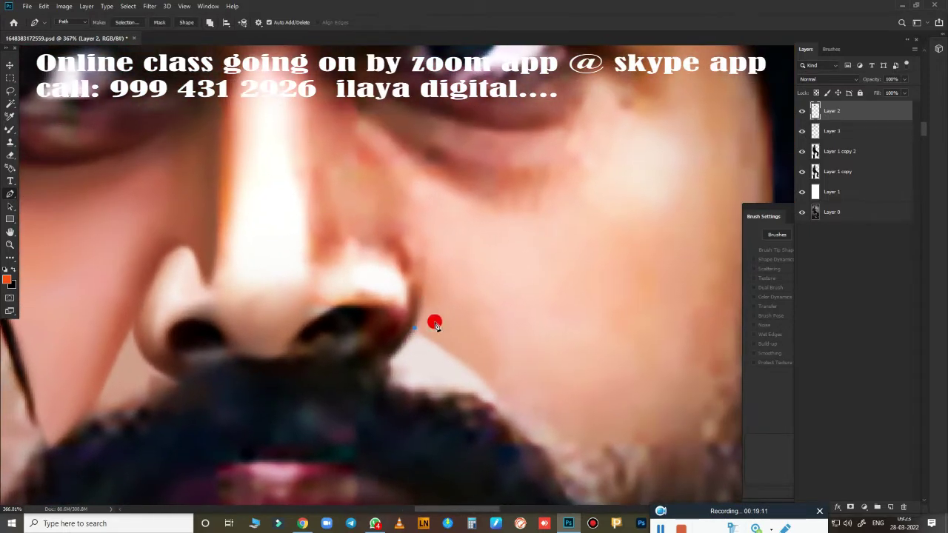
{"action": "scroll", "coordinate": [434, 321], "scroll_direction": "down", "scroll_amount": 2}
{"action": "scroll", "coordinate": [422, 271], "scroll_direction": "down", "scroll_amount": 1}
{"action": "scroll", "coordinate": [476, 328], "scroll_direction": "down", "scroll_amount": 1}
{"action": "scroll", "coordinate": [489, 332], "scroll_direction": "up", "scroll_amount": 2}
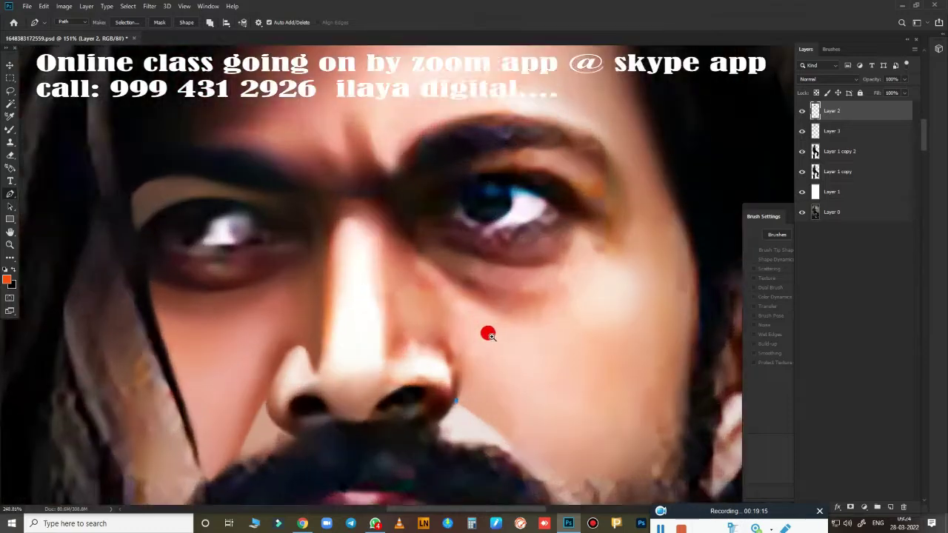
{"action": "scroll", "coordinate": [467, 328], "scroll_direction": "down", "scroll_amount": 1}
{"action": "scroll", "coordinate": [480, 332], "scroll_direction": "up", "scroll_amount": 1}
{"action": "scroll", "coordinate": [450, 348], "scroll_direction": "down", "scroll_amount": 1}
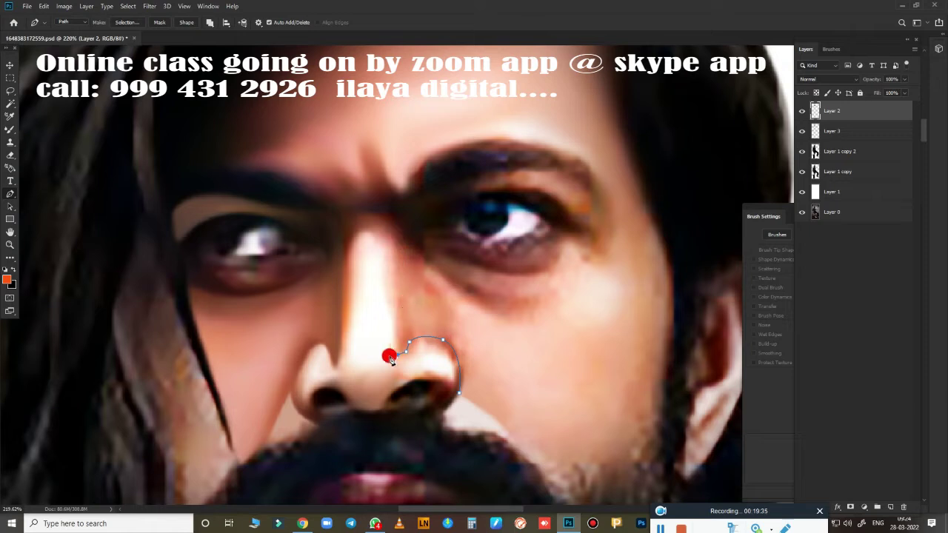
{"action": "left_click", "coordinate": [386, 241]}
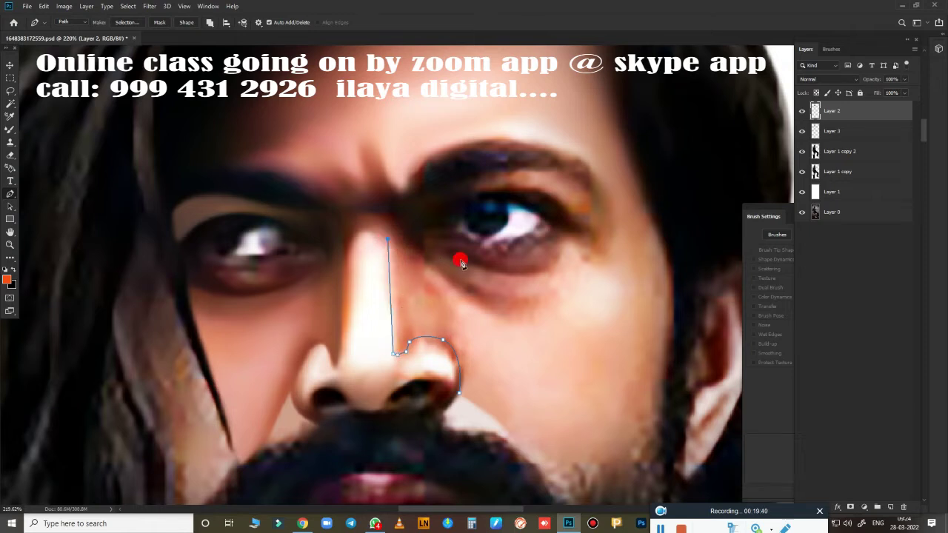
{"action": "scroll", "coordinate": [462, 248], "scroll_direction": "up", "scroll_amount": 2}
{"action": "left_click_drag", "start_coordinate": [389, 196], "coordinate": [464, 171]}
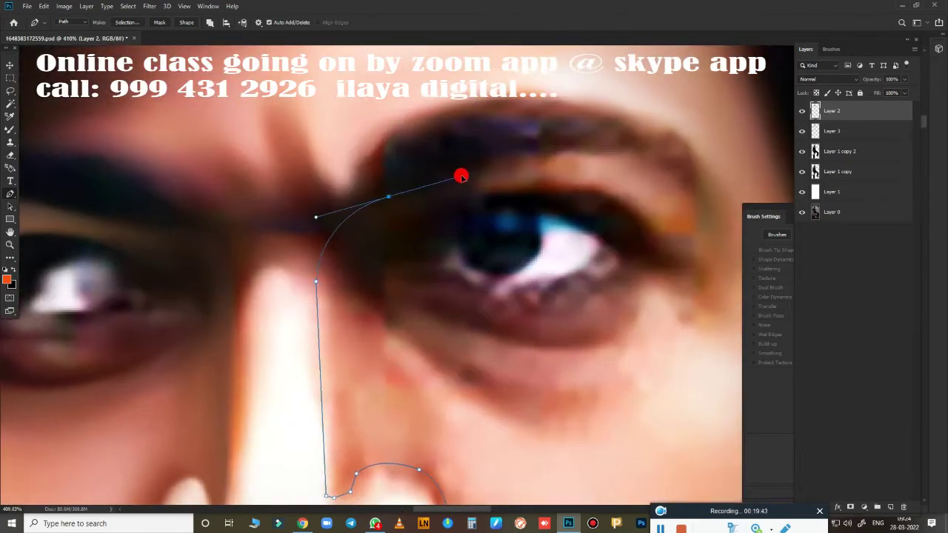
{"action": "left_click_drag", "start_coordinate": [689, 191], "coordinate": [751, 275]}
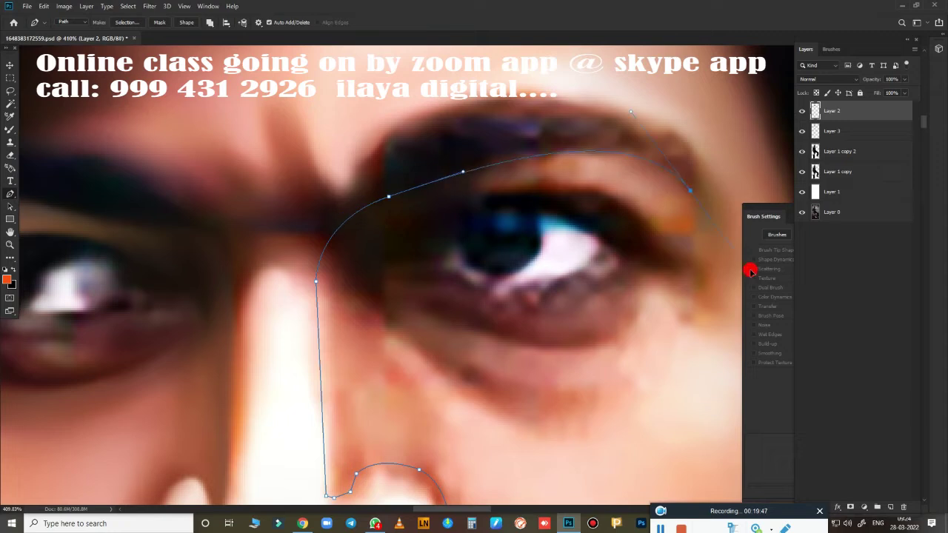
Continue the outline along the lower eyelid and outer cheek down to the beard line.
{"action": "scroll", "coordinate": [666, 222], "scroll_direction": "down", "scroll_amount": 3}
{"action": "scroll", "coordinate": [457, 230], "scroll_direction": "down", "scroll_amount": 1}
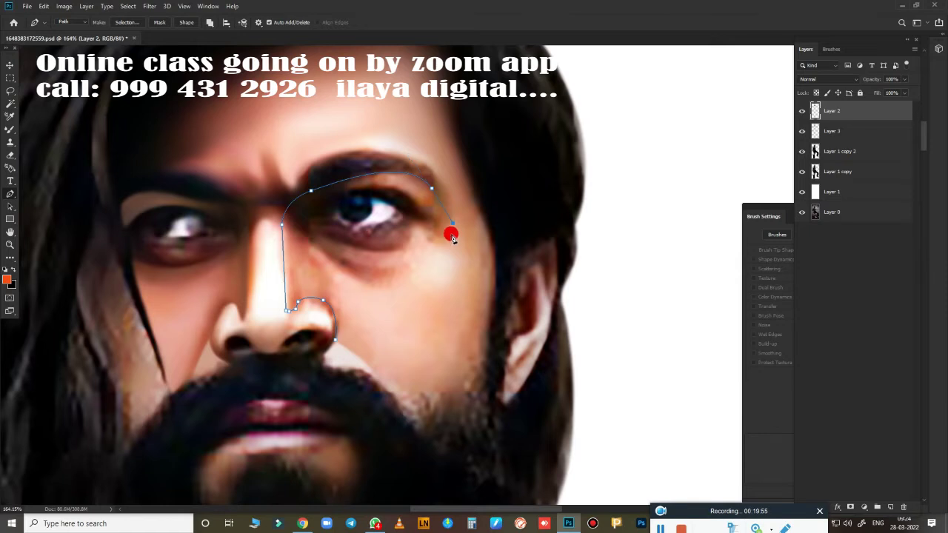
{"action": "scroll", "coordinate": [437, 244], "scroll_direction": "up", "scroll_amount": 3}
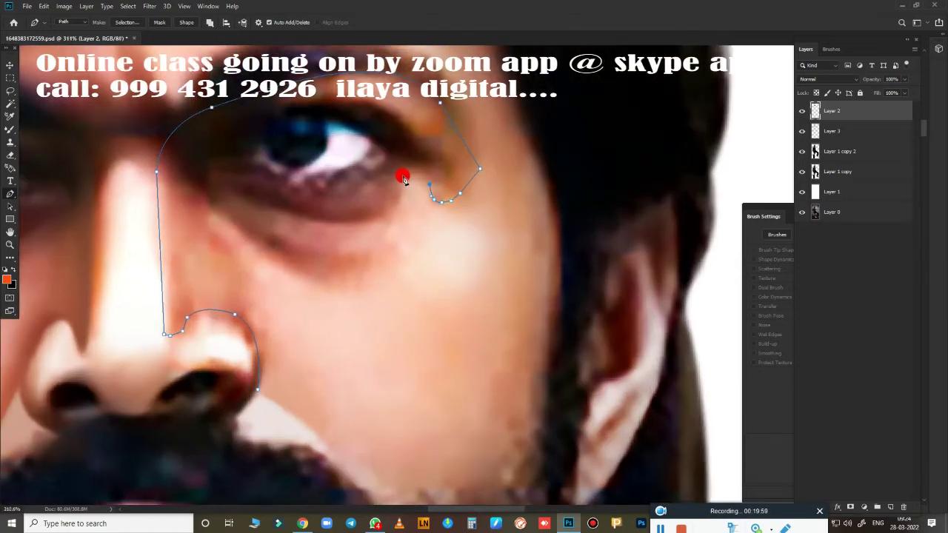
{"action": "scroll", "coordinate": [384, 219], "scroll_direction": "up", "scroll_amount": 2}
{"action": "scroll", "coordinate": [402, 289], "scroll_direction": "left", "scroll_amount": 3}
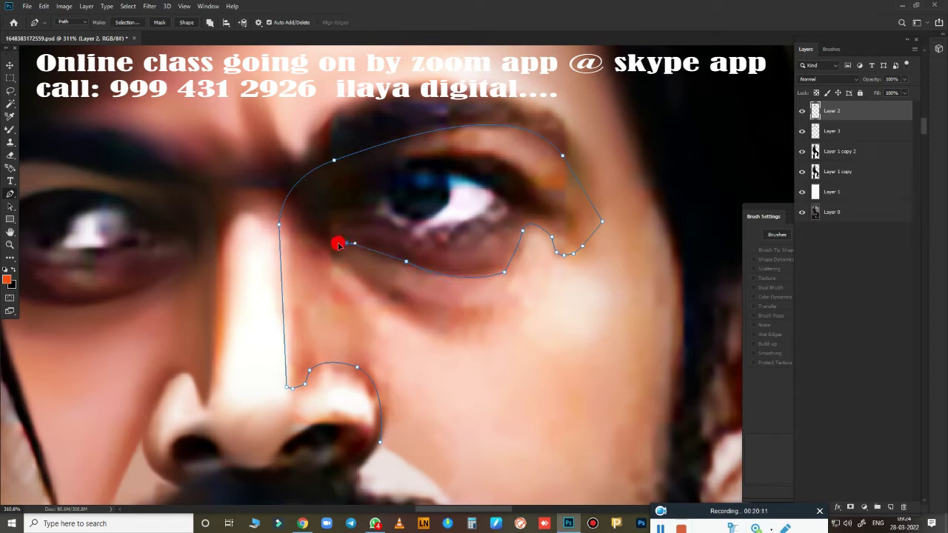
{"action": "left_click_drag", "start_coordinate": [338, 245], "coordinate": [334, 252]}
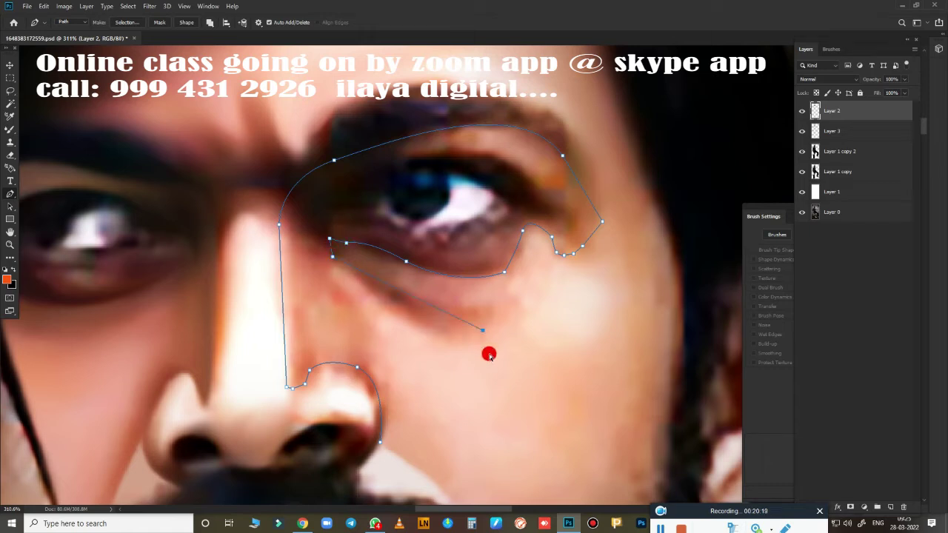
{"action": "left_click_drag", "start_coordinate": [448, 337], "coordinate": [510, 356]}
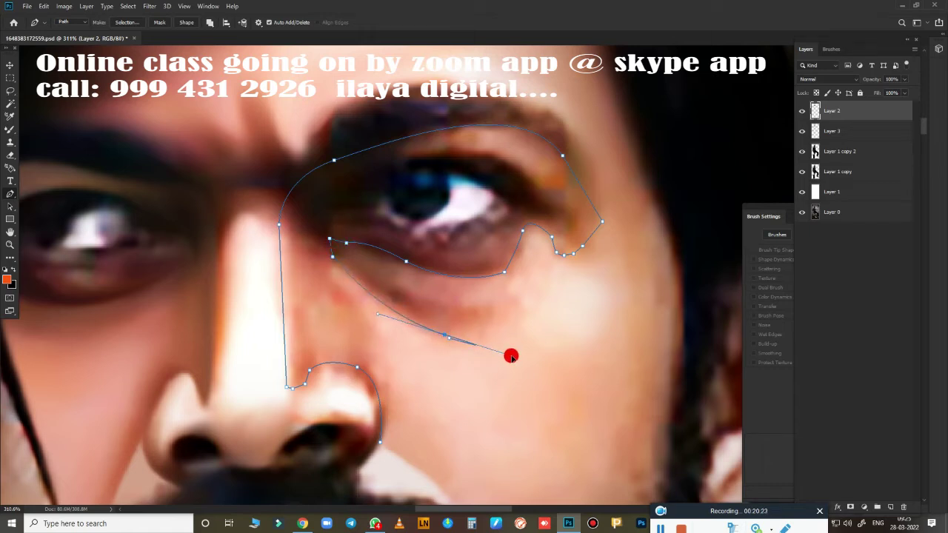
{"action": "scroll", "coordinate": [564, 414], "scroll_direction": "down", "scroll_amount": 2}
{"action": "scroll", "coordinate": [536, 235], "scroll_direction": "down", "scroll_amount": 1}
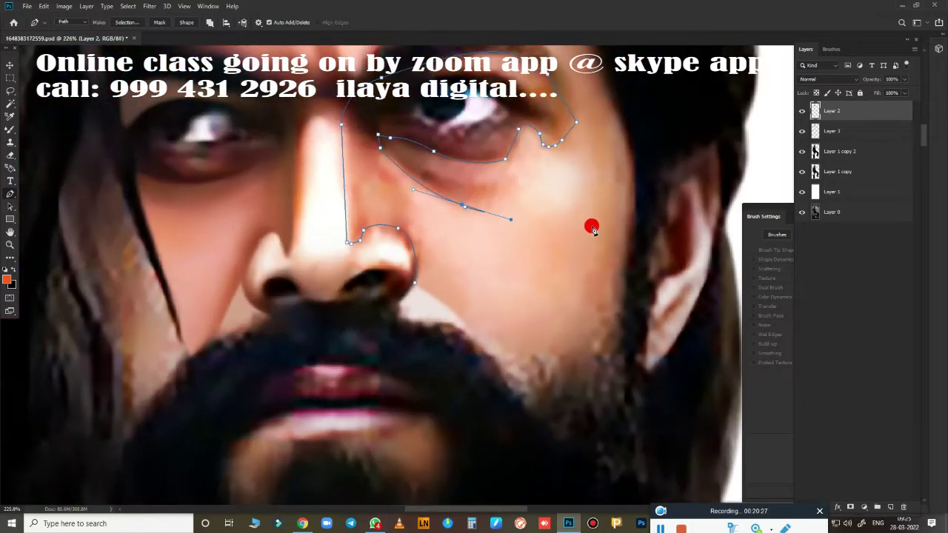
{"action": "left_click_drag", "start_coordinate": [581, 225], "coordinate": [597, 196]}
{"action": "left_click", "coordinate": [596, 175]}
{"action": "left_click", "coordinate": [605, 166]}
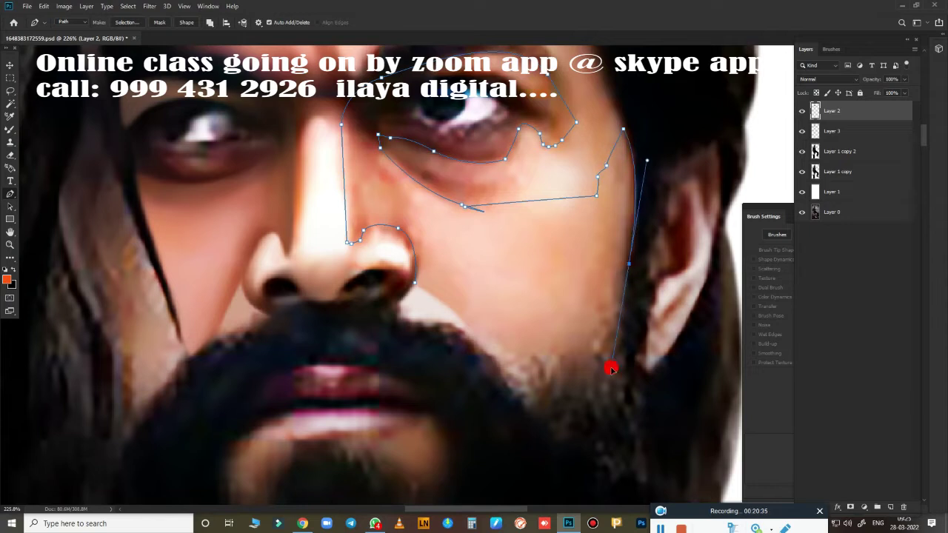
{"action": "left_click_drag", "start_coordinate": [628, 264], "coordinate": [593, 359]}
{"action": "left_click", "coordinate": [526, 410]}
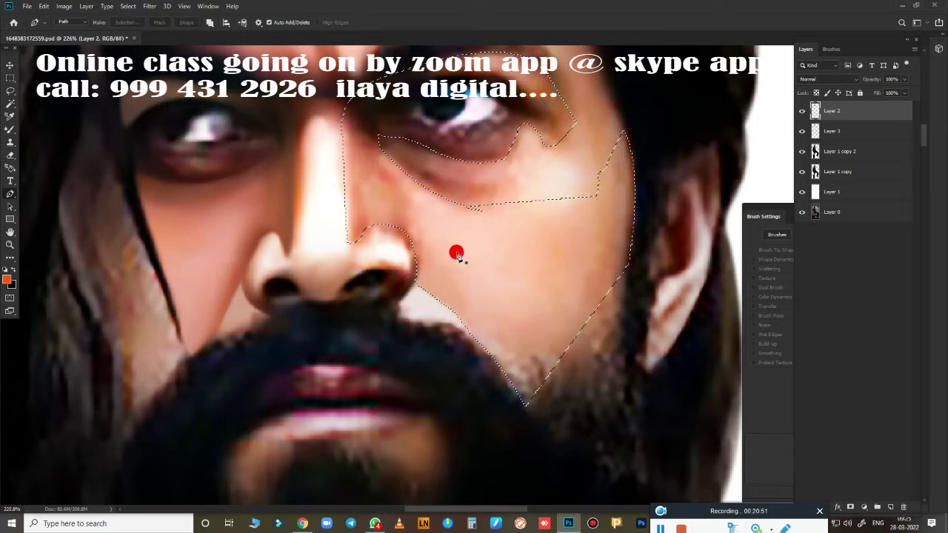
Convert the cheek outline into a feathered selection.
{"action": "scroll", "coordinate": [464, 213], "scroll_direction": "up", "scroll_amount": 3}
{"action": "key", "text": "ctrl+Return"}
{"action": "key", "text": "shift+F6"}
{"action": "key", "text": "Return"}
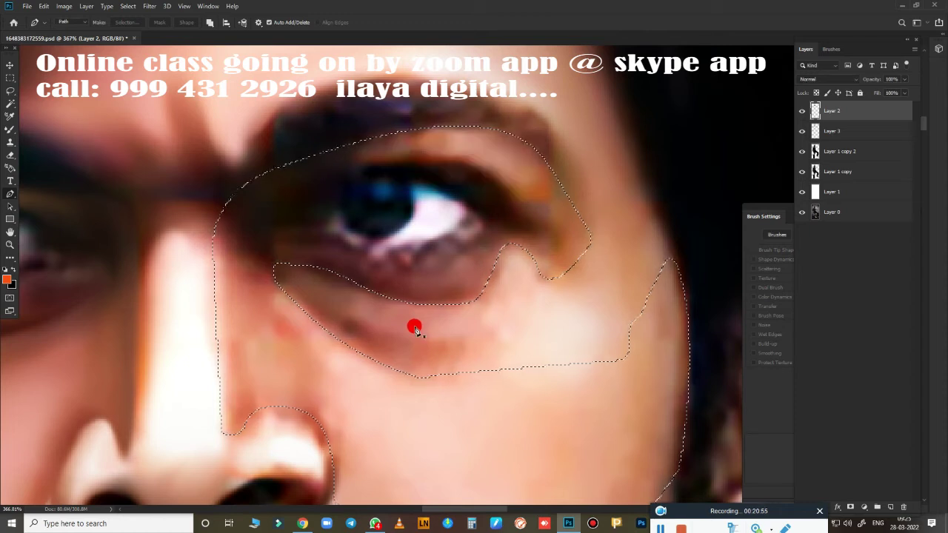
{"action": "key", "text": "shift+F6"}
{"action": "key", "text": "Return"}
Smudge the brow tones and lower eyelid inside the selection at 80% strength.
{"action": "key", "text": "r"}
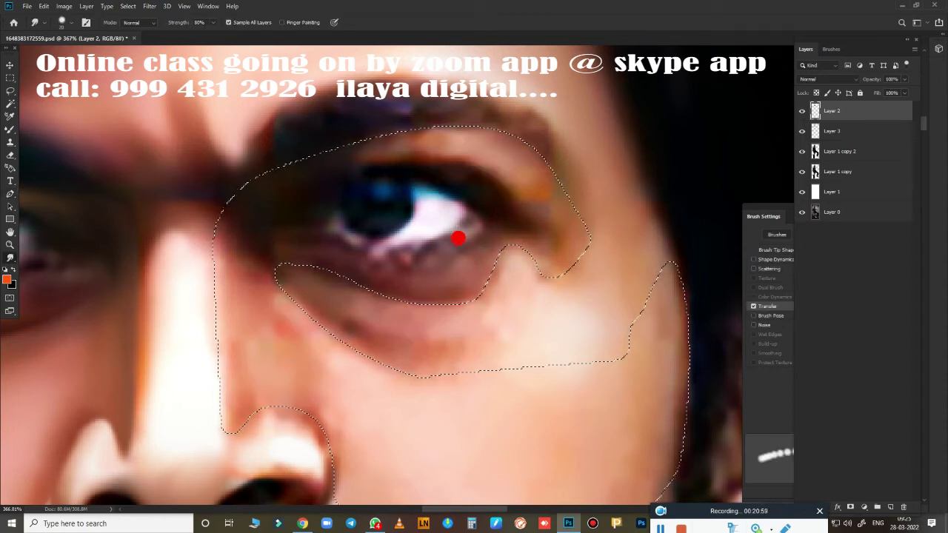
{"action": "scroll", "coordinate": [483, 242], "scroll_direction": "up", "scroll_amount": 1}
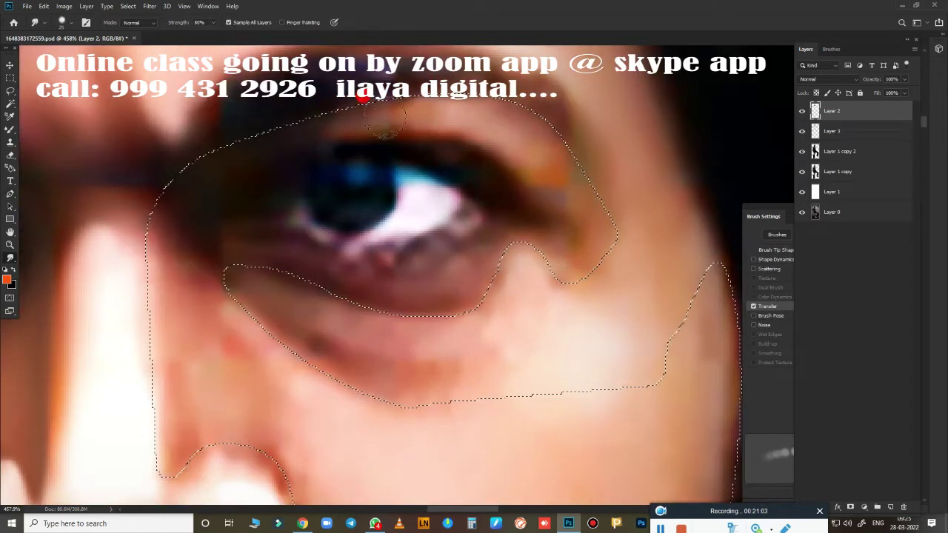
{"action": "left_click_drag", "start_coordinate": [322, 92], "coordinate": [197, 148]}
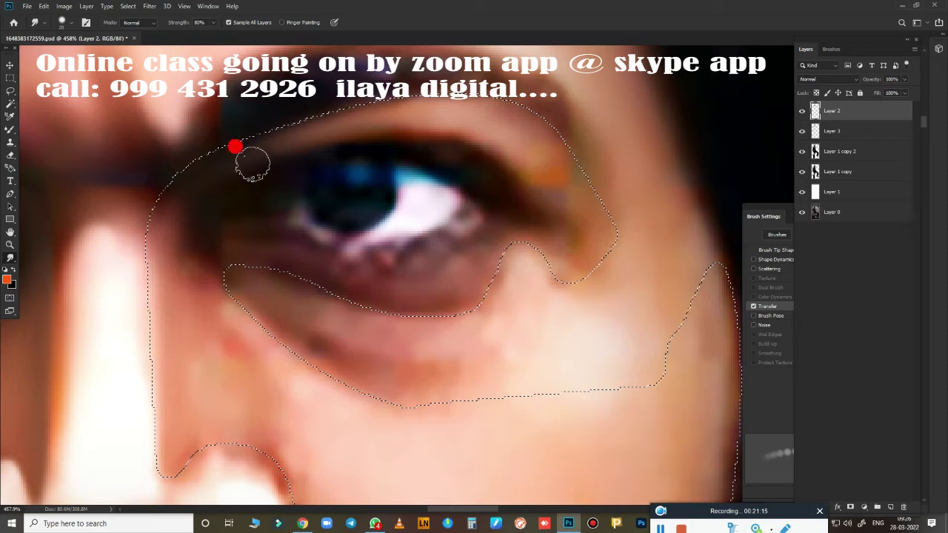
{"action": "mouse_move", "coordinate": [235, 146]}
{"action": "left_mouse_down"}
{"action": "mouse_move", "coordinate": [561, 147]}
{"action": "mouse_move", "coordinate": [251, 191]}
{"action": "mouse_move", "coordinate": [570, 254]}
{"action": "left_mouse_up"}
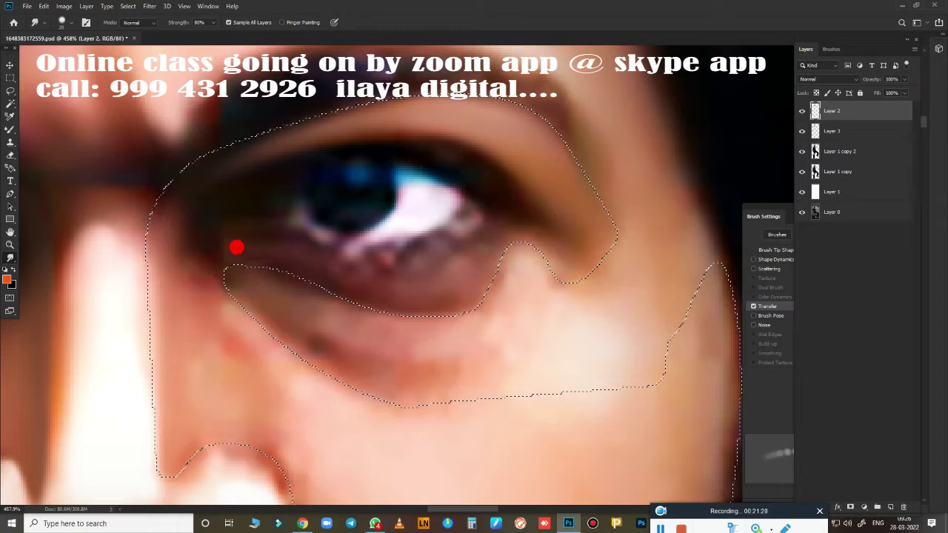
{"action": "mouse_move", "coordinate": [408, 286]}
{"action": "left_mouse_down"}
{"action": "mouse_move", "coordinate": [437, 290]}
{"action": "mouse_move", "coordinate": [346, 288]}
{"action": "left_mouse_up"}
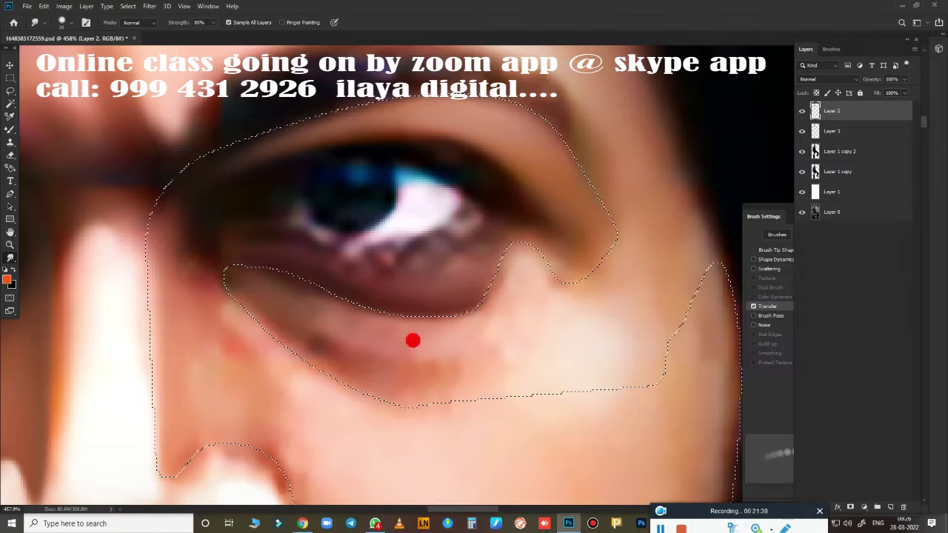
Smudge the cheek stubble beside the nose and beard into smooth skin.
{"action": "mouse_move", "coordinate": [413, 338]}
{"action": "left_mouse_down"}
{"action": "mouse_move", "coordinate": [486, 239]}
{"action": "mouse_move", "coordinate": [380, 301]}
{"action": "left_mouse_up"}
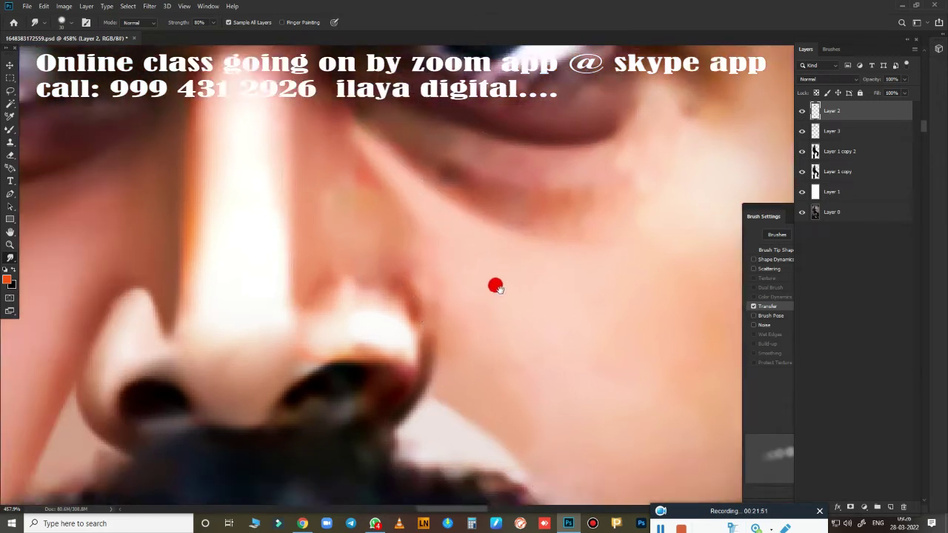
{"action": "left_click_drag", "start_coordinate": [395, 391], "coordinate": [493, 284]}
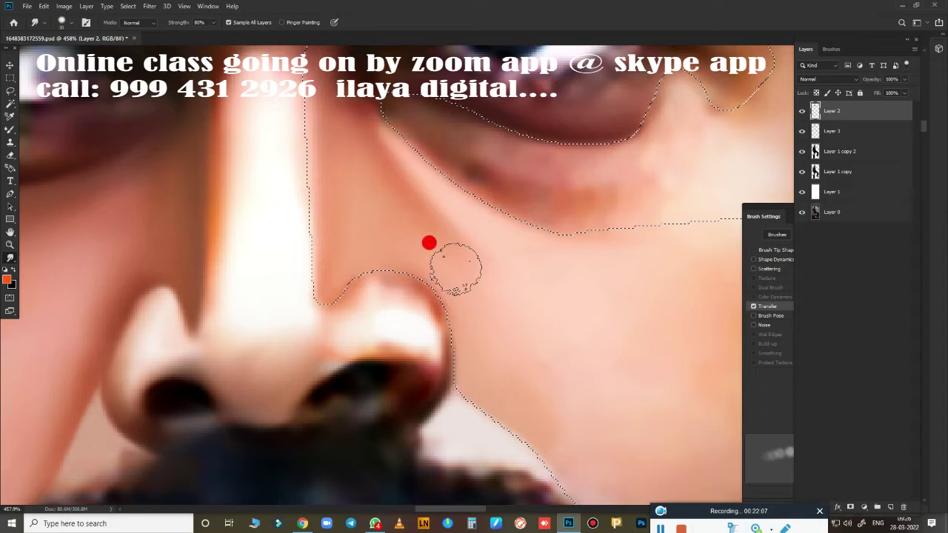
{"action": "left_click_drag", "start_coordinate": [423, 274], "coordinate": [349, 197]}
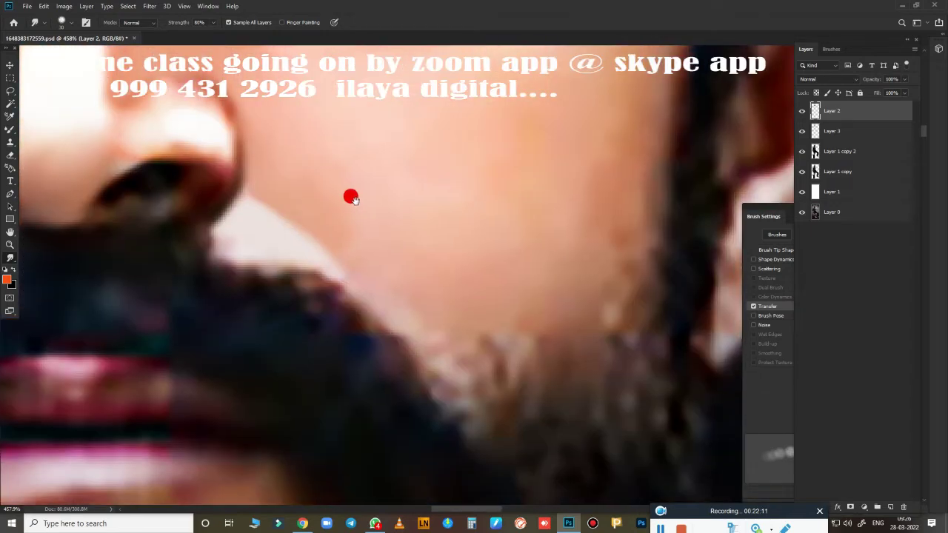
{"action": "left_click_drag", "start_coordinate": [313, 171], "coordinate": [450, 352]}
{"action": "scroll", "coordinate": [522, 300], "scroll_direction": "down", "scroll_amount": 3}
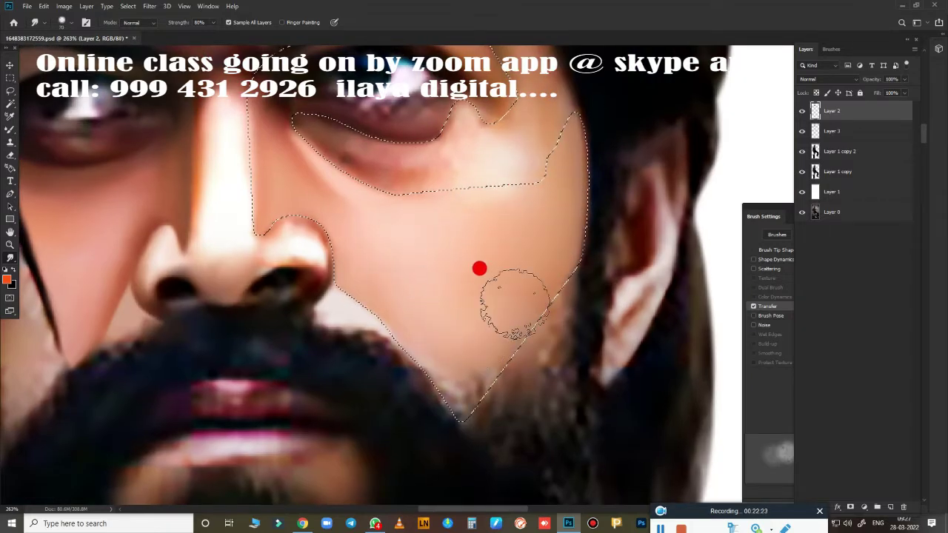
{"action": "left_click_drag", "start_coordinate": [481, 348], "coordinate": [444, 403]}
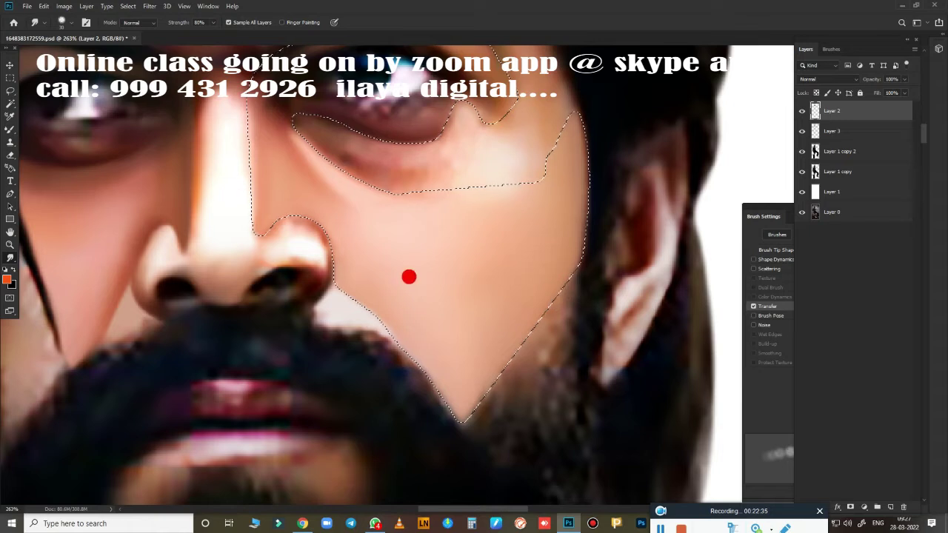
Smooth and lighten the skin beneath the right eye and along the lower lid.
{"action": "left_click_drag", "start_coordinate": [408, 274], "coordinate": [491, 380]}
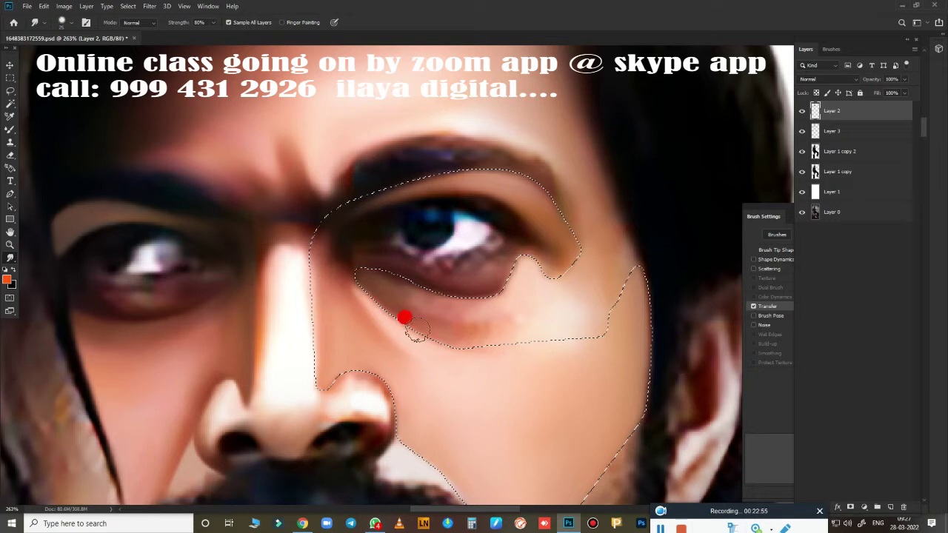
{"action": "mouse_move", "coordinate": [416, 331]}
{"action": "left_mouse_down"}
{"action": "mouse_move", "coordinate": [446, 341]}
{"action": "mouse_move", "coordinate": [486, 322]}
{"action": "left_mouse_up"}
{"action": "left_click_drag", "start_coordinate": [398, 281], "coordinate": [381, 271]}
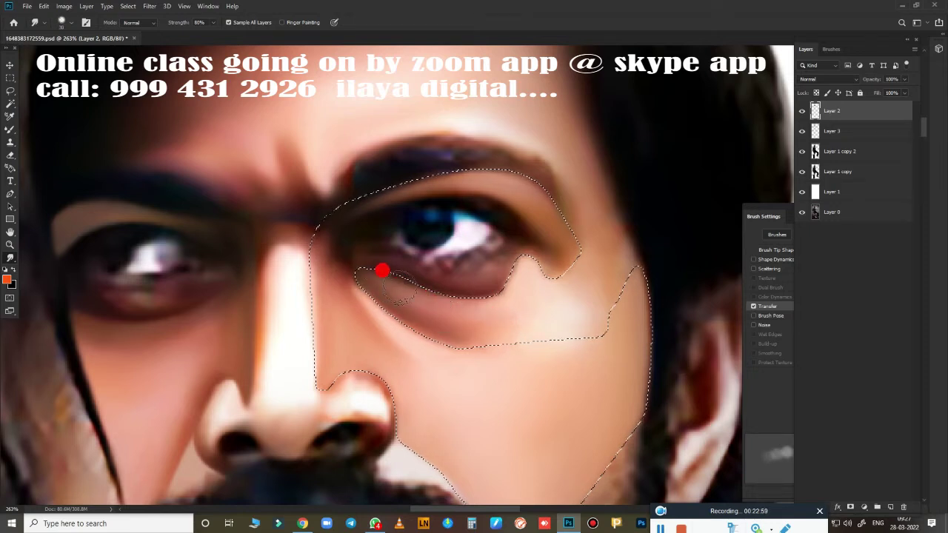
{"action": "mouse_move", "coordinate": [509, 316]}
{"action": "left_mouse_down"}
{"action": "mouse_move", "coordinate": [541, 286]}
{"action": "mouse_move", "coordinate": [567, 307]}
{"action": "mouse_move", "coordinate": [474, 333]}
{"action": "mouse_move", "coordinate": [431, 361]}
{"action": "mouse_move", "coordinate": [332, 298]}
{"action": "mouse_move", "coordinate": [351, 288]}
{"action": "left_mouse_up"}
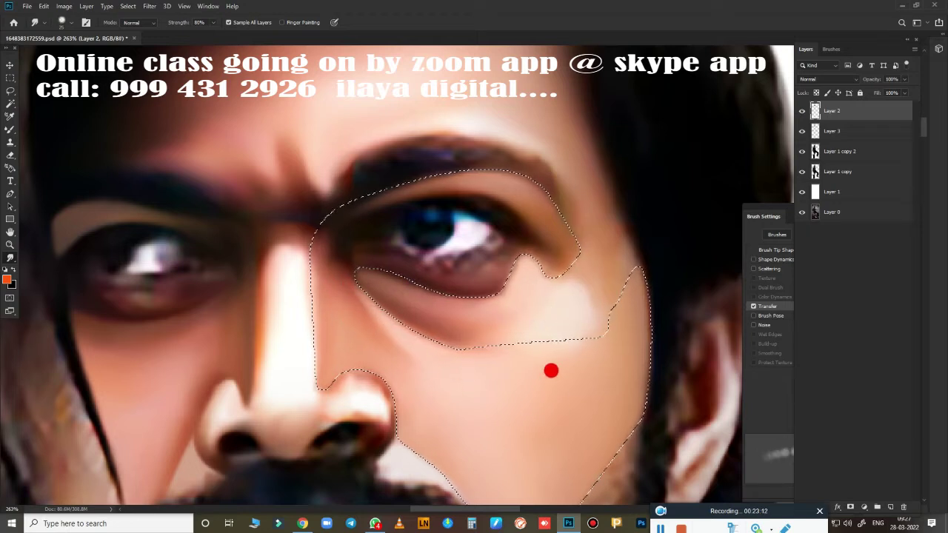
Clear the cheek selection and zoom in close on the nose.
{"action": "key", "text": "ctrl+d"}
{"action": "scroll", "coordinate": [518, 355], "scroll_direction": "down", "scroll_amount": 3}
{"action": "scroll", "coordinate": [518, 305], "scroll_direction": "down", "scroll_amount": 2}
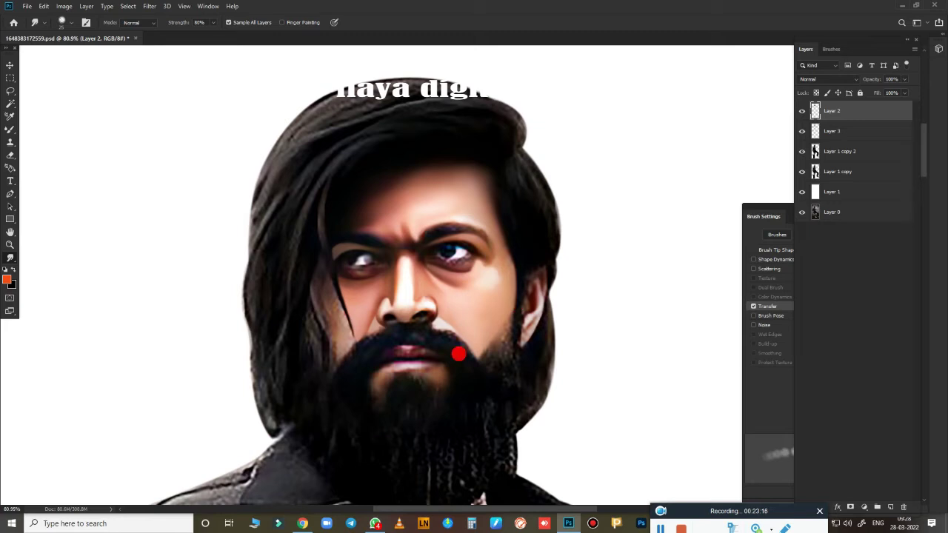
{"action": "scroll", "coordinate": [458, 355], "scroll_direction": "up", "scroll_amount": 3}
{"action": "scroll", "coordinate": [482, 343], "scroll_direction": "up", "scroll_amount": 2}
{"action": "key", "text": "ctrl+shift+d"}
{"action": "scroll", "coordinate": [410, 300], "scroll_direction": "up", "scroll_amount": 1}
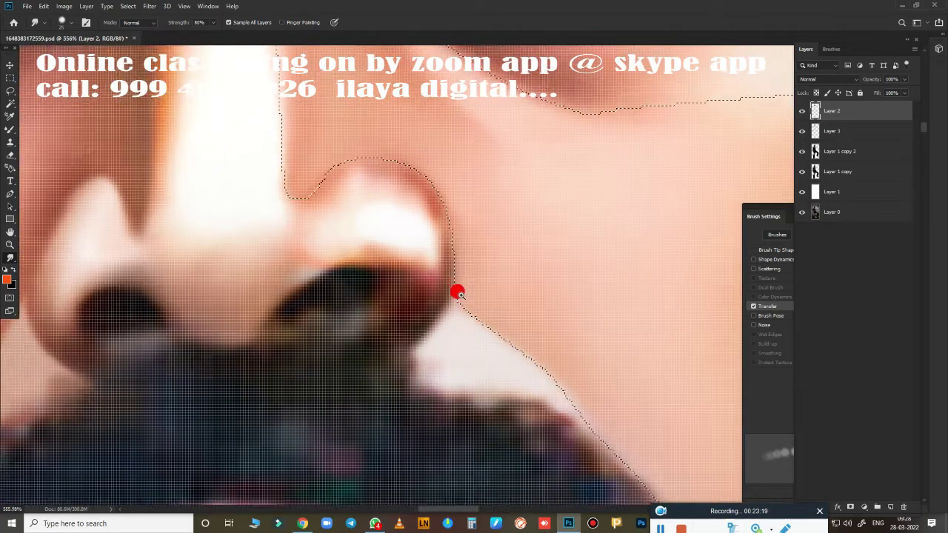
{"action": "scroll", "coordinate": [458, 294], "scroll_direction": "down", "scroll_amount": 2}
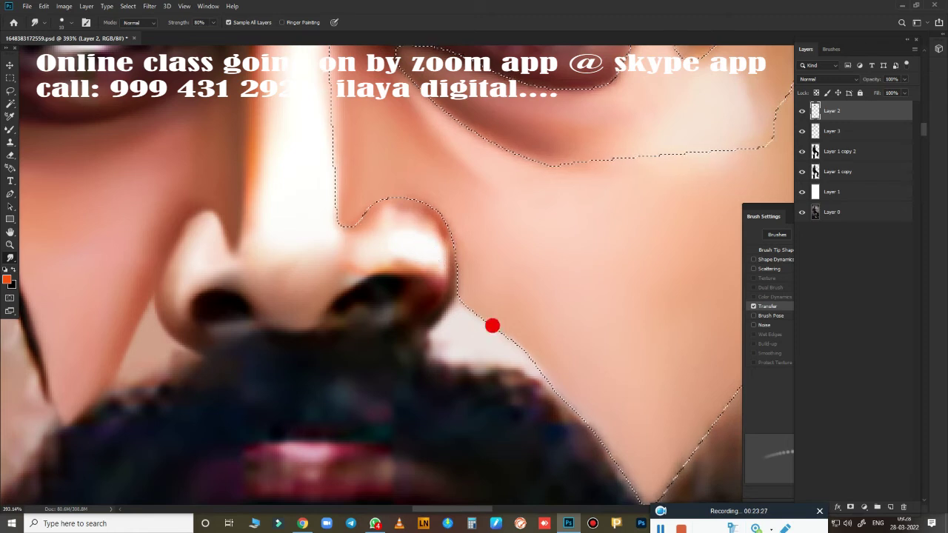
Smudge the nose tip and the right nostril's inner and upper edges smooth.
{"action": "key", "text": "b"}
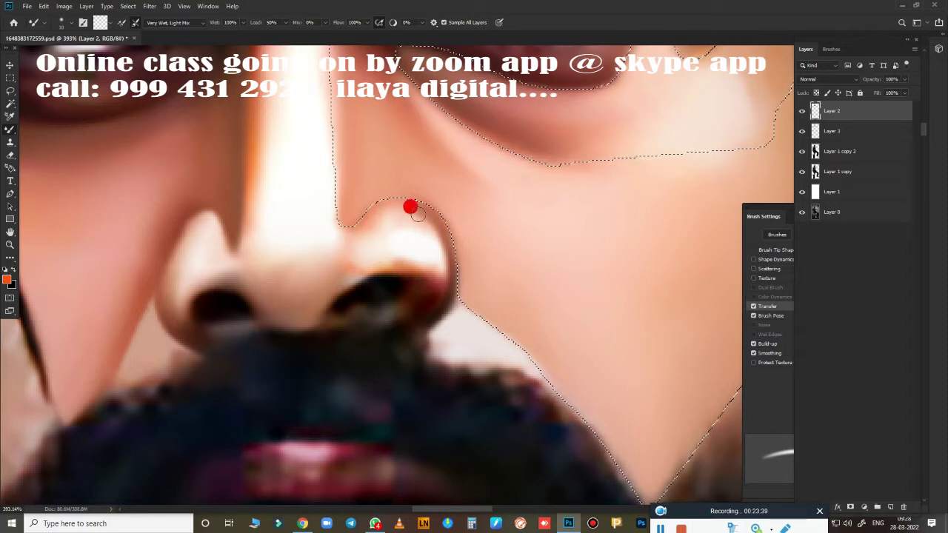
{"action": "key", "text": "r"}
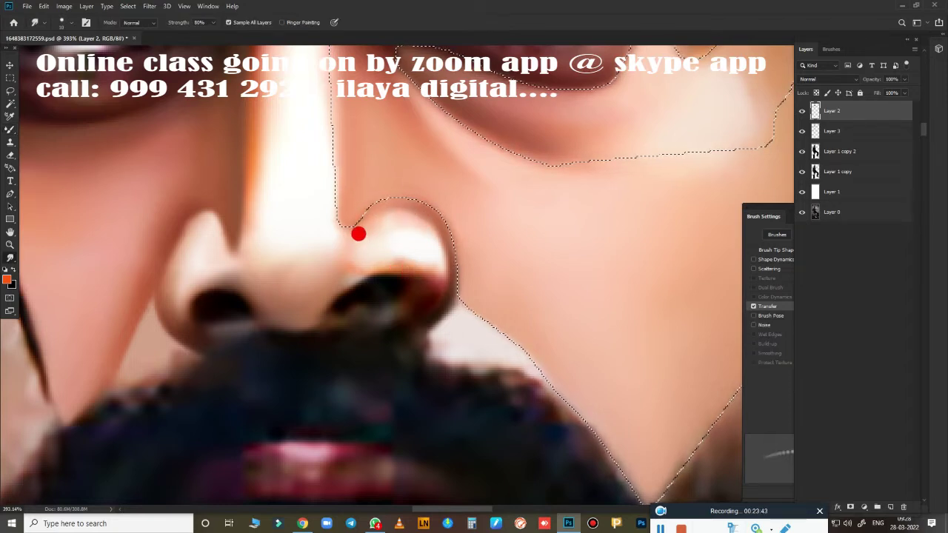
{"action": "mouse_move", "coordinate": [348, 265]}
{"action": "left_mouse_down"}
{"action": "mouse_move", "coordinate": [327, 283]}
{"action": "mouse_move", "coordinate": [350, 264]}
{"action": "left_mouse_up"}
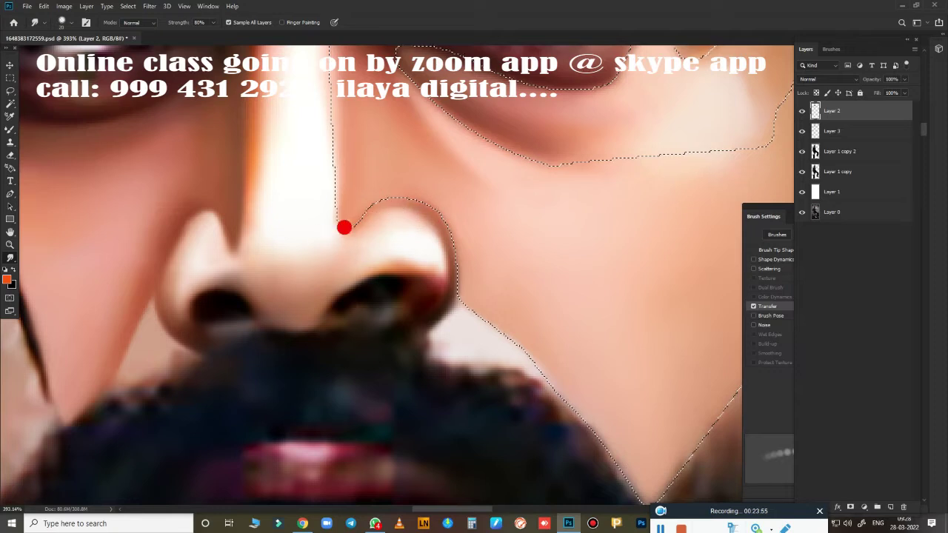
{"action": "mouse_move", "coordinate": [344, 227]}
{"action": "left_mouse_down"}
{"action": "mouse_move", "coordinate": [423, 268]}
{"action": "mouse_move", "coordinate": [414, 302]}
{"action": "mouse_move", "coordinate": [425, 274]}
{"action": "mouse_move", "coordinate": [404, 257]}
{"action": "mouse_move", "coordinate": [412, 302]}
{"action": "mouse_move", "coordinate": [402, 275]}
{"action": "mouse_move", "coordinate": [425, 275]}
{"action": "mouse_move", "coordinate": [413, 322]}
{"action": "mouse_move", "coordinate": [385, 271]}
{"action": "left_mouse_up"}
{"action": "left_click_drag", "start_coordinate": [327, 278], "coordinate": [320, 318]}
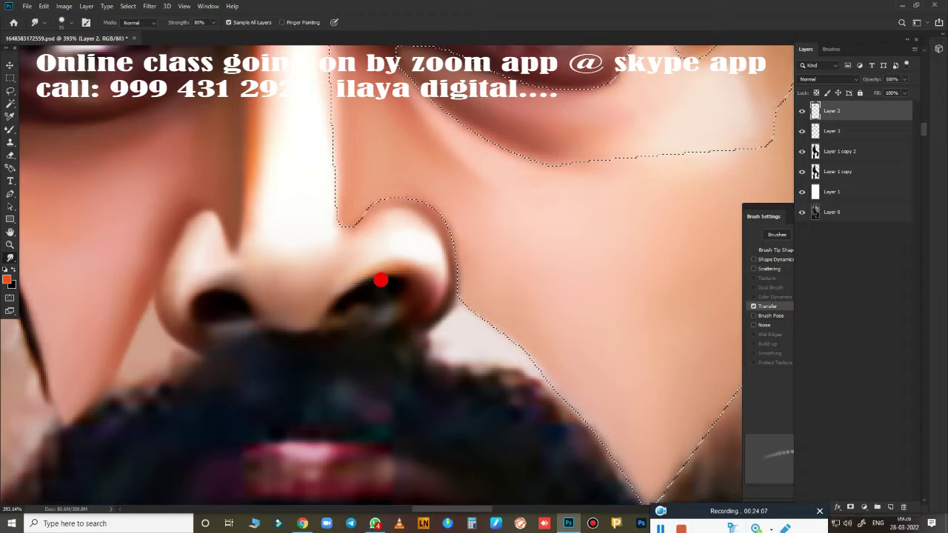
{"action": "left_click_drag", "start_coordinate": [379, 279], "coordinate": [340, 309]}
Blend the nostril rims with the Mixer Brush and smudge skin tone below the right nostril.
{"action": "key", "text": "b"}
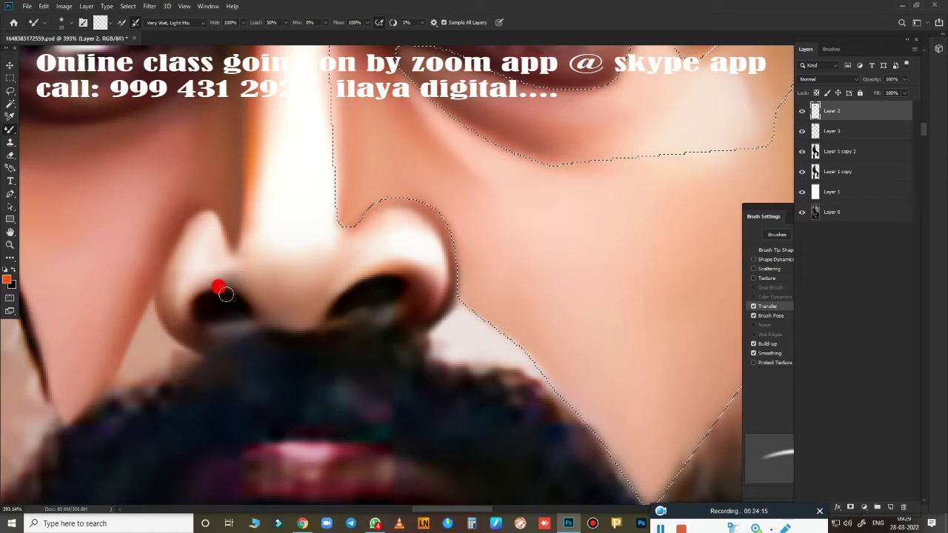
{"action": "left_click_drag", "start_coordinate": [226, 294], "coordinate": [229, 280]}
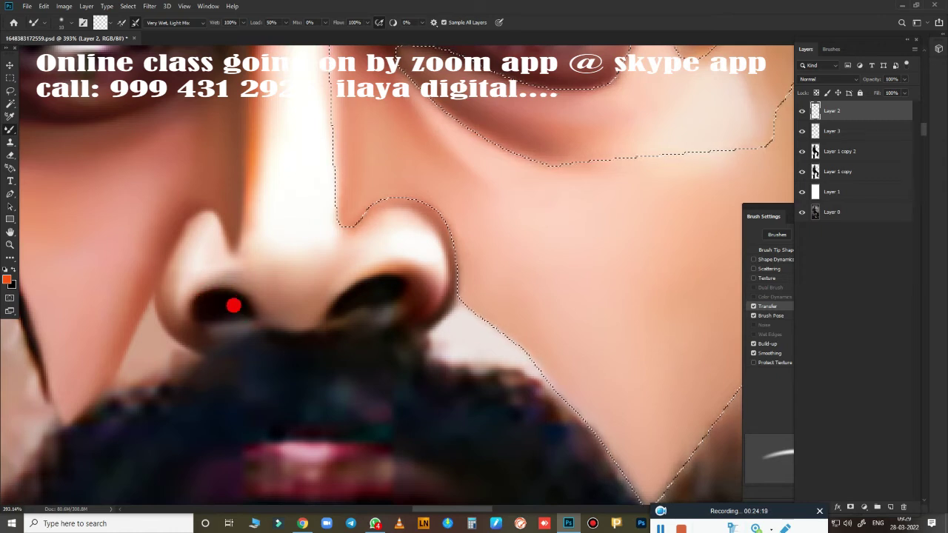
{"action": "mouse_move", "coordinate": [311, 319]}
{"action": "left_mouse_down"}
{"action": "mouse_move", "coordinate": [332, 299]}
{"action": "mouse_move", "coordinate": [296, 315]}
{"action": "mouse_move", "coordinate": [245, 292]}
{"action": "mouse_move", "coordinate": [318, 333]}
{"action": "left_mouse_up"}
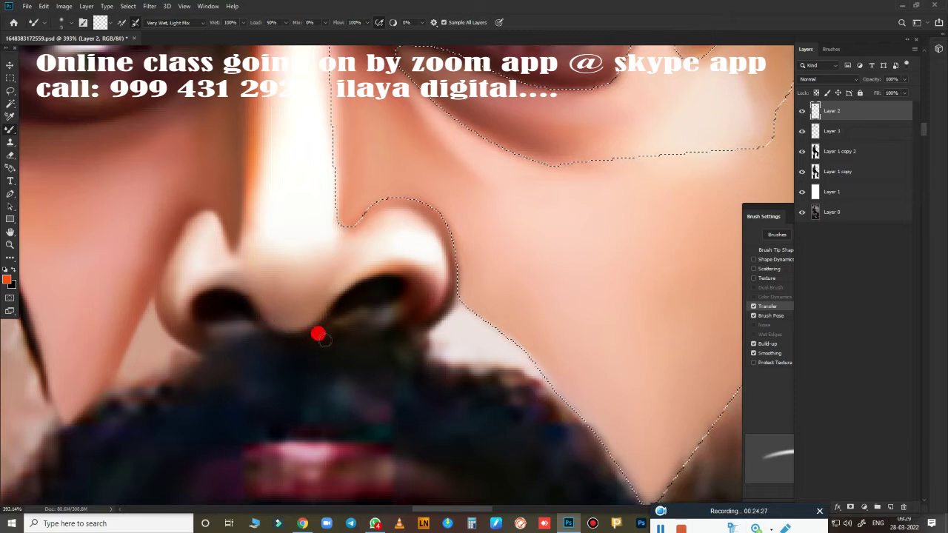
{"action": "key", "text": "r"}
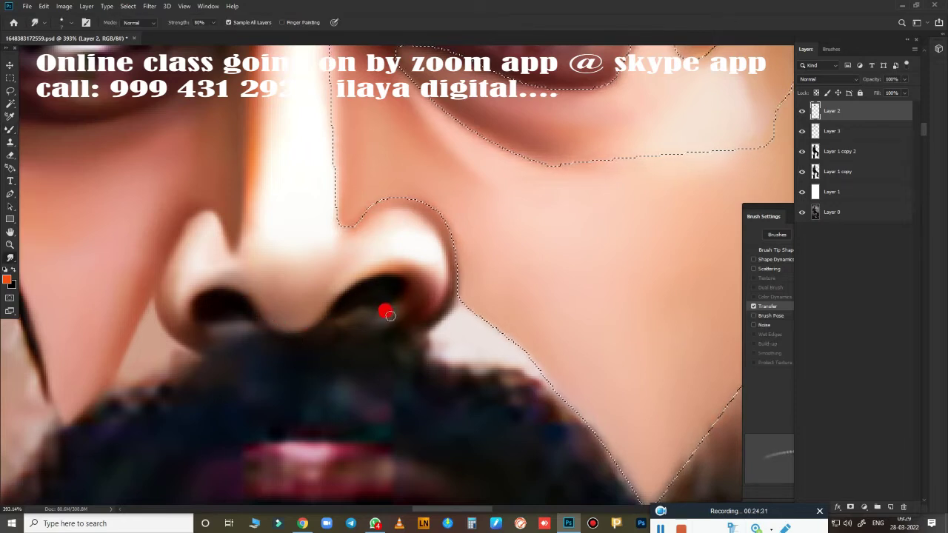
{"action": "mouse_move", "coordinate": [399, 298]}
{"action": "left_mouse_down"}
{"action": "mouse_move", "coordinate": [338, 303]}
{"action": "mouse_move", "coordinate": [380, 309]}
{"action": "mouse_move", "coordinate": [264, 372]}
{"action": "mouse_move", "coordinate": [161, 342]}
{"action": "left_mouse_up"}
{"action": "mouse_move", "coordinate": [444, 331]}
{"action": "left_mouse_down"}
{"action": "mouse_move", "coordinate": [392, 330]}
{"action": "mouse_move", "coordinate": [413, 288]}
{"action": "mouse_move", "coordinate": [411, 262]}
{"action": "left_mouse_up"}
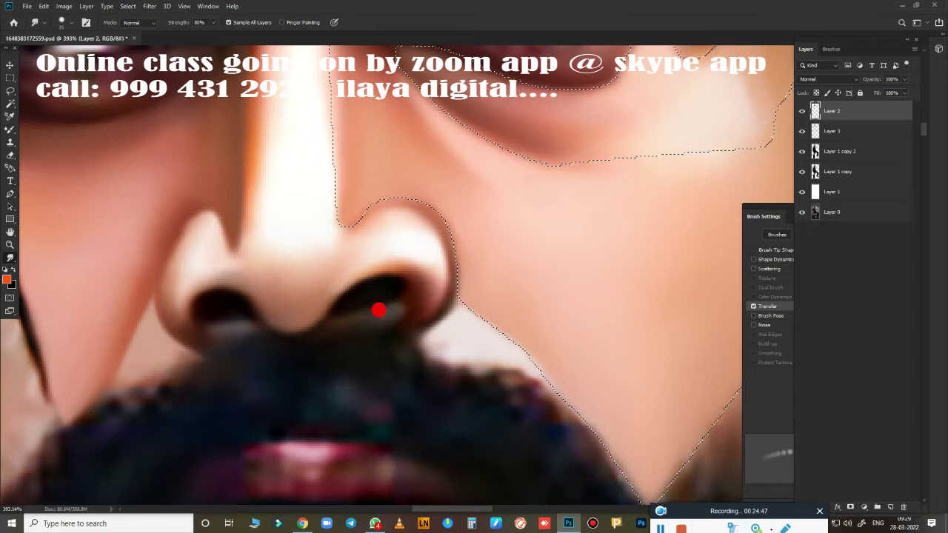
Make a feathered Pen selection along the left cheek beside the hair.
{"action": "scroll", "coordinate": [392, 377], "scroll_direction": "down", "scroll_amount": 2}
{"action": "scroll", "coordinate": [413, 383], "scroll_direction": "down", "scroll_amount": 2}
{"action": "scroll", "coordinate": [414, 384], "scroll_direction": "down", "scroll_amount": 2}
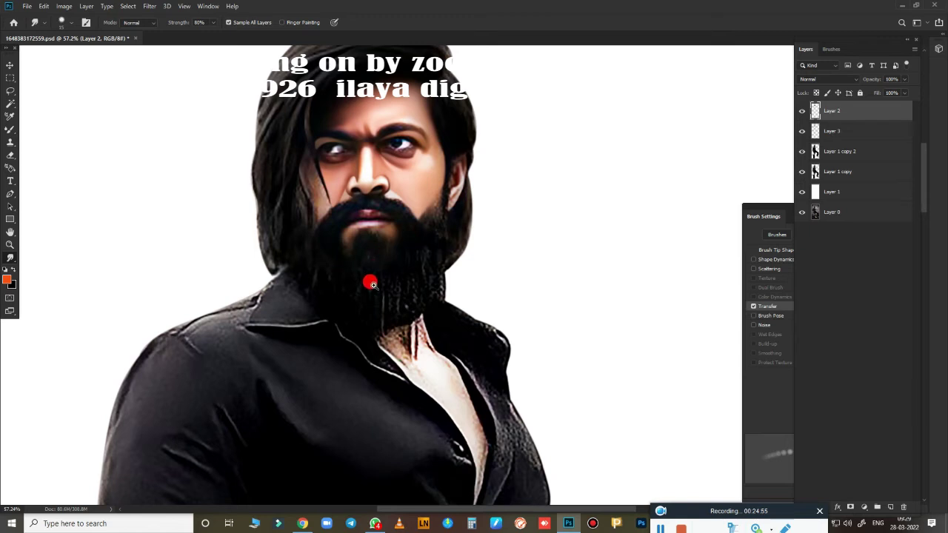
{"action": "scroll", "coordinate": [372, 296], "scroll_direction": "up", "scroll_amount": 2}
{"action": "scroll", "coordinate": [372, 296], "scroll_direction": "up", "scroll_amount": 4}
{"action": "key", "text": "p"}
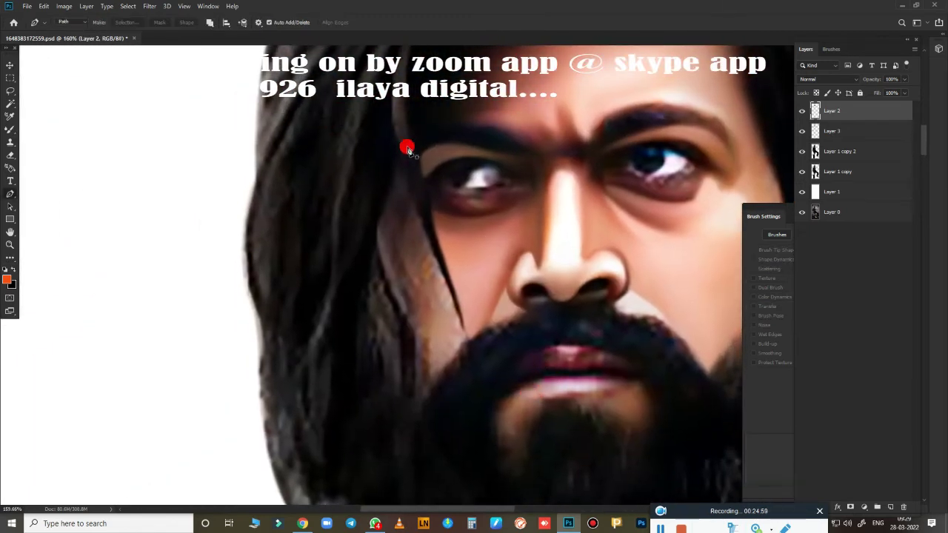
{"action": "left_click", "coordinate": [397, 136]}
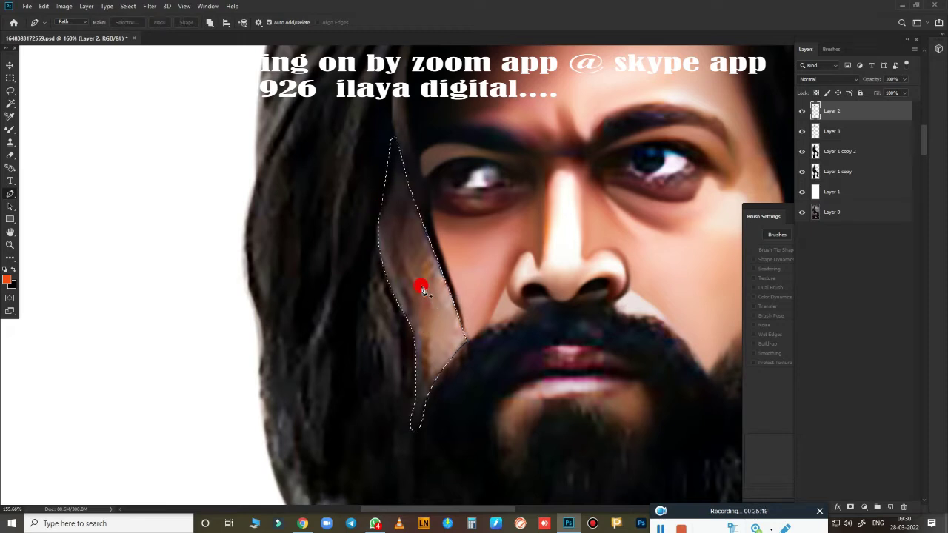
{"action": "key", "text": "shift+F6"}
{"action": "key", "text": "Return"}
Smudge the stray hair strands on the left cheek into smooth skin.
{"action": "key", "text": "r"}
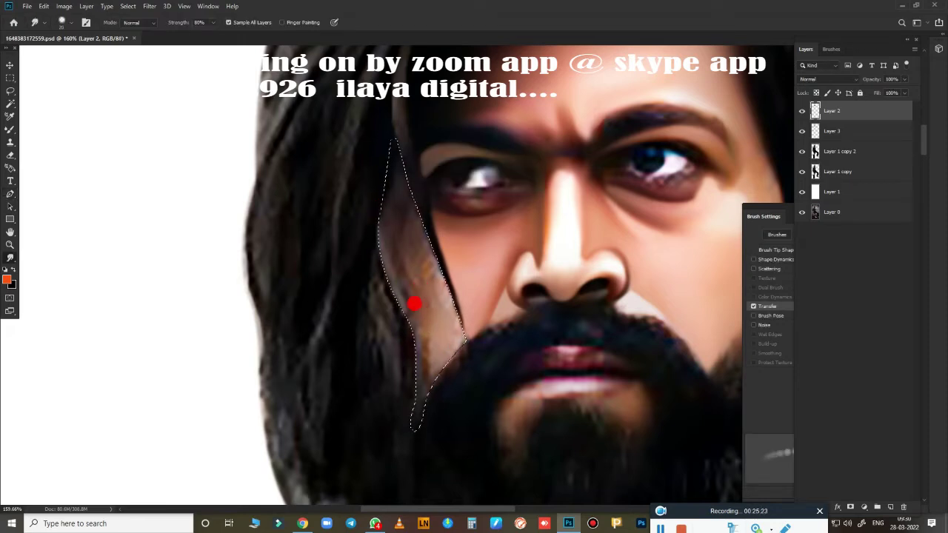
{"action": "mouse_move", "coordinate": [414, 304]}
{"action": "left_mouse_down"}
{"action": "mouse_move", "coordinate": [451, 334]}
{"action": "mouse_move", "coordinate": [396, 326]}
{"action": "mouse_move", "coordinate": [404, 356]}
{"action": "mouse_move", "coordinate": [368, 135]}
{"action": "mouse_move", "coordinate": [399, 232]}
{"action": "mouse_move", "coordinate": [380, 289]}
{"action": "mouse_move", "coordinate": [403, 271]}
{"action": "left_mouse_up"}
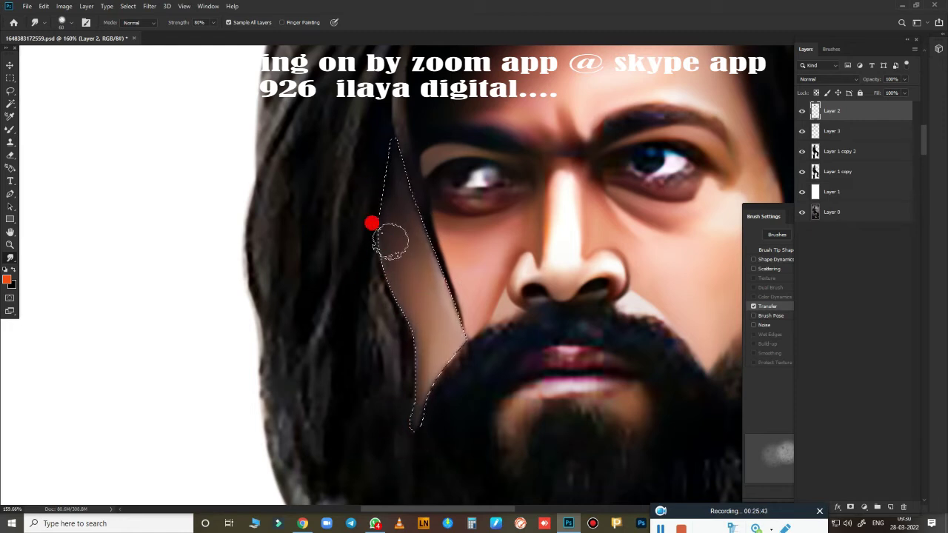
{"action": "mouse_move", "coordinate": [390, 241]}
{"action": "left_mouse_down"}
{"action": "mouse_move", "coordinate": [395, 142]}
{"action": "mouse_move", "coordinate": [407, 173]}
{"action": "left_mouse_up"}
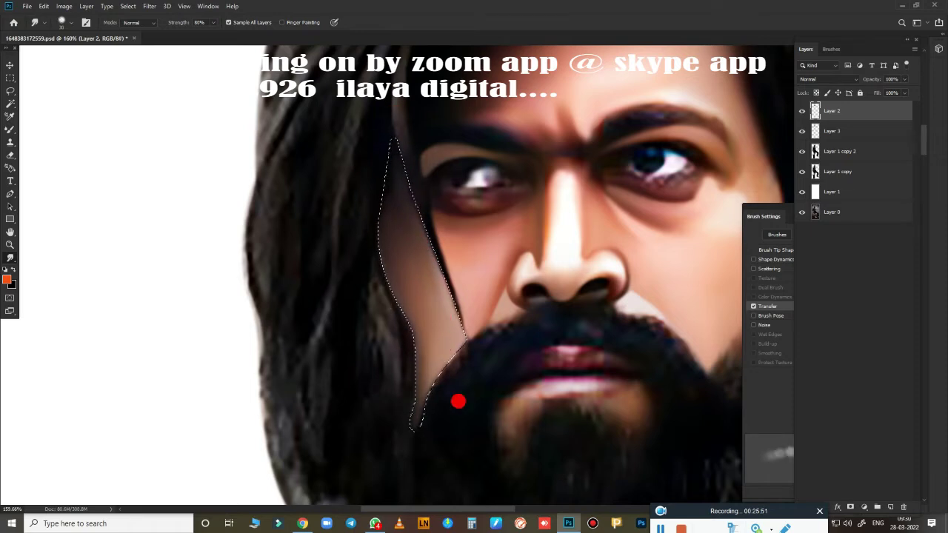
{"action": "left_click_drag", "start_coordinate": [458, 401], "coordinate": [423, 421]}
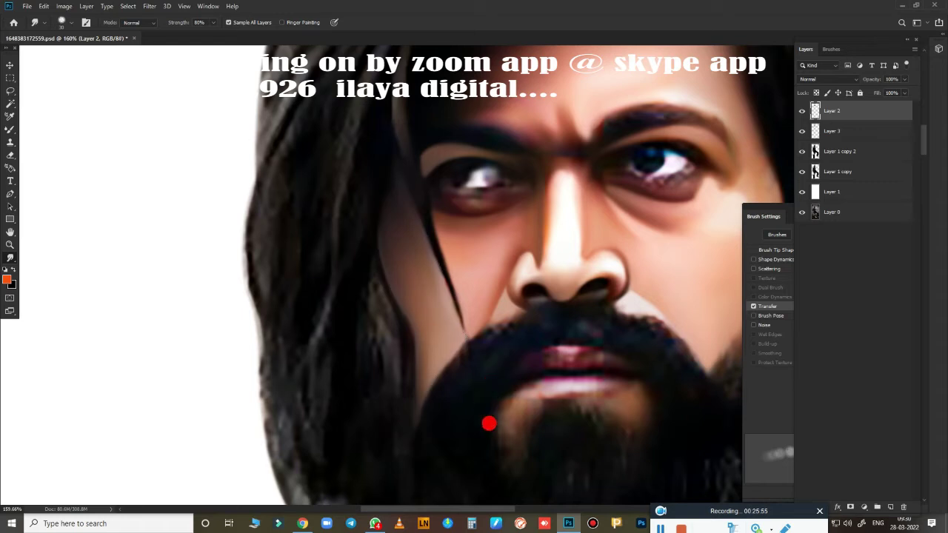
{"action": "mouse_move", "coordinate": [496, 374]}
{"action": "left_mouse_down"}
{"action": "mouse_move", "coordinate": [437, 401]}
{"action": "mouse_move", "coordinate": [379, 298]}
{"action": "left_mouse_up"}
Erase stray edges around the beard and moustache.
{"action": "key", "text": "e"}
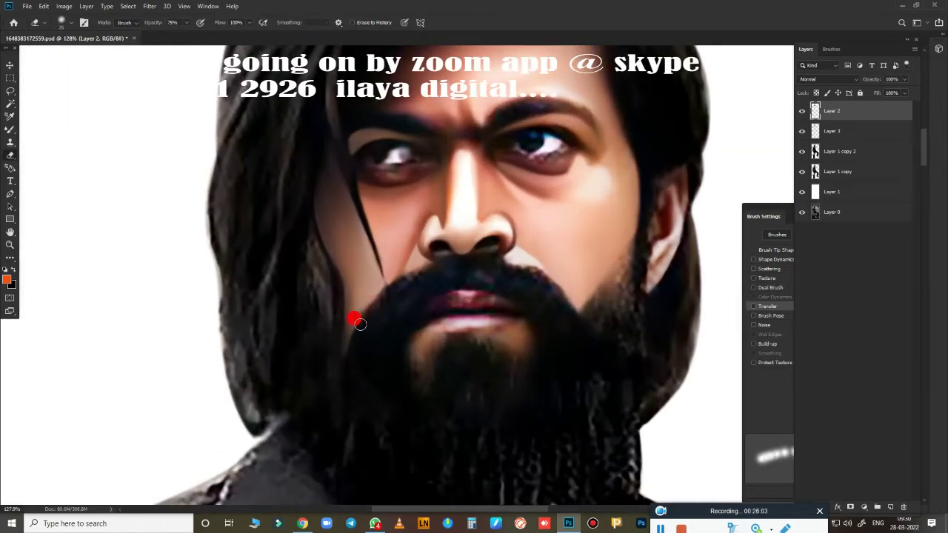
{"action": "left_click_drag", "start_coordinate": [548, 302], "coordinate": [522, 319]}
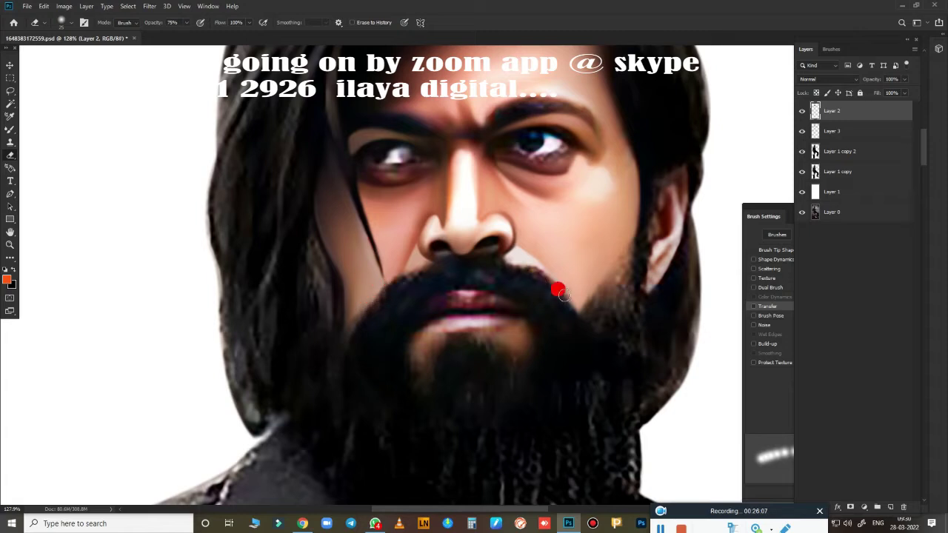
{"action": "mouse_move", "coordinate": [404, 295]}
{"action": "left_mouse_down"}
{"action": "mouse_move", "coordinate": [412, 264]}
{"action": "mouse_move", "coordinate": [499, 271]}
{"action": "mouse_move", "coordinate": [510, 262]}
{"action": "mouse_move", "coordinate": [577, 371]}
{"action": "mouse_move", "coordinate": [519, 328]}
{"action": "mouse_move", "coordinate": [461, 212]}
{"action": "mouse_move", "coordinate": [530, 300]}
{"action": "mouse_move", "coordinate": [380, 351]}
{"action": "mouse_move", "coordinate": [554, 304]}
{"action": "mouse_move", "coordinate": [474, 323]}
{"action": "mouse_move", "coordinate": [607, 321]}
{"action": "mouse_move", "coordinate": [586, 293]}
{"action": "mouse_move", "coordinate": [550, 324]}
{"action": "mouse_move", "coordinate": [584, 288]}
{"action": "mouse_move", "coordinate": [602, 305]}
{"action": "left_mouse_up"}
{"action": "key", "text": "r"}
Blend the shading along the upper eyelid with the Mixer Brush.
{"action": "key", "text": "b"}
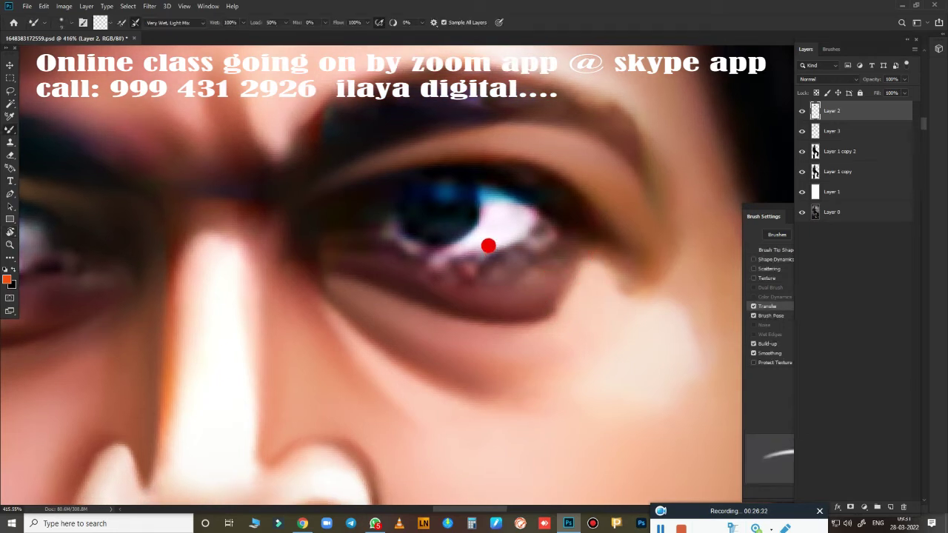
{"action": "mouse_move", "coordinate": [374, 170]}
{"action": "left_mouse_down"}
{"action": "mouse_move", "coordinate": [511, 156]}
{"action": "mouse_move", "coordinate": [598, 227]}
{"action": "mouse_move", "coordinate": [533, 183]}
{"action": "mouse_move", "coordinate": [366, 257]}
{"action": "mouse_move", "coordinate": [555, 222]}
{"action": "mouse_move", "coordinate": [481, 223]}
{"action": "mouse_move", "coordinate": [440, 243]}
{"action": "mouse_move", "coordinate": [473, 237]}
{"action": "mouse_move", "coordinate": [428, 245]}
{"action": "mouse_move", "coordinate": [471, 214]}
{"action": "mouse_move", "coordinate": [481, 194]}
{"action": "mouse_move", "coordinate": [497, 192]}
{"action": "mouse_move", "coordinate": [522, 203]}
{"action": "mouse_move", "coordinate": [510, 195]}
{"action": "mouse_move", "coordinate": [517, 223]}
{"action": "mouse_move", "coordinate": [448, 245]}
{"action": "mouse_move", "coordinate": [511, 197]}
{"action": "mouse_move", "coordinate": [463, 197]}
{"action": "mouse_move", "coordinate": [444, 245]}
{"action": "mouse_move", "coordinate": [424, 244]}
{"action": "mouse_move", "coordinate": [377, 205]}
{"action": "mouse_move", "coordinate": [374, 230]}
{"action": "mouse_move", "coordinate": [364, 215]}
{"action": "mouse_move", "coordinate": [384, 213]}
{"action": "mouse_move", "coordinate": [381, 222]}
{"action": "mouse_move", "coordinate": [375, 197]}
{"action": "mouse_move", "coordinate": [349, 224]}
{"action": "mouse_move", "coordinate": [392, 241]}
{"action": "mouse_move", "coordinate": [360, 237]}
{"action": "mouse_move", "coordinate": [384, 201]}
{"action": "mouse_move", "coordinate": [339, 227]}
{"action": "mouse_move", "coordinate": [439, 250]}
{"action": "left_mouse_up"}
{"action": "key", "text": "r"}
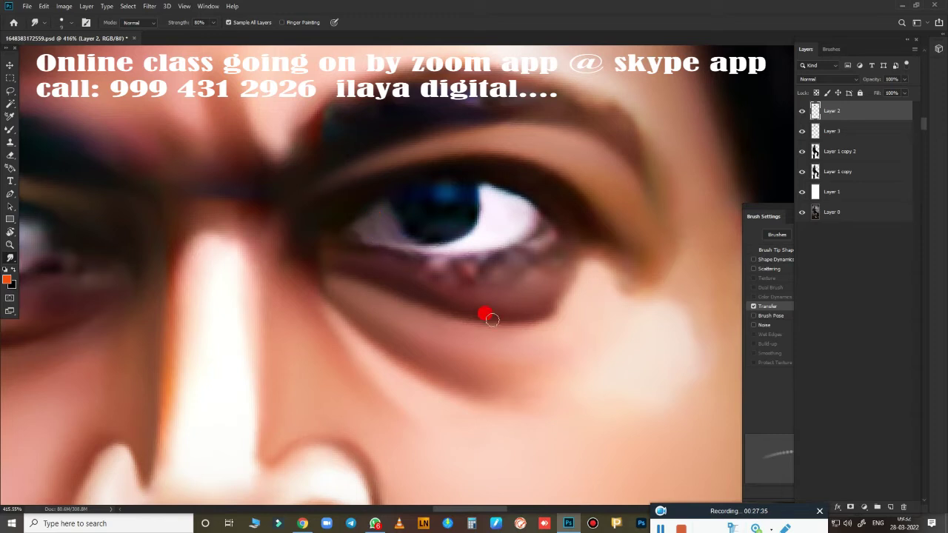
Smudge the under-eye crease, cheek, inner eye corner and lower eyelid smooth.
{"action": "scroll", "coordinate": [482, 360], "scroll_direction": "down", "scroll_amount": 5}
{"action": "scroll", "coordinate": [528, 372], "scroll_direction": "up", "scroll_amount": 6}
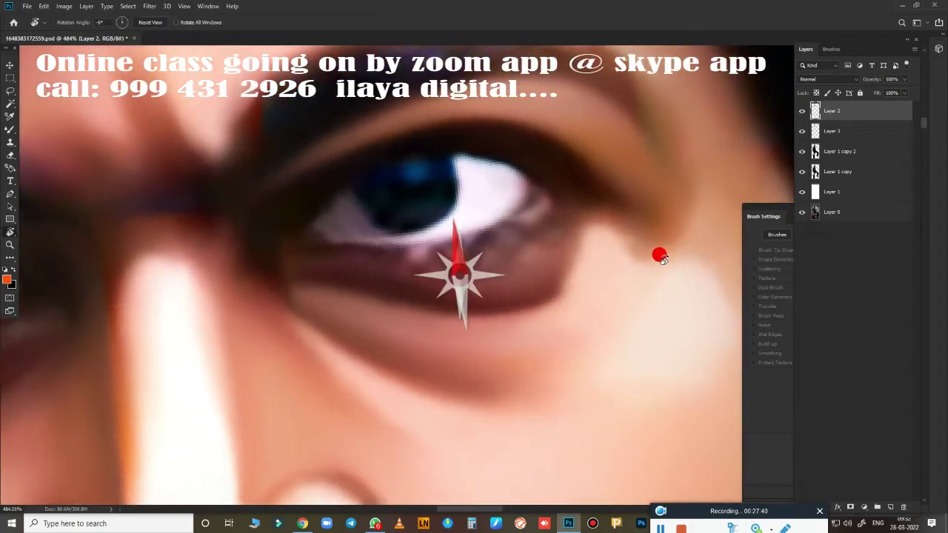
{"action": "left_click_drag", "start_coordinate": [657, 254], "coordinate": [548, 305]}
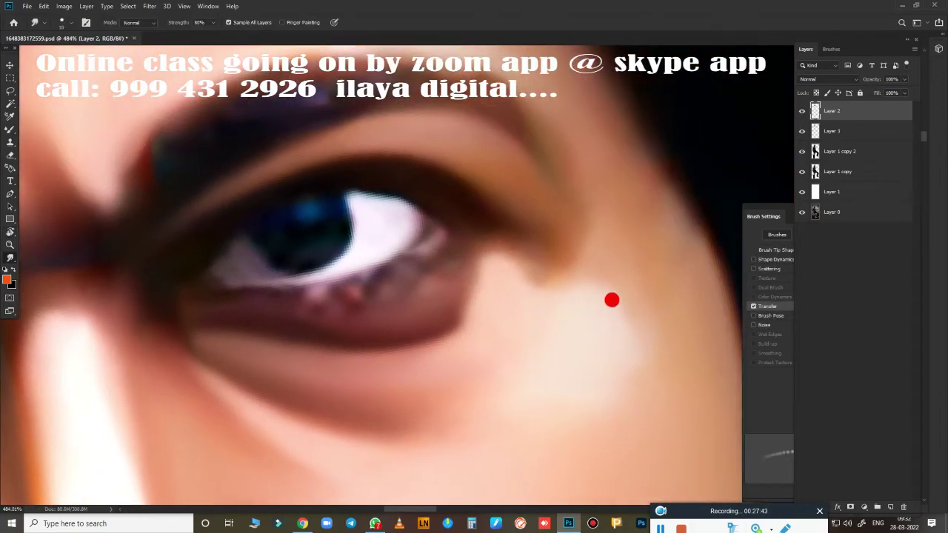
{"action": "mouse_move", "coordinate": [611, 300]}
{"action": "left_mouse_down"}
{"action": "mouse_move", "coordinate": [528, 180]}
{"action": "mouse_move", "coordinate": [564, 239]}
{"action": "mouse_move", "coordinate": [589, 256]}
{"action": "mouse_move", "coordinate": [476, 367]}
{"action": "mouse_move", "coordinate": [450, 348]}
{"action": "mouse_move", "coordinate": [476, 243]}
{"action": "mouse_move", "coordinate": [338, 303]}
{"action": "mouse_move", "coordinate": [510, 251]}
{"action": "mouse_move", "coordinate": [575, 245]}
{"action": "mouse_move", "coordinate": [528, 268]}
{"action": "mouse_move", "coordinate": [239, 308]}
{"action": "mouse_move", "coordinate": [246, 298]}
{"action": "mouse_move", "coordinate": [183, 298]}
{"action": "left_mouse_up"}
{"action": "left_click_drag", "start_coordinate": [158, 253], "coordinate": [139, 325]}
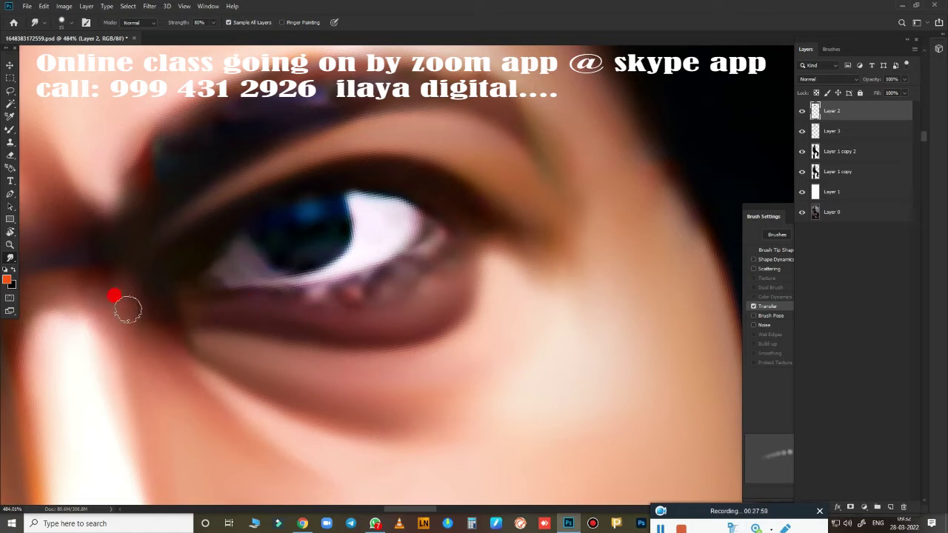
{"action": "mouse_move", "coordinate": [114, 295]}
{"action": "left_mouse_down"}
{"action": "mouse_move", "coordinate": [131, 328]}
{"action": "mouse_move", "coordinate": [157, 267]}
{"action": "mouse_move", "coordinate": [320, 285]}
{"action": "left_mouse_up"}
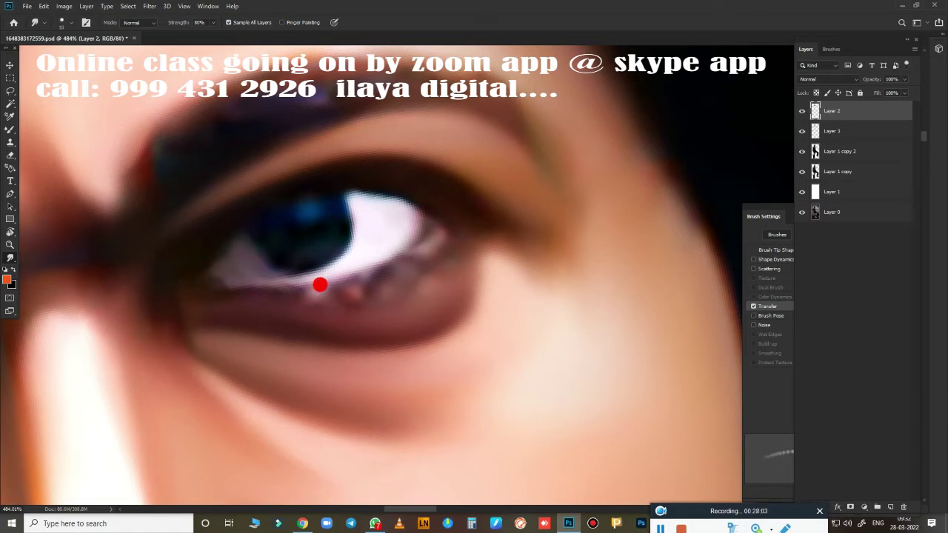
Trace a closed Pen path around the right eye's white and iris.
{"action": "key", "text": "p"}
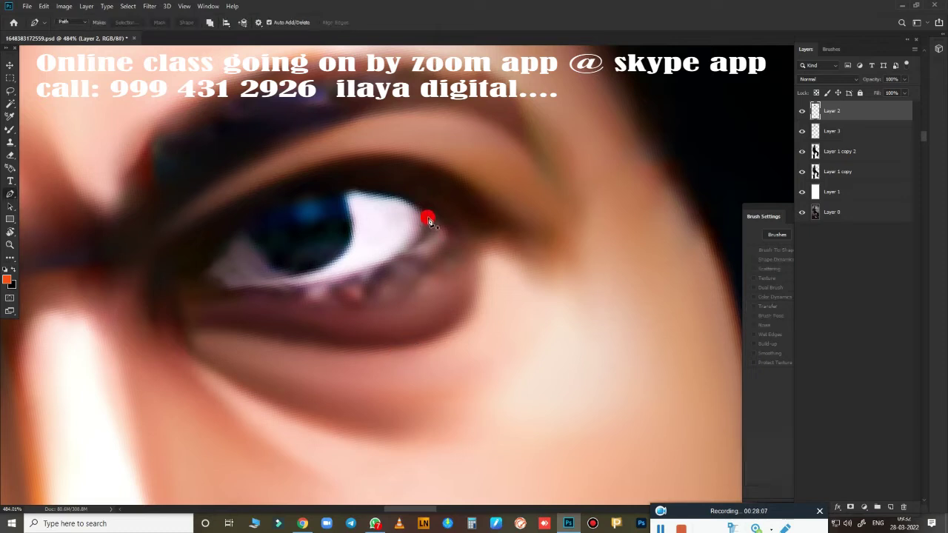
{"action": "left_click", "coordinate": [427, 217]}
{"action": "left_click_drag", "start_coordinate": [246, 285], "coordinate": [102, 269]}
{"action": "left_click_drag", "start_coordinate": [245, 285], "coordinate": [83, 286]}
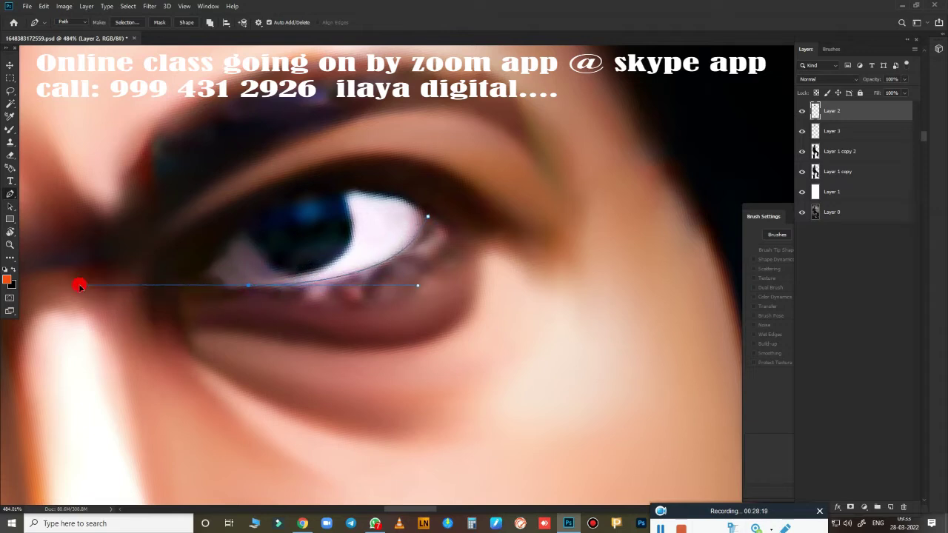
{"action": "left_click", "coordinate": [248, 288], "text": "alt"}
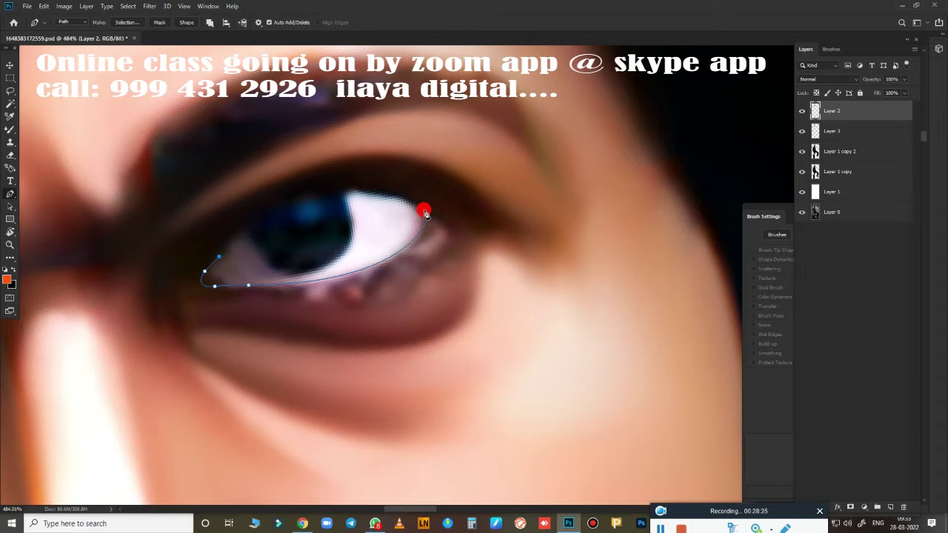
{"action": "left_click_drag", "start_coordinate": [425, 214], "coordinate": [572, 269]}
Turn the eye path into a selection feathered by 2.8 px.
{"action": "key", "text": "ctrl+Return"}
{"action": "key", "text": "shift+F6"}
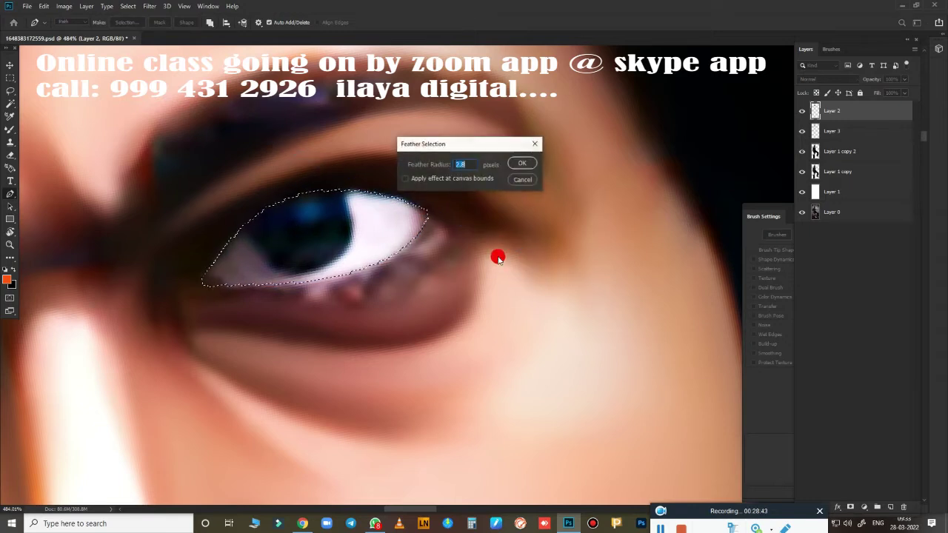
{"action": "key", "text": "Return"}
{"action": "key", "text": "r"}
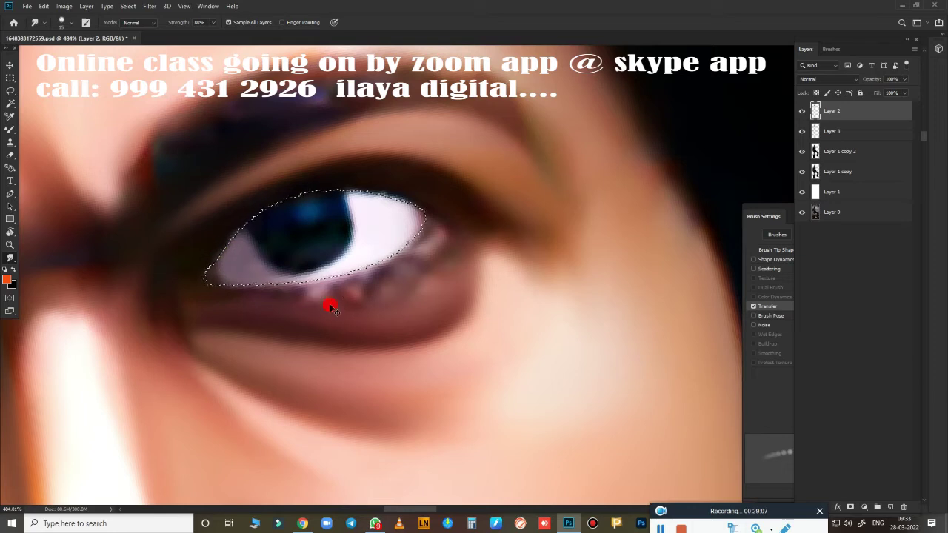
Lighten the eye white with the Mixer Brush and smudge the lower-lid edge and shading.
{"action": "left_click_drag", "start_coordinate": [341, 334], "coordinate": [317, 291]}
{"action": "key", "text": "b"}
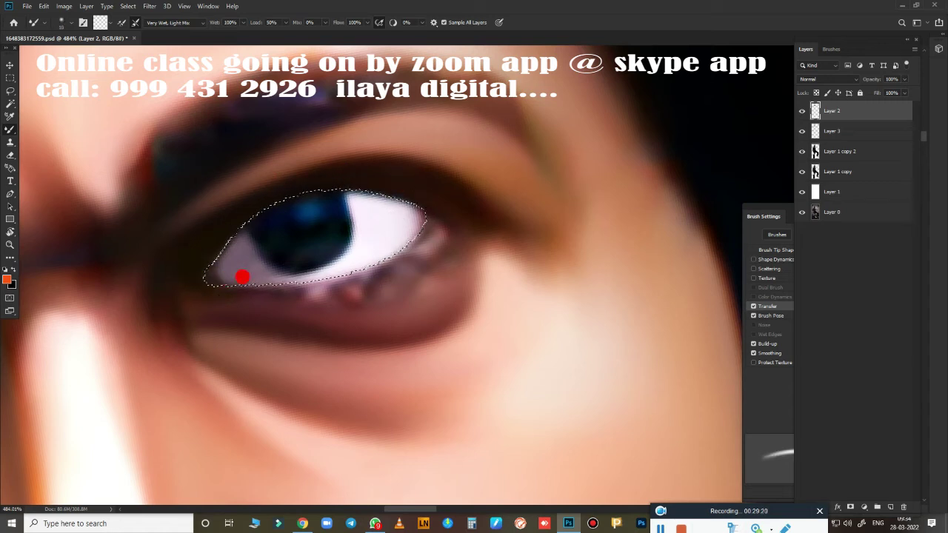
{"action": "left_click_drag", "start_coordinate": [240, 280], "coordinate": [401, 232]}
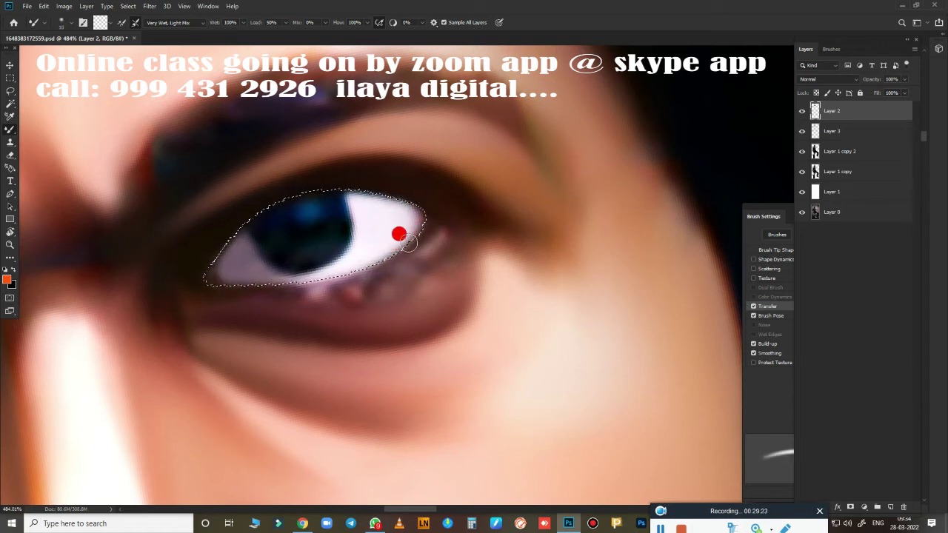
{"action": "left_click_drag", "start_coordinate": [260, 286], "coordinate": [293, 279]}
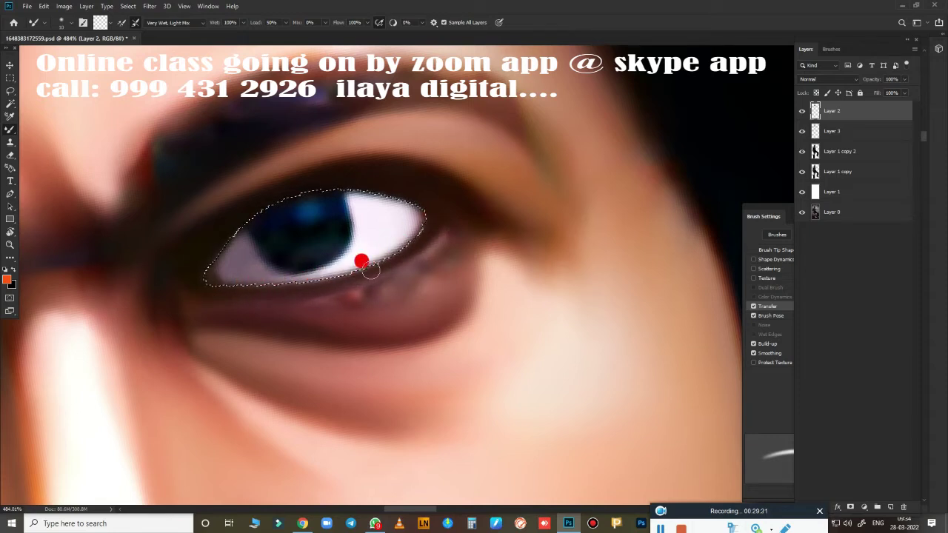
{"action": "key", "text": "r"}
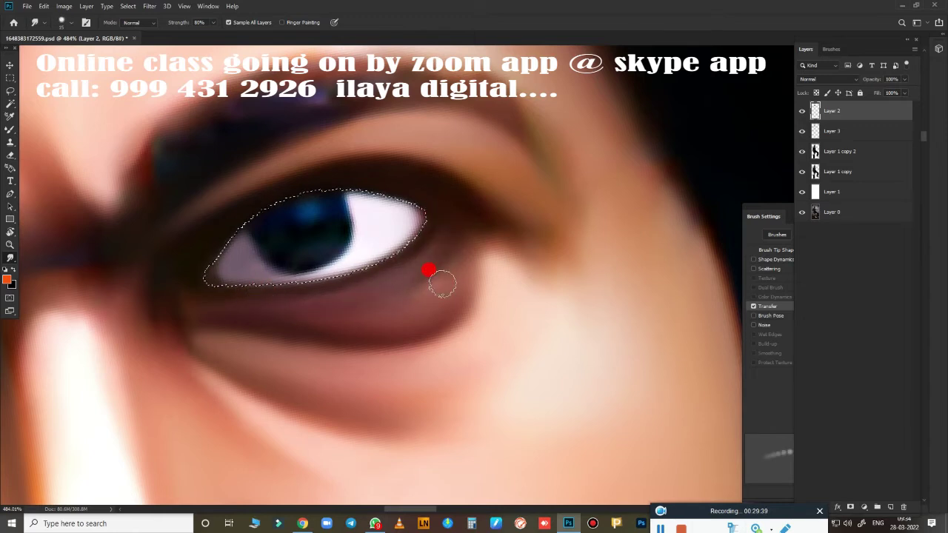
{"action": "mouse_move", "coordinate": [241, 291]}
{"action": "left_mouse_down"}
{"action": "mouse_move", "coordinate": [430, 238]}
{"action": "mouse_move", "coordinate": [420, 303]}
{"action": "mouse_move", "coordinate": [294, 303]}
{"action": "mouse_move", "coordinate": [507, 328]}
{"action": "mouse_move", "coordinate": [434, 388]}
{"action": "mouse_move", "coordinate": [309, 306]}
{"action": "mouse_move", "coordinate": [186, 266]}
{"action": "mouse_move", "coordinate": [156, 267]}
{"action": "left_mouse_up"}
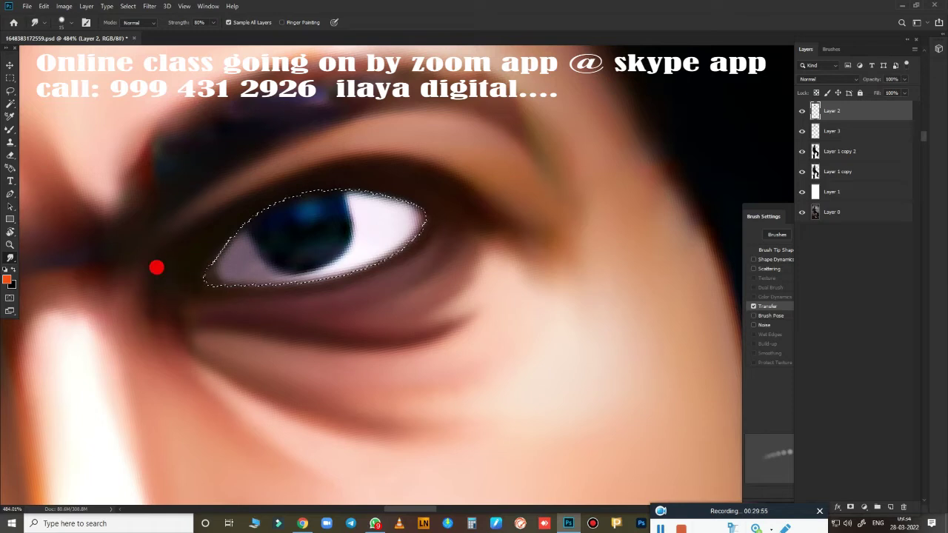
{"action": "mouse_move", "coordinate": [465, 277]}
{"action": "left_mouse_down"}
{"action": "mouse_move", "coordinate": [440, 313]}
{"action": "mouse_move", "coordinate": [431, 293]}
{"action": "left_mouse_up"}
Blend the eye corner skin, eye white and iris with the Mixer Brush, then deselect.
{"action": "key", "text": "b"}
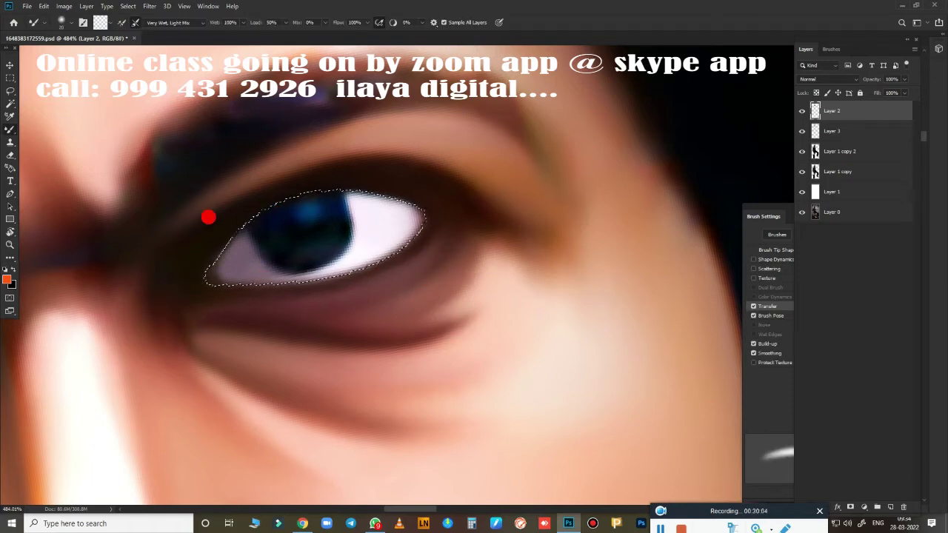
{"action": "mouse_move", "coordinate": [447, 256]}
{"action": "left_mouse_down"}
{"action": "mouse_move", "coordinate": [449, 281]}
{"action": "mouse_move", "coordinate": [419, 268]}
{"action": "mouse_move", "coordinate": [419, 225]}
{"action": "mouse_move", "coordinate": [310, 234]}
{"action": "mouse_move", "coordinate": [361, 196]}
{"action": "mouse_move", "coordinate": [376, 243]}
{"action": "left_mouse_up"}
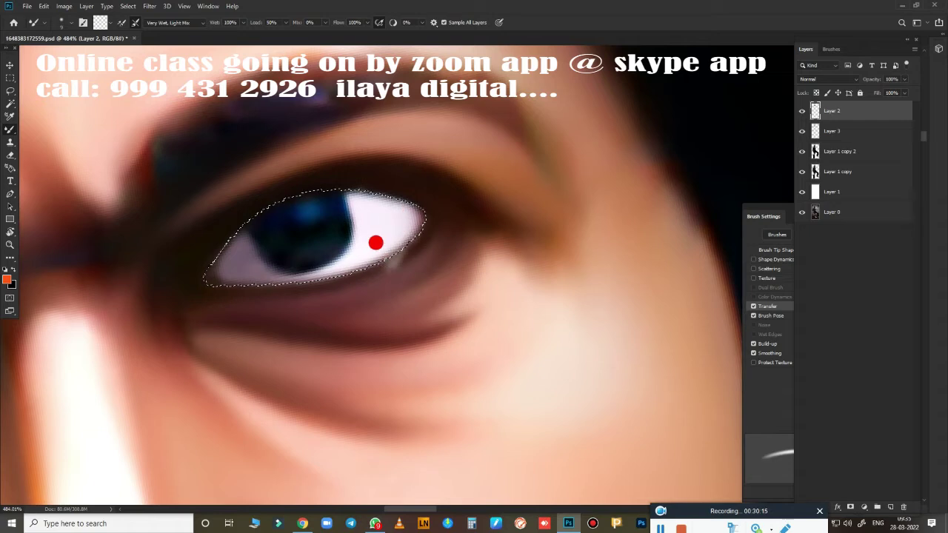
{"action": "mouse_move", "coordinate": [371, 281]}
{"action": "left_mouse_down"}
{"action": "mouse_move", "coordinate": [417, 222]}
{"action": "mouse_move", "coordinate": [370, 252]}
{"action": "mouse_move", "coordinate": [292, 262]}
{"action": "mouse_move", "coordinate": [408, 245]}
{"action": "mouse_move", "coordinate": [356, 196]}
{"action": "mouse_move", "coordinate": [315, 267]}
{"action": "mouse_move", "coordinate": [250, 260]}
{"action": "mouse_move", "coordinate": [269, 268]}
{"action": "mouse_move", "coordinate": [248, 271]}
{"action": "mouse_move", "coordinate": [224, 240]}
{"action": "left_mouse_up"}
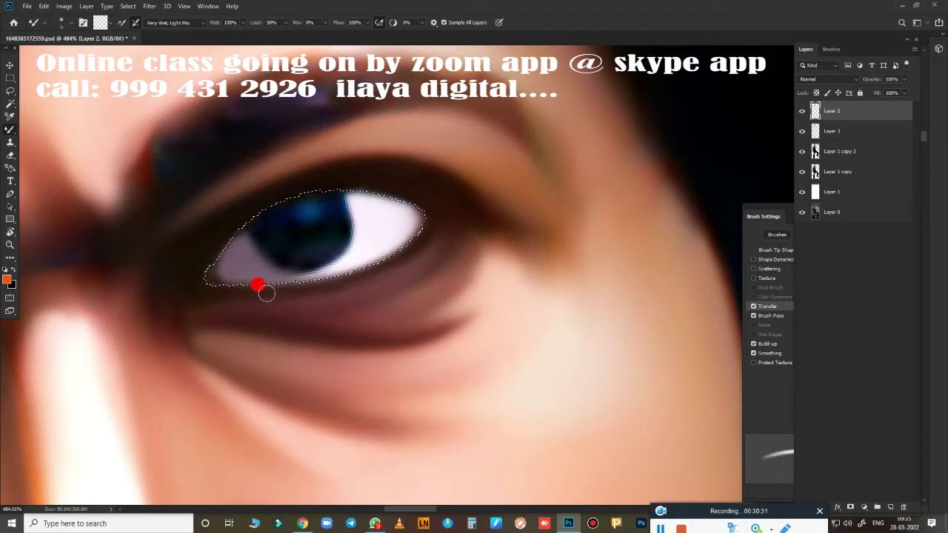
{"action": "key", "text": "ctrl+d"}
{"action": "key", "text": "m"}
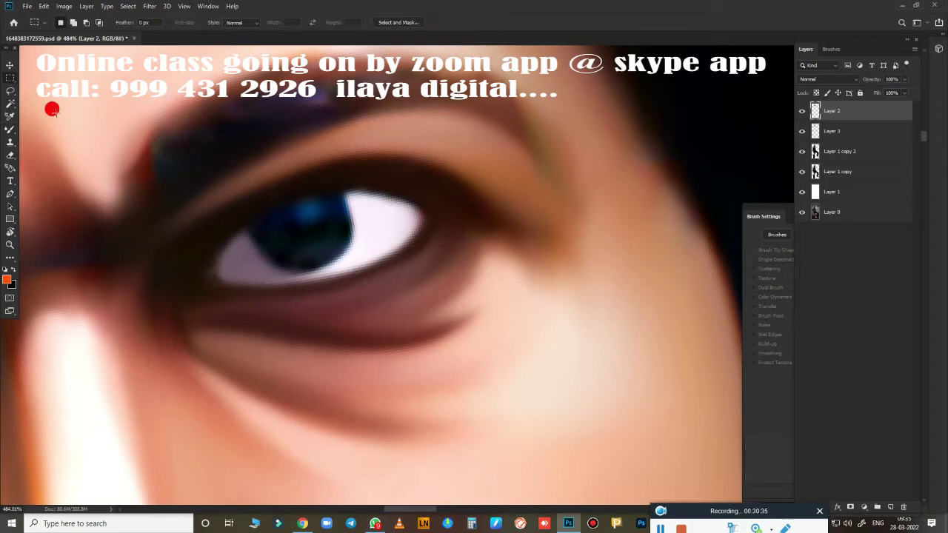
Switch to the Elliptical Marquee and zoom in on the close-up eye.
{"action": "right_click", "coordinate": [10, 78]}
{"action": "left_click", "coordinate": [59, 87]}
{"action": "key", "text": "ctrl+0"}
{"action": "scroll", "coordinate": [393, 269], "scroll_direction": "up", "scroll_amount": 3}
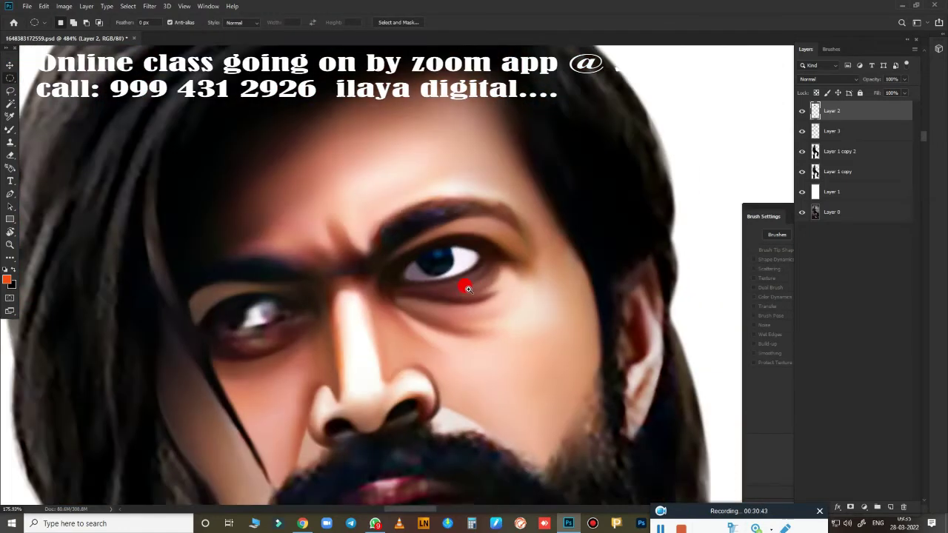
{"action": "scroll", "coordinate": [457, 295], "scroll_direction": "up", "scroll_amount": 1}
{"action": "scroll", "coordinate": [457, 295], "scroll_direction": "up", "scroll_amount": 3}
{"action": "scroll", "coordinate": [481, 301], "scroll_direction": "up", "scroll_amount": 2}
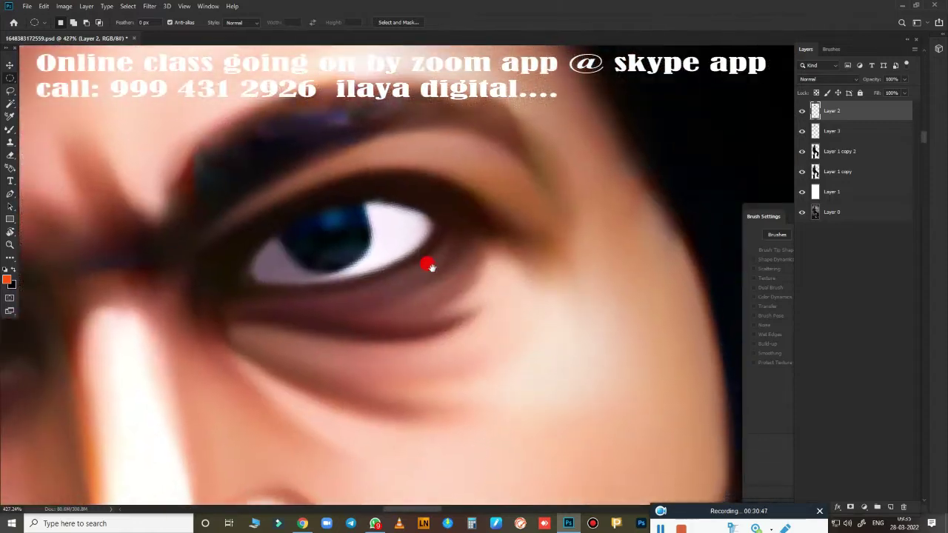
{"action": "scroll", "coordinate": [400, 232], "scroll_direction": "up", "scroll_amount": 1}
{"action": "scroll", "coordinate": [374, 203], "scroll_direction": "up", "scroll_amount": 1}
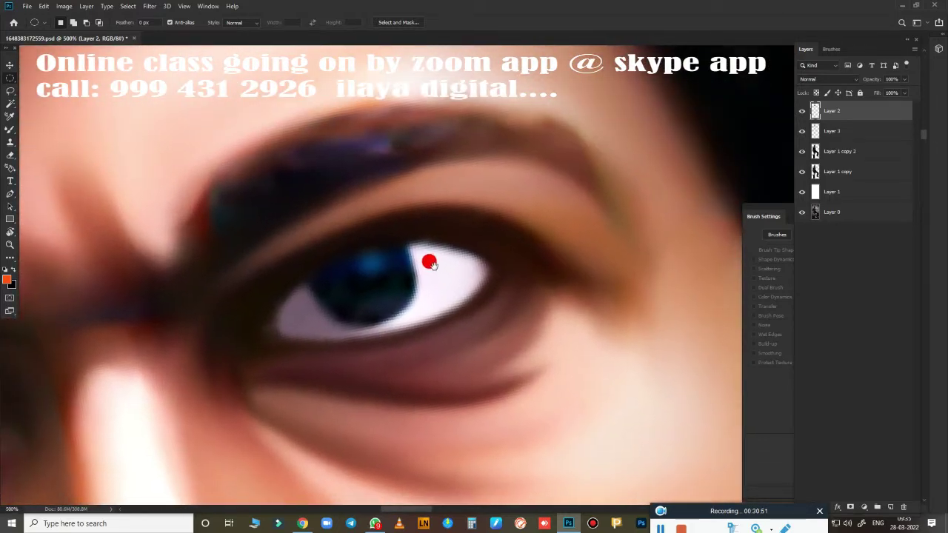
Hide Layer 2 to reveal the original eye and fit a circular selection around the iris.
{"action": "left_click", "coordinate": [836, 133], "text": "ctrl"}
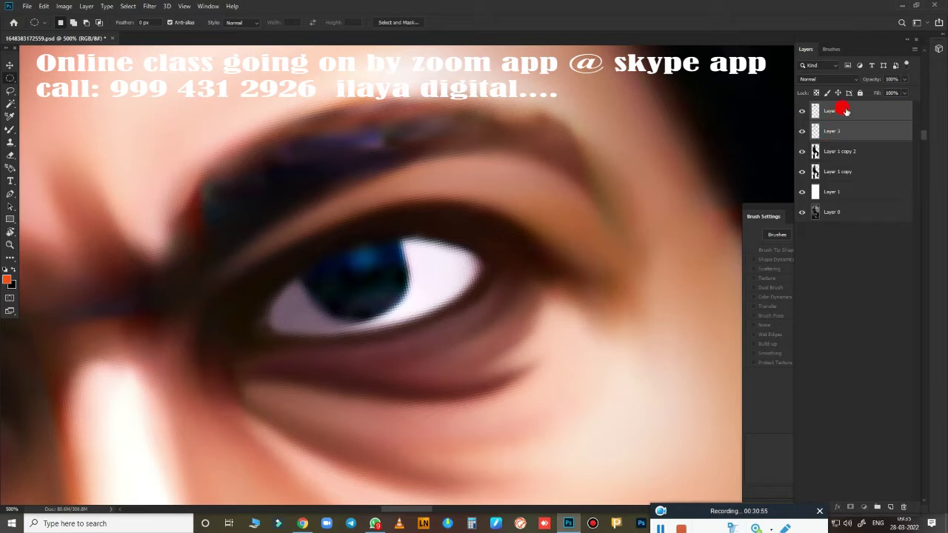
{"action": "left_click", "coordinate": [844, 111]}
{"action": "left_click", "coordinate": [801, 110]}
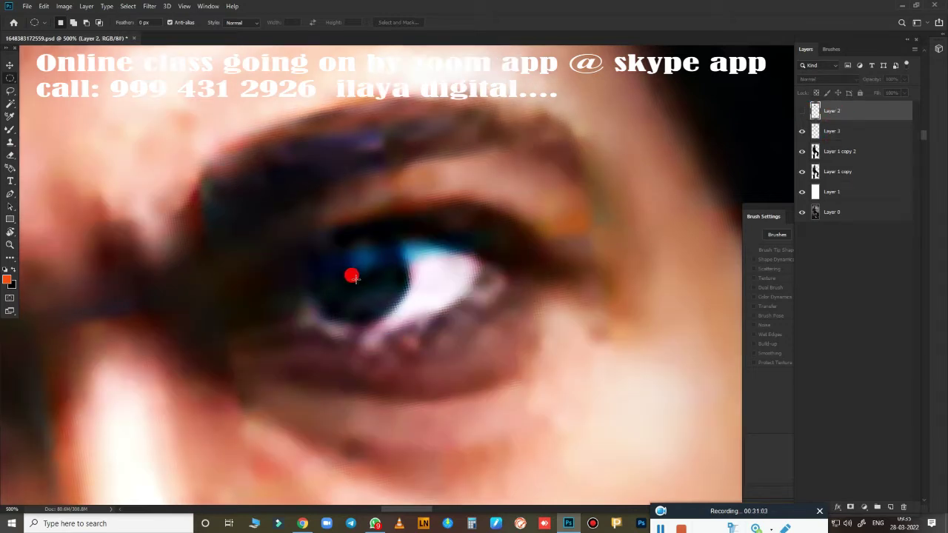
{"action": "left_click_drag", "start_coordinate": [352, 277], "coordinate": [380, 283]}
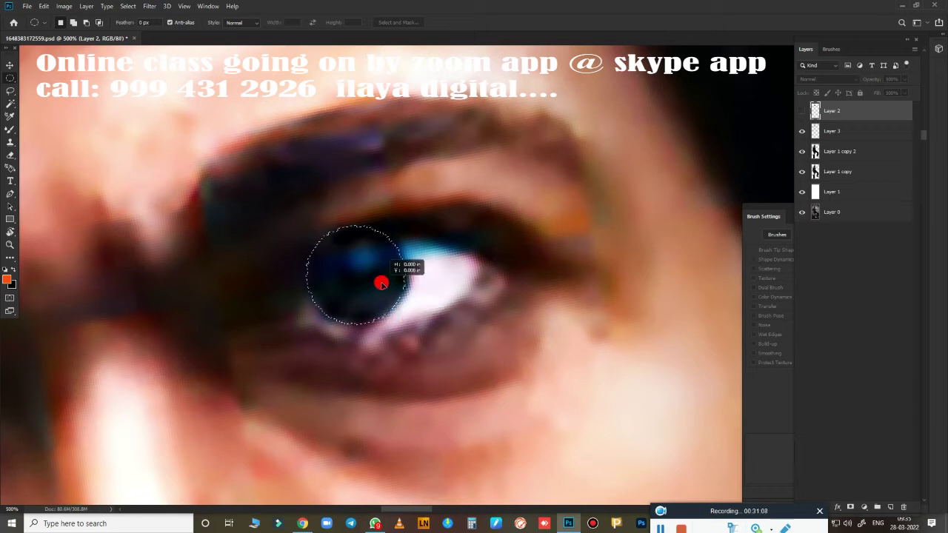
{"action": "left_click_drag", "start_coordinate": [377, 295], "coordinate": [383, 280]}
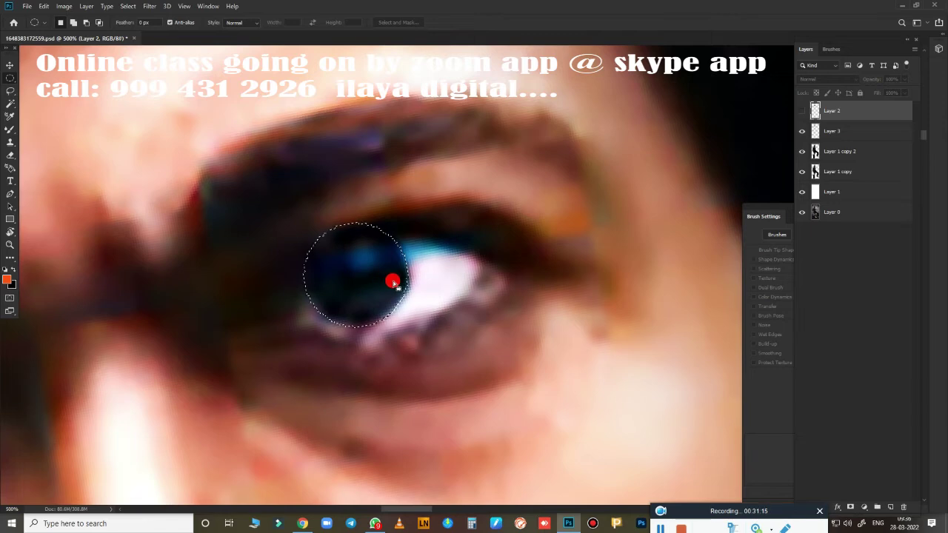
Show Layer 2 again and smudge the lower-left part of the iris.
{"action": "left_click", "coordinate": [801, 110]}
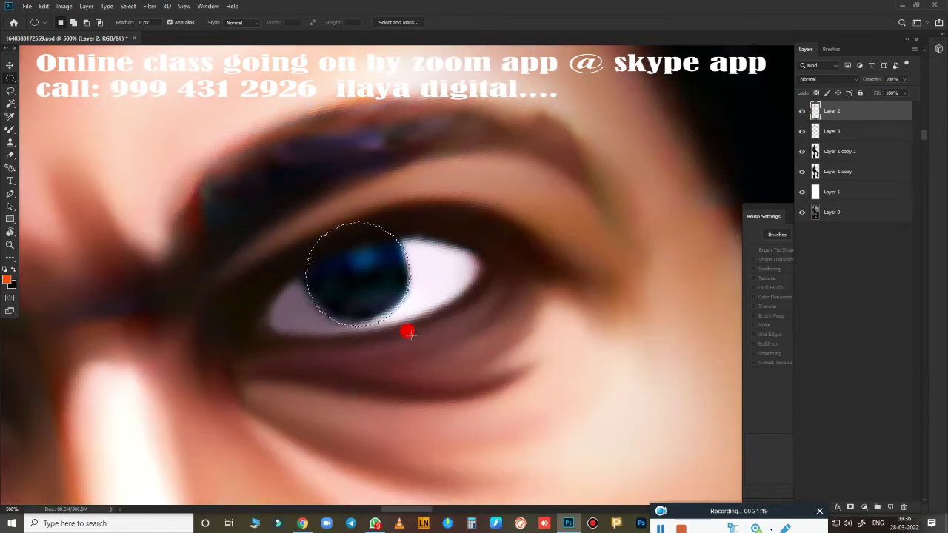
{"action": "key", "text": "ctrl+d"}
{"action": "scroll", "coordinate": [434, 322], "scroll_direction": "up", "scroll_amount": 2}
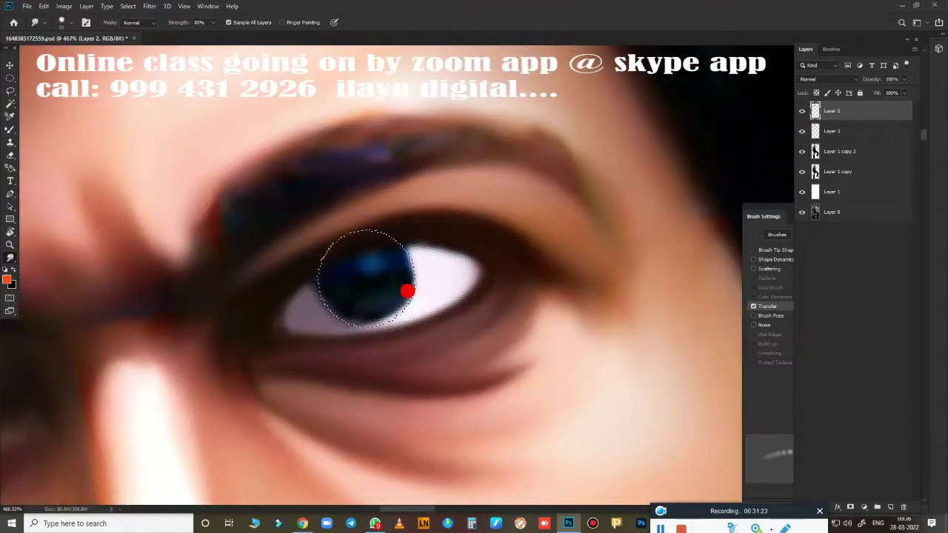
{"action": "mouse_move", "coordinate": [390, 271]}
{"action": "left_mouse_down"}
{"action": "mouse_move", "coordinate": [334, 304]}
{"action": "mouse_move", "coordinate": [375, 293]}
{"action": "mouse_move", "coordinate": [347, 284]}
{"action": "mouse_move", "coordinate": [389, 244]}
{"action": "left_mouse_up"}
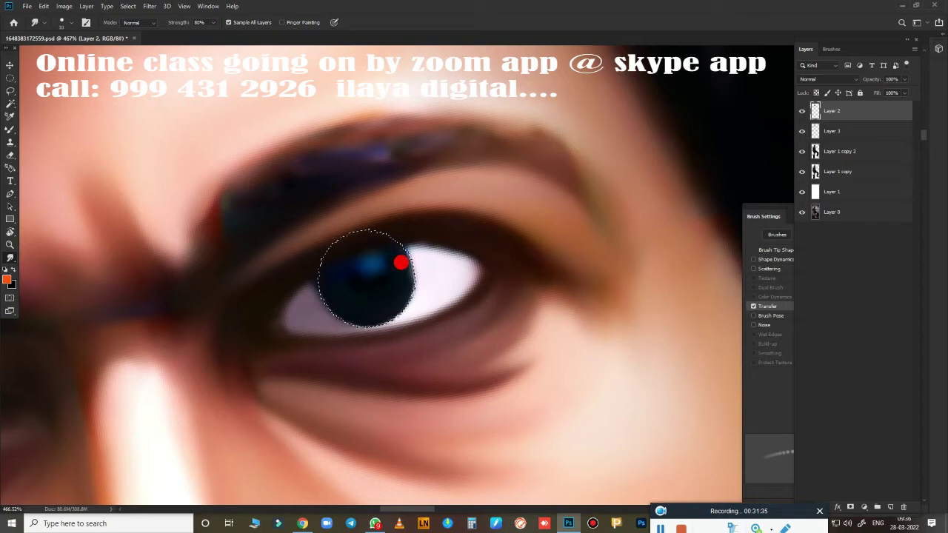
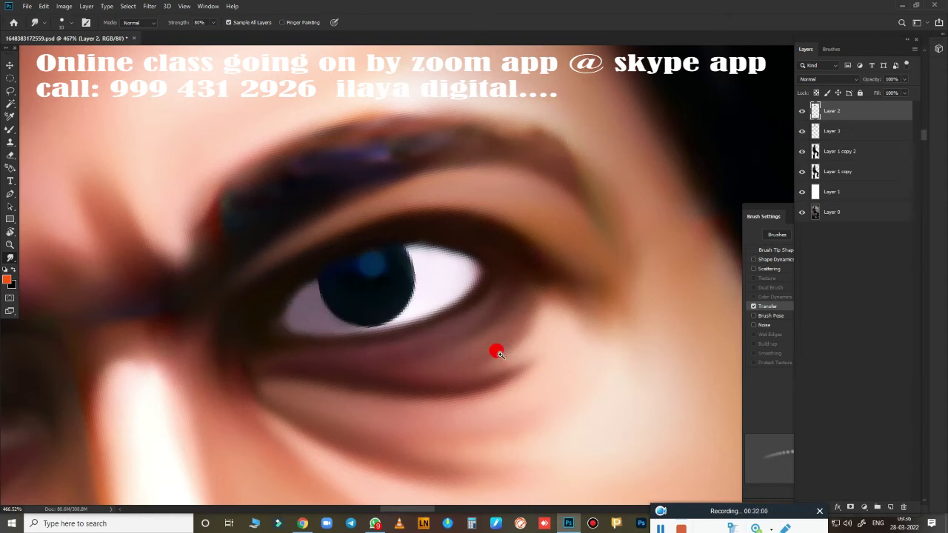
Zoom in on the left eye and smudge the lid corner and lower highlight edge.
{"action": "scroll", "coordinate": [496, 352], "scroll_direction": "down", "scroll_amount": 10}
{"action": "scroll", "coordinate": [461, 271], "scroll_direction": "up", "scroll_amount": 3}
{"action": "scroll", "coordinate": [497, 328], "scroll_direction": "down", "scroll_amount": 2}
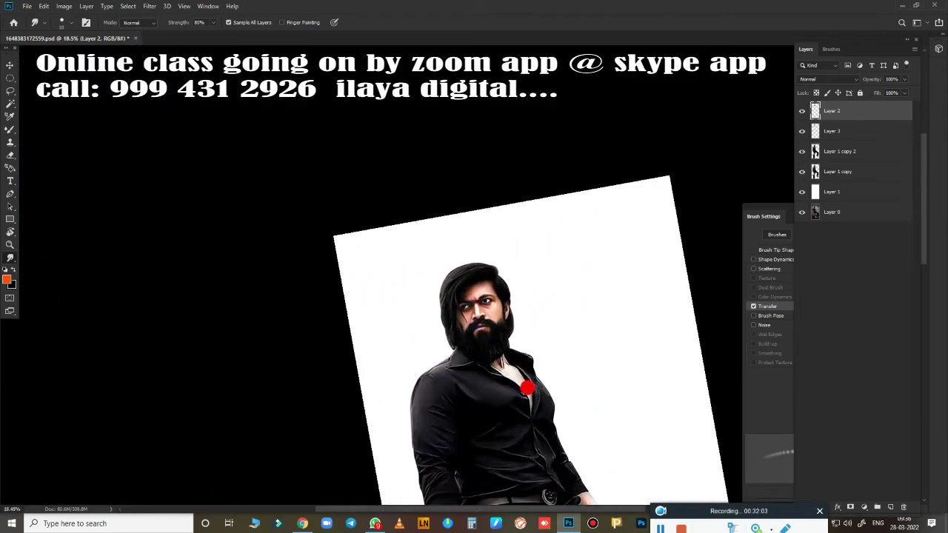
{"action": "scroll", "coordinate": [525, 387], "scroll_direction": "up", "scroll_amount": 3}
{"action": "scroll", "coordinate": [491, 324], "scroll_direction": "down", "scroll_amount": 5}
{"action": "scroll", "coordinate": [423, 321], "scroll_direction": "up", "scroll_amount": 2}
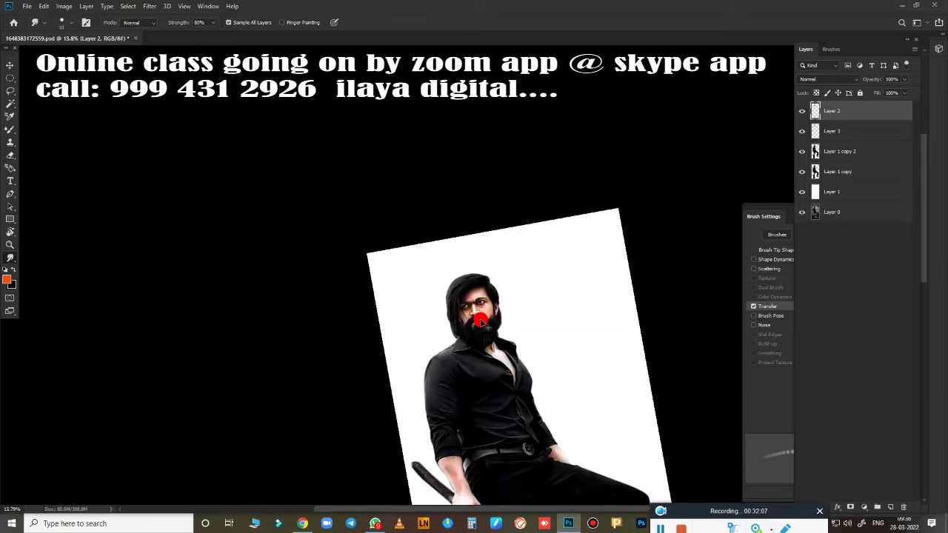
{"action": "scroll", "coordinate": [515, 318], "scroll_direction": "up", "scroll_amount": 5}
{"action": "scroll", "coordinate": [528, 311], "scroll_direction": "down", "scroll_amount": 4}
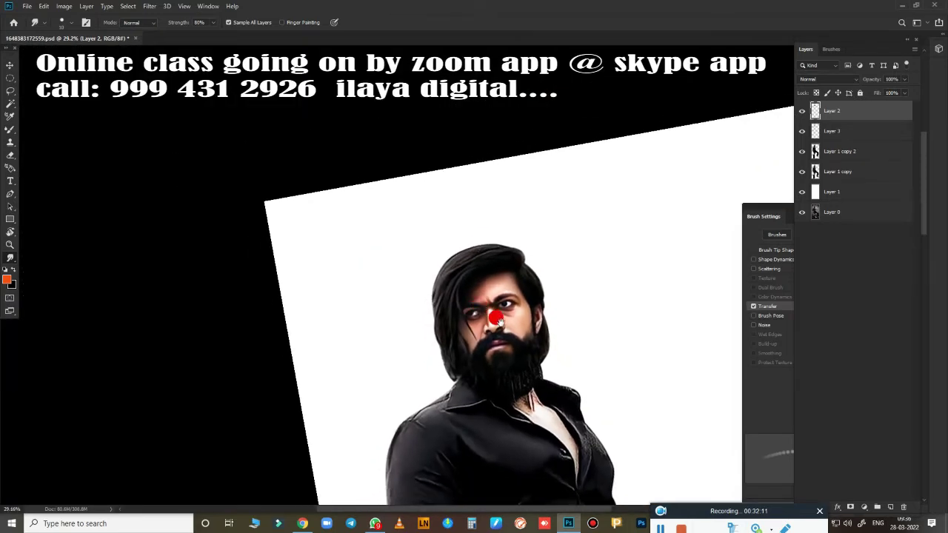
{"action": "scroll", "coordinate": [490, 317], "scroll_direction": "up", "scroll_amount": 1}
{"action": "scroll", "coordinate": [406, 198], "scroll_direction": "up", "scroll_amount": 5}
{"action": "scroll", "coordinate": [440, 218], "scroll_direction": "down", "scroll_amount": 2}
{"action": "scroll", "coordinate": [508, 218], "scroll_direction": "down", "scroll_amount": 2}
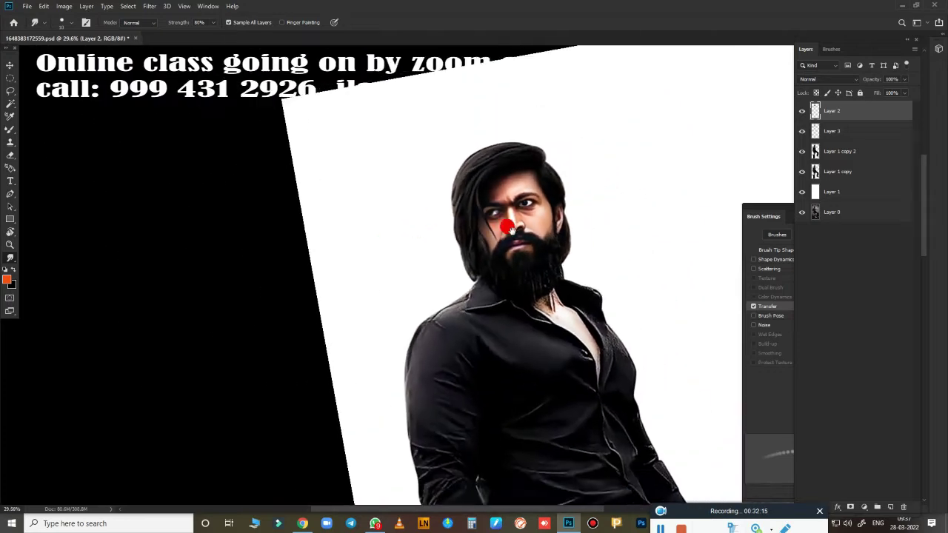
{"action": "scroll", "coordinate": [399, 278], "scroll_direction": "up", "scroll_amount": 4}
{"action": "scroll", "coordinate": [399, 278], "scroll_direction": "up", "scroll_amount": 8}
{"action": "key", "text": "e"}
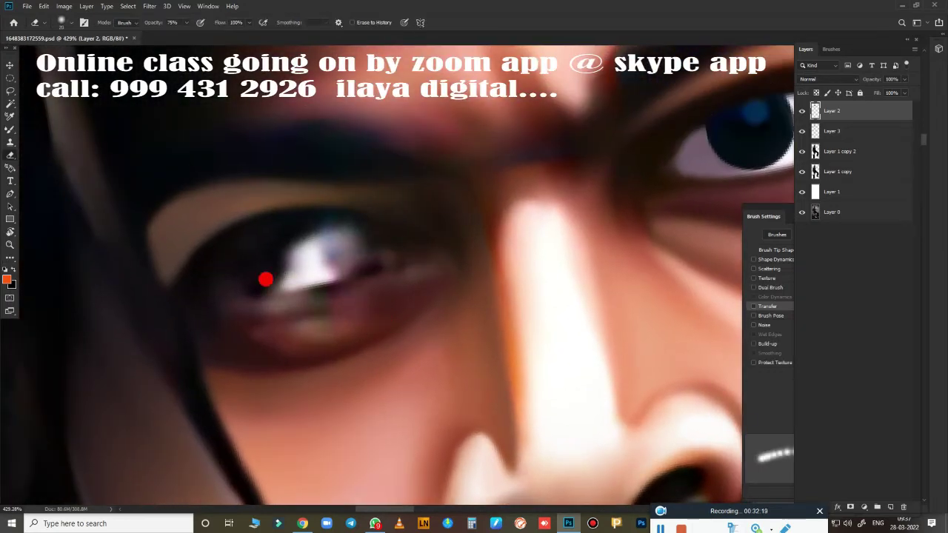
{"action": "key", "text": "r"}
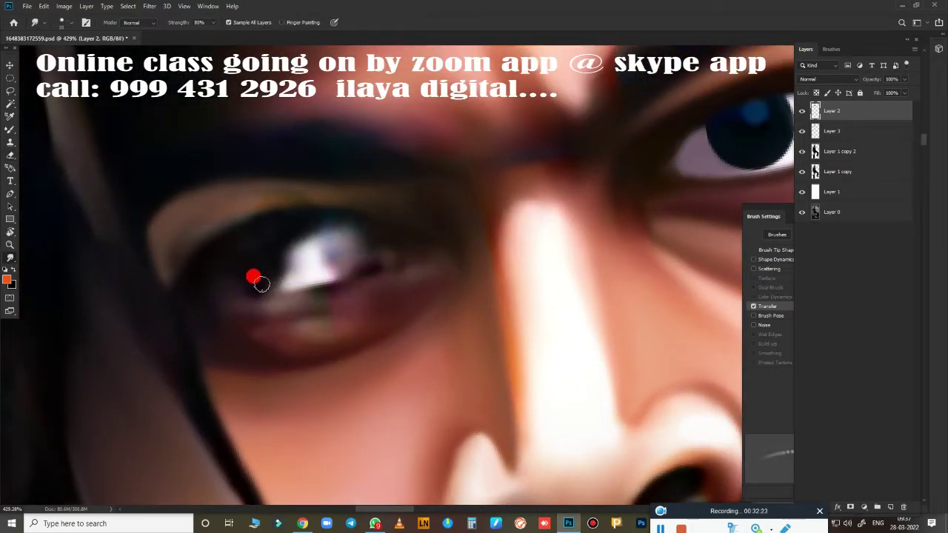
{"action": "left_click_drag", "start_coordinate": [177, 251], "coordinate": [176, 264]}
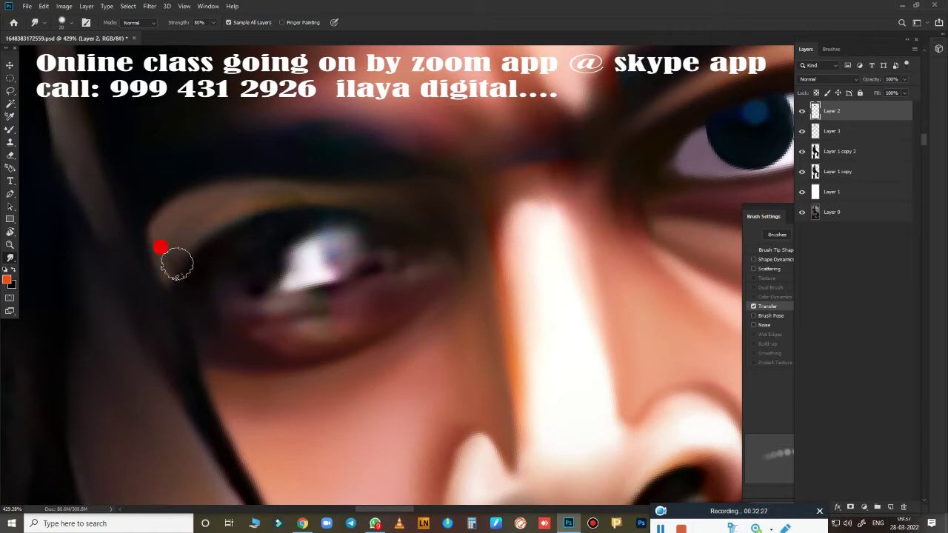
{"action": "left_click_drag", "start_coordinate": [282, 304], "coordinate": [258, 229]}
Reshape and smooth the left end of the upper lid with the Smudge tool.
{"action": "left_click", "coordinate": [616, 255]}
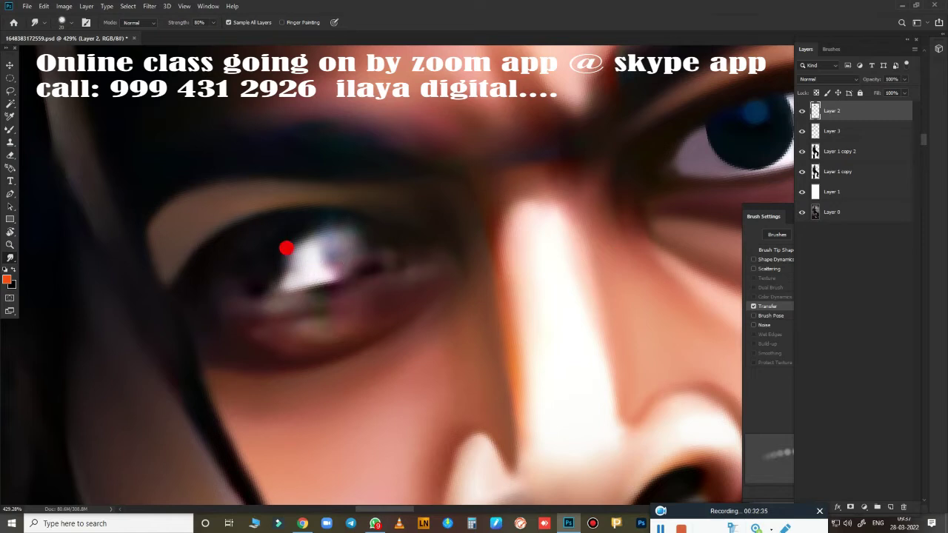
{"action": "mouse_move", "coordinate": [146, 217]}
{"action": "left_mouse_down"}
{"action": "mouse_move", "coordinate": [205, 188]}
{"action": "mouse_move", "coordinate": [398, 185]}
{"action": "mouse_move", "coordinate": [442, 232]}
{"action": "left_mouse_up"}
{"action": "mouse_move", "coordinate": [143, 249]}
{"action": "left_mouse_down"}
{"action": "mouse_move", "coordinate": [183, 281]}
{"action": "mouse_move", "coordinate": [216, 224]}
{"action": "left_mouse_up"}
{"action": "left_click_drag", "start_coordinate": [458, 278], "coordinate": [599, 272]}
Paint a smooth Mixer Brush stroke along the upper lid edge.
{"action": "key", "text": "b"}
{"action": "left_click_drag", "start_coordinate": [491, 334], "coordinate": [365, 298]}
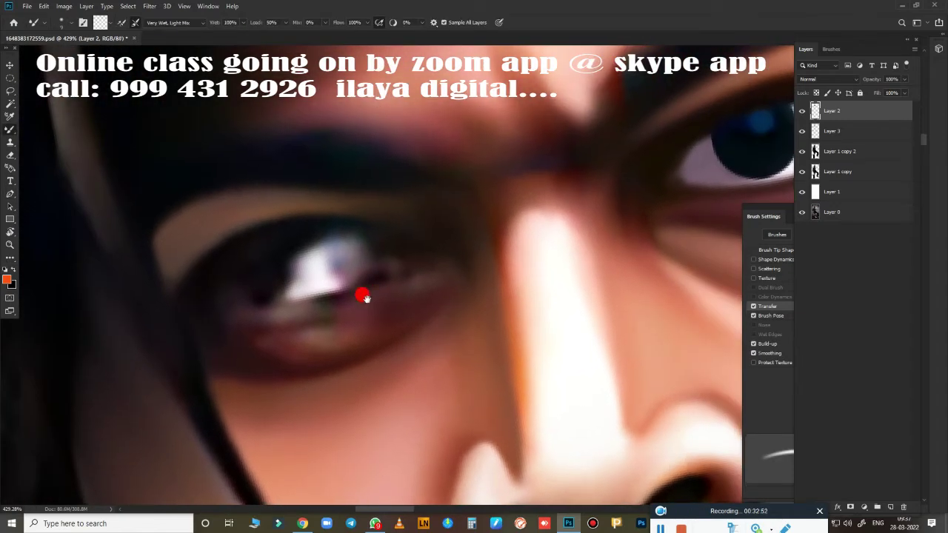
{"action": "left_click_drag", "start_coordinate": [217, 254], "coordinate": [285, 215]}
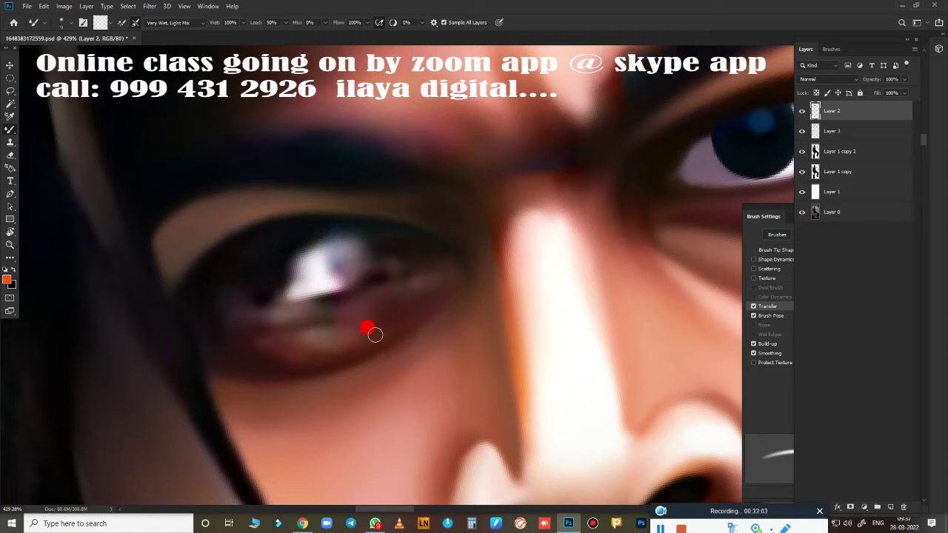
Draw a Pen path from beside the eye, curving along the lid to its far left end.
{"action": "key", "text": "p"}
{"action": "scroll", "coordinate": [371, 333], "scroll_direction": "down", "scroll_amount": 10}
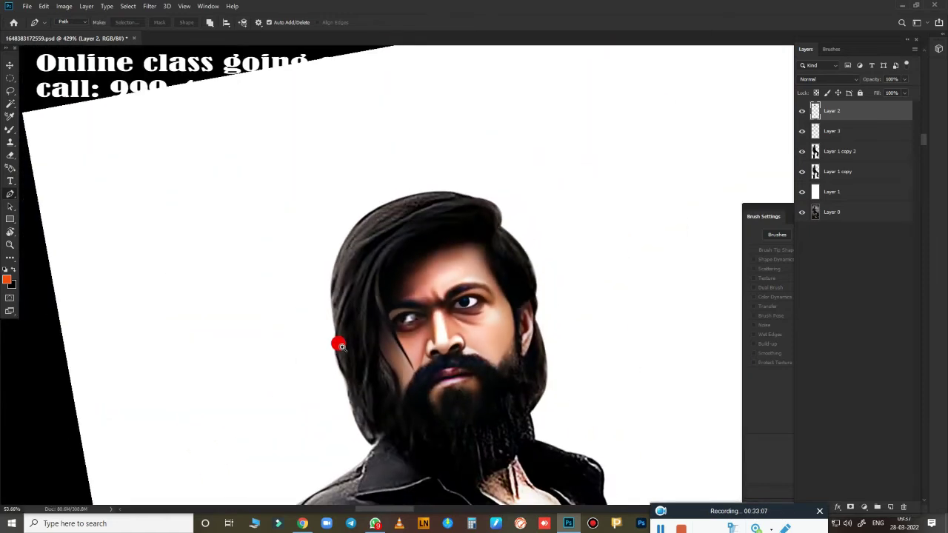
{"action": "scroll", "coordinate": [338, 345], "scroll_direction": "up", "scroll_amount": 5}
{"action": "scroll", "coordinate": [356, 331], "scroll_direction": "up", "scroll_amount": 2}
{"action": "left_click", "coordinate": [314, 305]}
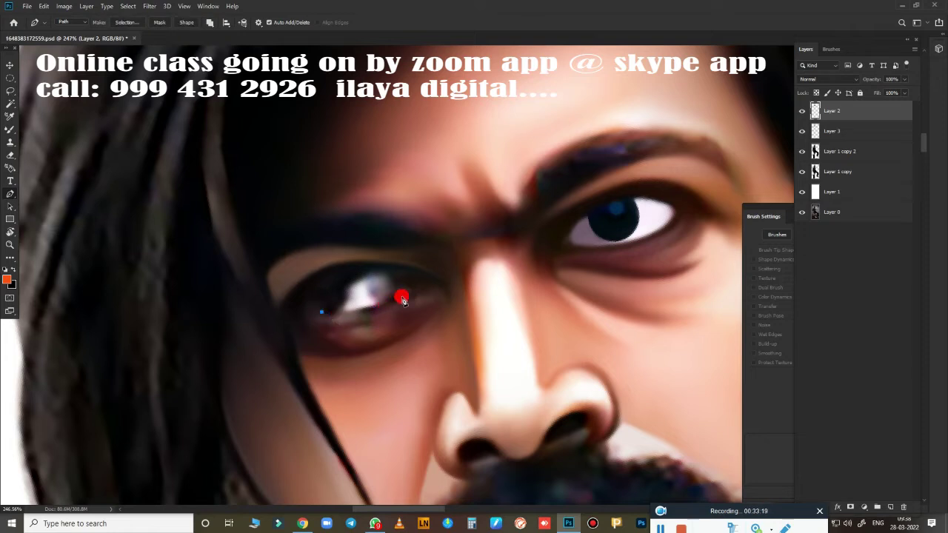
{"action": "left_click_drag", "start_coordinate": [399, 295], "coordinate": [421, 277]}
{"action": "scroll", "coordinate": [405, 319], "scroll_direction": "down", "scroll_amount": 5}
{"action": "scroll", "coordinate": [363, 328], "scroll_direction": "up", "scroll_amount": 6}
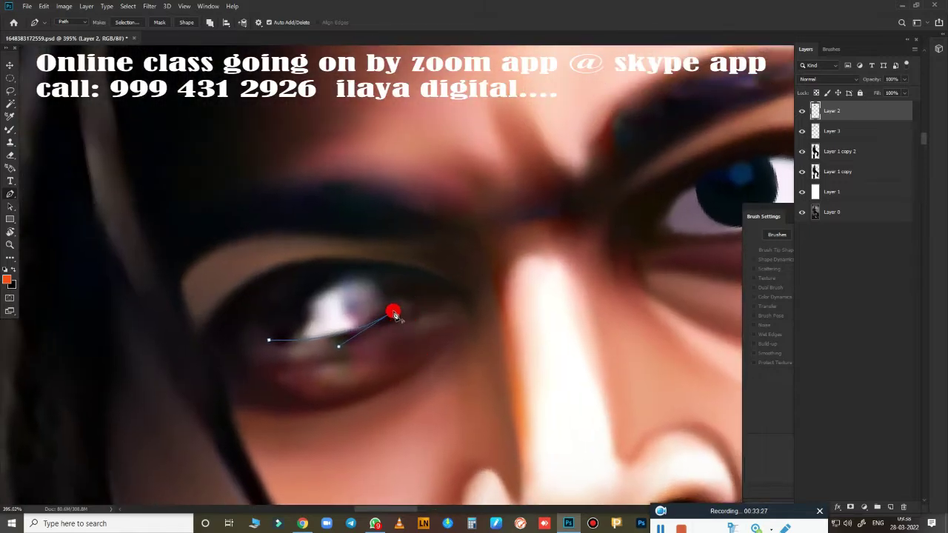
{"action": "scroll", "coordinate": [429, 332], "scroll_direction": "down", "scroll_amount": 5}
{"action": "scroll", "coordinate": [360, 338], "scroll_direction": "up", "scroll_amount": 6}
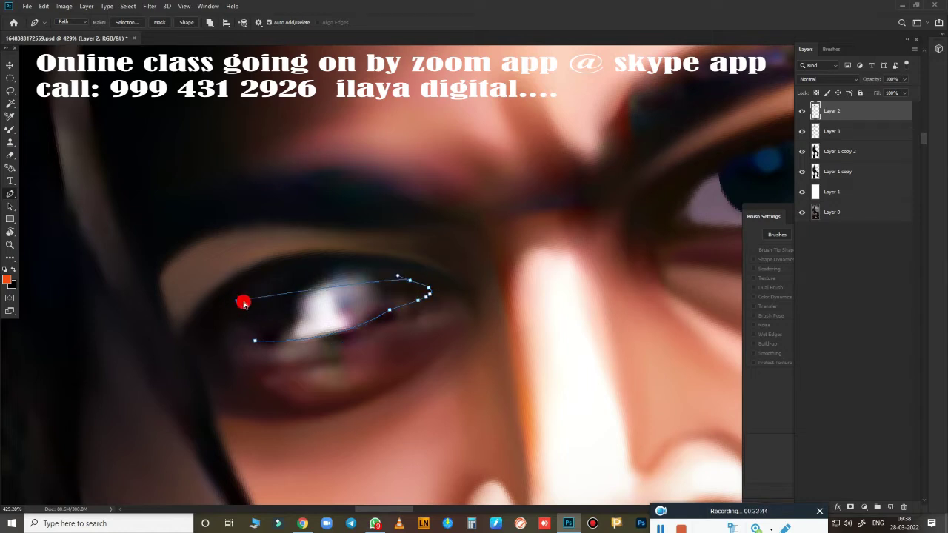
{"action": "left_click_drag", "start_coordinate": [241, 295], "coordinate": [150, 355]}
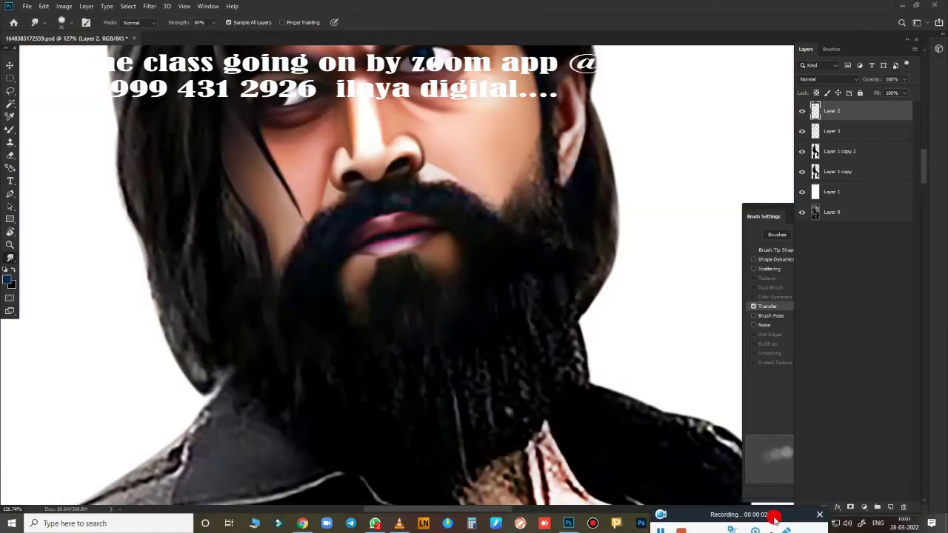
{"action": "left_click", "coordinate": [464, 326], "text": "ctrl"}
{"action": "scroll", "coordinate": [484, 321], "scroll_direction": "down", "scroll_amount": 2}
{"action": "scroll", "coordinate": [503, 321], "scroll_direction": "up", "scroll_amount": 3}
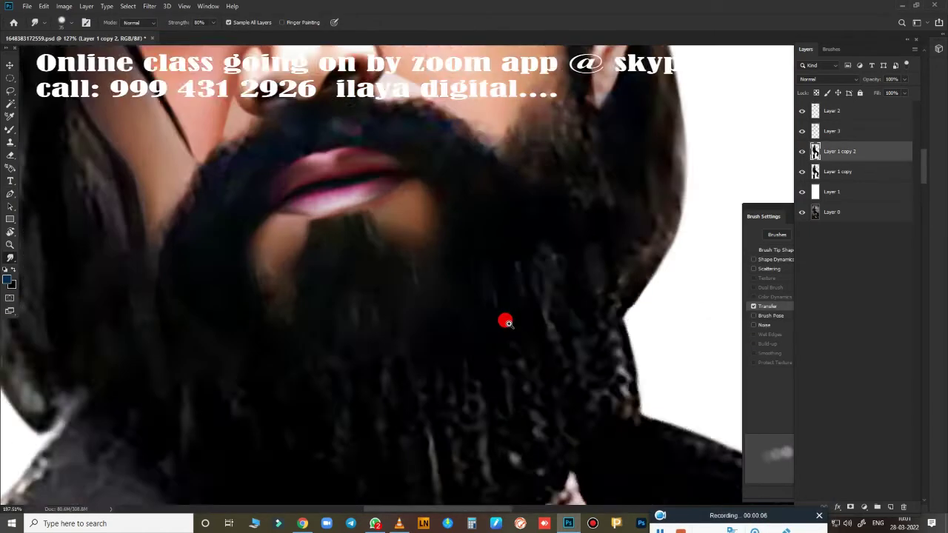
{"action": "scroll", "coordinate": [493, 324], "scroll_direction": "down", "scroll_amount": 2}
{"action": "scroll", "coordinate": [351, 327], "scroll_direction": "up", "scroll_amount": 1}
{"action": "key", "text": "e"}
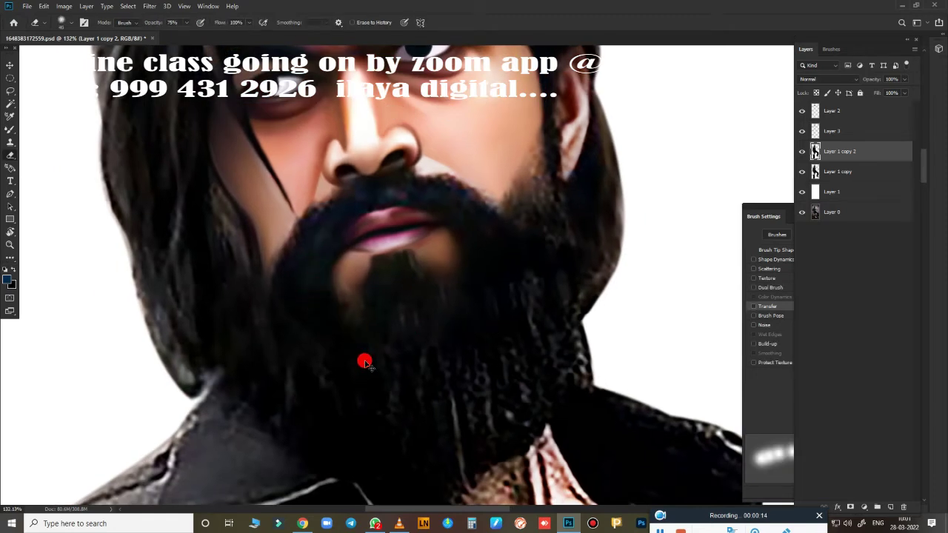
{"action": "key", "text": "alt+period"}
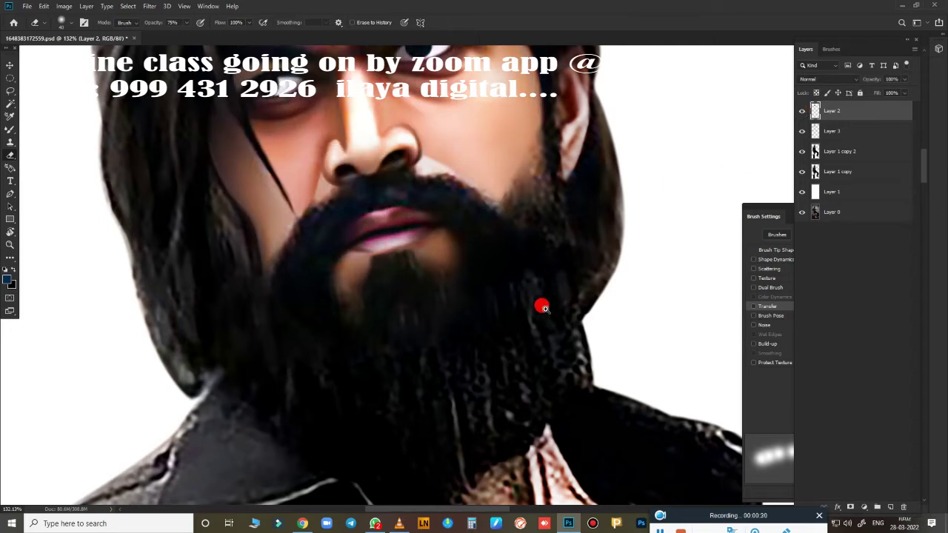
{"action": "scroll", "coordinate": [543, 306], "scroll_direction": "down", "scroll_amount": 3}
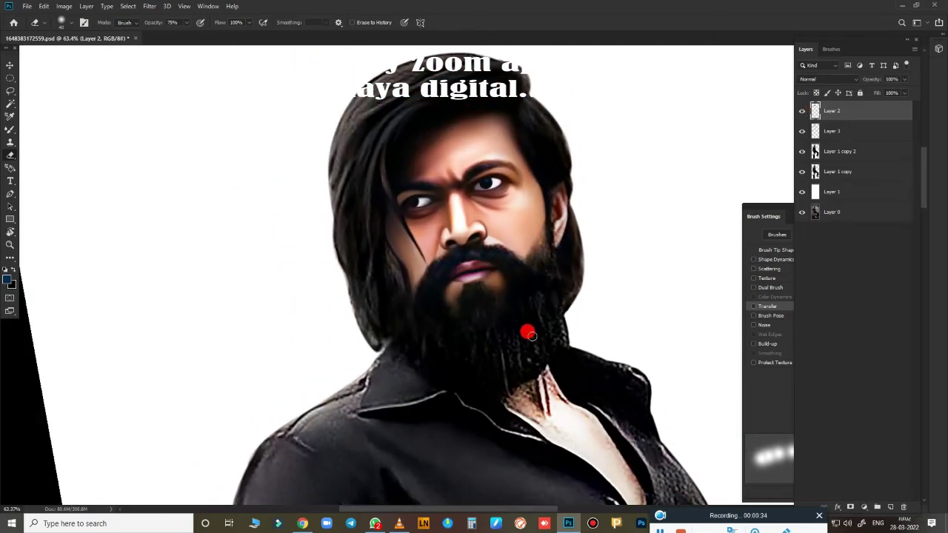
{"action": "scroll", "coordinate": [555, 255], "scroll_direction": "up", "scroll_amount": 3}
Smudge the ear's edges, its rim and the hair strands beside it.
{"action": "scroll", "coordinate": [518, 296], "scroll_direction": "up", "scroll_amount": 2}
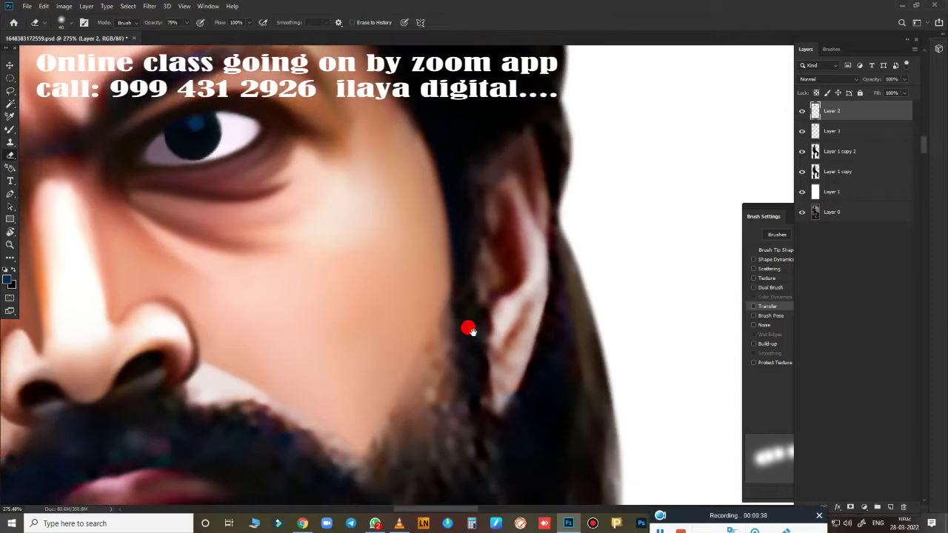
{"action": "scroll", "coordinate": [408, 370], "scroll_direction": "up", "scroll_amount": 2}
{"action": "key", "text": "r"}
{"action": "left_click_drag", "start_coordinate": [379, 297], "coordinate": [427, 331]}
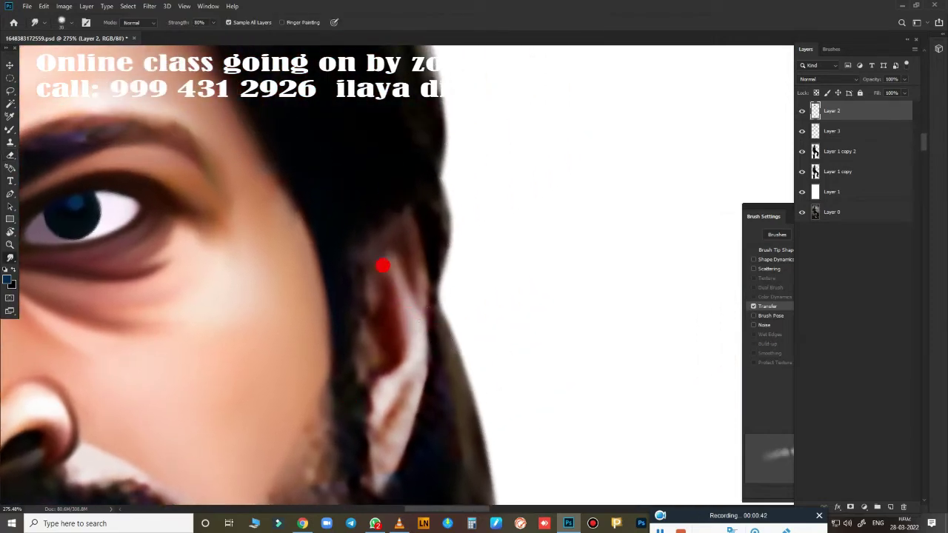
{"action": "mouse_move", "coordinate": [375, 229]}
{"action": "left_mouse_down"}
{"action": "mouse_move", "coordinate": [356, 227]}
{"action": "mouse_move", "coordinate": [350, 264]}
{"action": "mouse_move", "coordinate": [405, 205]}
{"action": "left_mouse_up"}
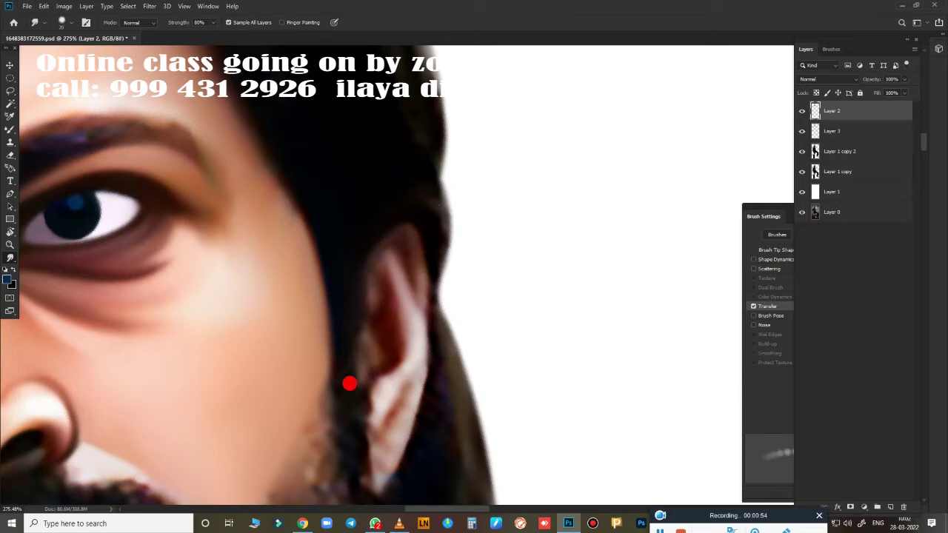
{"action": "mouse_move", "coordinate": [349, 383]}
{"action": "left_mouse_down"}
{"action": "mouse_move", "coordinate": [372, 271]}
{"action": "mouse_move", "coordinate": [394, 351]}
{"action": "mouse_move", "coordinate": [376, 342]}
{"action": "mouse_move", "coordinate": [379, 407]}
{"action": "mouse_move", "coordinate": [403, 320]}
{"action": "mouse_move", "coordinate": [382, 263]}
{"action": "mouse_move", "coordinate": [408, 254]}
{"action": "mouse_move", "coordinate": [392, 421]}
{"action": "mouse_move", "coordinate": [405, 199]}
{"action": "left_mouse_up"}
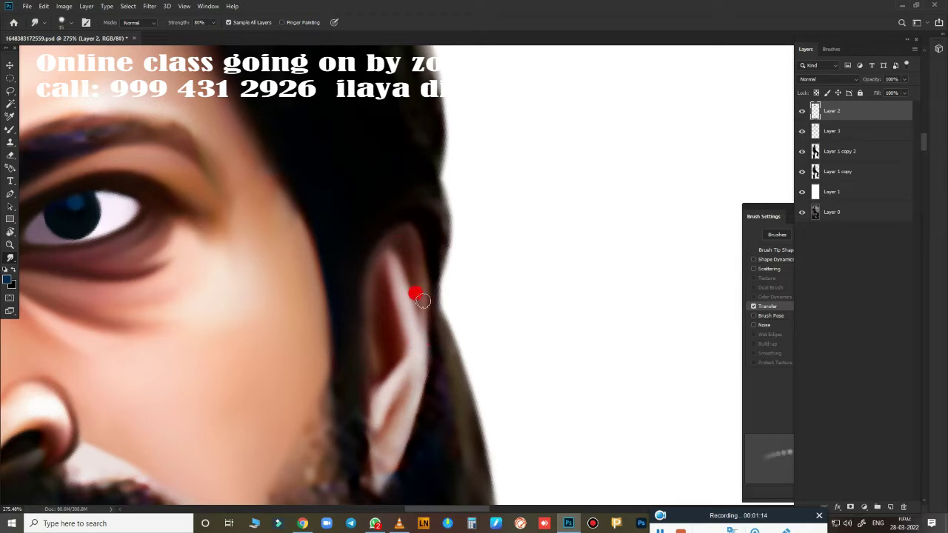
{"action": "left_click_drag", "start_coordinate": [422, 300], "coordinate": [383, 261]}
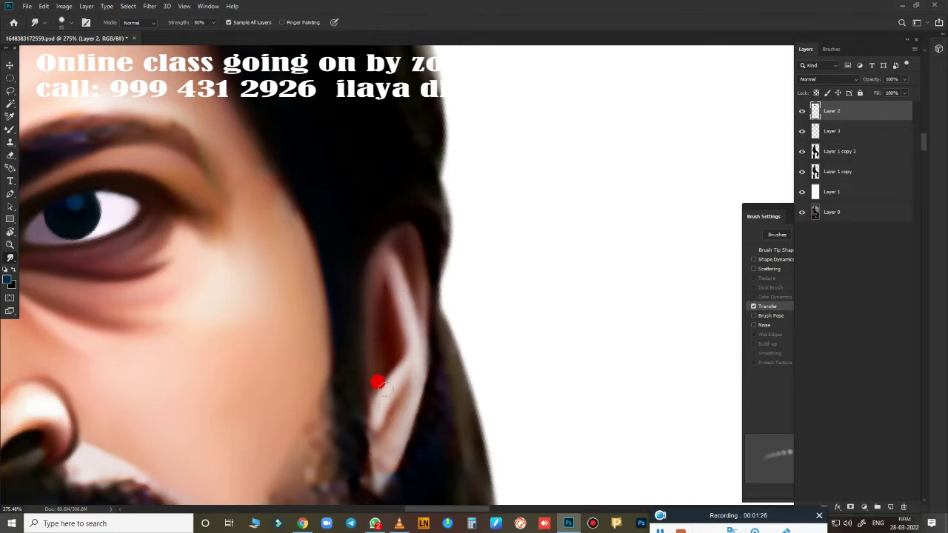
Pull the ear's lower edge down and blend it into the beard.
{"action": "scroll", "coordinate": [402, 303], "scroll_direction": "down", "scroll_amount": 2}
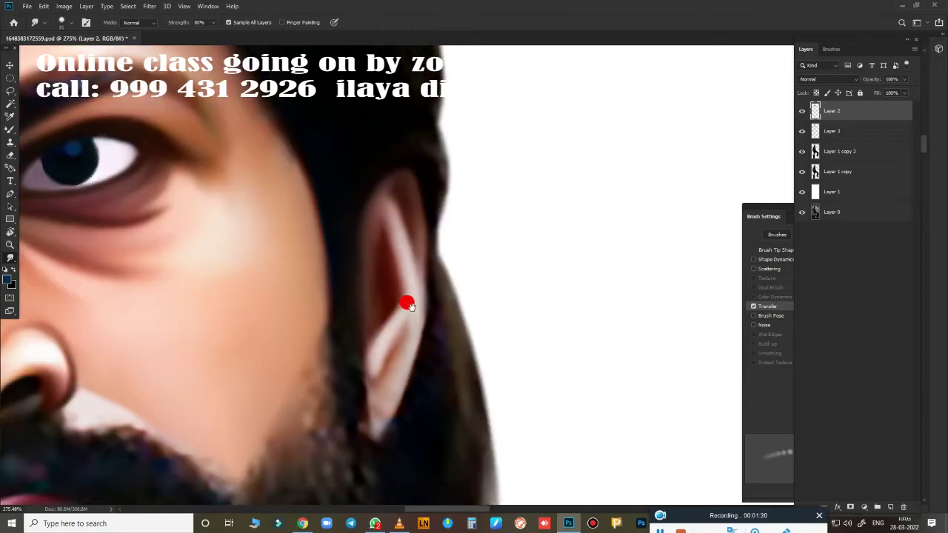
{"action": "scroll", "coordinate": [396, 300], "scroll_direction": "down", "scroll_amount": 2}
{"action": "left_click_drag", "start_coordinate": [399, 282], "coordinate": [382, 344]}
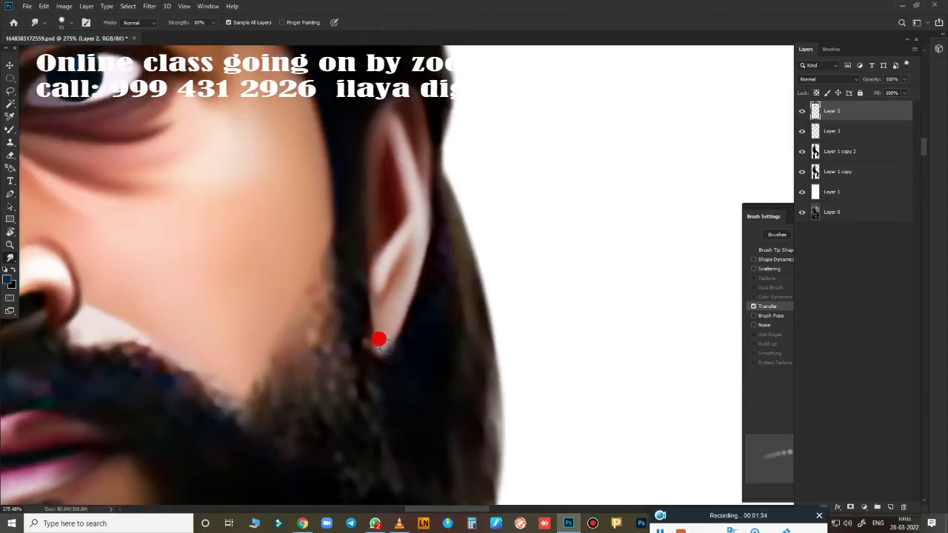
{"action": "mouse_move", "coordinate": [370, 310]}
{"action": "left_mouse_down"}
{"action": "mouse_move", "coordinate": [370, 349]}
{"action": "mouse_move", "coordinate": [352, 270]}
{"action": "left_mouse_up"}
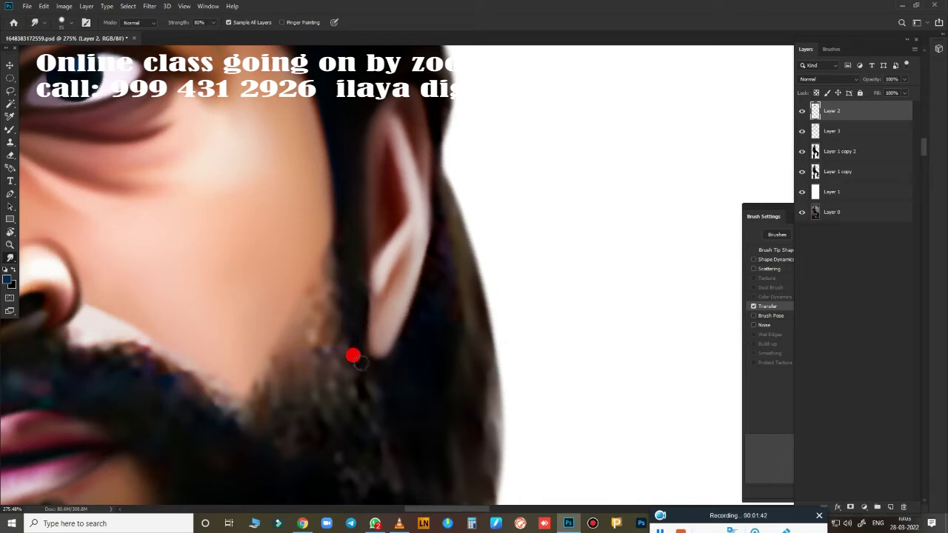
{"action": "scroll", "coordinate": [417, 292], "scroll_direction": "down", "scroll_amount": 5}
Push the white collar edge outward and smooth its brown texture into tan.
{"action": "scroll", "coordinate": [368, 413], "scroll_direction": "up", "scroll_amount": 3}
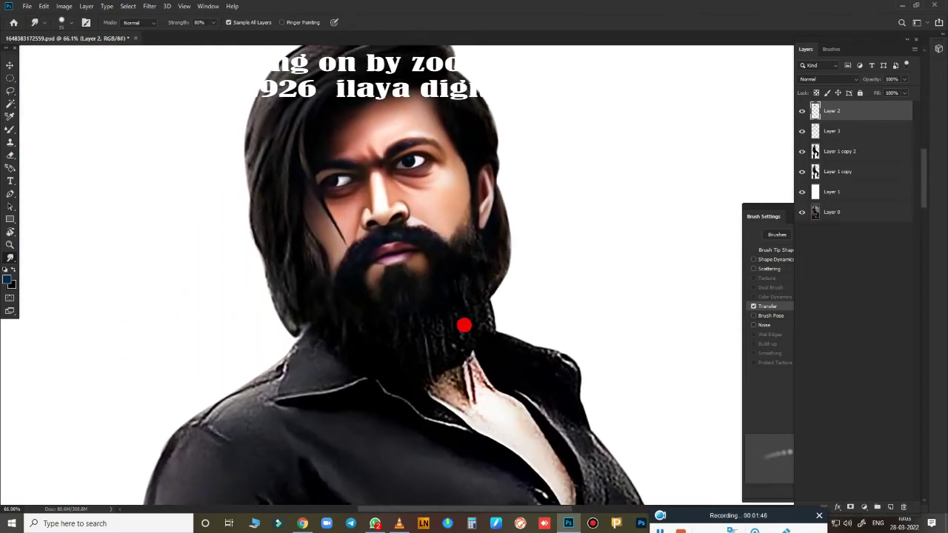
{"action": "scroll", "coordinate": [464, 323], "scroll_direction": "up", "scroll_amount": 2}
{"action": "left_click_drag", "start_coordinate": [451, 285], "coordinate": [484, 338]}
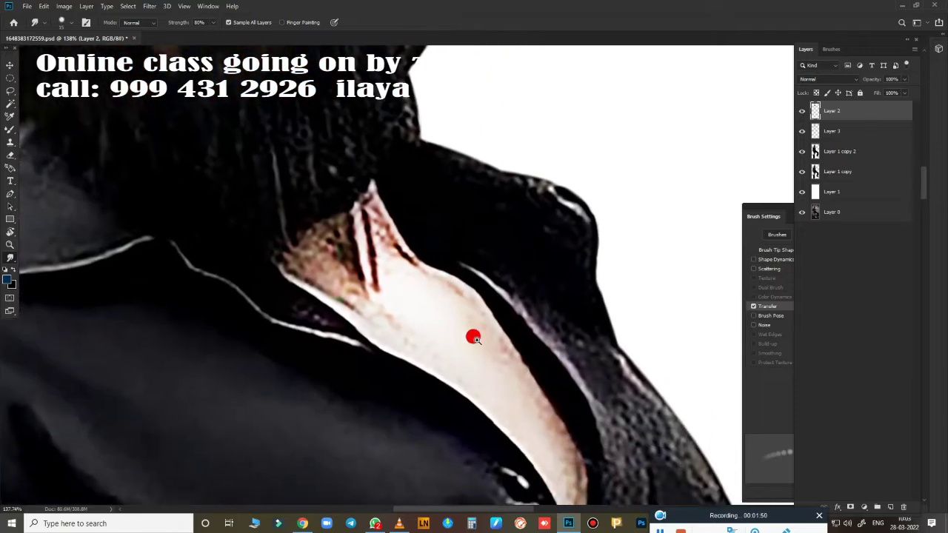
{"action": "scroll", "coordinate": [473, 338], "scroll_direction": "down", "scroll_amount": 2}
{"action": "scroll", "coordinate": [455, 268], "scroll_direction": "up", "scroll_amount": 2}
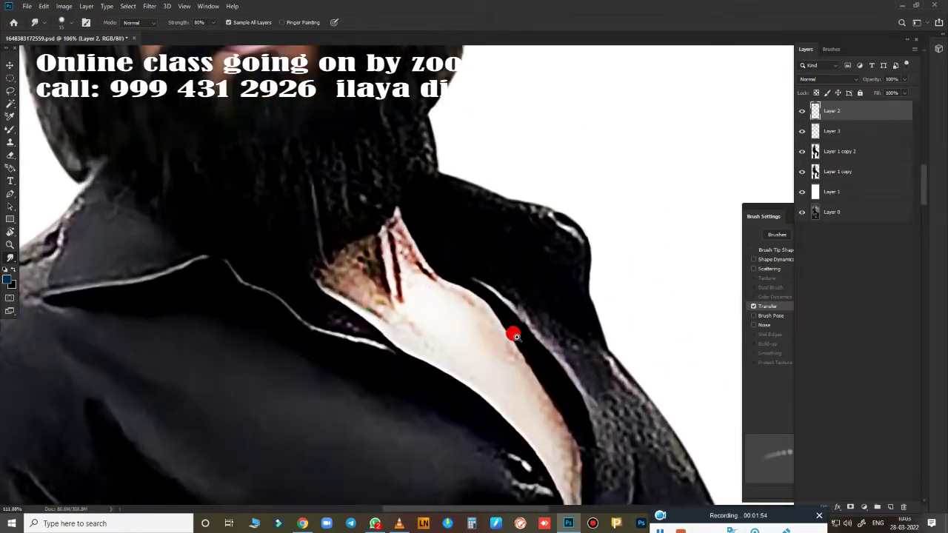
{"action": "mouse_move", "coordinate": [396, 268]}
{"action": "left_mouse_down"}
{"action": "mouse_move", "coordinate": [341, 214]}
{"action": "mouse_move", "coordinate": [293, 262]}
{"action": "mouse_move", "coordinate": [254, 249]}
{"action": "mouse_move", "coordinate": [261, 228]}
{"action": "mouse_move", "coordinate": [231, 233]}
{"action": "mouse_move", "coordinate": [245, 220]}
{"action": "mouse_move", "coordinate": [241, 239]}
{"action": "mouse_move", "coordinate": [257, 215]}
{"action": "mouse_move", "coordinate": [318, 292]}
{"action": "mouse_move", "coordinate": [271, 209]}
{"action": "mouse_move", "coordinate": [318, 244]}
{"action": "mouse_move", "coordinate": [303, 204]}
{"action": "mouse_move", "coordinate": [317, 182]}
{"action": "mouse_move", "coordinate": [302, 193]}
{"action": "mouse_move", "coordinate": [317, 258]}
{"action": "mouse_move", "coordinate": [281, 239]}
{"action": "mouse_move", "coordinate": [330, 301]}
{"action": "mouse_move", "coordinate": [317, 226]}
{"action": "mouse_move", "coordinate": [260, 220]}
{"action": "mouse_move", "coordinate": [305, 220]}
{"action": "mouse_move", "coordinate": [427, 349]}
{"action": "mouse_move", "coordinate": [367, 276]}
{"action": "mouse_move", "coordinate": [313, 180]}
{"action": "mouse_move", "coordinate": [340, 144]}
{"action": "mouse_move", "coordinate": [221, 213]}
{"action": "mouse_move", "coordinate": [213, 205]}
{"action": "mouse_move", "coordinate": [233, 182]}
{"action": "mouse_move", "coordinate": [251, 201]}
{"action": "left_mouse_up"}
Soften the collar tip's dark edge and brighten its inner white edge.
{"action": "mouse_move", "coordinate": [328, 151]}
{"action": "left_mouse_down"}
{"action": "mouse_move", "coordinate": [351, 203]}
{"action": "mouse_move", "coordinate": [330, 158]}
{"action": "mouse_move", "coordinate": [190, 226]}
{"action": "mouse_move", "coordinate": [351, 199]}
{"action": "mouse_move", "coordinate": [361, 212]}
{"action": "mouse_move", "coordinate": [342, 215]}
{"action": "mouse_move", "coordinate": [383, 292]}
{"action": "mouse_move", "coordinate": [419, 334]}
{"action": "mouse_move", "coordinate": [431, 274]}
{"action": "mouse_move", "coordinate": [452, 262]}
{"action": "mouse_move", "coordinate": [455, 281]}
{"action": "mouse_move", "coordinate": [564, 425]}
{"action": "mouse_move", "coordinate": [423, 186]}
{"action": "mouse_move", "coordinate": [423, 155]}
{"action": "mouse_move", "coordinate": [464, 279]}
{"action": "mouse_move", "coordinate": [482, 261]}
{"action": "mouse_move", "coordinate": [533, 375]}
{"action": "mouse_move", "coordinate": [556, 209]}
{"action": "mouse_move", "coordinate": [484, 153]}
{"action": "mouse_move", "coordinate": [517, 187]}
{"action": "mouse_move", "coordinate": [514, 317]}
{"action": "mouse_move", "coordinate": [532, 414]}
{"action": "left_mouse_up"}
{"action": "mouse_move", "coordinate": [502, 330]}
{"action": "left_mouse_down"}
{"action": "mouse_move", "coordinate": [497, 267]}
{"action": "mouse_move", "coordinate": [556, 320]}
{"action": "left_mouse_up"}
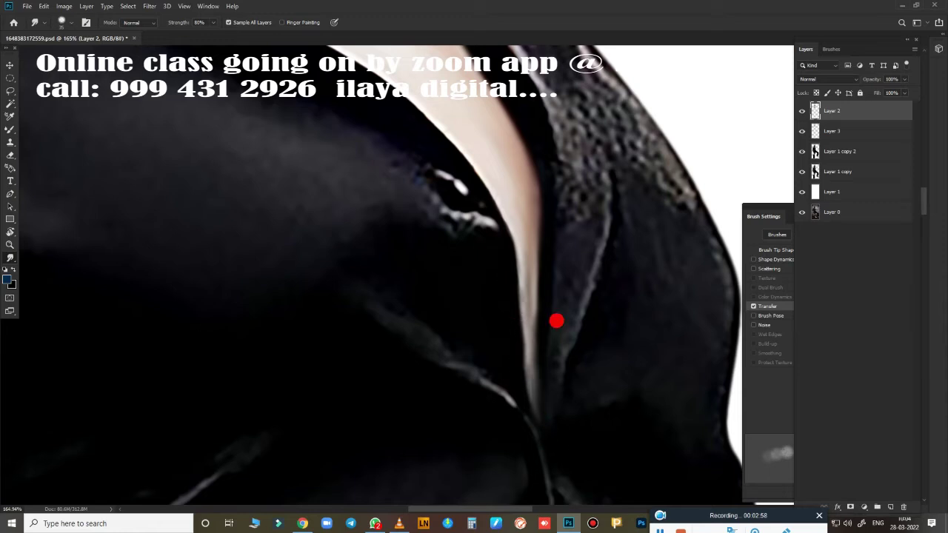
{"action": "left_click_drag", "start_coordinate": [511, 227], "coordinate": [527, 368]}
{"action": "scroll", "coordinate": [556, 326], "scroll_direction": "down", "scroll_amount": 3}
Smooth the upper neck skin and push the dark chin and jacket tones into it.
{"action": "scroll", "coordinate": [579, 313], "scroll_direction": "down", "scroll_amount": 2}
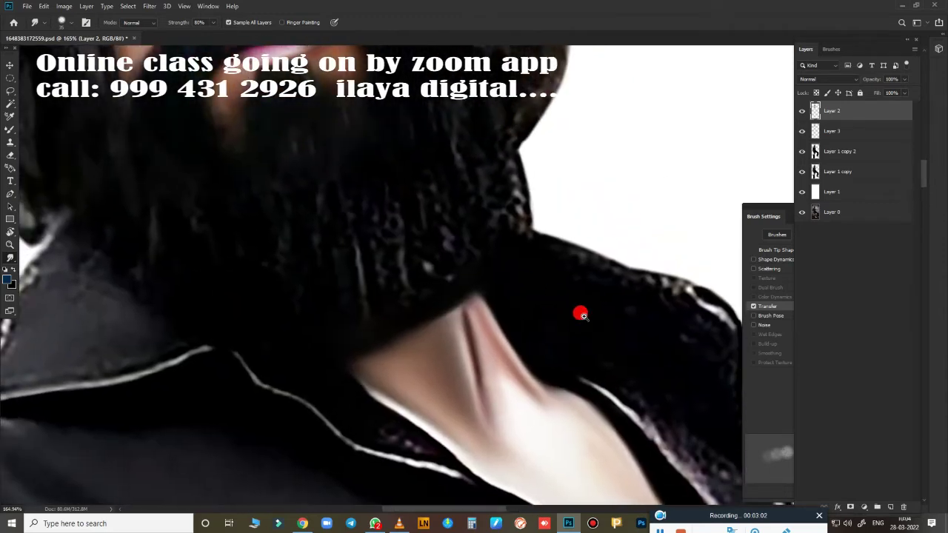
{"action": "scroll", "coordinate": [536, 153], "scroll_direction": "down", "scroll_amount": 1}
{"action": "scroll", "coordinate": [536, 153], "scroll_direction": "up", "scroll_amount": 3}
{"action": "scroll", "coordinate": [545, 271], "scroll_direction": "up", "scroll_amount": 3}
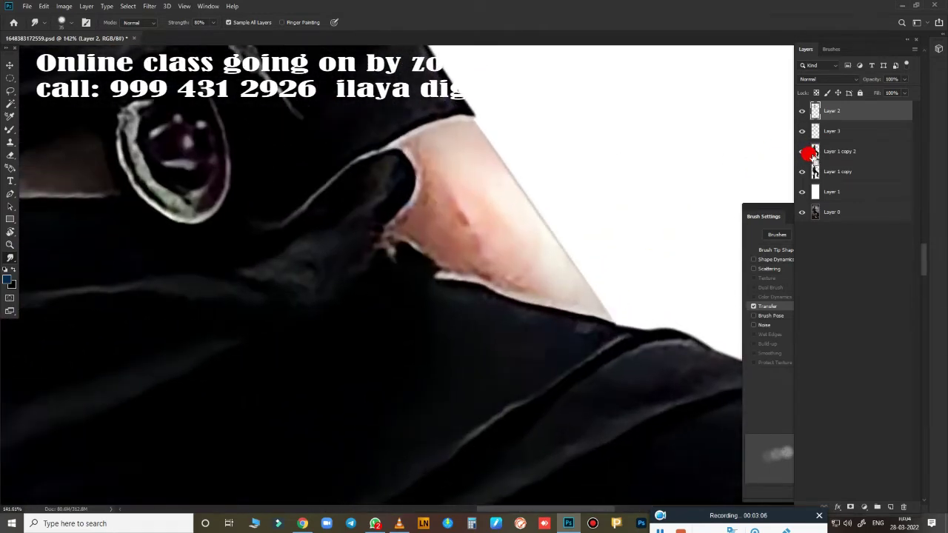
{"action": "mouse_move", "coordinate": [509, 247]}
{"action": "left_mouse_down"}
{"action": "mouse_move", "coordinate": [434, 156]}
{"action": "mouse_move", "coordinate": [397, 131]}
{"action": "mouse_move", "coordinate": [470, 95]}
{"action": "mouse_move", "coordinate": [408, 145]}
{"action": "mouse_move", "coordinate": [390, 205]}
{"action": "mouse_move", "coordinate": [400, 216]}
{"action": "mouse_move", "coordinate": [387, 205]}
{"action": "mouse_move", "coordinate": [454, 260]}
{"action": "mouse_move", "coordinate": [442, 215]}
{"action": "mouse_move", "coordinate": [444, 155]}
{"action": "mouse_move", "coordinate": [407, 194]}
{"action": "mouse_move", "coordinate": [434, 159]}
{"action": "mouse_move", "coordinate": [450, 210]}
{"action": "mouse_move", "coordinate": [510, 172]}
{"action": "mouse_move", "coordinate": [463, 188]}
{"action": "mouse_move", "coordinate": [598, 266]}
{"action": "mouse_move", "coordinate": [452, 171]}
{"action": "mouse_move", "coordinate": [468, 90]}
{"action": "mouse_move", "coordinate": [422, 188]}
{"action": "mouse_move", "coordinate": [402, 205]}
{"action": "mouse_move", "coordinate": [474, 198]}
{"action": "mouse_move", "coordinate": [398, 191]}
{"action": "left_mouse_up"}
{"action": "mouse_move", "coordinate": [364, 266]}
{"action": "left_mouse_down"}
{"action": "mouse_move", "coordinate": [366, 242]}
{"action": "mouse_move", "coordinate": [511, 303]}
{"action": "mouse_move", "coordinate": [313, 204]}
{"action": "mouse_move", "coordinate": [349, 153]}
{"action": "mouse_move", "coordinate": [303, 214]}
{"action": "mouse_move", "coordinate": [292, 266]}
{"action": "mouse_move", "coordinate": [395, 196]}
{"action": "mouse_move", "coordinate": [356, 235]}
{"action": "mouse_move", "coordinate": [377, 247]}
{"action": "mouse_move", "coordinate": [354, 243]}
{"action": "mouse_move", "coordinate": [359, 268]}
{"action": "left_mouse_up"}
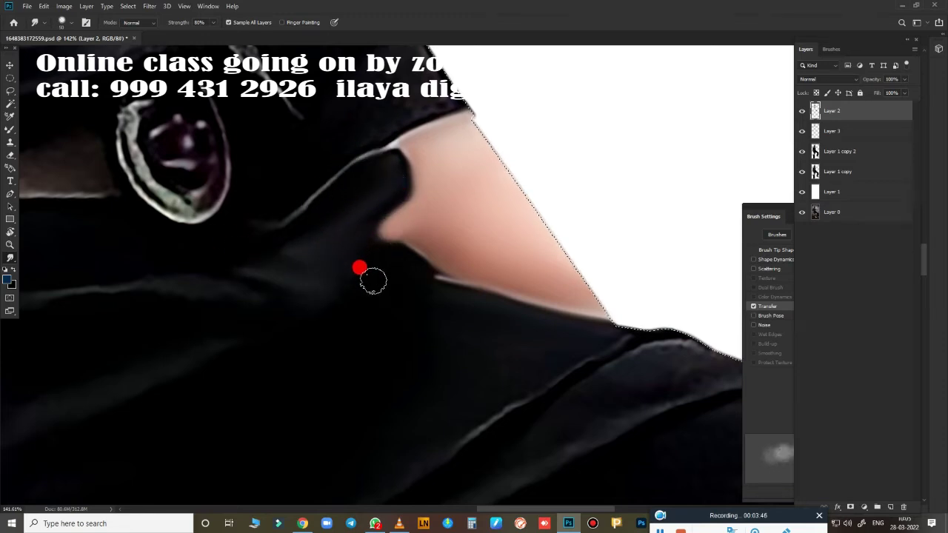
{"action": "left_click_drag", "start_coordinate": [348, 216], "coordinate": [395, 169]}
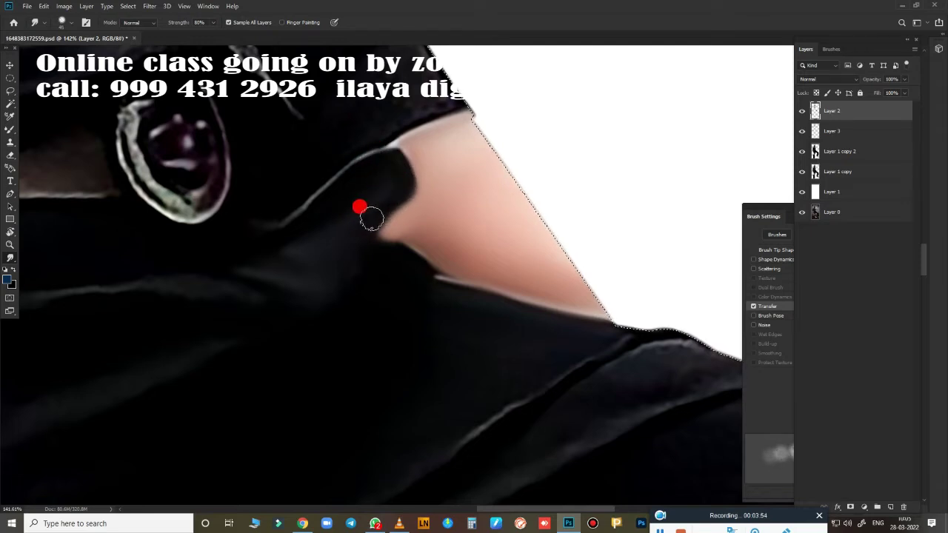
{"action": "mouse_move", "coordinate": [371, 218]}
{"action": "left_mouse_down"}
{"action": "mouse_move", "coordinate": [407, 211]}
{"action": "mouse_move", "coordinate": [352, 235]}
{"action": "mouse_move", "coordinate": [394, 252]}
{"action": "mouse_move", "coordinate": [335, 268]}
{"action": "mouse_move", "coordinate": [254, 229]}
{"action": "mouse_move", "coordinate": [370, 159]}
{"action": "mouse_move", "coordinate": [252, 229]}
{"action": "mouse_move", "coordinate": [370, 157]}
{"action": "mouse_move", "coordinate": [230, 230]}
{"action": "mouse_move", "coordinate": [229, 286]}
{"action": "mouse_move", "coordinate": [69, 286]}
{"action": "mouse_move", "coordinate": [430, 351]}
{"action": "mouse_move", "coordinate": [461, 282]}
{"action": "mouse_move", "coordinate": [488, 281]}
{"action": "mouse_move", "coordinate": [543, 307]}
{"action": "mouse_move", "coordinate": [338, 234]}
{"action": "mouse_move", "coordinate": [423, 326]}
{"action": "mouse_move", "coordinate": [529, 341]}
{"action": "left_mouse_up"}
Smudge the elbow, both forearm edges and the skin down to the wrist and hand.
{"action": "scroll", "coordinate": [411, 388], "scroll_direction": "up", "scroll_amount": 2}
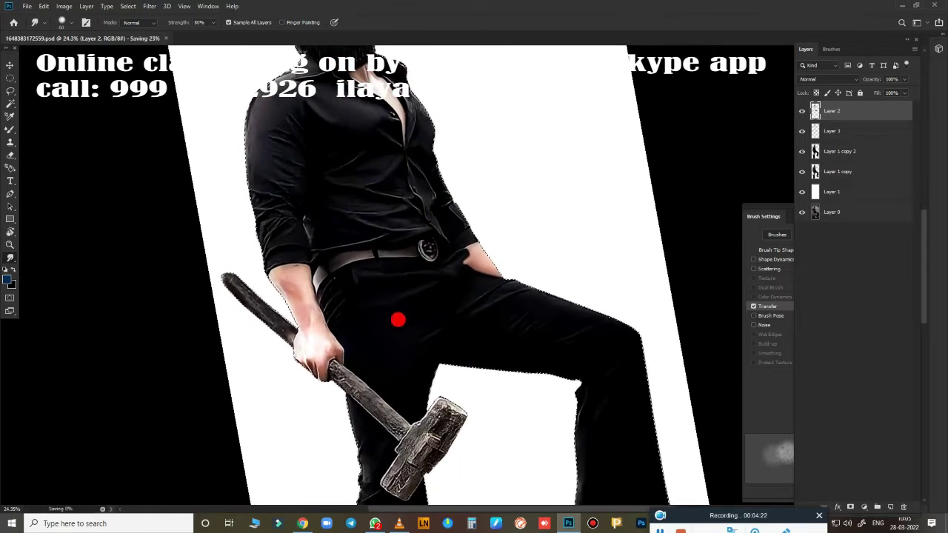
{"action": "scroll", "coordinate": [400, 320], "scroll_direction": "up", "scroll_amount": 2}
{"action": "scroll", "coordinate": [399, 321], "scroll_direction": "up", "scroll_amount": 2}
{"action": "scroll", "coordinate": [659, 296], "scroll_direction": "up", "scroll_amount": 2}
{"action": "scroll", "coordinate": [427, 277], "scroll_direction": "up", "scroll_amount": 1}
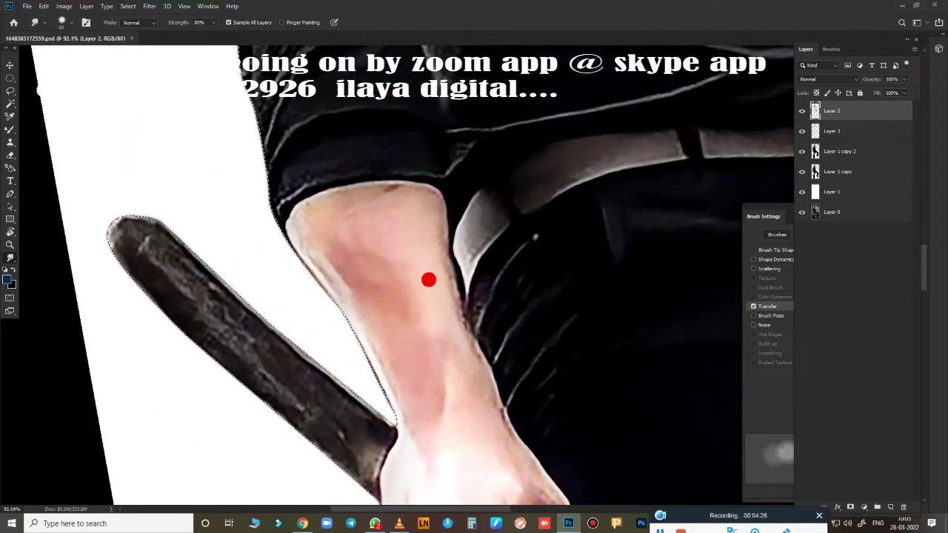
{"action": "mouse_move", "coordinate": [330, 191]}
{"action": "left_mouse_down"}
{"action": "mouse_move", "coordinate": [324, 265]}
{"action": "mouse_move", "coordinate": [353, 244]}
{"action": "mouse_move", "coordinate": [380, 188]}
{"action": "mouse_move", "coordinate": [363, 180]}
{"action": "mouse_move", "coordinate": [397, 192]}
{"action": "mouse_move", "coordinate": [429, 247]}
{"action": "mouse_move", "coordinate": [436, 305]}
{"action": "left_mouse_up"}
{"action": "mouse_move", "coordinate": [467, 210]}
{"action": "left_mouse_down"}
{"action": "mouse_move", "coordinate": [444, 359]}
{"action": "mouse_move", "coordinate": [370, 328]}
{"action": "mouse_move", "coordinate": [323, 239]}
{"action": "mouse_move", "coordinate": [299, 264]}
{"action": "mouse_move", "coordinate": [406, 353]}
{"action": "mouse_move", "coordinate": [402, 370]}
{"action": "left_mouse_up"}
{"action": "scroll", "coordinate": [440, 314], "scroll_direction": "down", "scroll_amount": 5}
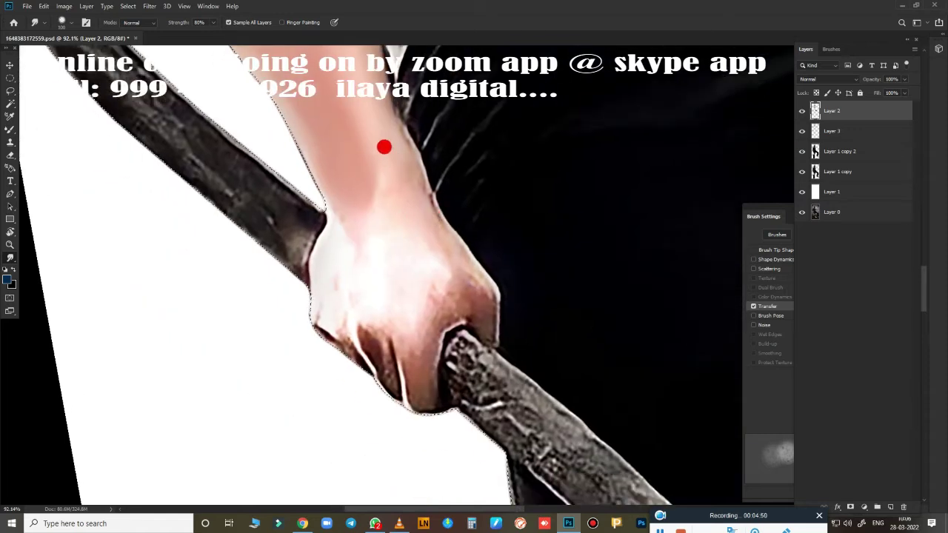
{"action": "mouse_move", "coordinate": [403, 167]}
{"action": "left_mouse_down"}
{"action": "mouse_move", "coordinate": [459, 259]}
{"action": "mouse_move", "coordinate": [442, 254]}
{"action": "mouse_move", "coordinate": [476, 296]}
{"action": "mouse_move", "coordinate": [480, 328]}
{"action": "mouse_move", "coordinate": [469, 315]}
{"action": "mouse_move", "coordinate": [441, 317]}
{"action": "mouse_move", "coordinate": [409, 347]}
{"action": "mouse_move", "coordinate": [416, 402]}
{"action": "mouse_move", "coordinate": [429, 394]}
{"action": "mouse_move", "coordinate": [435, 368]}
{"action": "mouse_move", "coordinate": [365, 323]}
{"action": "mouse_move", "coordinate": [388, 381]}
{"action": "mouse_move", "coordinate": [314, 334]}
{"action": "mouse_move", "coordinate": [323, 277]}
{"action": "mouse_move", "coordinate": [313, 161]}
{"action": "mouse_move", "coordinate": [337, 215]}
{"action": "mouse_move", "coordinate": [356, 171]}
{"action": "mouse_move", "coordinate": [423, 260]}
{"action": "mouse_move", "coordinate": [389, 294]}
{"action": "mouse_move", "coordinate": [358, 300]}
{"action": "mouse_move", "coordinate": [320, 281]}
{"action": "mouse_move", "coordinate": [385, 249]}
{"action": "mouse_move", "coordinate": [412, 254]}
{"action": "mouse_move", "coordinate": [357, 245]}
{"action": "mouse_move", "coordinate": [322, 171]}
{"action": "mouse_move", "coordinate": [301, 150]}
{"action": "mouse_move", "coordinate": [322, 112]}
{"action": "mouse_move", "coordinate": [324, 296]}
{"action": "left_mouse_up"}
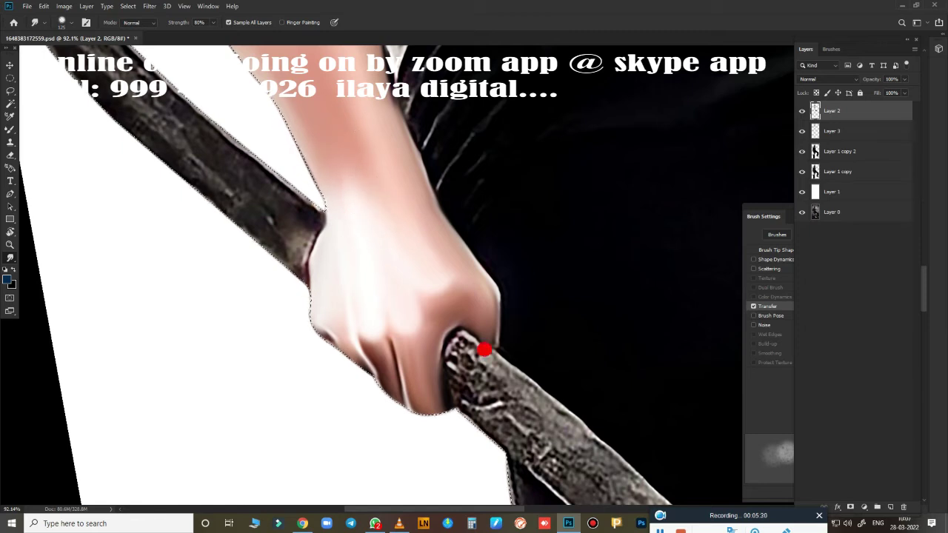
{"action": "scroll", "coordinate": [482, 349], "scroll_direction": "down", "scroll_amount": 5}
{"action": "mouse_move", "coordinate": [518, 268]}
{"action": "left_mouse_down"}
{"action": "mouse_move", "coordinate": [353, 42]}
{"action": "mouse_move", "coordinate": [432, 393]}
{"action": "left_mouse_up"}
Save the file, straighten the rotated view and fit the whole image in the window.
{"action": "key", "text": "ctrl+s"}
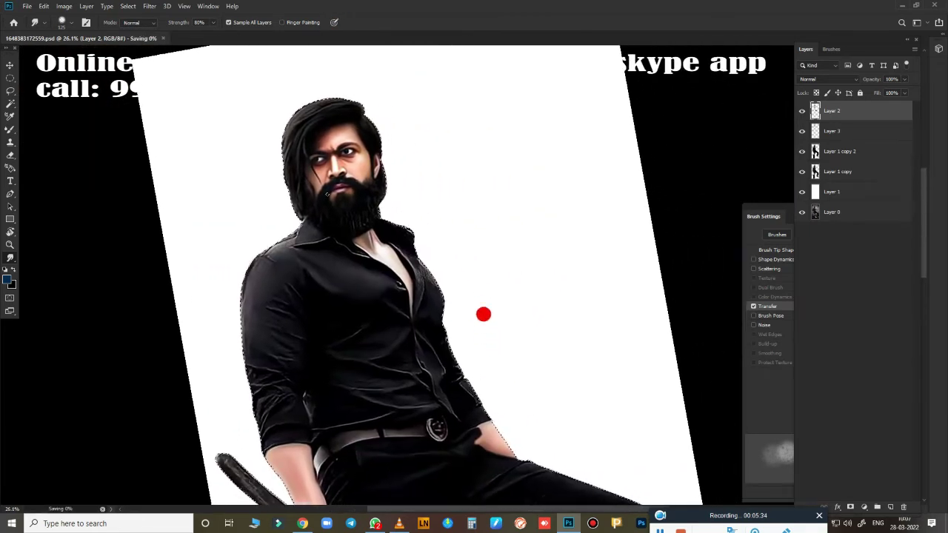
{"action": "key", "text": "Escape"}
{"action": "key", "text": "ctrl+0"}
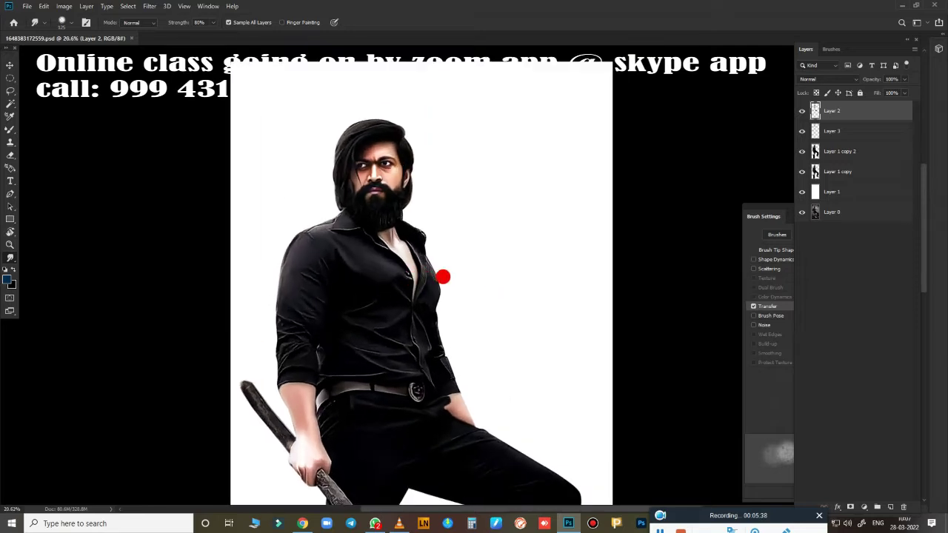
{"action": "scroll", "coordinate": [430, 205], "scroll_direction": "up", "scroll_amount": 5}
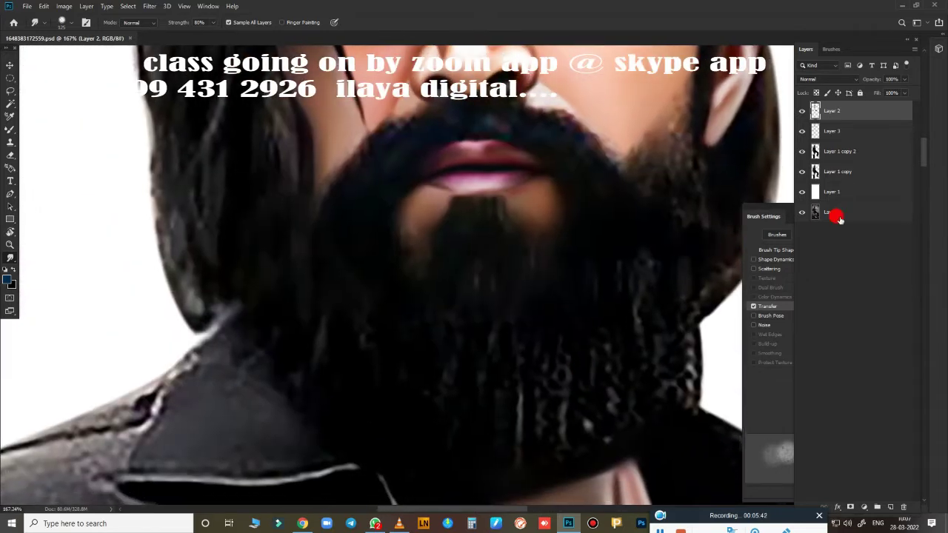
Add a new Layer 4, merge Layer 3 into Layer 2, and make Layer 4 active.
{"action": "left_click", "coordinate": [889, 506]}
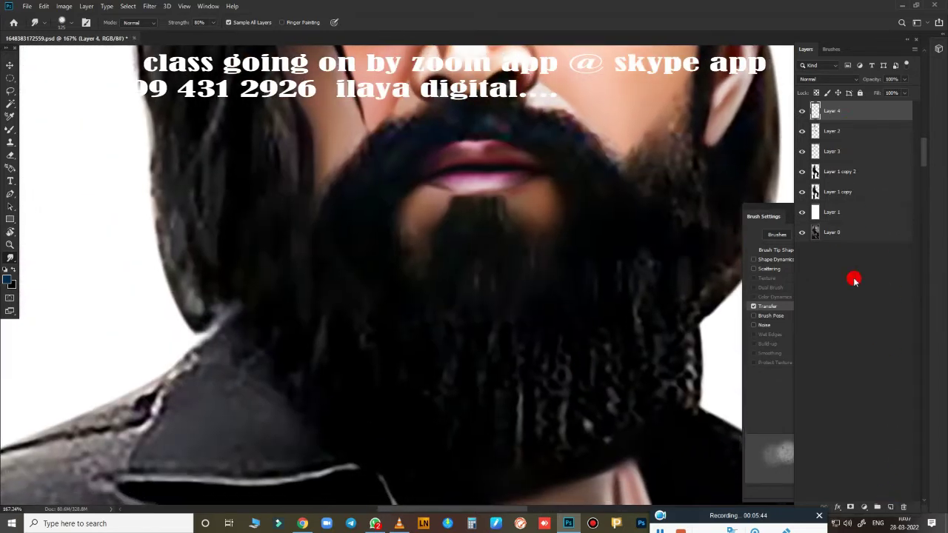
{"action": "left_click", "coordinate": [843, 133]}
{"action": "left_click", "coordinate": [848, 152], "text": "shift"}
{"action": "key", "text": "ctrl+e"}
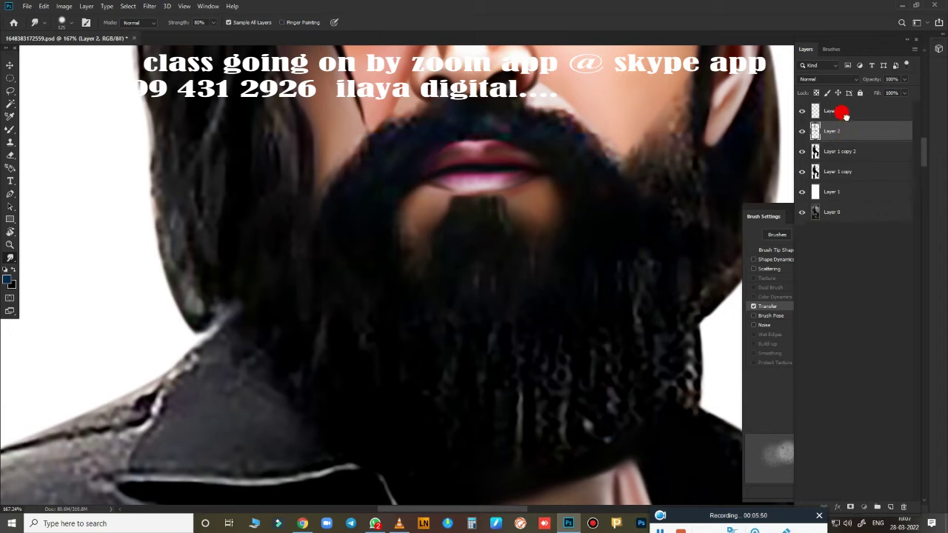
{"action": "left_click", "coordinate": [839, 112]}
{"action": "scroll", "coordinate": [507, 363], "scroll_direction": "up", "scroll_amount": 3}
{"action": "scroll", "coordinate": [508, 400], "scroll_direction": "up", "scroll_amount": 4}
Load the head-and-hair selection and smudge the hair up to its top and down its left edge.
{"action": "left_click", "coordinate": [815, 151], "text": "ctrl"}
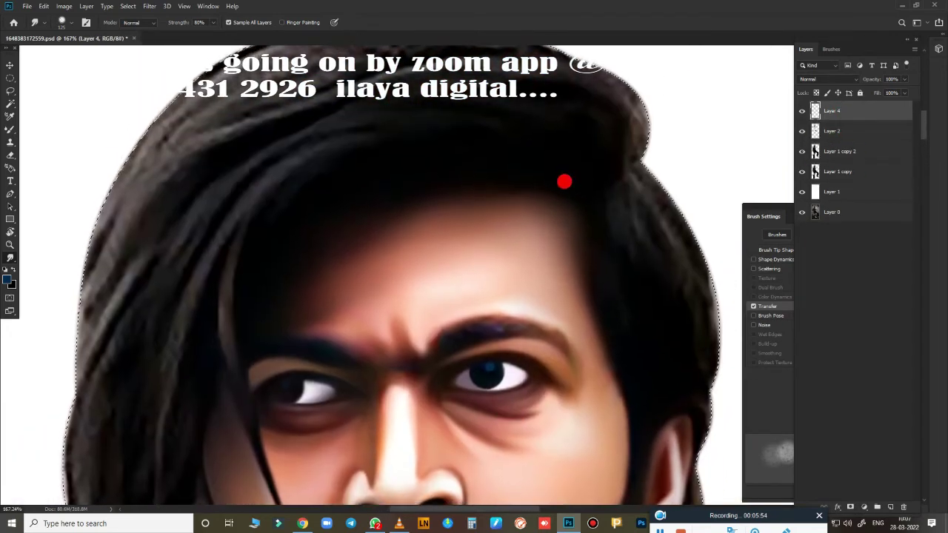
{"action": "scroll", "coordinate": [565, 179], "scroll_direction": "up", "scroll_amount": 1}
{"action": "scroll", "coordinate": [565, 180], "scroll_direction": "right", "scroll_amount": 1}
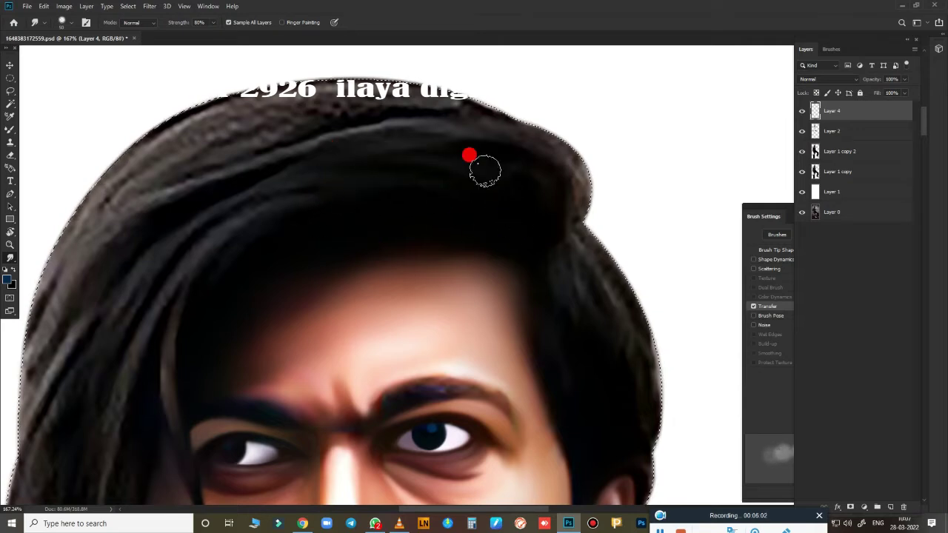
{"action": "mouse_move", "coordinate": [469, 155]}
{"action": "left_mouse_down"}
{"action": "mouse_move", "coordinate": [529, 144]}
{"action": "mouse_move", "coordinate": [447, 76]}
{"action": "left_mouse_up"}
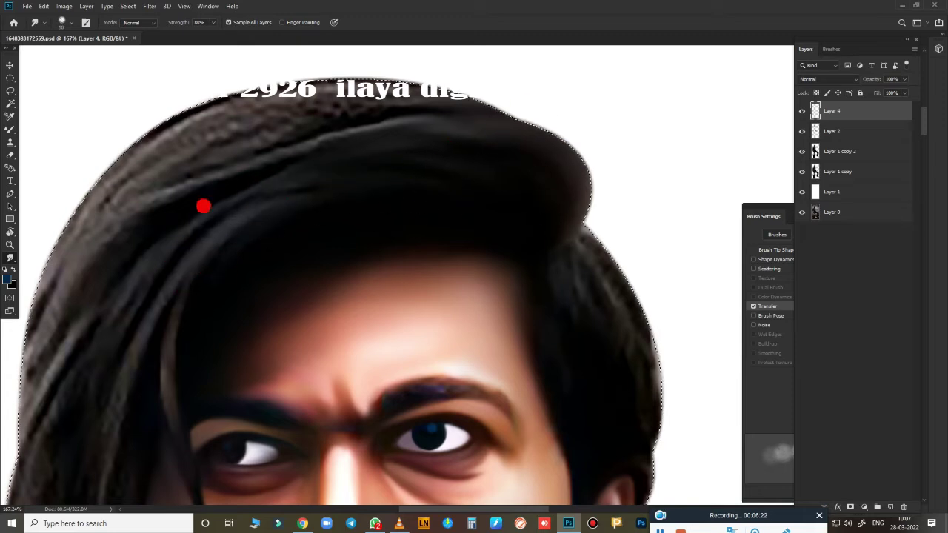
{"action": "left_click_drag", "start_coordinate": [203, 206], "coordinate": [296, 189]}
{"action": "left_click_drag", "start_coordinate": [317, 121], "coordinate": [18, 289]}
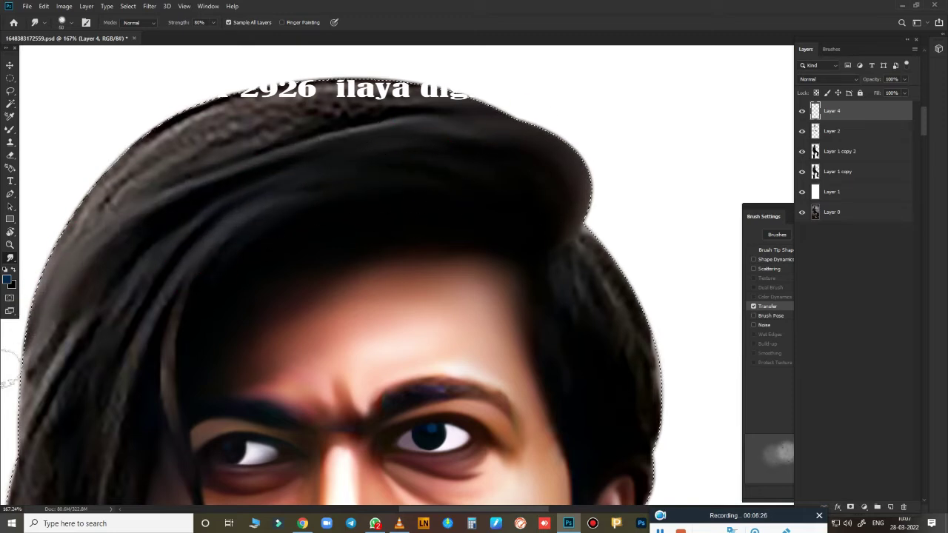
{"action": "left_click_drag", "start_coordinate": [63, 199], "coordinate": [192, 67]}
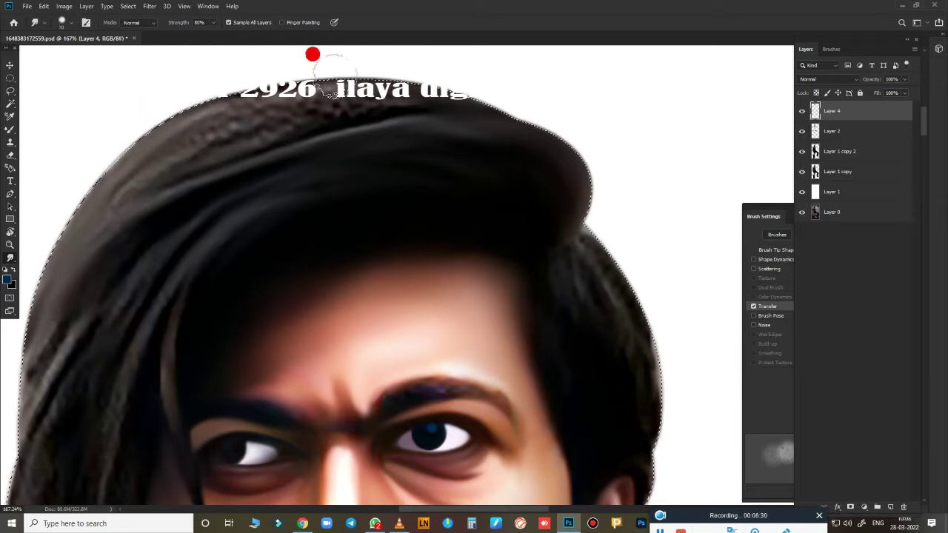
Smooth the top hair edge, clean its dark patch and blend the top shading leftward.
{"action": "left_click_drag", "start_coordinate": [313, 54], "coordinate": [283, 69]}
{"action": "mouse_move", "coordinate": [211, 107]}
{"action": "left_mouse_down"}
{"action": "mouse_move", "coordinate": [176, 123]}
{"action": "mouse_move", "coordinate": [412, 106]}
{"action": "mouse_move", "coordinate": [296, 131]}
{"action": "mouse_move", "coordinate": [423, 130]}
{"action": "mouse_move", "coordinate": [97, 233]}
{"action": "mouse_move", "coordinate": [256, 98]}
{"action": "left_mouse_up"}
{"action": "left_click_drag", "start_coordinate": [433, 180], "coordinate": [515, 132]}
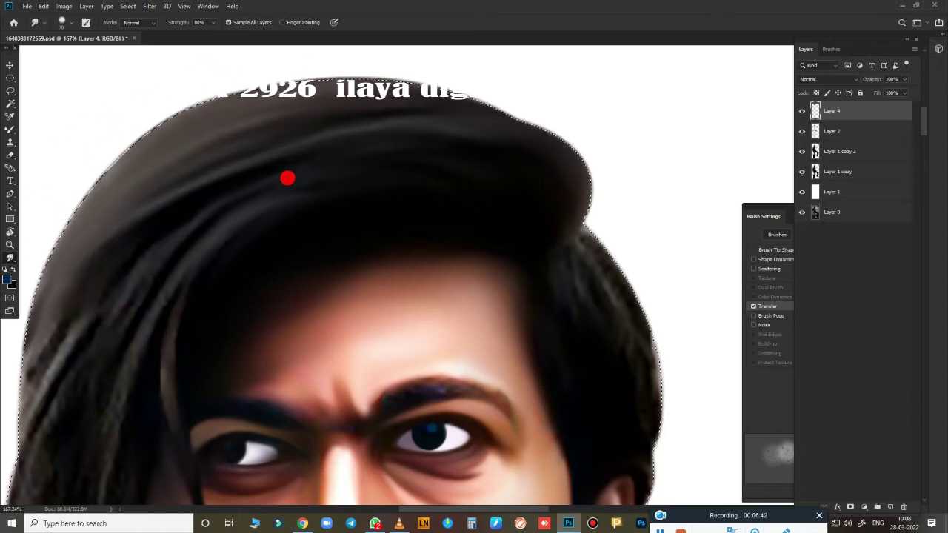
{"action": "left_click_drag", "start_coordinate": [417, 167], "coordinate": [261, 142]}
{"action": "scroll", "coordinate": [530, 234], "scroll_direction": "down", "scroll_amount": 2}
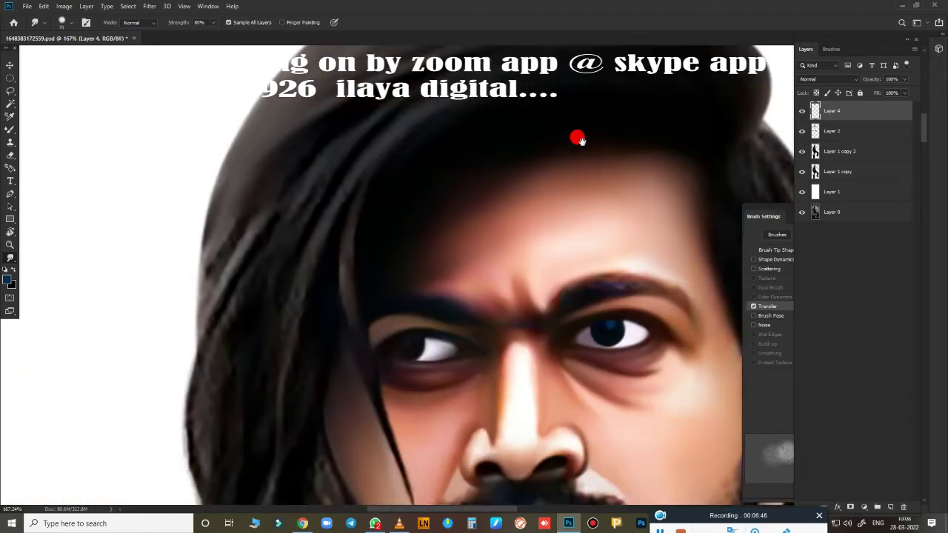
{"action": "scroll", "coordinate": [575, 137], "scroll_direction": "down", "scroll_amount": 2}
{"action": "scroll", "coordinate": [479, 200], "scroll_direction": "down", "scroll_amount": 1}
{"action": "scroll", "coordinate": [482, 209], "scroll_direction": "down", "scroll_amount": 2}
{"action": "mouse_move", "coordinate": [393, 143]}
{"action": "left_mouse_down"}
{"action": "mouse_move", "coordinate": [417, 134]}
{"action": "mouse_move", "coordinate": [386, 163]}
{"action": "left_mouse_up"}
{"action": "left_click_drag", "start_coordinate": [404, 129], "coordinate": [397, 142]}
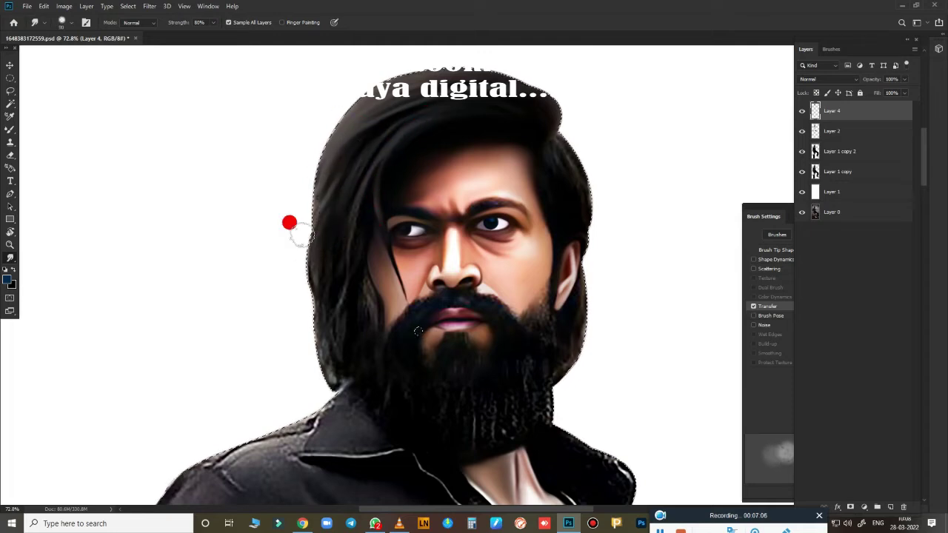
Smudge the hair strands along the left edge and beside the cheek.
{"action": "left_click_drag", "start_coordinate": [344, 235], "coordinate": [316, 231]}
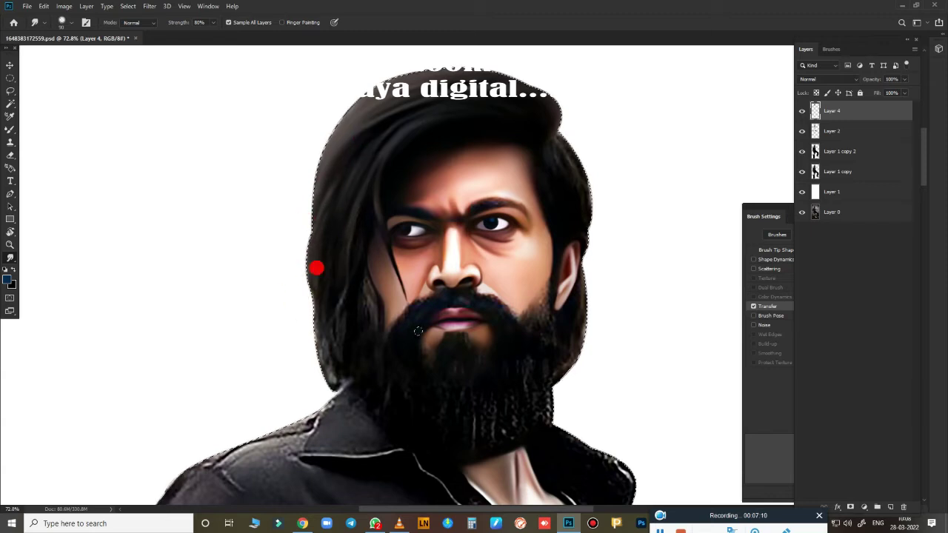
{"action": "left_click_drag", "start_coordinate": [316, 268], "coordinate": [303, 356]}
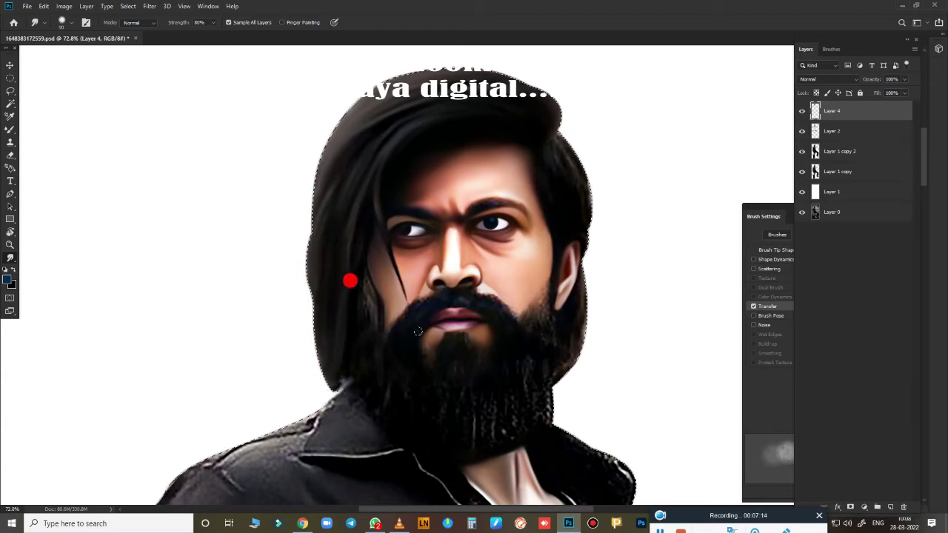
{"action": "left_click_drag", "start_coordinate": [374, 303], "coordinate": [364, 299]}
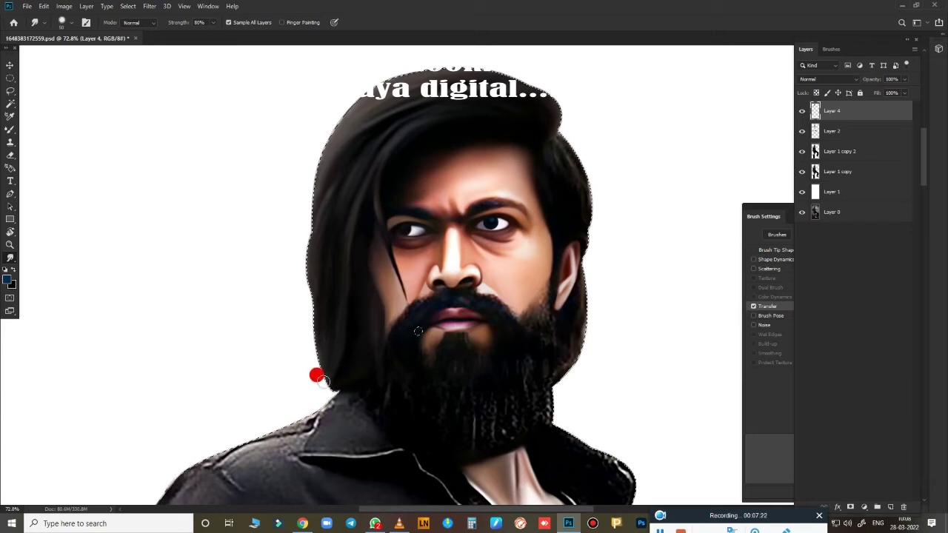
{"action": "left_click_drag", "start_coordinate": [349, 214], "coordinate": [333, 190]}
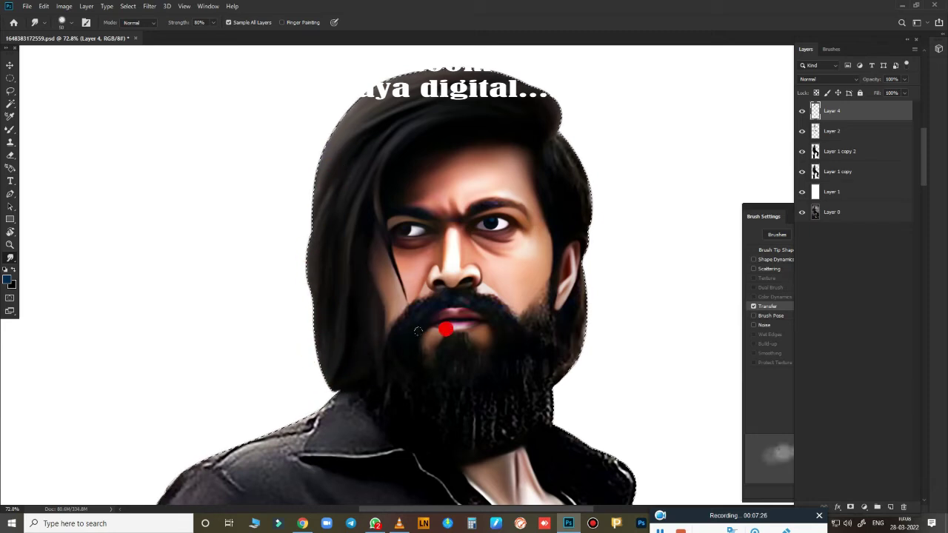
{"action": "scroll", "coordinate": [445, 330], "scroll_direction": "up", "scroll_amount": 5}
{"action": "scroll", "coordinate": [505, 341], "scroll_direction": "down", "scroll_amount": 4}
{"action": "scroll", "coordinate": [480, 348], "scroll_direction": "right", "scroll_amount": 5}
{"action": "scroll", "coordinate": [459, 361], "scroll_direction": "right", "scroll_amount": 3}
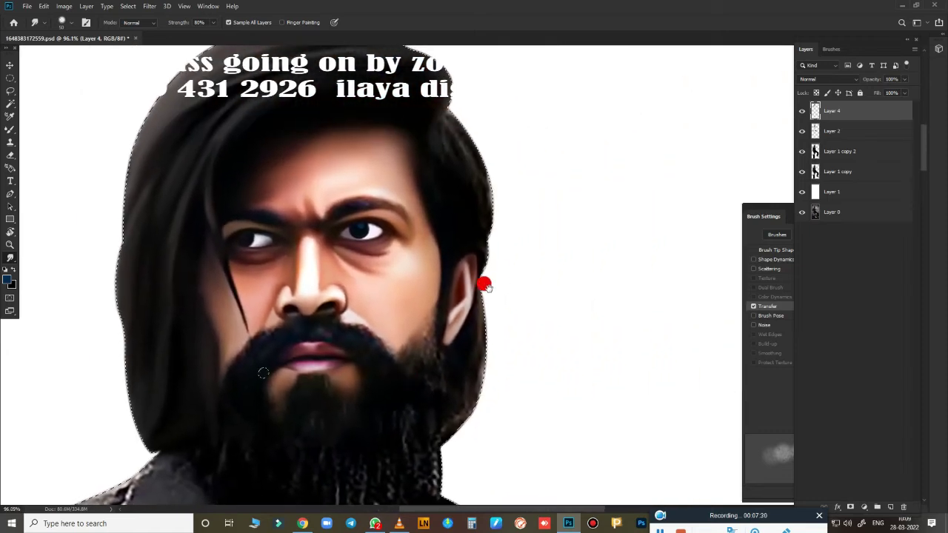
{"action": "scroll", "coordinate": [489, 274], "scroll_direction": "up", "scroll_amount": 1}
{"action": "scroll", "coordinate": [518, 274], "scroll_direction": "up", "scroll_amount": 3}
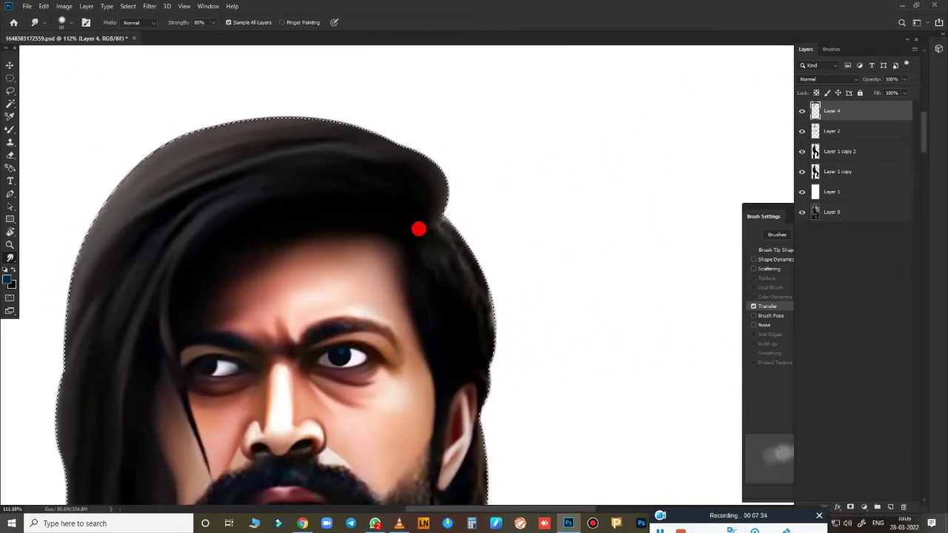
Smooth the hair edge beside the right ear and blend it down into the beard.
{"action": "mouse_move", "coordinate": [418, 230]}
{"action": "left_mouse_down"}
{"action": "mouse_move", "coordinate": [456, 194]}
{"action": "mouse_move", "coordinate": [416, 226]}
{"action": "mouse_move", "coordinate": [432, 218]}
{"action": "mouse_move", "coordinate": [422, 218]}
{"action": "mouse_move", "coordinate": [414, 244]}
{"action": "mouse_move", "coordinate": [445, 271]}
{"action": "mouse_move", "coordinate": [482, 393]}
{"action": "mouse_move", "coordinate": [464, 307]}
{"action": "mouse_move", "coordinate": [385, 197]}
{"action": "mouse_move", "coordinate": [449, 349]}
{"action": "left_mouse_up"}
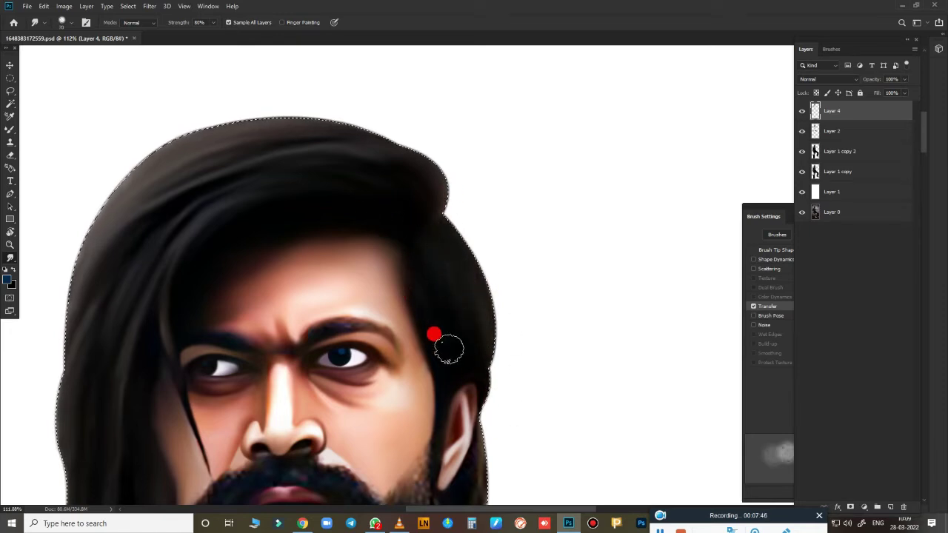
{"action": "scroll", "coordinate": [449, 348], "scroll_direction": "up", "scroll_amount": 3}
{"action": "scroll", "coordinate": [529, 243], "scroll_direction": "down", "scroll_amount": 5}
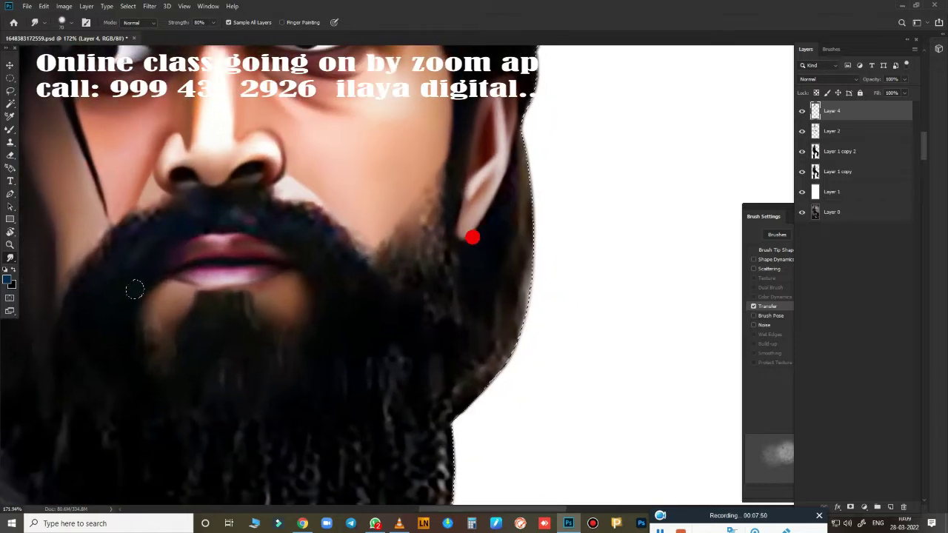
{"action": "left_click_drag", "start_coordinate": [472, 237], "coordinate": [514, 147]}
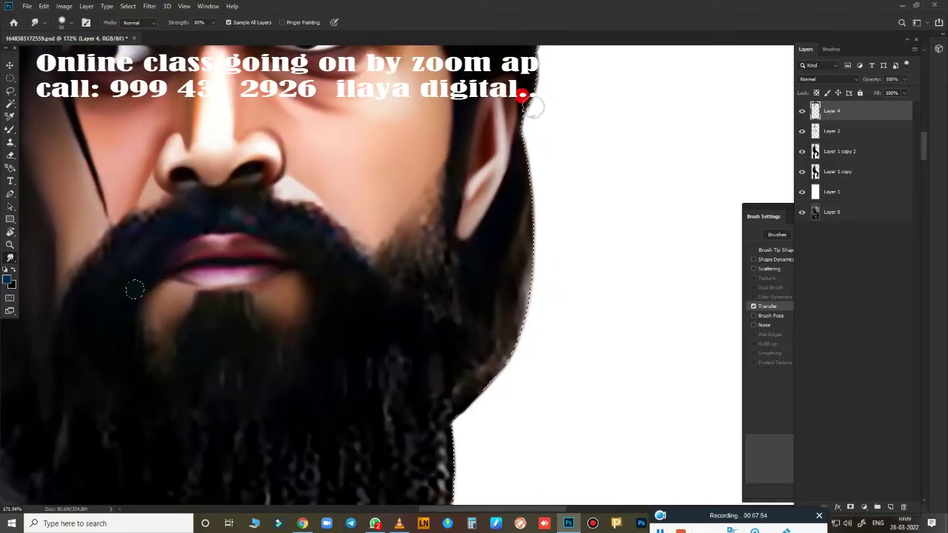
{"action": "left_click_drag", "start_coordinate": [522, 94], "coordinate": [516, 123]}
{"action": "mouse_move", "coordinate": [512, 228]}
{"action": "left_mouse_down"}
{"action": "mouse_move", "coordinate": [524, 214]}
{"action": "mouse_move", "coordinate": [449, 313]}
{"action": "mouse_move", "coordinate": [450, 256]}
{"action": "mouse_move", "coordinate": [444, 389]}
{"action": "mouse_move", "coordinate": [499, 273]}
{"action": "mouse_move", "coordinate": [514, 340]}
{"action": "left_mouse_up"}
{"action": "scroll", "coordinate": [523, 255], "scroll_direction": "down", "scroll_amount": 5}
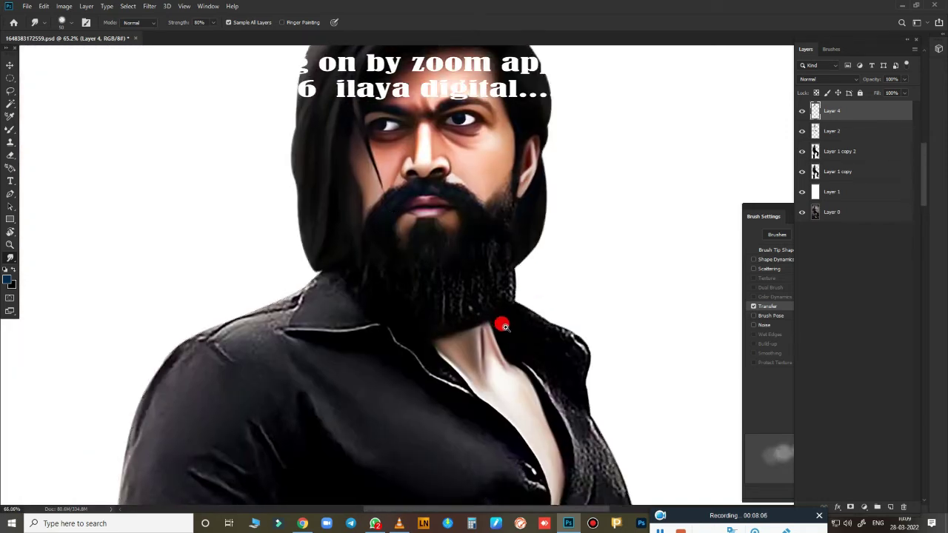
Smudge the beard bottom toward the neck, the hair outline around the neck, and dark hair strands.
{"action": "scroll", "coordinate": [501, 322], "scroll_direction": "up", "scroll_amount": 4}
{"action": "mouse_move", "coordinate": [397, 336]}
{"action": "left_mouse_down"}
{"action": "mouse_move", "coordinate": [275, 225]}
{"action": "mouse_move", "coordinate": [256, 248]}
{"action": "left_mouse_up"}
{"action": "mouse_move", "coordinate": [318, 326]}
{"action": "left_mouse_down"}
{"action": "mouse_move", "coordinate": [275, 178]}
{"action": "mouse_move", "coordinate": [190, 222]}
{"action": "mouse_move", "coordinate": [333, 237]}
{"action": "mouse_move", "coordinate": [317, 294]}
{"action": "left_mouse_up"}
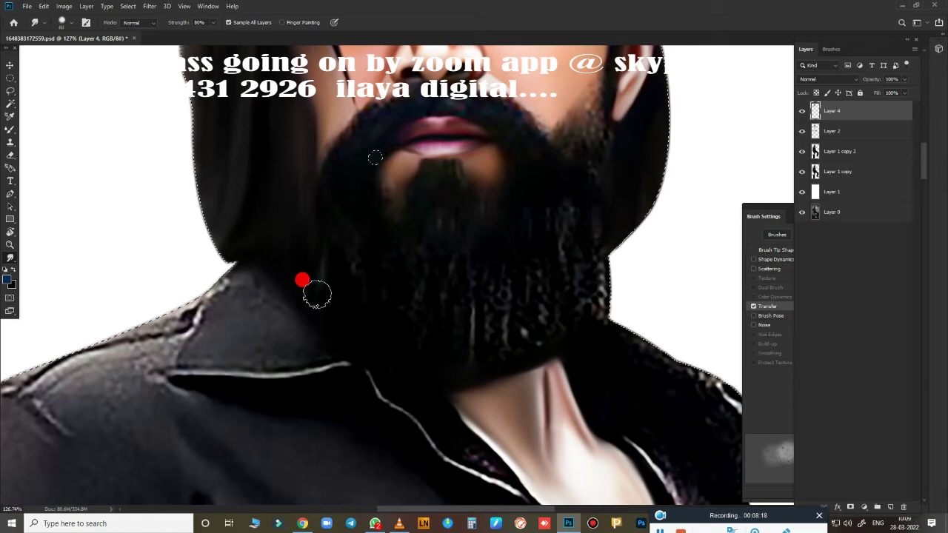
{"action": "mouse_move", "coordinate": [406, 353]}
{"action": "left_mouse_down"}
{"action": "mouse_move", "coordinate": [431, 332]}
{"action": "mouse_move", "coordinate": [486, 330]}
{"action": "mouse_move", "coordinate": [533, 283]}
{"action": "mouse_move", "coordinate": [575, 294]}
{"action": "mouse_move", "coordinate": [586, 237]}
{"action": "mouse_move", "coordinate": [586, 294]}
{"action": "mouse_move", "coordinate": [571, 307]}
{"action": "mouse_move", "coordinate": [596, 234]}
{"action": "mouse_move", "coordinate": [550, 227]}
{"action": "left_mouse_up"}
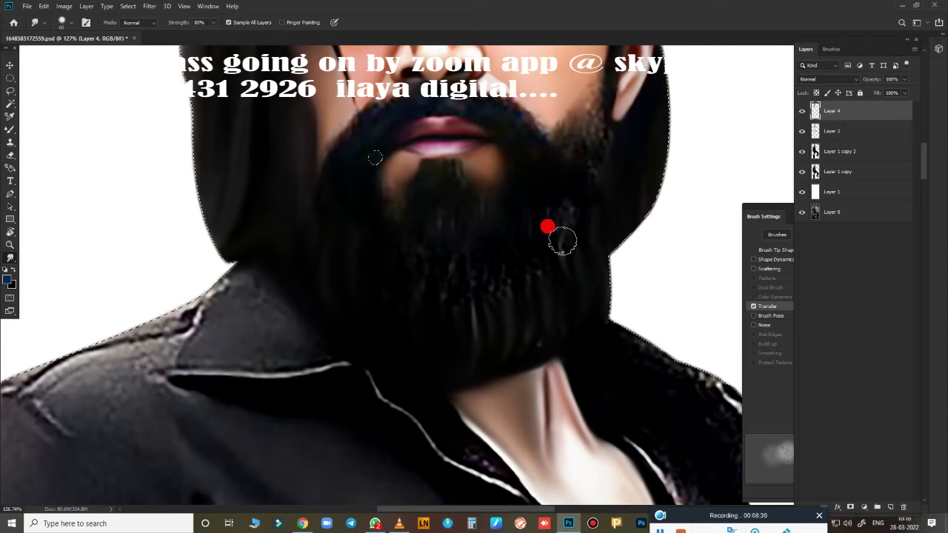
{"action": "scroll", "coordinate": [481, 258], "scroll_direction": "up", "scroll_amount": 3}
{"action": "left_click_drag", "start_coordinate": [492, 291], "coordinate": [473, 214]}
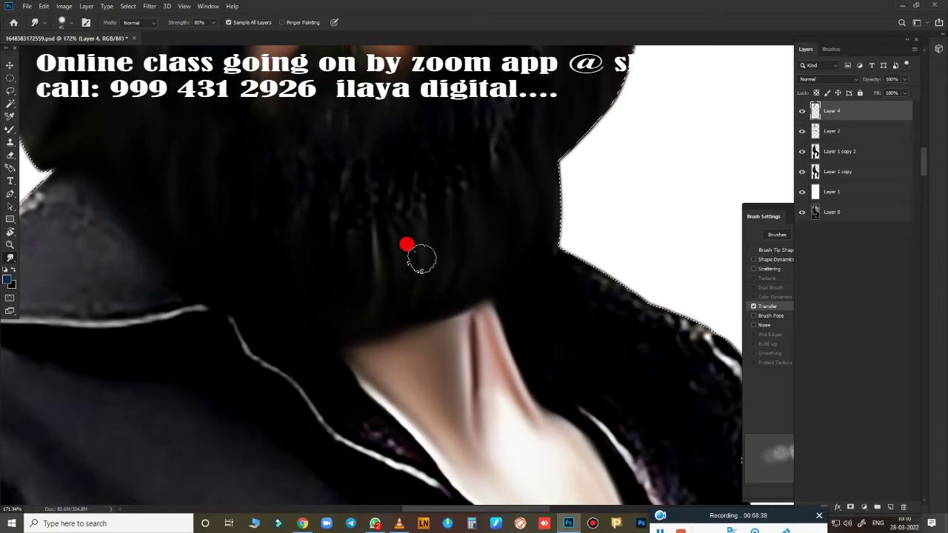
{"action": "mouse_move", "coordinate": [357, 273]}
{"action": "left_mouse_down"}
{"action": "mouse_move", "coordinate": [349, 275]}
{"action": "mouse_move", "coordinate": [359, 296]}
{"action": "mouse_move", "coordinate": [464, 274]}
{"action": "mouse_move", "coordinate": [338, 279]}
{"action": "mouse_move", "coordinate": [273, 205]}
{"action": "left_mouse_up"}
{"action": "left_click_drag", "start_coordinate": [181, 104], "coordinate": [187, 168]}
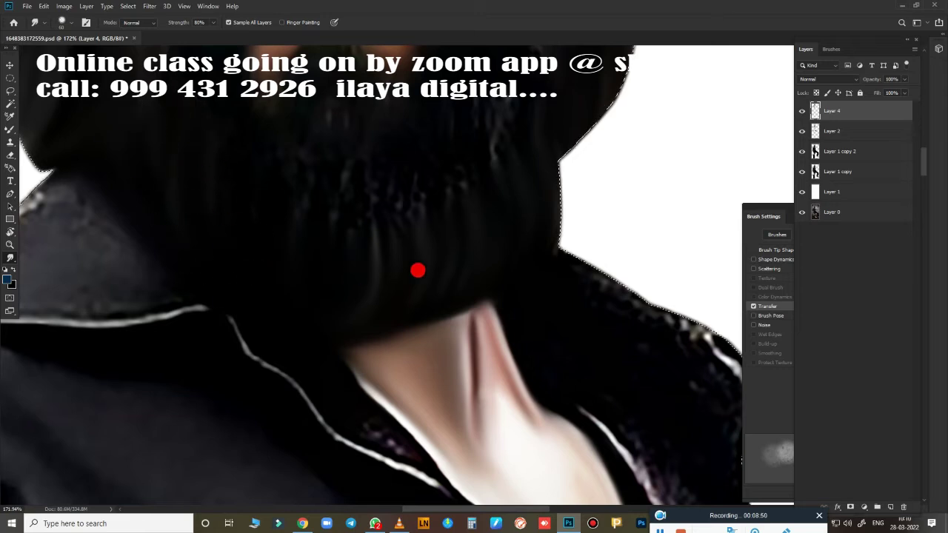
{"action": "mouse_move", "coordinate": [418, 270]}
{"action": "left_mouse_down"}
{"action": "mouse_move", "coordinate": [536, 345]}
{"action": "mouse_move", "coordinate": [563, 379]}
{"action": "mouse_move", "coordinate": [533, 370]}
{"action": "mouse_move", "coordinate": [560, 390]}
{"action": "mouse_move", "coordinate": [550, 358]}
{"action": "left_mouse_up"}
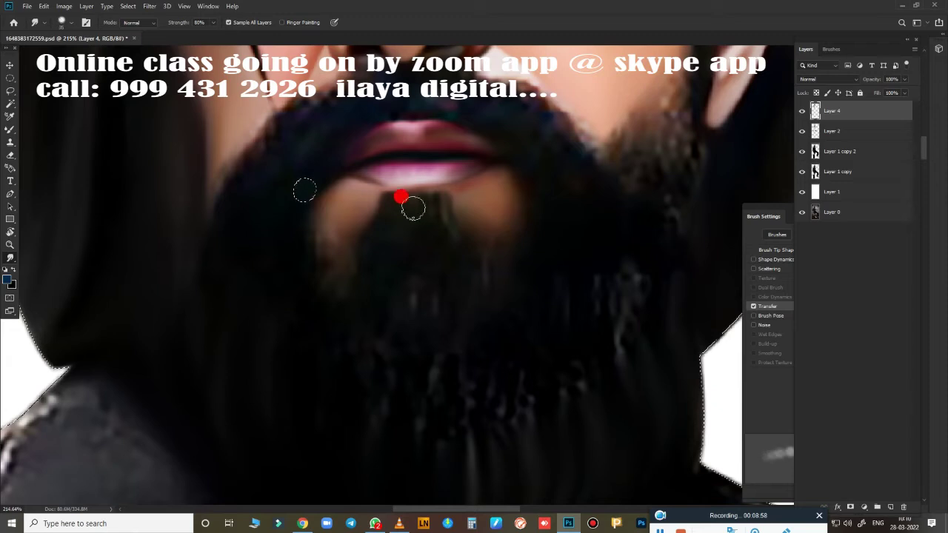
Smudge away the grey speckles in the beard and blend the strands in the dark hair.
{"action": "mouse_move", "coordinate": [400, 197]}
{"action": "left_mouse_down"}
{"action": "mouse_move", "coordinate": [437, 219]}
{"action": "mouse_move", "coordinate": [413, 185]}
{"action": "left_mouse_up"}
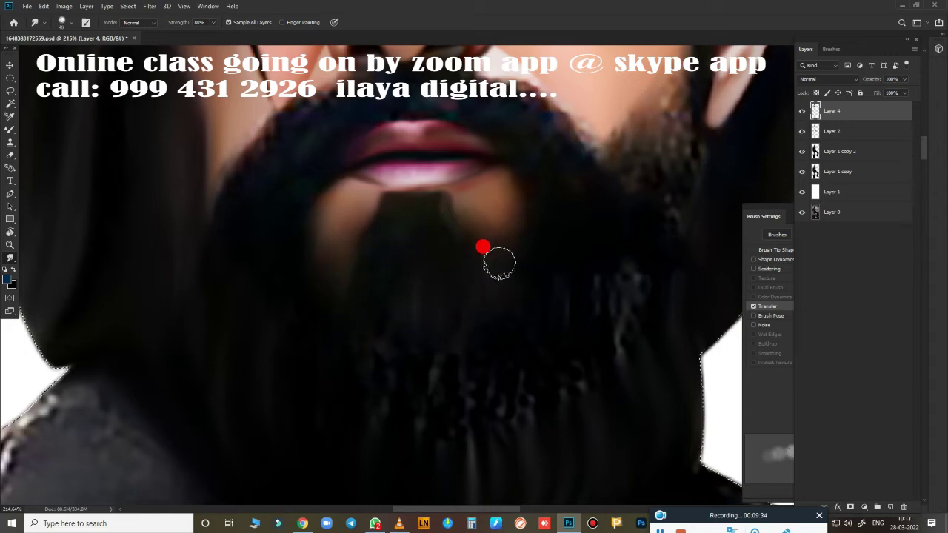
{"action": "left_click_drag", "start_coordinate": [608, 331], "coordinate": [632, 252]}
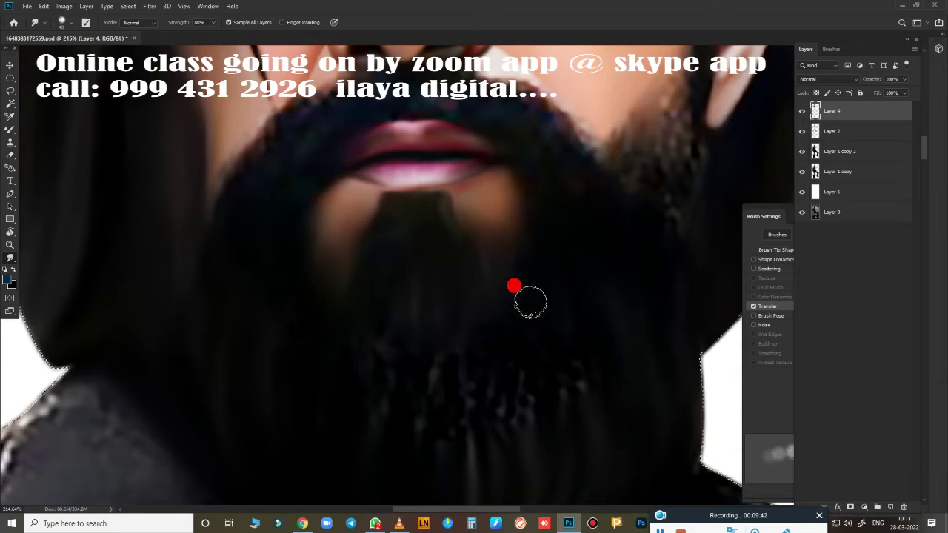
{"action": "mouse_move", "coordinate": [506, 323]}
{"action": "left_mouse_down"}
{"action": "mouse_move", "coordinate": [511, 220]}
{"action": "mouse_move", "coordinate": [491, 232]}
{"action": "left_mouse_up"}
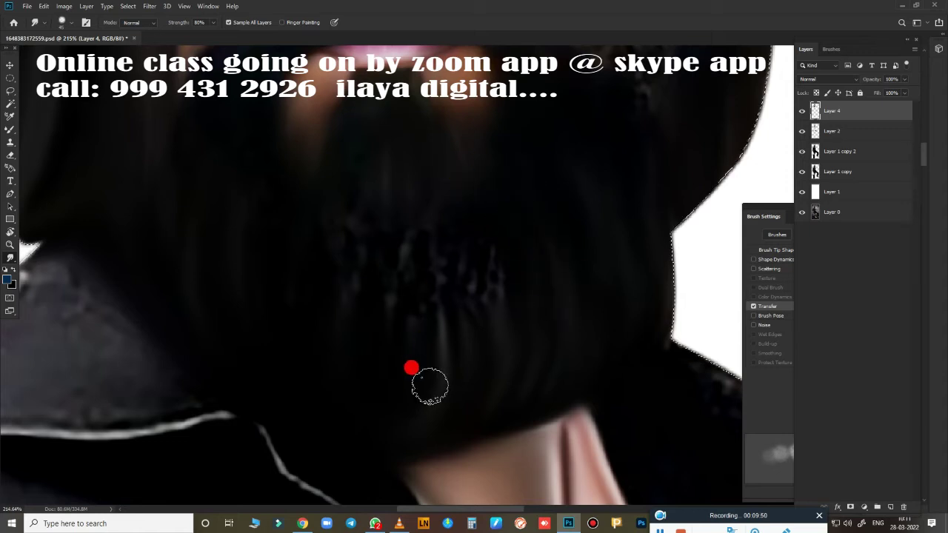
{"action": "mouse_move", "coordinate": [338, 185]}
{"action": "left_mouse_down"}
{"action": "mouse_move", "coordinate": [444, 322]}
{"action": "mouse_move", "coordinate": [484, 328]}
{"action": "mouse_move", "coordinate": [488, 184]}
{"action": "mouse_move", "coordinate": [395, 419]}
{"action": "left_mouse_up"}
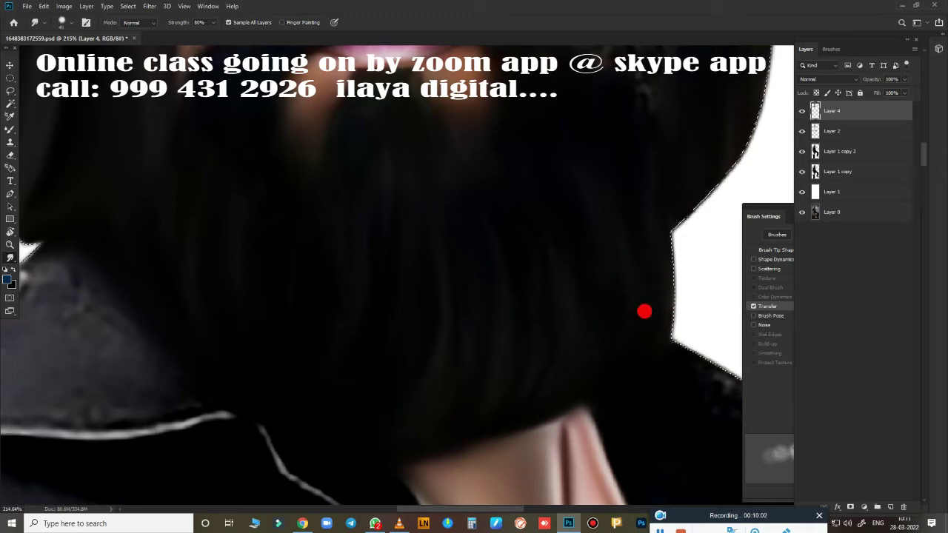
{"action": "left_click_drag", "start_coordinate": [357, 370], "coordinate": [189, 297]}
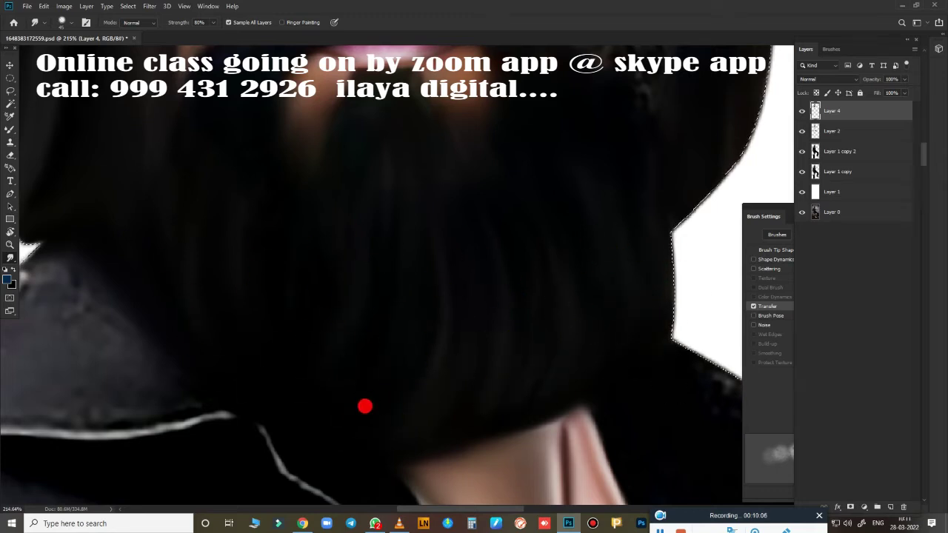
{"action": "left_click_drag", "start_coordinate": [364, 405], "coordinate": [420, 403]}
{"action": "mouse_move", "coordinate": [517, 226]}
{"action": "left_mouse_down"}
{"action": "mouse_move", "coordinate": [490, 393]}
{"action": "mouse_move", "coordinate": [378, 385]}
{"action": "mouse_move", "coordinate": [286, 214]}
{"action": "mouse_move", "coordinate": [190, 241]}
{"action": "mouse_move", "coordinate": [445, 281]}
{"action": "mouse_move", "coordinate": [444, 493]}
{"action": "mouse_move", "coordinate": [267, 497]}
{"action": "mouse_move", "coordinate": [479, 464]}
{"action": "mouse_move", "coordinate": [466, 209]}
{"action": "mouse_move", "coordinate": [374, 318]}
{"action": "mouse_move", "coordinate": [396, 307]}
{"action": "left_mouse_up"}
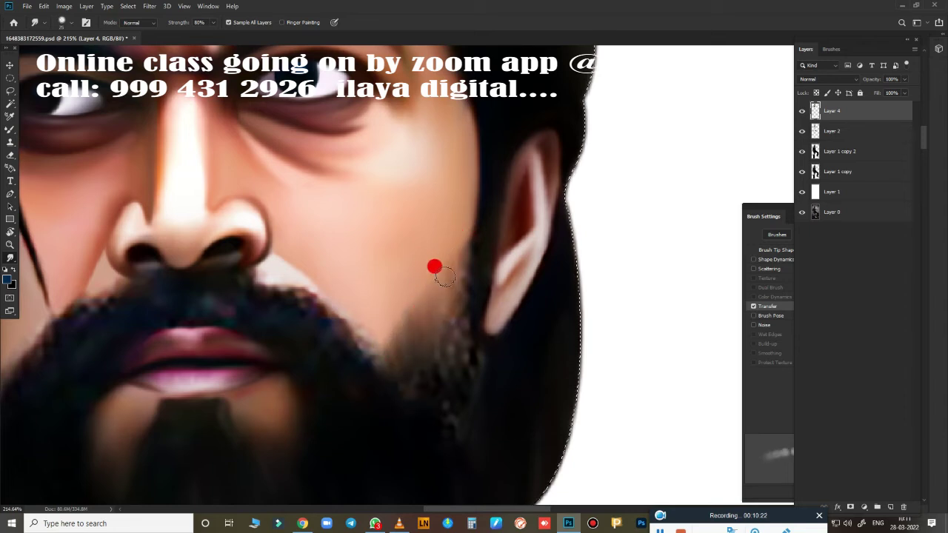
Smudge the beard into the cheek skin near the ear and below the cheek.
{"action": "mouse_move", "coordinate": [449, 219]}
{"action": "left_mouse_down"}
{"action": "mouse_move", "coordinate": [467, 259]}
{"action": "mouse_move", "coordinate": [420, 266]}
{"action": "mouse_move", "coordinate": [359, 341]}
{"action": "left_mouse_up"}
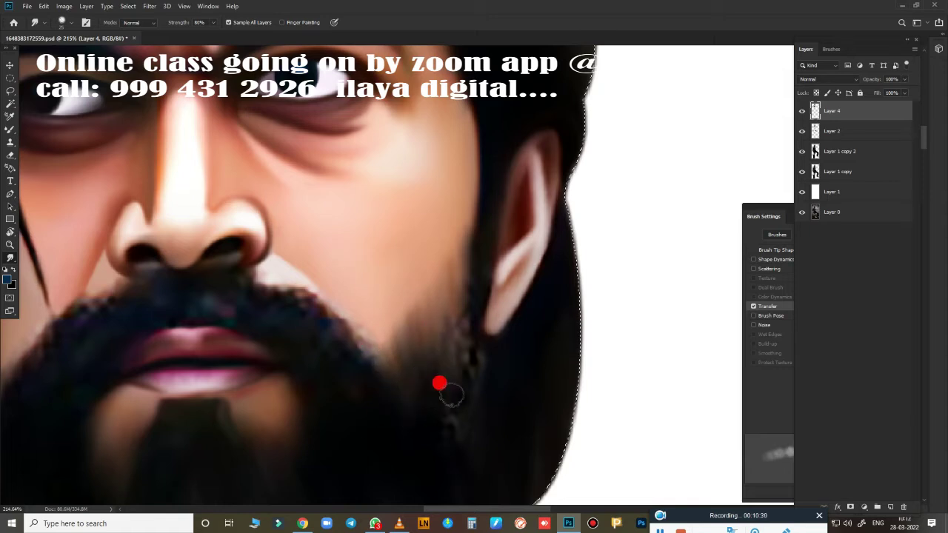
{"action": "mouse_move", "coordinate": [467, 359]}
{"action": "left_mouse_down"}
{"action": "mouse_move", "coordinate": [479, 234]}
{"action": "mouse_move", "coordinate": [458, 382]}
{"action": "mouse_move", "coordinate": [480, 343]}
{"action": "left_mouse_up"}
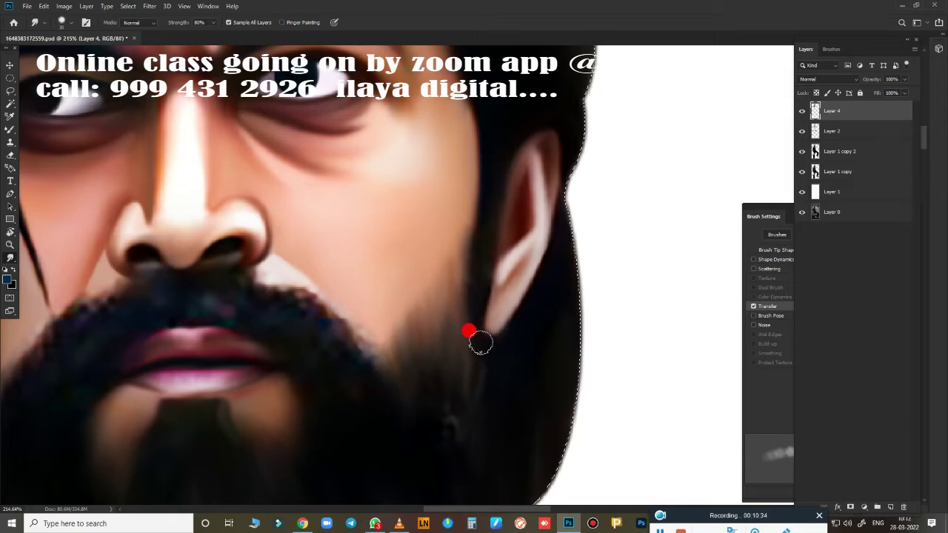
{"action": "mouse_move", "coordinate": [474, 382]}
{"action": "left_mouse_down"}
{"action": "mouse_move", "coordinate": [457, 333]}
{"action": "mouse_move", "coordinate": [464, 298]}
{"action": "left_mouse_up"}
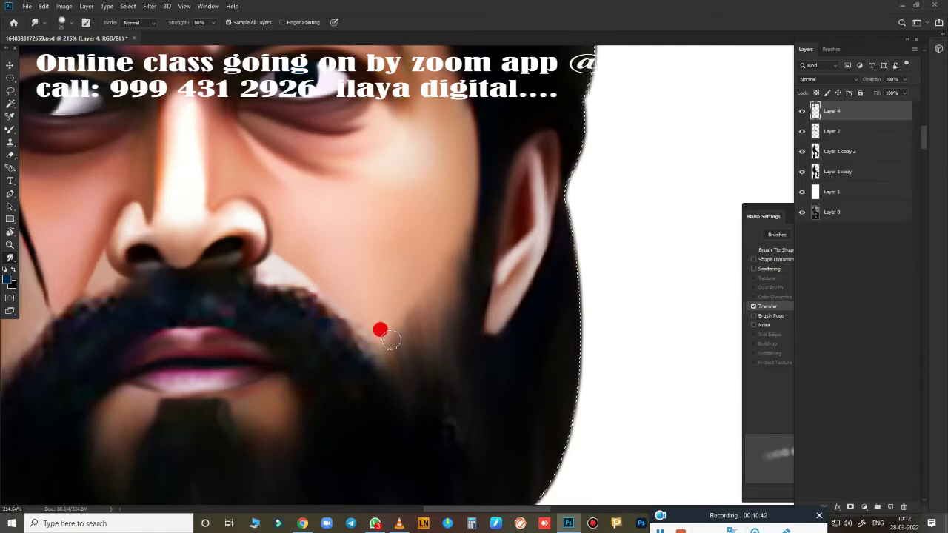
{"action": "mouse_move", "coordinate": [472, 369]}
{"action": "left_mouse_down"}
{"action": "mouse_move", "coordinate": [533, 307]}
{"action": "mouse_move", "coordinate": [527, 250]}
{"action": "mouse_move", "coordinate": [495, 312]}
{"action": "mouse_move", "coordinate": [529, 326]}
{"action": "mouse_move", "coordinate": [513, 264]}
{"action": "mouse_move", "coordinate": [538, 194]}
{"action": "mouse_move", "coordinate": [480, 332]}
{"action": "left_mouse_up"}
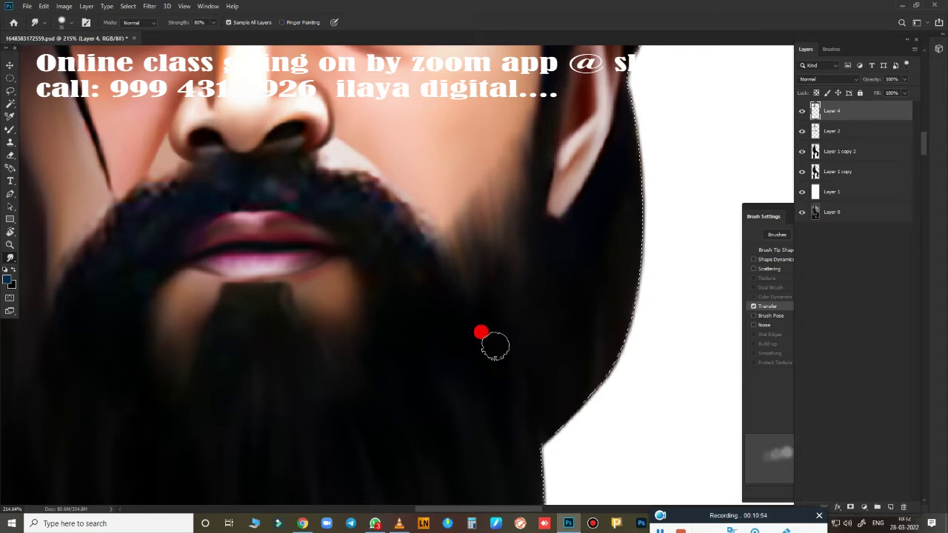
{"action": "left_click_drag", "start_coordinate": [422, 333], "coordinate": [414, 324]}
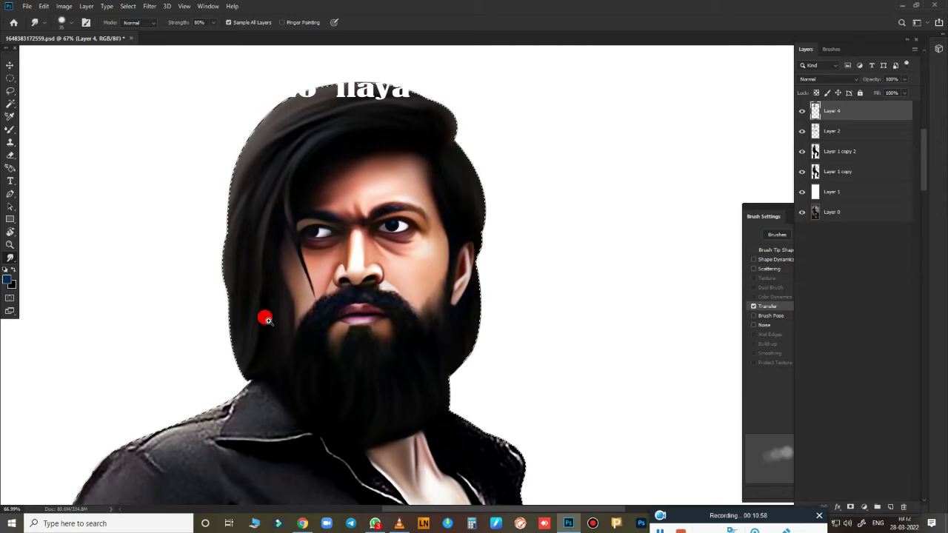
Zoom in and smudge the beard's left edge and the moustache under the nose.
{"action": "scroll", "coordinate": [328, 334], "scroll_direction": "up", "scroll_amount": 4}
{"action": "scroll", "coordinate": [313, 396], "scroll_direction": "up", "scroll_amount": 2}
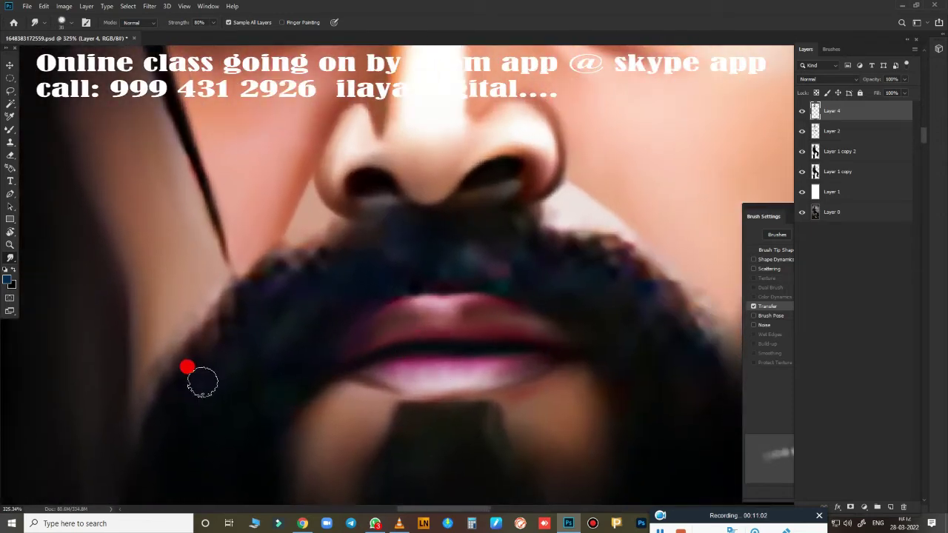
{"action": "mouse_move", "coordinate": [173, 334]}
{"action": "left_mouse_down"}
{"action": "mouse_move", "coordinate": [234, 333]}
{"action": "mouse_move", "coordinate": [294, 225]}
{"action": "left_mouse_up"}
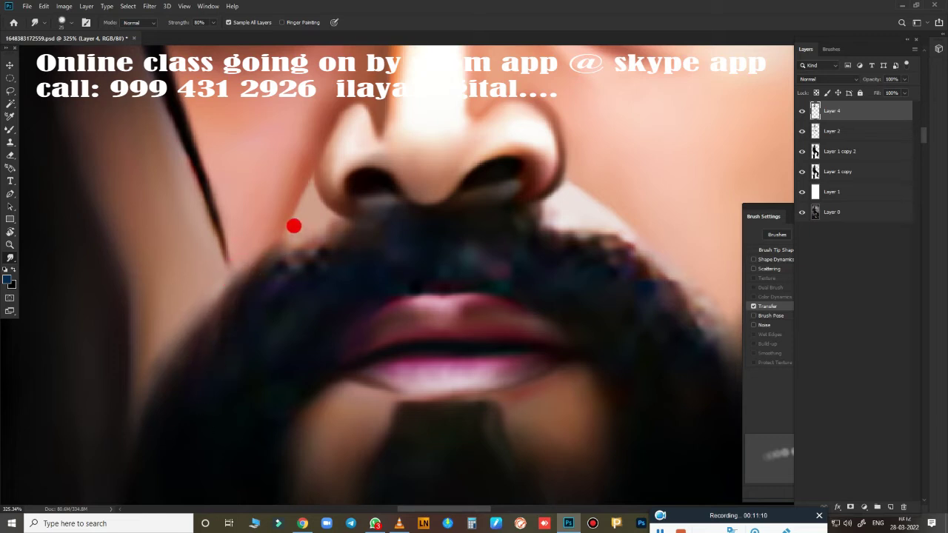
{"action": "mouse_move", "coordinate": [268, 261]}
{"action": "left_mouse_down"}
{"action": "mouse_move", "coordinate": [318, 214]}
{"action": "mouse_move", "coordinate": [332, 216]}
{"action": "mouse_move", "coordinate": [282, 284]}
{"action": "mouse_move", "coordinate": [295, 381]}
{"action": "left_mouse_up"}
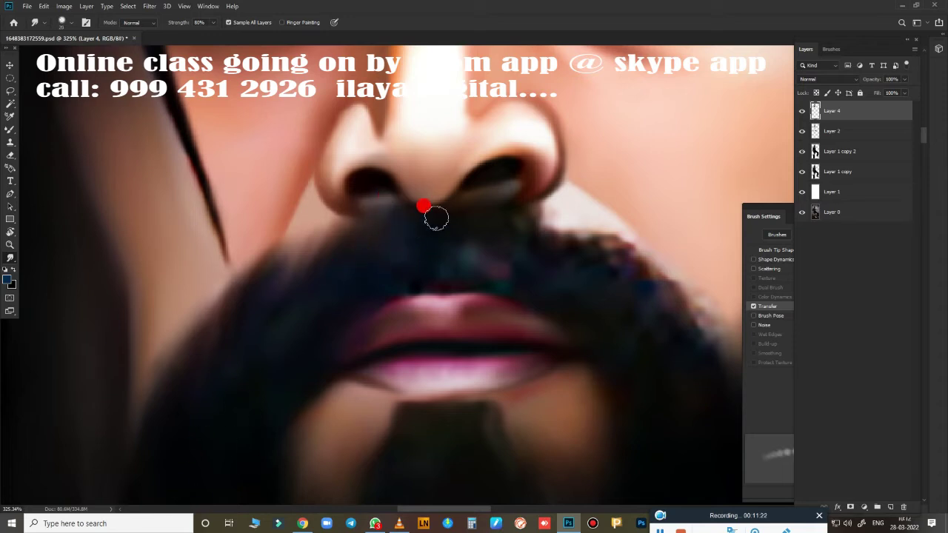
{"action": "mouse_move", "coordinate": [436, 218]}
{"action": "left_mouse_down"}
{"action": "mouse_move", "coordinate": [424, 257]}
{"action": "mouse_move", "coordinate": [381, 283]}
{"action": "mouse_move", "coordinate": [460, 276]}
{"action": "mouse_move", "coordinate": [466, 247]}
{"action": "mouse_move", "coordinate": [486, 243]}
{"action": "left_mouse_up"}
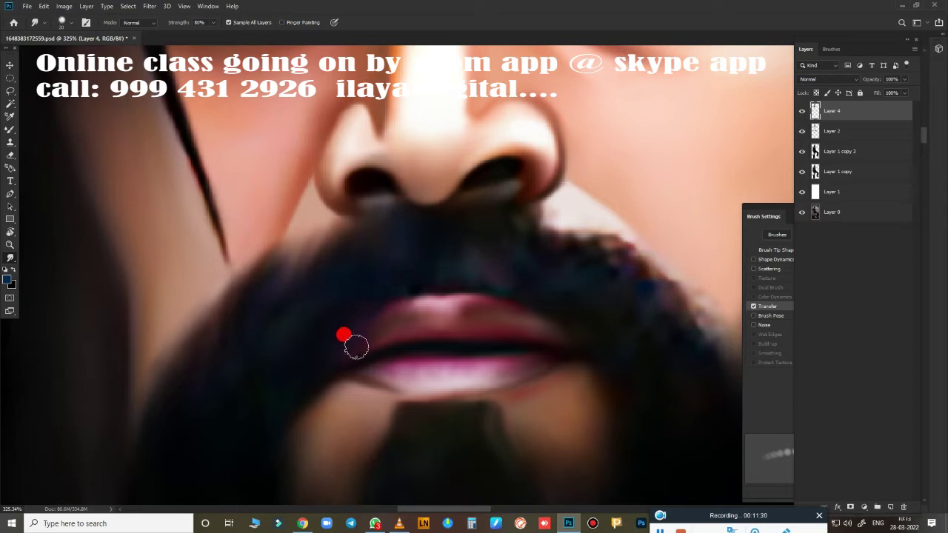
Blend the beard's upper edges beside the lips and cheeks into the skin, then fit the view.
{"action": "mouse_move", "coordinate": [355, 346]}
{"action": "left_mouse_down"}
{"action": "mouse_move", "coordinate": [249, 308]}
{"action": "mouse_move", "coordinate": [292, 308]}
{"action": "left_mouse_up"}
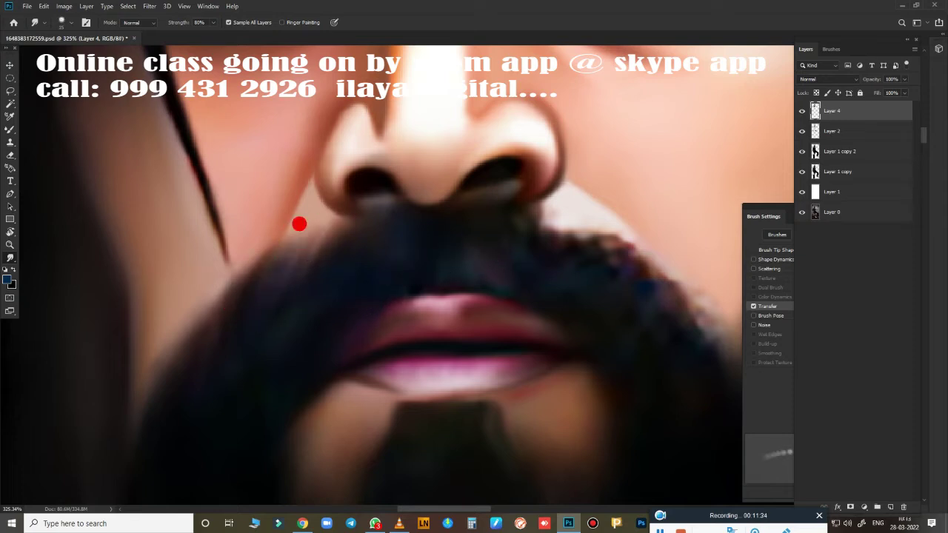
{"action": "mouse_move", "coordinate": [300, 250]}
{"action": "left_mouse_down"}
{"action": "mouse_move", "coordinate": [286, 209]}
{"action": "mouse_move", "coordinate": [298, 282]}
{"action": "left_mouse_up"}
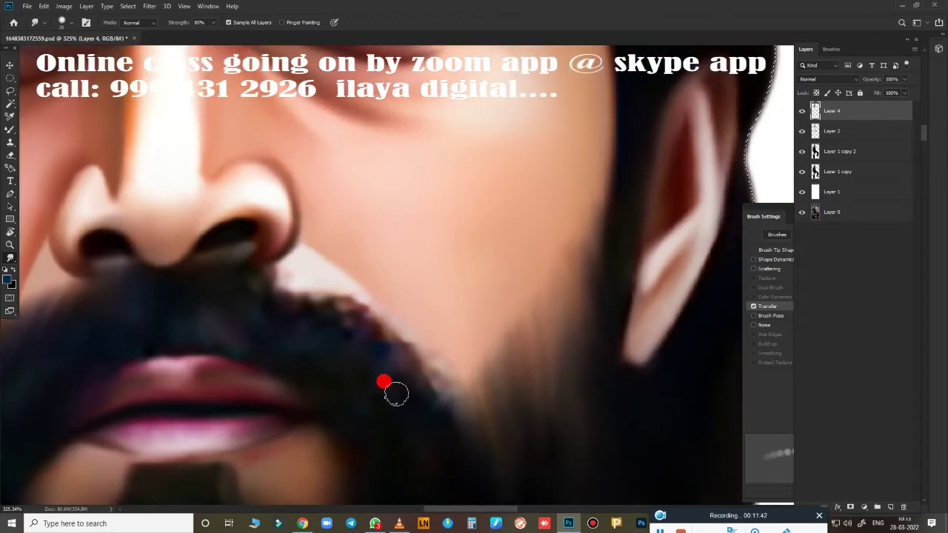
{"action": "mouse_move", "coordinate": [277, 303]}
{"action": "left_mouse_down"}
{"action": "mouse_move", "coordinate": [288, 279]}
{"action": "mouse_move", "coordinate": [271, 271]}
{"action": "mouse_move", "coordinate": [306, 282]}
{"action": "mouse_move", "coordinate": [318, 307]}
{"action": "mouse_move", "coordinate": [333, 282]}
{"action": "mouse_move", "coordinate": [416, 402]}
{"action": "left_mouse_up"}
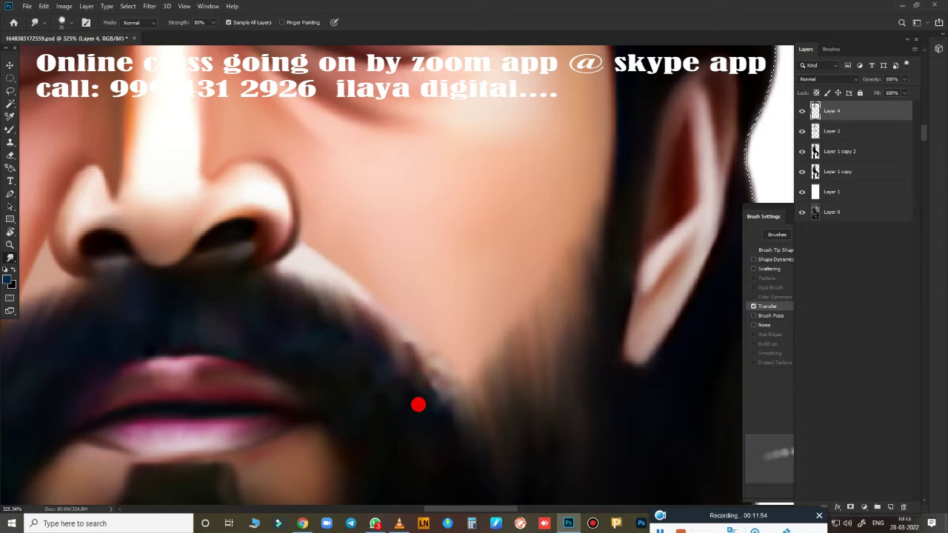
{"action": "left_click_drag", "start_coordinate": [590, 281], "coordinate": [413, 249]}
{"action": "mouse_move", "coordinate": [505, 359]}
{"action": "left_mouse_down"}
{"action": "mouse_move", "coordinate": [481, 199]}
{"action": "mouse_move", "coordinate": [480, 251]}
{"action": "mouse_move", "coordinate": [532, 290]}
{"action": "mouse_move", "coordinate": [528, 301]}
{"action": "mouse_move", "coordinate": [543, 254]}
{"action": "mouse_move", "coordinate": [553, 313]}
{"action": "mouse_move", "coordinate": [552, 254]}
{"action": "mouse_move", "coordinate": [583, 287]}
{"action": "mouse_move", "coordinate": [532, 272]}
{"action": "mouse_move", "coordinate": [393, 163]}
{"action": "mouse_move", "coordinate": [382, 176]}
{"action": "left_mouse_up"}
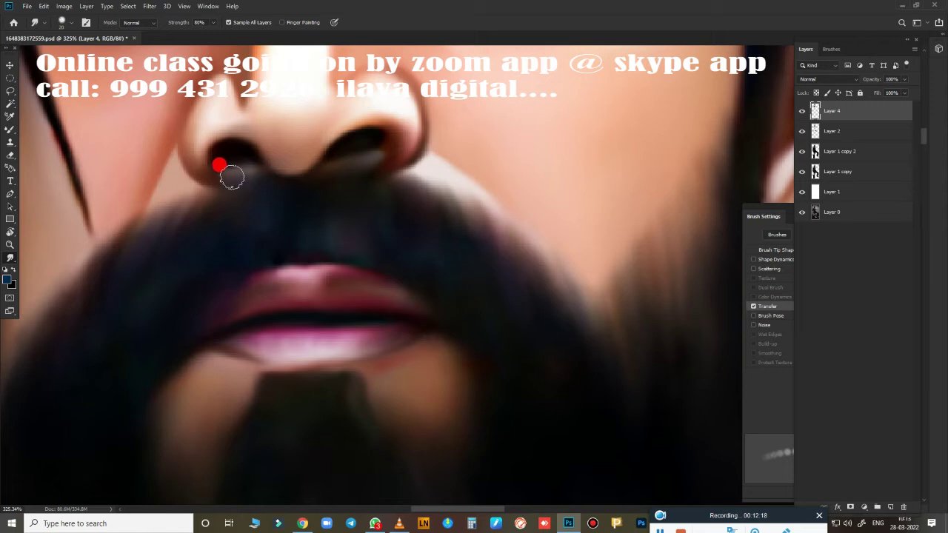
{"action": "key", "text": "ctrl+0"}
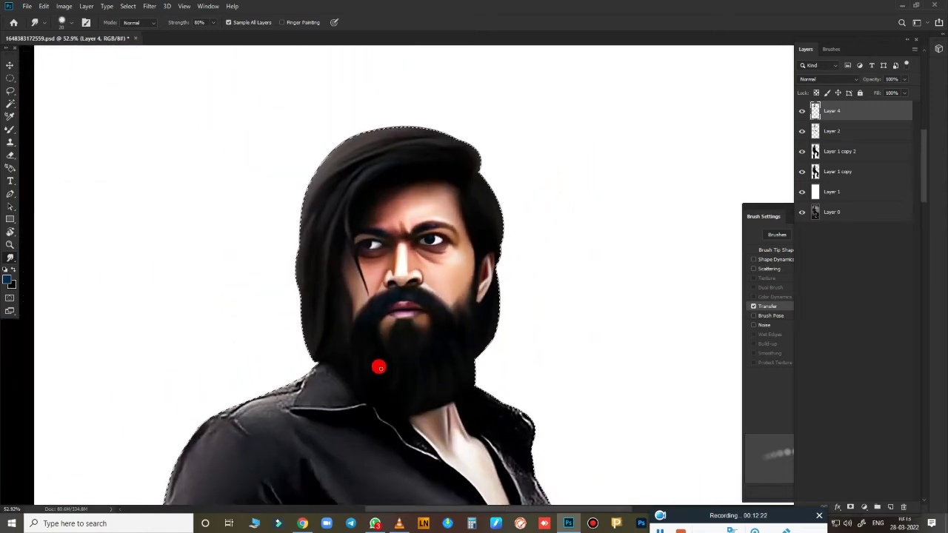
Smudge the collar and left shoulder edges of the black shirt, removing the white shoulder line.
{"action": "mouse_move", "coordinate": [428, 348]}
{"action": "left_mouse_down"}
{"action": "mouse_move", "coordinate": [469, 318]}
{"action": "mouse_move", "coordinate": [474, 338]}
{"action": "mouse_move", "coordinate": [503, 356]}
{"action": "left_mouse_up"}
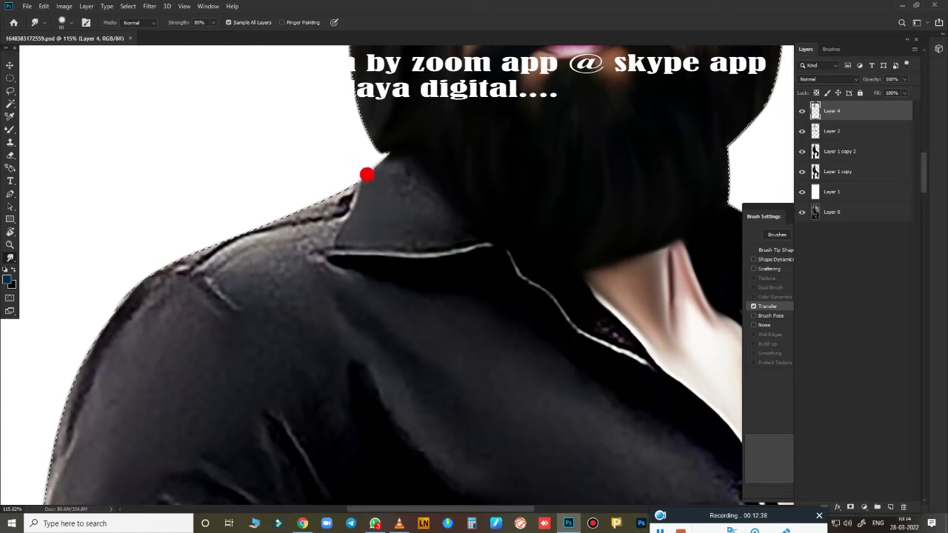
{"action": "mouse_move", "coordinate": [389, 173]}
{"action": "left_mouse_down"}
{"action": "mouse_move", "coordinate": [427, 197]}
{"action": "mouse_move", "coordinate": [436, 229]}
{"action": "mouse_move", "coordinate": [397, 195]}
{"action": "mouse_move", "coordinate": [434, 214]}
{"action": "mouse_move", "coordinate": [417, 237]}
{"action": "mouse_move", "coordinate": [339, 227]}
{"action": "left_mouse_up"}
{"action": "mouse_move", "coordinate": [242, 228]}
{"action": "left_mouse_down"}
{"action": "mouse_move", "coordinate": [203, 254]}
{"action": "mouse_move", "coordinate": [311, 211]}
{"action": "mouse_move", "coordinate": [254, 248]}
{"action": "mouse_move", "coordinate": [278, 205]}
{"action": "left_mouse_up"}
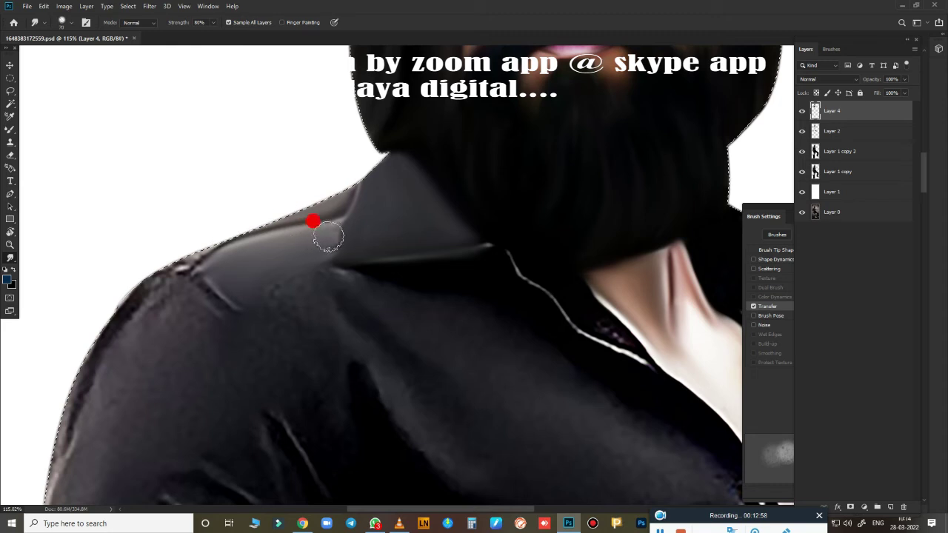
{"action": "mouse_move", "coordinate": [327, 237]}
{"action": "left_mouse_down"}
{"action": "mouse_move", "coordinate": [379, 247]}
{"action": "mouse_move", "coordinate": [391, 194]}
{"action": "left_mouse_up"}
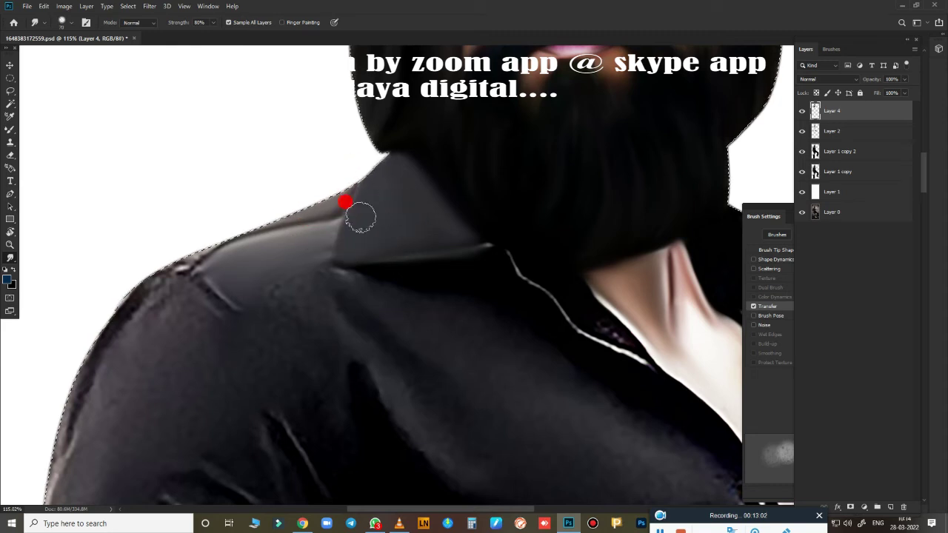
{"action": "mouse_move", "coordinate": [161, 266]}
{"action": "left_mouse_down"}
{"action": "mouse_move", "coordinate": [92, 313]}
{"action": "mouse_move", "coordinate": [127, 302]}
{"action": "mouse_move", "coordinate": [140, 271]}
{"action": "mouse_move", "coordinate": [168, 256]}
{"action": "mouse_move", "coordinate": [148, 269]}
{"action": "mouse_move", "coordinate": [182, 256]}
{"action": "mouse_move", "coordinate": [224, 308]}
{"action": "mouse_move", "coordinate": [296, 273]}
{"action": "mouse_move", "coordinate": [347, 271]}
{"action": "mouse_move", "coordinate": [264, 266]}
{"action": "mouse_move", "coordinate": [458, 362]}
{"action": "left_mouse_up"}
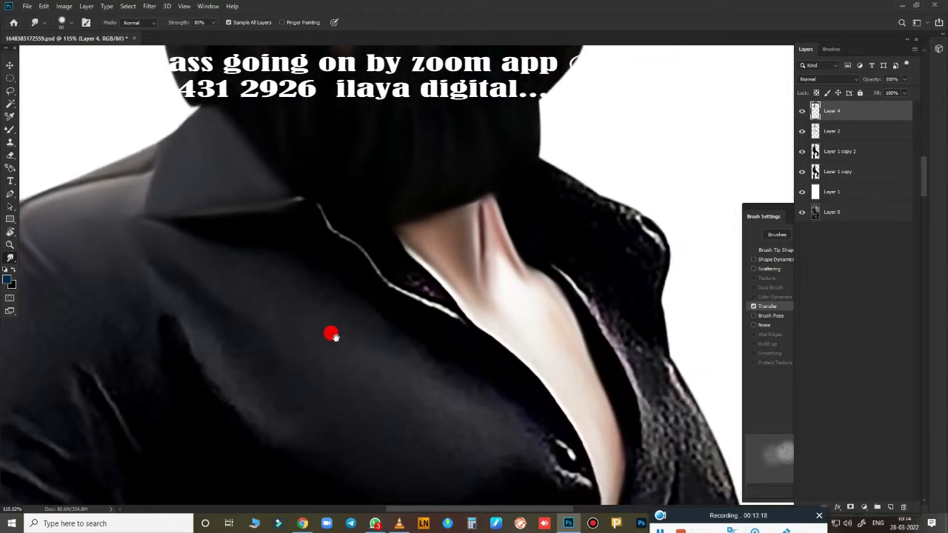
{"action": "mouse_move", "coordinate": [300, 186]}
{"action": "left_mouse_down"}
{"action": "mouse_move", "coordinate": [404, 287]}
{"action": "mouse_move", "coordinate": [486, 334]}
{"action": "mouse_move", "coordinate": [383, 323]}
{"action": "mouse_move", "coordinate": [288, 256]}
{"action": "mouse_move", "coordinate": [170, 267]}
{"action": "mouse_move", "coordinate": [182, 311]}
{"action": "left_mouse_up"}
{"action": "left_click", "coordinate": [659, 527]}
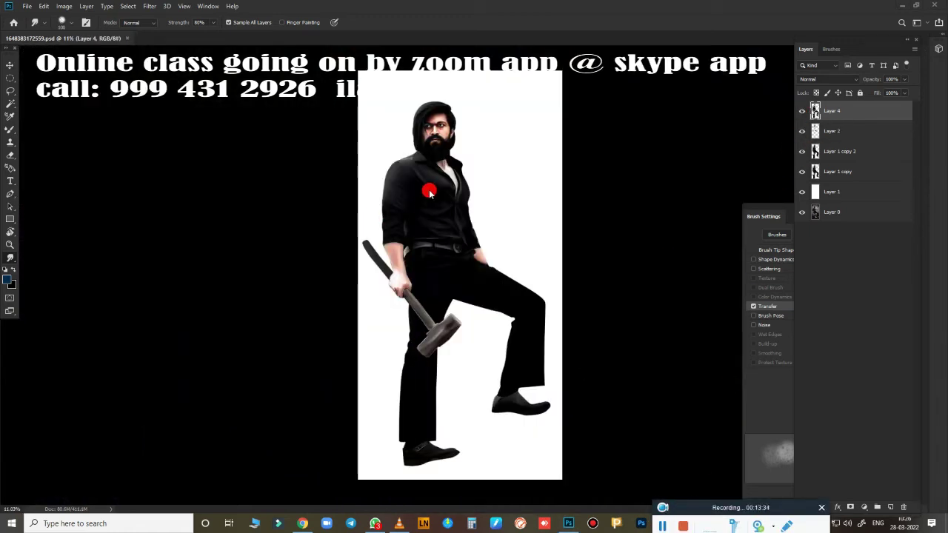
Compare with Layer 2 hidden, then merge Layer 2 into Layer 4.
{"action": "scroll", "coordinate": [451, 195], "scroll_direction": "up", "scroll_amount": 2}
{"action": "scroll", "coordinate": [490, 205], "scroll_direction": "up", "scroll_amount": 2}
{"action": "scroll", "coordinate": [478, 286], "scroll_direction": "up", "scroll_amount": 2}
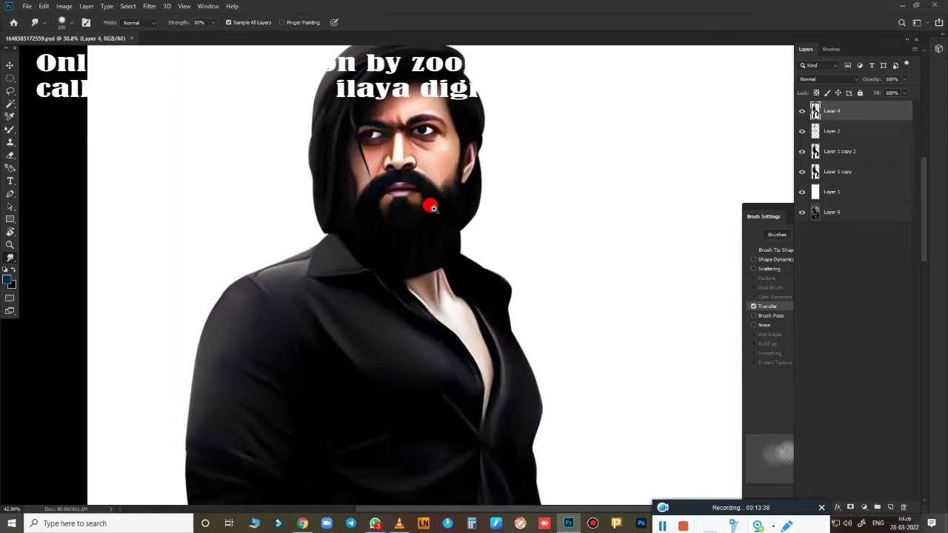
{"action": "scroll", "coordinate": [425, 205], "scroll_direction": "up", "scroll_amount": 1}
{"action": "left_click_drag", "start_coordinate": [433, 198], "coordinate": [451, 359]}
{"action": "scroll", "coordinate": [666, 243], "scroll_direction": "down", "scroll_amount": 2}
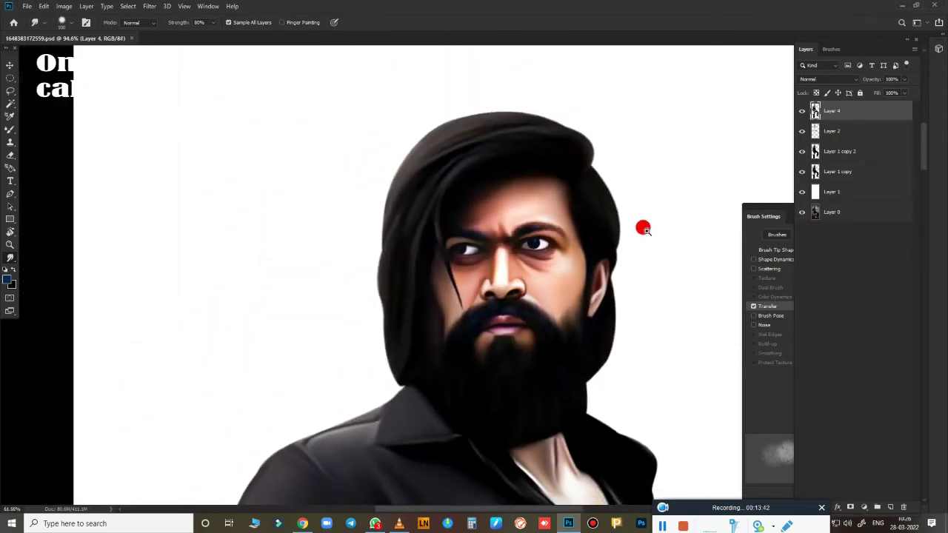
{"action": "left_click", "coordinate": [801, 132]}
{"action": "left_click", "coordinate": [801, 132]}
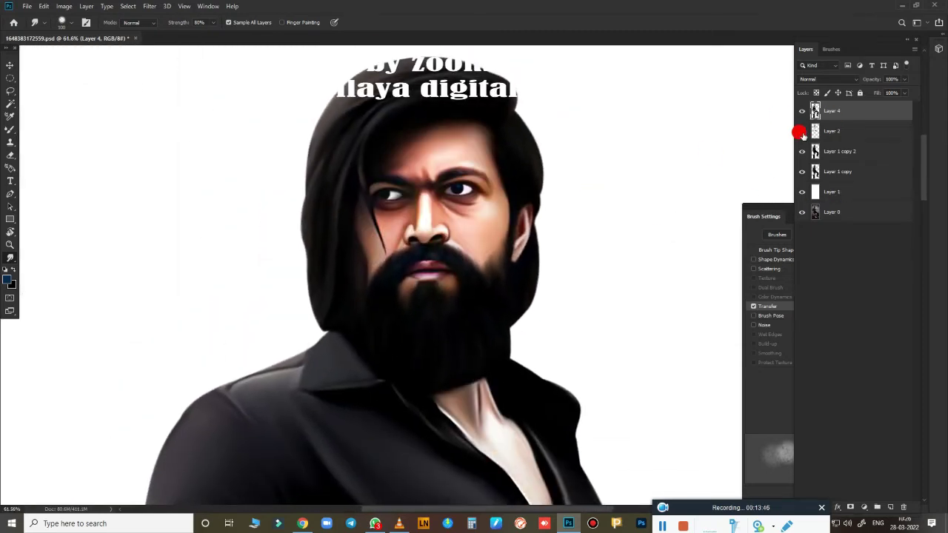
{"action": "left_click", "coordinate": [833, 134], "text": "shift"}
{"action": "key", "text": "ctrl+e"}
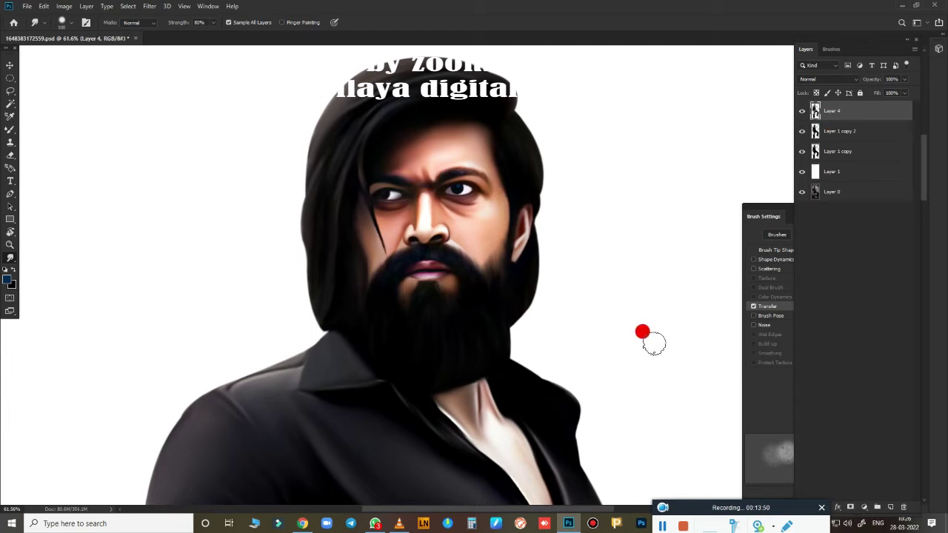
Apply Vibrance +42 to the portrait and save the file.
{"action": "key", "text": "alt+i"}
{"action": "key", "text": "a"}
{"action": "key", "text": "v"}
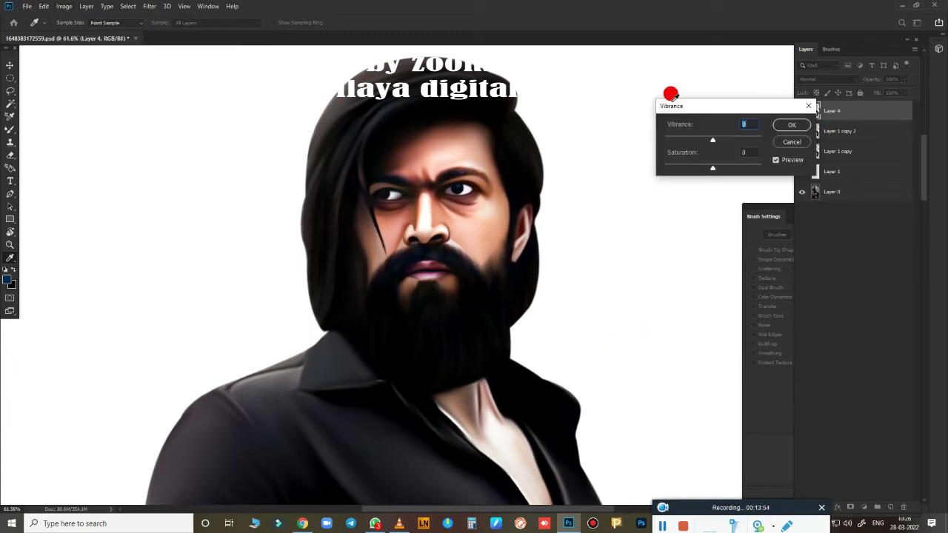
{"action": "left_click_drag", "start_coordinate": [735, 139], "coordinate": [761, 143]}
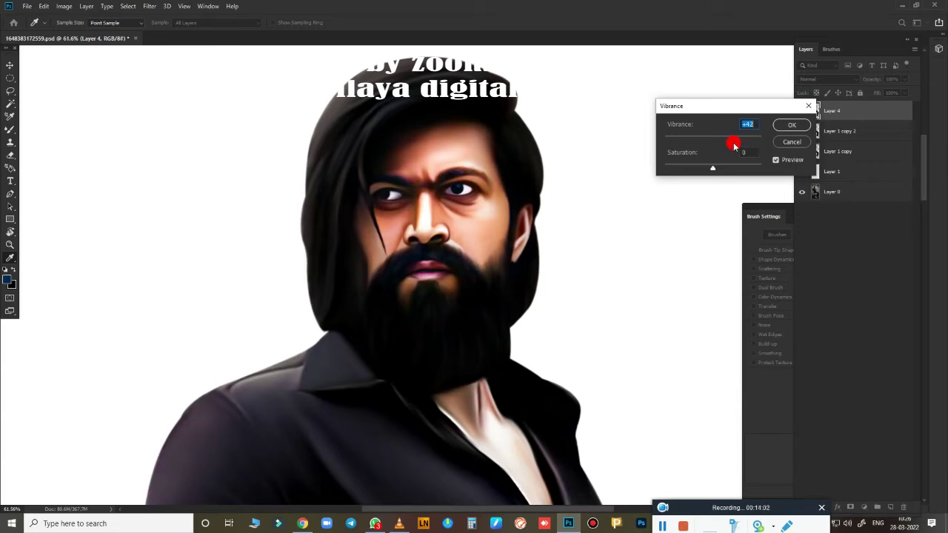
{"action": "left_click", "coordinate": [789, 126]}
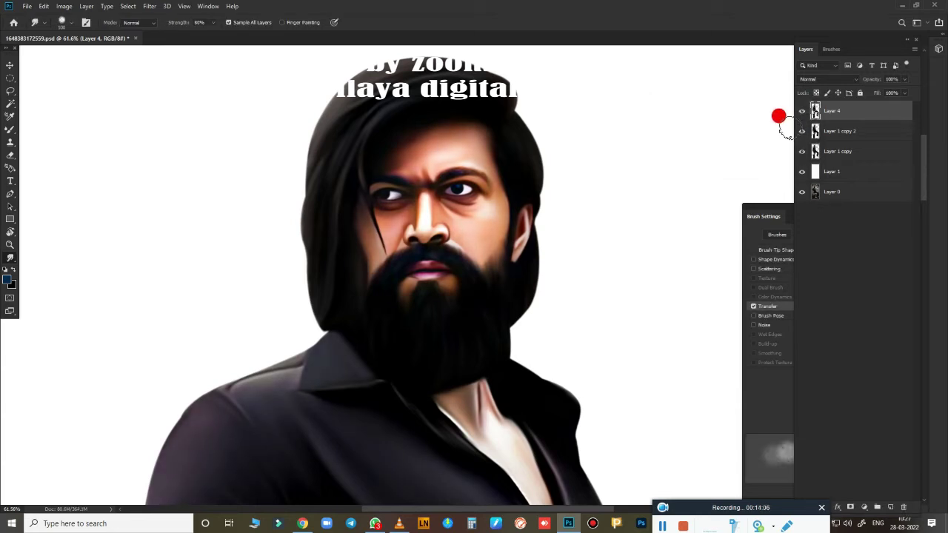
{"action": "key", "text": "ctrl+s"}
Toggle Layer 1 copy 2 to compare versions, then add empty Layer 5 above Layer 4.
{"action": "scroll", "coordinate": [545, 331], "scroll_direction": "down", "scroll_amount": 3}
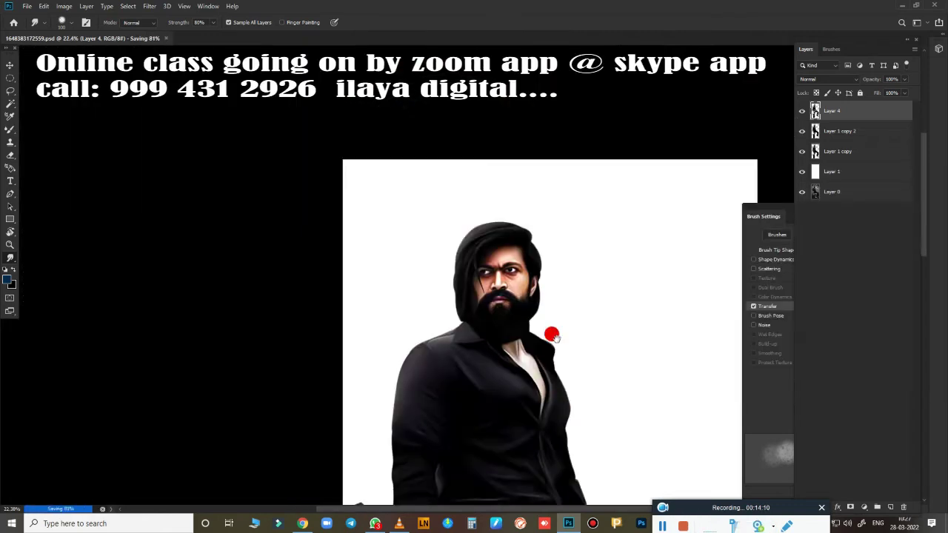
{"action": "scroll", "coordinate": [516, 314], "scroll_direction": "up", "scroll_amount": 2}
{"action": "scroll", "coordinate": [517, 315], "scroll_direction": "up", "scroll_amount": 3}
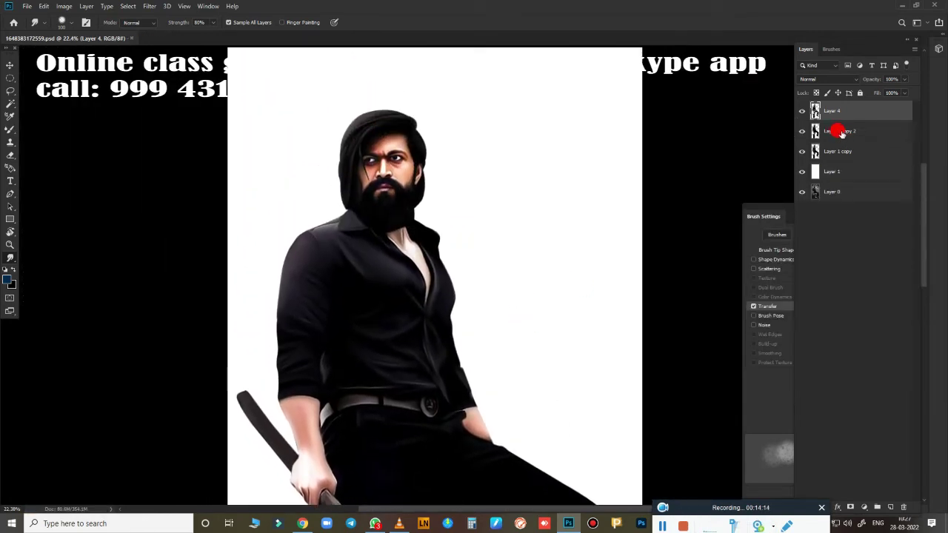
{"action": "left_click", "coordinate": [801, 131]}
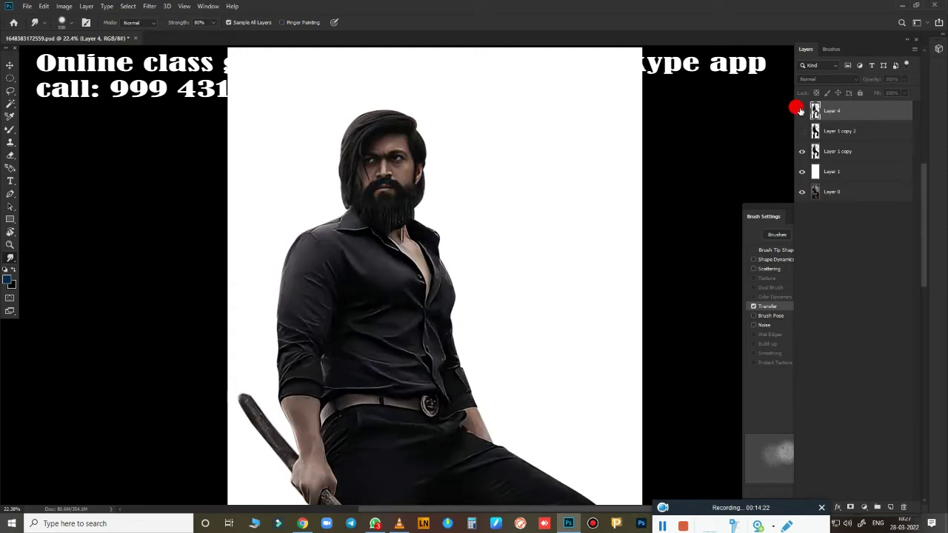
{"action": "left_click", "coordinate": [801, 132]}
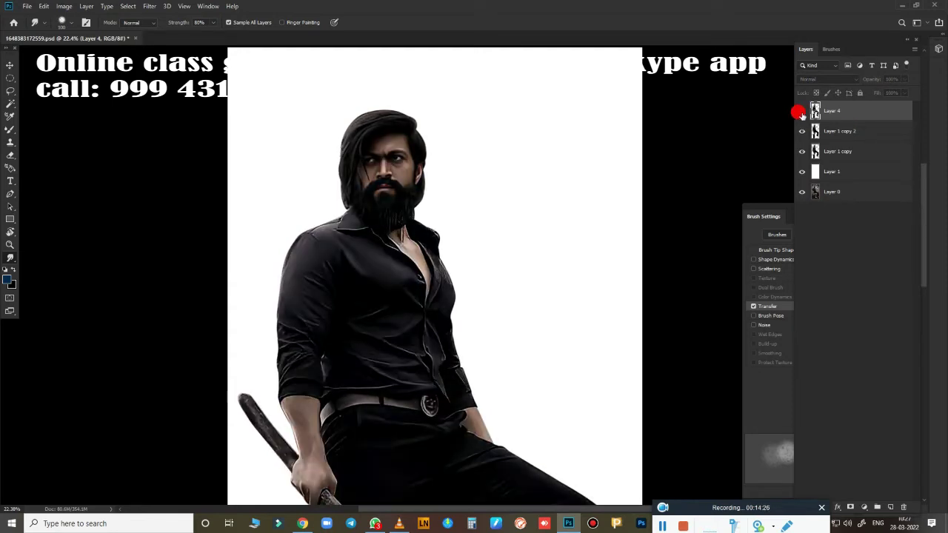
{"action": "left_click", "coordinate": [801, 111]}
{"action": "left_click", "coordinate": [892, 507]}
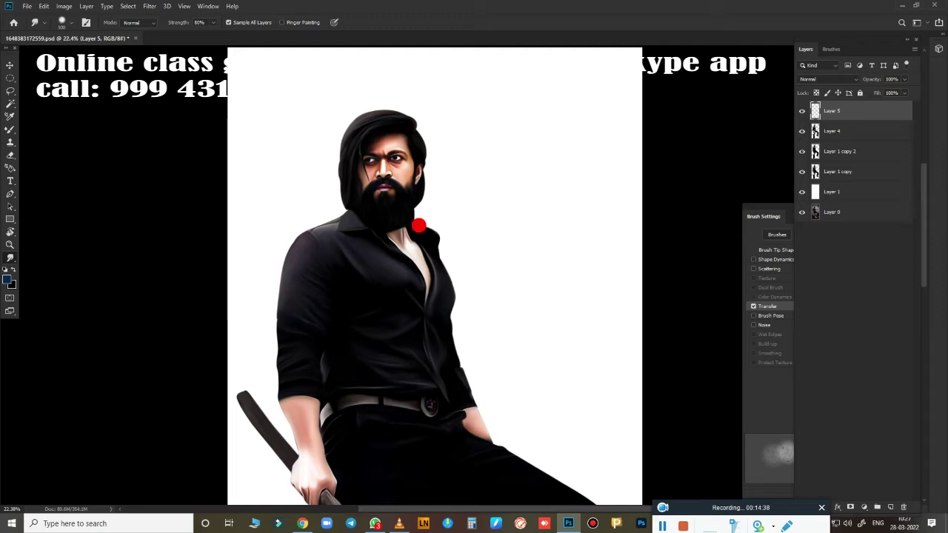
Dismiss the input-language popup and zoom in on the head.
{"action": "key", "text": "super+space"}
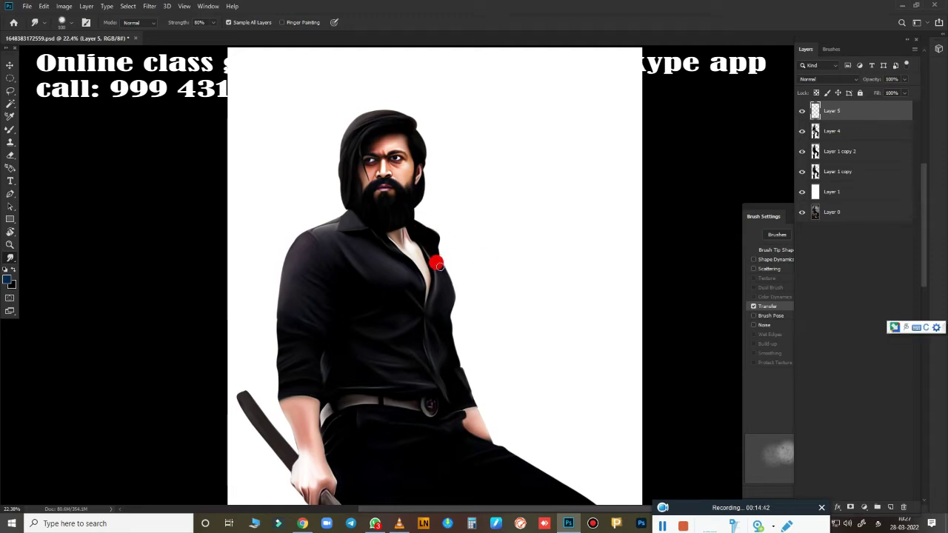
{"action": "left_click", "coordinate": [879, 522]}
{"action": "left_click", "coordinate": [815, 384]}
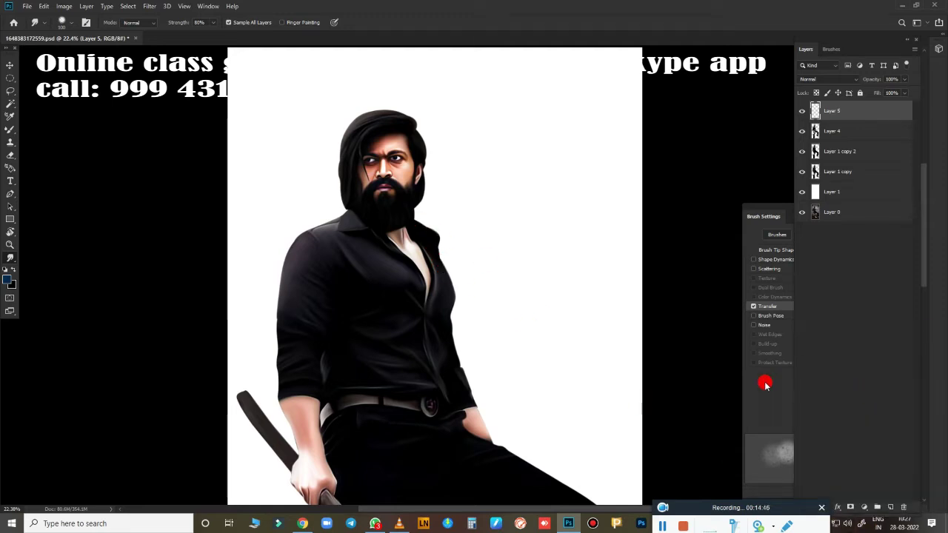
{"action": "scroll", "coordinate": [404, 281], "scroll_direction": "down", "scroll_amount": 3}
{"action": "scroll", "coordinate": [444, 285], "scroll_direction": "up", "scroll_amount": 3}
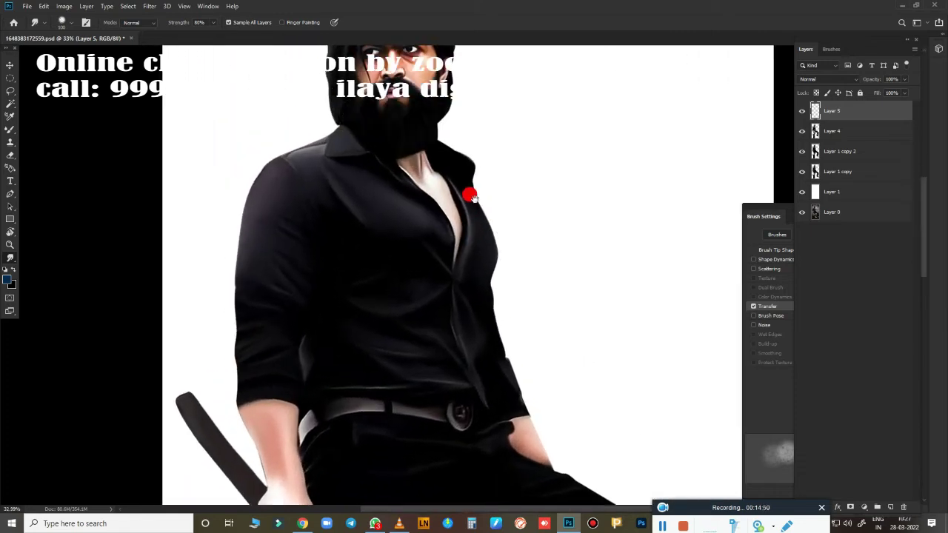
{"action": "scroll", "coordinate": [486, 235], "scroll_direction": "up", "scroll_amount": 2}
{"action": "scroll", "coordinate": [497, 240], "scroll_direction": "up", "scroll_amount": 1}
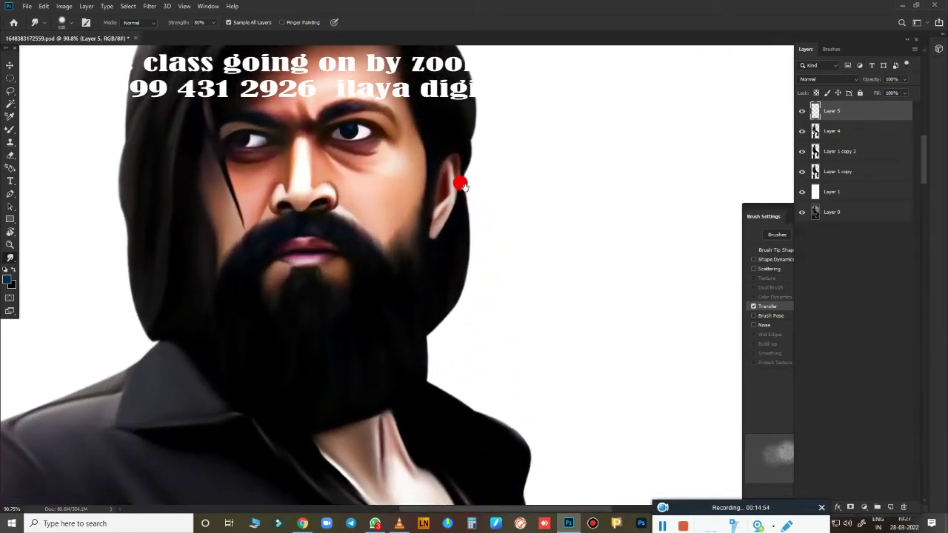
{"action": "scroll", "coordinate": [461, 182], "scroll_direction": "up", "scroll_amount": 1}
{"action": "scroll", "coordinate": [541, 327], "scroll_direction": "up", "scroll_amount": 1}
Tilt the canvas with Rotate View and zoom further onto the hair above the forehead.
{"action": "key", "text": "r"}
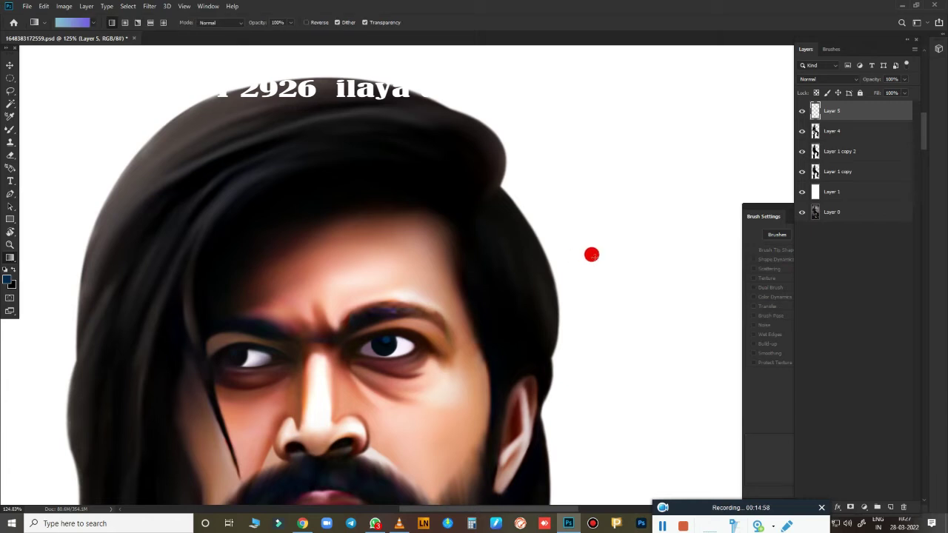
{"action": "left_click_drag", "start_coordinate": [590, 254], "coordinate": [624, 277]}
{"action": "scroll", "coordinate": [633, 311], "scroll_direction": "up", "scroll_amount": 1}
{"action": "left_click_drag", "start_coordinate": [640, 350], "coordinate": [434, 271]}
{"action": "mouse_move", "coordinate": [577, 239]}
{"action": "left_mouse_down"}
{"action": "mouse_move", "coordinate": [567, 146]}
{"action": "mouse_move", "coordinate": [478, 196]}
{"action": "mouse_move", "coordinate": [536, 237]}
{"action": "left_mouse_up"}
{"action": "scroll", "coordinate": [393, 251], "scroll_direction": "up", "scroll_amount": 1}
{"action": "scroll", "coordinate": [413, 264], "scroll_direction": "down", "scroll_amount": 2}
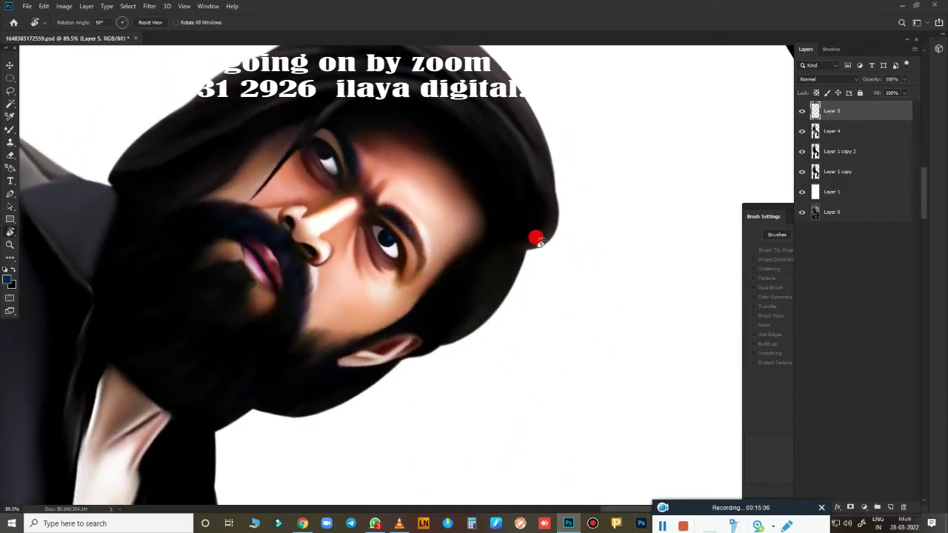
{"action": "scroll", "coordinate": [380, 250], "scroll_direction": "up", "scroll_amount": 2}
{"action": "scroll", "coordinate": [435, 364], "scroll_direction": "up", "scroll_amount": 1}
{"action": "mouse_move", "coordinate": [435, 364]}
{"action": "left_mouse_down"}
{"action": "mouse_move", "coordinate": [561, 269]}
{"action": "mouse_move", "coordinate": [408, 286]}
{"action": "mouse_move", "coordinate": [516, 197]}
{"action": "mouse_move", "coordinate": [553, 260]}
{"action": "mouse_move", "coordinate": [576, 264]}
{"action": "left_mouse_up"}
{"action": "scroll", "coordinate": [576, 264], "scroll_direction": "up", "scroll_amount": 2}
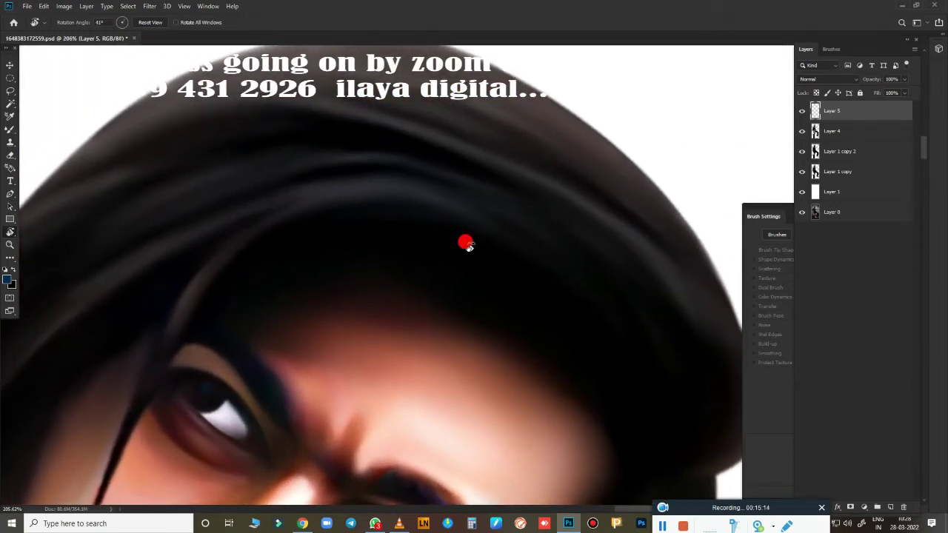
Switch to the Brush, pick a brush preset and set the foreground colour to light blue.
{"action": "key", "text": "b"}
{"action": "right_click", "coordinate": [394, 313]}
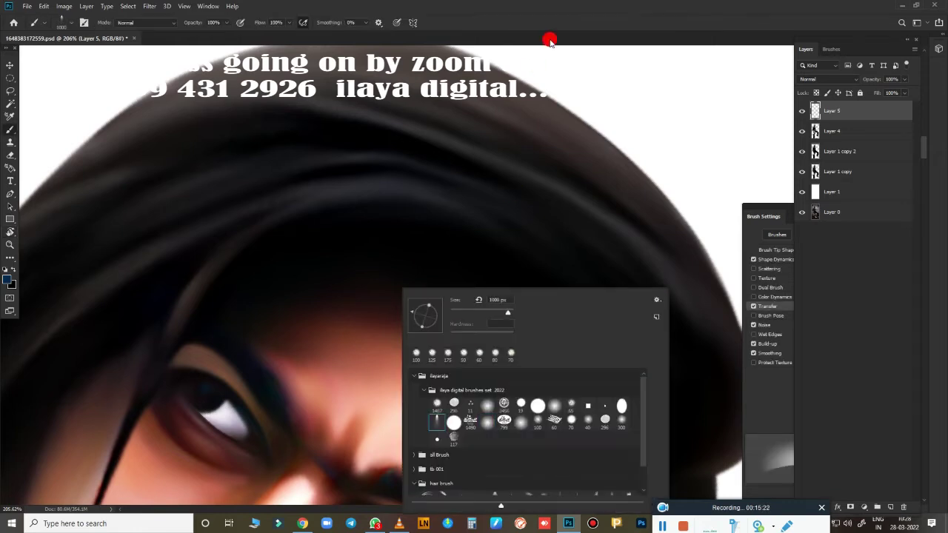
{"action": "left_click", "coordinate": [550, 37]}
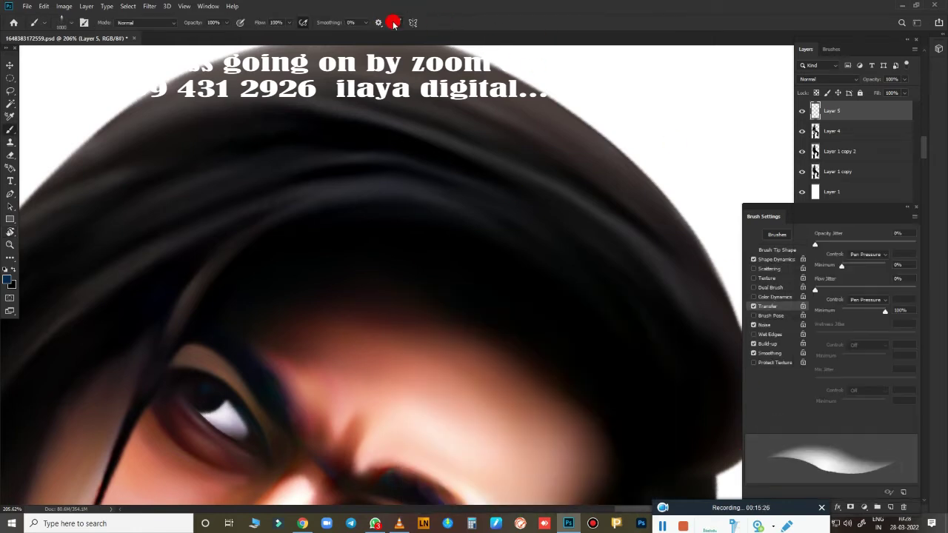
{"action": "left_click", "coordinate": [894, 208]}
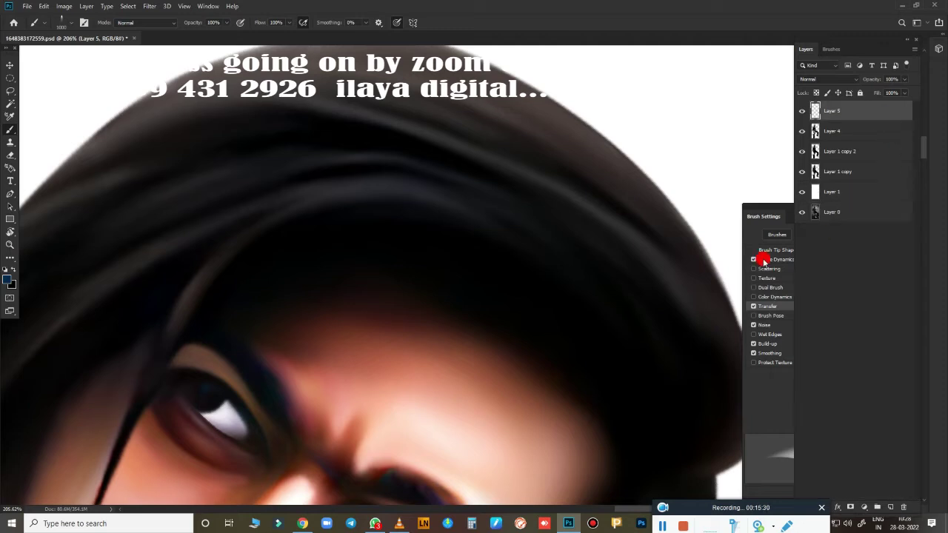
{"action": "left_click", "coordinate": [12, 282]}
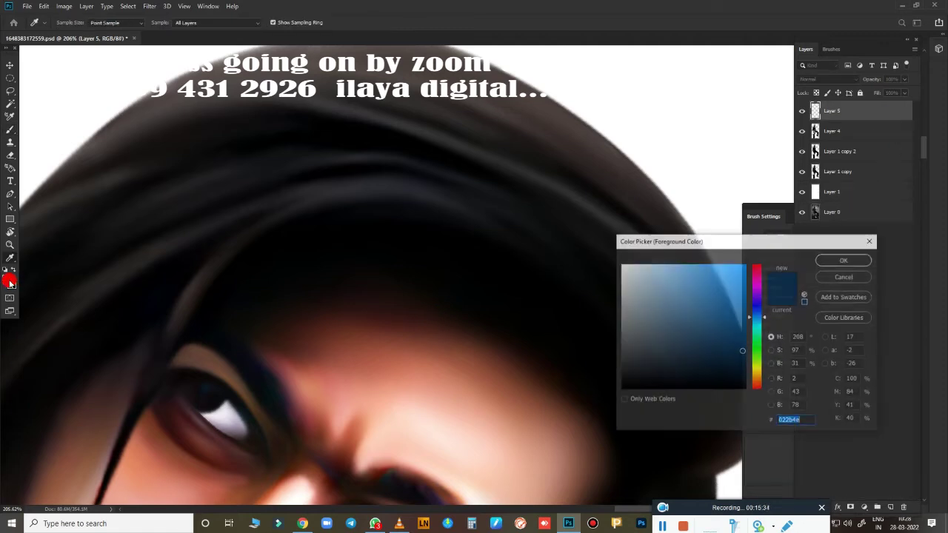
{"action": "left_click", "coordinate": [711, 271]}
{"action": "left_click", "coordinate": [849, 259]}
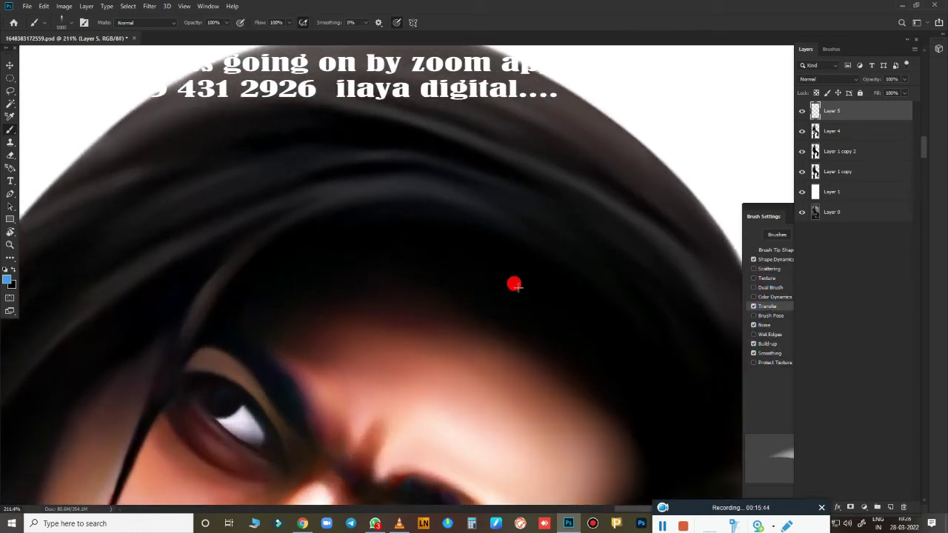
Tilt the view along the hair and toggle layer visibility to compare the hair versions.
{"action": "key", "text": "r"}
{"action": "mouse_move", "coordinate": [514, 282]}
{"action": "left_mouse_down"}
{"action": "mouse_move", "coordinate": [574, 236]}
{"action": "mouse_move", "coordinate": [373, 269]}
{"action": "mouse_move", "coordinate": [525, 200]}
{"action": "left_mouse_up"}
{"action": "mouse_move", "coordinate": [570, 251]}
{"action": "left_mouse_down"}
{"action": "mouse_move", "coordinate": [526, 258]}
{"action": "mouse_move", "coordinate": [577, 237]}
{"action": "left_mouse_up"}
{"action": "left_click_drag", "start_coordinate": [805, 134], "coordinate": [804, 152]}
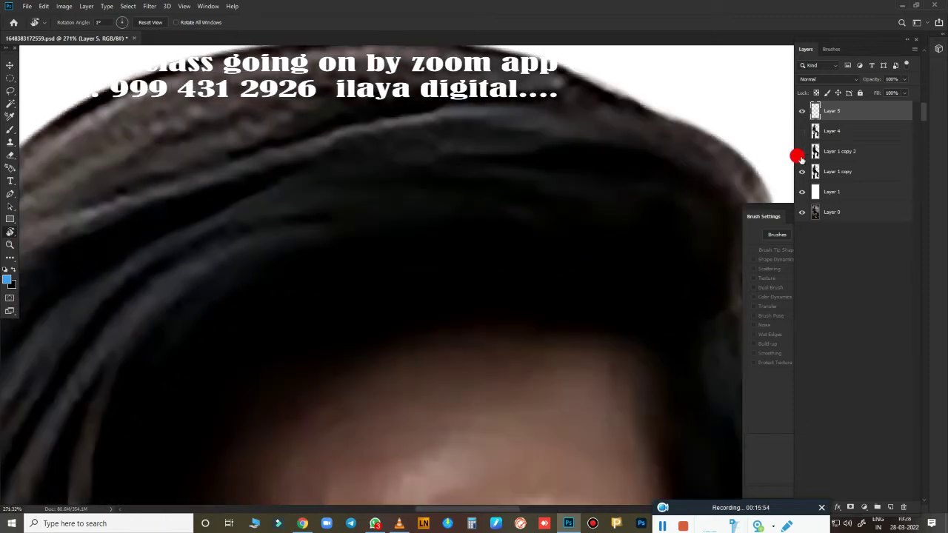
{"action": "left_click", "coordinate": [801, 151]}
{"action": "left_click", "coordinate": [801, 159]}
{"action": "left_click", "coordinate": [801, 151]}
{"action": "left_click", "coordinate": [801, 152]}
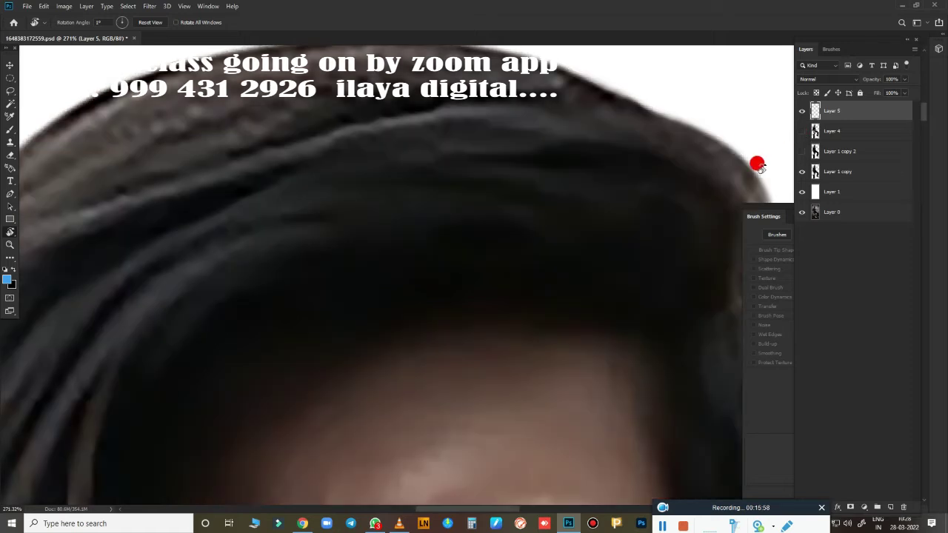
Rotate the canvas to follow the hairline and zoom in closer.
{"action": "scroll", "coordinate": [757, 164], "scroll_direction": "down", "scroll_amount": 2}
{"action": "scroll", "coordinate": [632, 226], "scroll_direction": "up", "scroll_amount": 1}
{"action": "left_click_drag", "start_coordinate": [669, 205], "coordinate": [712, 204]}
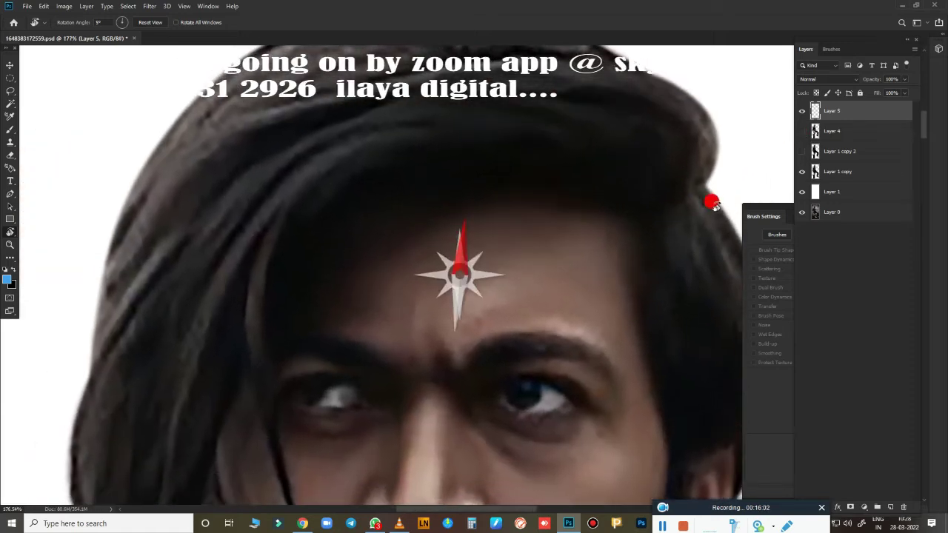
{"action": "scroll", "coordinate": [553, 232], "scroll_direction": "down", "scroll_amount": 2}
{"action": "scroll", "coordinate": [567, 240], "scroll_direction": "up", "scroll_amount": 1}
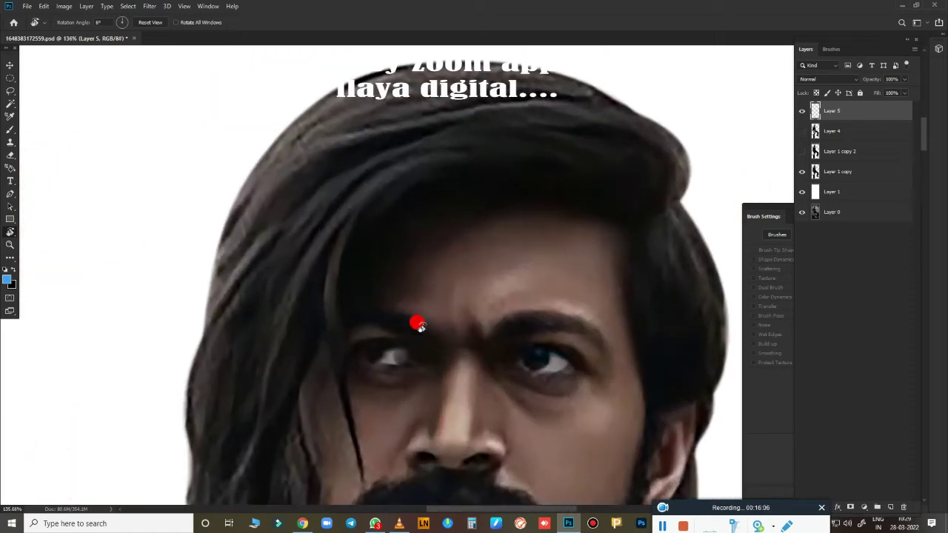
{"action": "left_click_drag", "start_coordinate": [418, 326], "coordinate": [313, 237]}
{"action": "scroll", "coordinate": [444, 262], "scroll_direction": "up", "scroll_amount": 1}
{"action": "scroll", "coordinate": [454, 267], "scroll_direction": "up", "scroll_amount": 1}
{"action": "scroll", "coordinate": [407, 337], "scroll_direction": "up", "scroll_amount": 1}
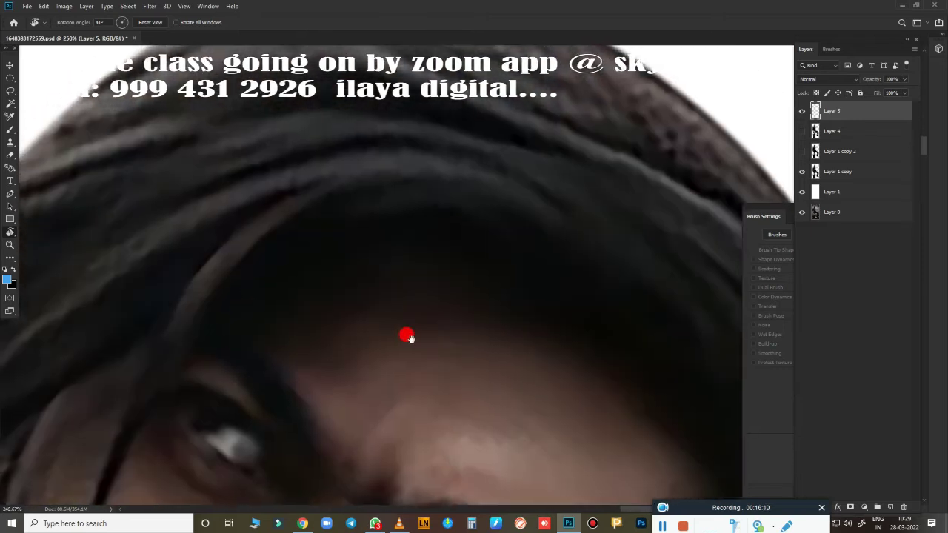
Recheck the brush presets and open Image Size, showing 2250 × 4506 px at 150 ppi.
{"action": "key", "text": "b"}
{"action": "right_click", "coordinate": [473, 240]}
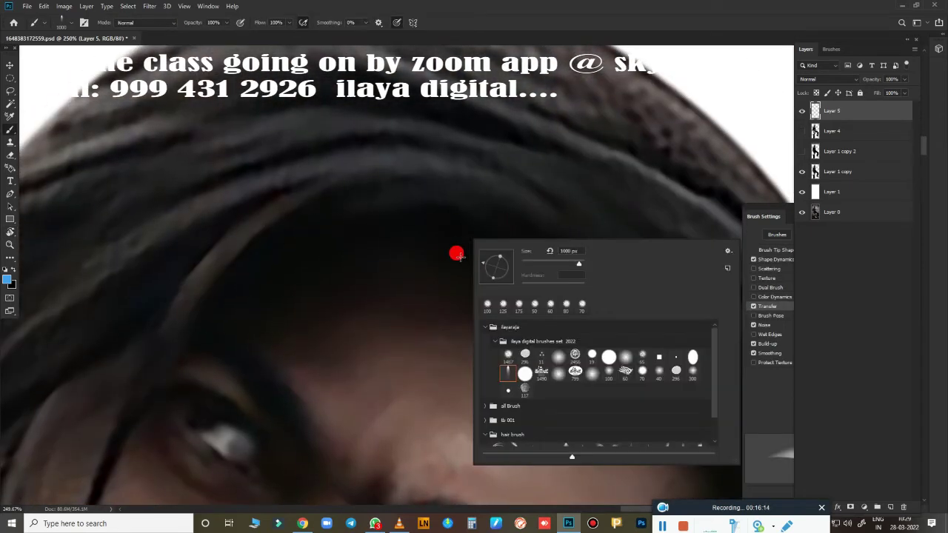
{"action": "left_click", "coordinate": [532, 23]}
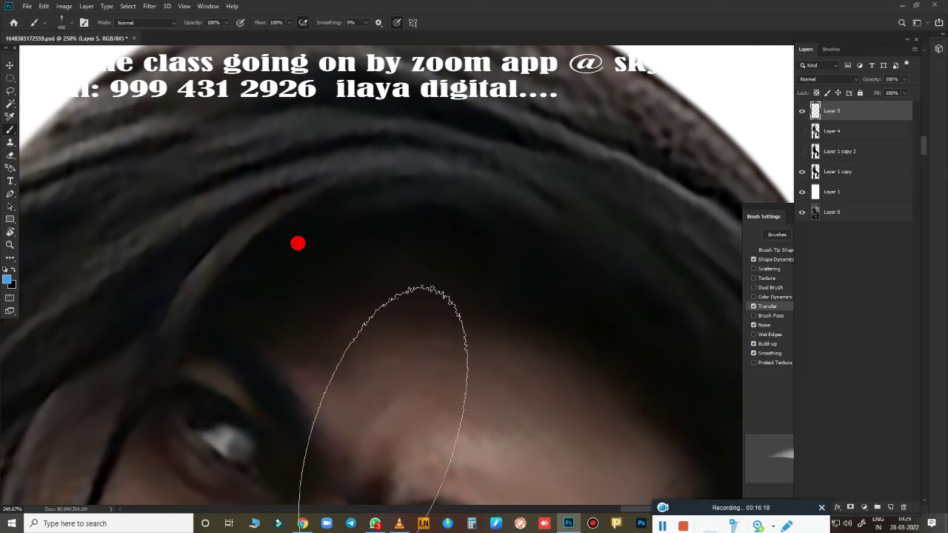
{"action": "key", "text": "ctrl+alt+i"}
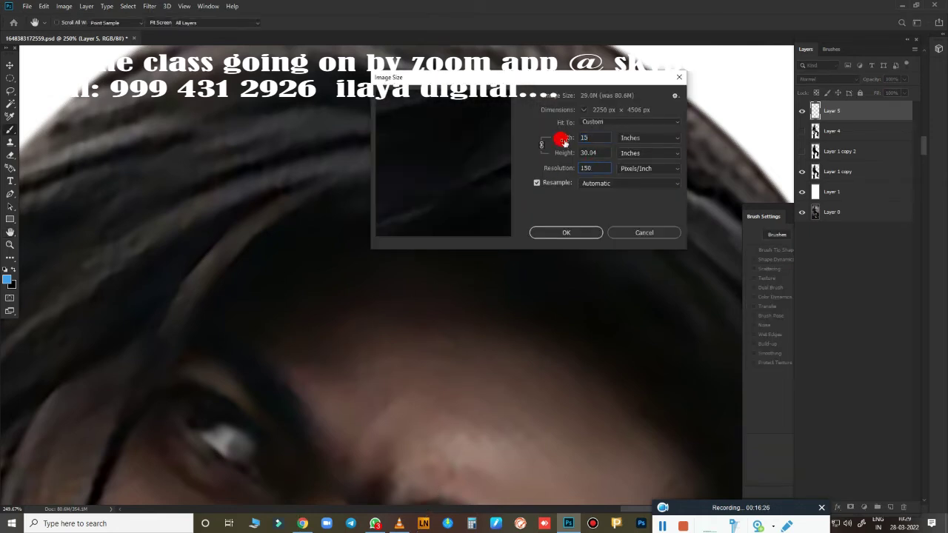
Cancel Image Size, fit the image, then zoom in on the forehead.
{"action": "key", "text": "Escape"}
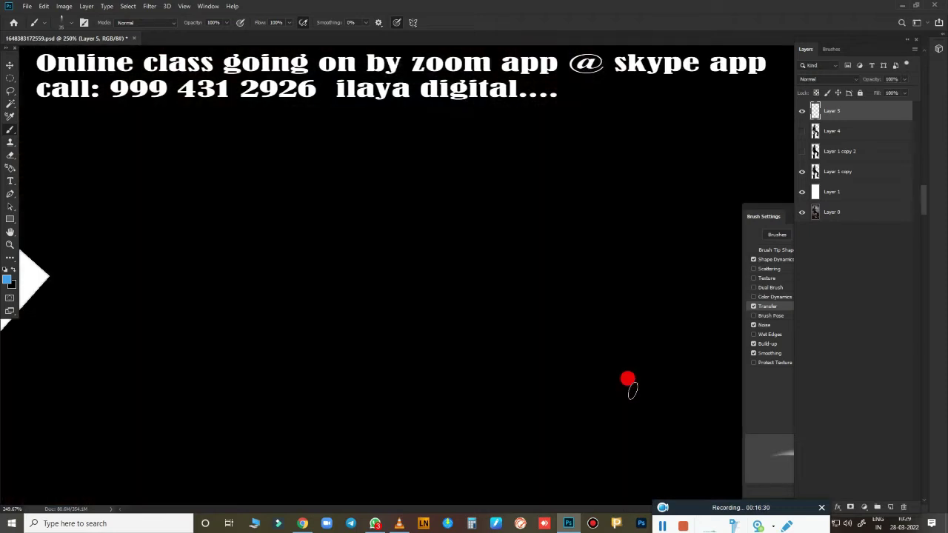
{"action": "key", "text": "ctrl+0"}
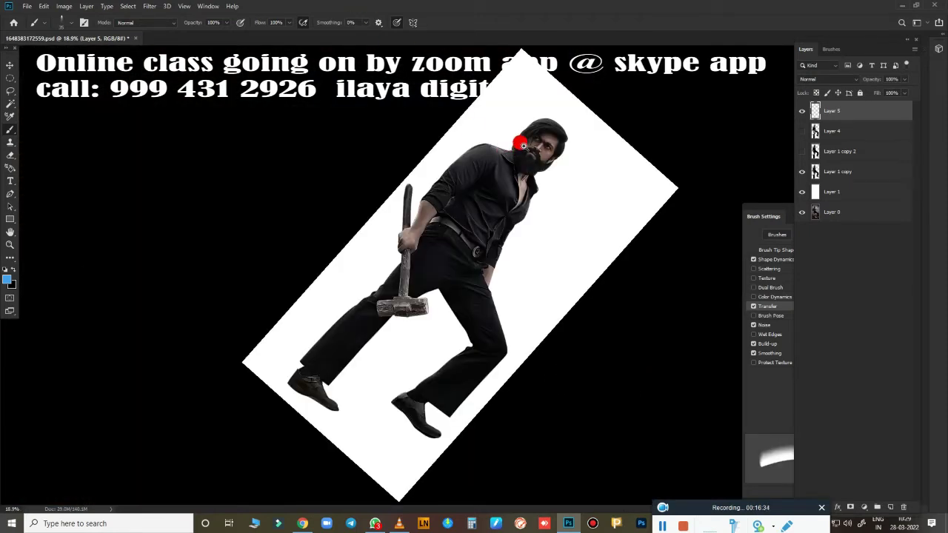
{"action": "scroll", "coordinate": [523, 146], "scroll_direction": "up", "scroll_amount": 3}
{"action": "scroll", "coordinate": [614, 230], "scroll_direction": "up", "scroll_amount": 3}
{"action": "scroll", "coordinate": [434, 375], "scroll_direction": "up", "scroll_amount": 3}
{"action": "scroll", "coordinate": [363, 285], "scroll_direction": "up", "scroll_amount": 3}
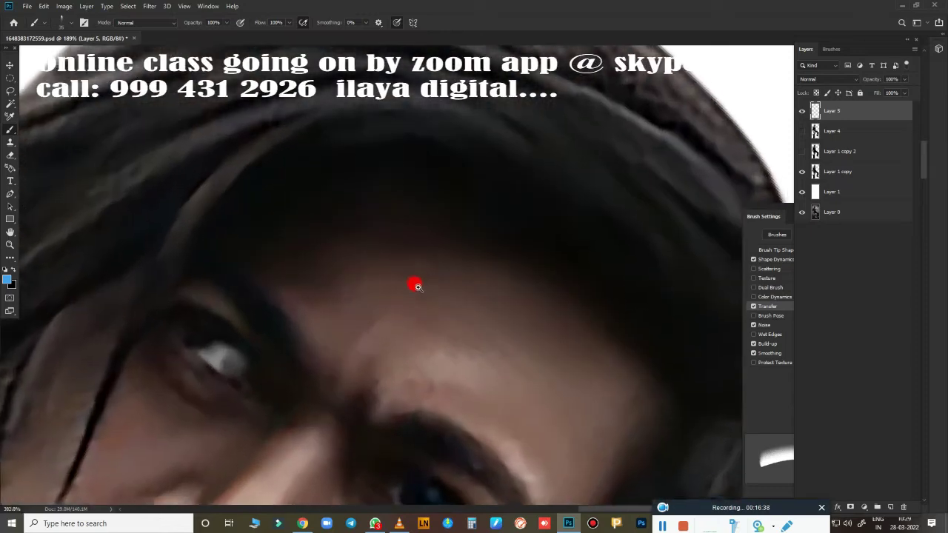
{"action": "scroll", "coordinate": [370, 288], "scroll_direction": "down", "scroll_amount": 1}
{"action": "scroll", "coordinate": [348, 307], "scroll_direction": "up", "scroll_amount": 1}
{"action": "scroll", "coordinate": [396, 317], "scroll_direction": "up", "scroll_amount": 1}
{"action": "scroll", "coordinate": [418, 315], "scroll_direction": "up", "scroll_amount": 1}
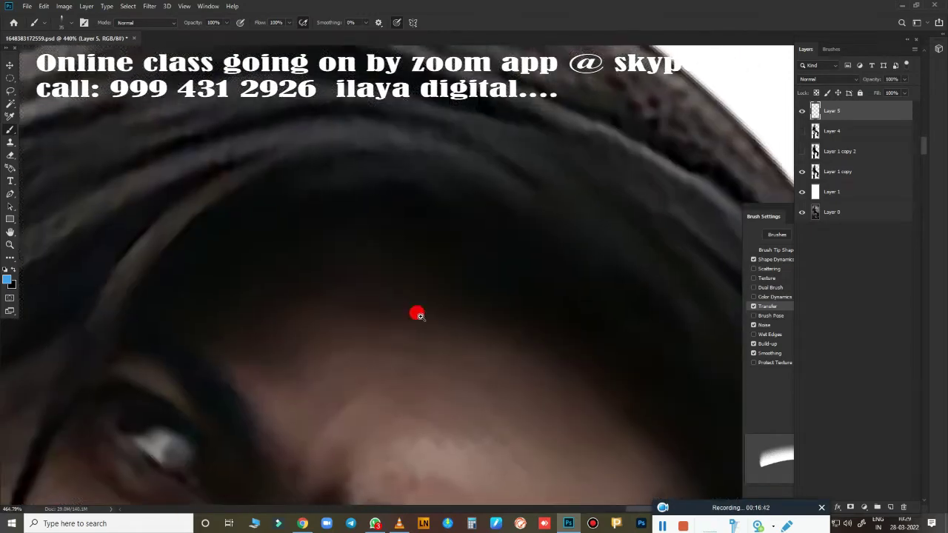
{"action": "scroll", "coordinate": [419, 316], "scroll_direction": "down", "scroll_amount": 1}
Paint two blue test arcs over the forehead and undo them.
{"action": "left_click_drag", "start_coordinate": [133, 322], "coordinate": [601, 252]}
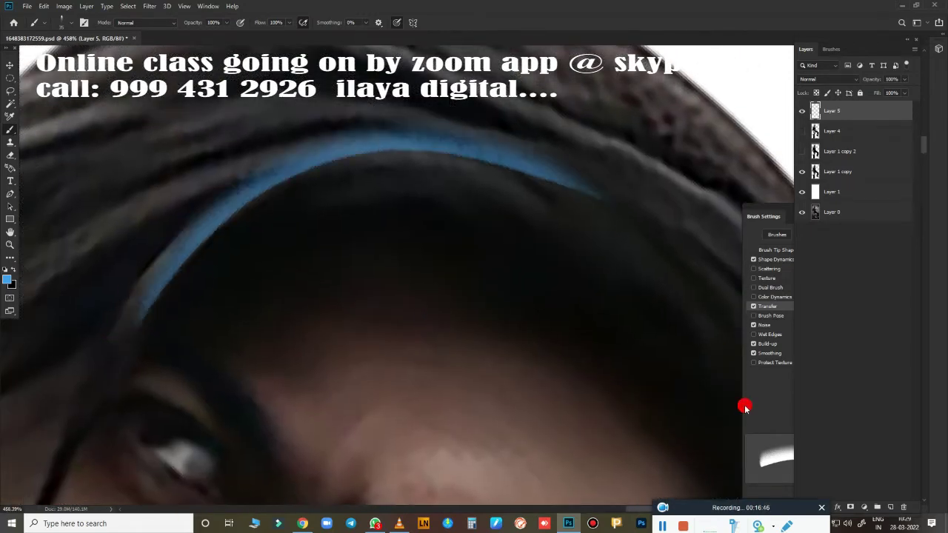
{"action": "key", "text": "ctrl+z"}
{"action": "left_click_drag", "start_coordinate": [611, 219], "coordinate": [158, 317]}
{"action": "key", "text": "ctrl+z"}
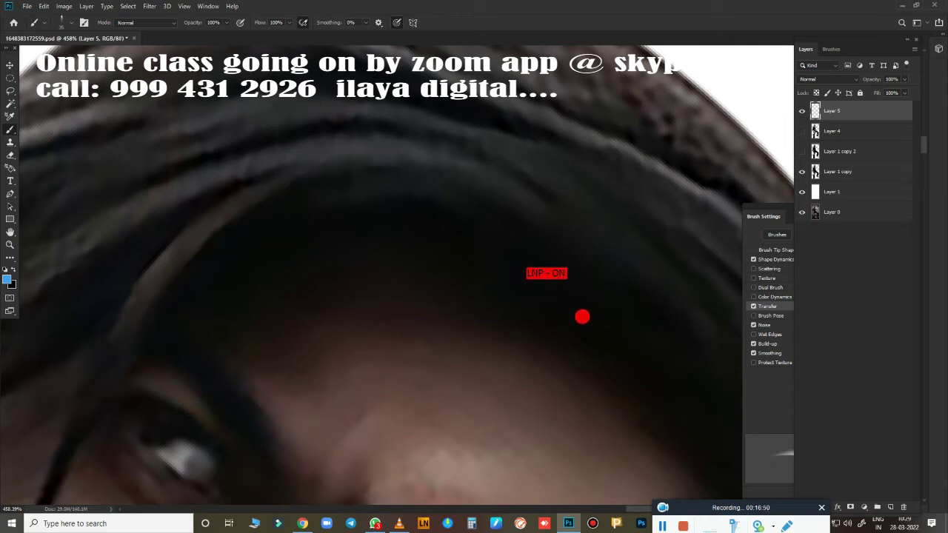
{"action": "key", "text": "ctrl+shift+z"}
{"action": "key", "text": "ctrl+z"}
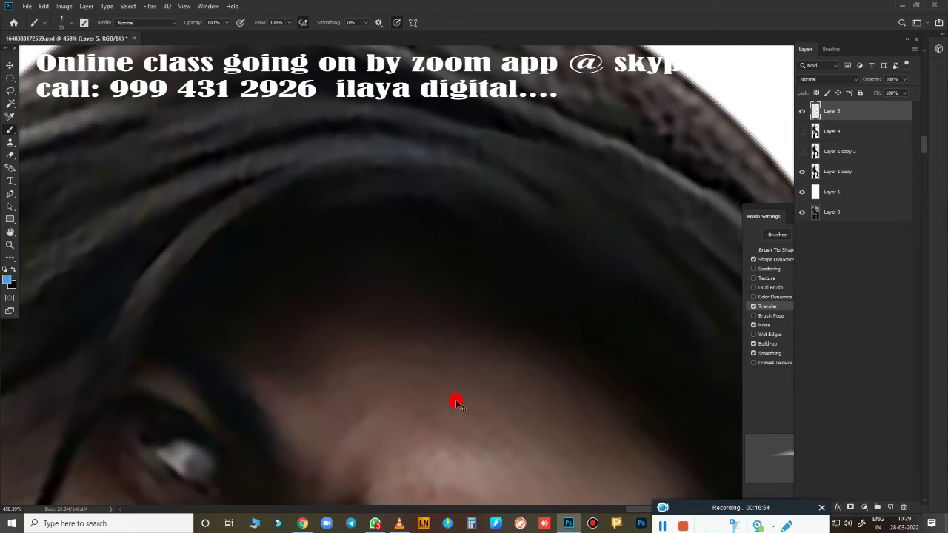
Set the Huion Digital Pen pressure curve toward Hard, then paint a blue arc along the hairline.
{"action": "left_click", "coordinate": [496, 524]}
{"action": "left_click", "coordinate": [382, 138]}
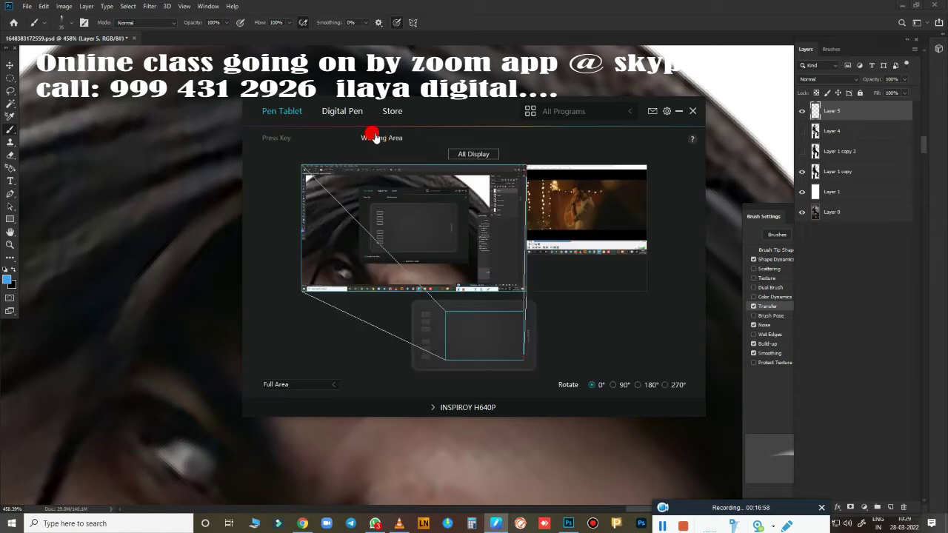
{"action": "left_click", "coordinate": [342, 111]}
{"action": "left_click", "coordinate": [385, 139]}
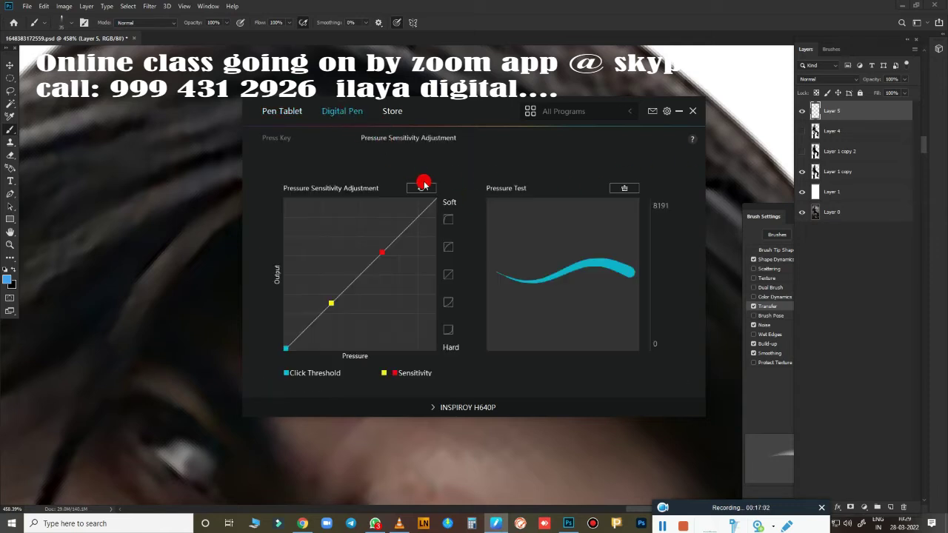
{"action": "mouse_move", "coordinate": [380, 252]}
{"action": "left_mouse_down"}
{"action": "mouse_move", "coordinate": [355, 298]}
{"action": "mouse_move", "coordinate": [417, 345]}
{"action": "left_mouse_up"}
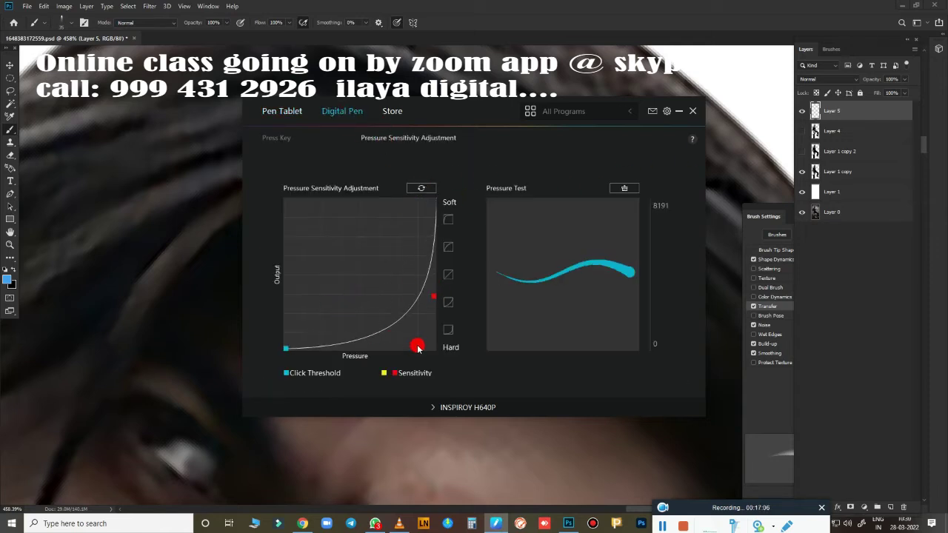
{"action": "left_click", "coordinate": [678, 111]}
{"action": "left_click_drag", "start_coordinate": [546, 220], "coordinate": [164, 361]}
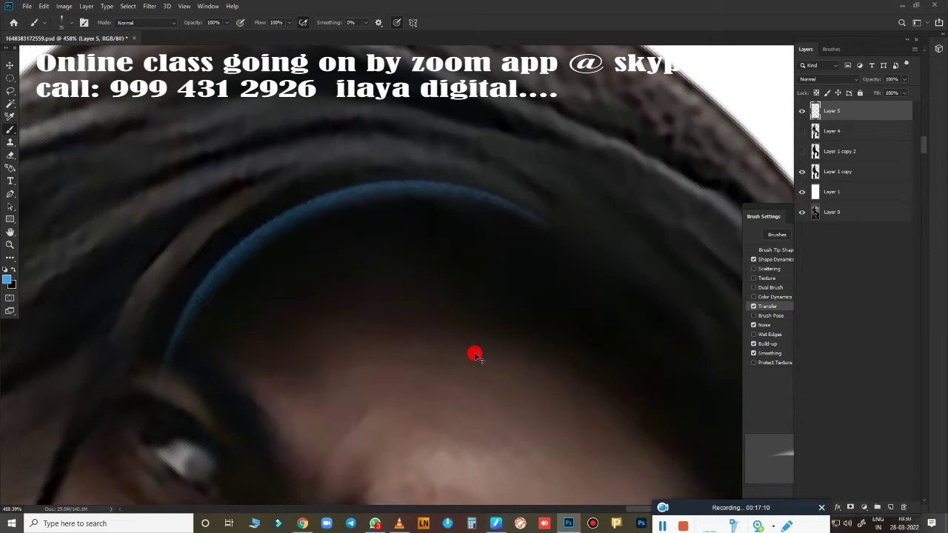
Try several blue brush arcs along the hairline and undo them all.
{"action": "key", "text": "ctrl+z"}
{"action": "left_click_drag", "start_coordinate": [544, 211], "coordinate": [126, 300]}
{"action": "key", "text": "ctrl+z"}
{"action": "scroll", "coordinate": [493, 332], "scroll_direction": "down", "scroll_amount": 1}
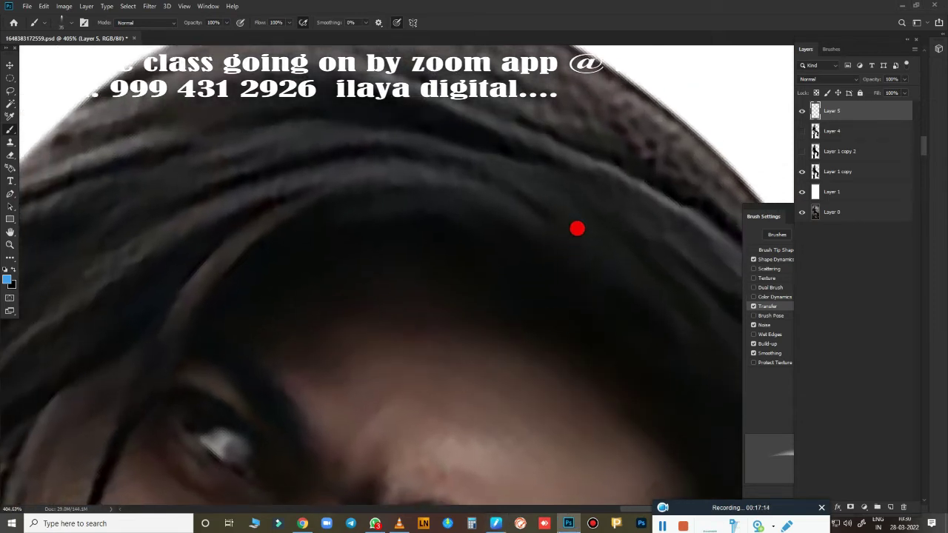
{"action": "left_click_drag", "start_coordinate": [570, 226], "coordinate": [259, 294]}
{"action": "key", "text": "ctrl+z"}
{"action": "mouse_move", "coordinate": [534, 216]}
{"action": "left_mouse_down"}
{"action": "mouse_move", "coordinate": [225, 355]}
{"action": "mouse_move", "coordinate": [166, 362]}
{"action": "left_mouse_up"}
{"action": "key", "text": "ctrl+z"}
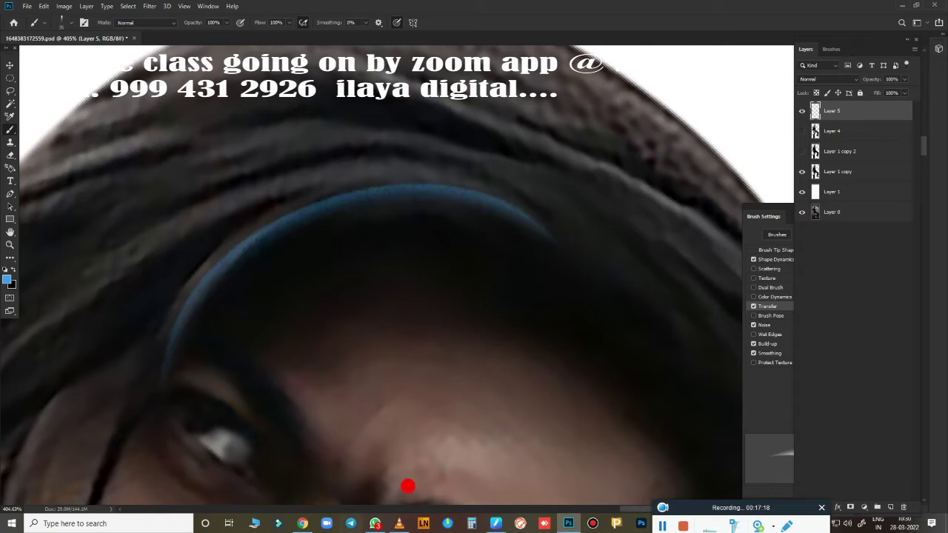
{"action": "key", "text": "ctrl+z"}
{"action": "left_click_drag", "start_coordinate": [484, 377], "coordinate": [679, 267]}
{"action": "scroll", "coordinate": [598, 289], "scroll_direction": "down", "scroll_amount": 3}
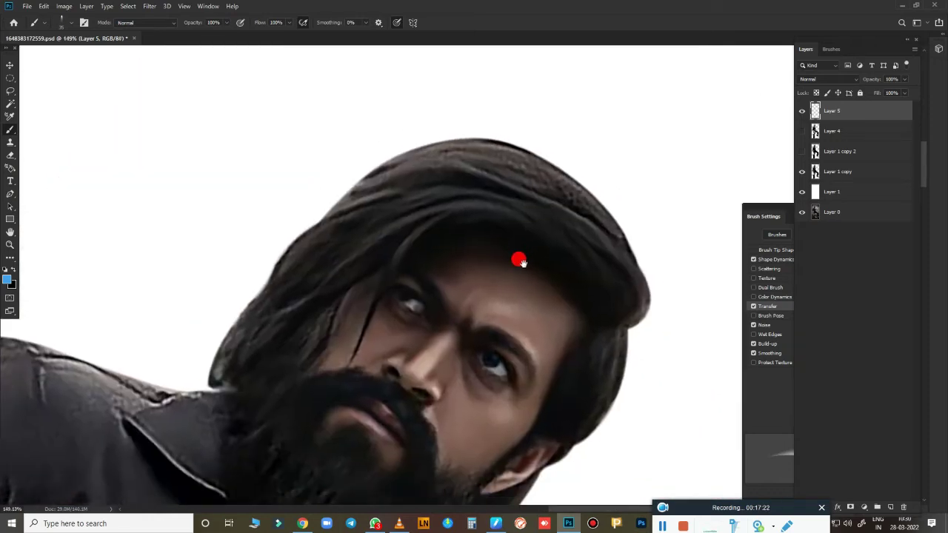
{"action": "scroll", "coordinate": [561, 281], "scroll_direction": "up", "scroll_amount": 2}
Draw a curved Pen path from the right hairline down the hair strand to the beard.
{"action": "key", "text": "p"}
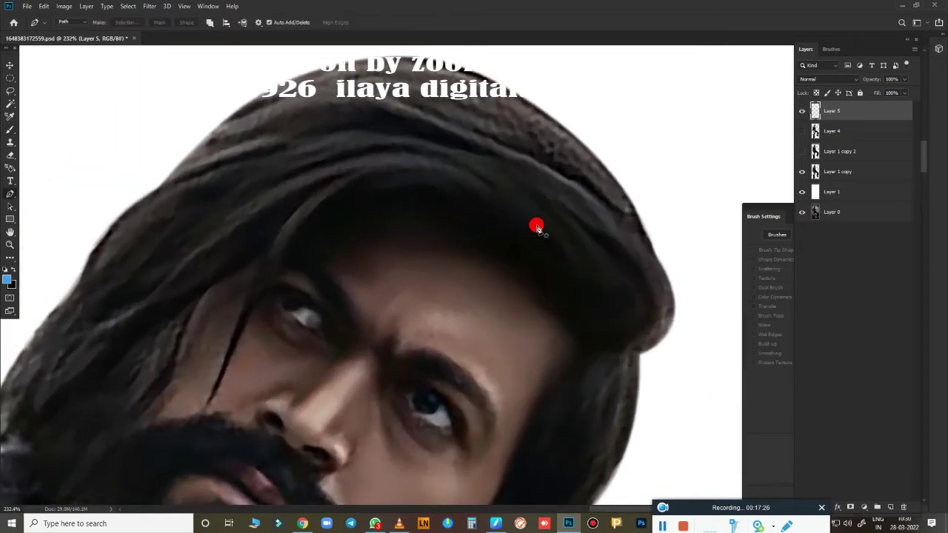
{"action": "left_click", "coordinate": [533, 221]}
{"action": "left_click_drag", "start_coordinate": [297, 222], "coordinate": [194, 347]}
{"action": "left_click", "coordinate": [297, 223], "text": "alt"}
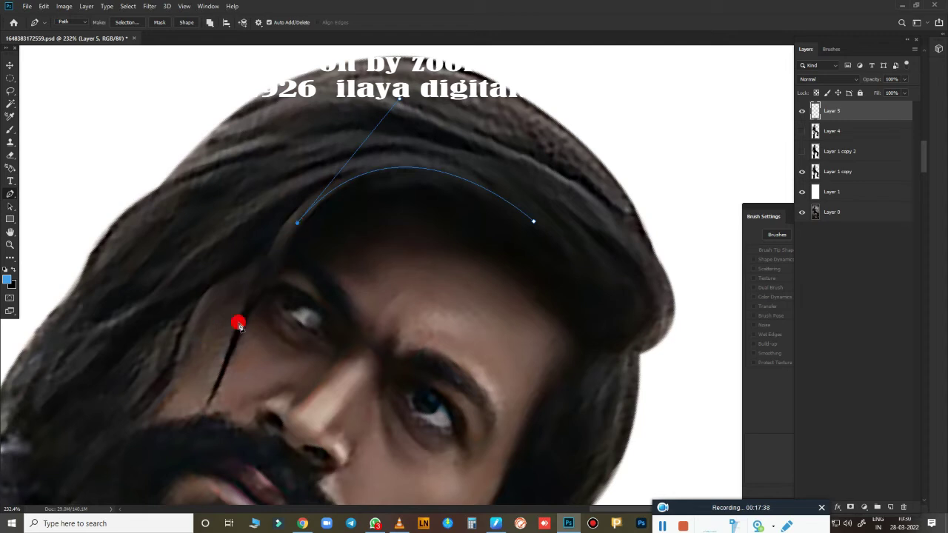
{"action": "left_click_drag", "start_coordinate": [239, 326], "coordinate": [196, 416]}
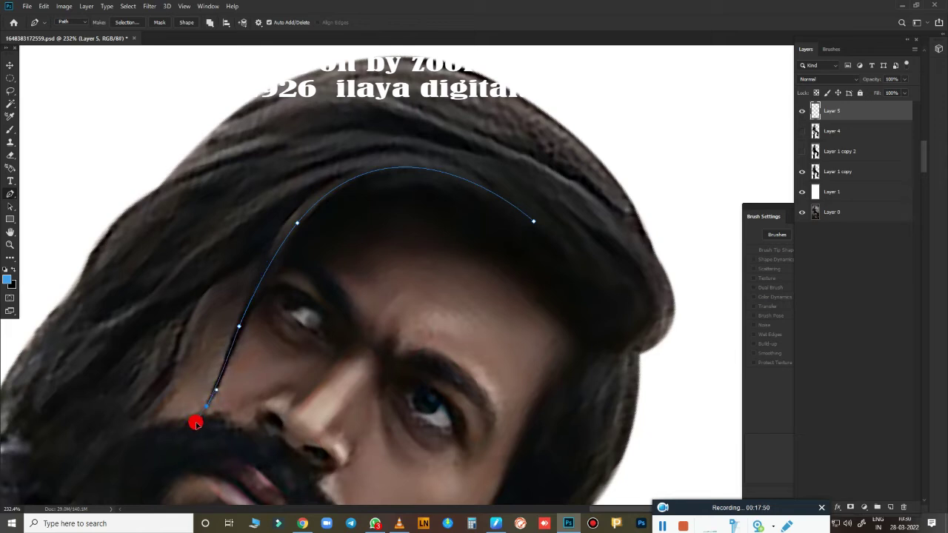
{"action": "key", "text": "ctrl+z"}
{"action": "left_click_drag", "start_coordinate": [207, 408], "coordinate": [198, 422]}
Stroke the hair path with the blue brush, undoing and restroking it once.
{"action": "key", "text": "b"}
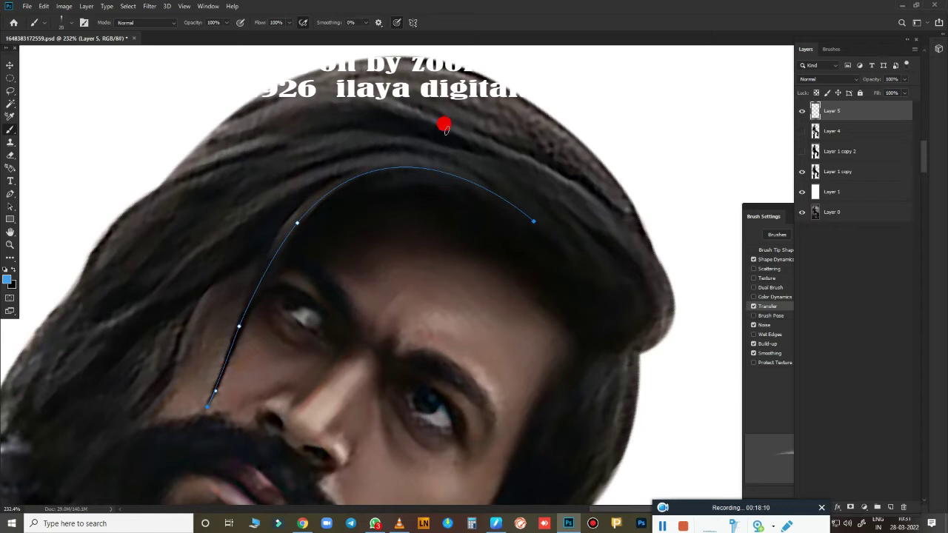
{"action": "key", "text": "p"}
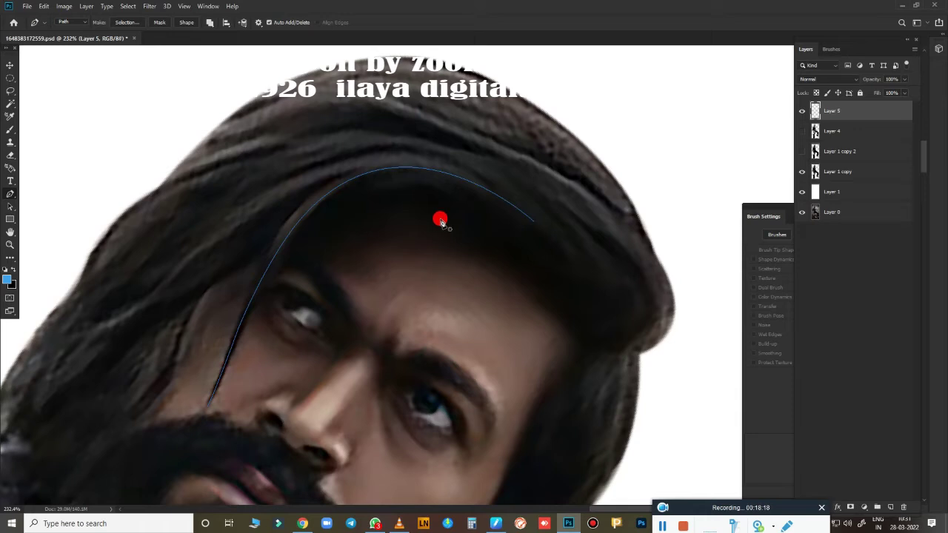
{"action": "right_click", "coordinate": [470, 261]}
{"action": "left_click", "coordinate": [510, 334]}
{"action": "left_click", "coordinate": [530, 166]}
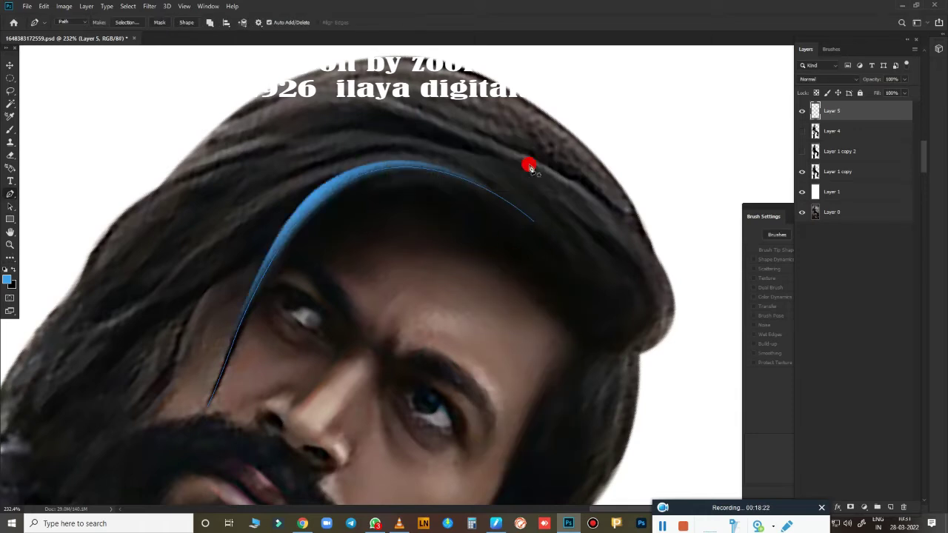
{"action": "key", "text": "ctrl+z"}
{"action": "right_click", "coordinate": [476, 342]}
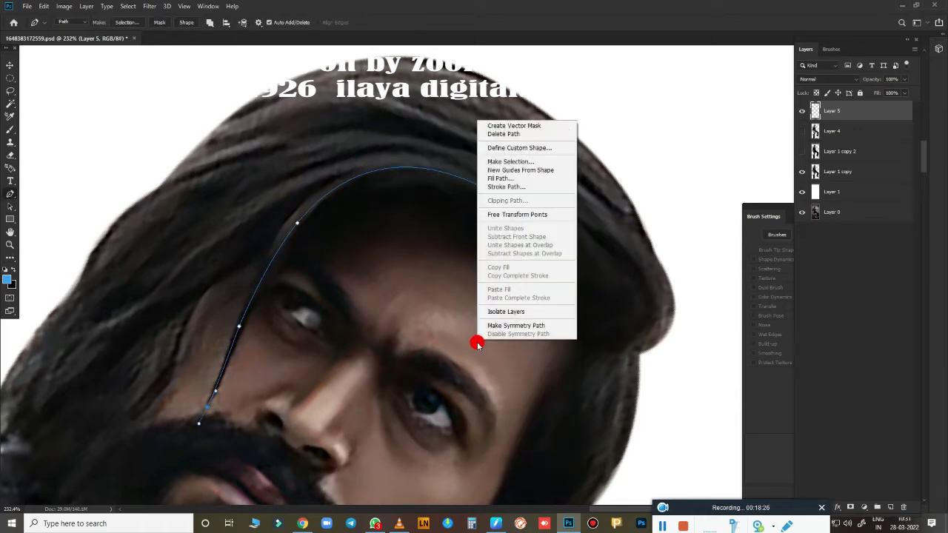
{"action": "left_click", "coordinate": [442, 324]}
{"action": "right_click", "coordinate": [466, 254]}
{"action": "left_click", "coordinate": [491, 322]}
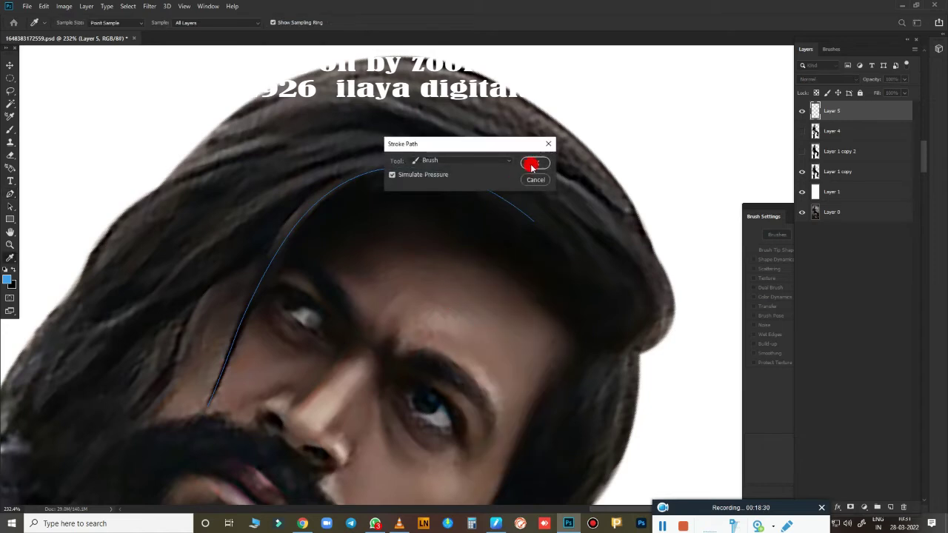
{"action": "left_click", "coordinate": [529, 165]}
{"action": "key", "text": "ctrl+0"}
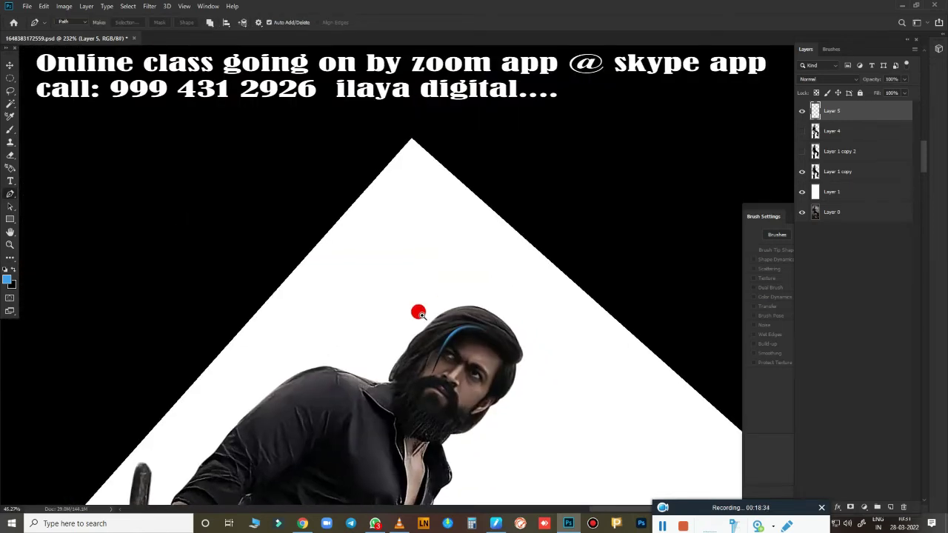
Add a lower anchor to the strand path and restroke it with the blue brush.
{"action": "mouse_move", "coordinate": [417, 312]}
{"action": "left_mouse_down"}
{"action": "mouse_move", "coordinate": [463, 339]}
{"action": "mouse_move", "coordinate": [467, 323]}
{"action": "left_mouse_up"}
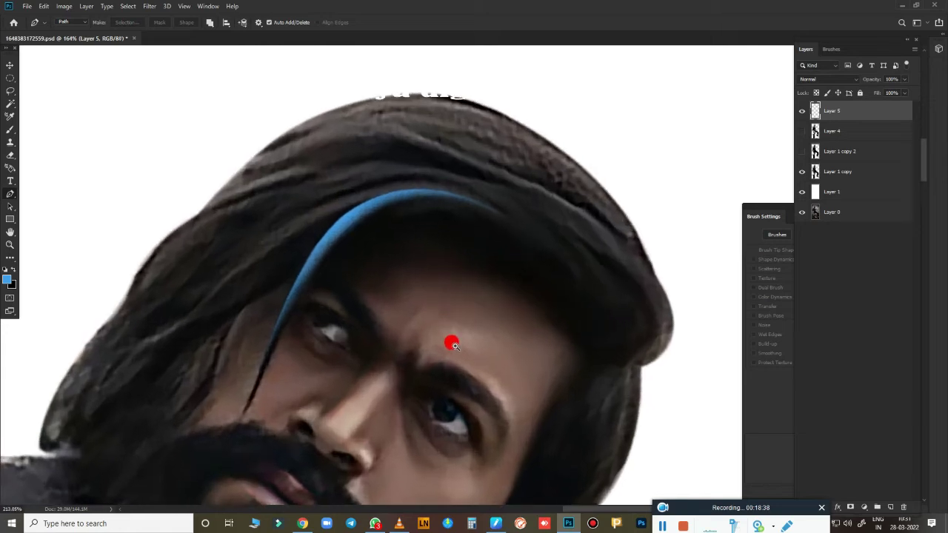
{"action": "key", "text": "ctrl+z"}
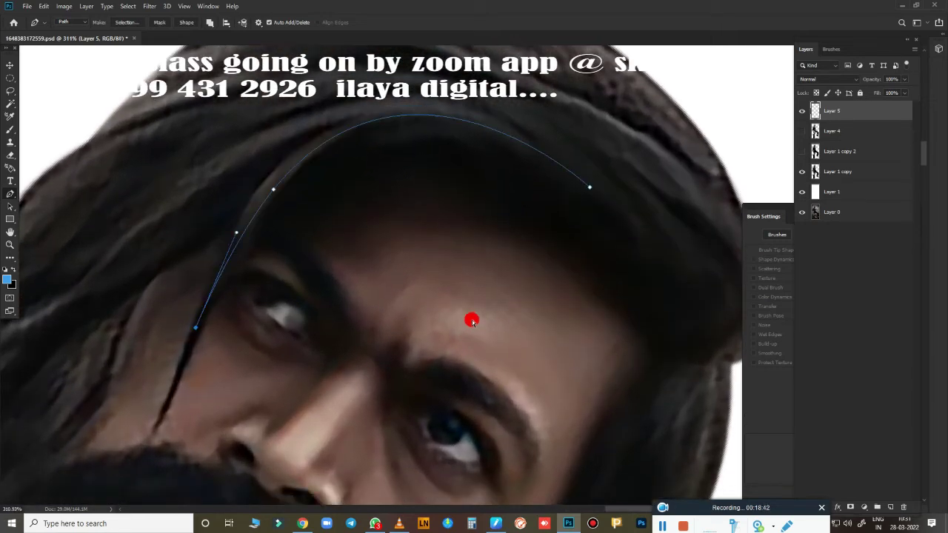
{"action": "left_click_drag", "start_coordinate": [152, 437], "coordinate": [133, 467]}
{"action": "right_click", "coordinate": [429, 289]}
{"action": "key", "text": "Escape"}
{"action": "key", "text": "b"}
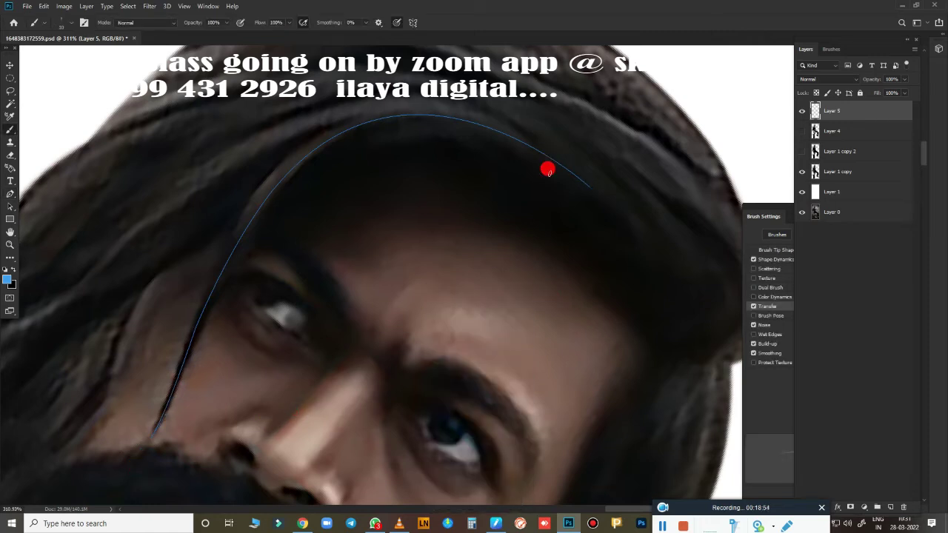
{"action": "key", "text": "p"}
{"action": "right_click", "coordinate": [520, 180]}
{"action": "left_click", "coordinate": [548, 250]}
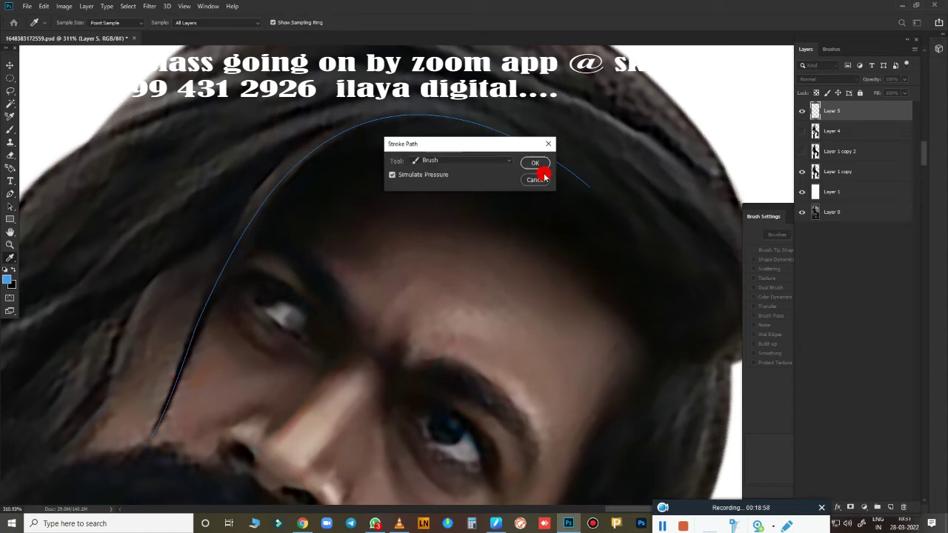
{"action": "left_click", "coordinate": [538, 161]}
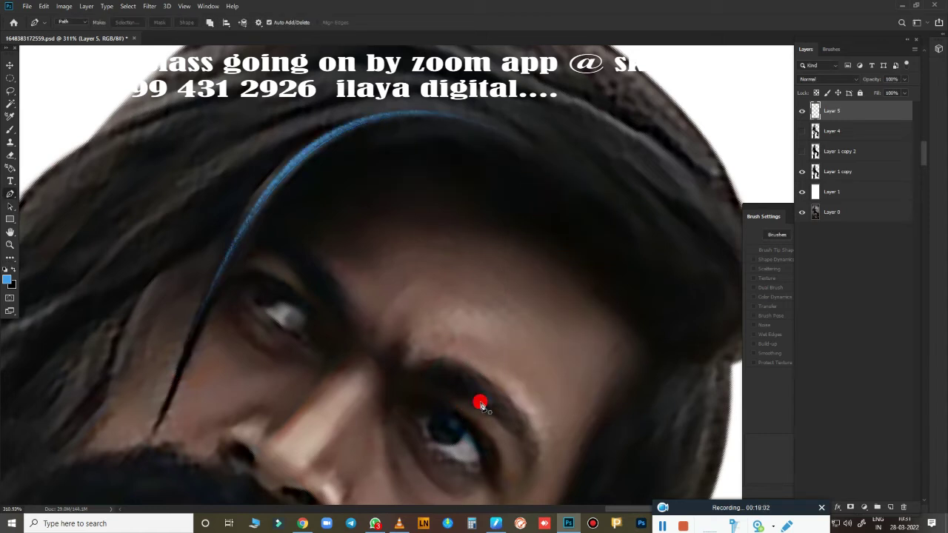
Toggle Layer 4 on and off to compare the painting with the photo.
{"action": "scroll", "coordinate": [485, 361], "scroll_direction": "up", "scroll_amount": 1}
{"action": "scroll", "coordinate": [485, 361], "scroll_direction": "down", "scroll_amount": 3}
{"action": "left_click", "coordinate": [801, 131]}
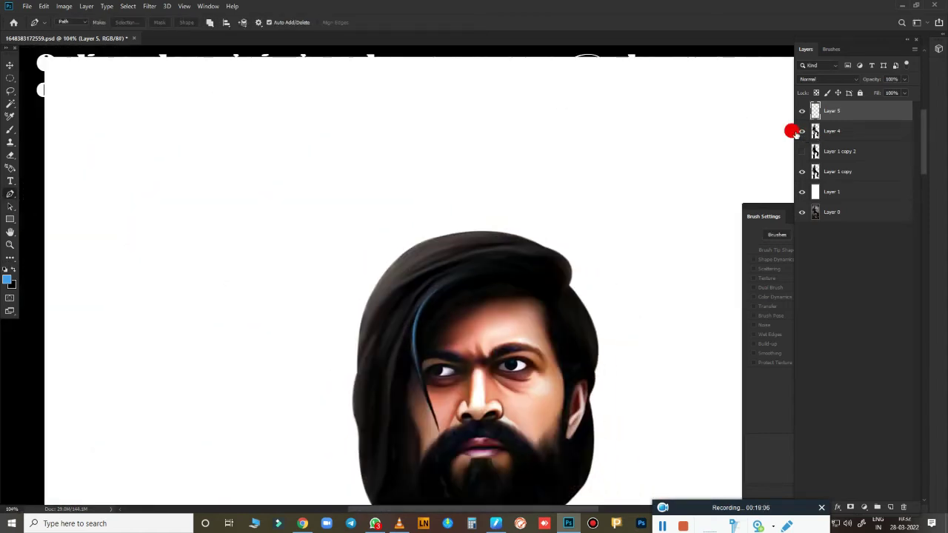
{"action": "scroll", "coordinate": [494, 185], "scroll_direction": "up", "scroll_amount": 1}
{"action": "scroll", "coordinate": [493, 185], "scroll_direction": "up", "scroll_amount": 2}
{"action": "scroll", "coordinate": [488, 222], "scroll_direction": "up", "scroll_amount": 1}
{"action": "scroll", "coordinate": [491, 244], "scroll_direction": "down", "scroll_amount": 1}
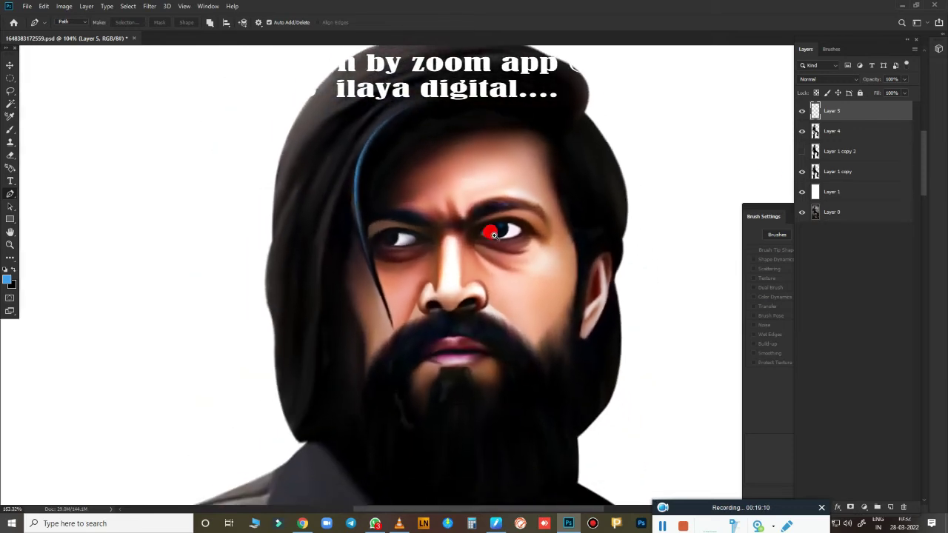
{"action": "left_click", "coordinate": [801, 131]}
{"action": "scroll", "coordinate": [422, 392], "scroll_direction": "up", "scroll_amount": 3}
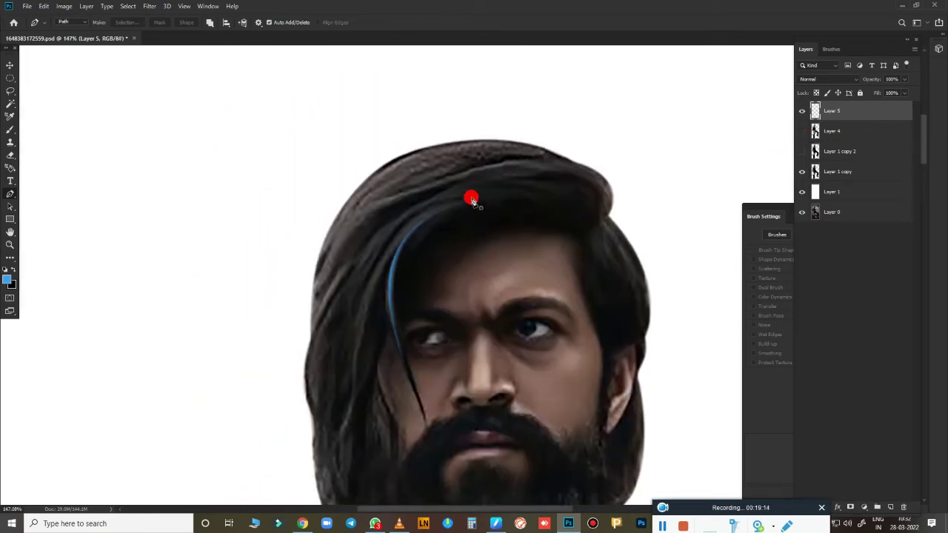
Trace a curved Pen path from the crown down the left side of the hair to the shoulder.
{"action": "left_click", "coordinate": [552, 210]}
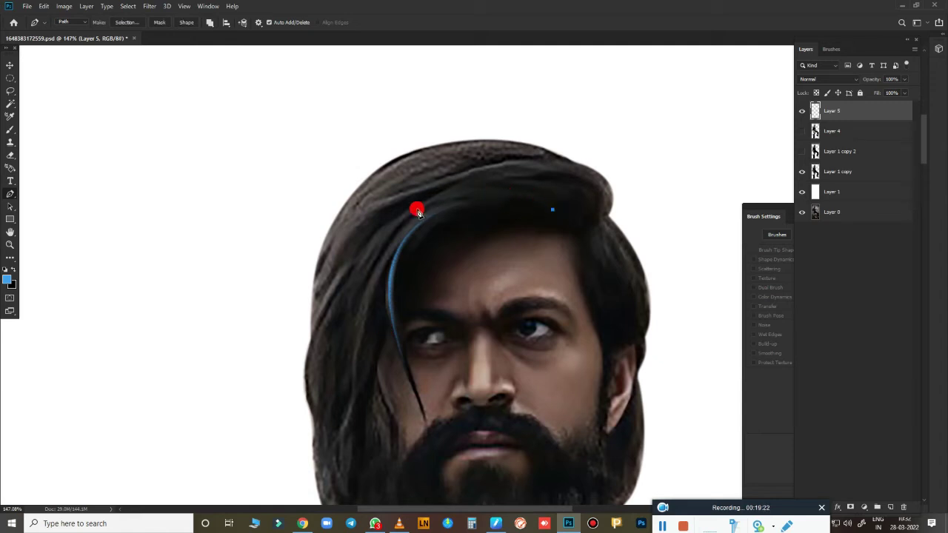
{"action": "left_click_drag", "start_coordinate": [406, 216], "coordinate": [357, 270]}
{"action": "key", "text": "Escape"}
{"action": "left_click", "coordinate": [536, 197]}
{"action": "mouse_move", "coordinate": [376, 271]}
{"action": "left_mouse_down"}
{"action": "mouse_move", "coordinate": [309, 379]}
{"action": "mouse_move", "coordinate": [346, 372]}
{"action": "mouse_move", "coordinate": [330, 378]}
{"action": "left_mouse_up"}
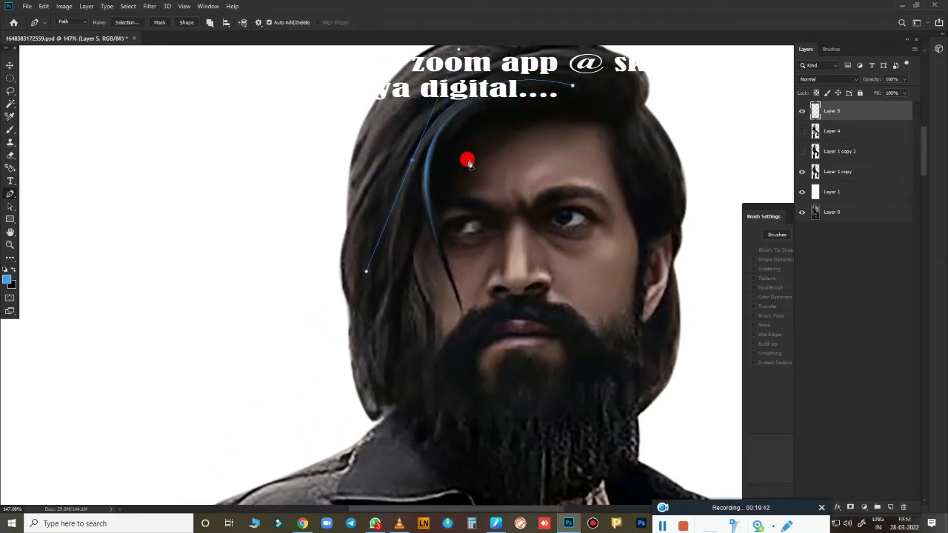
{"action": "left_click", "coordinate": [412, 160]}
{"action": "mouse_move", "coordinate": [390, 256]}
{"action": "left_mouse_down"}
{"action": "mouse_move", "coordinate": [388, 304]}
{"action": "mouse_move", "coordinate": [372, 304]}
{"action": "mouse_move", "coordinate": [394, 306]}
{"action": "mouse_move", "coordinate": [381, 289]}
{"action": "mouse_move", "coordinate": [390, 303]}
{"action": "mouse_move", "coordinate": [365, 338]}
{"action": "mouse_move", "coordinate": [371, 357]}
{"action": "left_mouse_up"}
{"action": "left_click", "coordinate": [389, 256], "text": "alt"}
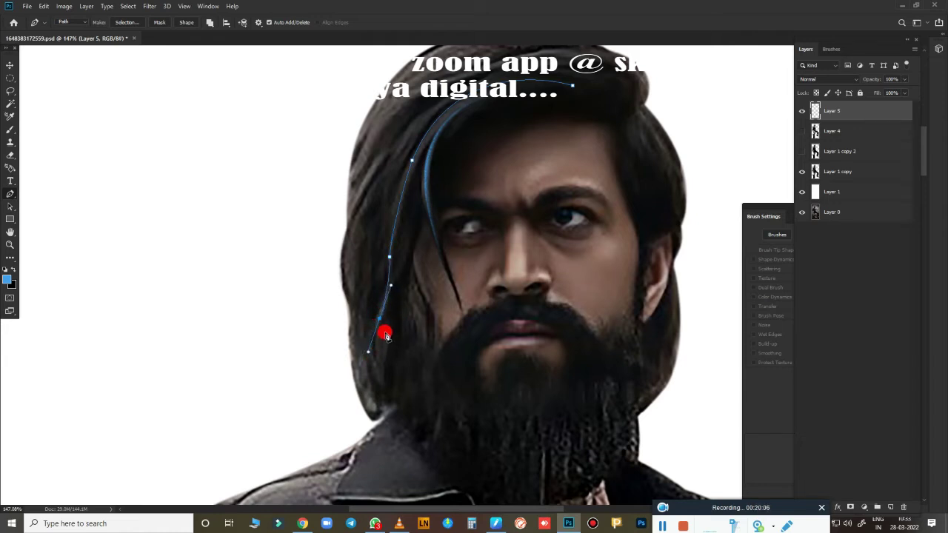
{"action": "left_click", "coordinate": [379, 318], "text": "alt"}
{"action": "left_click_drag", "start_coordinate": [462, 338], "coordinate": [485, 190]}
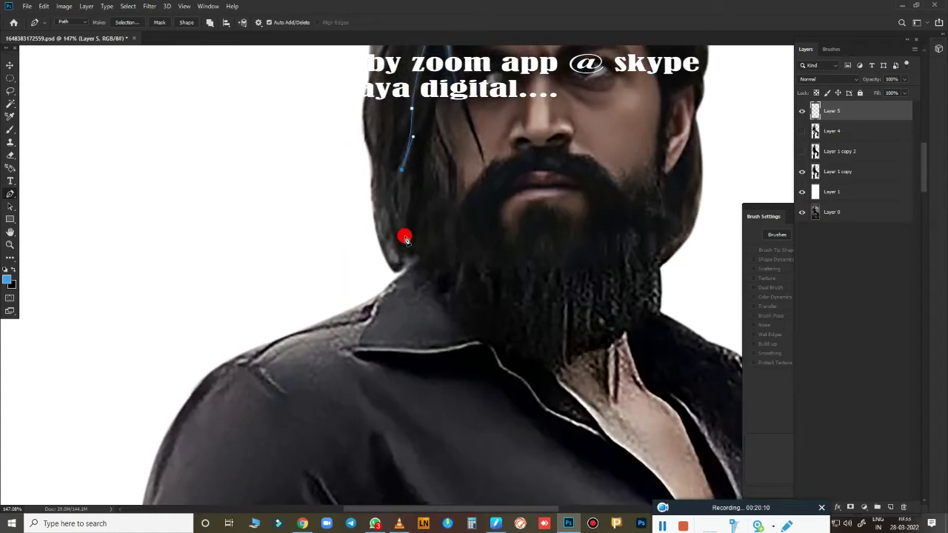
{"action": "left_click_drag", "start_coordinate": [405, 243], "coordinate": [444, 289]}
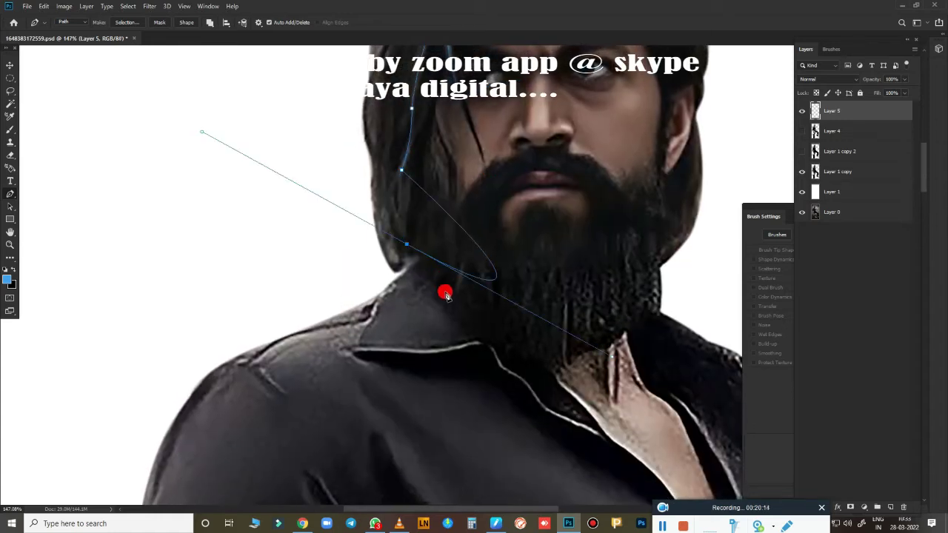
{"action": "key", "text": "ctrl+z"}
{"action": "left_click_drag", "start_coordinate": [406, 257], "coordinate": [435, 299]}
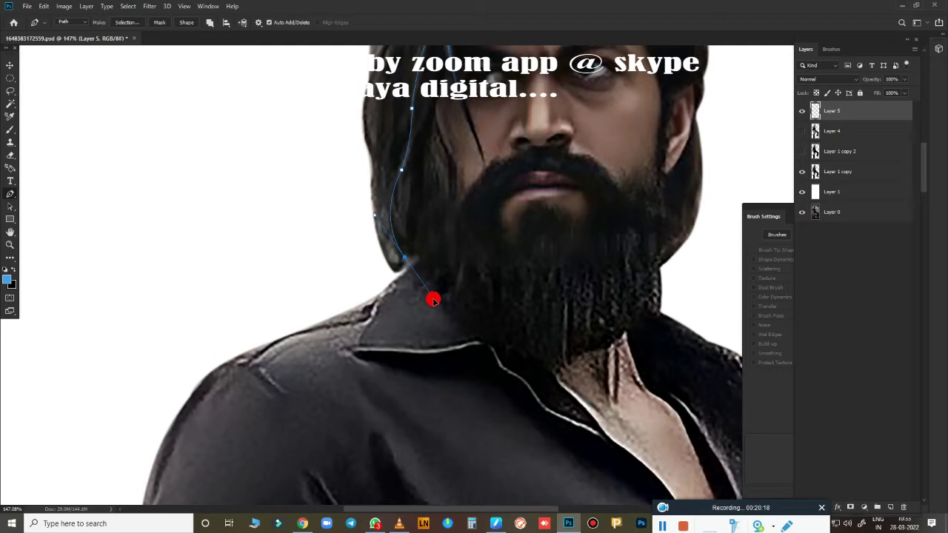
{"action": "scroll", "coordinate": [500, 304], "scroll_direction": "up", "scroll_amount": 4}
{"action": "scroll", "coordinate": [502, 289], "scroll_direction": "up", "scroll_amount": 1}
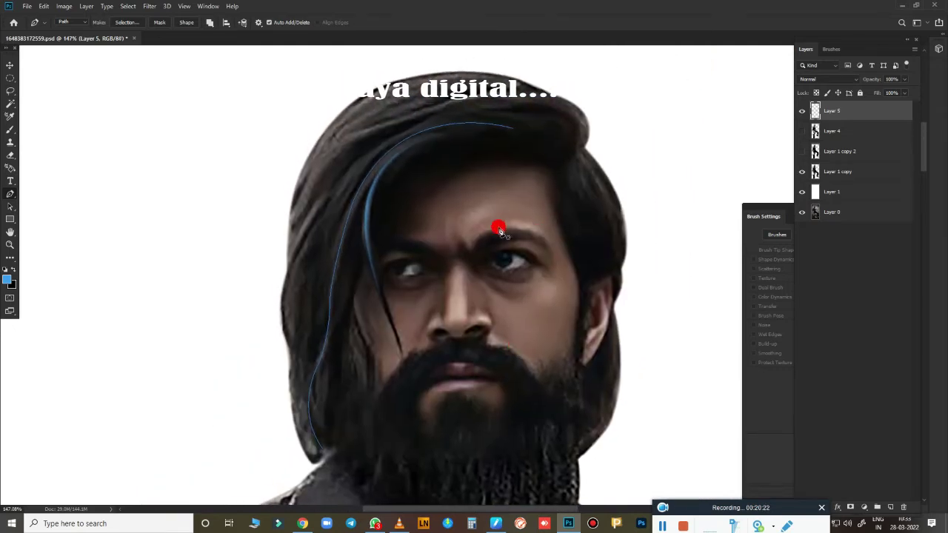
Stroke the new path with the blue brush, restroke it once, and hide the path outline.
{"action": "right_click", "coordinate": [484, 228]}
{"action": "left_click", "coordinate": [514, 301]}
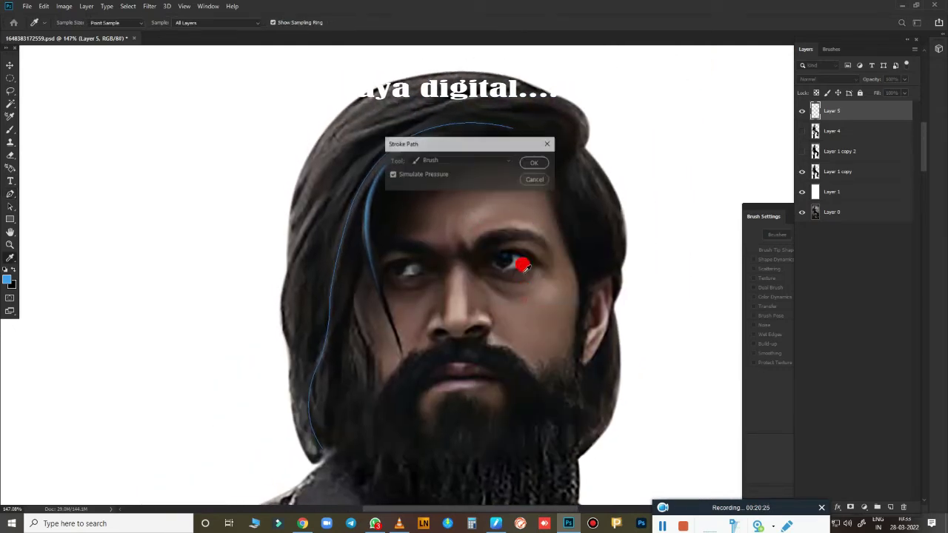
{"action": "left_click", "coordinate": [535, 165]}
{"action": "key", "text": "Return"}
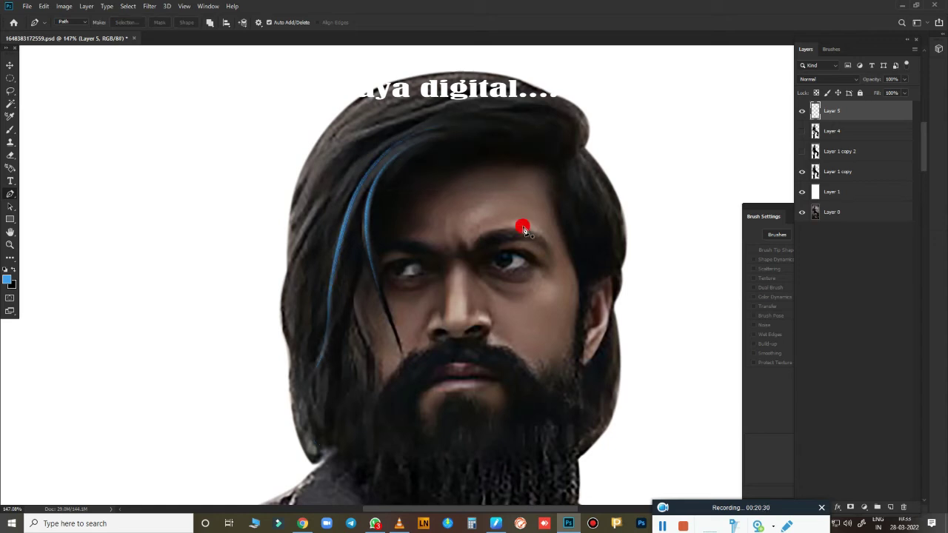
{"action": "key", "text": "ctrl+z"}
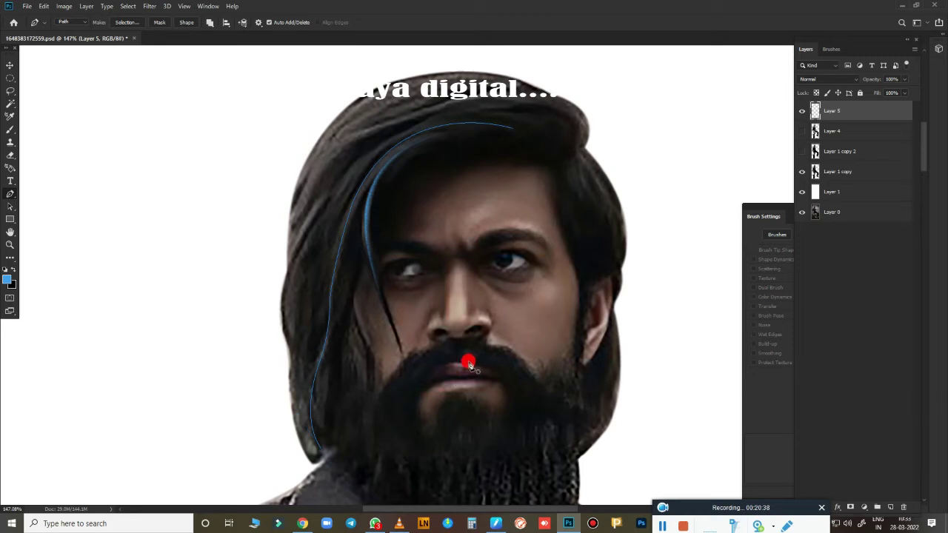
{"action": "key", "text": "b"}
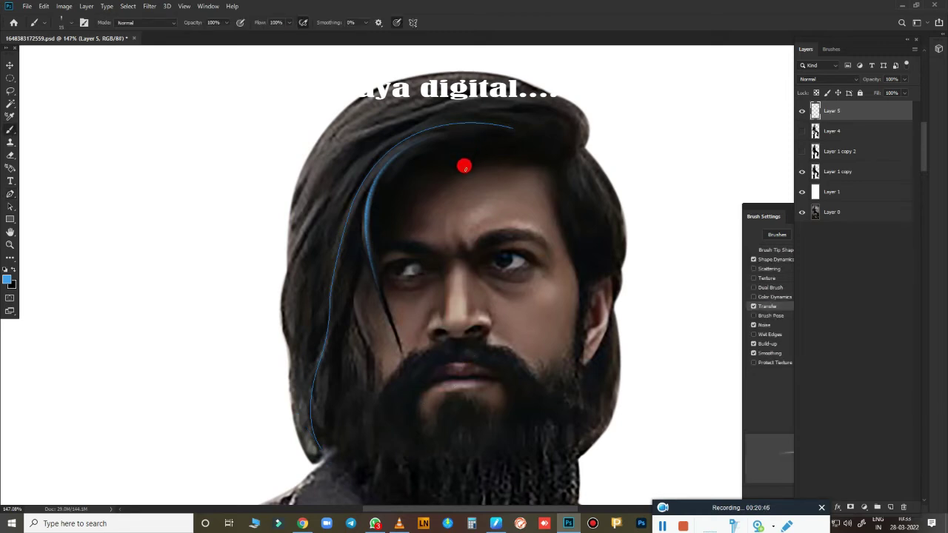
{"action": "key", "text": "p"}
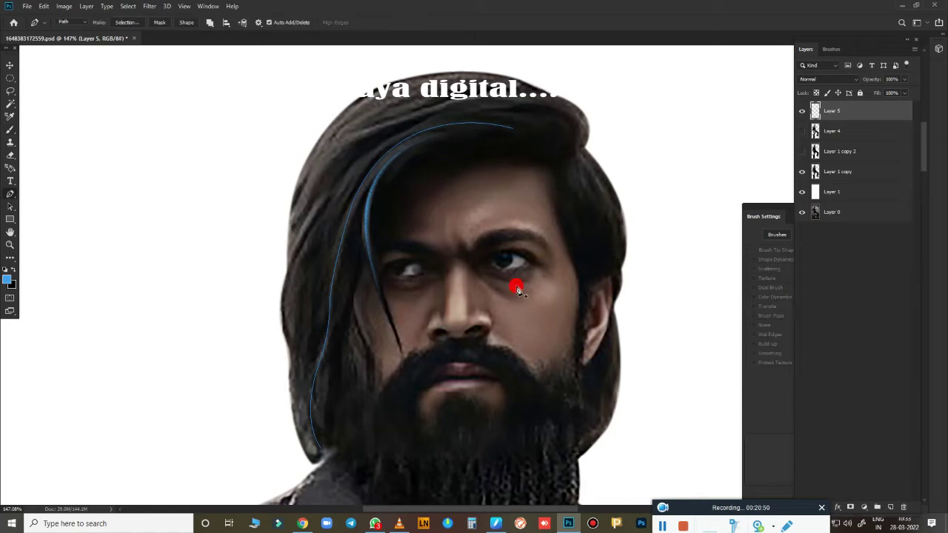
{"action": "right_click", "coordinate": [528, 214]}
{"action": "left_click", "coordinate": [546, 265]}
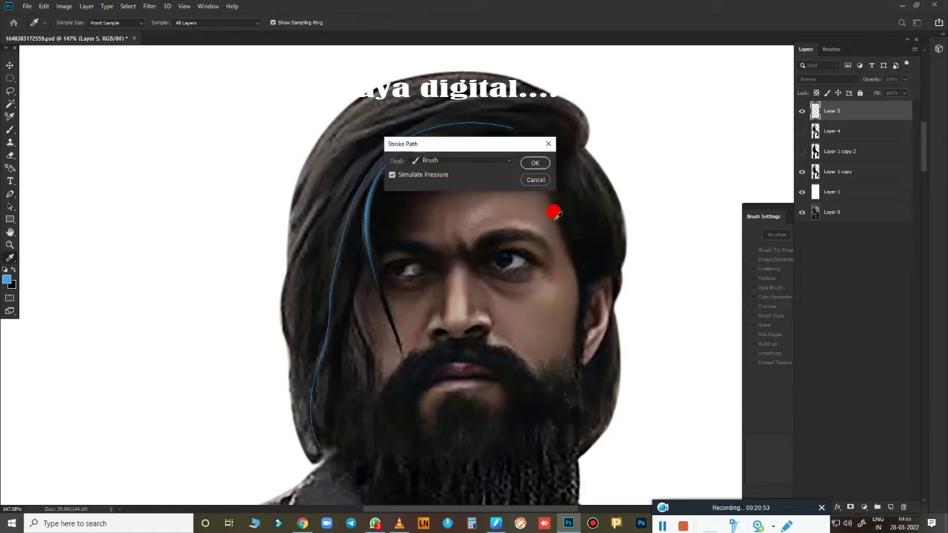
{"action": "left_click", "coordinate": [533, 160]}
{"action": "key", "text": "Return"}
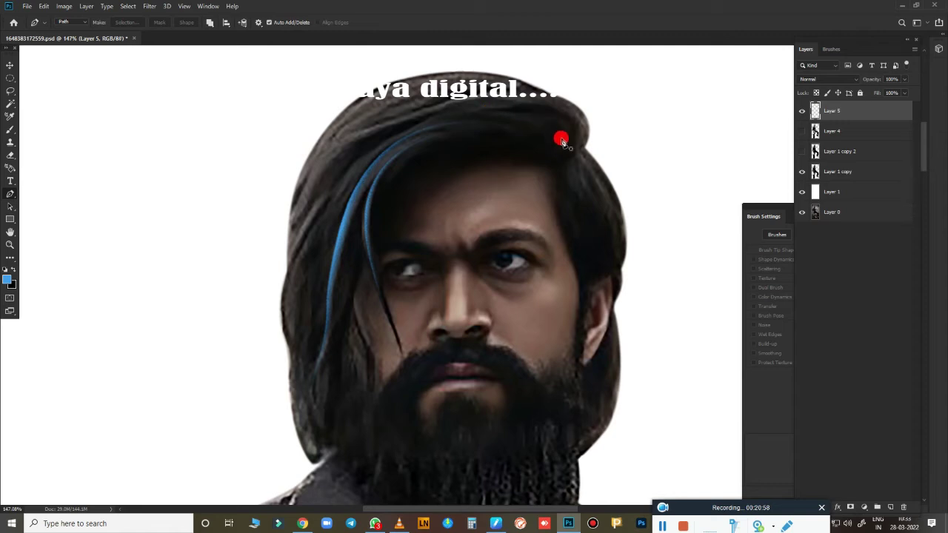
Draw a curved path from the forehead hair arcing over the crown of the head.
{"action": "left_click", "coordinate": [545, 117]}
{"action": "left_click_drag", "start_coordinate": [328, 235], "coordinate": [213, 294]}
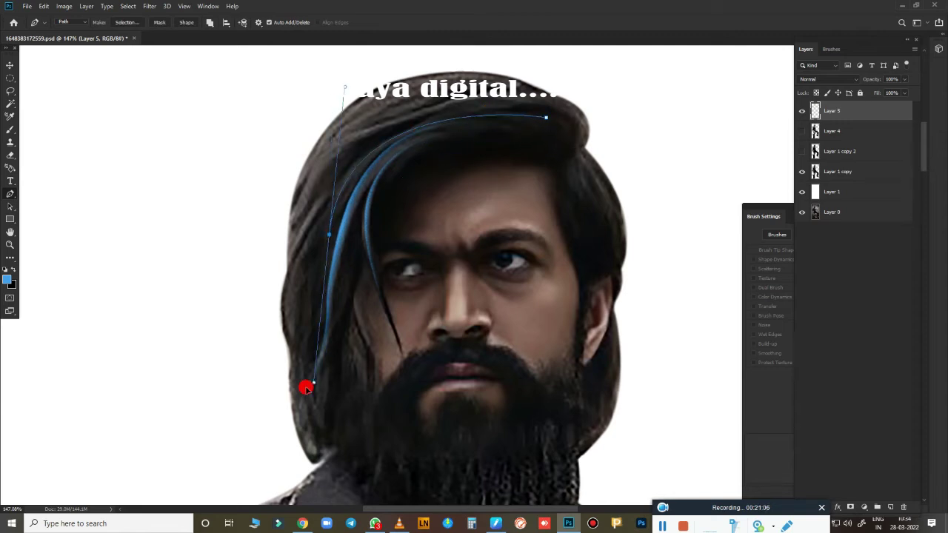
{"action": "key", "text": "ctrl+z"}
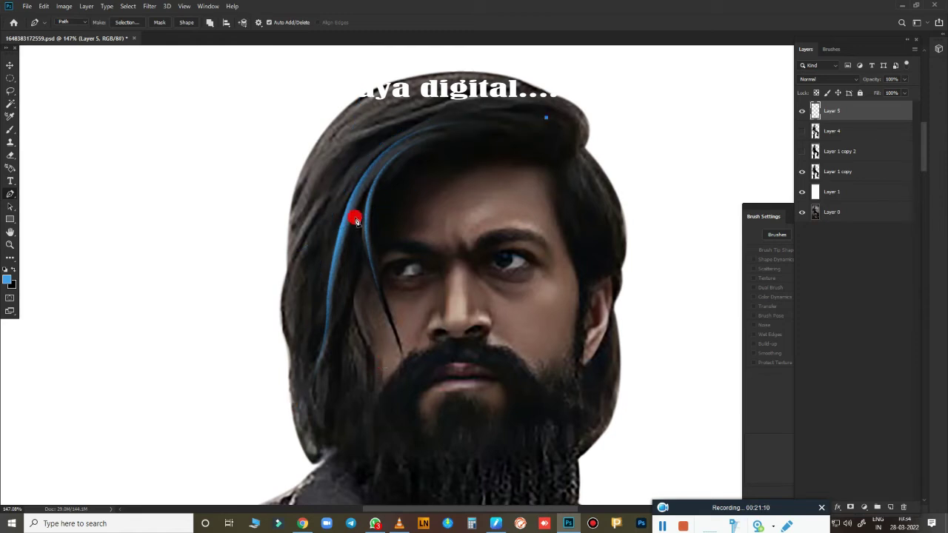
{"action": "left_click_drag", "start_coordinate": [339, 216], "coordinate": [310, 352]}
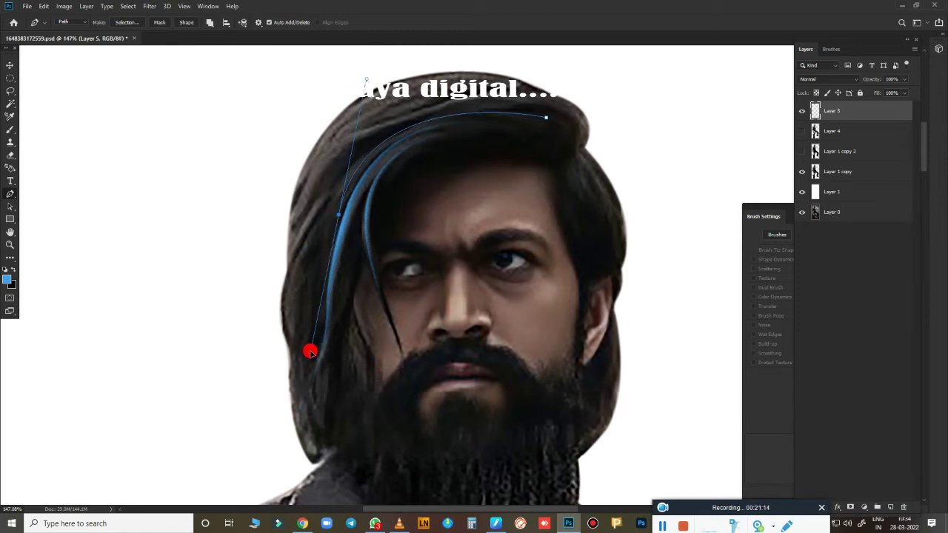
{"action": "left_click", "coordinate": [573, 137]}
{"action": "left_click_drag", "start_coordinate": [558, 116], "coordinate": [443, 110]}
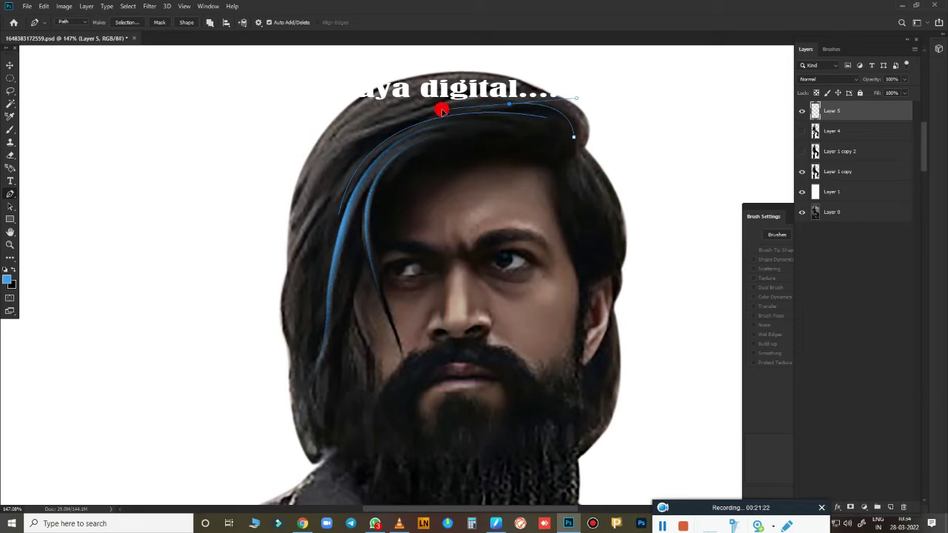
{"action": "left_click_drag", "start_coordinate": [359, 156], "coordinate": [400, 236]}
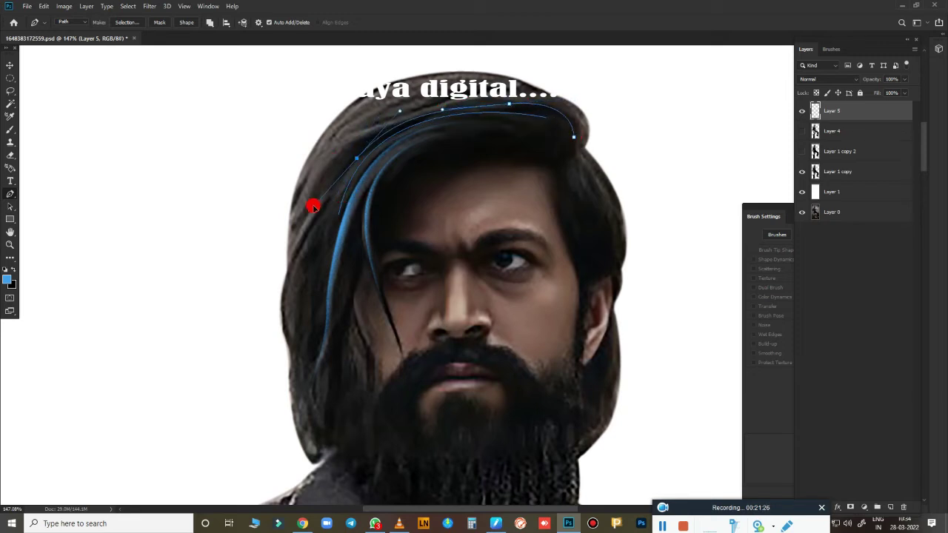
{"action": "key", "text": "ctrl+z"}
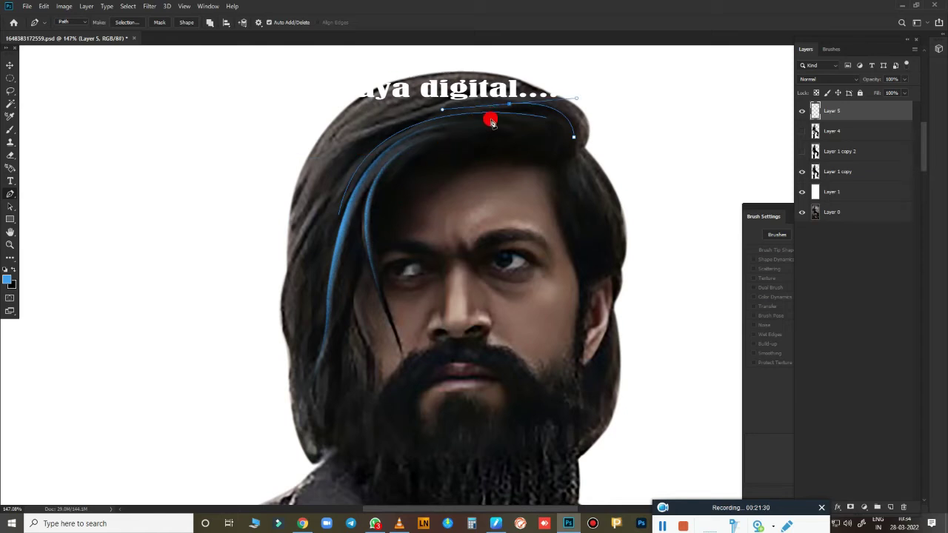
{"action": "mouse_move", "coordinate": [511, 108]}
{"action": "left_mouse_down"}
{"action": "mouse_move", "coordinate": [378, 150]}
{"action": "mouse_move", "coordinate": [310, 223]}
{"action": "left_mouse_up"}
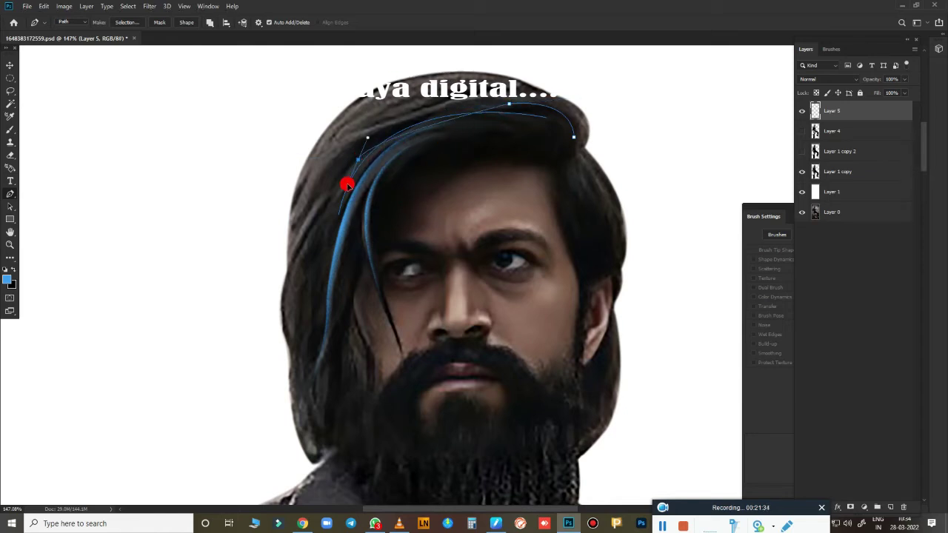
{"action": "key", "text": "Escape"}
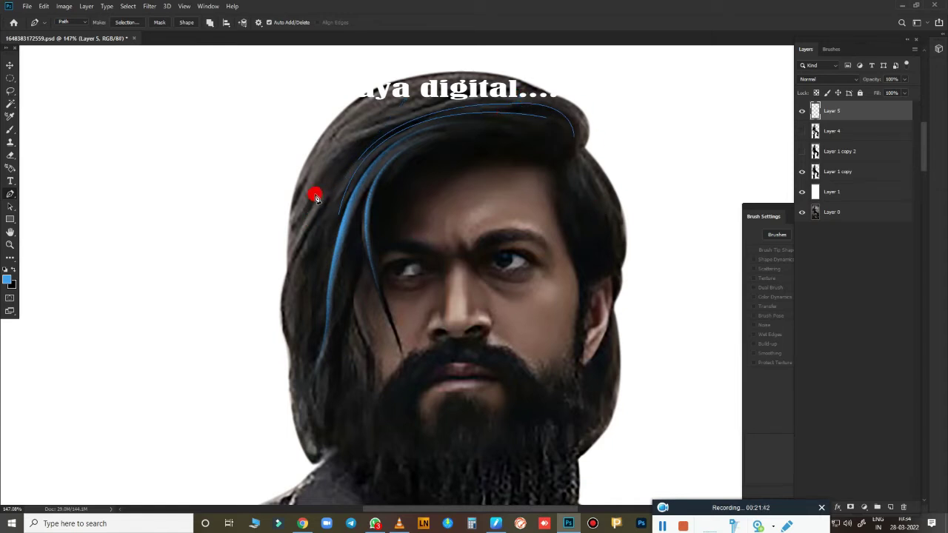
Trace a closed path down the left hair edge and back over the top of the head.
{"action": "left_click_drag", "start_coordinate": [314, 194], "coordinate": [257, 316]}
{"action": "left_click", "coordinate": [315, 194], "text": "alt"}
{"action": "left_click_drag", "start_coordinate": [287, 290], "coordinate": [287, 327]}
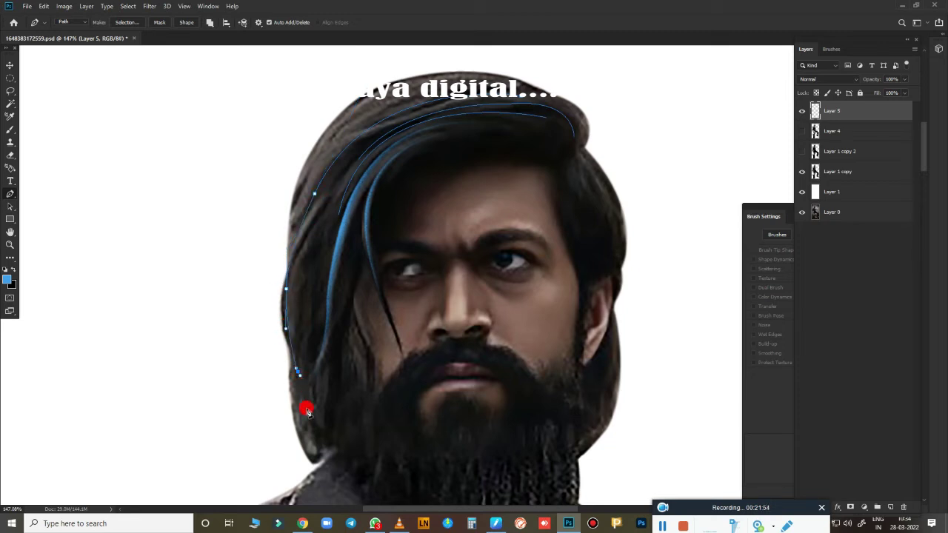
{"action": "key", "text": "ctrl+z"}
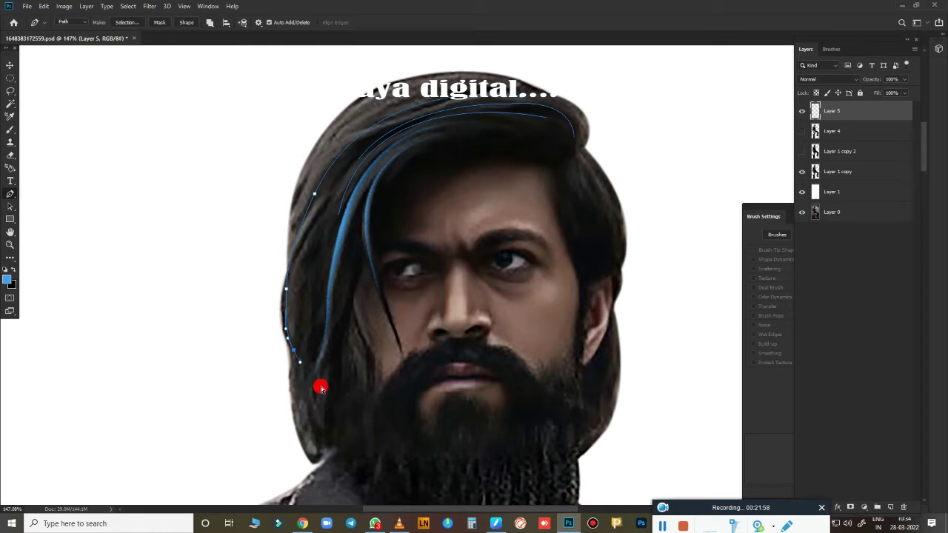
{"action": "mouse_move", "coordinate": [305, 320]}
{"action": "left_mouse_down"}
{"action": "mouse_move", "coordinate": [322, 376]}
{"action": "mouse_move", "coordinate": [311, 419]}
{"action": "left_mouse_up"}
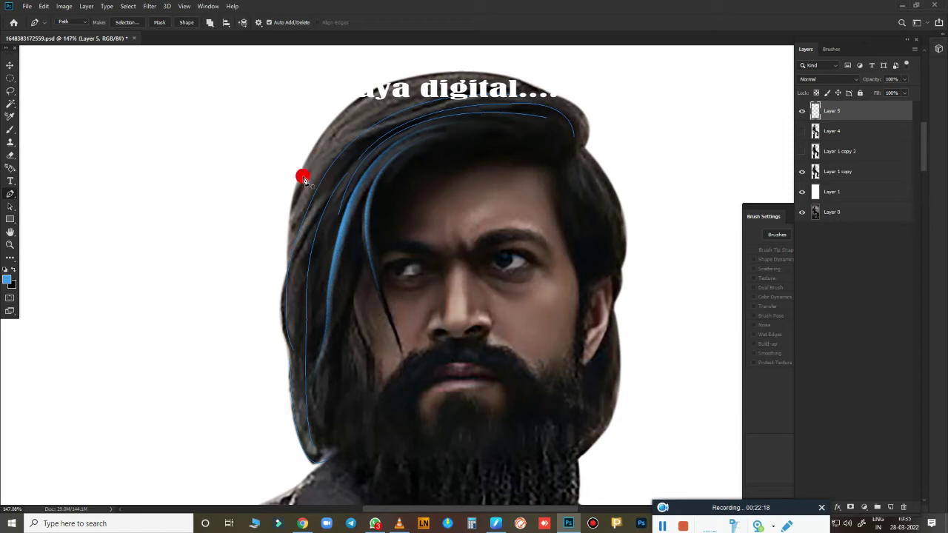
{"action": "mouse_move", "coordinate": [289, 348]}
{"action": "left_mouse_down"}
{"action": "mouse_move", "coordinate": [304, 382]}
{"action": "mouse_move", "coordinate": [316, 336]}
{"action": "left_mouse_up"}
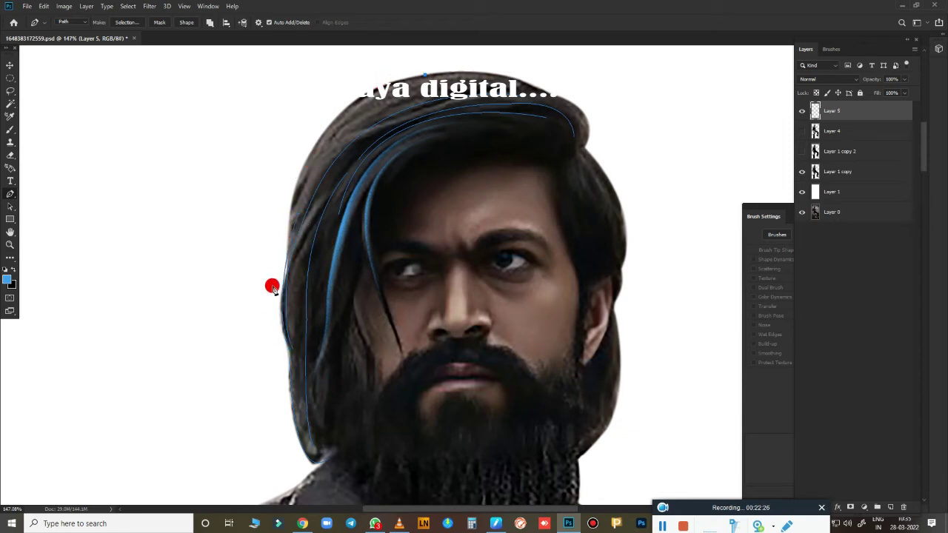
{"action": "left_click_drag", "start_coordinate": [286, 243], "coordinate": [282, 406]}
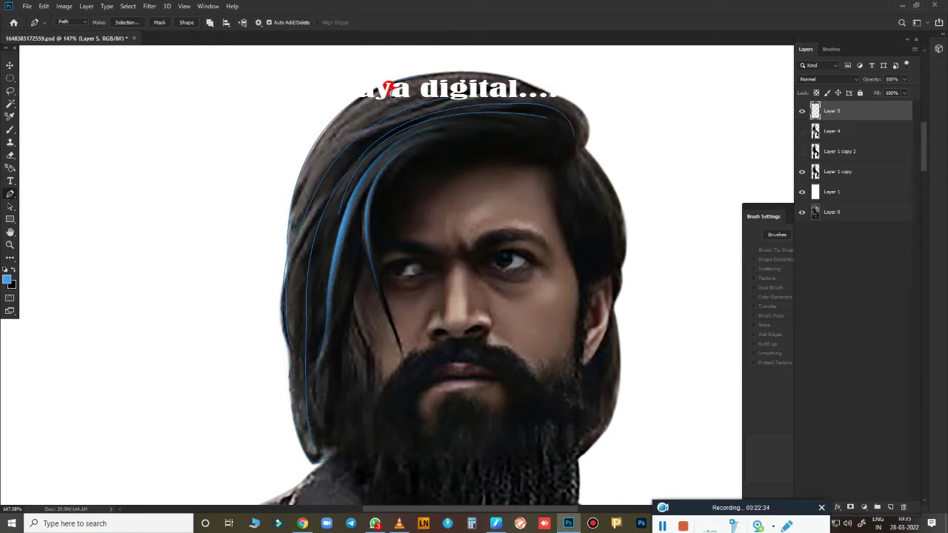
{"action": "left_click_drag", "start_coordinate": [387, 89], "coordinate": [306, 131]}
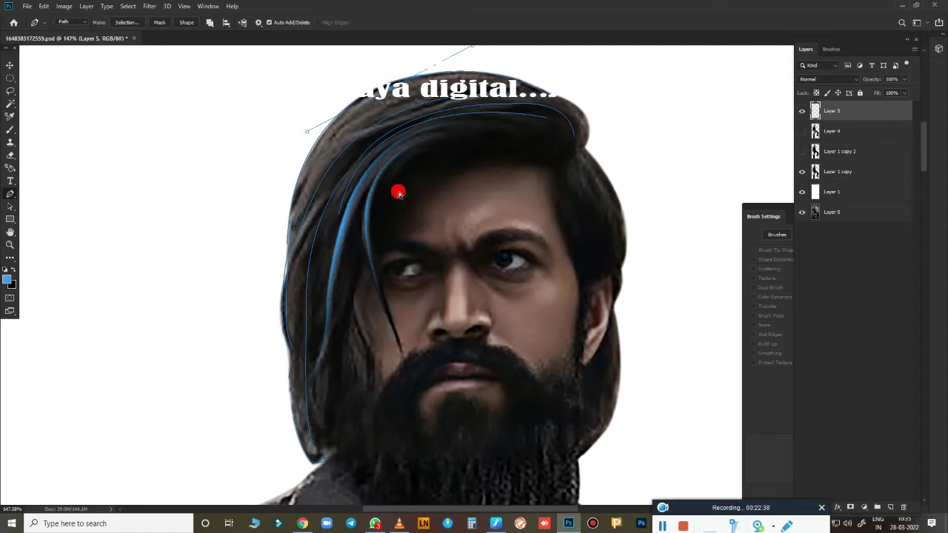
{"action": "left_click", "coordinate": [390, 90]}
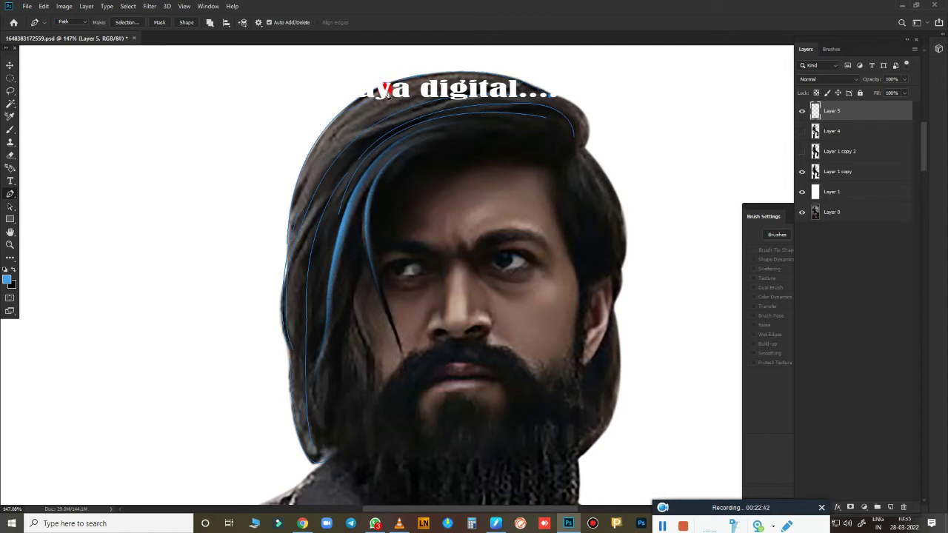
{"action": "left_click_drag", "start_coordinate": [352, 123], "coordinate": [288, 138]}
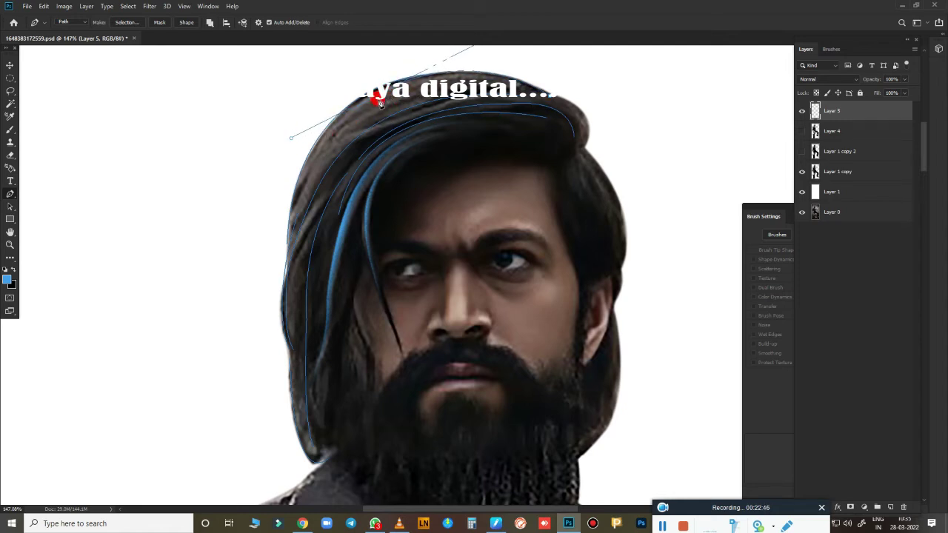
{"action": "left_click_drag", "start_coordinate": [296, 204], "coordinate": [276, 296]}
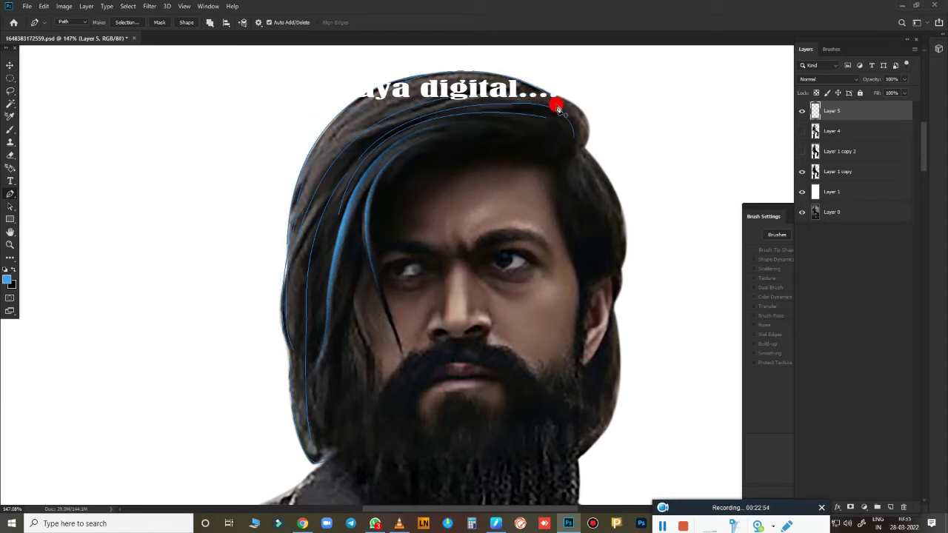
{"action": "left_click_drag", "start_coordinate": [372, 111], "coordinate": [215, 187]}
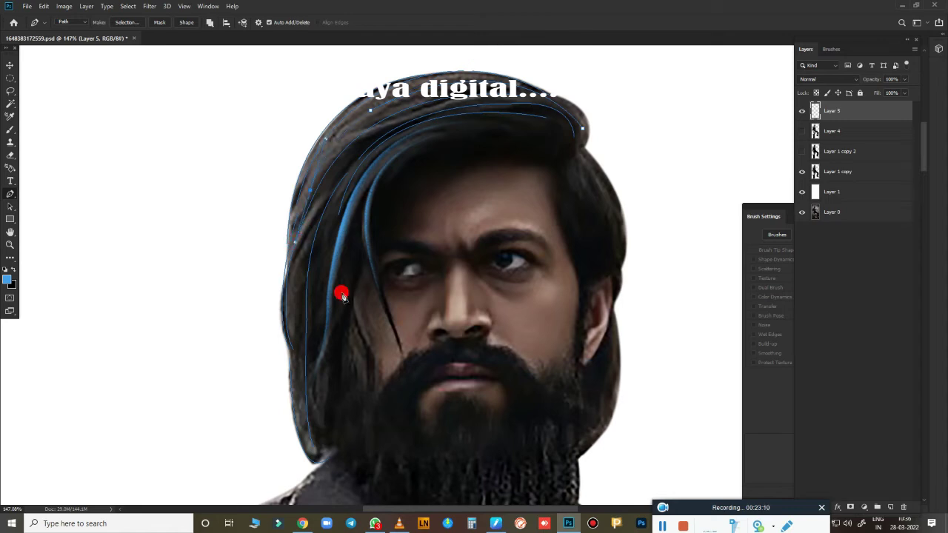
{"action": "key", "text": "Escape"}
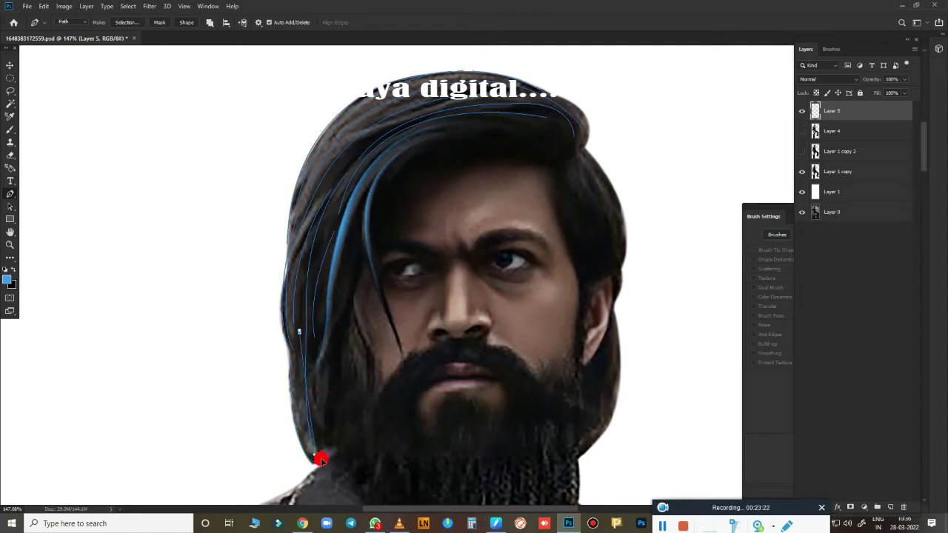
Click a series of anchor points tracing a strand on the lower left hair.
{"action": "left_click", "coordinate": [326, 345]}
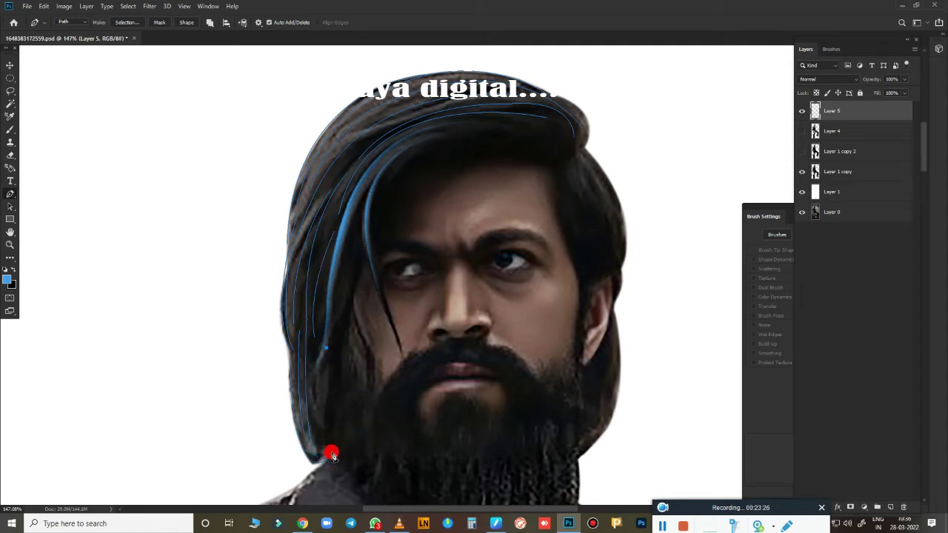
{"action": "left_click", "coordinate": [361, 210]}
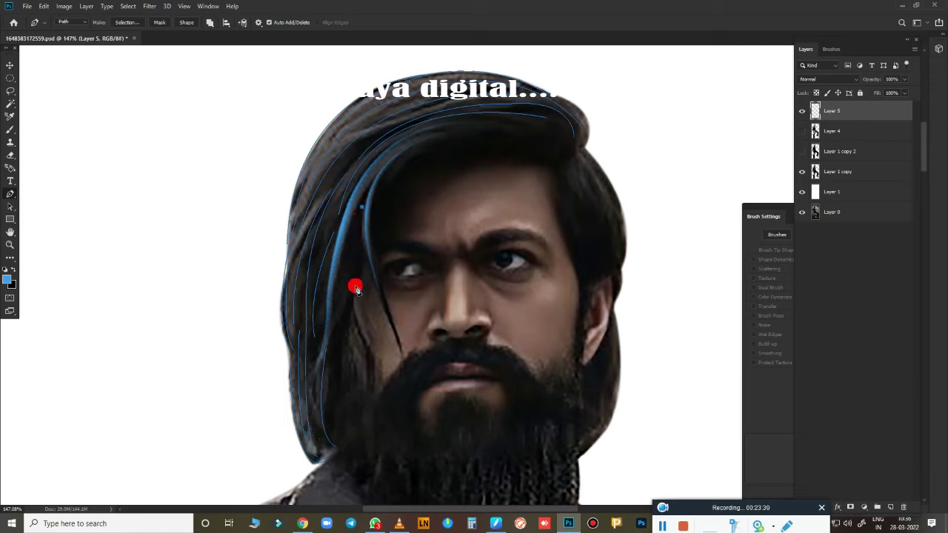
{"action": "left_click", "coordinate": [355, 289]}
{"action": "left_click", "coordinate": [337, 406]}
{"action": "left_click", "coordinate": [351, 442]}
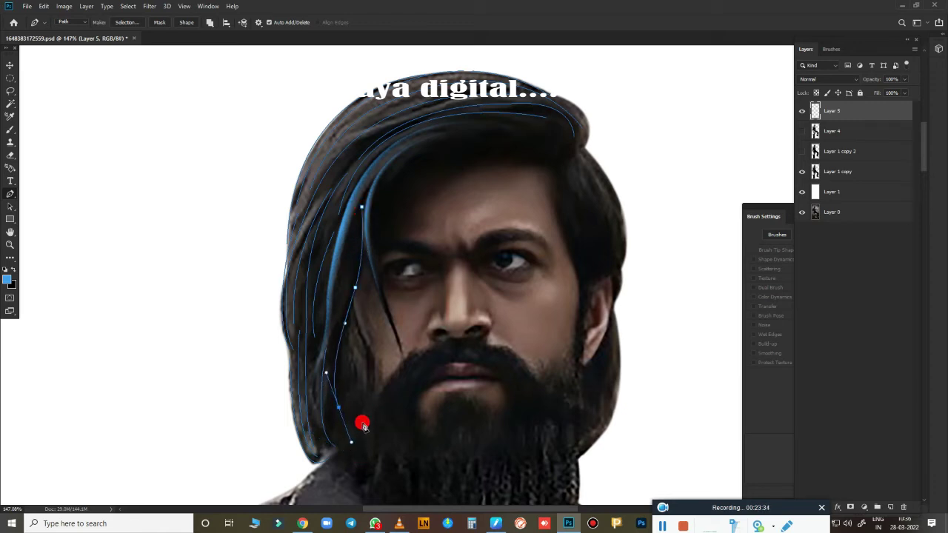
{"action": "left_click", "coordinate": [350, 233]}
{"action": "left_click", "coordinate": [352, 274]}
{"action": "left_click", "coordinate": [339, 332]}
{"action": "left_click", "coordinate": [328, 390]}
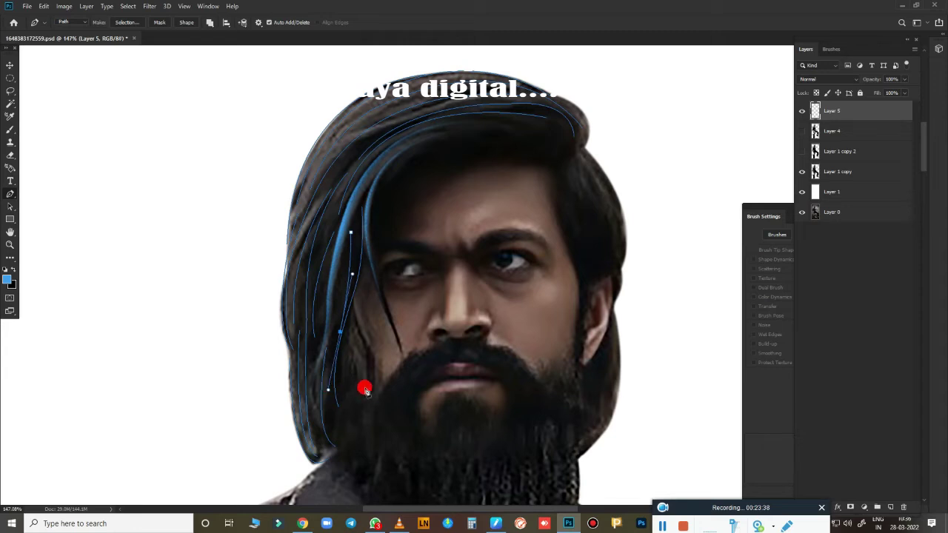
Draw two short curved strand paths beside the face, one ending near the beard.
{"action": "left_click", "coordinate": [355, 293]}
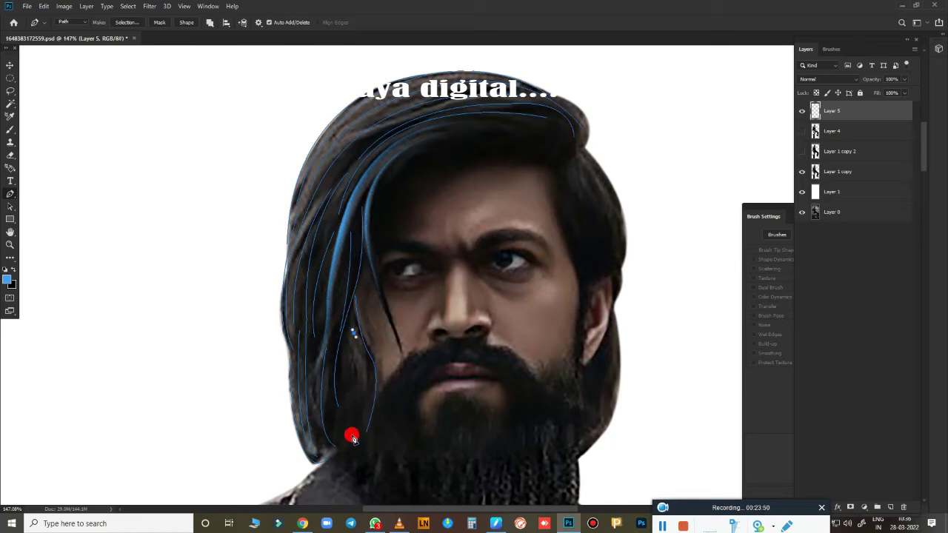
{"action": "left_click_drag", "start_coordinate": [351, 435], "coordinate": [331, 472]}
{"action": "key", "text": "Escape"}
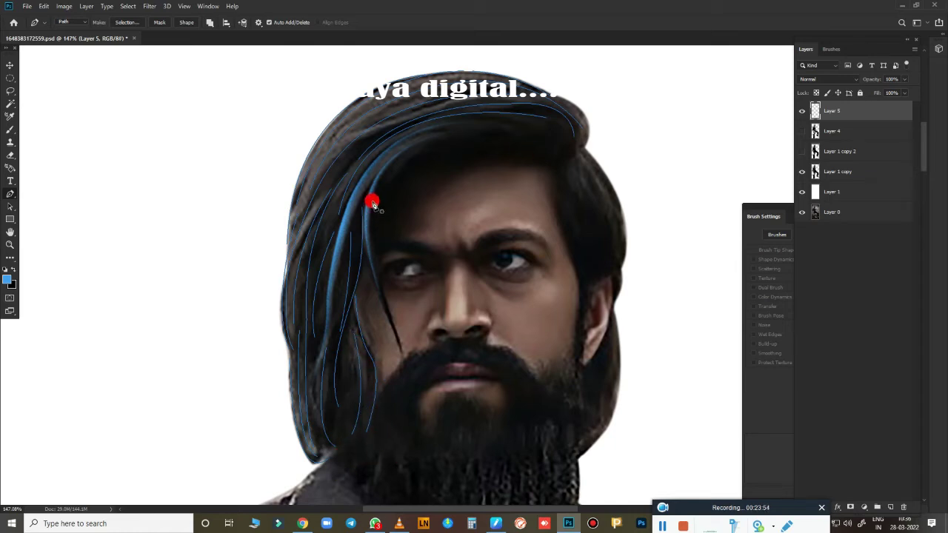
{"action": "left_click", "coordinate": [388, 310]}
{"action": "left_click_drag", "start_coordinate": [402, 362], "coordinate": [417, 377]}
{"action": "key", "text": "Escape"}
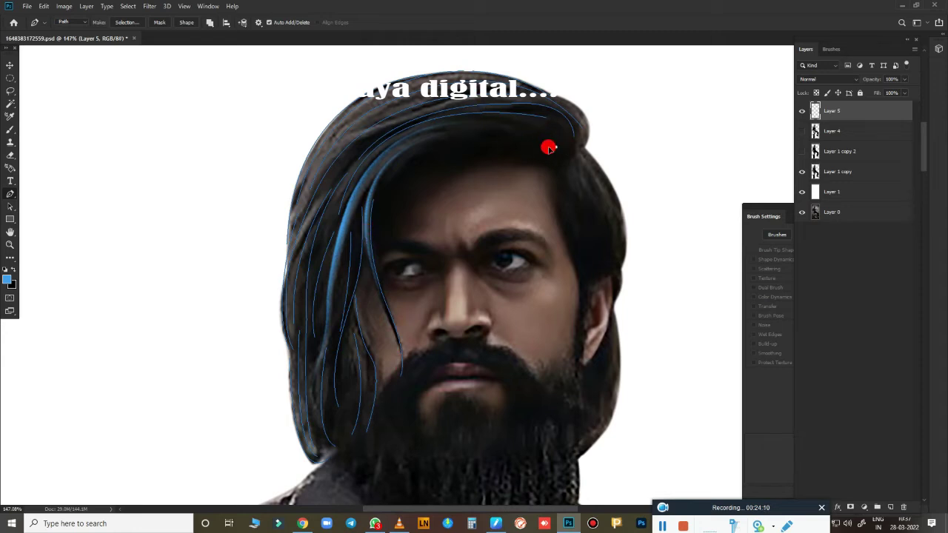
Draw curved paths along the top and top-right of the hair.
{"action": "left_click_drag", "start_coordinate": [398, 154], "coordinate": [353, 215]}
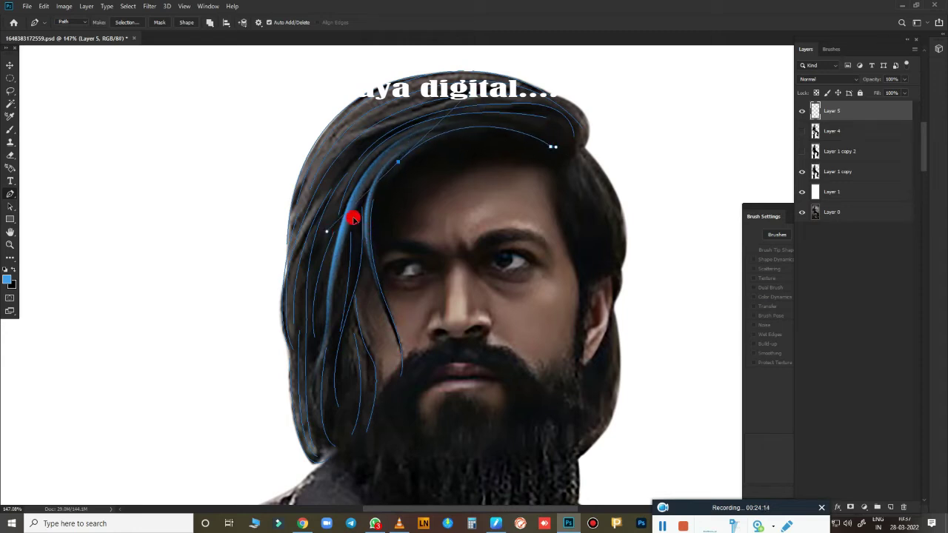
{"action": "left_click_drag", "start_coordinate": [561, 138], "coordinate": [467, 123]}
{"action": "key", "text": "Escape"}
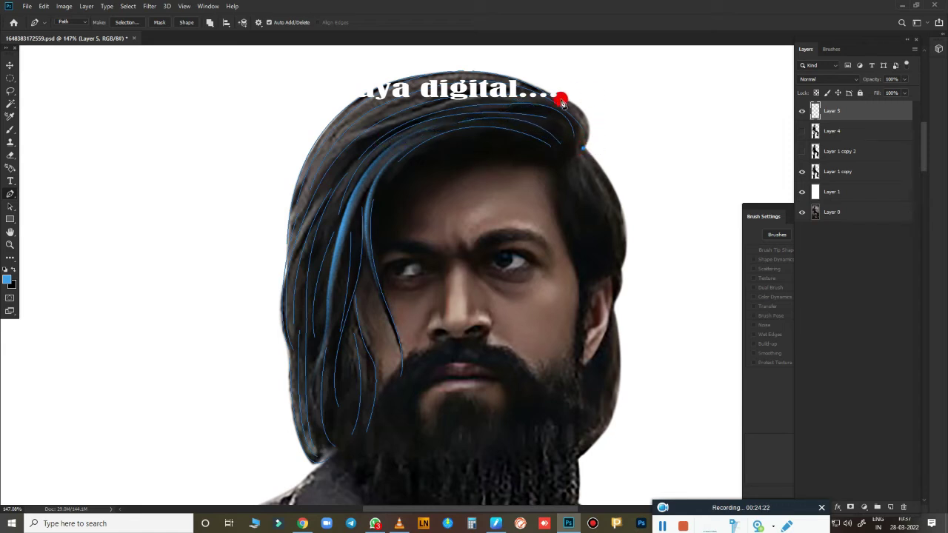
{"action": "left_click_drag", "start_coordinate": [538, 88], "coordinate": [457, 57]}
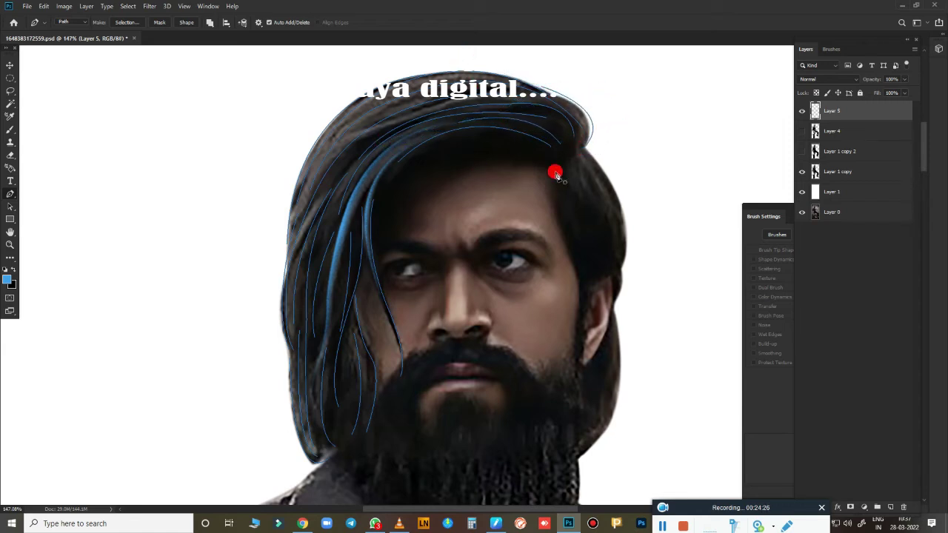
Stroke the hair paths with the blue brush and preview with Layer 1 copy 2 shown.
{"action": "right_click", "coordinate": [581, 255]}
{"action": "left_click", "coordinate": [592, 318]}
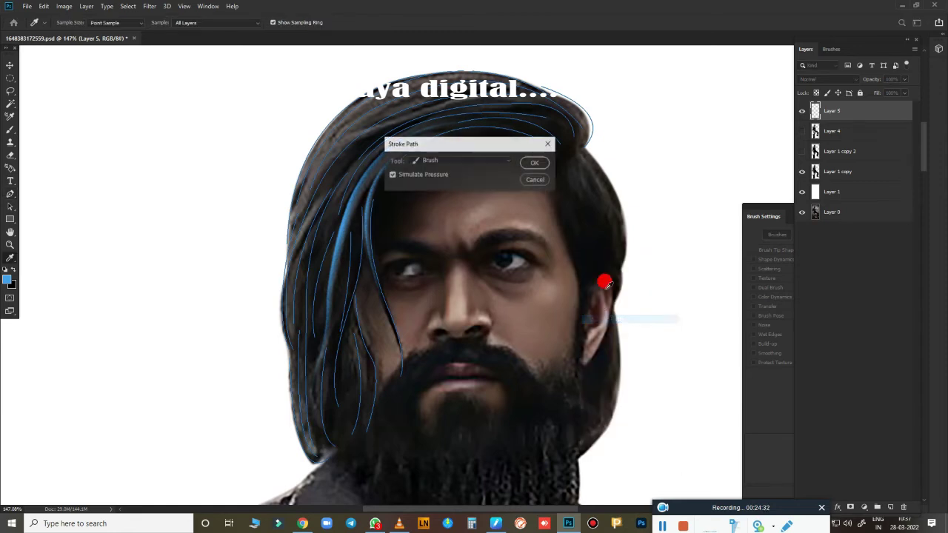
{"action": "left_click", "coordinate": [530, 165]}
{"action": "scroll", "coordinate": [427, 417], "scroll_direction": "down", "scroll_amount": 3}
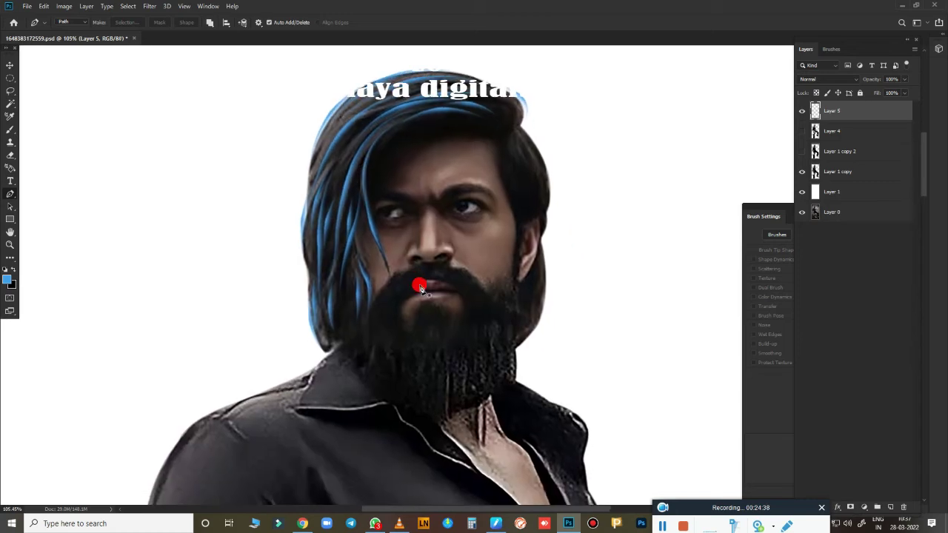
{"action": "left_click", "coordinate": [801, 151]}
{"action": "scroll", "coordinate": [444, 338], "scroll_direction": "down", "scroll_amount": 3}
{"action": "scroll", "coordinate": [599, 441], "scroll_direction": "down", "scroll_amount": 1}
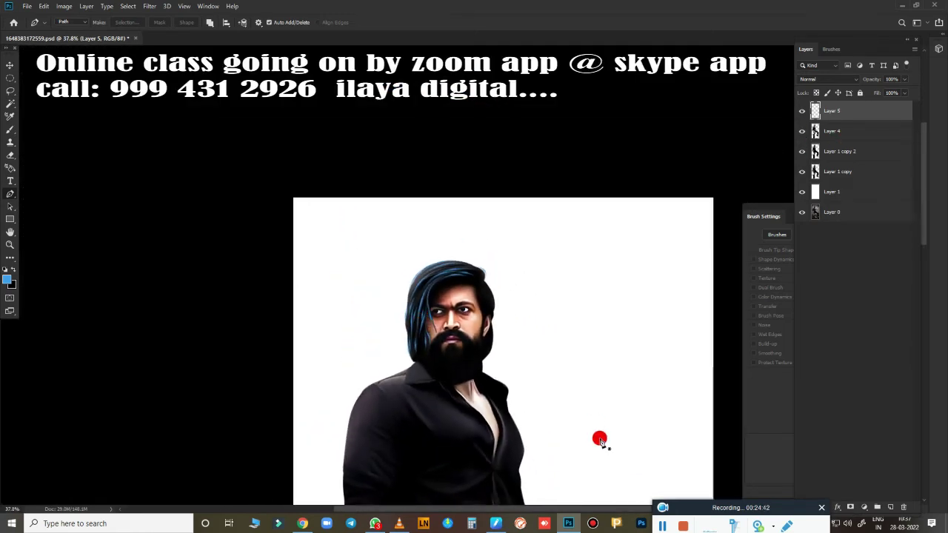
{"action": "scroll", "coordinate": [408, 319], "scroll_direction": "up", "scroll_amount": 4}
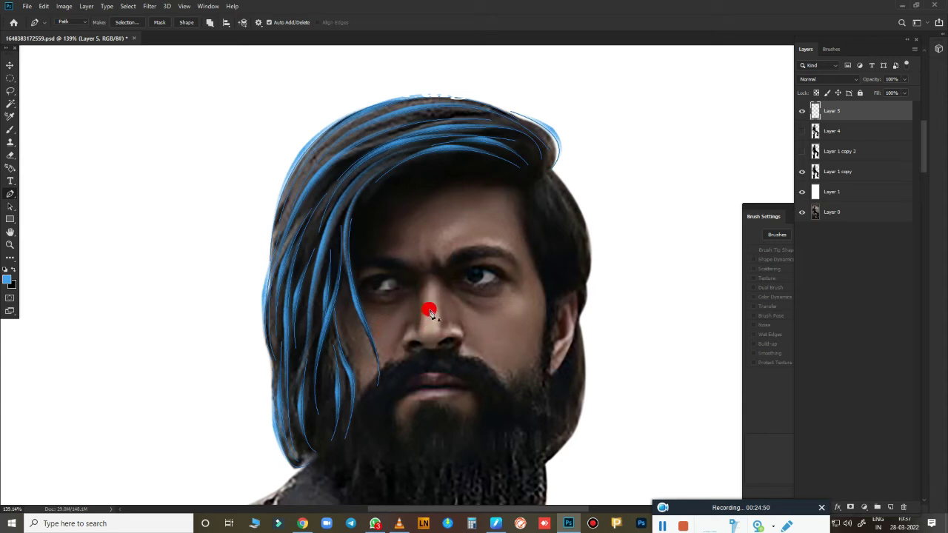
Restroke the hair paths with a thicker blue brush and hide the path outlines.
{"action": "key", "text": "ctrl+z"}
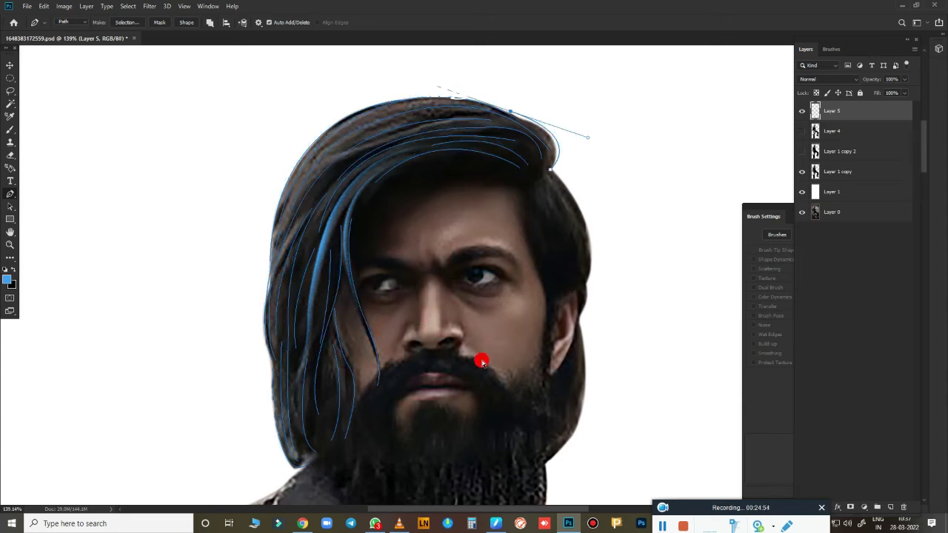
{"action": "key", "text": "b"}
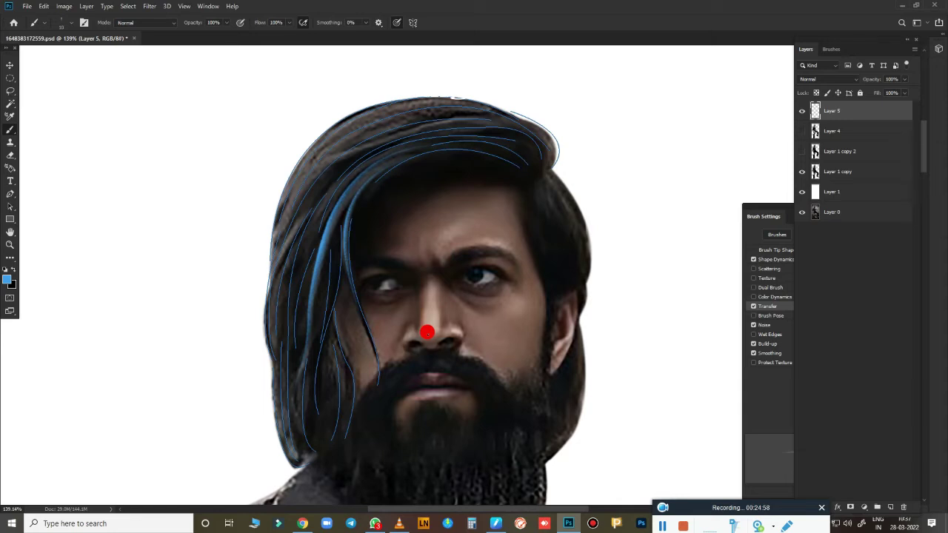
{"action": "key", "text": "p"}
{"action": "right_click", "coordinate": [427, 333]}
{"action": "left_click", "coordinate": [455, 144]}
{"action": "left_click", "coordinate": [535, 159]}
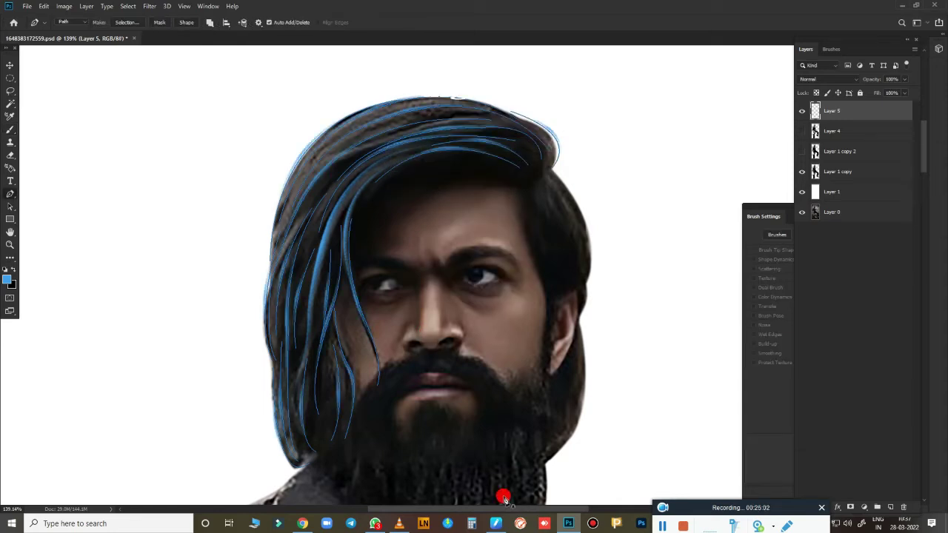
{"action": "key", "text": "Return"}
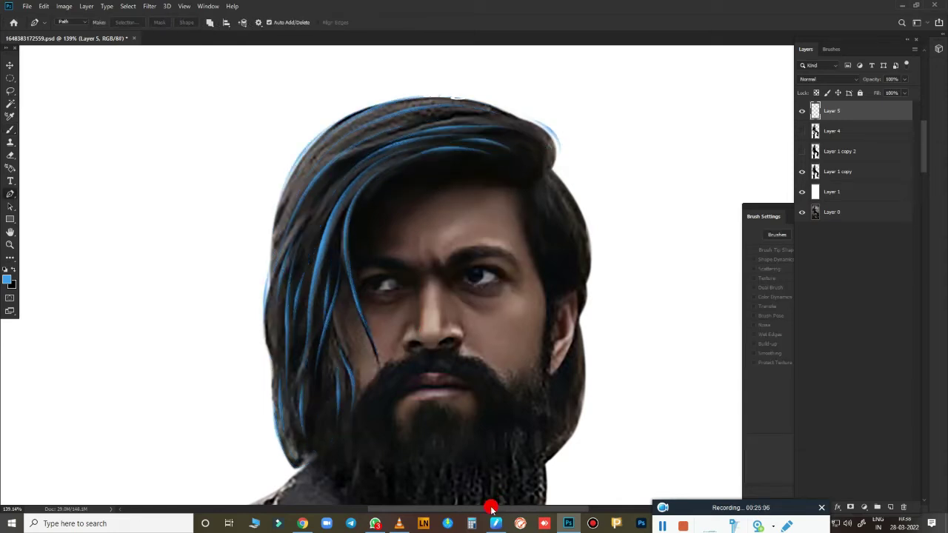
Try and undo a duplicate stroke layer, place a new top-hair point, and zoom out.
{"action": "key", "text": "ctrl+j"}
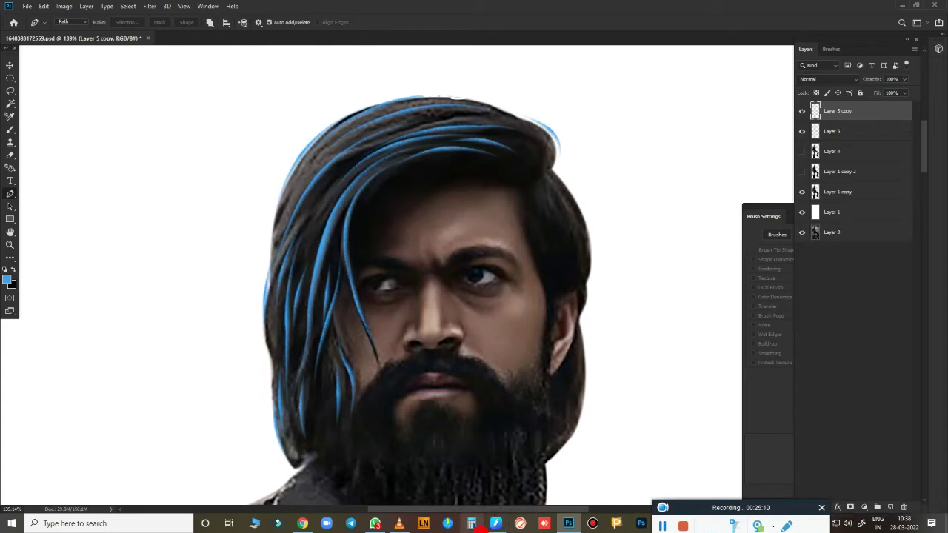
{"action": "key", "text": "ctrl+z"}
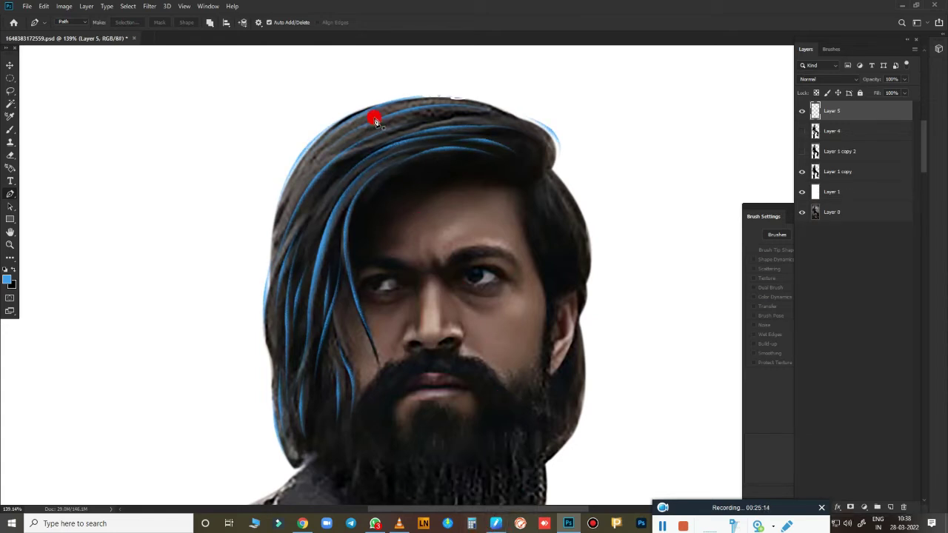
{"action": "left_click", "coordinate": [374, 119]}
{"action": "scroll", "coordinate": [274, 358], "scroll_direction": "down", "scroll_amount": 5}
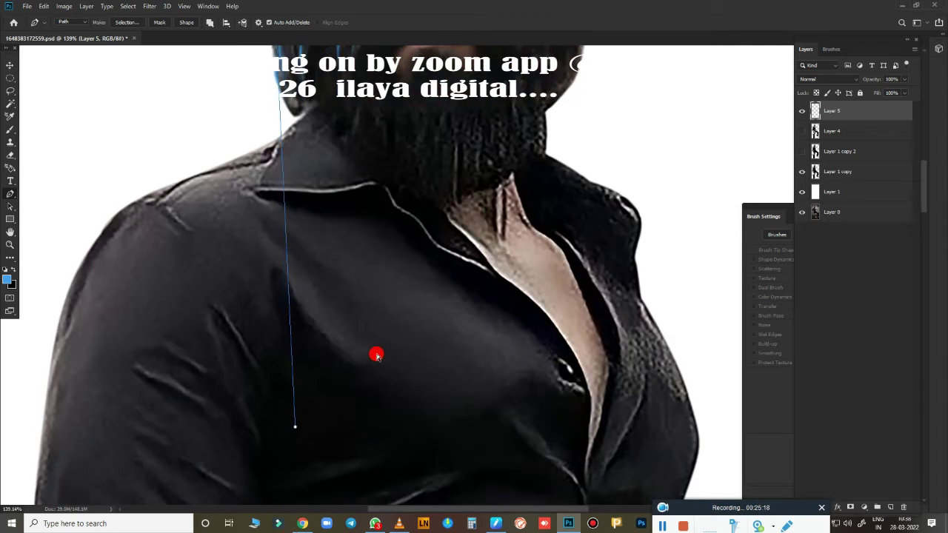
{"action": "scroll", "coordinate": [372, 271], "scroll_direction": "down", "scroll_amount": 3}
{"action": "scroll", "coordinate": [346, 441], "scroll_direction": "up", "scroll_amount": 2}
{"action": "scroll", "coordinate": [374, 328], "scroll_direction": "up", "scroll_amount": 2}
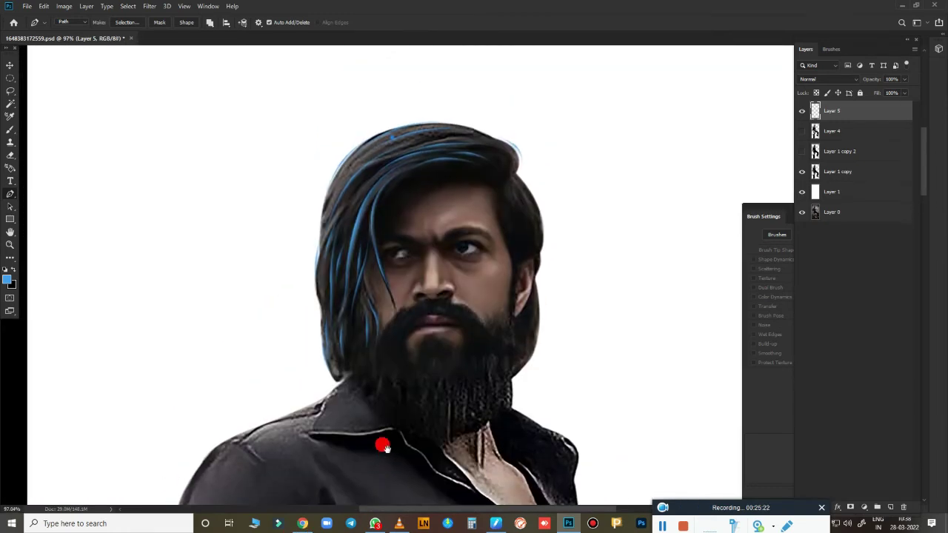
Draw a curved pen path over the crown and down the hair's left side, then stroke it with the Brush.
{"action": "left_click_drag", "start_coordinate": [319, 277], "coordinate": [332, 380]}
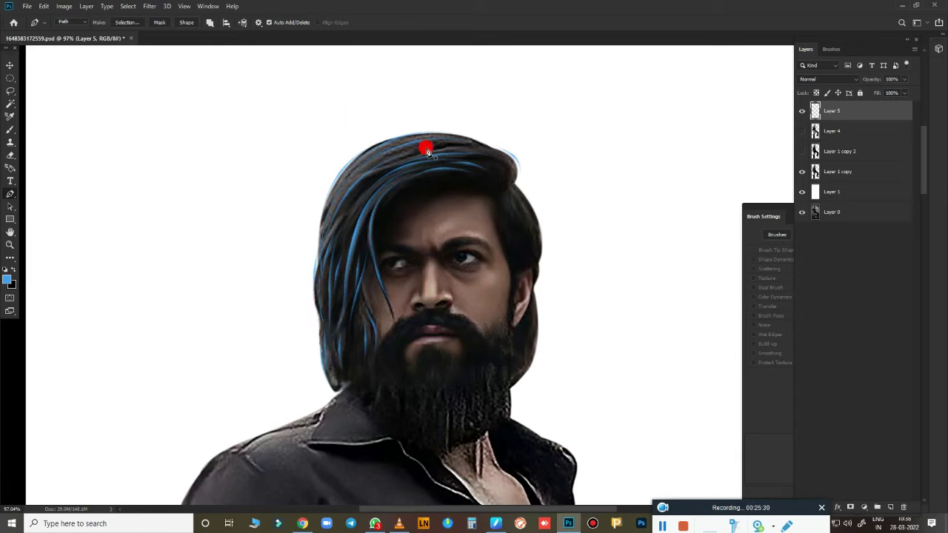
{"action": "mouse_move", "coordinate": [318, 234]}
{"action": "left_mouse_down"}
{"action": "mouse_move", "coordinate": [311, 319]}
{"action": "mouse_move", "coordinate": [294, 332]}
{"action": "left_mouse_up"}
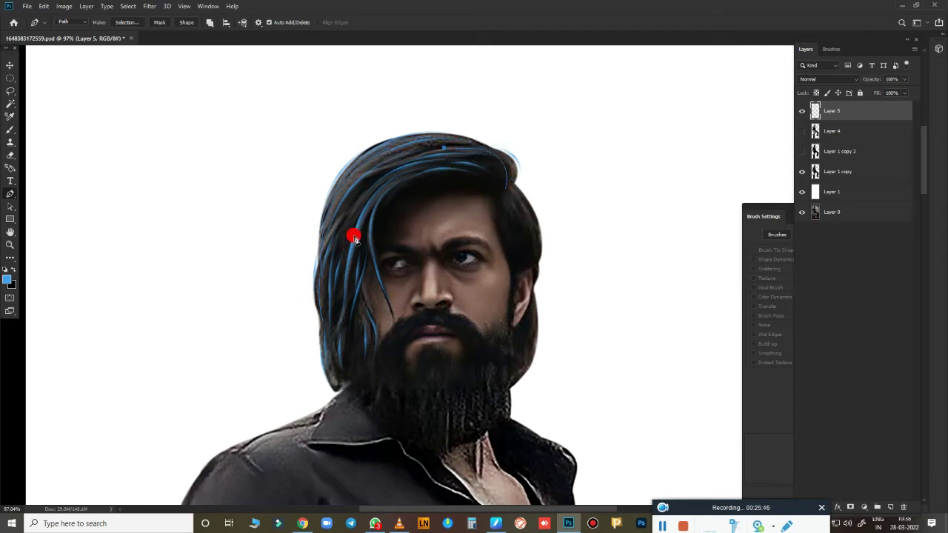
{"action": "left_click_drag", "start_coordinate": [338, 285], "coordinate": [349, 328]}
{"action": "left_click_drag", "start_coordinate": [389, 198], "coordinate": [322, 253]}
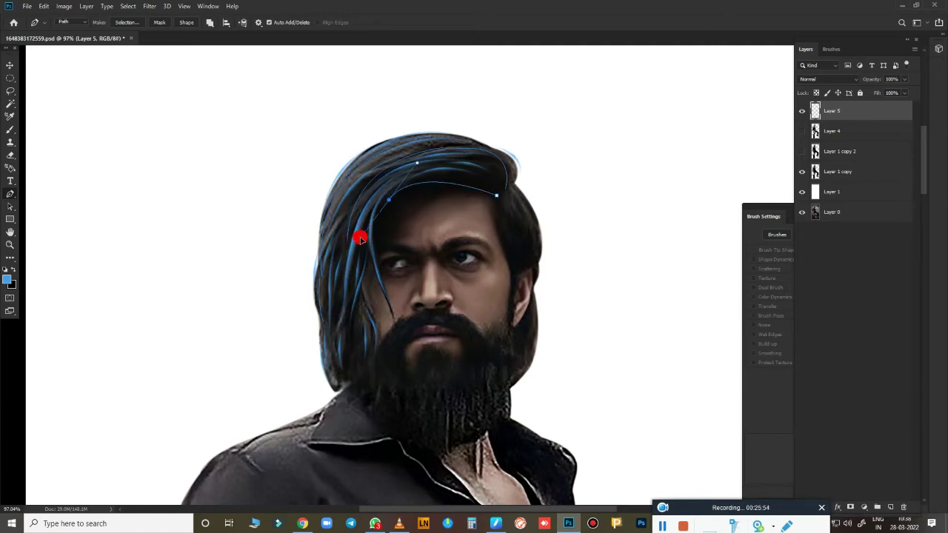
{"action": "right_click", "coordinate": [525, 263]}
{"action": "left_click", "coordinate": [548, 327]}
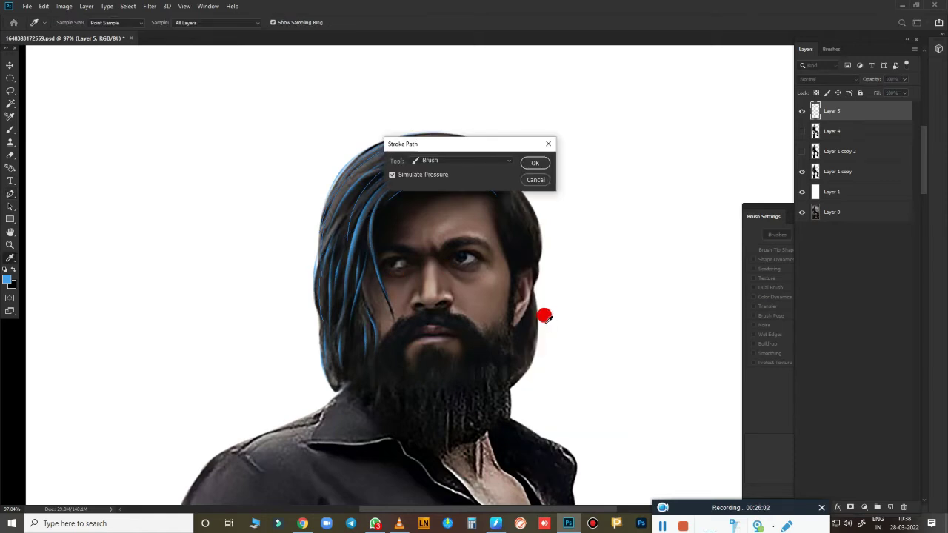
{"action": "left_click", "coordinate": [535, 161]}
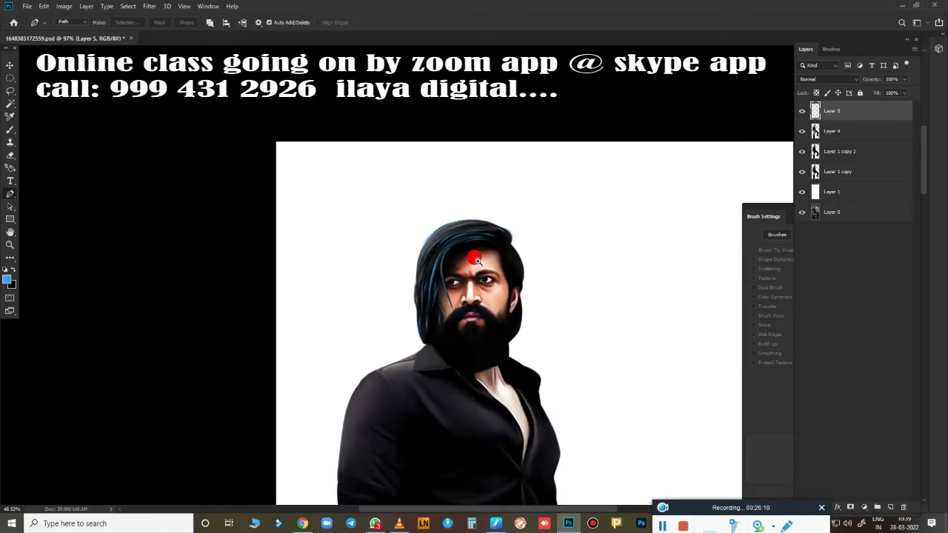
Zoom and pan onto the top of the hair and rotate the canvas view.
{"action": "scroll", "coordinate": [481, 178], "scroll_direction": "up", "scroll_amount": 2}
{"action": "scroll", "coordinate": [503, 201], "scroll_direction": "up", "scroll_amount": 2}
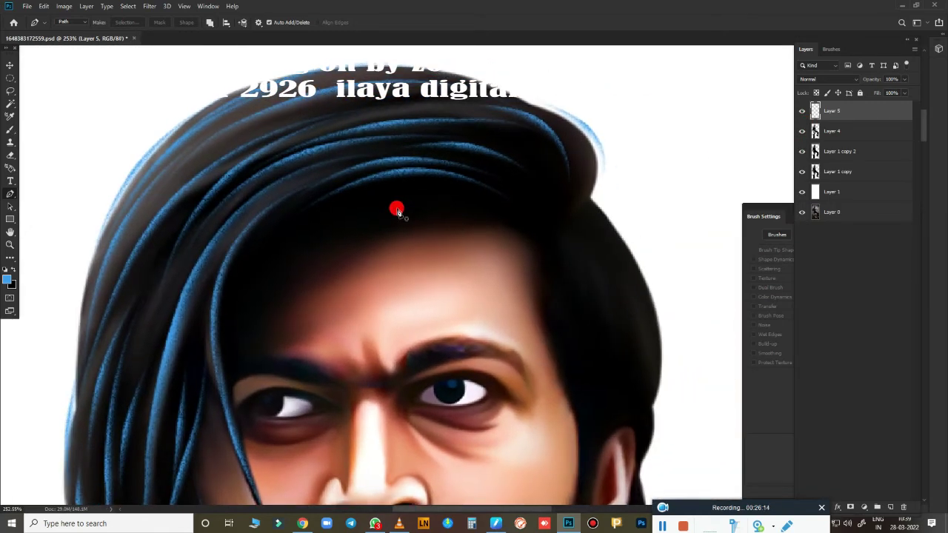
{"action": "scroll", "coordinate": [551, 314], "scroll_direction": "down", "scroll_amount": 3}
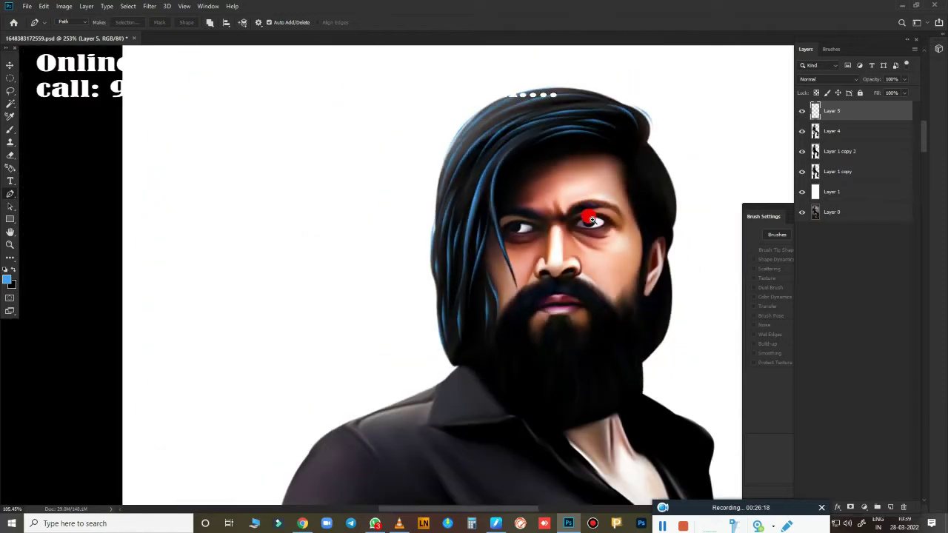
{"action": "scroll", "coordinate": [543, 330], "scroll_direction": "up", "scroll_amount": 1}
{"action": "scroll", "coordinate": [607, 233], "scroll_direction": "up", "scroll_amount": 2}
{"action": "scroll", "coordinate": [607, 234], "scroll_direction": "up", "scroll_amount": 1}
{"action": "left_click_drag", "start_coordinate": [624, 254], "coordinate": [533, 381]}
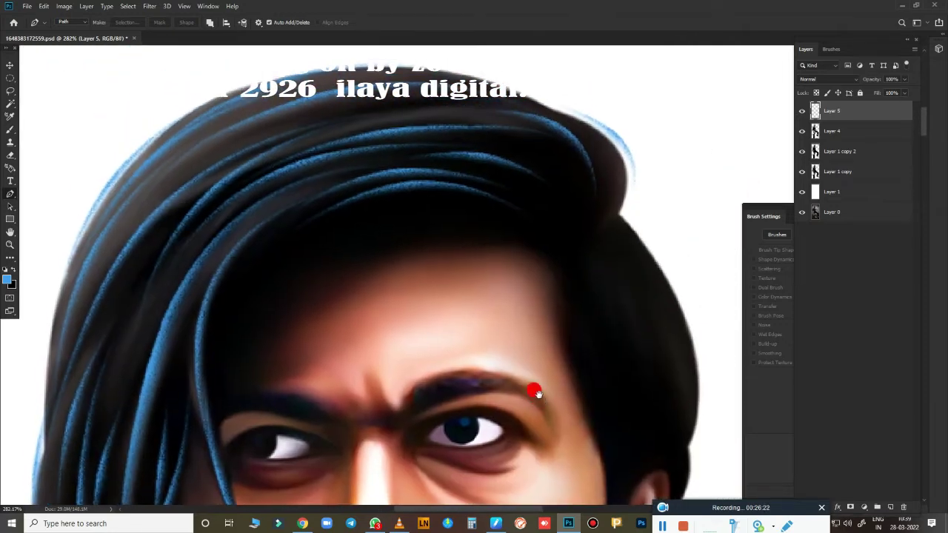
{"action": "left_click_drag", "start_coordinate": [553, 267], "coordinate": [521, 287]}
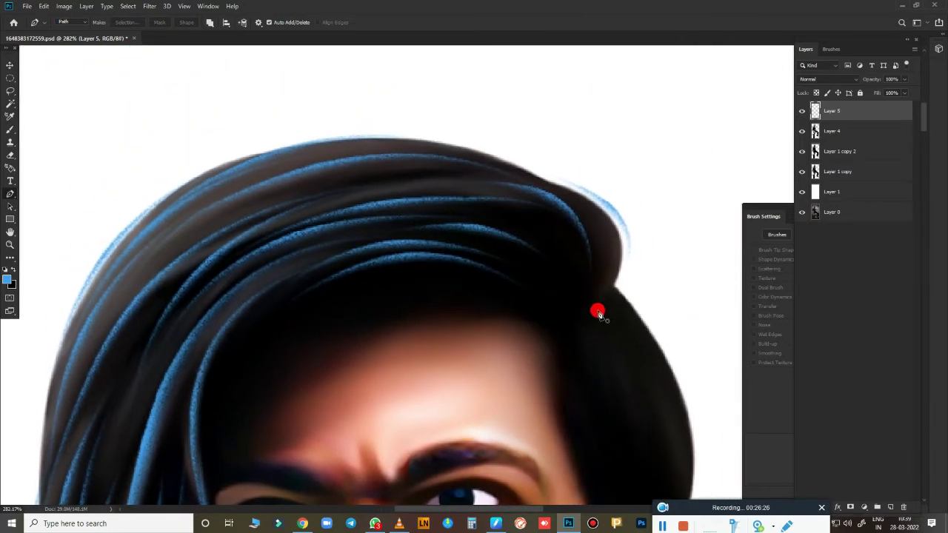
{"action": "key", "text": "r"}
{"action": "mouse_move", "coordinate": [600, 313]}
{"action": "left_mouse_down"}
{"action": "mouse_move", "coordinate": [260, 271]}
{"action": "mouse_move", "coordinate": [434, 348]}
{"action": "mouse_move", "coordinate": [563, 197]}
{"action": "mouse_move", "coordinate": [518, 339]}
{"action": "left_mouse_up"}
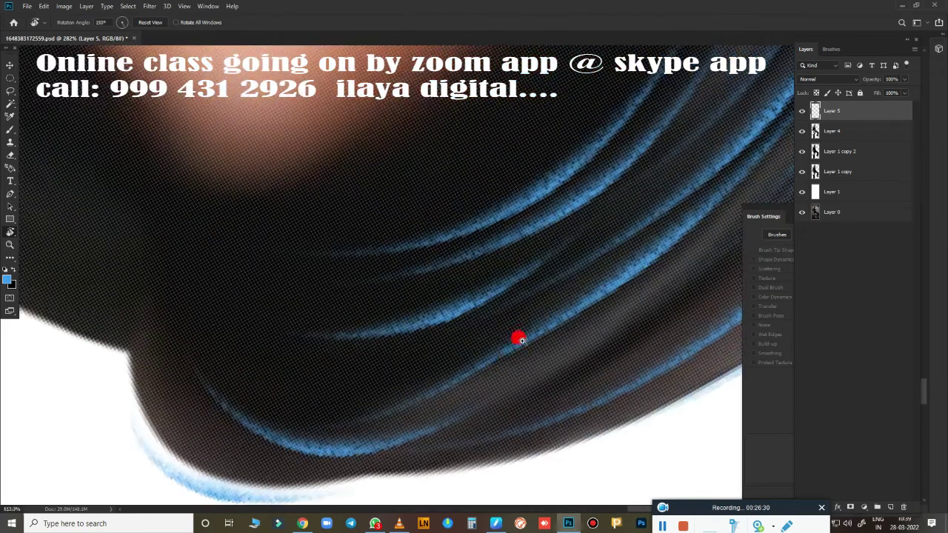
Zoom in and rotate the view to follow the hair's curve, with the Brush selected.
{"action": "scroll", "coordinate": [518, 339], "scroll_direction": "up", "scroll_amount": 1}
{"action": "scroll", "coordinate": [497, 315], "scroll_direction": "up", "scroll_amount": 2}
{"action": "scroll", "coordinate": [510, 332], "scroll_direction": "up", "scroll_amount": 1}
{"action": "scroll", "coordinate": [497, 345], "scroll_direction": "up", "scroll_amount": 1}
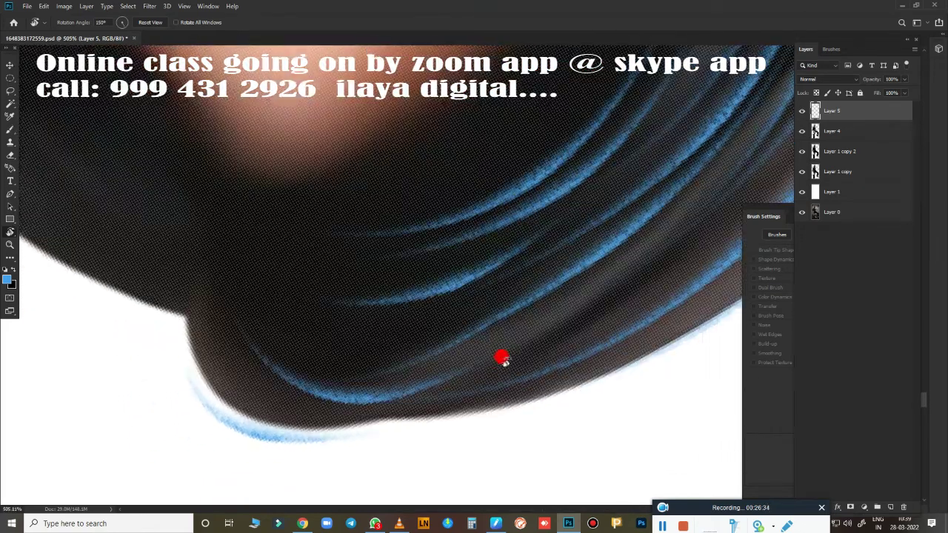
{"action": "scroll", "coordinate": [503, 354], "scroll_direction": "down", "scroll_amount": 1}
{"action": "key", "text": "b"}
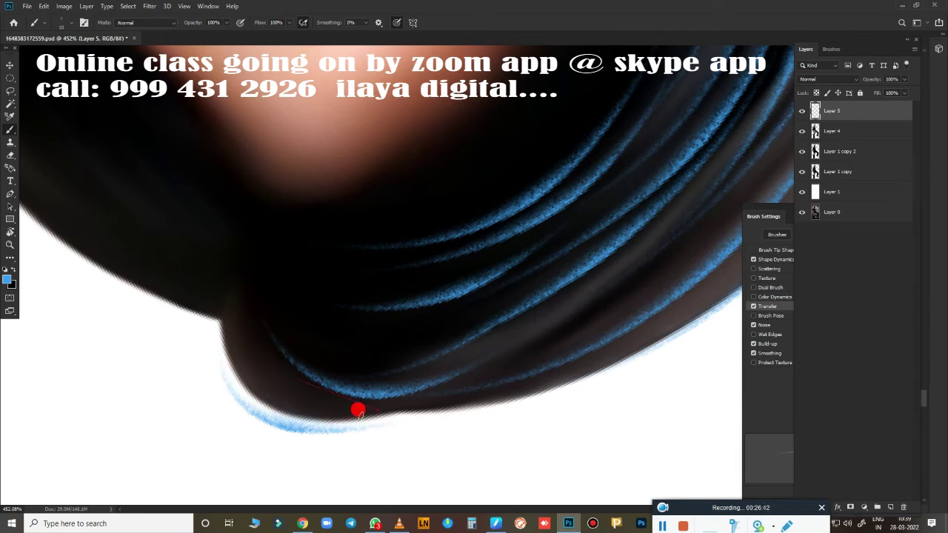
{"action": "left_click_drag", "start_coordinate": [575, 355], "coordinate": [412, 451]}
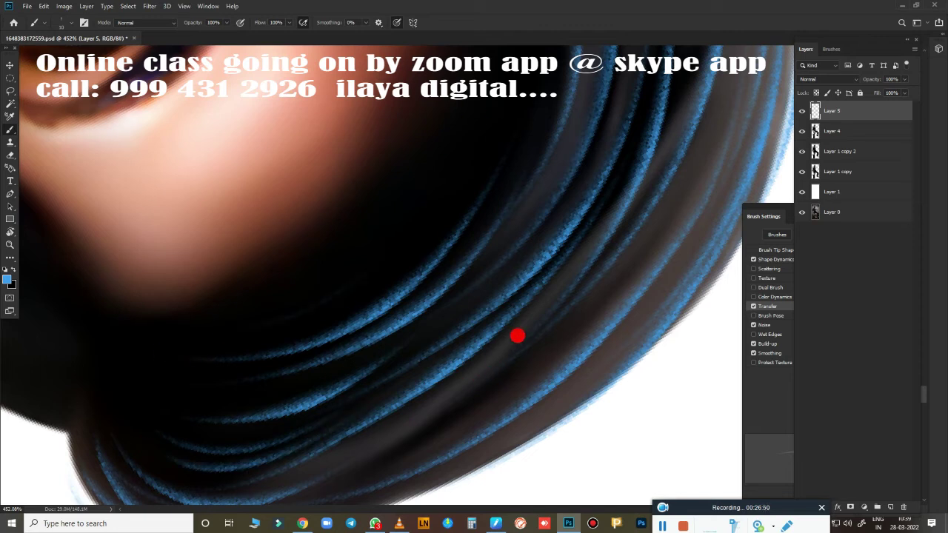
{"action": "key", "text": "r"}
{"action": "left_click_drag", "start_coordinate": [517, 336], "coordinate": [110, 207]}
{"action": "key", "text": "b"}
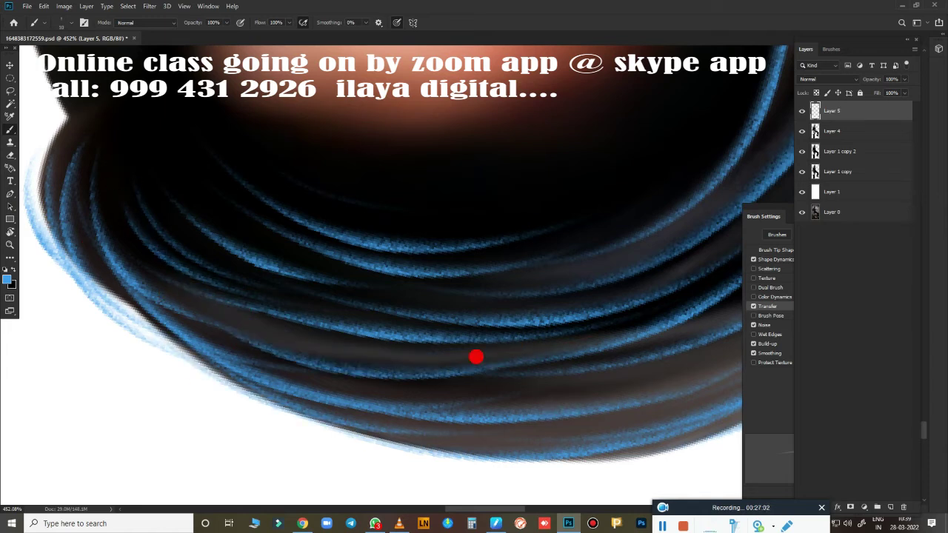
Paint a thin blue strand across the lower hair and repaint dark strands out to the tip.
{"action": "mouse_move", "coordinate": [199, 296]}
{"action": "left_mouse_down"}
{"action": "mouse_move", "coordinate": [327, 460]}
{"action": "mouse_move", "coordinate": [200, 303]}
{"action": "mouse_move", "coordinate": [365, 314]}
{"action": "mouse_move", "coordinate": [374, 321]}
{"action": "mouse_move", "coordinate": [336, 363]}
{"action": "left_mouse_up"}
{"action": "key", "text": "r"}
{"action": "key", "text": "b"}
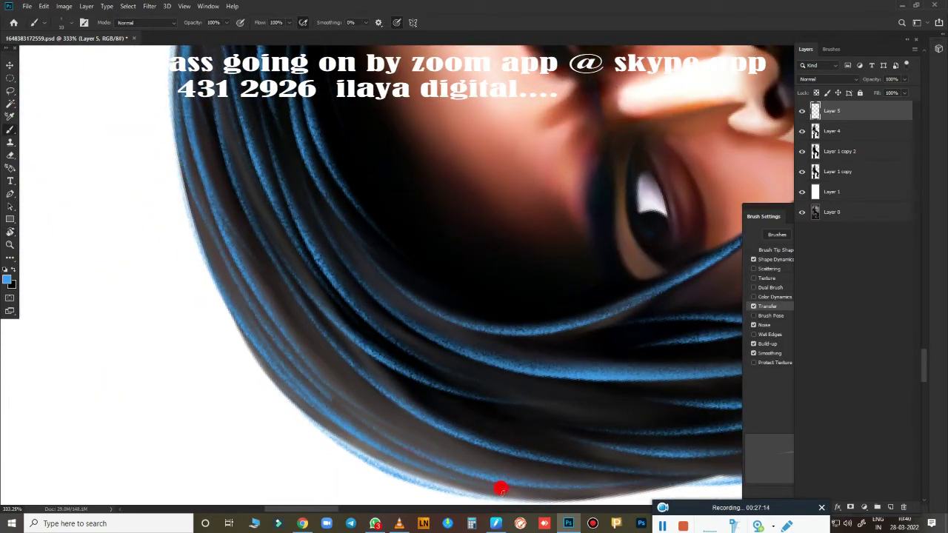
{"action": "mouse_move", "coordinate": [303, 164]}
{"action": "left_mouse_down"}
{"action": "mouse_move", "coordinate": [533, 417]}
{"action": "mouse_move", "coordinate": [218, 328]}
{"action": "left_mouse_up"}
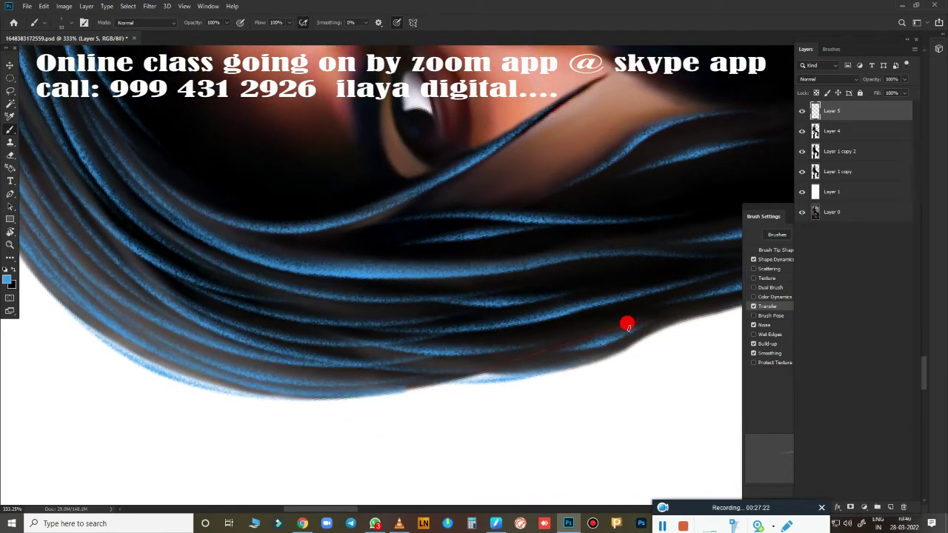
{"action": "left_click_drag", "start_coordinate": [641, 357], "coordinate": [178, 362]}
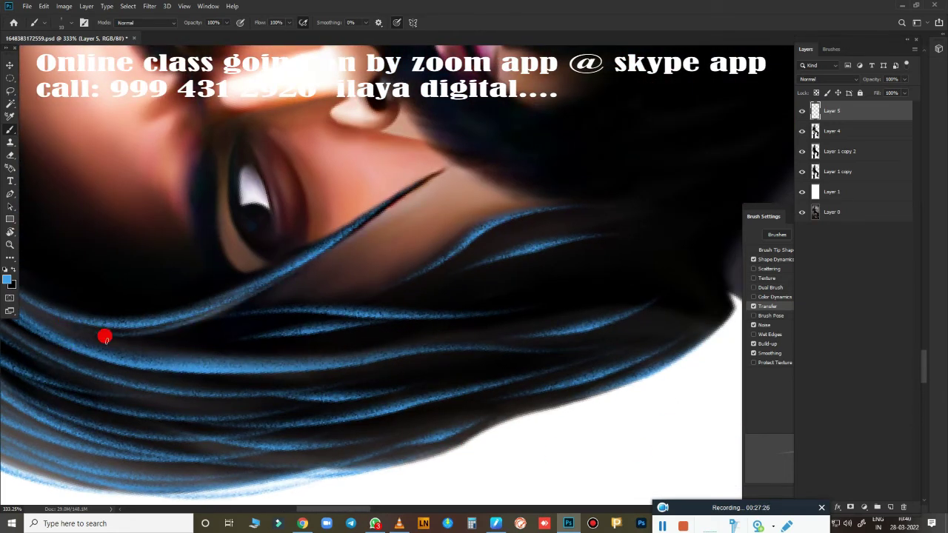
{"action": "left_click_drag", "start_coordinate": [452, 159], "coordinate": [677, 173]}
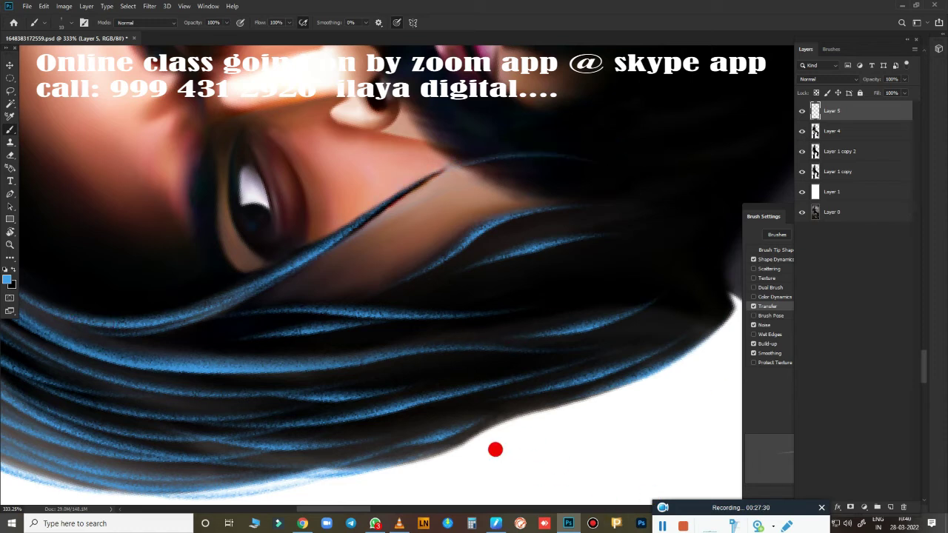
{"action": "scroll", "coordinate": [493, 449], "scroll_direction": "down", "scroll_amount": 2}
{"action": "left_click_drag", "start_coordinate": [615, 356], "coordinate": [191, 437]}
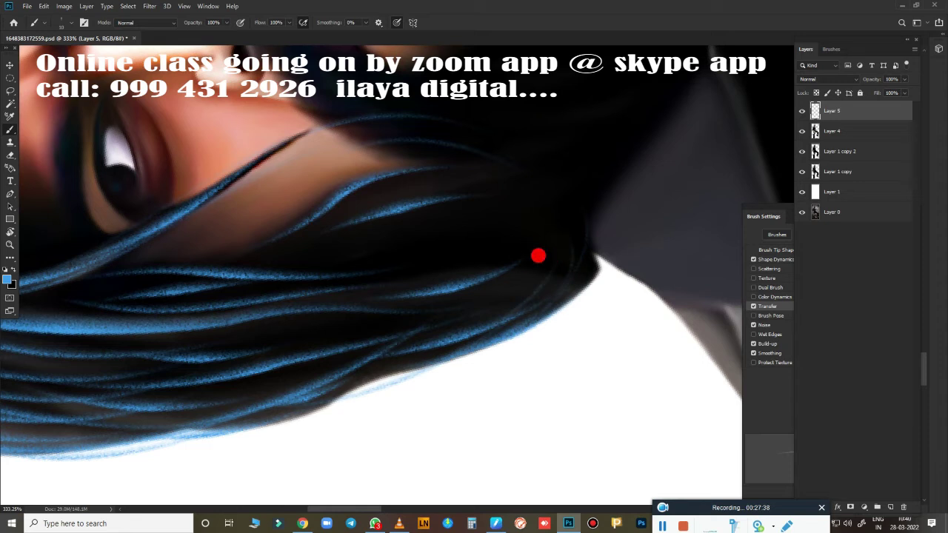
{"action": "left_click_drag", "start_coordinate": [537, 255], "coordinate": [586, 281]}
Pan and zoom back out to show the forehead, eyes and right hair edge.
{"action": "left_click_drag", "start_coordinate": [274, 276], "coordinate": [390, 362]}
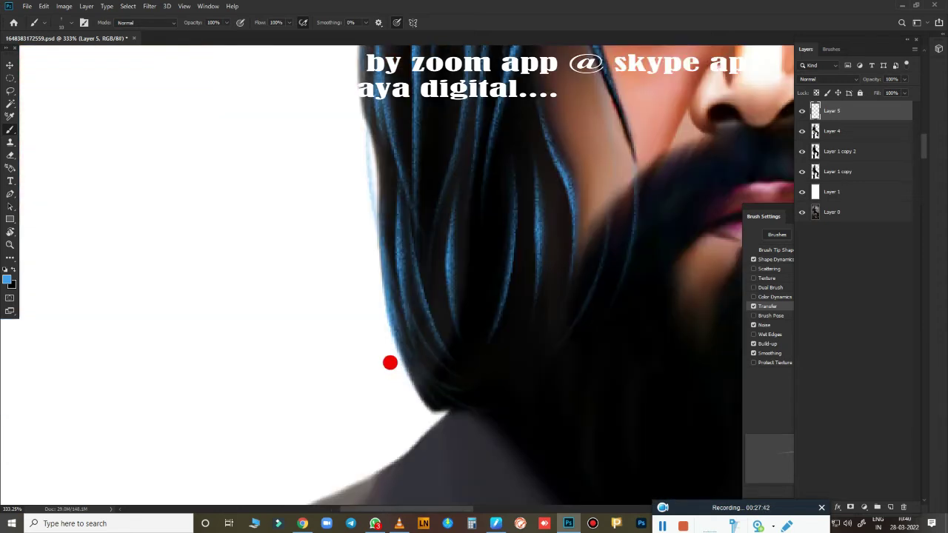
{"action": "scroll", "coordinate": [503, 339], "scroll_direction": "down", "scroll_amount": 5}
{"action": "scroll", "coordinate": [493, 359], "scroll_direction": "up", "scroll_amount": 3}
{"action": "scroll", "coordinate": [271, 333], "scroll_direction": "up", "scroll_amount": 2}
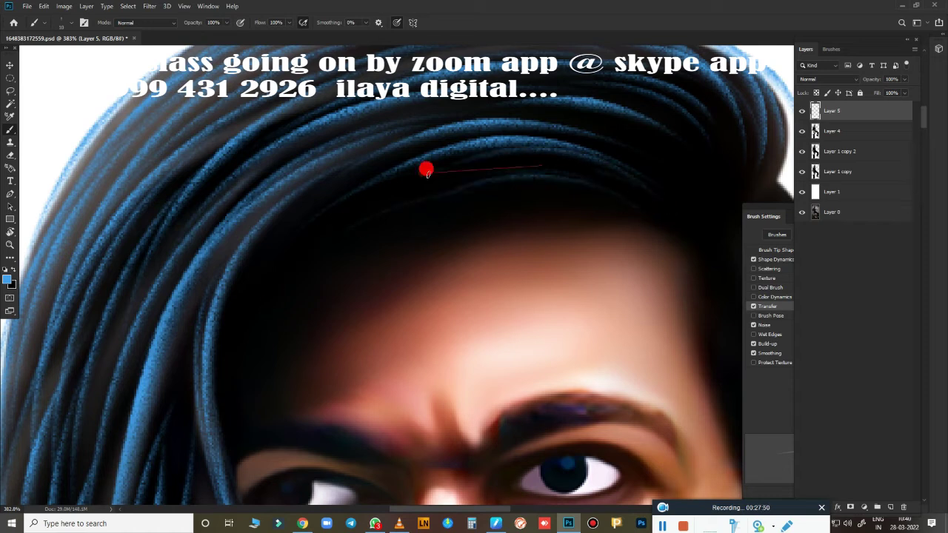
{"action": "scroll", "coordinate": [260, 410], "scroll_direction": "down", "scroll_amount": 2}
{"action": "scroll", "coordinate": [477, 368], "scroll_direction": "down", "scroll_amount": 2}
{"action": "scroll", "coordinate": [478, 369], "scroll_direction": "down", "scroll_amount": 3}
{"action": "scroll", "coordinate": [567, 292], "scroll_direction": "up", "scroll_amount": 3}
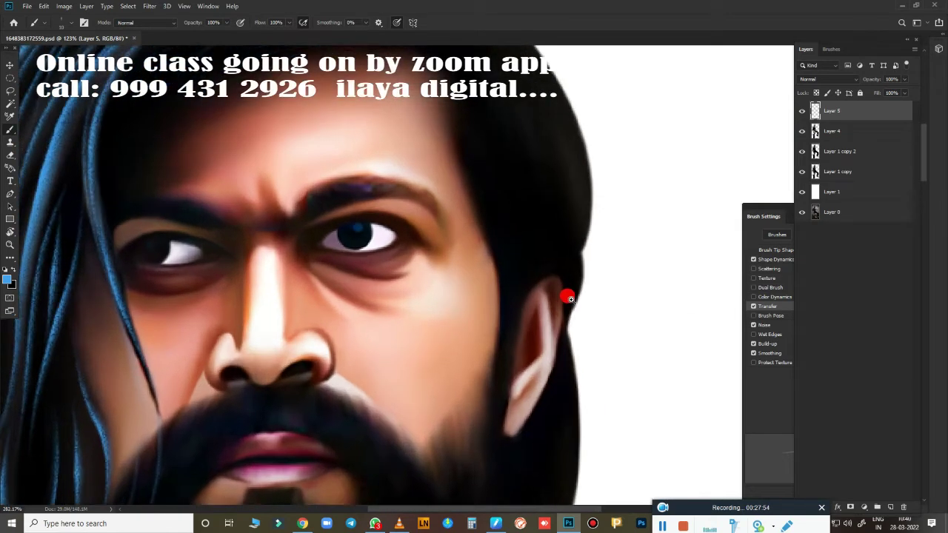
{"action": "left_click_drag", "start_coordinate": [548, 284], "coordinate": [282, 304]}
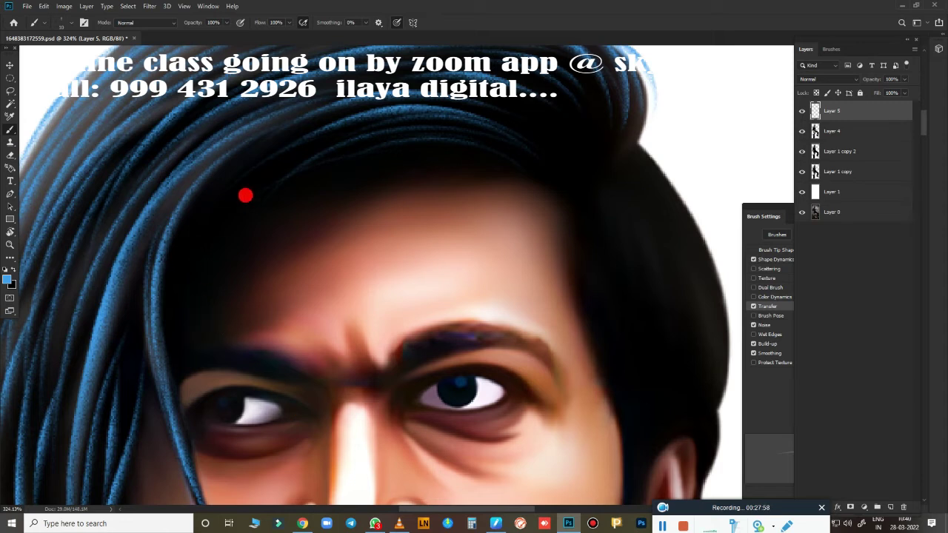
{"action": "left_click_drag", "start_coordinate": [399, 445], "coordinate": [279, 456]}
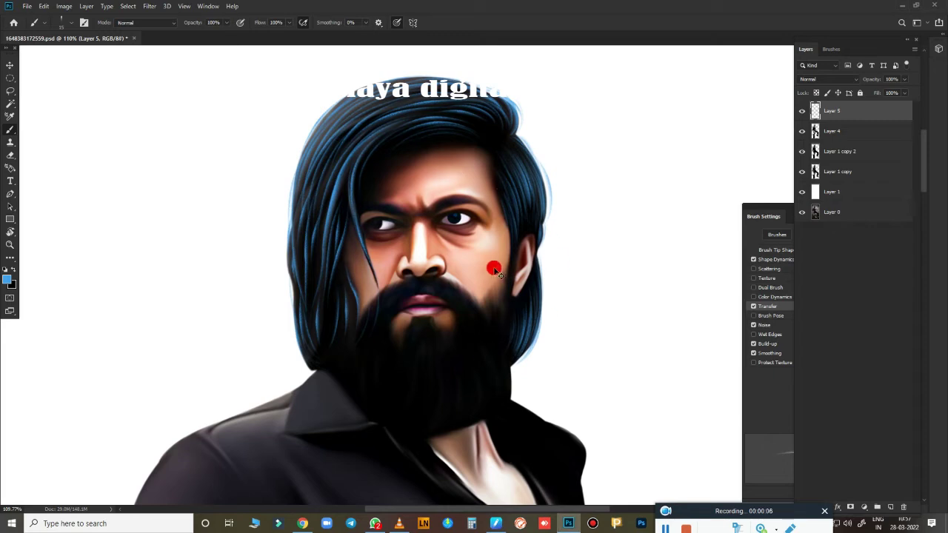
Rotate the view toward the hair above the ear and switch back to the Brush.
{"action": "key", "text": "r"}
{"action": "left_click_drag", "start_coordinate": [496, 277], "coordinate": [520, 278]}
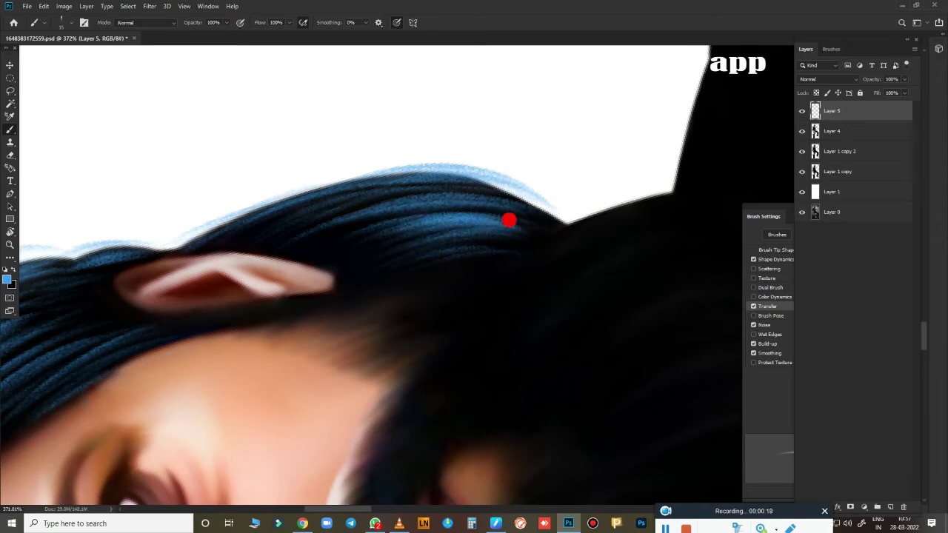
{"action": "mouse_move", "coordinate": [371, 297]}
{"action": "left_mouse_down"}
{"action": "mouse_move", "coordinate": [701, 249]}
{"action": "mouse_move", "coordinate": [448, 338]}
{"action": "mouse_move", "coordinate": [239, 262]}
{"action": "mouse_move", "coordinate": [505, 332]}
{"action": "mouse_move", "coordinate": [607, 331]}
{"action": "left_mouse_up"}
{"action": "key", "text": "r"}
{"action": "key", "text": "j"}
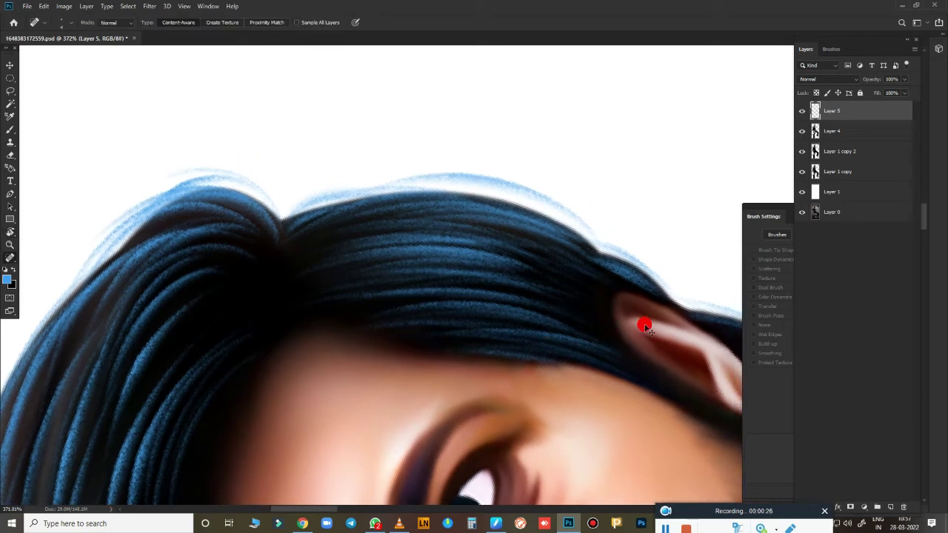
{"action": "key", "text": "r"}
{"action": "scroll", "coordinate": [619, 321], "scroll_direction": "up", "scroll_amount": 3}
{"action": "left_click_drag", "start_coordinate": [634, 323], "coordinate": [616, 304]}
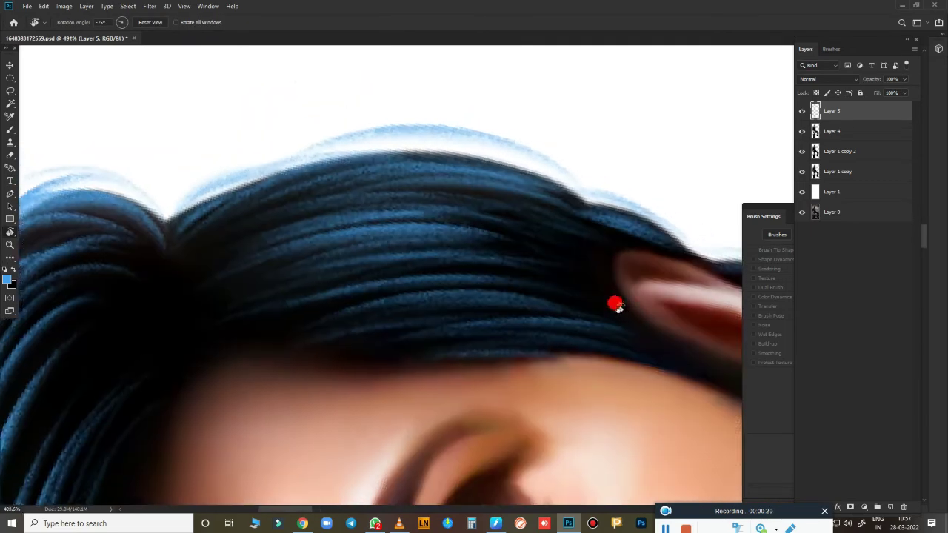
{"action": "key", "text": "b"}
Paint light-blue strands across the hair and along its lower edge.
{"action": "mouse_move", "coordinate": [252, 299]}
{"action": "left_mouse_down"}
{"action": "mouse_move", "coordinate": [488, 247]}
{"action": "mouse_move", "coordinate": [499, 232]}
{"action": "left_mouse_up"}
{"action": "left_click_drag", "start_coordinate": [216, 290], "coordinate": [508, 211]}
{"action": "mouse_move", "coordinate": [233, 226]}
{"action": "left_mouse_down"}
{"action": "mouse_move", "coordinate": [437, 175]}
{"action": "mouse_move", "coordinate": [494, 206]}
{"action": "left_mouse_up"}
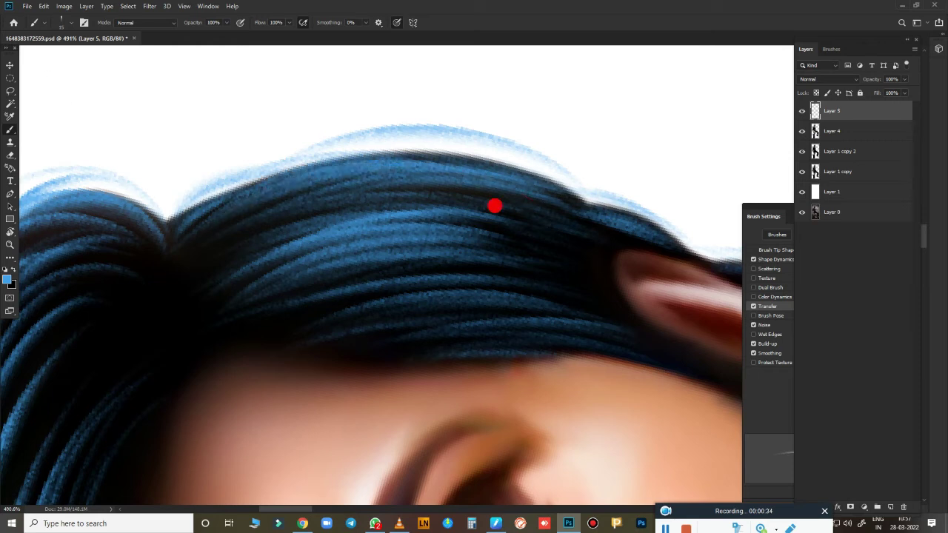
{"action": "left_click_drag", "start_coordinate": [364, 306], "coordinate": [565, 353]}
{"action": "left_click_drag", "start_coordinate": [414, 333], "coordinate": [681, 353]}
{"action": "left_click_drag", "start_coordinate": [518, 333], "coordinate": [696, 366]}
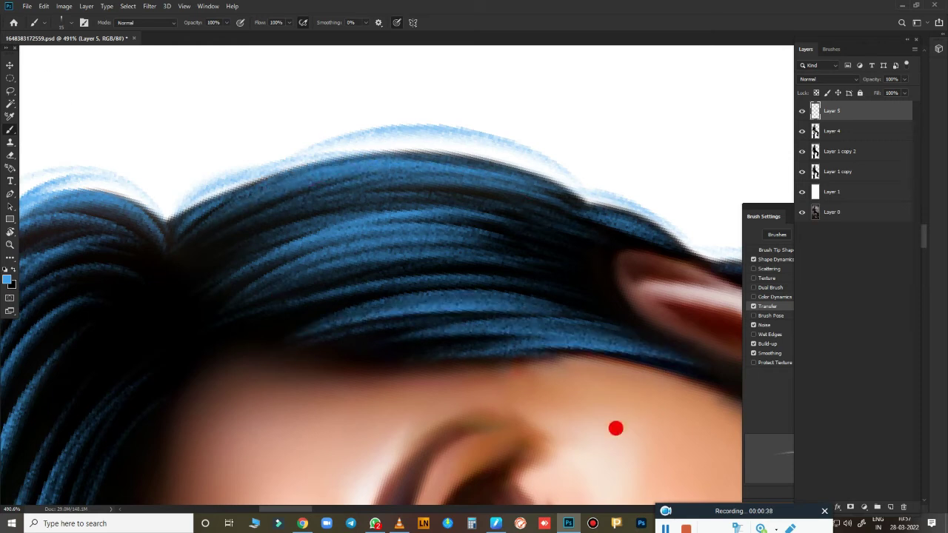
{"action": "left_click_drag", "start_coordinate": [421, 251], "coordinate": [275, 412]}
{"action": "left_click_drag", "start_coordinate": [417, 226], "coordinate": [235, 385]}
{"action": "left_click_drag", "start_coordinate": [394, 199], "coordinate": [228, 308]}
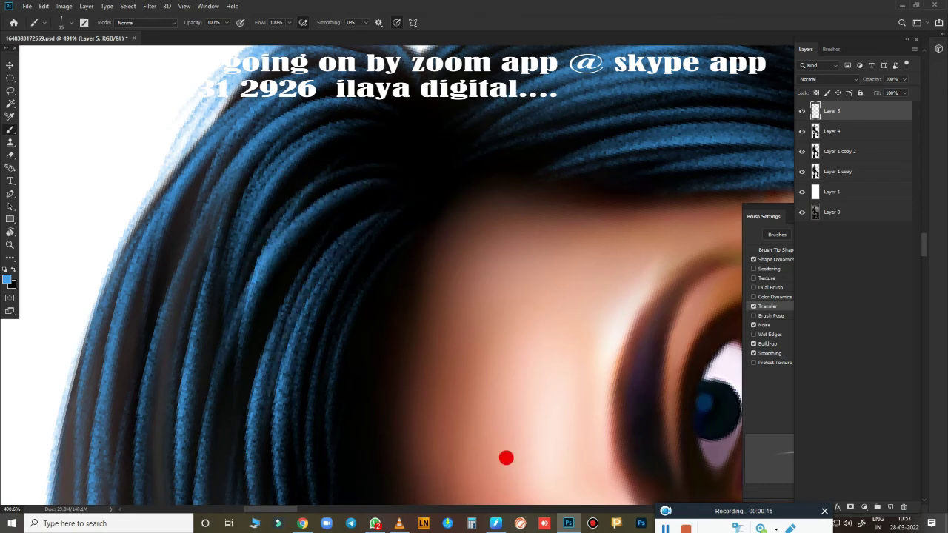
Tilt the canvas with the hair direction and paint brighter blue highlights at the crown.
{"action": "scroll", "coordinate": [506, 458], "scroll_direction": "down", "scroll_amount": 5}
{"action": "scroll", "coordinate": [501, 385], "scroll_direction": "down", "scroll_amount": 3}
{"action": "scroll", "coordinate": [518, 206], "scroll_direction": "down", "scroll_amount": 1}
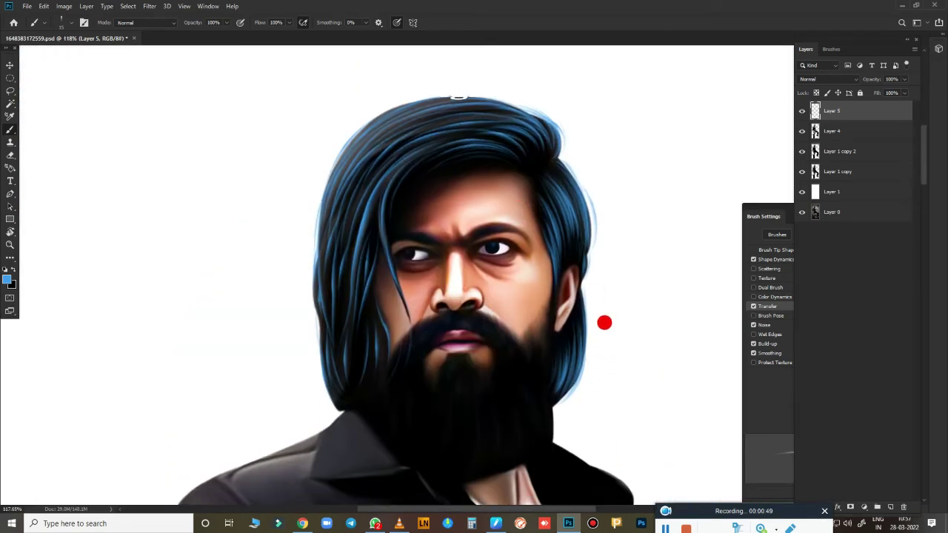
{"action": "scroll", "coordinate": [578, 355], "scroll_direction": "up", "scroll_amount": 4}
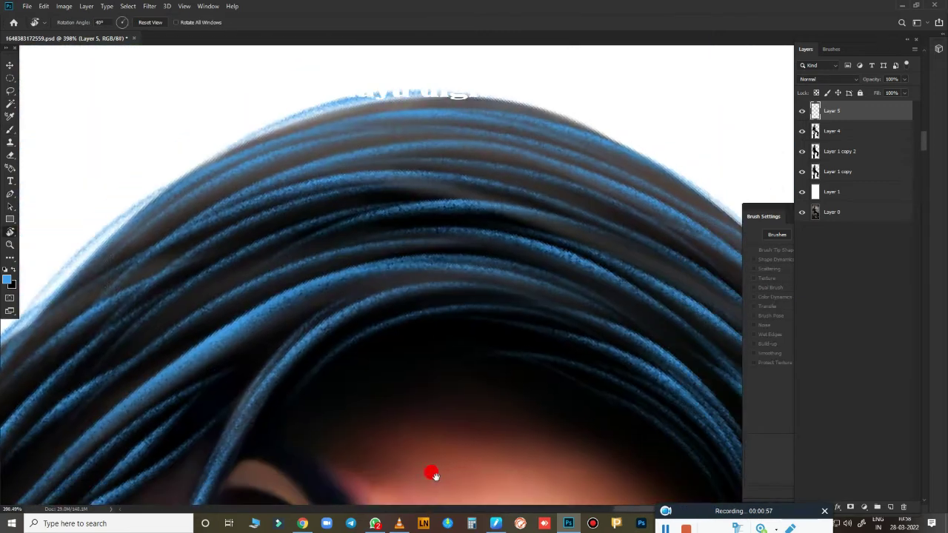
{"action": "left_click_drag", "start_coordinate": [488, 409], "coordinate": [538, 396]}
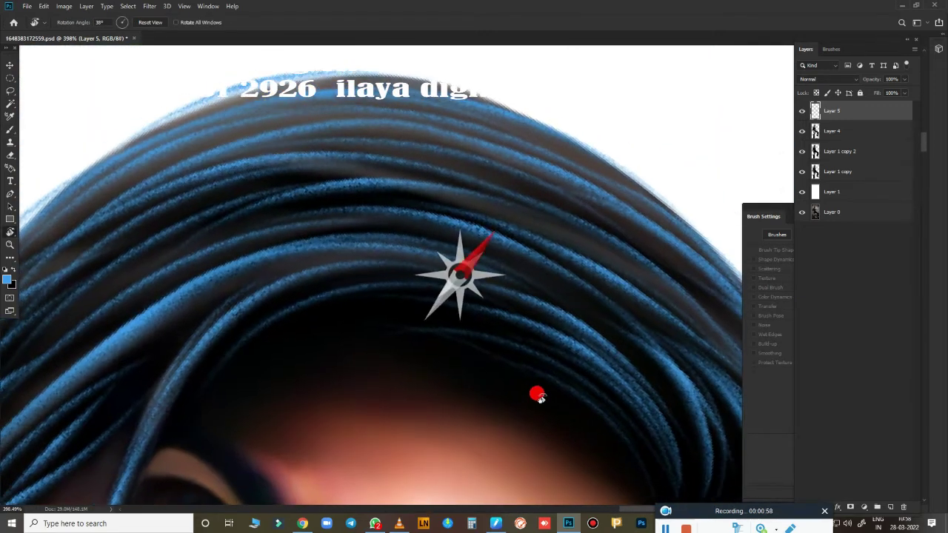
{"action": "key", "text": "b"}
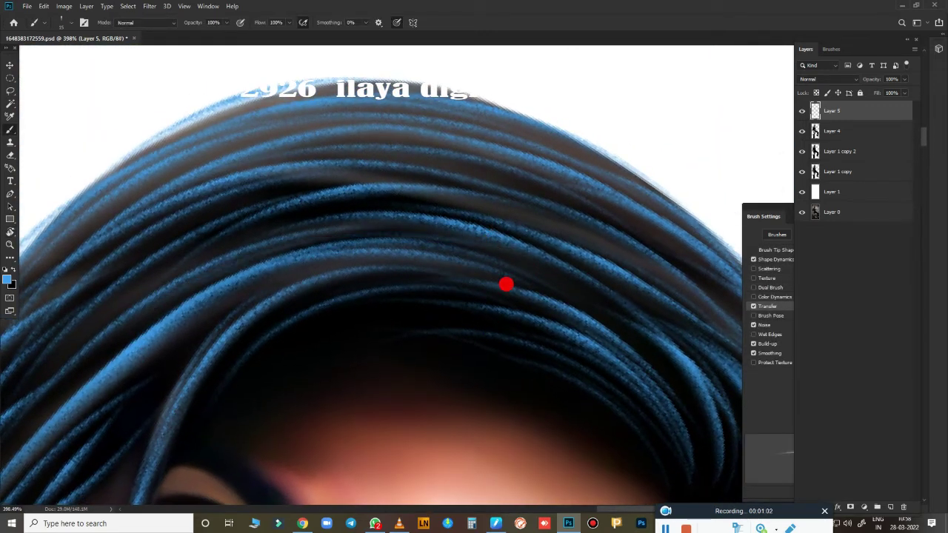
{"action": "mouse_move", "coordinate": [506, 285]}
{"action": "left_mouse_down"}
{"action": "mouse_move", "coordinate": [64, 395]}
{"action": "mouse_move", "coordinate": [540, 245]}
{"action": "mouse_move", "coordinate": [110, 372]}
{"action": "mouse_move", "coordinate": [403, 164]}
{"action": "mouse_move", "coordinate": [233, 252]}
{"action": "mouse_move", "coordinate": [30, 310]}
{"action": "mouse_move", "coordinate": [528, 179]}
{"action": "mouse_move", "coordinate": [139, 273]}
{"action": "left_mouse_up"}
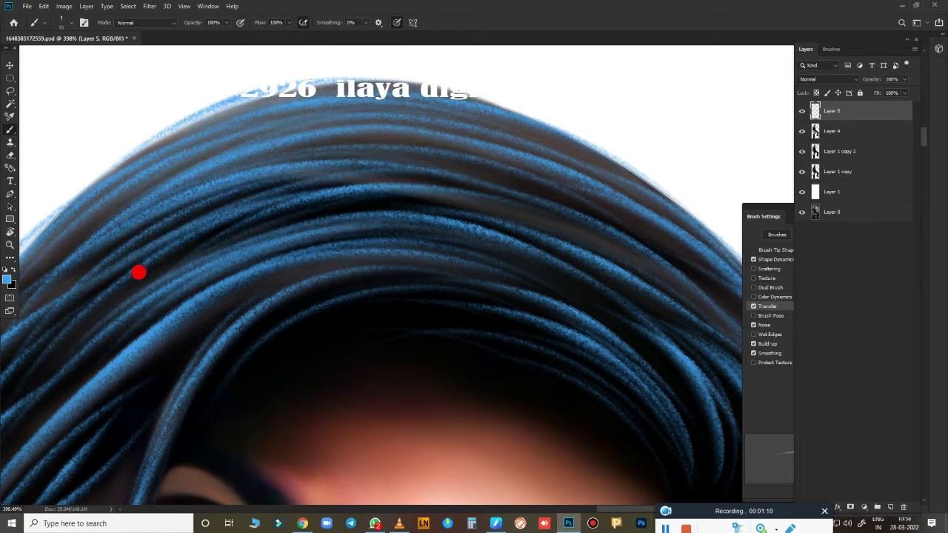
{"action": "scroll", "coordinate": [452, 353], "scroll_direction": "down", "scroll_amount": 5}
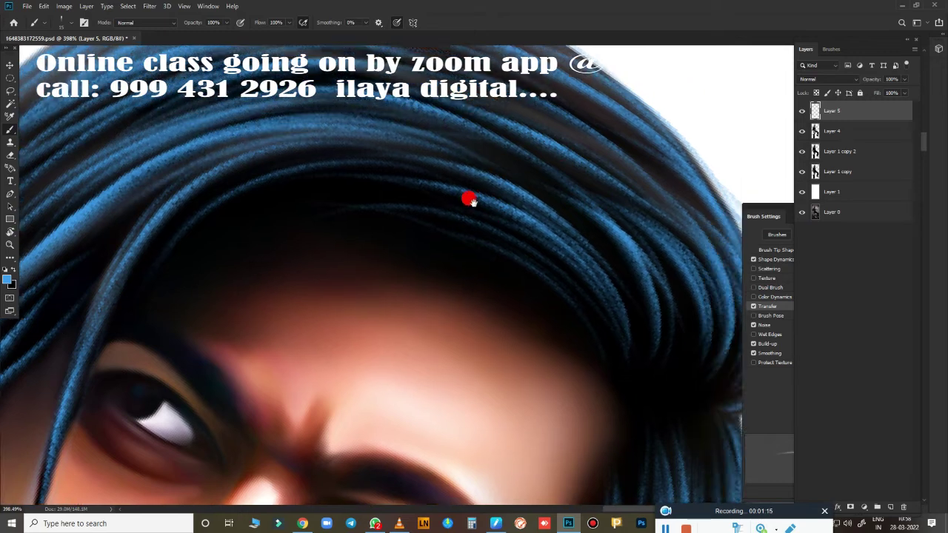
{"action": "scroll", "coordinate": [467, 197], "scroll_direction": "up", "scroll_amount": 5}
{"action": "mouse_move", "coordinate": [298, 186]}
{"action": "left_mouse_down"}
{"action": "mouse_move", "coordinate": [541, 321]}
{"action": "mouse_move", "coordinate": [196, 169]}
{"action": "mouse_move", "coordinate": [546, 294]}
{"action": "mouse_move", "coordinate": [227, 152]}
{"action": "mouse_move", "coordinate": [575, 351]}
{"action": "mouse_move", "coordinate": [179, 235]}
{"action": "left_mouse_up"}
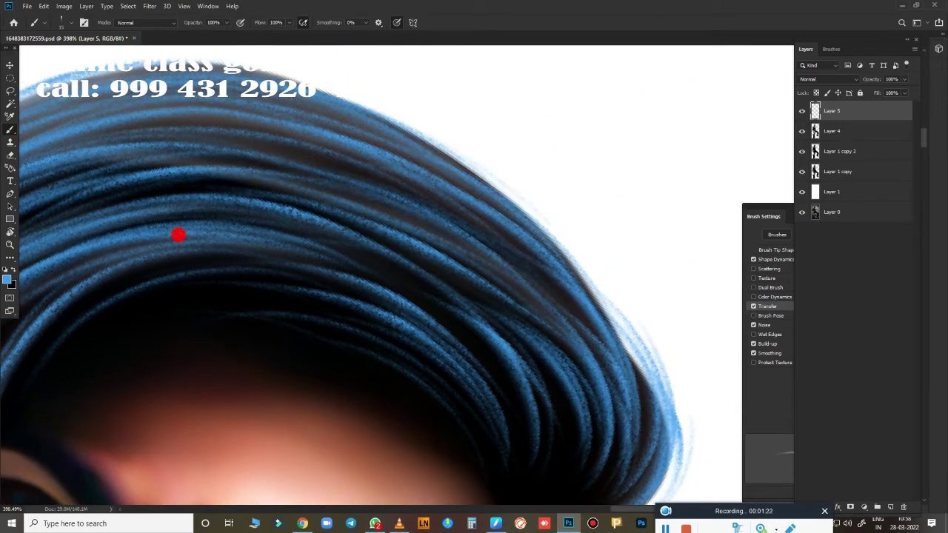
{"action": "left_click_drag", "start_coordinate": [517, 480], "coordinate": [310, 303]}
Paint faint blue strands up the lower hair and through the mid hair.
{"action": "scroll", "coordinate": [662, 207], "scroll_direction": "down", "scroll_amount": 5}
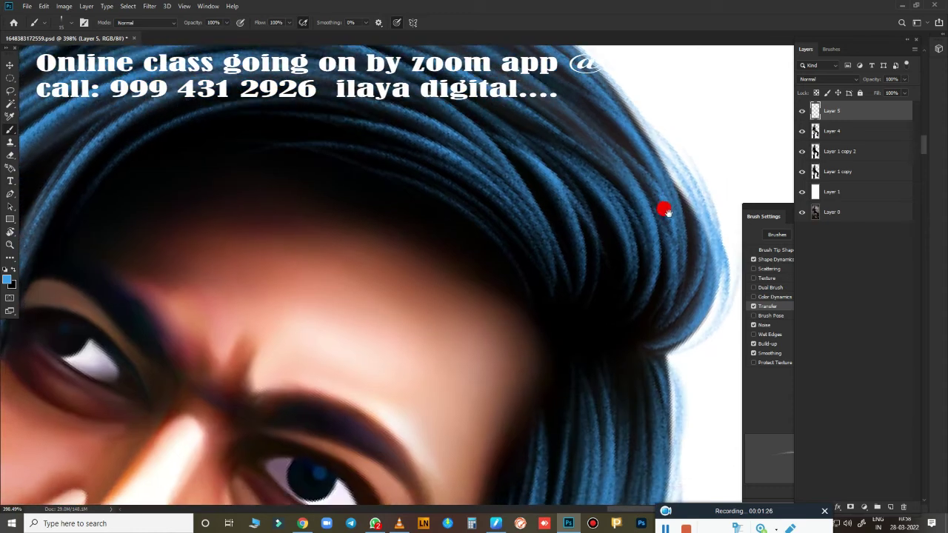
{"action": "scroll", "coordinate": [567, 353], "scroll_direction": "up", "scroll_amount": 1}
{"action": "scroll", "coordinate": [731, 255], "scroll_direction": "left", "scroll_amount": 5}
{"action": "scroll", "coordinate": [731, 256], "scroll_direction": "left", "scroll_amount": 3}
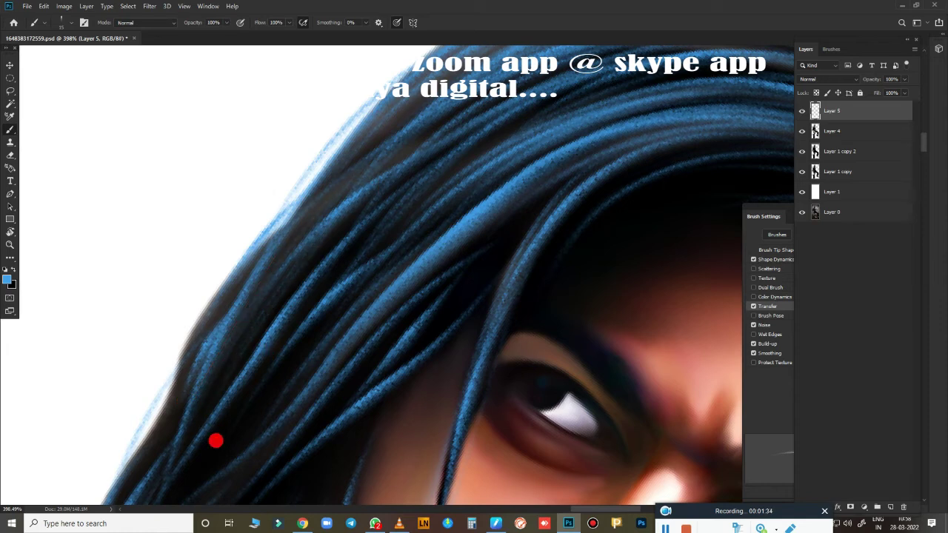
{"action": "scroll", "coordinate": [370, 419], "scroll_direction": "down", "scroll_amount": 3}
{"action": "scroll", "coordinate": [370, 418], "scroll_direction": "left", "scroll_amount": 2}
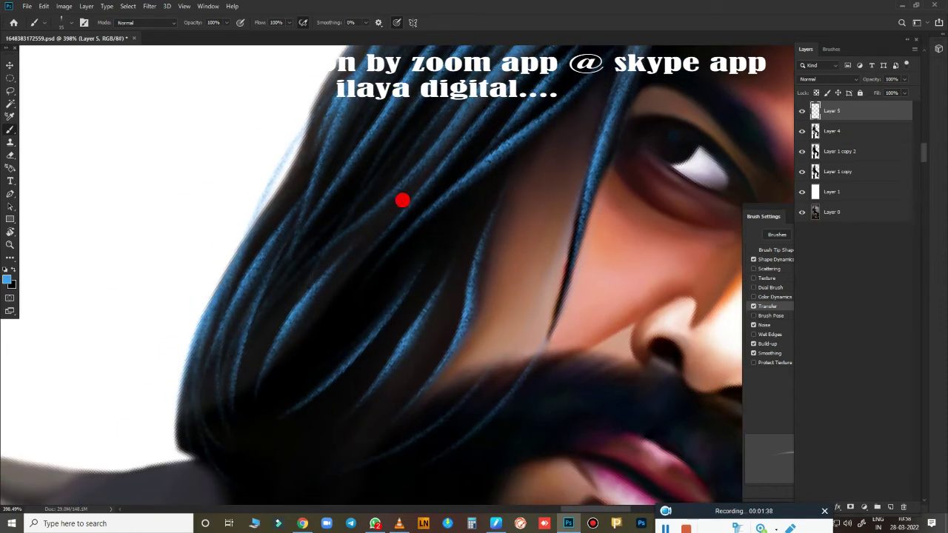
{"action": "left_click_drag", "start_coordinate": [243, 433], "coordinate": [253, 354]}
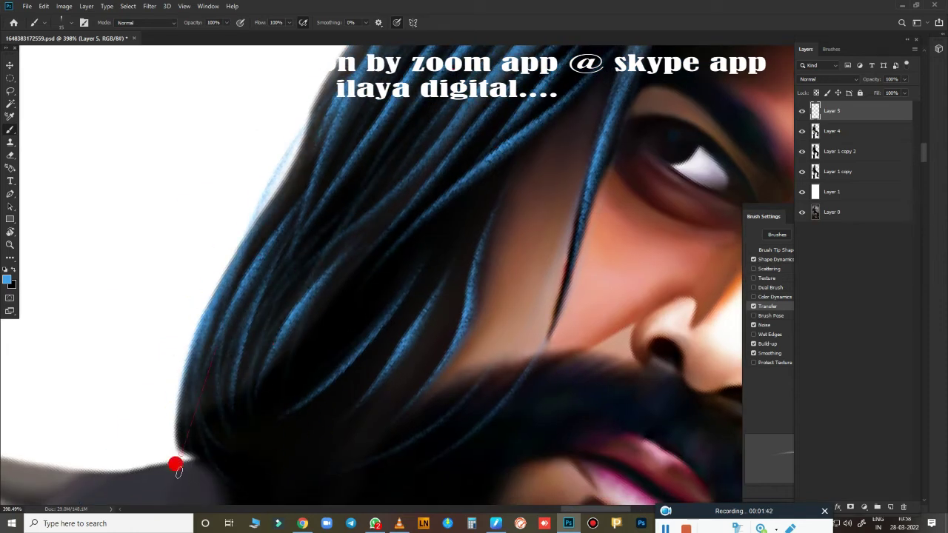
{"action": "mouse_move", "coordinate": [240, 390]}
{"action": "left_mouse_down"}
{"action": "mouse_move", "coordinate": [267, 452]}
{"action": "mouse_move", "coordinate": [472, 182]}
{"action": "left_mouse_up"}
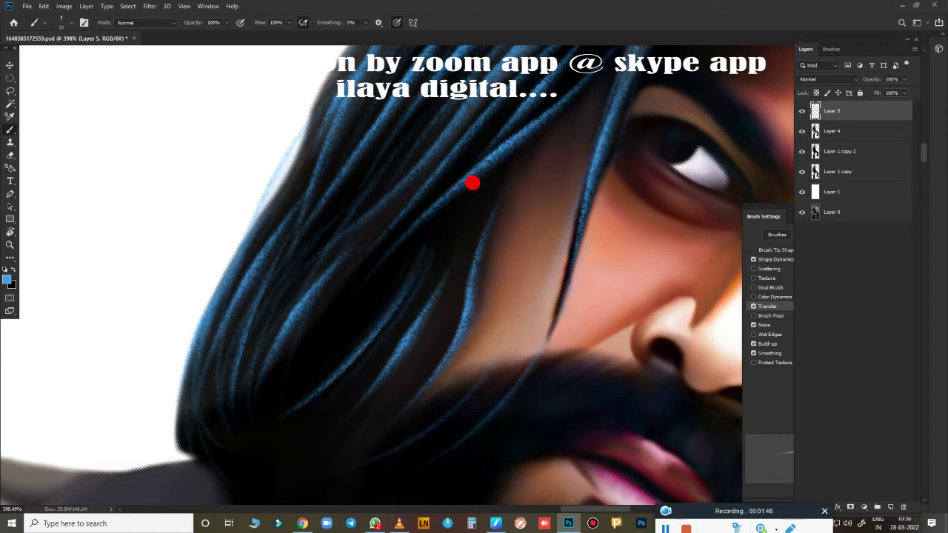
Add a light-blue strand along the hair's top edge and quick blue strokes along the strands.
{"action": "scroll", "coordinate": [474, 377], "scroll_direction": "down", "scroll_amount": 1}
{"action": "scroll", "coordinate": [514, 355], "scroll_direction": "down", "scroll_amount": 2}
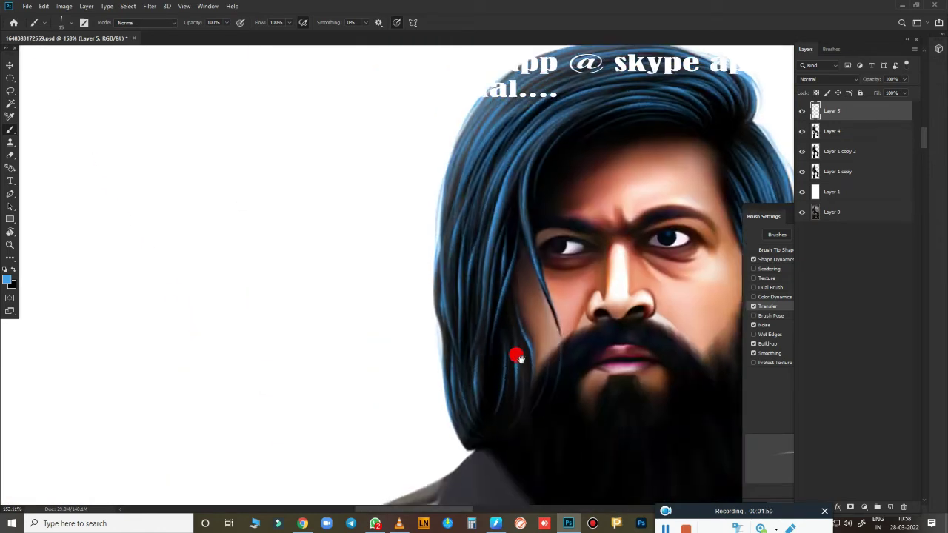
{"action": "scroll", "coordinate": [359, 401], "scroll_direction": "down", "scroll_amount": 2}
{"action": "scroll", "coordinate": [402, 232], "scroll_direction": "up", "scroll_amount": 2}
{"action": "scroll", "coordinate": [449, 425], "scroll_direction": "up", "scroll_amount": 2}
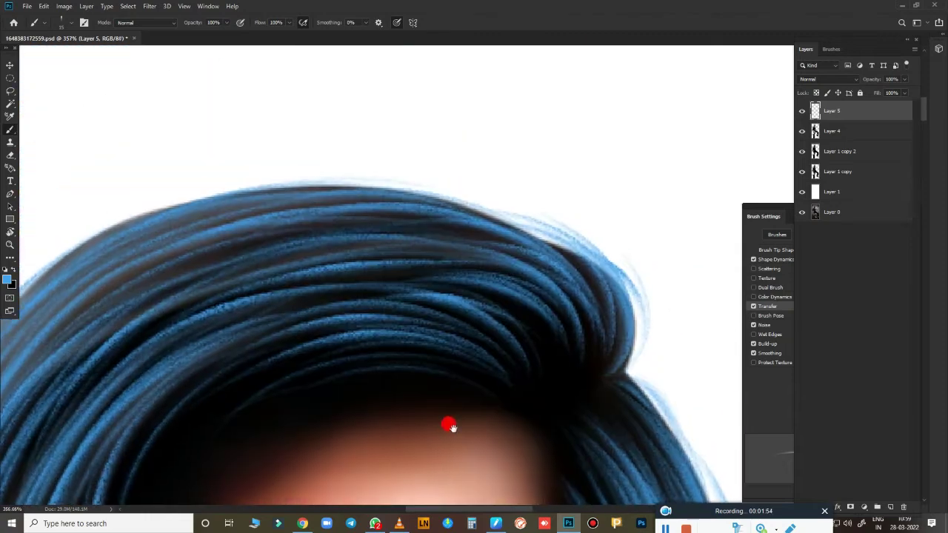
{"action": "left_click_drag", "start_coordinate": [455, 198], "coordinate": [137, 211]}
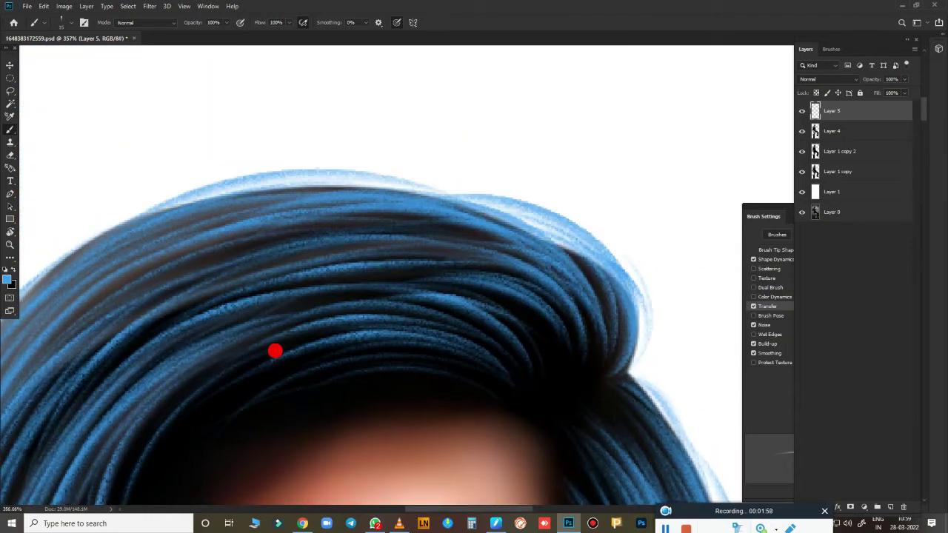
{"action": "left_click_drag", "start_coordinate": [537, 363], "coordinate": [189, 351]}
{"action": "left_click_drag", "start_coordinate": [569, 353], "coordinate": [170, 326]}
{"action": "left_click_drag", "start_coordinate": [544, 297], "coordinate": [140, 259]}
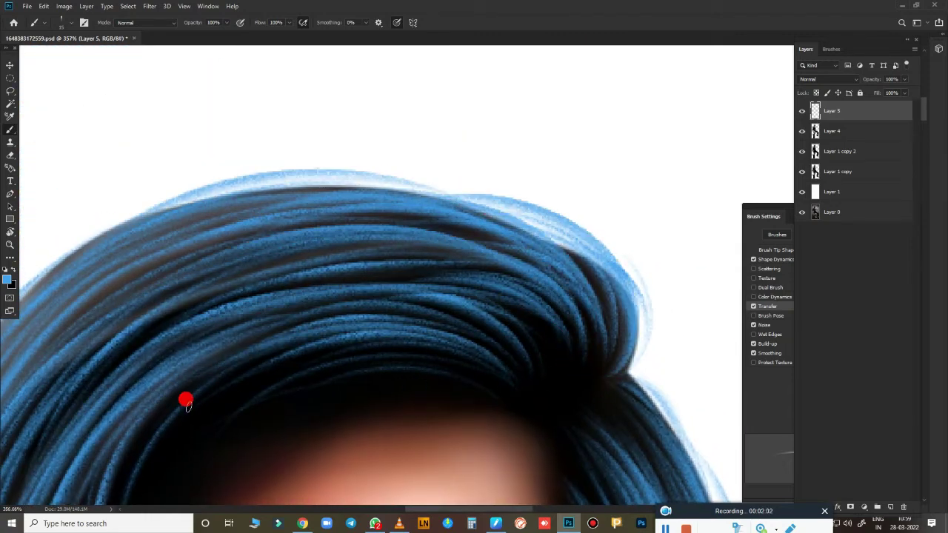
{"action": "left_click_drag", "start_coordinate": [470, 391], "coordinate": [411, 243]}
Pan the view over the hair's right edge and top down to the forehead and eyes.
{"action": "scroll", "coordinate": [411, 243], "scroll_direction": "down", "scroll_amount": 3}
{"action": "left_click_drag", "start_coordinate": [451, 321], "coordinate": [440, 282]}
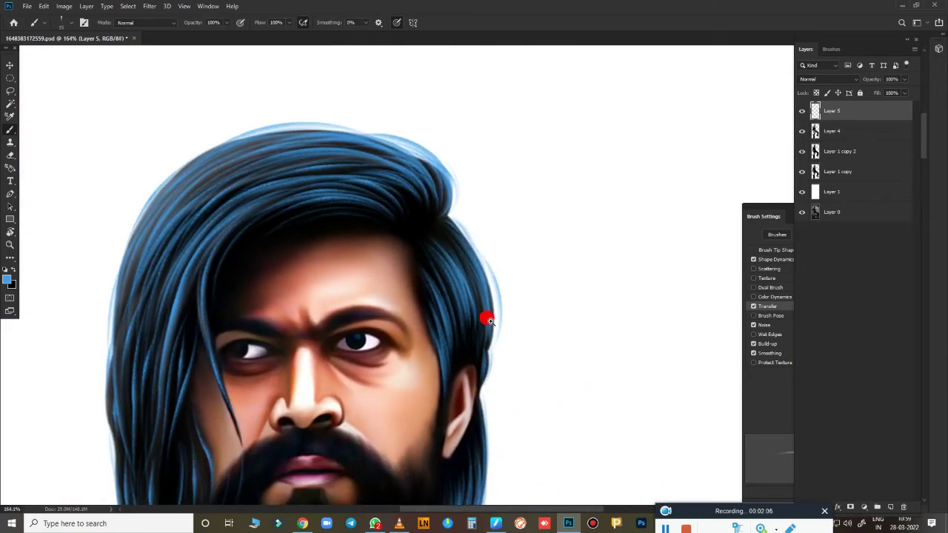
{"action": "scroll", "coordinate": [486, 317], "scroll_direction": "up", "scroll_amount": 3}
{"action": "left_click_drag", "start_coordinate": [546, 478], "coordinate": [556, 492]}
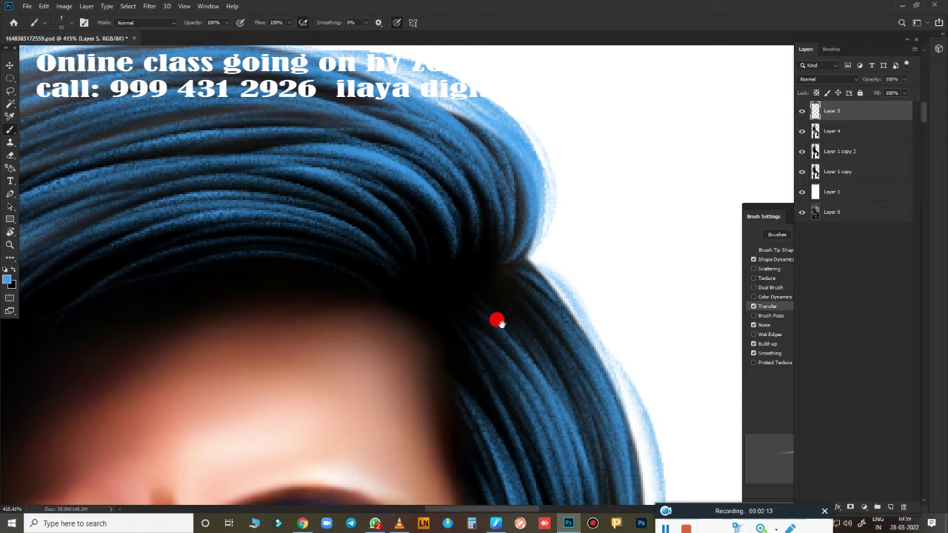
{"action": "left_click_drag", "start_coordinate": [497, 321], "coordinate": [464, 165]}
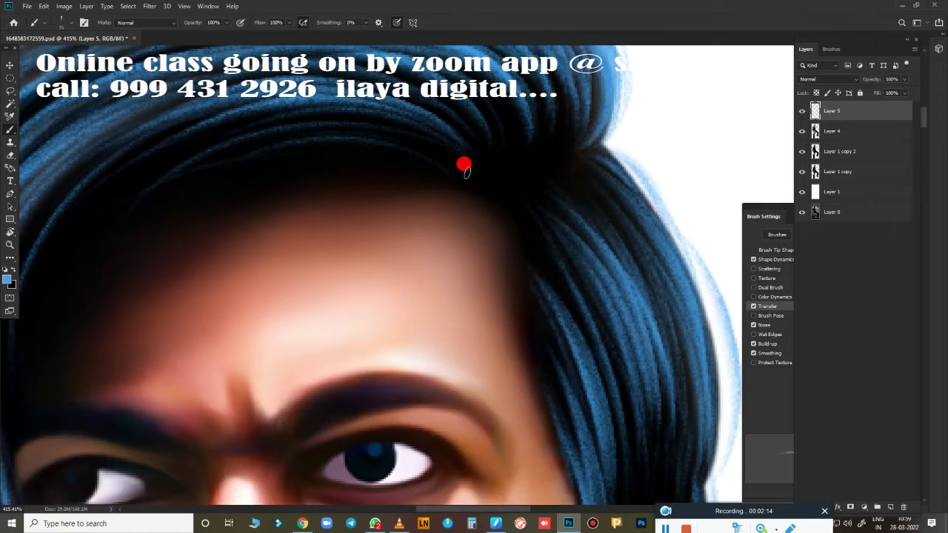
{"action": "scroll", "coordinate": [476, 347], "scroll_direction": "down", "scroll_amount": 5}
{"action": "scroll", "coordinate": [496, 324], "scroll_direction": "up", "scroll_amount": 2}
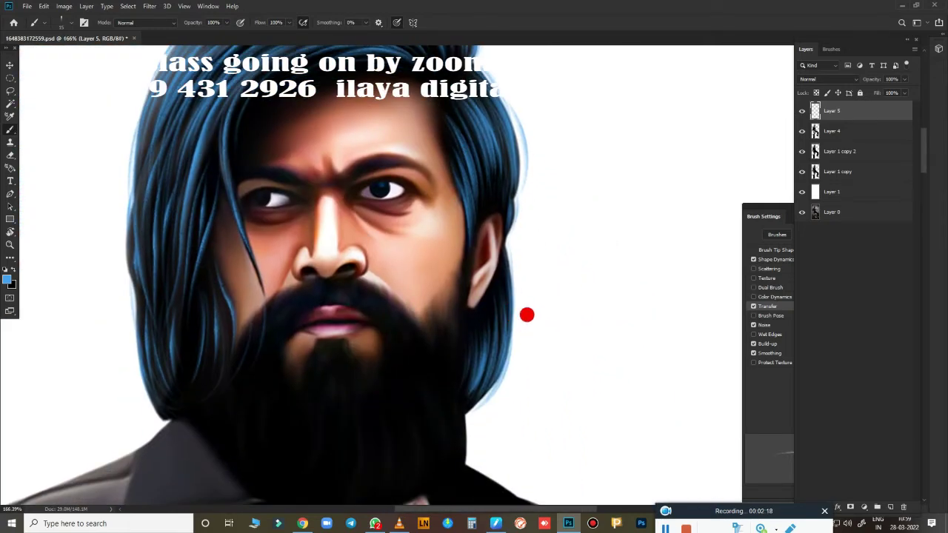
{"action": "scroll", "coordinate": [470, 356], "scroll_direction": "down", "scroll_amount": 2}
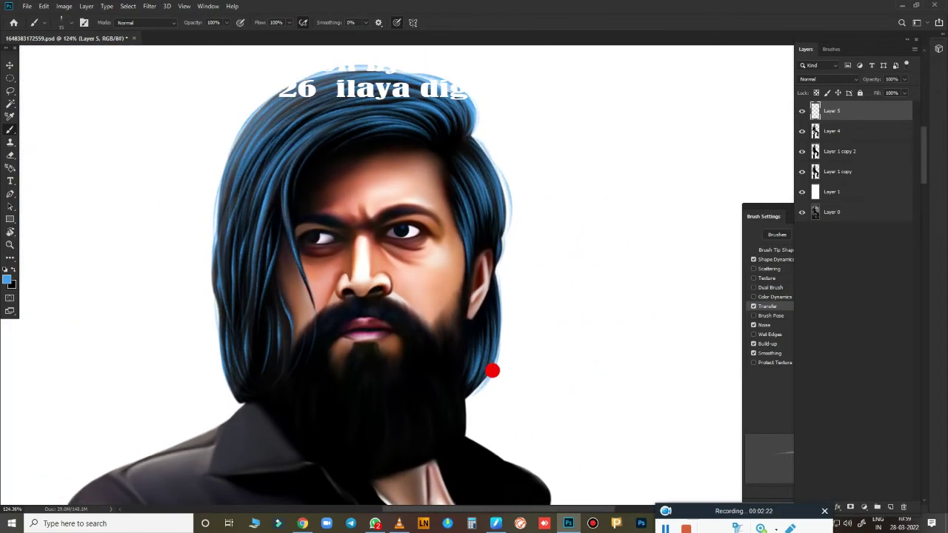
{"action": "left_click", "coordinate": [889, 508]}
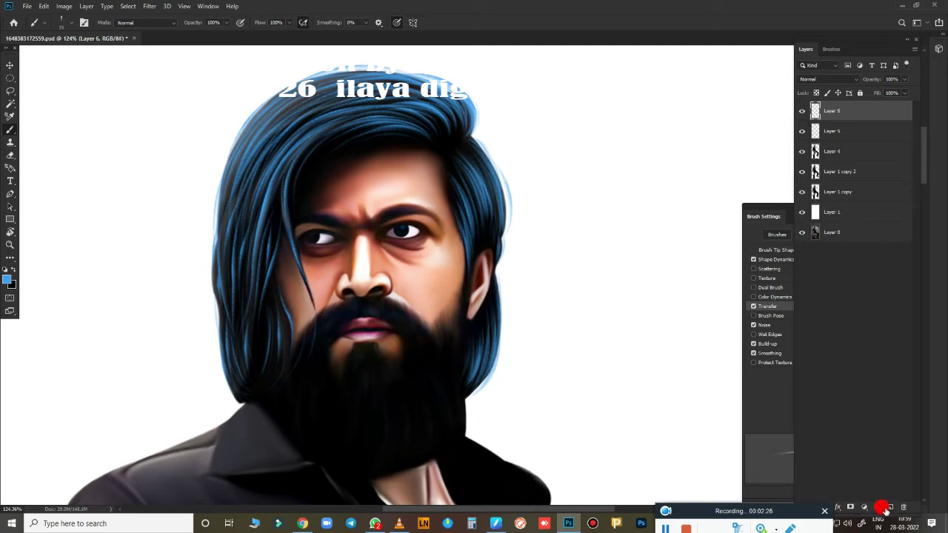
{"action": "scroll", "coordinate": [428, 352], "scroll_direction": "up", "scroll_amount": 2}
{"action": "scroll", "coordinate": [441, 373], "scroll_direction": "up", "scroll_amount": 2}
{"action": "scroll", "coordinate": [464, 387], "scroll_direction": "up", "scroll_amount": 2}
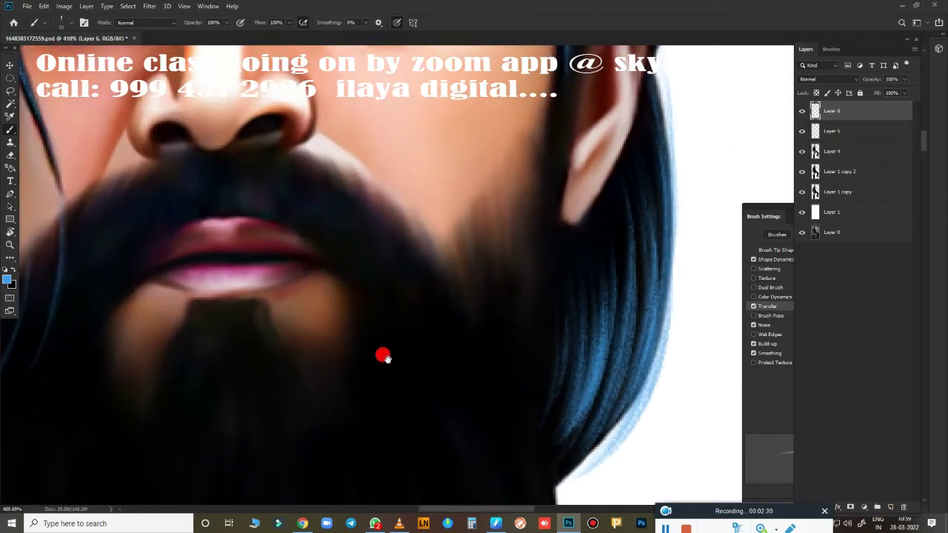
{"action": "scroll", "coordinate": [382, 355], "scroll_direction": "up", "scroll_amount": 2}
{"action": "scroll", "coordinate": [523, 369], "scroll_direction": "up", "scroll_amount": 1}
{"action": "scroll", "coordinate": [455, 374], "scroll_direction": "up", "scroll_amount": 1}
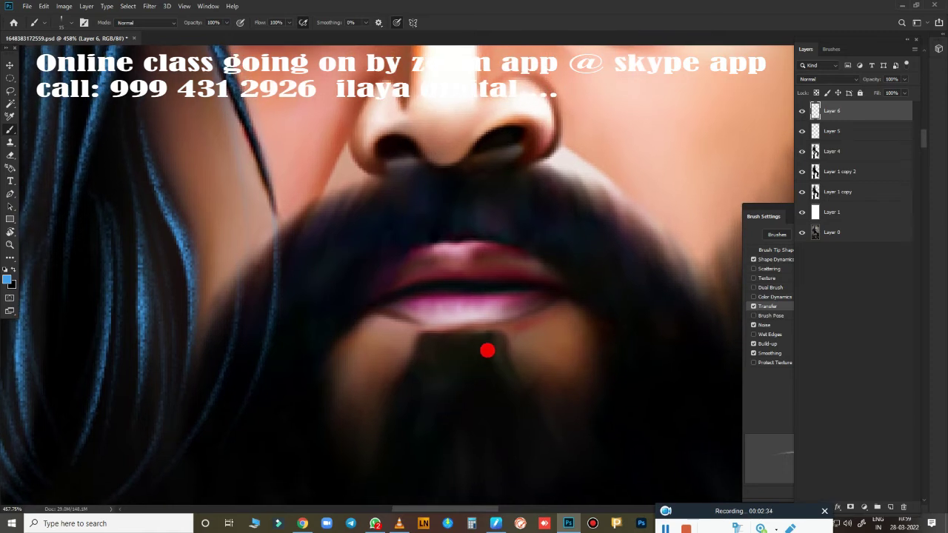
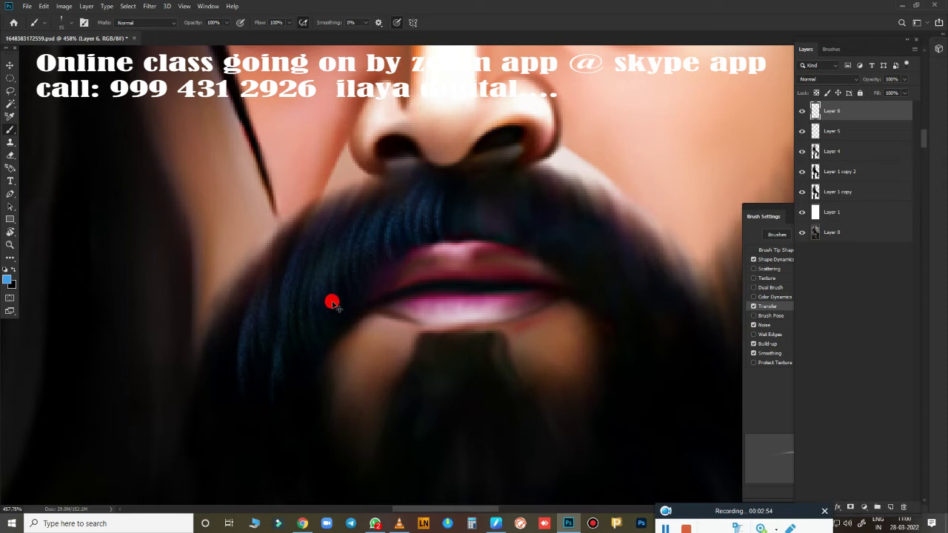
Hide Layer 5 and paint blue strands along the beard's left edge and moustache.
{"action": "left_click", "coordinate": [800, 131]}
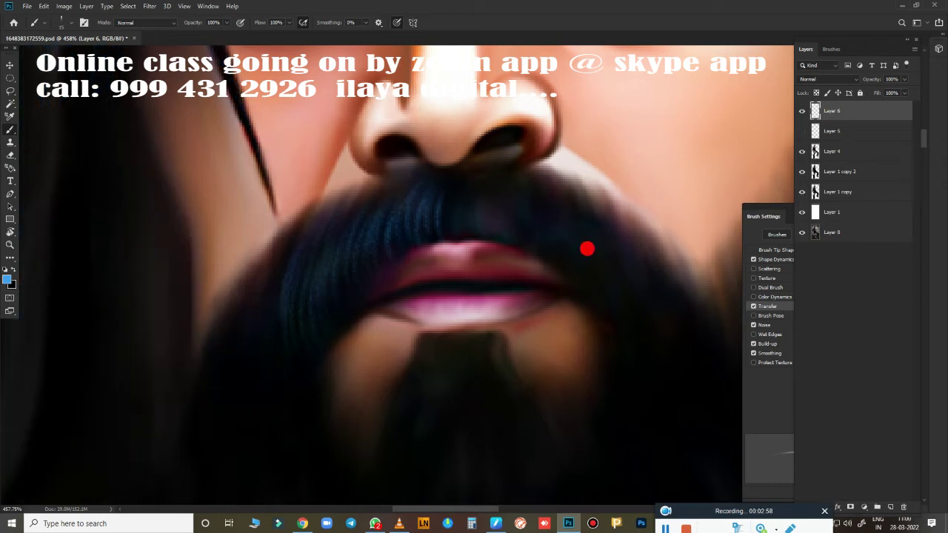
{"action": "left_click_drag", "start_coordinate": [236, 311], "coordinate": [224, 444]}
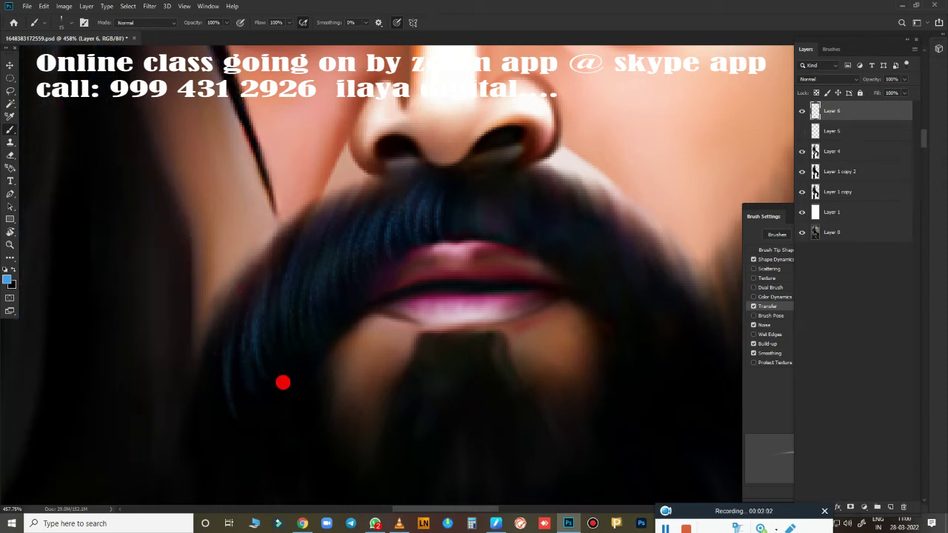
{"action": "left_click_drag", "start_coordinate": [219, 356], "coordinate": [213, 418]}
{"action": "left_click_drag", "start_coordinate": [201, 339], "coordinate": [206, 455]}
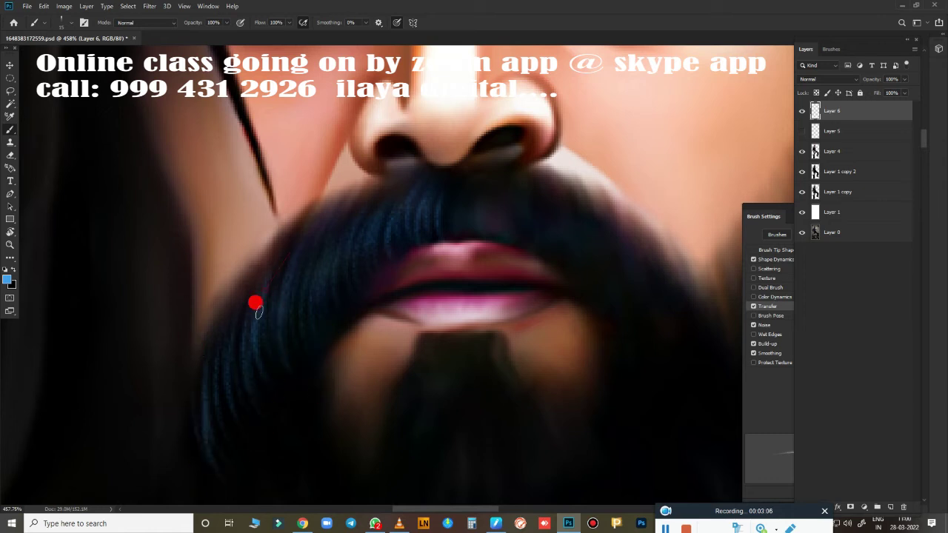
{"action": "left_click_drag", "start_coordinate": [303, 270], "coordinate": [311, 330]}
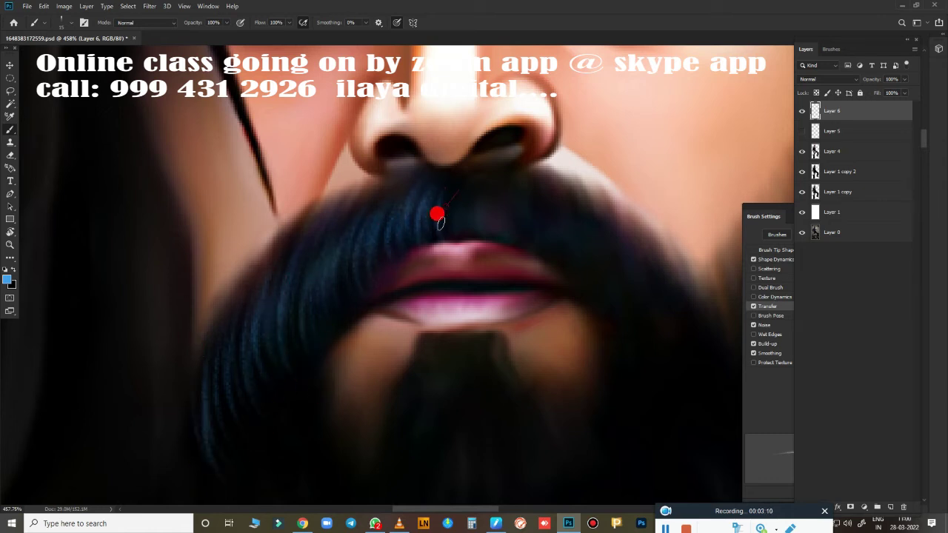
{"action": "left_click_drag", "start_coordinate": [445, 196], "coordinate": [392, 263]}
{"action": "left_click_drag", "start_coordinate": [406, 194], "coordinate": [354, 314]}
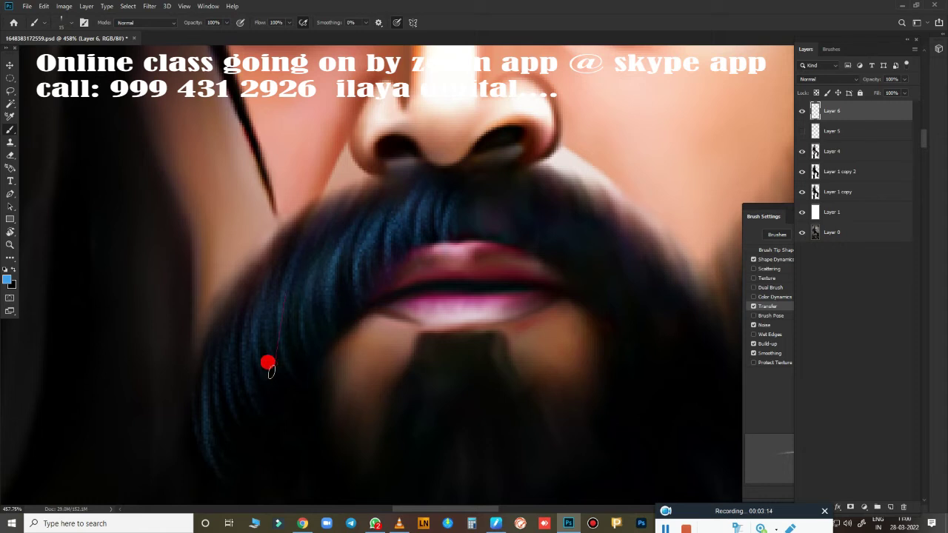
Paint more blue strands on the beard's left side and beside the chin.
{"action": "scroll", "coordinate": [399, 385], "scroll_direction": "down", "scroll_amount": 3}
{"action": "left_click_drag", "start_coordinate": [290, 180], "coordinate": [299, 254]}
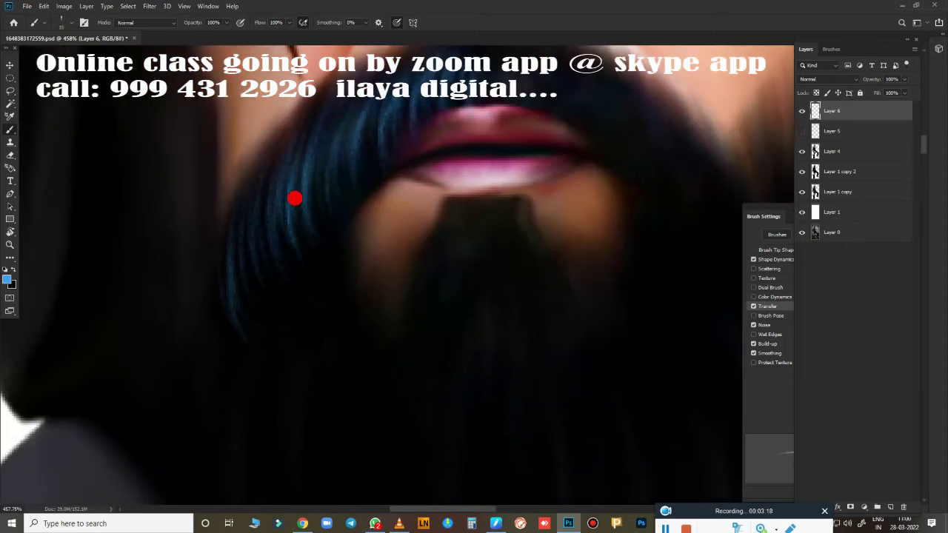
{"action": "left_click_drag", "start_coordinate": [251, 205], "coordinate": [222, 284]}
{"action": "left_click_drag", "start_coordinate": [348, 235], "coordinate": [336, 254]}
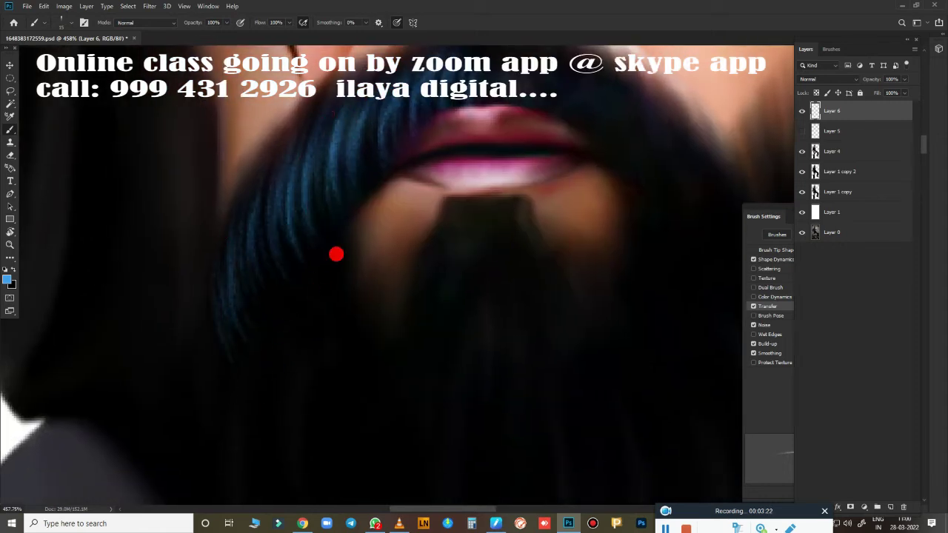
{"action": "scroll", "coordinate": [389, 332], "scroll_direction": "down", "scroll_amount": 5}
{"action": "scroll", "coordinate": [395, 345], "scroll_direction": "up", "scroll_amount": 2}
{"action": "scroll", "coordinate": [408, 360], "scroll_direction": "up", "scroll_amount": 2}
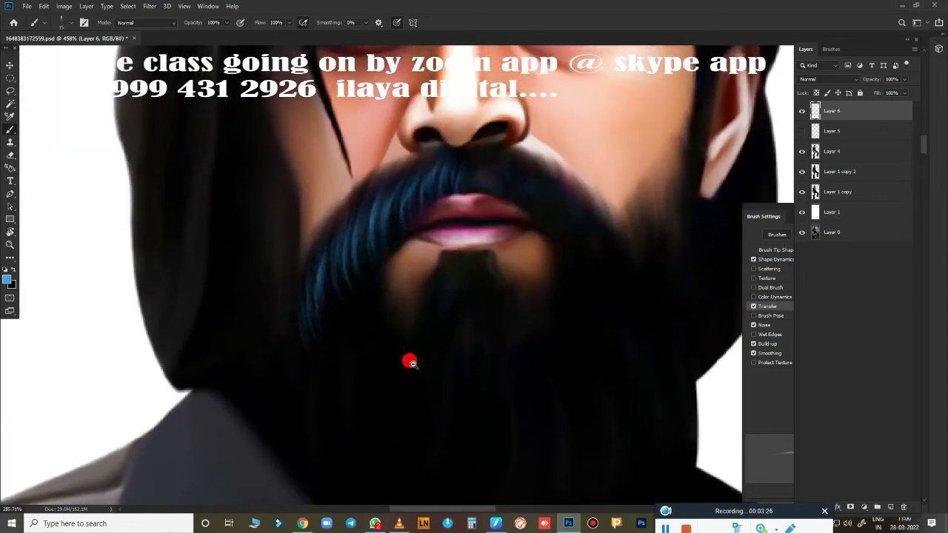
{"action": "scroll", "coordinate": [409, 436], "scroll_direction": "up", "scroll_amount": 2}
Rotate the view and paint thin, faint strands following the moustache curve.
{"action": "left_click_drag", "start_coordinate": [411, 437], "coordinate": [392, 503]}
{"action": "left_click_drag", "start_coordinate": [578, 271], "coordinate": [553, 209]}
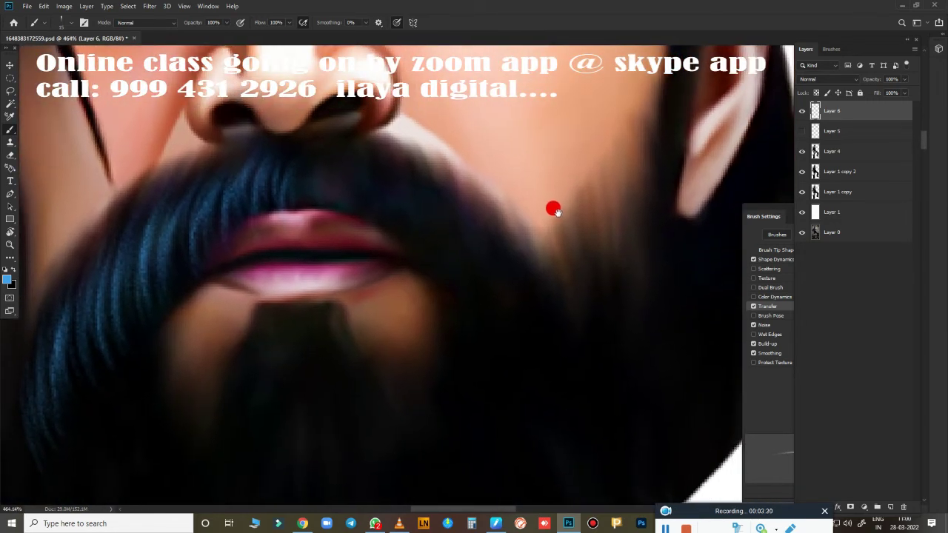
{"action": "key", "text": "r"}
{"action": "mouse_move", "coordinate": [578, 248]}
{"action": "left_mouse_down"}
{"action": "mouse_move", "coordinate": [598, 222]}
{"action": "mouse_move", "coordinate": [538, 251]}
{"action": "left_mouse_up"}
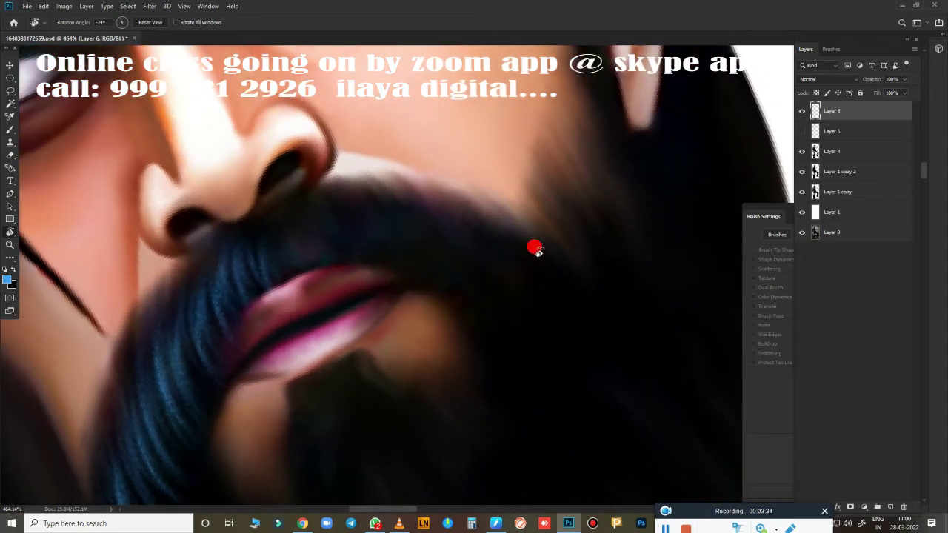
{"action": "mouse_move", "coordinate": [583, 316]}
{"action": "left_mouse_down"}
{"action": "mouse_move", "coordinate": [590, 322]}
{"action": "mouse_move", "coordinate": [512, 304]}
{"action": "left_mouse_up"}
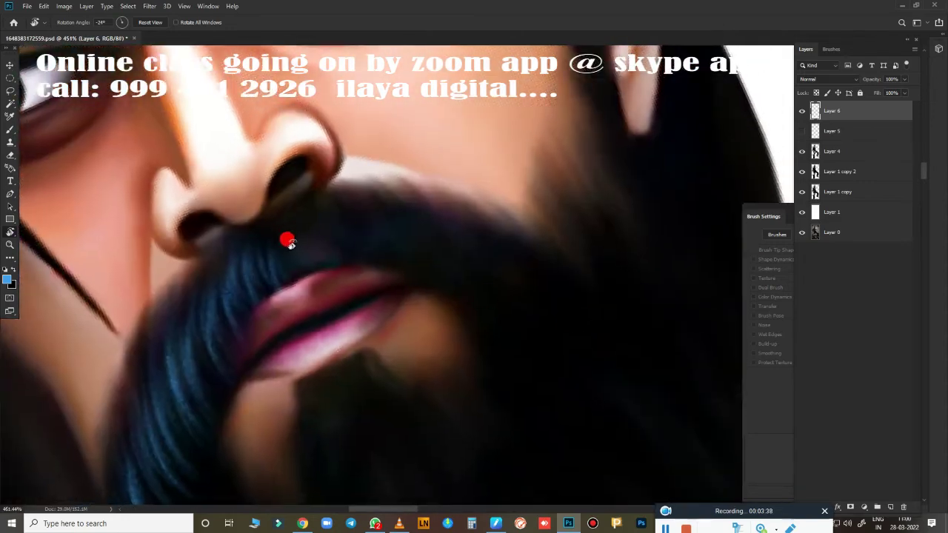
{"action": "key", "text": "b"}
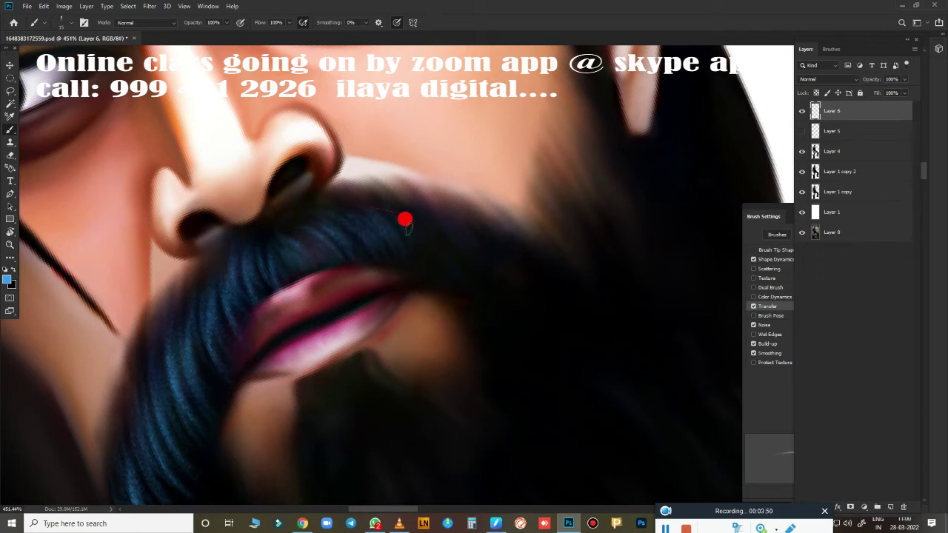
{"action": "mouse_move", "coordinate": [427, 203]}
{"action": "left_mouse_down"}
{"action": "mouse_move", "coordinate": [512, 308]}
{"action": "mouse_move", "coordinate": [548, 259]}
{"action": "left_mouse_up"}
{"action": "mouse_move", "coordinate": [469, 238]}
{"action": "left_mouse_down"}
{"action": "mouse_move", "coordinate": [486, 260]}
{"action": "mouse_move", "coordinate": [464, 296]}
{"action": "left_mouse_up"}
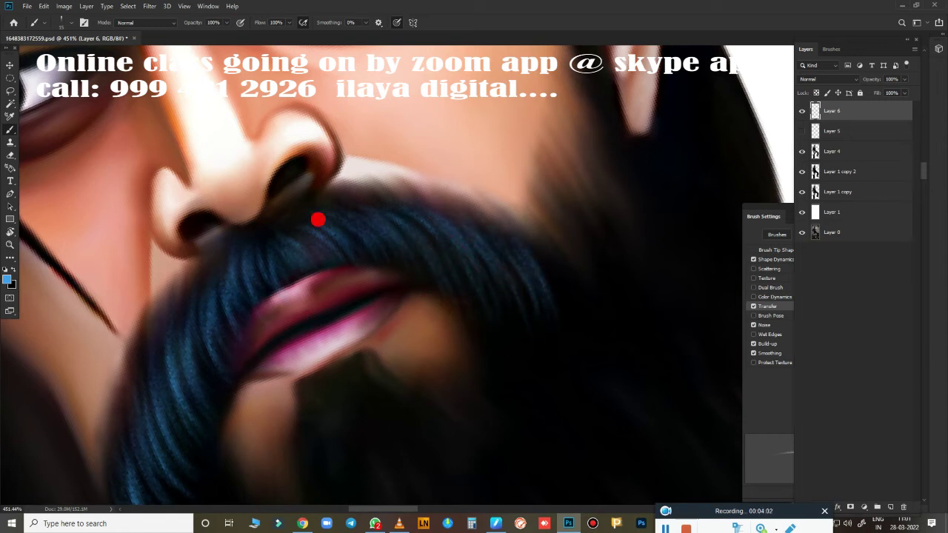
{"action": "scroll", "coordinate": [265, 251], "scroll_direction": "down", "scroll_amount": 5}
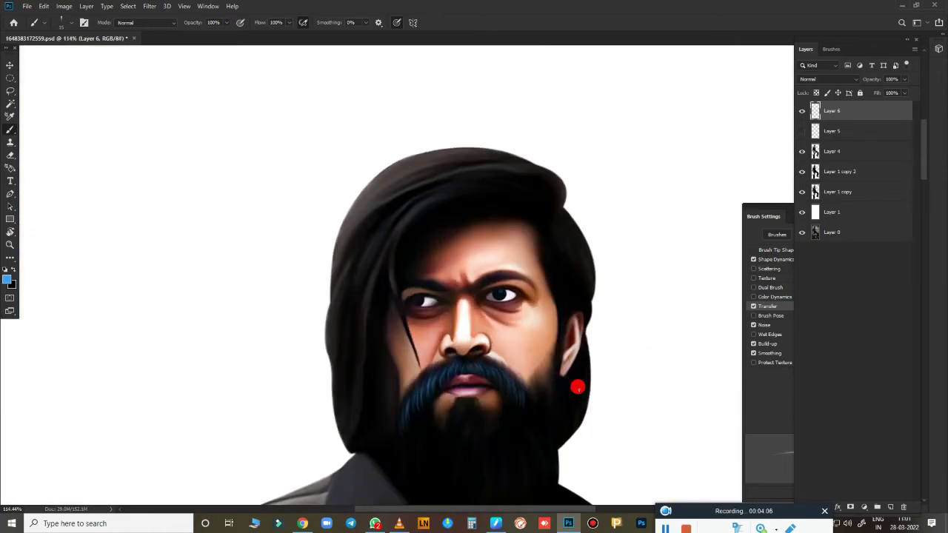
Zoom in and paint faint and dark blue strands beside the ear.
{"action": "left_click_drag", "start_coordinate": [577, 387], "coordinate": [543, 232]}
{"action": "scroll", "coordinate": [547, 289], "scroll_direction": "up", "scroll_amount": 3}
{"action": "key", "text": "e"}
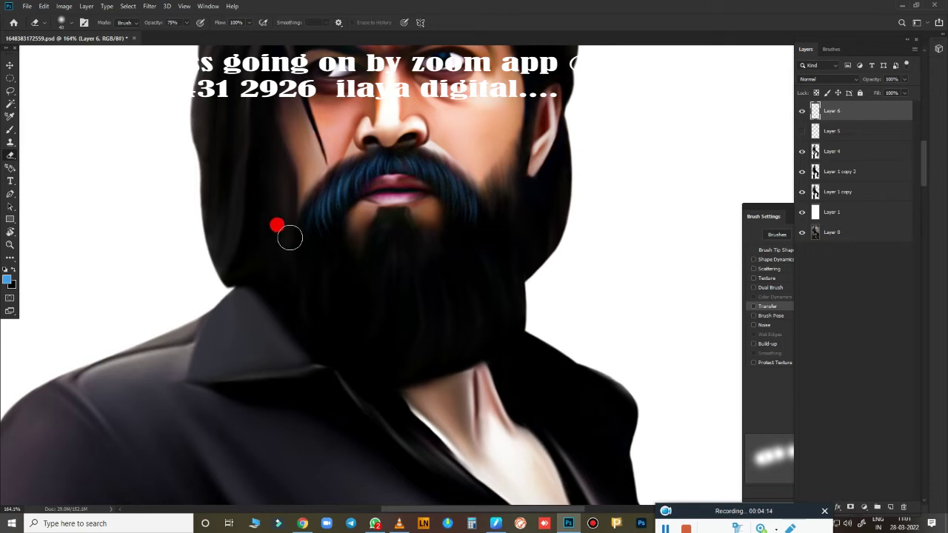
{"action": "scroll", "coordinate": [526, 271], "scroll_direction": "down", "scroll_amount": 3}
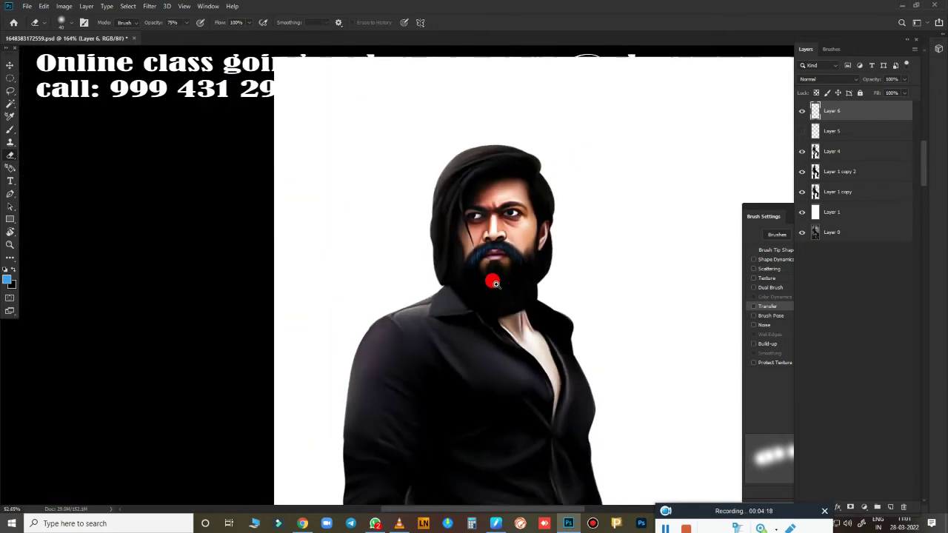
{"action": "scroll", "coordinate": [491, 274], "scroll_direction": "up", "scroll_amount": 3}
{"action": "scroll", "coordinate": [543, 321], "scroll_direction": "up", "scroll_amount": 3}
{"action": "scroll", "coordinate": [522, 366], "scroll_direction": "up", "scroll_amount": 2}
{"action": "scroll", "coordinate": [523, 366], "scroll_direction": "up", "scroll_amount": 2}
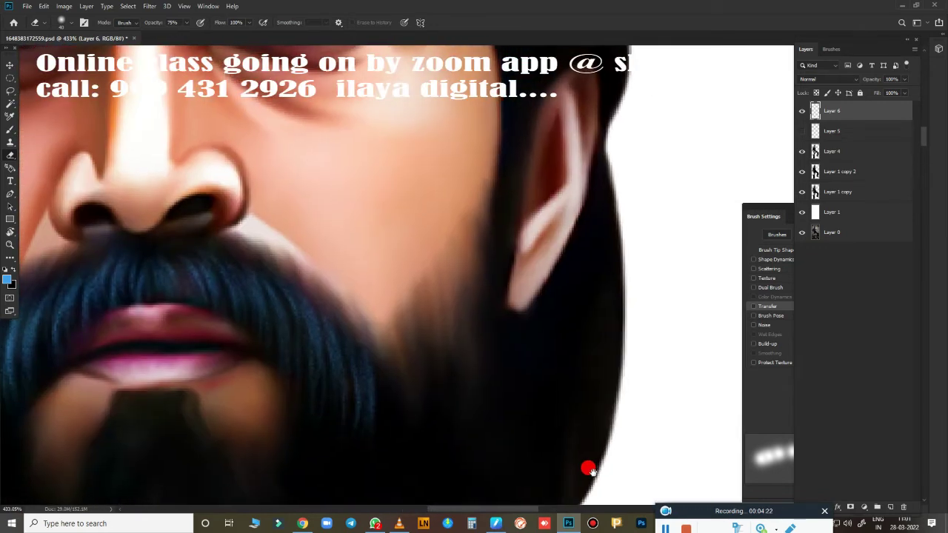
{"action": "key", "text": "b"}
{"action": "scroll", "coordinate": [566, 296], "scroll_direction": "up", "scroll_amount": 1}
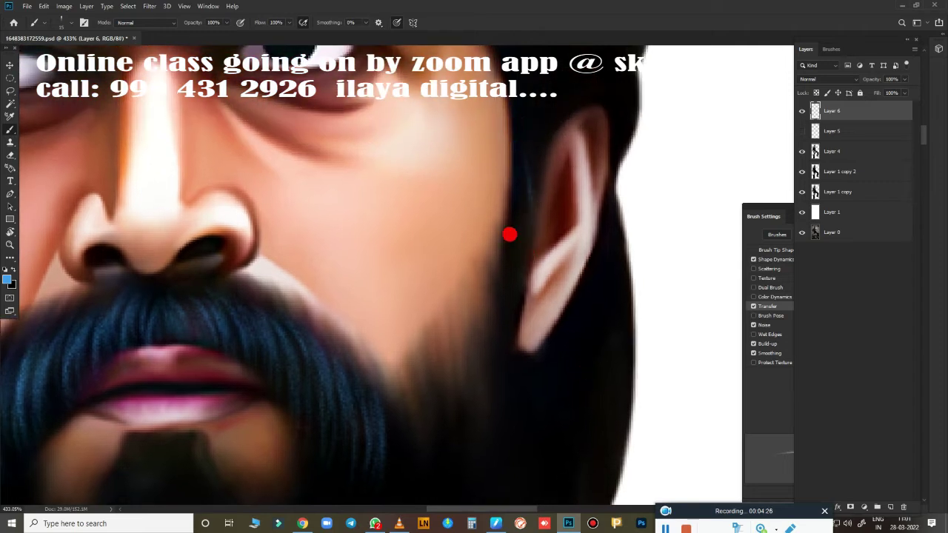
{"action": "left_click_drag", "start_coordinate": [522, 245], "coordinate": [534, 223]}
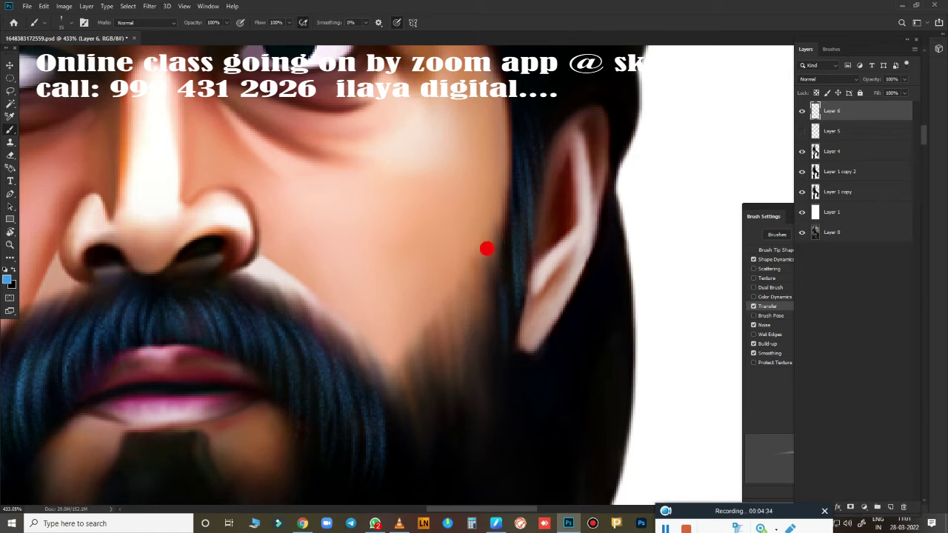
{"action": "left_click_drag", "start_coordinate": [486, 247], "coordinate": [502, 355]}
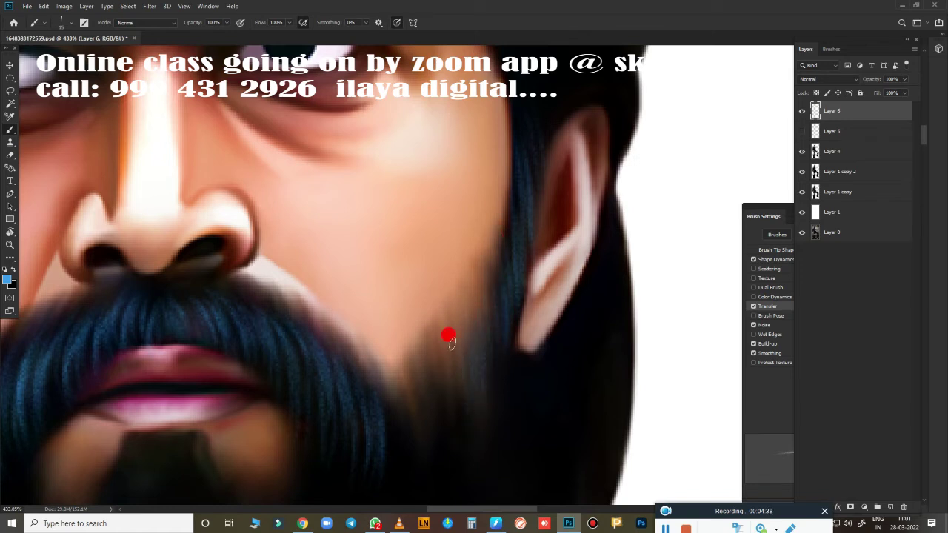
Paint blue strands on the side beard, chin tuft and lower beard.
{"action": "mouse_move", "coordinate": [450, 340]}
{"action": "left_mouse_down"}
{"action": "mouse_move", "coordinate": [430, 372]}
{"action": "mouse_move", "coordinate": [402, 497]}
{"action": "mouse_move", "coordinate": [431, 319]}
{"action": "mouse_move", "coordinate": [414, 368]}
{"action": "left_mouse_up"}
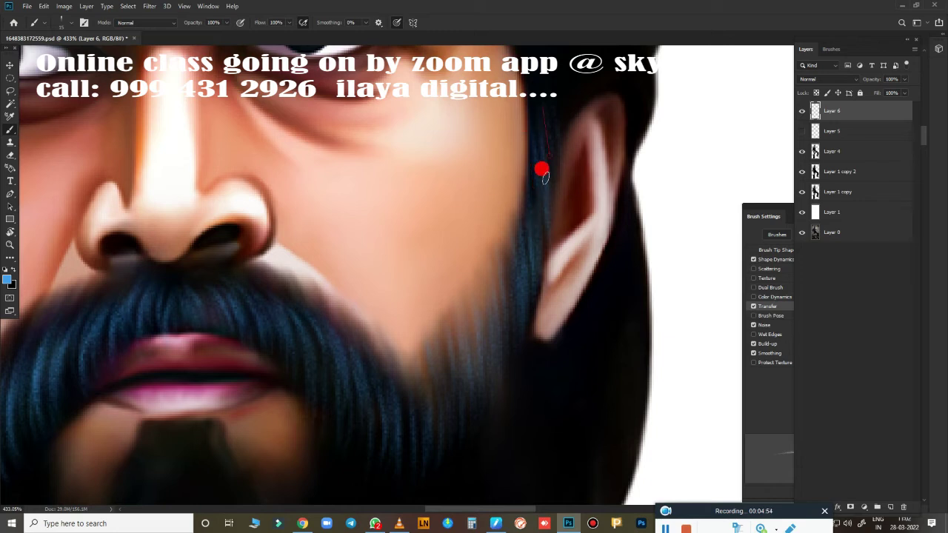
{"action": "mouse_move", "coordinate": [499, 364]}
{"action": "left_mouse_down"}
{"action": "mouse_move", "coordinate": [582, 184]}
{"action": "mouse_move", "coordinate": [730, 286]}
{"action": "mouse_move", "coordinate": [496, 200]}
{"action": "mouse_move", "coordinate": [518, 218]}
{"action": "mouse_move", "coordinate": [471, 158]}
{"action": "left_mouse_up"}
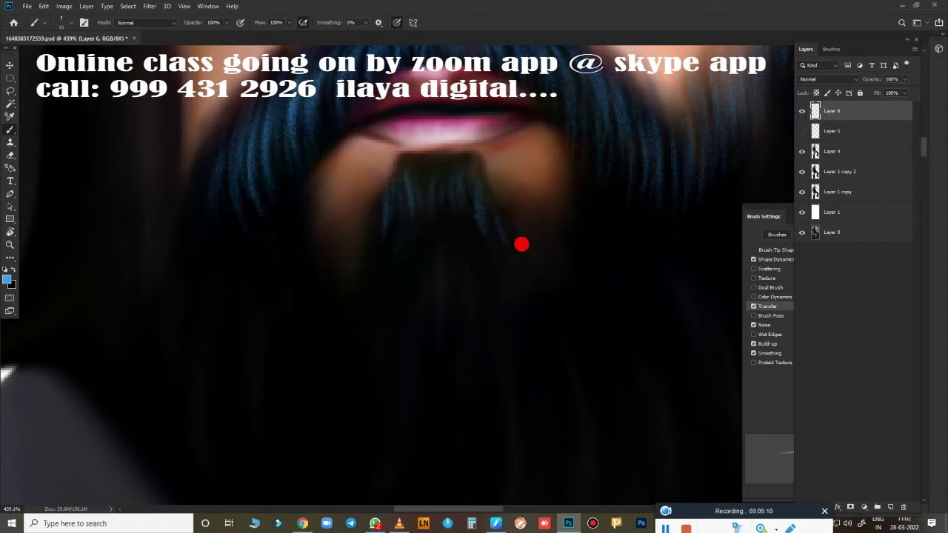
{"action": "left_click_drag", "start_coordinate": [438, 238], "coordinate": [425, 182]}
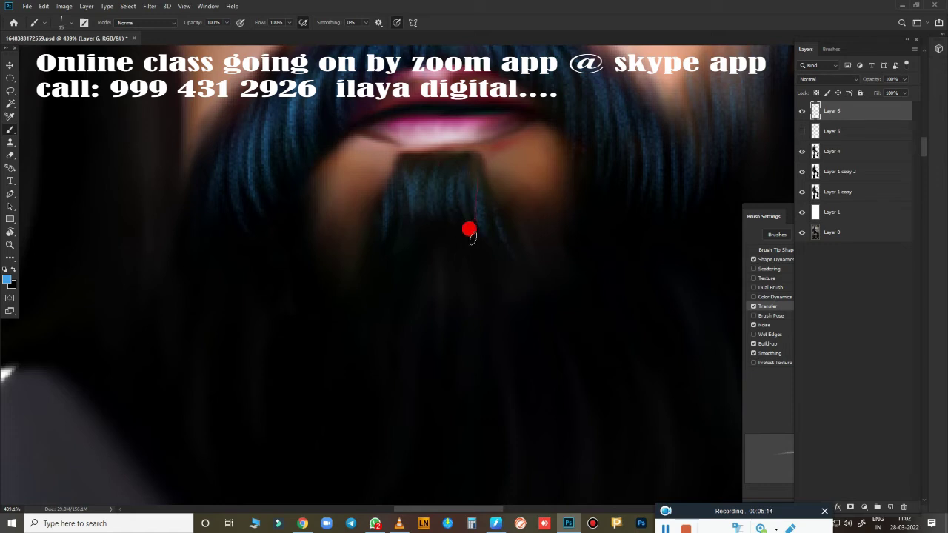
{"action": "left_click_drag", "start_coordinate": [360, 317], "coordinate": [392, 220]}
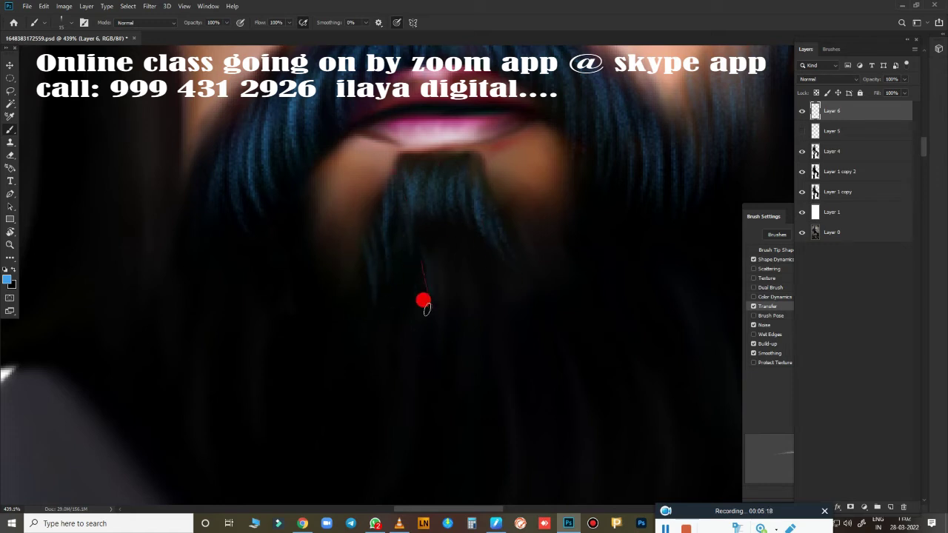
{"action": "mouse_move", "coordinate": [423, 300]}
{"action": "left_mouse_down"}
{"action": "mouse_move", "coordinate": [385, 349]}
{"action": "mouse_move", "coordinate": [442, 249]}
{"action": "mouse_move", "coordinate": [459, 313]}
{"action": "mouse_move", "coordinate": [499, 309]}
{"action": "mouse_move", "coordinate": [513, 331]}
{"action": "left_mouse_up"}
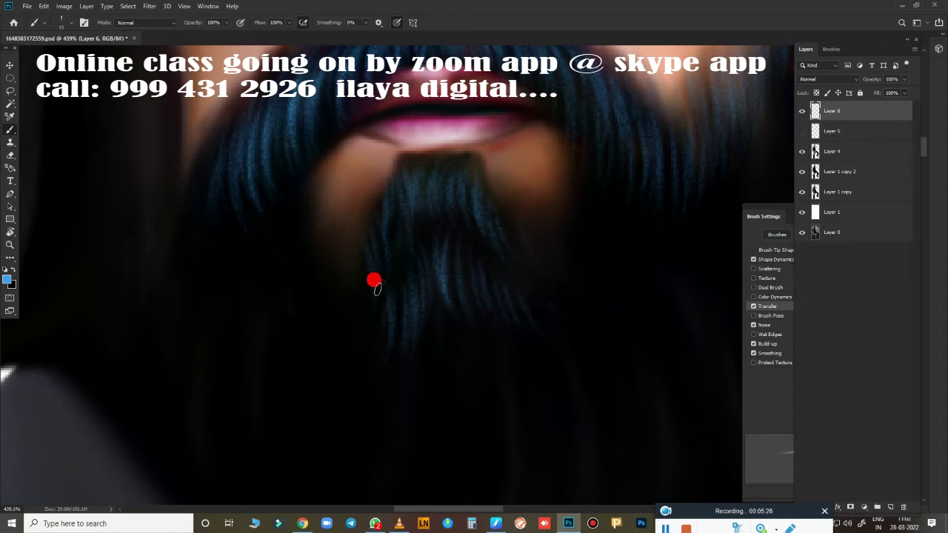
{"action": "scroll", "coordinate": [556, 371], "scroll_direction": "down", "scroll_amount": 5}
{"action": "scroll", "coordinate": [594, 387], "scroll_direction": "down", "scroll_amount": 2}
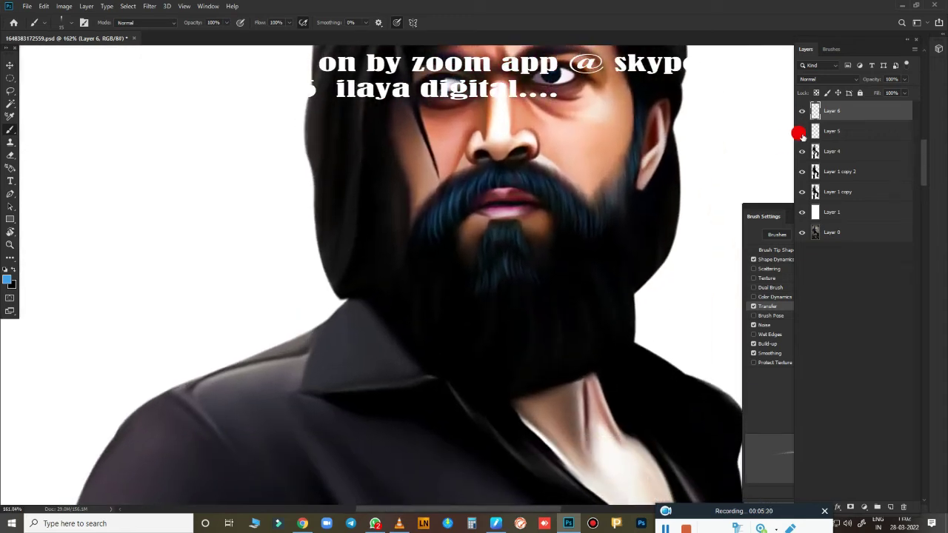
Make Layer 5 visible again and rotate the view to suit the beard edge.
{"action": "left_click_drag", "start_coordinate": [801, 136], "coordinate": [800, 161]}
{"action": "scroll", "coordinate": [585, 360], "scroll_direction": "up", "scroll_amount": 3}
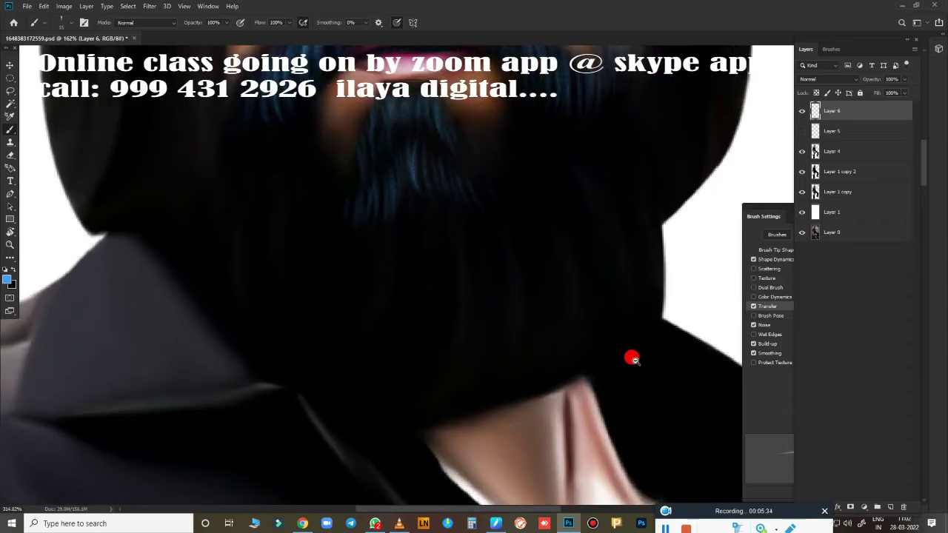
{"action": "scroll", "coordinate": [630, 357], "scroll_direction": "up", "scroll_amount": 3}
{"action": "key", "text": "r"}
{"action": "mouse_move", "coordinate": [609, 382]}
{"action": "left_mouse_down"}
{"action": "mouse_move", "coordinate": [207, 208]}
{"action": "mouse_move", "coordinate": [456, 250]}
{"action": "left_mouse_up"}
{"action": "scroll", "coordinate": [494, 368], "scroll_direction": "up", "scroll_amount": 1}
{"action": "key", "text": "b"}
Paint blue strands along the curved beard edge, undoing and redoing the first attempt.
{"action": "left_click_drag", "start_coordinate": [291, 243], "coordinate": [433, 374]}
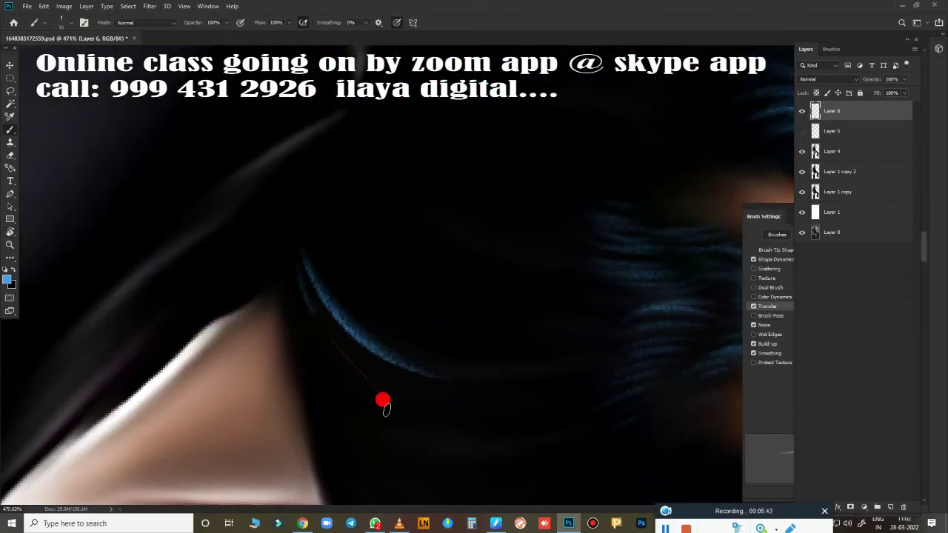
{"action": "left_click_drag", "start_coordinate": [296, 238], "coordinate": [415, 370]}
{"action": "key", "text": "ctrl+z"}
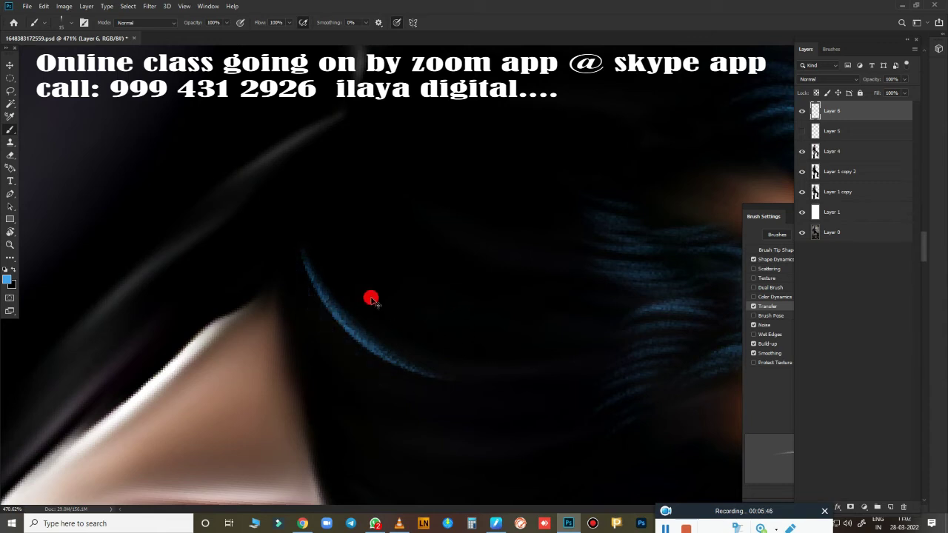
{"action": "key", "text": "ctrl+z"}
{"action": "mouse_move", "coordinate": [306, 236]}
{"action": "left_mouse_down"}
{"action": "mouse_move", "coordinate": [382, 344]}
{"action": "mouse_move", "coordinate": [415, 355]}
{"action": "left_mouse_up"}
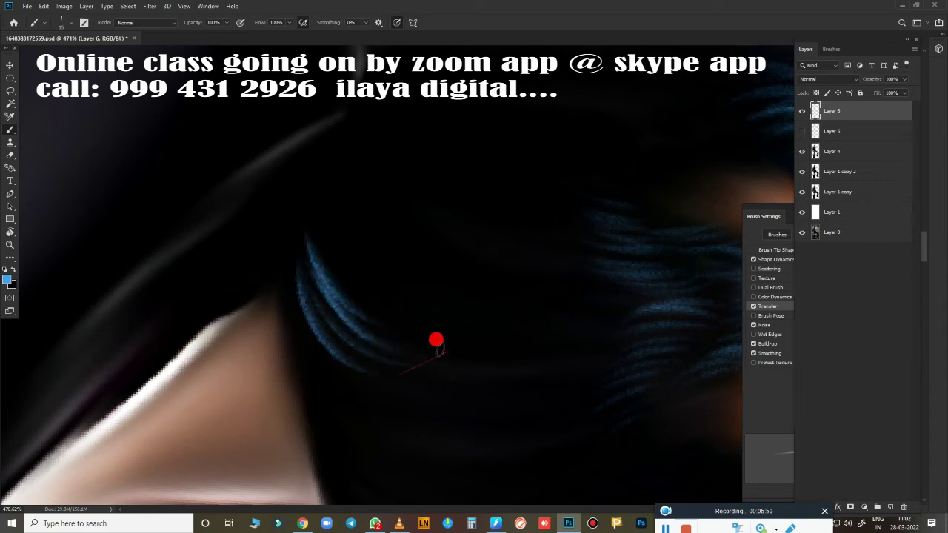
{"action": "mouse_move", "coordinate": [318, 311]}
{"action": "left_mouse_down"}
{"action": "mouse_move", "coordinate": [444, 425]}
{"action": "mouse_move", "coordinate": [387, 481]}
{"action": "left_mouse_up"}
{"action": "left_click_drag", "start_coordinate": [314, 348], "coordinate": [388, 503]}
Add curved and thin blue hair strands near the top of the beard.
{"action": "left_click_drag", "start_coordinate": [354, 137], "coordinate": [506, 259]}
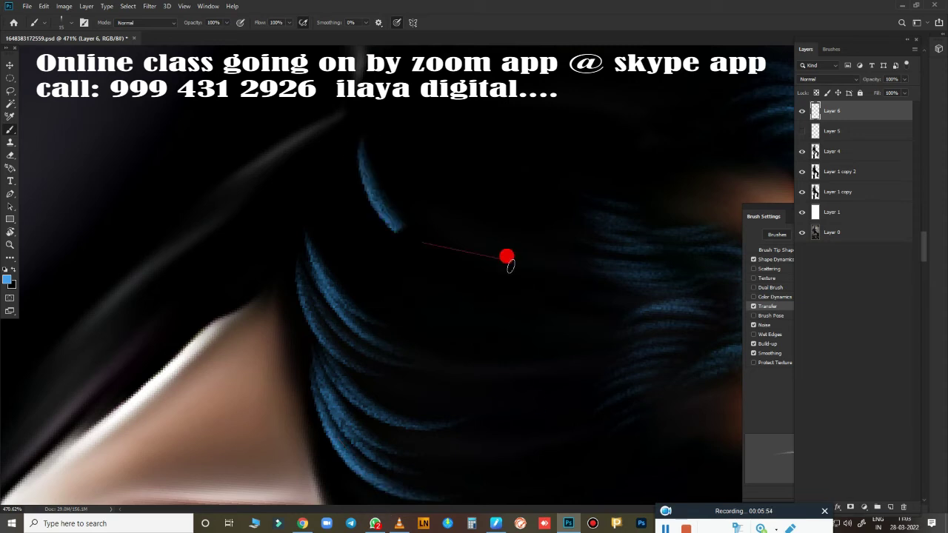
{"action": "left_click_drag", "start_coordinate": [348, 159], "coordinate": [415, 273]}
{"action": "left_click_drag", "start_coordinate": [341, 189], "coordinate": [433, 299]}
{"action": "left_click_drag", "start_coordinate": [334, 219], "coordinate": [382, 311]}
{"action": "left_click_drag", "start_coordinate": [378, 165], "coordinate": [337, 285]}
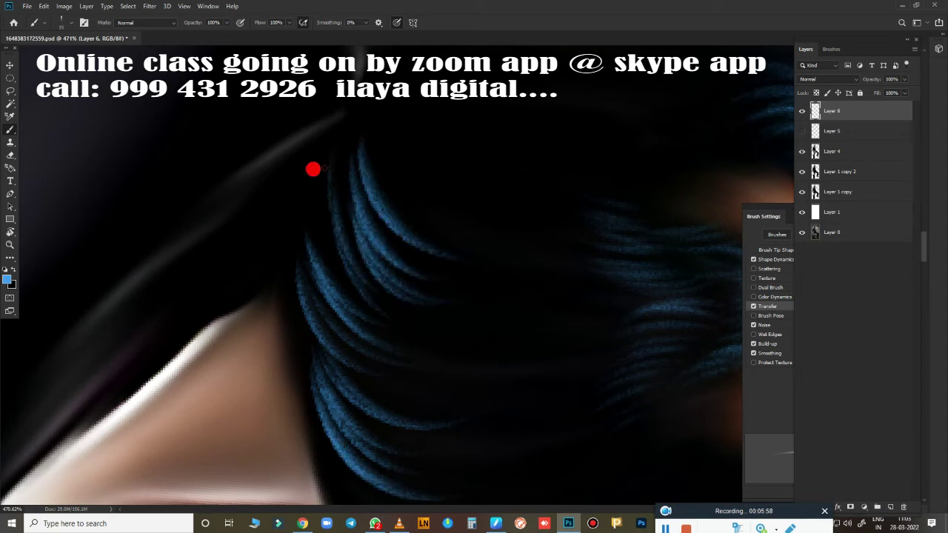
{"action": "left_click_drag", "start_coordinate": [314, 165], "coordinate": [337, 255]}
{"action": "left_click_drag", "start_coordinate": [419, 133], "coordinate": [477, 237]}
{"action": "mouse_move", "coordinate": [403, 111]}
{"action": "left_mouse_down"}
{"action": "mouse_move", "coordinate": [425, 188]}
{"action": "mouse_move", "coordinate": [382, 159]}
{"action": "left_mouse_up"}
{"action": "mouse_move", "coordinate": [428, 96]}
{"action": "left_mouse_down"}
{"action": "mouse_move", "coordinate": [448, 163]}
{"action": "mouse_move", "coordinate": [440, 192]}
{"action": "left_mouse_up"}
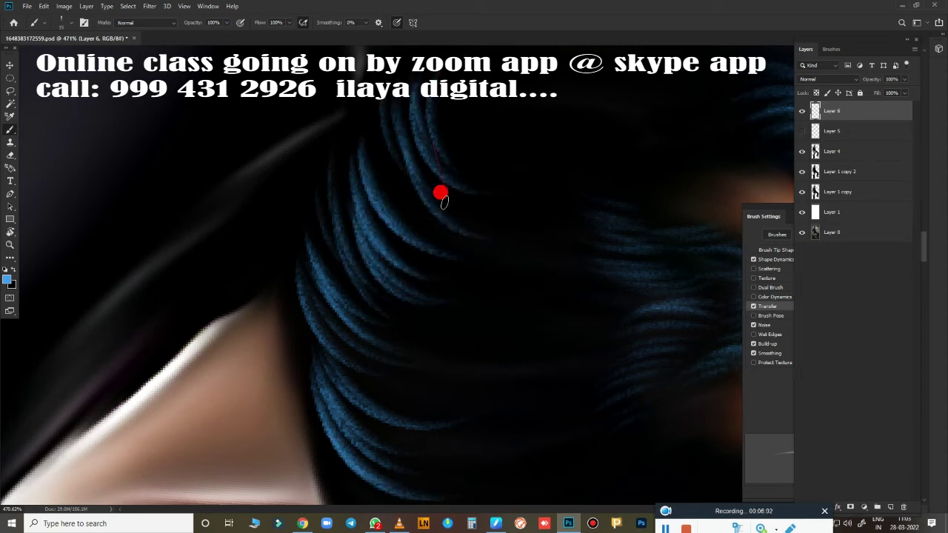
Paint curved blue strands further right and across the dark beard area.
{"action": "scroll", "coordinate": [508, 303], "scroll_direction": "down", "scroll_amount": 3}
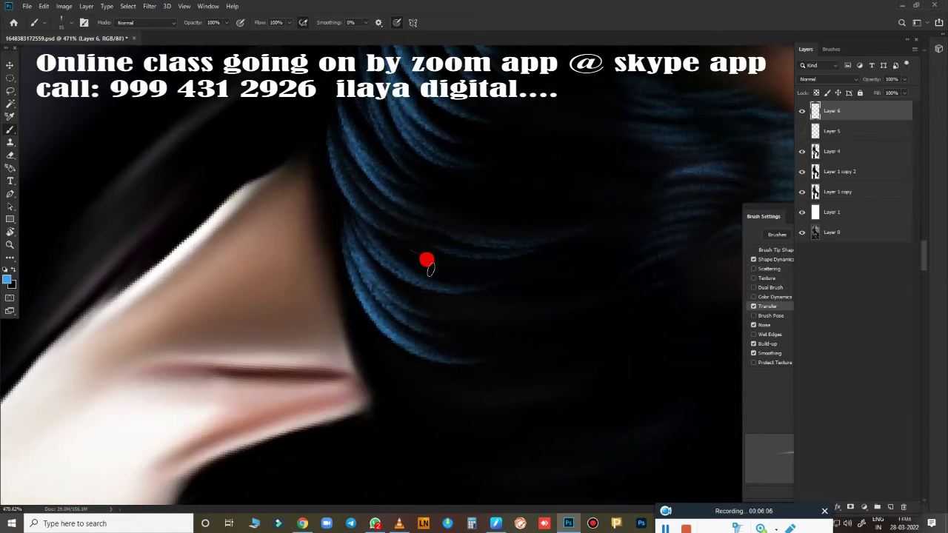
{"action": "left_click_drag", "start_coordinate": [485, 194], "coordinate": [600, 202]}
{"action": "left_click_drag", "start_coordinate": [487, 221], "coordinate": [580, 227]}
{"action": "left_click_drag", "start_coordinate": [526, 159], "coordinate": [641, 156]}
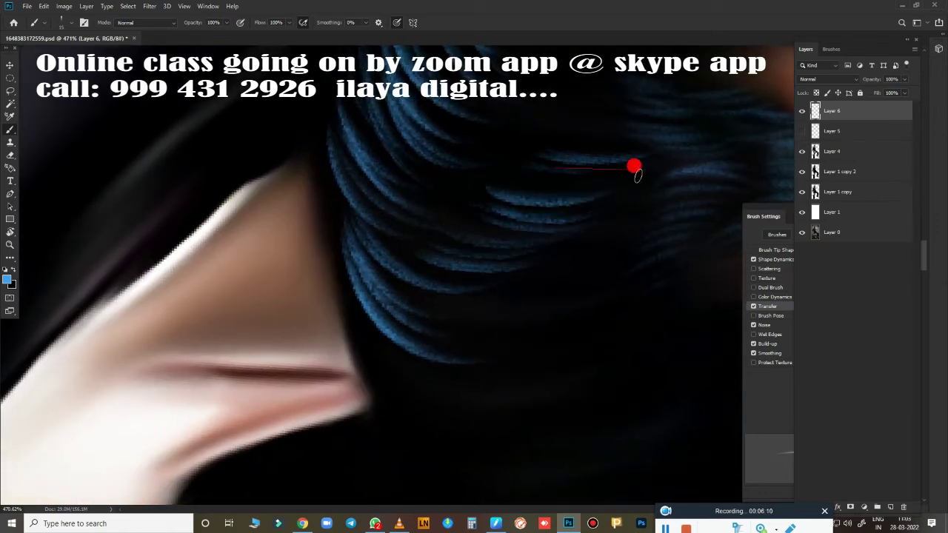
{"action": "scroll", "coordinate": [433, 192], "scroll_direction": "up", "scroll_amount": 3}
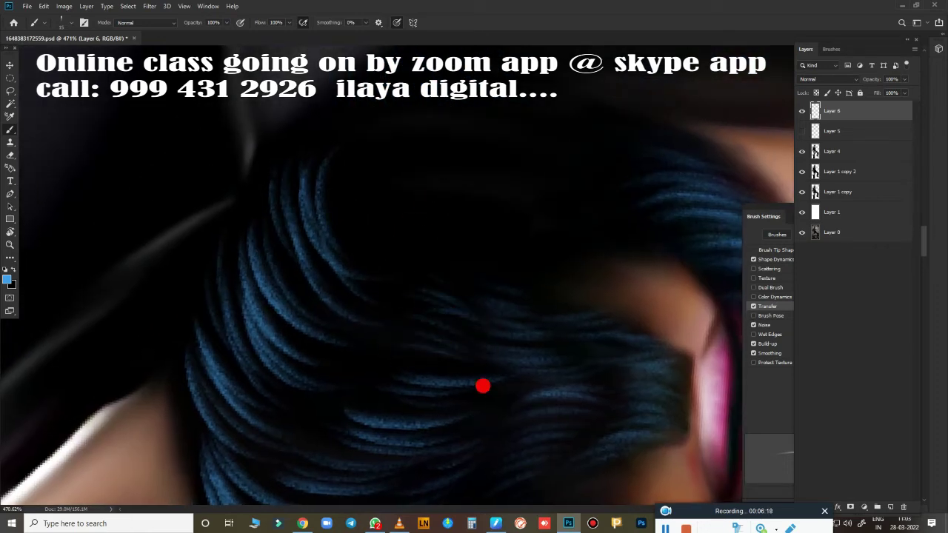
{"action": "scroll", "coordinate": [466, 379], "scroll_direction": "up", "scroll_amount": 3}
{"action": "left_click_drag", "start_coordinate": [337, 226], "coordinate": [348, 363]}
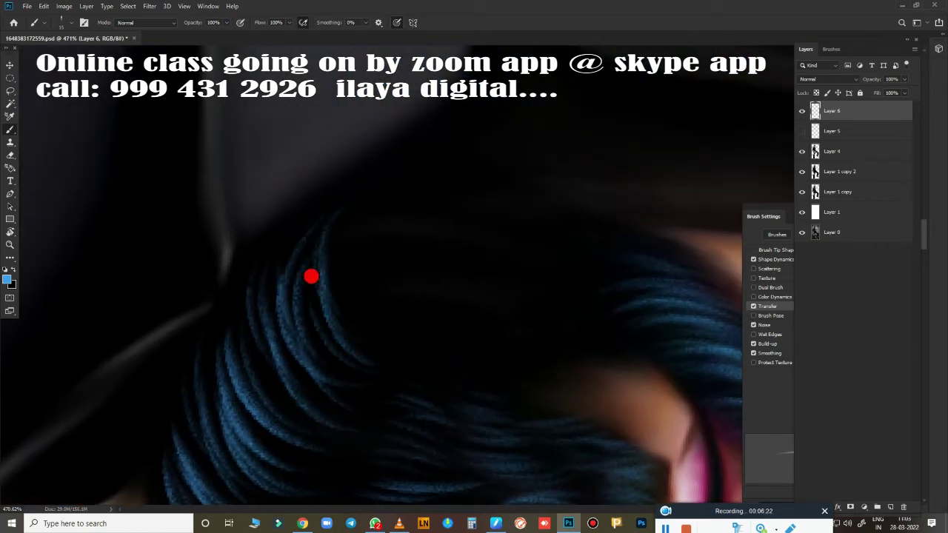
{"action": "left_click_drag", "start_coordinate": [362, 296], "coordinate": [451, 385]}
{"action": "left_click_drag", "start_coordinate": [418, 326], "coordinate": [476, 297]}
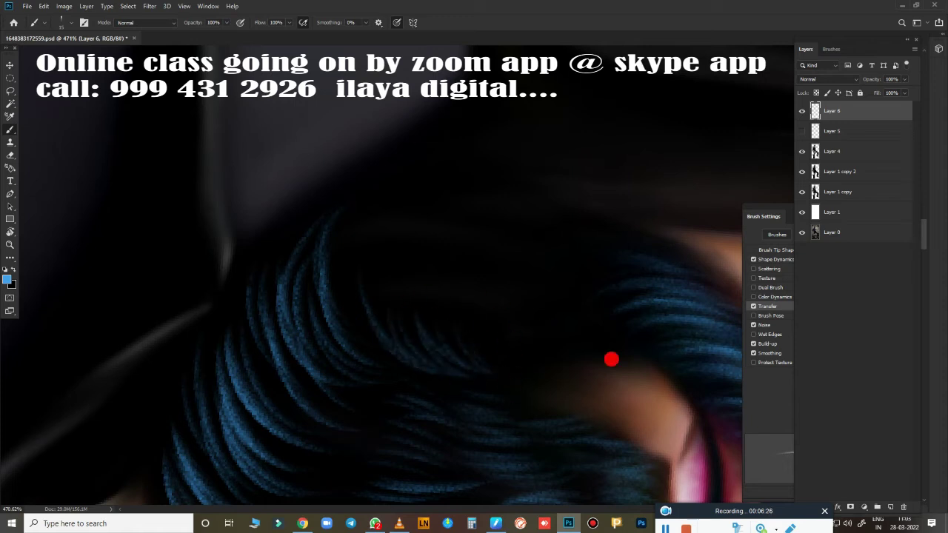
Paint light curved strands along the beard's right edge and across its centre.
{"action": "mouse_move", "coordinate": [464, 489]}
{"action": "left_mouse_down"}
{"action": "mouse_move", "coordinate": [604, 179]}
{"action": "mouse_move", "coordinate": [328, 281]}
{"action": "left_mouse_up"}
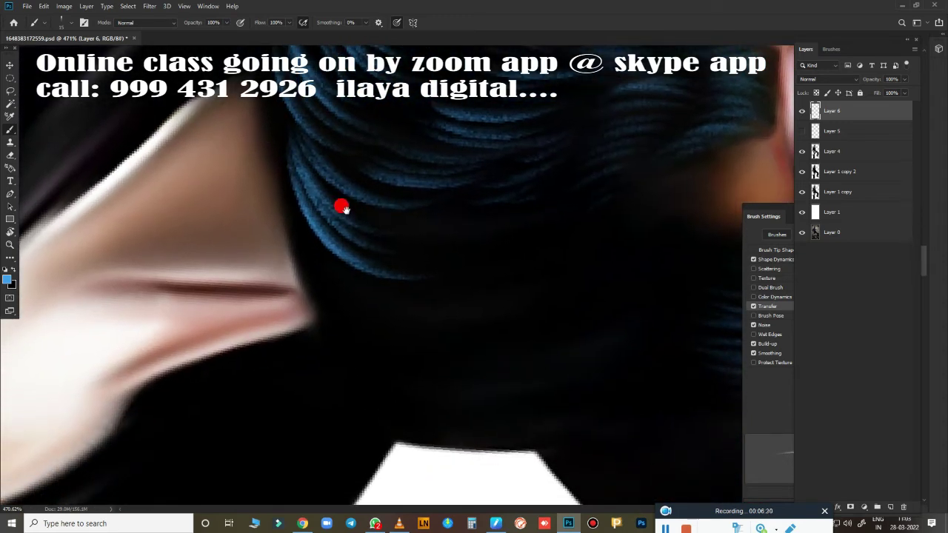
{"action": "left_click_drag", "start_coordinate": [340, 205], "coordinate": [434, 256]}
{"action": "scroll", "coordinate": [477, 250], "scroll_direction": "up", "scroll_amount": 5}
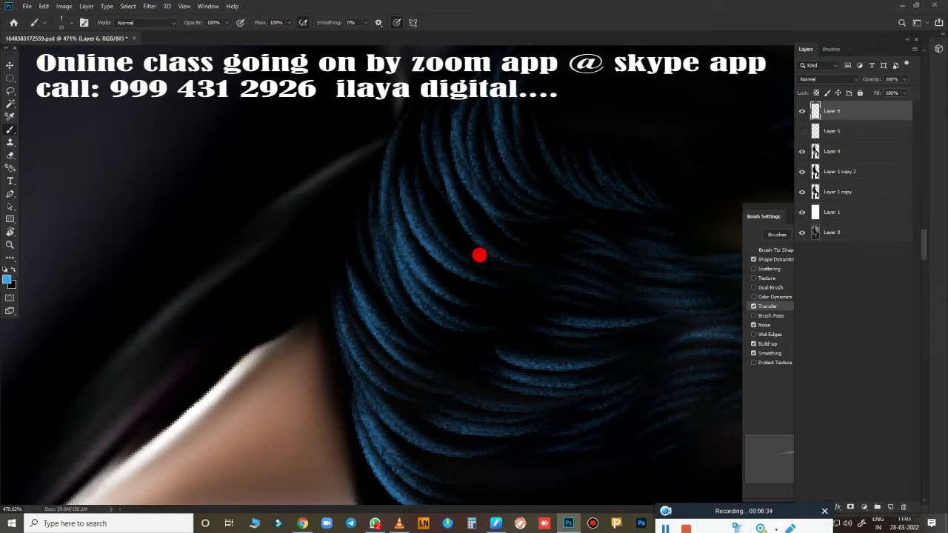
{"action": "left_click_drag", "start_coordinate": [585, 348], "coordinate": [299, 161]}
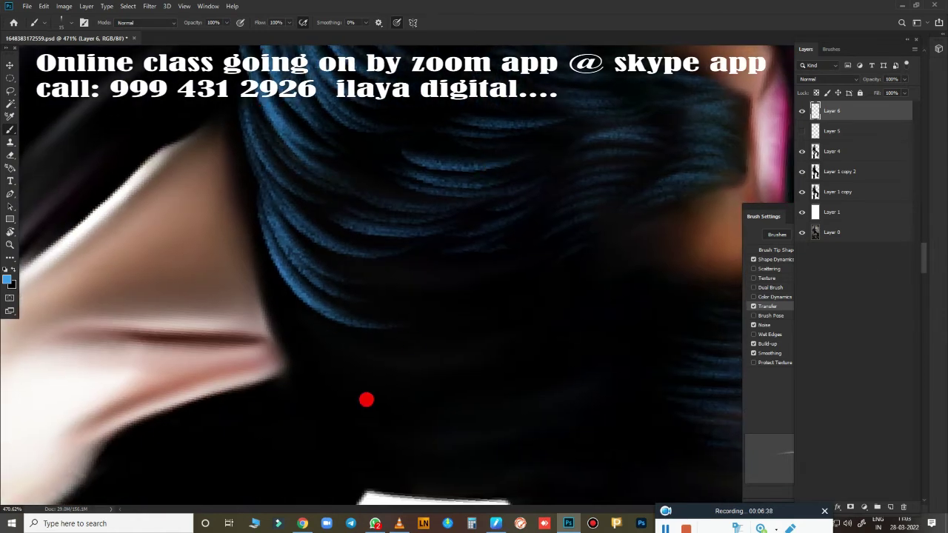
{"action": "scroll", "coordinate": [367, 400], "scroll_direction": "down", "scroll_amount": 2}
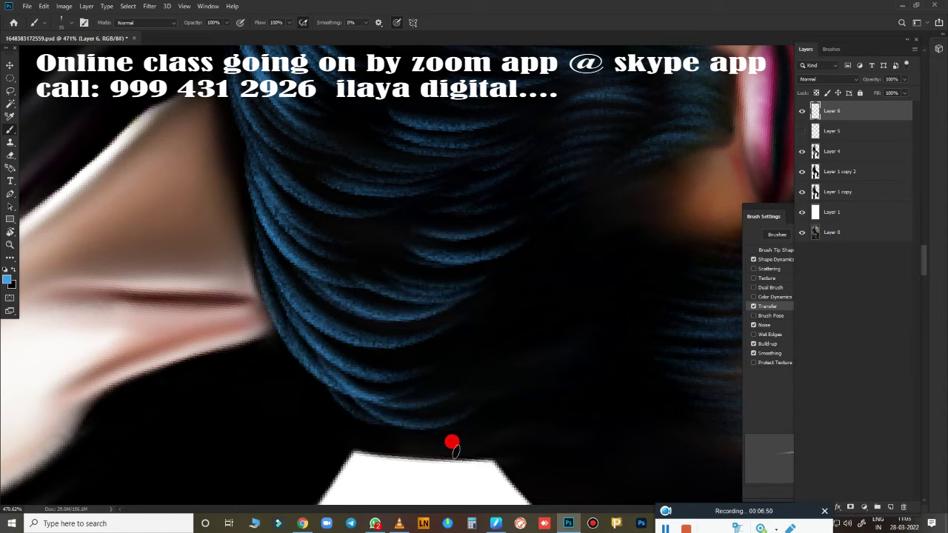
{"action": "scroll", "coordinate": [554, 387], "scroll_direction": "down", "scroll_amount": 5}
{"action": "scroll", "coordinate": [514, 378], "scroll_direction": "up", "scroll_amount": 5}
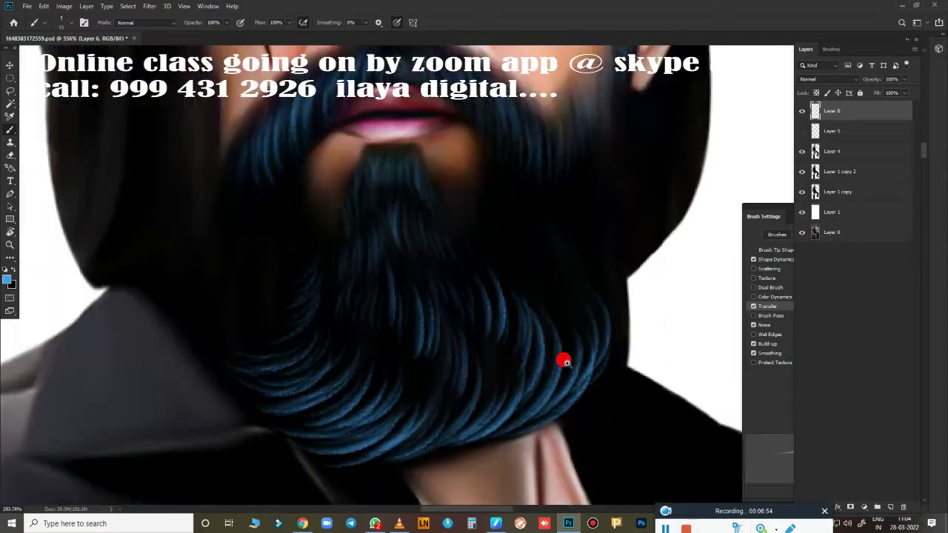
{"action": "scroll", "coordinate": [563, 385], "scroll_direction": "down", "scroll_amount": 3}
{"action": "scroll", "coordinate": [501, 343], "scroll_direction": "up", "scroll_amount": 3}
{"action": "scroll", "coordinate": [661, 259], "scroll_direction": "up", "scroll_amount": 5}
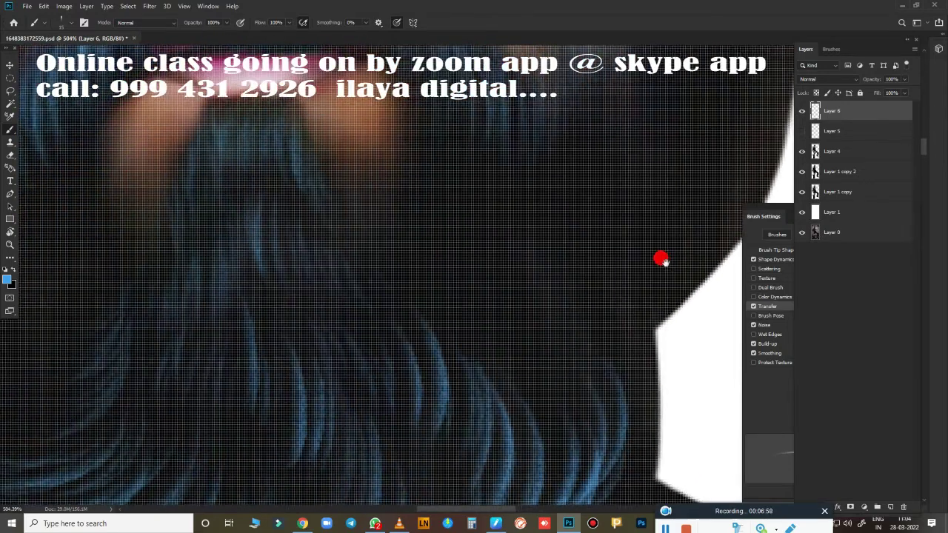
{"action": "scroll", "coordinate": [661, 259], "scroll_direction": "down", "scroll_amount": 3}
{"action": "scroll", "coordinate": [647, 289], "scroll_direction": "up", "scroll_amount": 2}
{"action": "left_click_drag", "start_coordinate": [535, 311], "coordinate": [520, 268]}
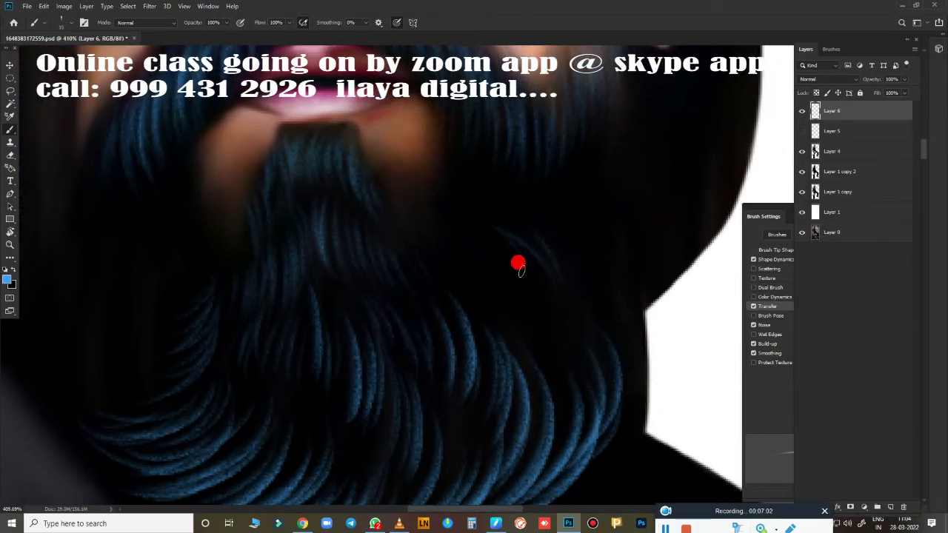
{"action": "left_click_drag", "start_coordinate": [622, 263], "coordinate": [618, 396]}
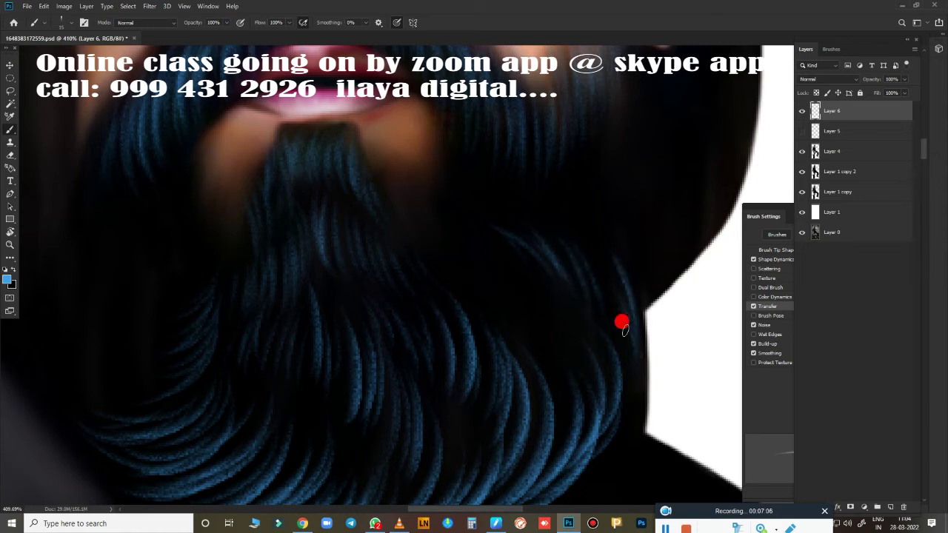
{"action": "left_click_drag", "start_coordinate": [492, 244], "coordinate": [544, 381]}
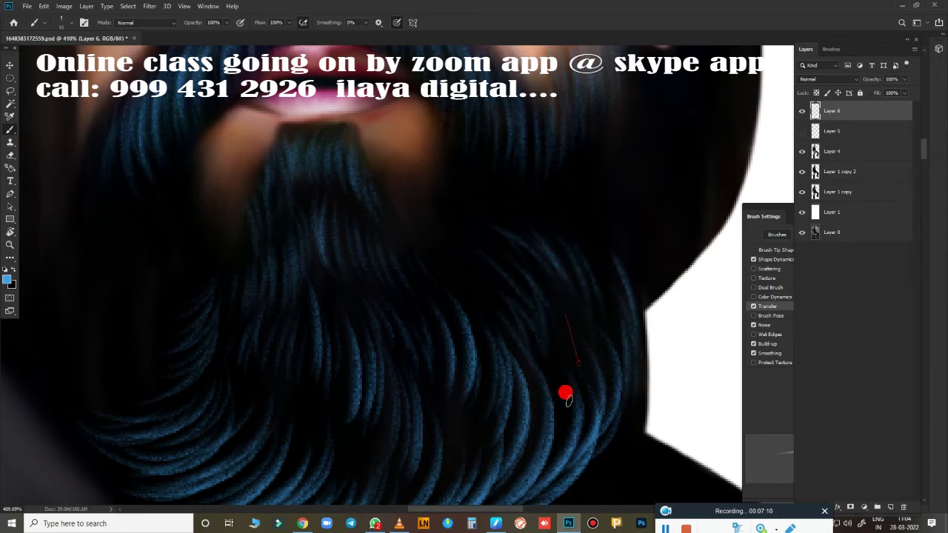
Add a thin vertical strand below the chin and a curved strand on the beard.
{"action": "scroll", "coordinate": [390, 261], "scroll_direction": "up", "scroll_amount": 2}
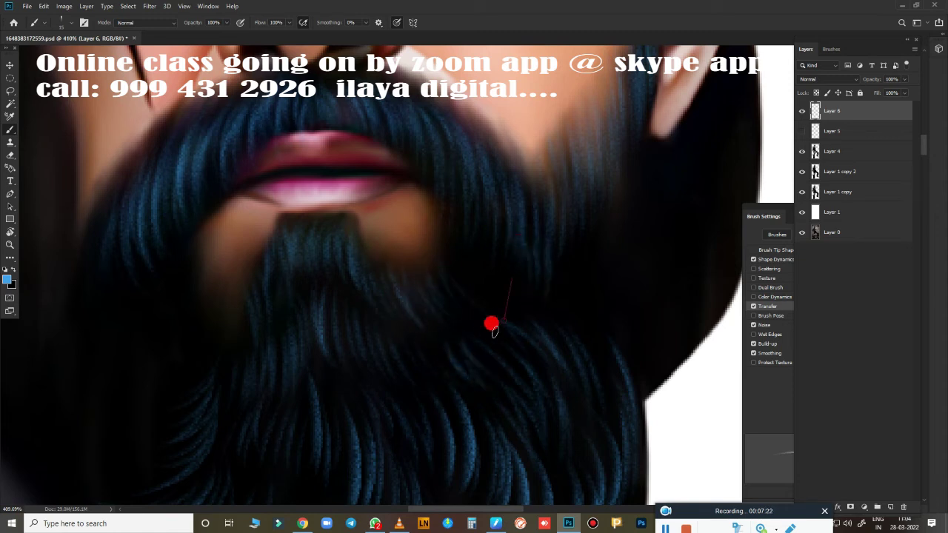
{"action": "left_click_drag", "start_coordinate": [495, 404], "coordinate": [716, 393]}
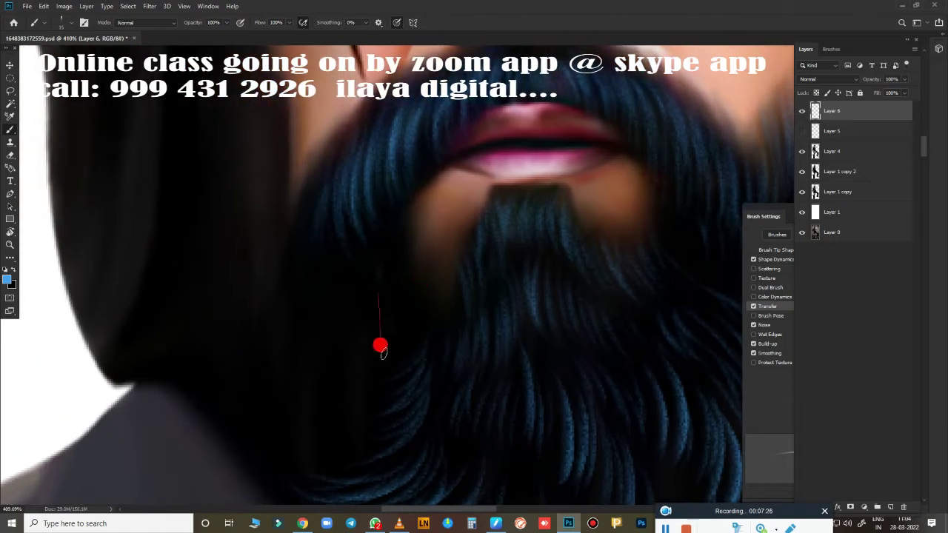
{"action": "left_click_drag", "start_coordinate": [361, 286], "coordinate": [356, 347]}
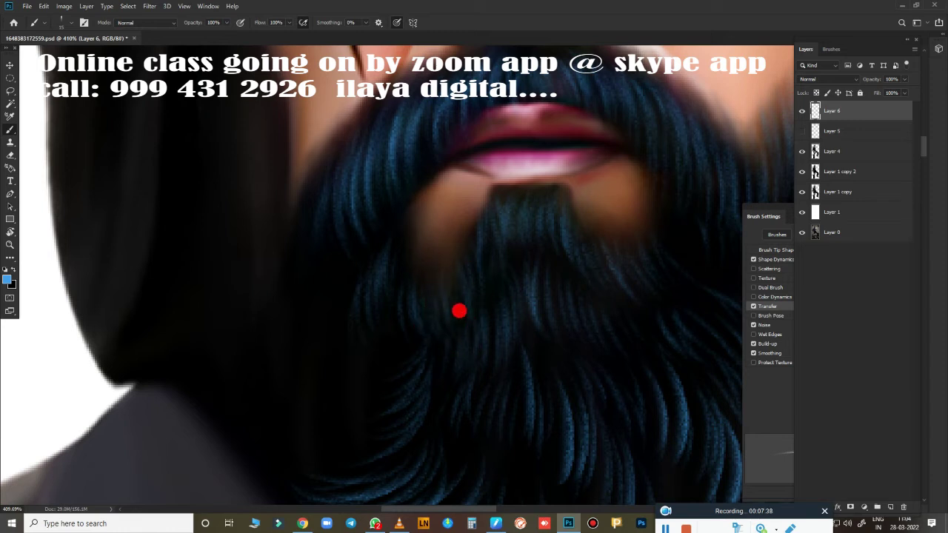
{"action": "left_click_drag", "start_coordinate": [386, 383], "coordinate": [641, 344]}
{"action": "scroll", "coordinate": [555, 336], "scroll_direction": "down", "scroll_amount": 5}
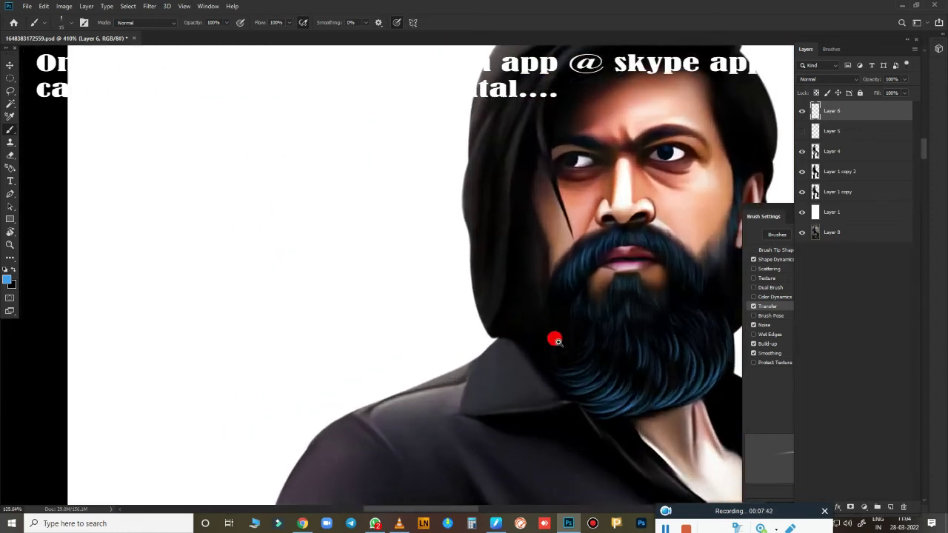
{"action": "scroll", "coordinate": [572, 362], "scroll_direction": "up", "scroll_amount": 5}
{"action": "scroll", "coordinate": [328, 448], "scroll_direction": "down", "scroll_amount": 3}
{"action": "scroll", "coordinate": [263, 395], "scroll_direction": "up", "scroll_amount": 3}
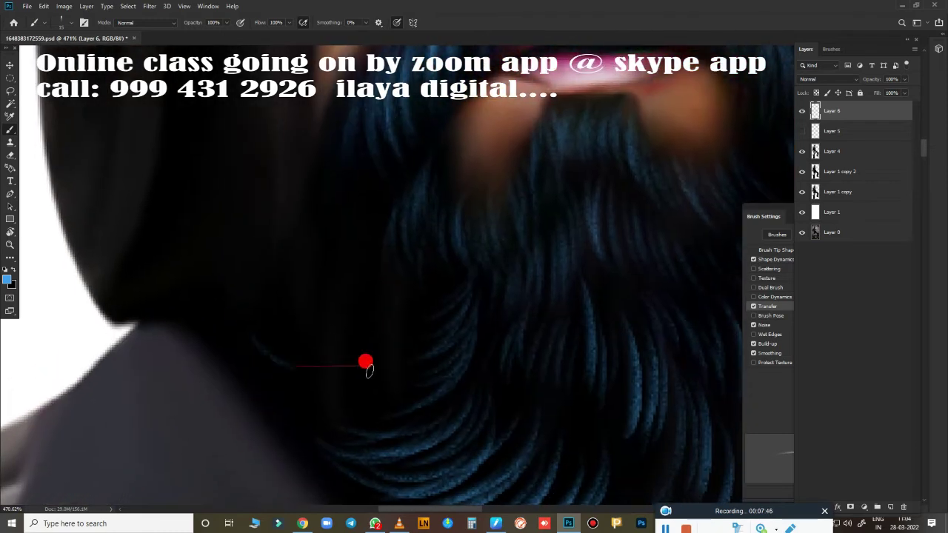
{"action": "left_click_drag", "start_coordinate": [249, 337], "coordinate": [334, 382]}
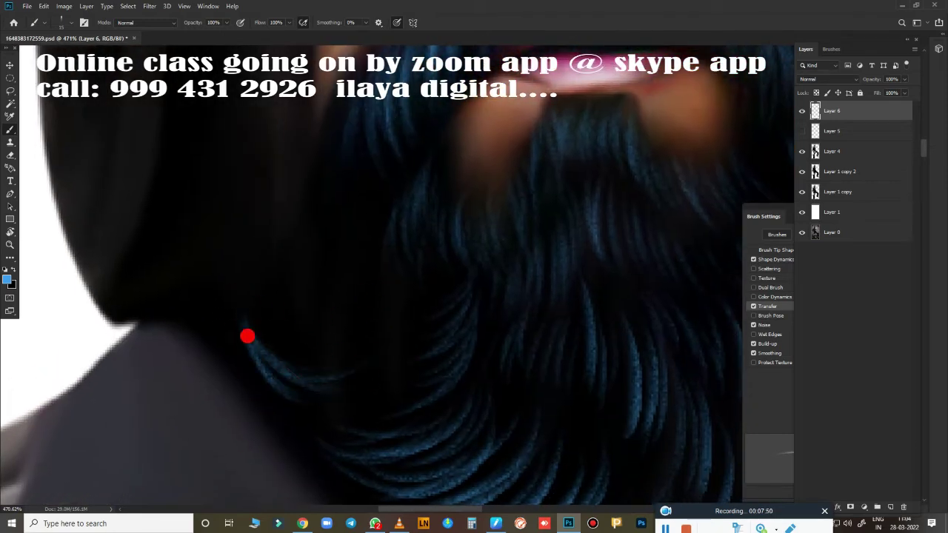
Paint blue strands curving down-left and along the beard's outer and left edges.
{"action": "mouse_move", "coordinate": [356, 309]}
{"action": "left_mouse_down"}
{"action": "mouse_move", "coordinate": [381, 448]}
{"action": "mouse_move", "coordinate": [412, 374]}
{"action": "left_mouse_up"}
{"action": "mouse_move", "coordinate": [437, 446]}
{"action": "left_mouse_down"}
{"action": "mouse_move", "coordinate": [466, 334]}
{"action": "mouse_move", "coordinate": [385, 351]}
{"action": "mouse_move", "coordinate": [431, 466]}
{"action": "mouse_move", "coordinate": [428, 247]}
{"action": "left_mouse_up"}
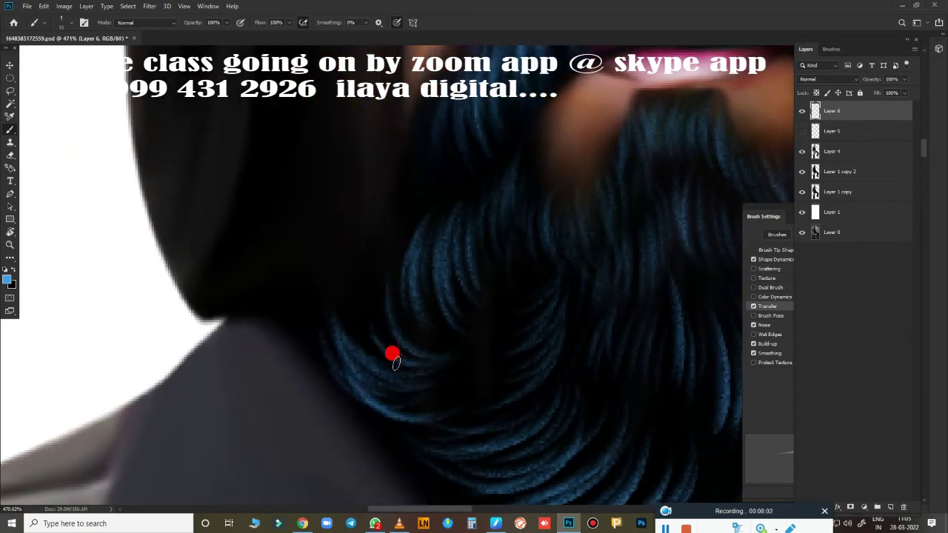
{"action": "left_click_drag", "start_coordinate": [359, 425], "coordinate": [323, 270]}
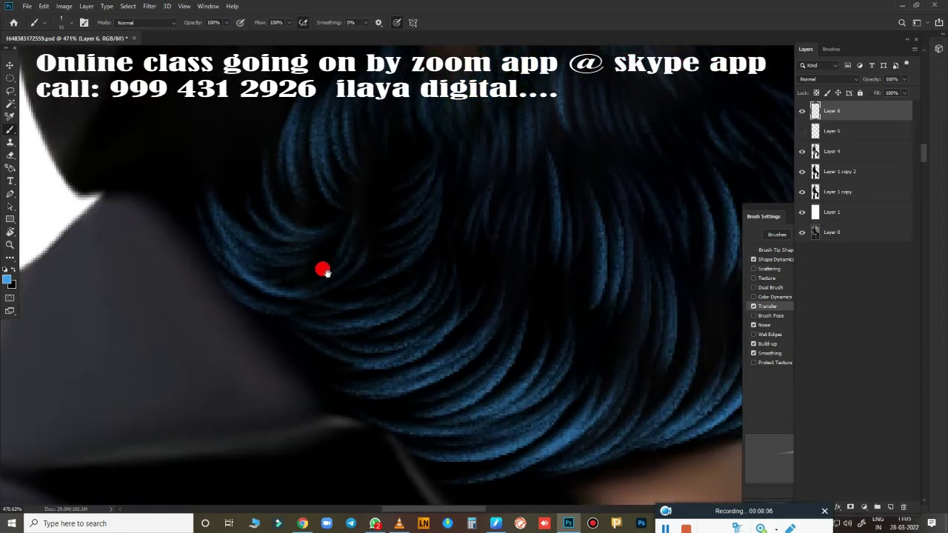
{"action": "mouse_move", "coordinate": [366, 343]}
{"action": "left_mouse_down"}
{"action": "mouse_move", "coordinate": [364, 332]}
{"action": "mouse_move", "coordinate": [306, 454]}
{"action": "left_mouse_up"}
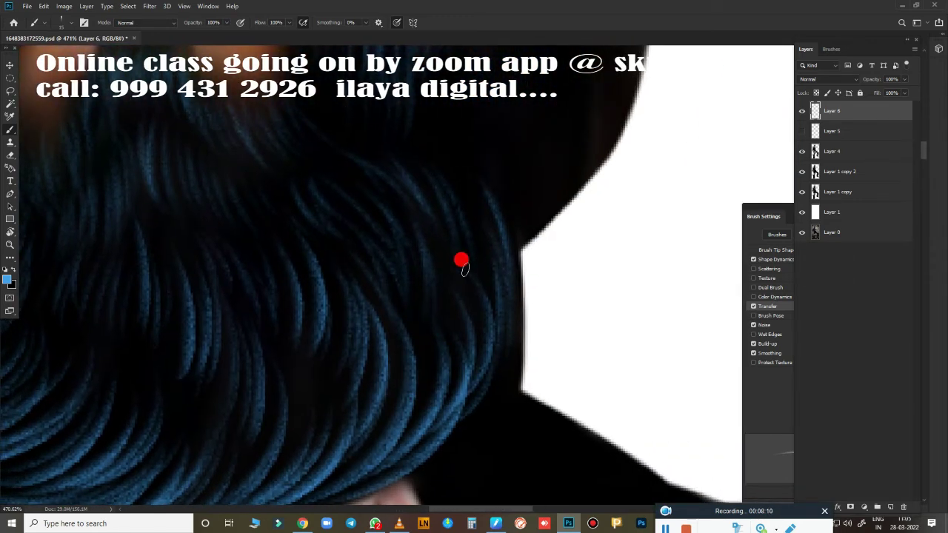
{"action": "mouse_move", "coordinate": [460, 260]}
{"action": "left_mouse_down"}
{"action": "mouse_move", "coordinate": [520, 319]}
{"action": "mouse_move", "coordinate": [402, 417]}
{"action": "mouse_move", "coordinate": [872, 387]}
{"action": "mouse_move", "coordinate": [603, 448]}
{"action": "left_mouse_up"}
{"action": "mouse_move", "coordinate": [417, 323]}
{"action": "left_mouse_down"}
{"action": "mouse_move", "coordinate": [326, 402]}
{"action": "mouse_move", "coordinate": [444, 349]}
{"action": "mouse_move", "coordinate": [393, 239]}
{"action": "mouse_move", "coordinate": [503, 192]}
{"action": "mouse_move", "coordinate": [499, 112]}
{"action": "mouse_move", "coordinate": [525, 233]}
{"action": "left_mouse_up"}
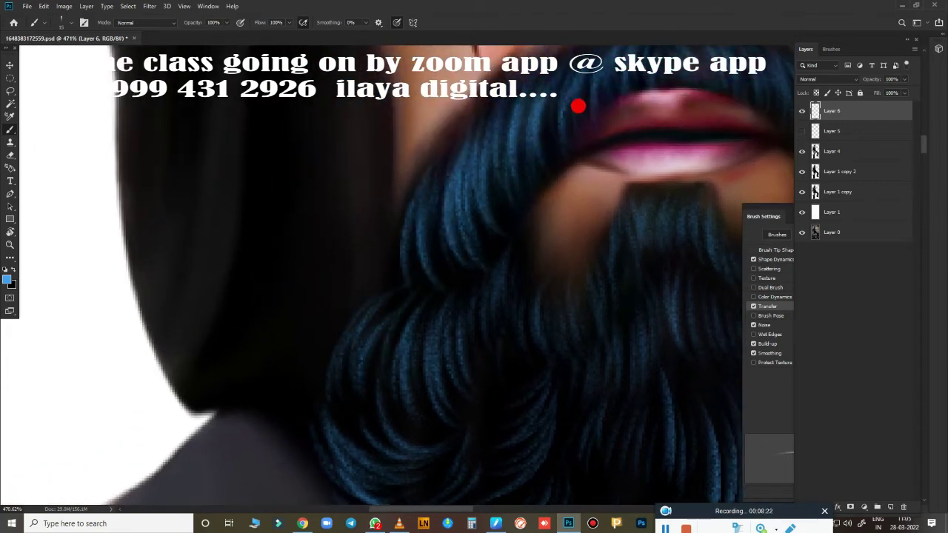
Paint strands under the moustache and faint blue strands along the beard edge below the right cheek.
{"action": "mouse_move", "coordinate": [605, 408]}
{"action": "left_mouse_down"}
{"action": "mouse_move", "coordinate": [587, 392]}
{"action": "mouse_move", "coordinate": [212, 471]}
{"action": "left_mouse_up"}
{"action": "scroll", "coordinate": [459, 425], "scroll_direction": "up", "scroll_amount": 3}
{"action": "mouse_move", "coordinate": [525, 372]}
{"action": "left_mouse_down"}
{"action": "mouse_move", "coordinate": [450, 276]}
{"action": "mouse_move", "coordinate": [520, 436]}
{"action": "mouse_move", "coordinate": [436, 449]}
{"action": "mouse_move", "coordinate": [438, 262]}
{"action": "left_mouse_up"}
{"action": "scroll", "coordinate": [518, 252], "scroll_direction": "down", "scroll_amount": 5}
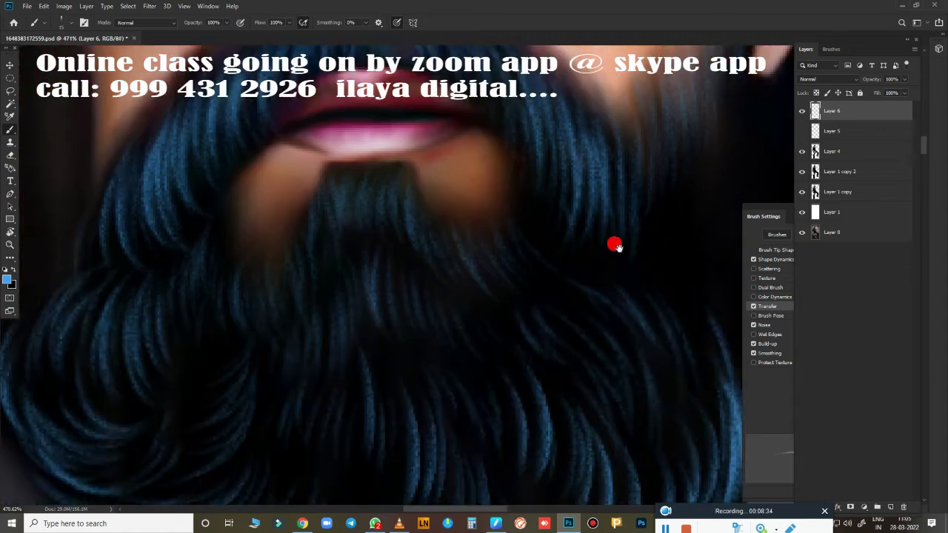
{"action": "left_click_drag", "start_coordinate": [613, 244], "coordinate": [408, 415]}
{"action": "left_click_drag", "start_coordinate": [444, 215], "coordinate": [442, 323]}
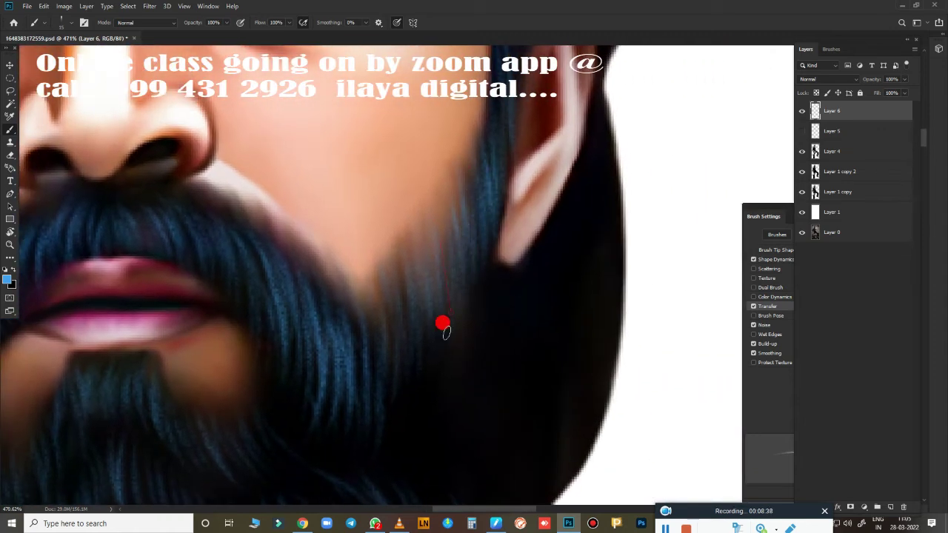
{"action": "left_click_drag", "start_coordinate": [404, 264], "coordinate": [366, 347]}
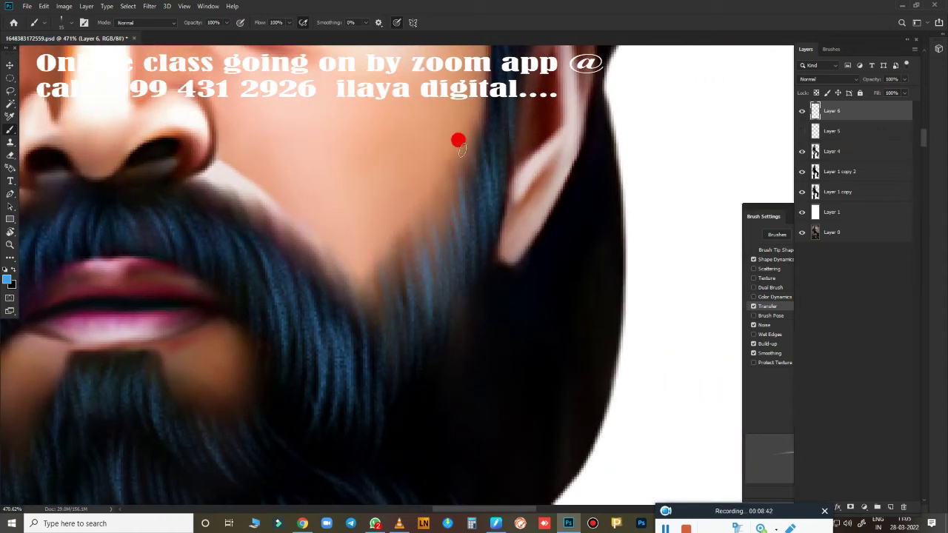
{"action": "left_click_drag", "start_coordinate": [436, 207], "coordinate": [428, 367]}
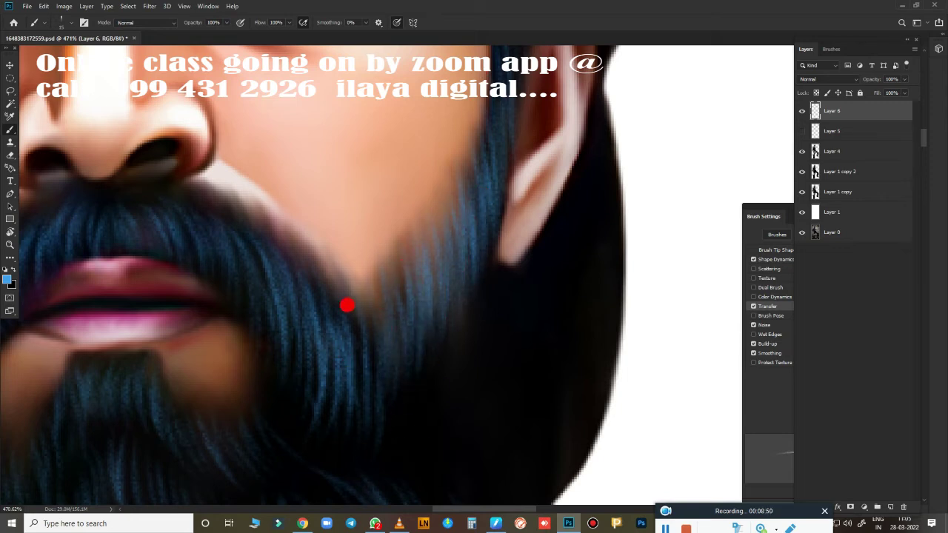
{"action": "scroll", "coordinate": [564, 374], "scroll_direction": "down", "scroll_amount": 3}
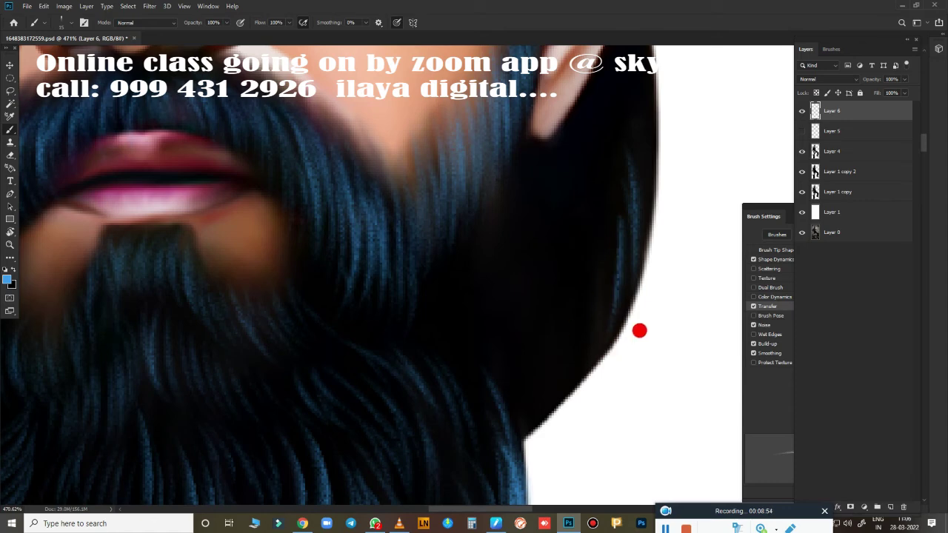
Make Layer 5 visible again and undo the stray reddish stroke near the ear.
{"action": "scroll", "coordinate": [629, 351], "scroll_direction": "down", "scroll_amount": 5}
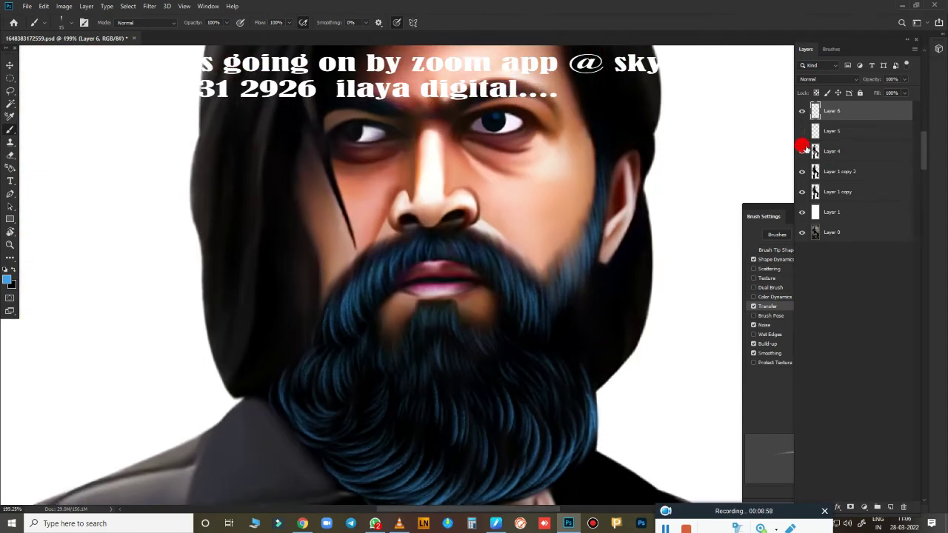
{"action": "left_click", "coordinate": [801, 131]}
{"action": "left_click", "coordinate": [800, 151]}
{"action": "scroll", "coordinate": [732, 353], "scroll_direction": "up", "scroll_amount": 1}
{"action": "scroll", "coordinate": [639, 396], "scroll_direction": "down", "scroll_amount": 3}
{"action": "scroll", "coordinate": [702, 439], "scroll_direction": "up", "scroll_amount": 5}
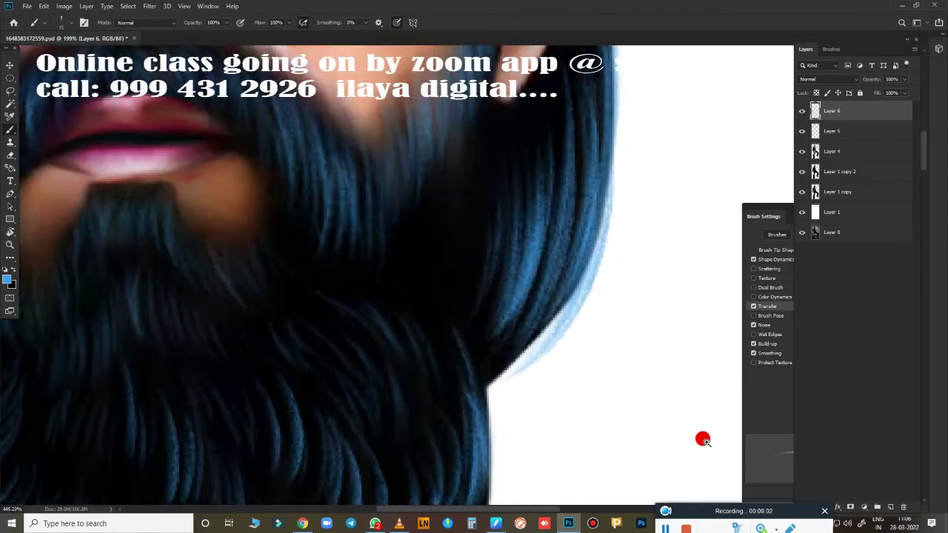
{"action": "scroll", "coordinate": [586, 384], "scroll_direction": "up", "scroll_amount": 2}
{"action": "scroll", "coordinate": [587, 384], "scroll_direction": "down", "scroll_amount": 3}
{"action": "scroll", "coordinate": [587, 414], "scroll_direction": "up", "scroll_amount": 1}
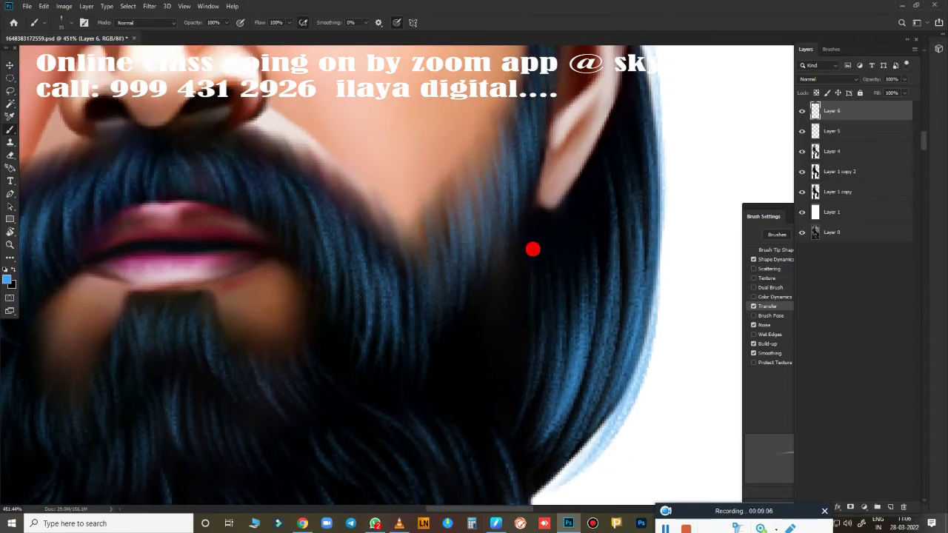
{"action": "key", "text": "ctrl+z"}
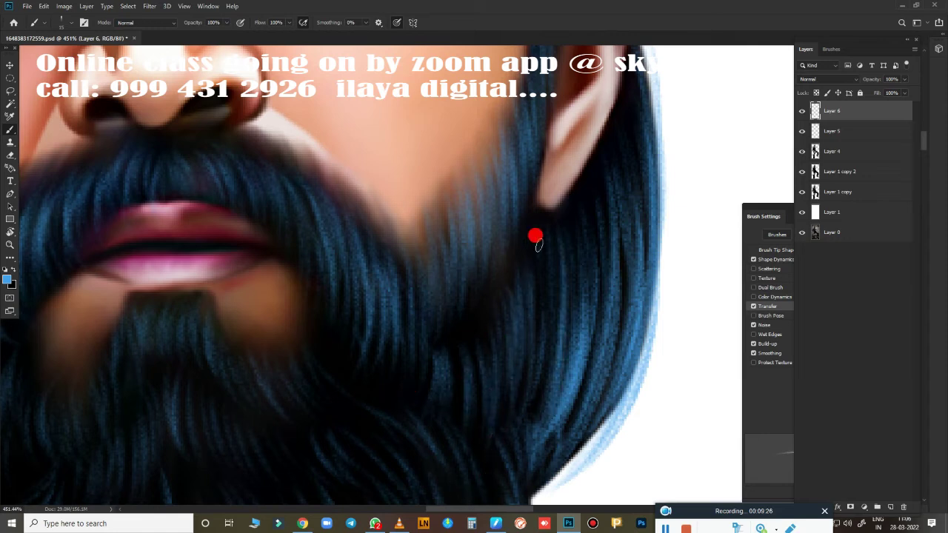
Paint light-blue hair strands through the middle and lower beard.
{"action": "scroll", "coordinate": [576, 323], "scroll_direction": "down", "scroll_amount": 3}
{"action": "scroll", "coordinate": [577, 323], "scroll_direction": "left", "scroll_amount": 1}
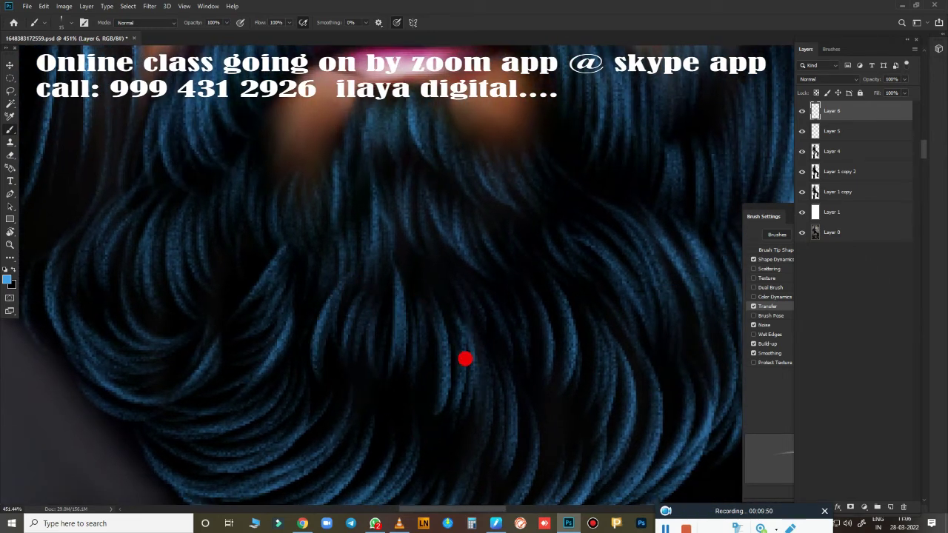
{"action": "mouse_move", "coordinate": [393, 182]}
{"action": "left_mouse_down"}
{"action": "mouse_move", "coordinate": [443, 275]}
{"action": "mouse_move", "coordinate": [374, 272]}
{"action": "left_mouse_up"}
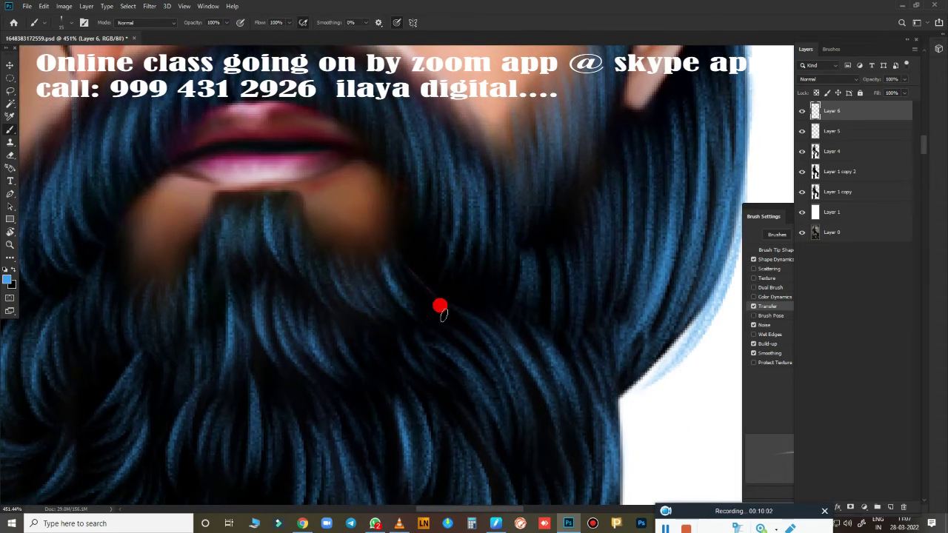
{"action": "left_click_drag", "start_coordinate": [488, 318], "coordinate": [522, 461]}
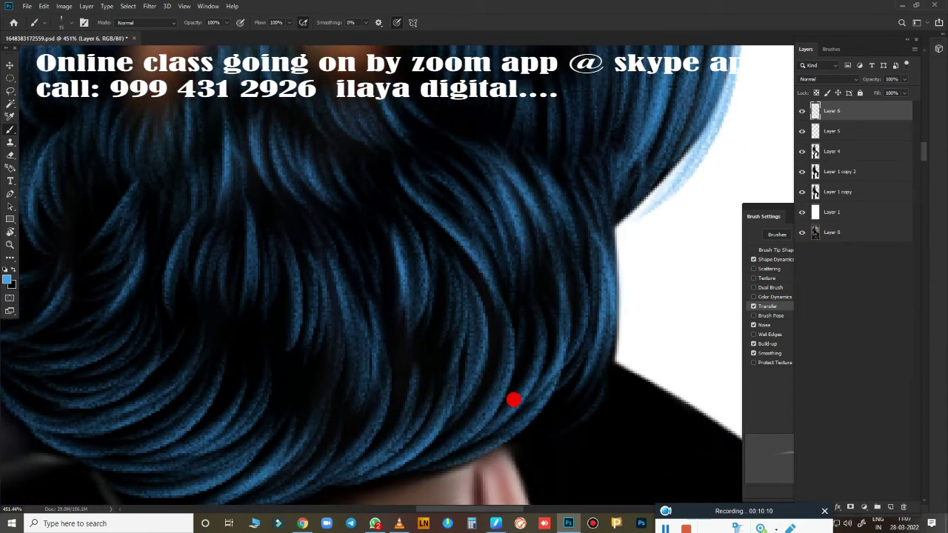
{"action": "left_click_drag", "start_coordinate": [456, 224], "coordinate": [411, 197]}
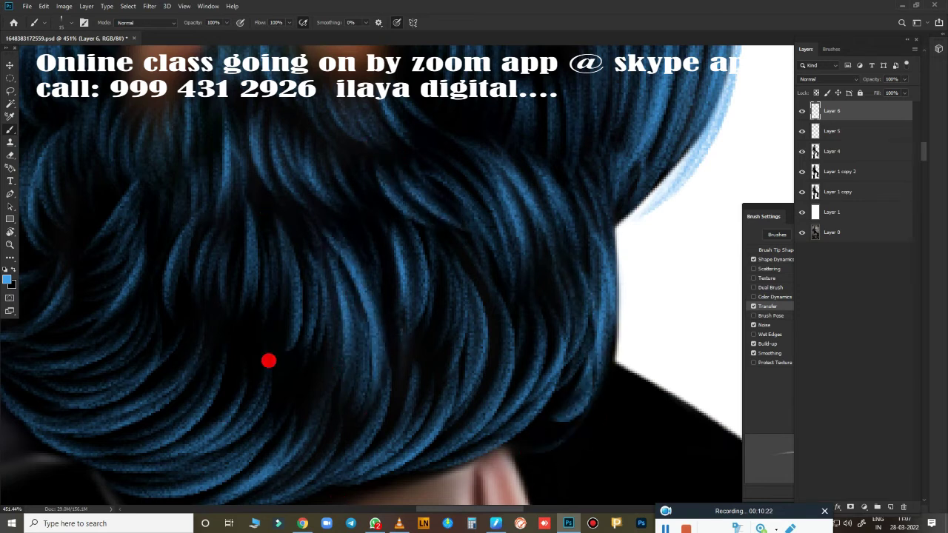
{"action": "scroll", "coordinate": [268, 361], "scroll_direction": "down", "scroll_amount": 8}
{"action": "left_click_drag", "start_coordinate": [577, 450], "coordinate": [486, 228]}
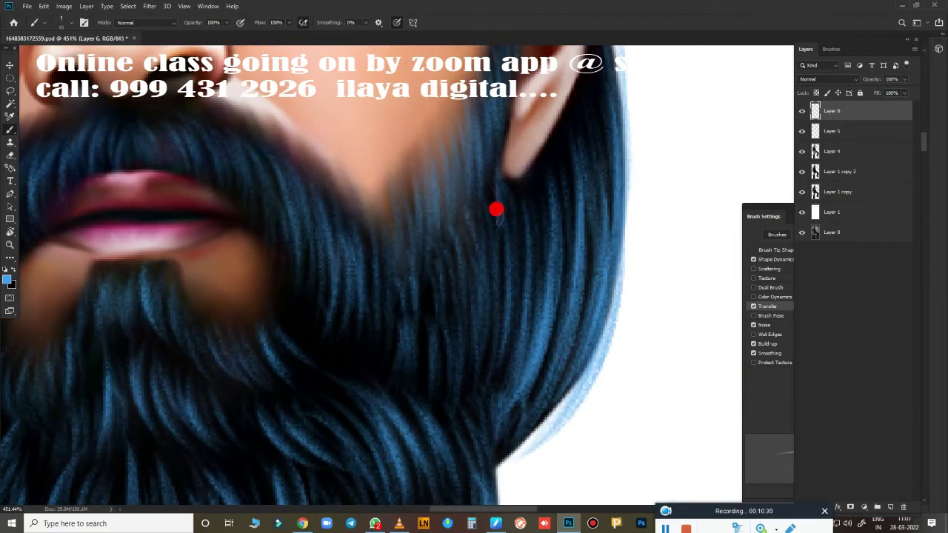
Draw thin light strands down the beard and across its lower part.
{"action": "left_click_drag", "start_coordinate": [489, 195], "coordinate": [482, 278]}
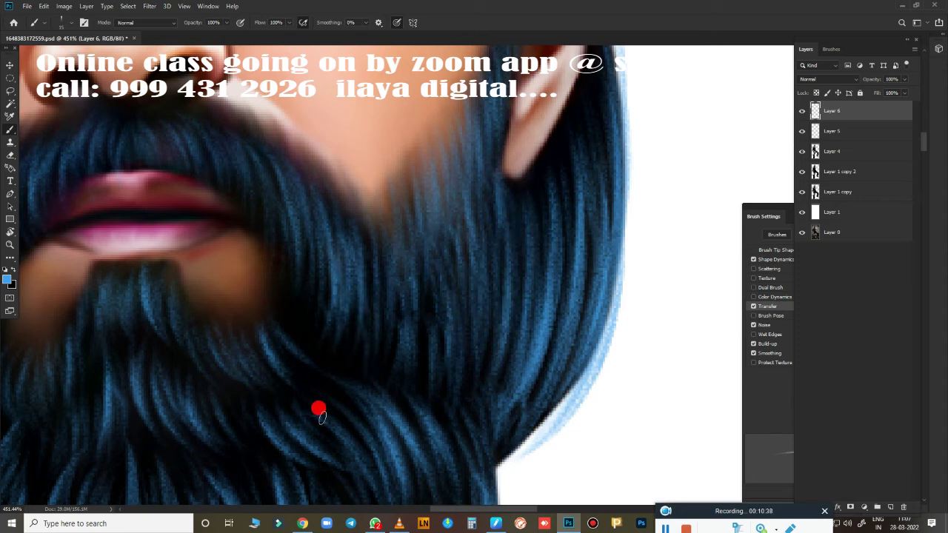
{"action": "left_click_drag", "start_coordinate": [385, 260], "coordinate": [380, 334]}
{"action": "left_click_drag", "start_coordinate": [409, 295], "coordinate": [397, 433]}
{"action": "scroll", "coordinate": [567, 406], "scroll_direction": "down", "scroll_amount": 5}
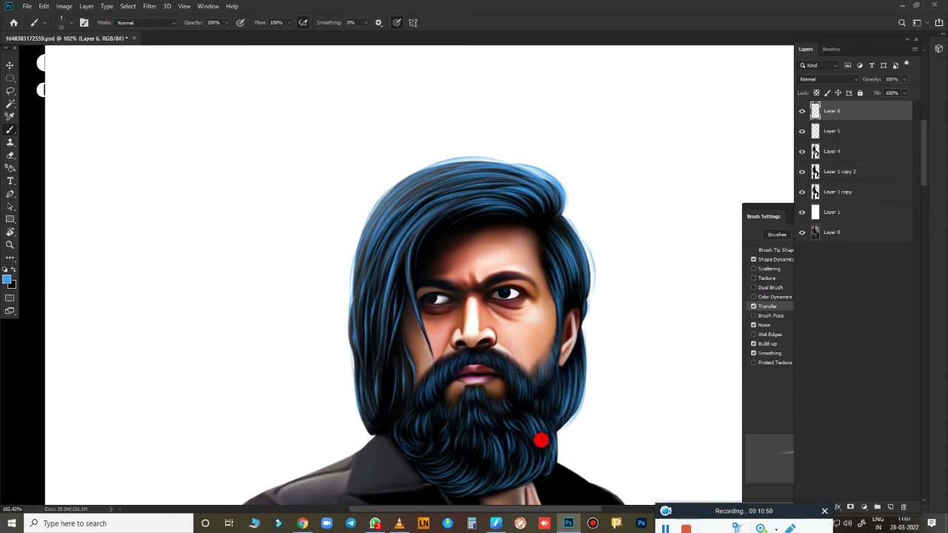
{"action": "scroll", "coordinate": [541, 440], "scroll_direction": "up", "scroll_amount": 3}
{"action": "scroll", "coordinate": [523, 408], "scroll_direction": "up", "scroll_amount": 2}
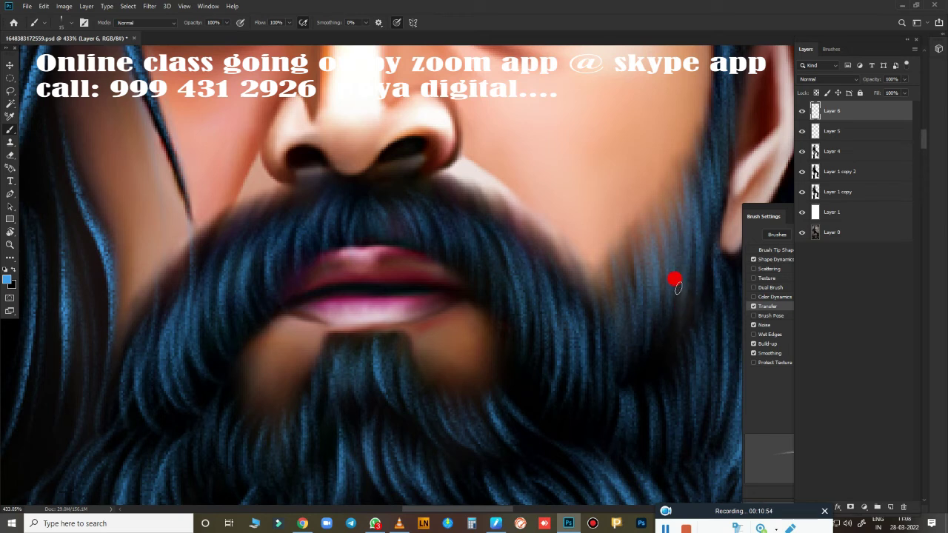
Add thin bright strands along the beard's right side and edge.
{"action": "left_click_drag", "start_coordinate": [643, 326], "coordinate": [635, 377]}
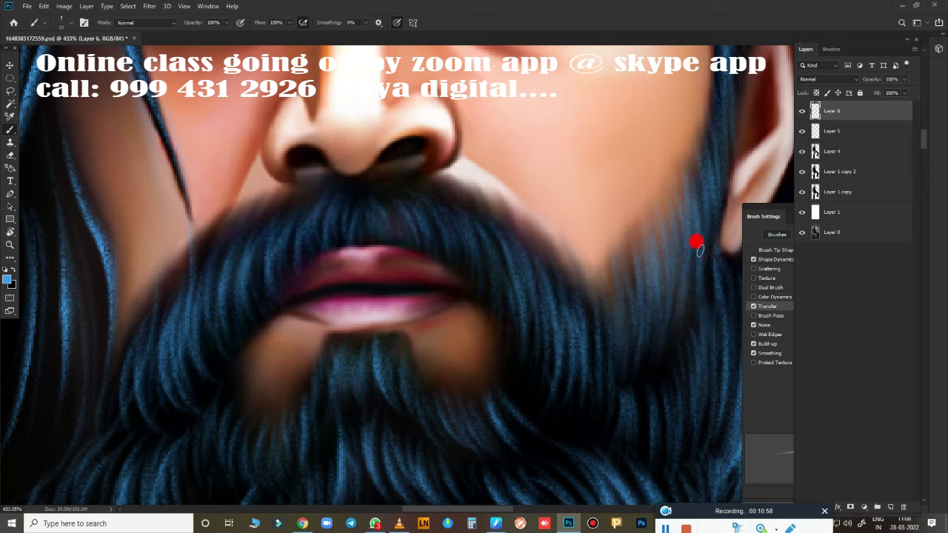
{"action": "left_click_drag", "start_coordinate": [585, 349], "coordinate": [583, 426]}
{"action": "mouse_move", "coordinate": [590, 358]}
{"action": "left_mouse_down"}
{"action": "mouse_move", "coordinate": [592, 415]}
{"action": "mouse_move", "coordinate": [604, 407]}
{"action": "left_mouse_up"}
{"action": "left_click_drag", "start_coordinate": [536, 348], "coordinate": [527, 407]}
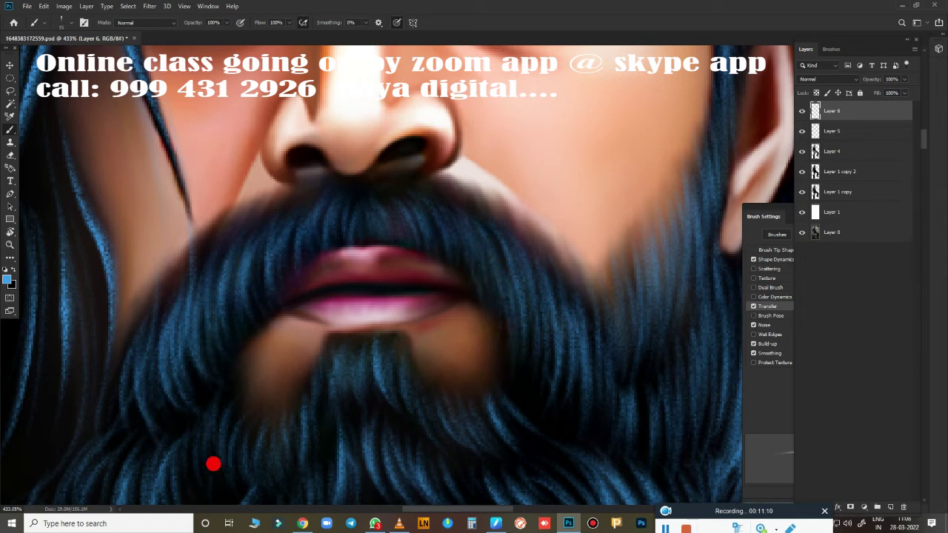
{"action": "scroll", "coordinate": [551, 460], "scroll_direction": "down", "scroll_amount": 2}
Paint bright blue strands into the long left hair.
{"action": "scroll", "coordinate": [626, 408], "scroll_direction": "down", "scroll_amount": 3}
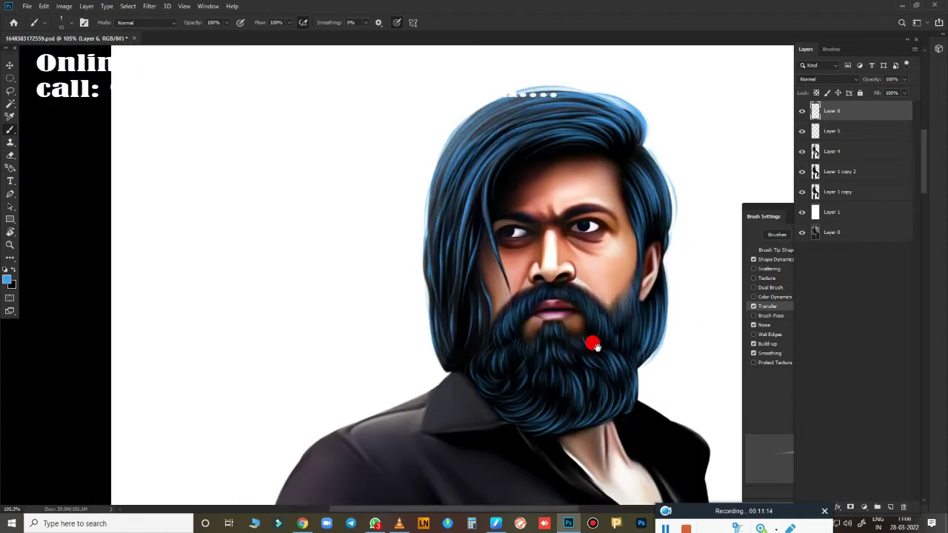
{"action": "scroll", "coordinate": [592, 340], "scroll_direction": "up", "scroll_amount": 2}
{"action": "scroll", "coordinate": [478, 380], "scroll_direction": "up", "scroll_amount": 1}
{"action": "scroll", "coordinate": [482, 396], "scroll_direction": "up", "scroll_amount": 3}
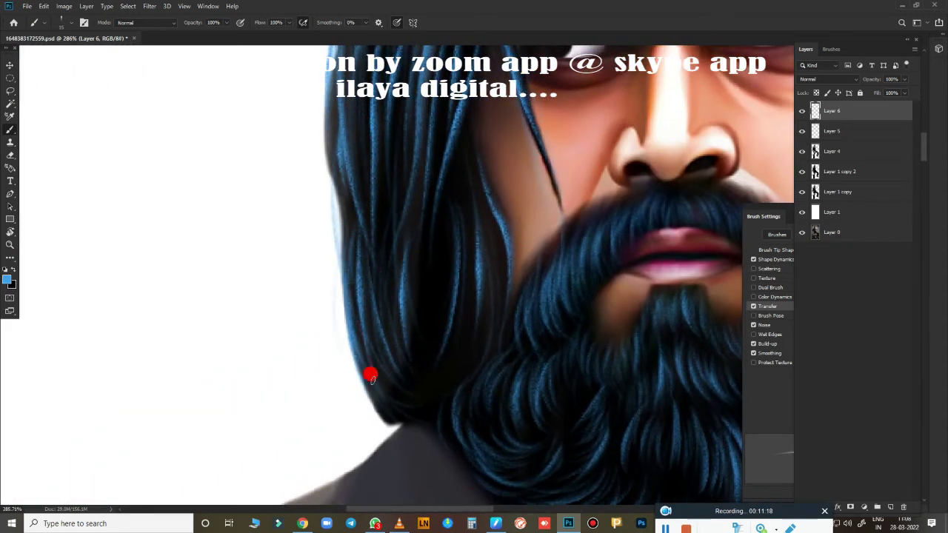
{"action": "left_click_drag", "start_coordinate": [429, 275], "coordinate": [419, 359]}
{"action": "left_click_drag", "start_coordinate": [418, 292], "coordinate": [411, 391]}
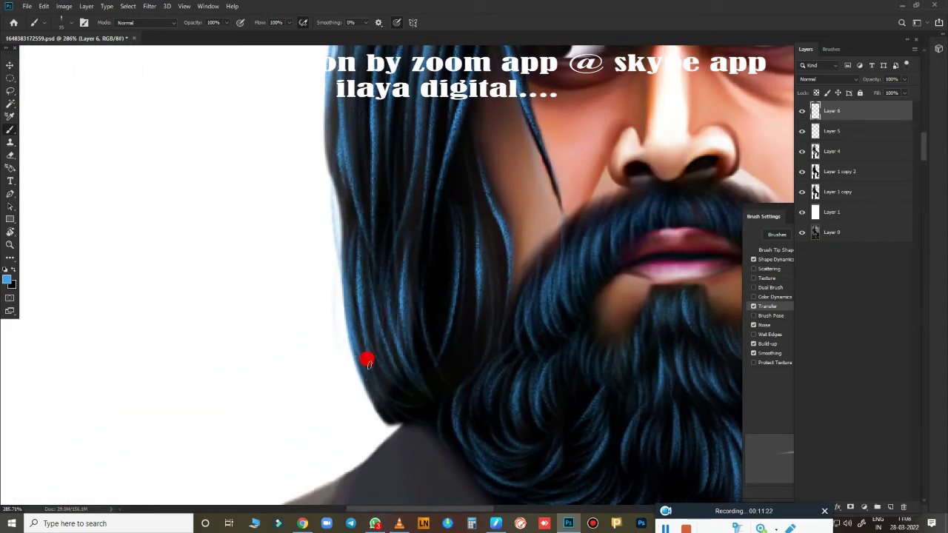
{"action": "left_click_drag", "start_coordinate": [374, 311], "coordinate": [371, 404]}
{"action": "left_click_drag", "start_coordinate": [421, 259], "coordinate": [420, 355]}
{"action": "left_click_drag", "start_coordinate": [442, 245], "coordinate": [448, 377]}
Add more blue strands down the hair and pale highlights on its outer edge.
{"action": "mouse_move", "coordinate": [450, 222]}
{"action": "left_mouse_down"}
{"action": "mouse_move", "coordinate": [449, 354]}
{"action": "mouse_move", "coordinate": [455, 342]}
{"action": "left_mouse_up"}
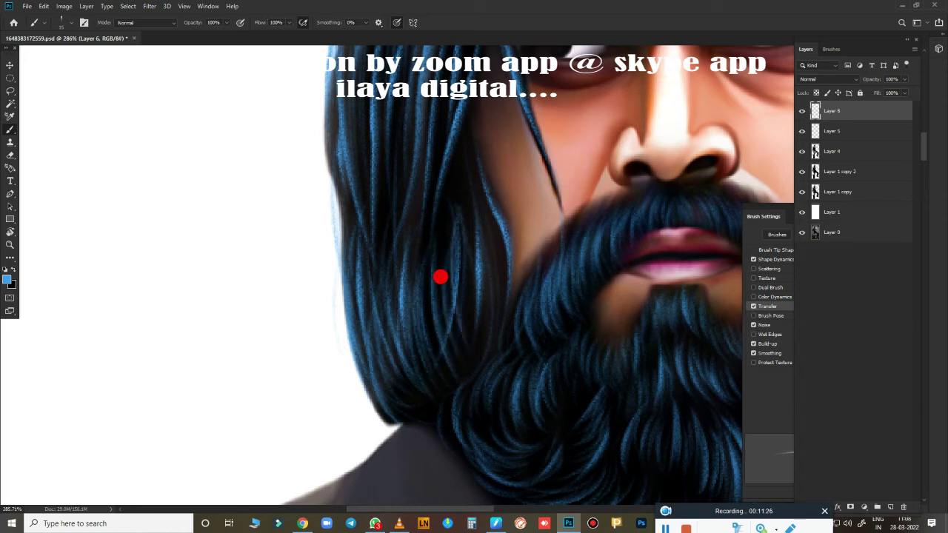
{"action": "left_click_drag", "start_coordinate": [433, 235], "coordinate": [423, 369]}
{"action": "left_click_drag", "start_coordinate": [421, 268], "coordinate": [404, 416]}
{"action": "left_click_drag", "start_coordinate": [393, 308], "coordinate": [381, 394]}
{"action": "left_click_drag", "start_coordinate": [360, 304], "coordinate": [347, 389]}
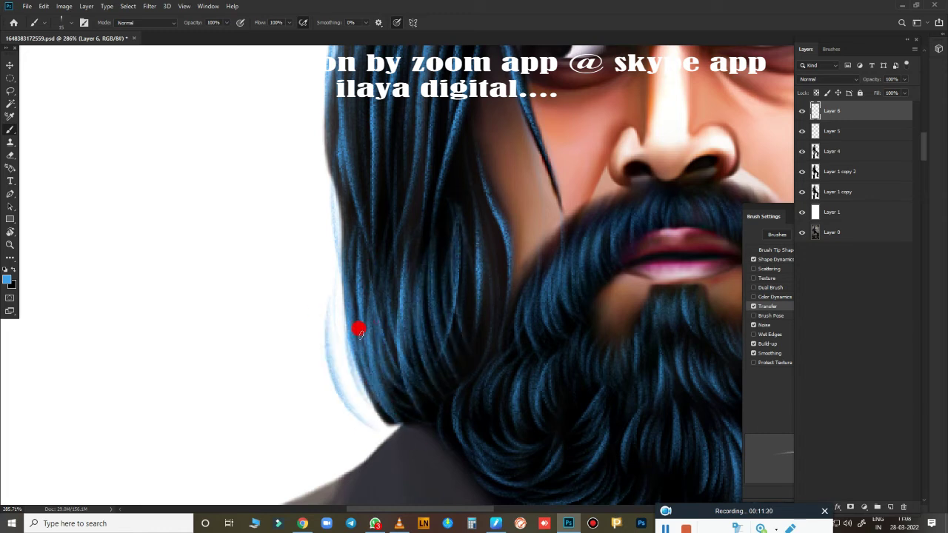
{"action": "left_click_drag", "start_coordinate": [360, 326], "coordinate": [370, 407]}
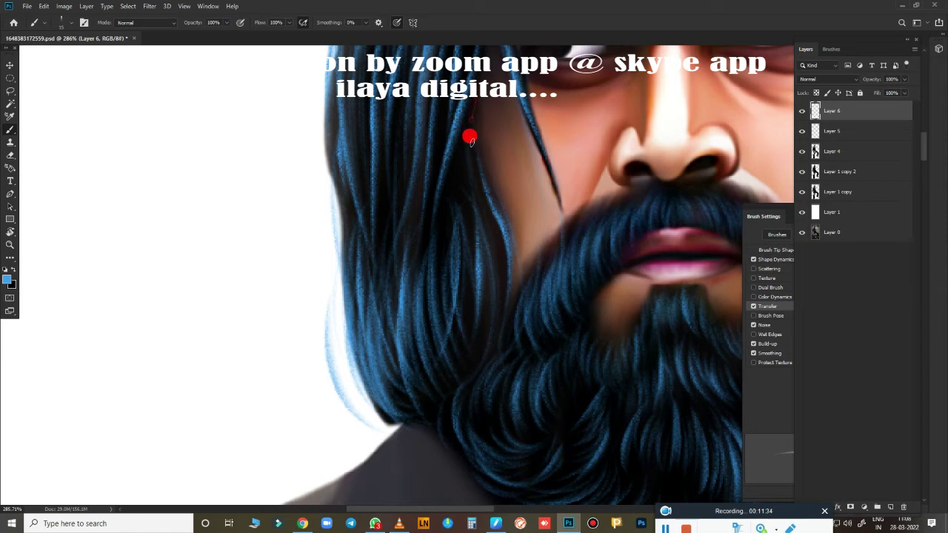
Paint long blue strands down the hair beside the cheek.
{"action": "left_click_drag", "start_coordinate": [478, 189], "coordinate": [499, 313]}
{"action": "mouse_move", "coordinate": [485, 219]}
{"action": "left_mouse_down"}
{"action": "mouse_move", "coordinate": [494, 329]}
{"action": "mouse_move", "coordinate": [482, 301]}
{"action": "left_mouse_up"}
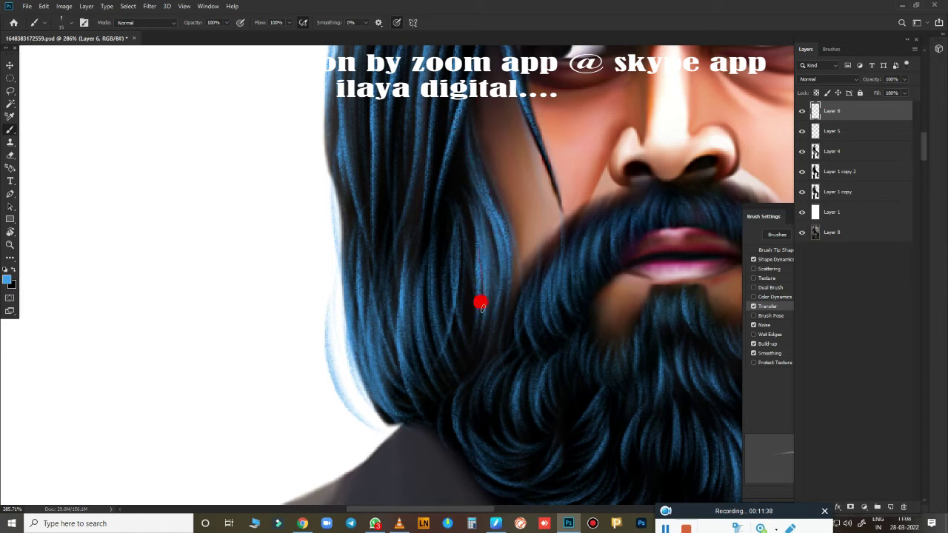
{"action": "left_click_drag", "start_coordinate": [474, 234], "coordinate": [468, 338]}
{"action": "scroll", "coordinate": [526, 382], "scroll_direction": "down", "scroll_amount": 5}
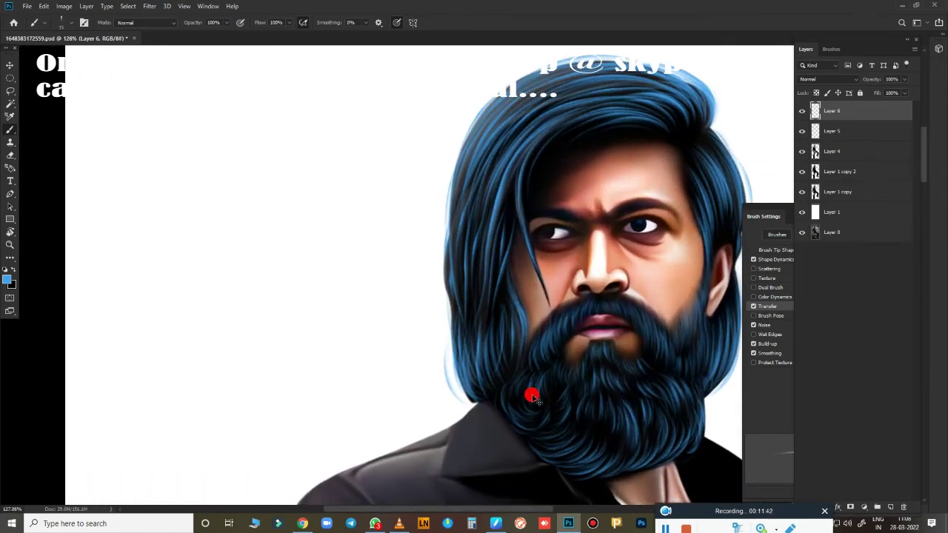
{"action": "scroll", "coordinate": [539, 388], "scroll_direction": "up", "scroll_amount": 2}
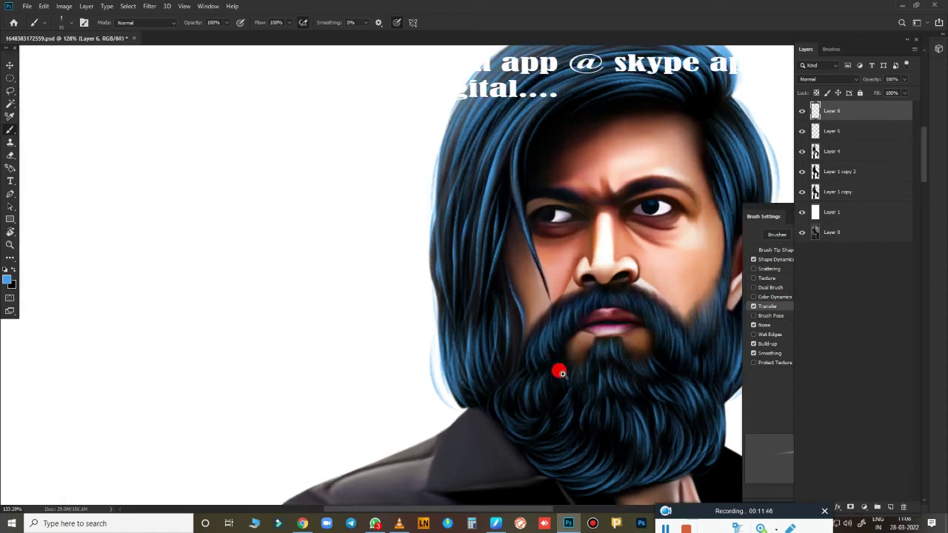
{"action": "scroll", "coordinate": [556, 370], "scroll_direction": "up", "scroll_amount": 5}
Add blue and light-blue strands to the hair beside the face and cheek.
{"action": "left_click_drag", "start_coordinate": [336, 347], "coordinate": [341, 388]}
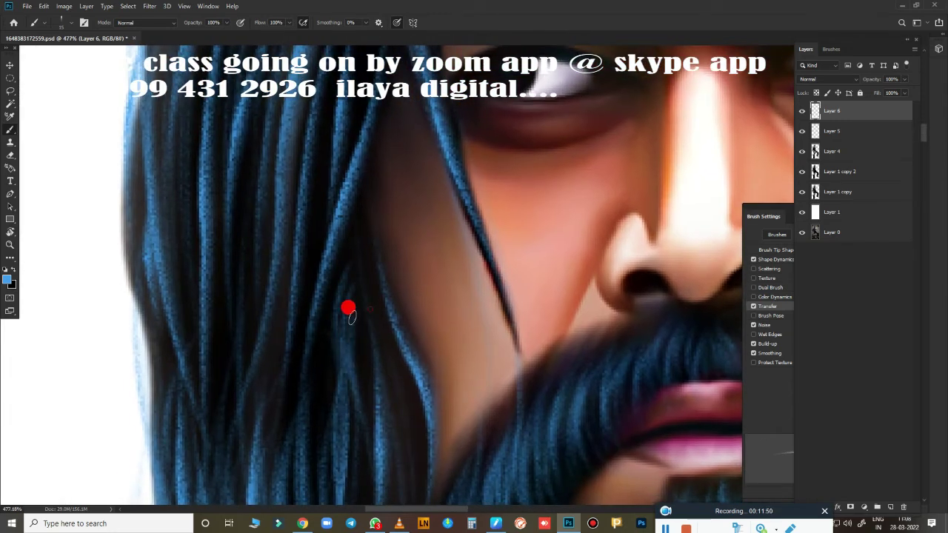
{"action": "left_click_drag", "start_coordinate": [349, 311], "coordinate": [363, 437]}
{"action": "left_click_drag", "start_coordinate": [370, 349], "coordinate": [383, 429]}
{"action": "mouse_move", "coordinate": [321, 303]}
{"action": "left_mouse_down"}
{"action": "mouse_move", "coordinate": [330, 435]}
{"action": "mouse_move", "coordinate": [411, 274]}
{"action": "left_mouse_up"}
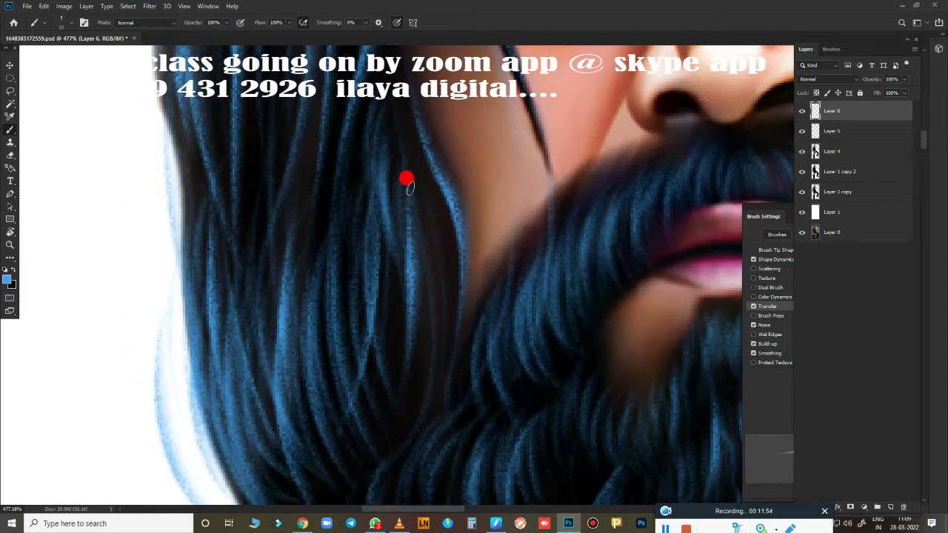
{"action": "mouse_move", "coordinate": [435, 345]}
{"action": "left_mouse_down"}
{"action": "mouse_move", "coordinate": [434, 247]}
{"action": "mouse_move", "coordinate": [404, 311]}
{"action": "mouse_move", "coordinate": [414, 343]}
{"action": "left_mouse_up"}
{"action": "mouse_move", "coordinate": [444, 370]}
{"action": "left_mouse_down"}
{"action": "mouse_move", "coordinate": [451, 312]}
{"action": "mouse_move", "coordinate": [459, 396]}
{"action": "left_mouse_up"}
Paint long light-blue strands lower in the hair, extending down into the beard.
{"action": "left_click_drag", "start_coordinate": [375, 296], "coordinate": [400, 455]}
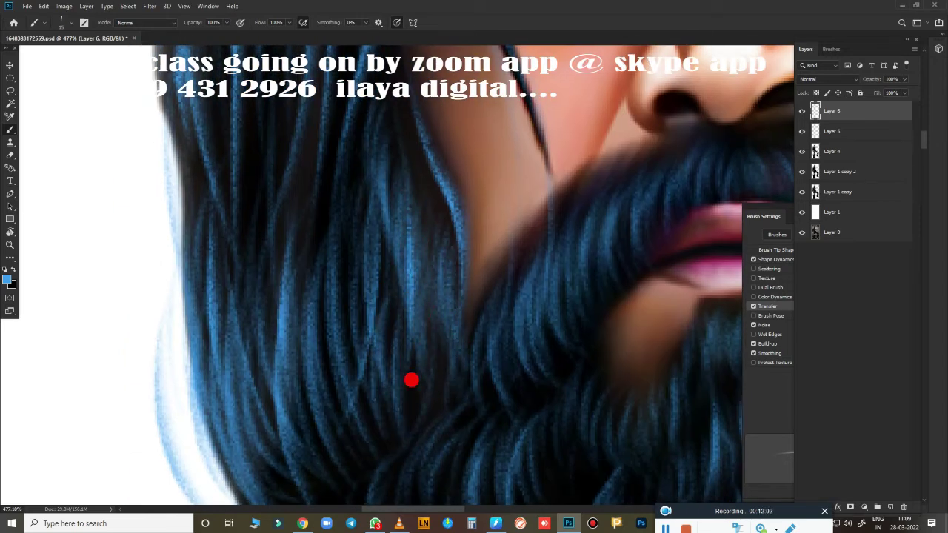
{"action": "left_click_drag", "start_coordinate": [378, 318], "coordinate": [407, 448]}
{"action": "left_click_drag", "start_coordinate": [415, 333], "coordinate": [440, 434]}
{"action": "mouse_move", "coordinate": [362, 436]}
{"action": "left_mouse_down"}
{"action": "mouse_move", "coordinate": [344, 188]}
{"action": "mouse_move", "coordinate": [351, 414]}
{"action": "mouse_move", "coordinate": [370, 318]}
{"action": "left_mouse_up"}
{"action": "scroll", "coordinate": [435, 328], "scroll_direction": "up", "scroll_amount": 5}
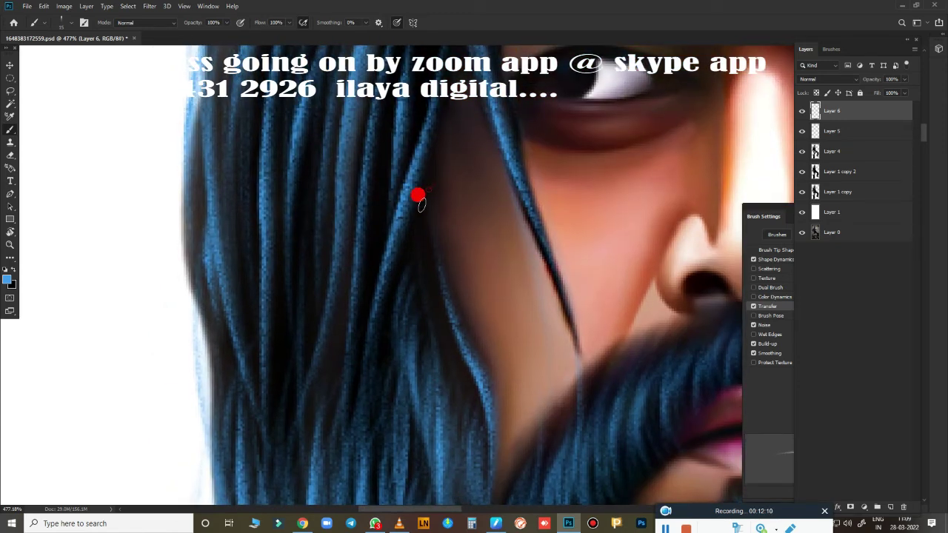
{"action": "mouse_move", "coordinate": [461, 299]}
{"action": "left_mouse_down"}
{"action": "mouse_move", "coordinate": [491, 402]}
{"action": "mouse_move", "coordinate": [491, 469]}
{"action": "left_mouse_up"}
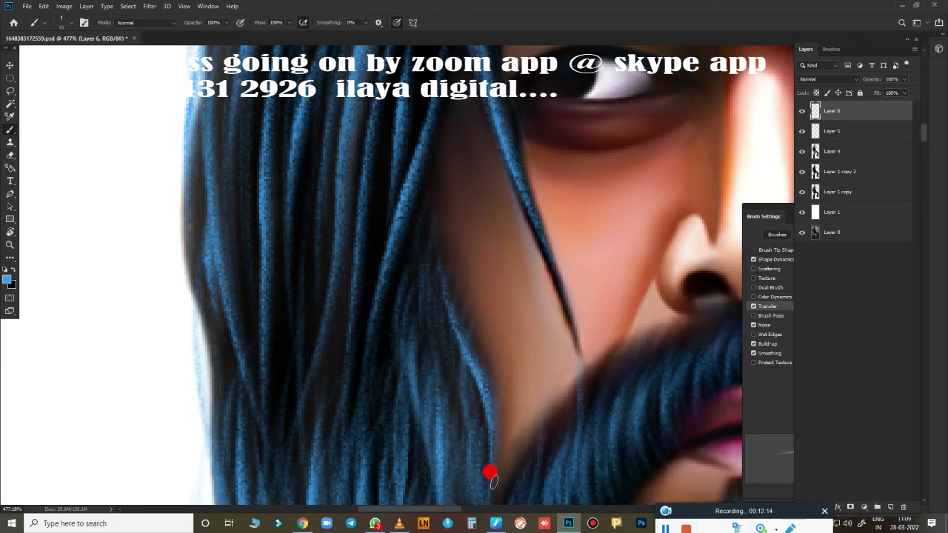
{"action": "mouse_move", "coordinate": [395, 267]}
{"action": "left_mouse_down"}
{"action": "mouse_move", "coordinate": [390, 371]}
{"action": "mouse_move", "coordinate": [447, 256]}
{"action": "mouse_move", "coordinate": [490, 413]}
{"action": "left_mouse_up"}
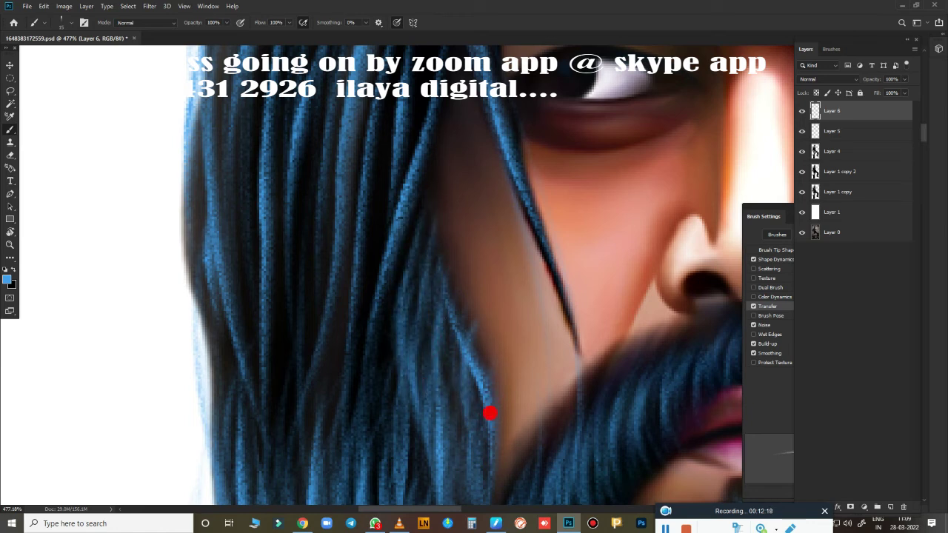
{"action": "scroll", "coordinate": [567, 205], "scroll_direction": "down", "scroll_amount": 5}
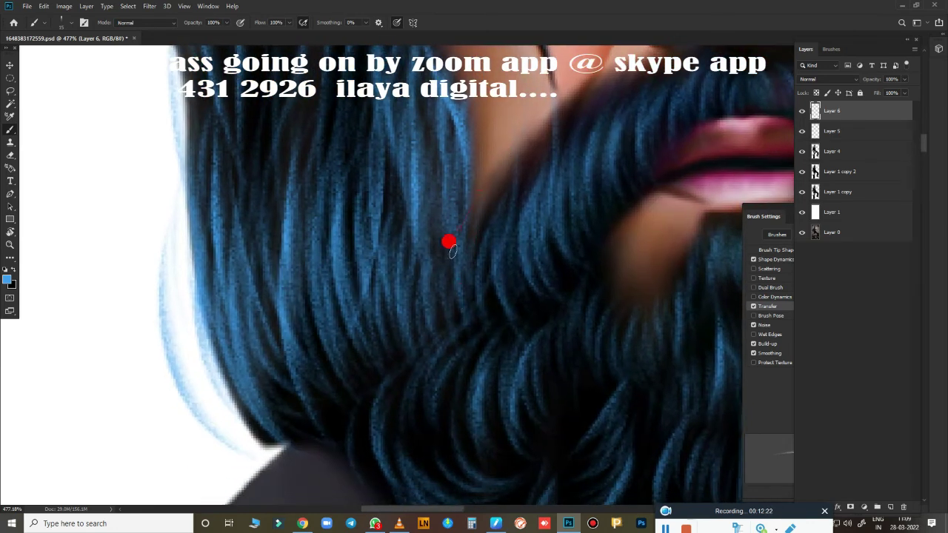
{"action": "left_click_drag", "start_coordinate": [374, 266], "coordinate": [385, 393]}
{"action": "scroll", "coordinate": [445, 262], "scroll_direction": "down", "scroll_amount": 5}
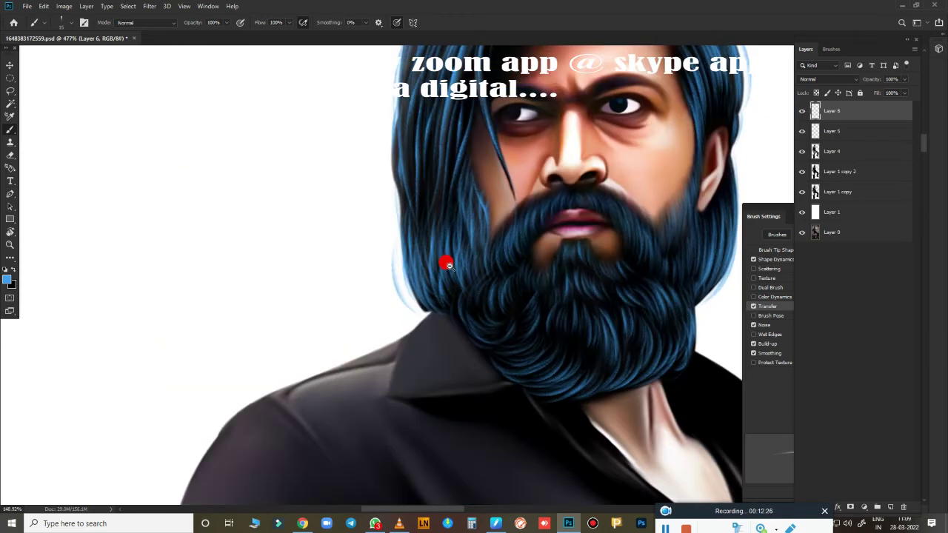
{"action": "scroll", "coordinate": [496, 392], "scroll_direction": "up", "scroll_amount": 3}
{"action": "scroll", "coordinate": [510, 319], "scroll_direction": "up", "scroll_amount": 2}
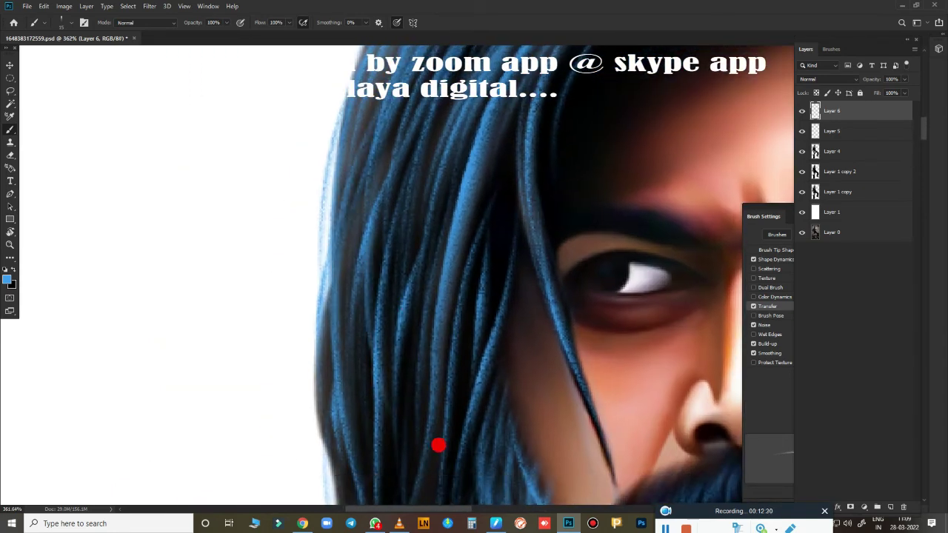
Add more dark and light strands over the left hair, zooming to check the result.
{"action": "left_click_drag", "start_coordinate": [501, 365], "coordinate": [540, 245]}
{"action": "left_click_drag", "start_coordinate": [353, 265], "coordinate": [421, 451]}
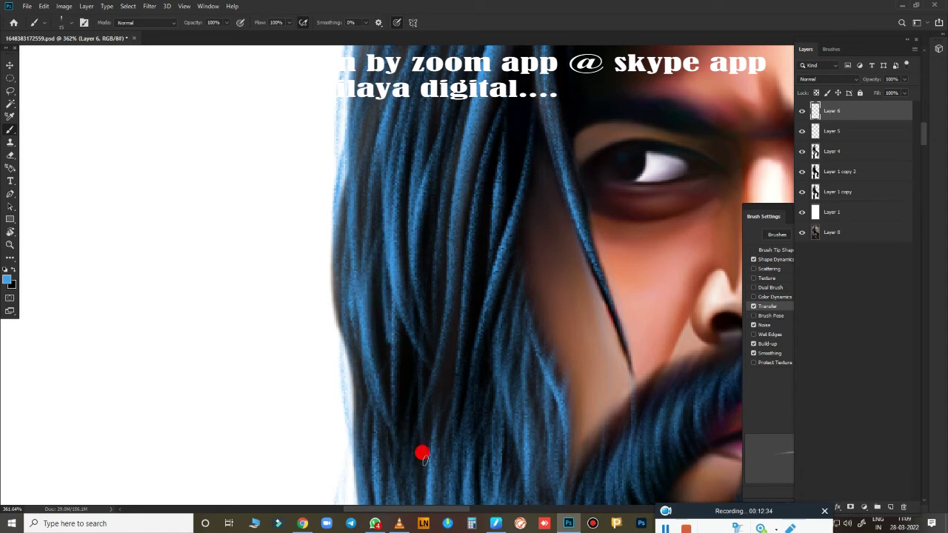
{"action": "left_click_drag", "start_coordinate": [378, 237], "coordinate": [419, 457]}
{"action": "left_click_drag", "start_coordinate": [456, 265], "coordinate": [455, 363]}
{"action": "left_click_drag", "start_coordinate": [426, 233], "coordinate": [420, 357]}
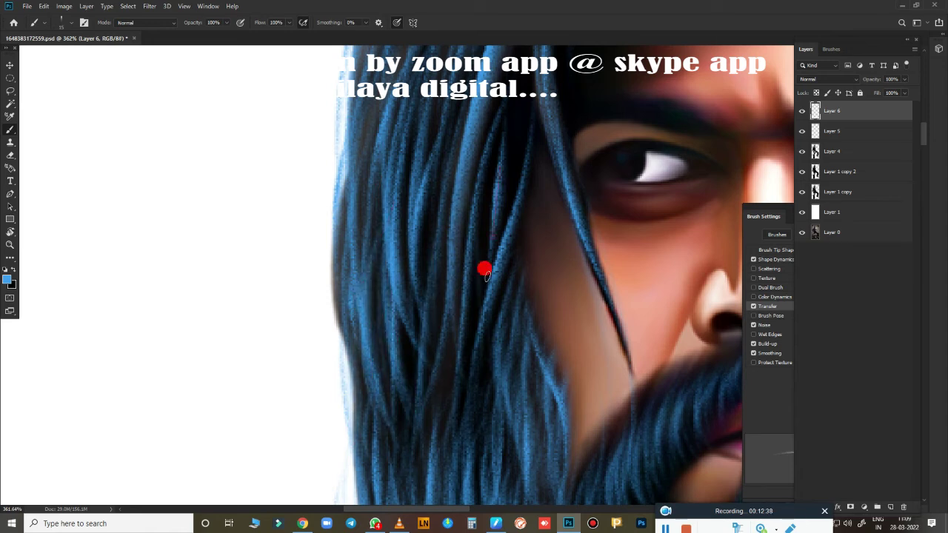
{"action": "mouse_move", "coordinate": [484, 272]}
{"action": "left_mouse_down"}
{"action": "mouse_move", "coordinate": [498, 148]}
{"action": "mouse_move", "coordinate": [473, 400]}
{"action": "left_mouse_up"}
{"action": "left_click_drag", "start_coordinate": [428, 296], "coordinate": [422, 451]}
{"action": "scroll", "coordinate": [607, 393], "scroll_direction": "down", "scroll_amount": 5}
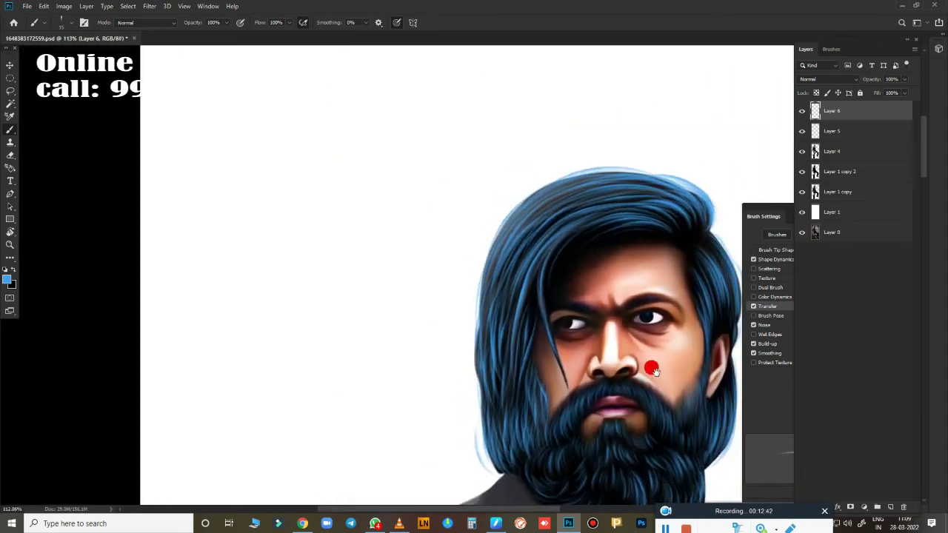
{"action": "scroll", "coordinate": [651, 369], "scroll_direction": "up", "scroll_amount": 2}
{"action": "scroll", "coordinate": [466, 363], "scroll_direction": "up", "scroll_amount": 2}
{"action": "scroll", "coordinate": [614, 410], "scroll_direction": "up", "scroll_amount": 1}
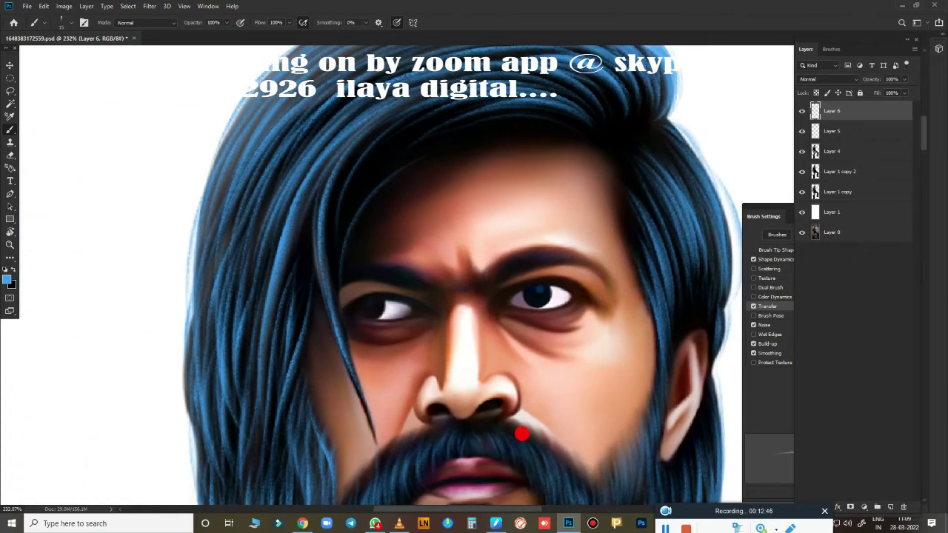
{"action": "scroll", "coordinate": [585, 249], "scroll_direction": "down", "scroll_amount": 1}
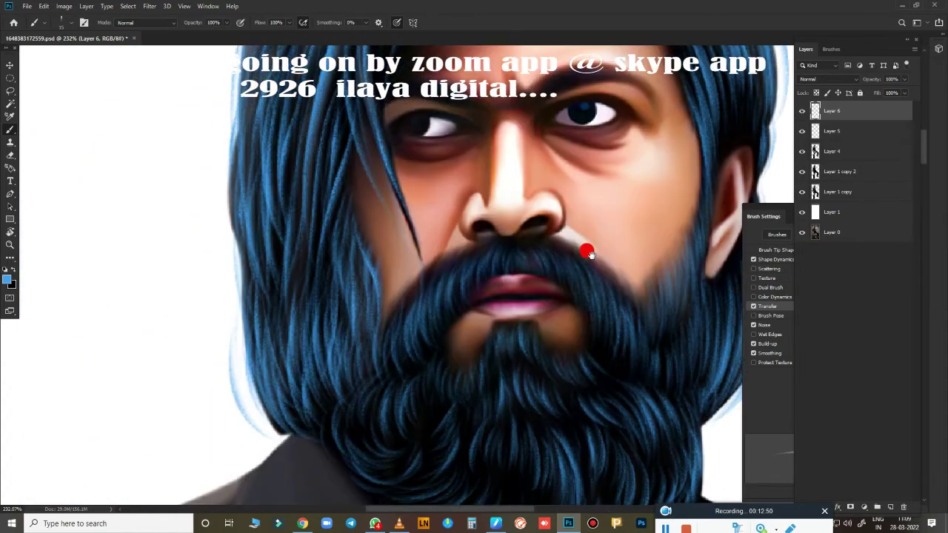
{"action": "scroll", "coordinate": [546, 384], "scroll_direction": "down", "scroll_amount": 2}
{"action": "scroll", "coordinate": [546, 385], "scroll_direction": "up", "scroll_amount": 1}
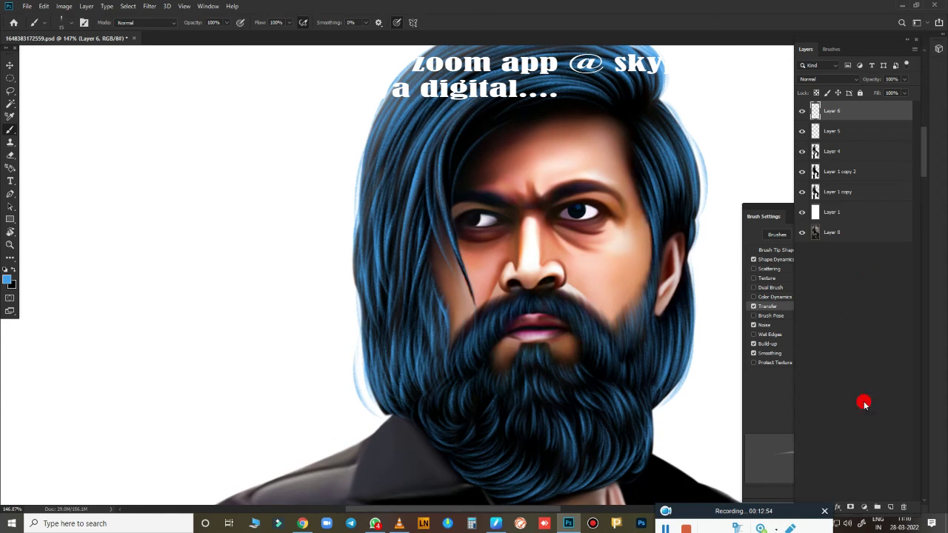
Add a new Layer 7 and move it beneath Layer 5 with Ctrl+[.
{"action": "left_click", "coordinate": [887, 506]}
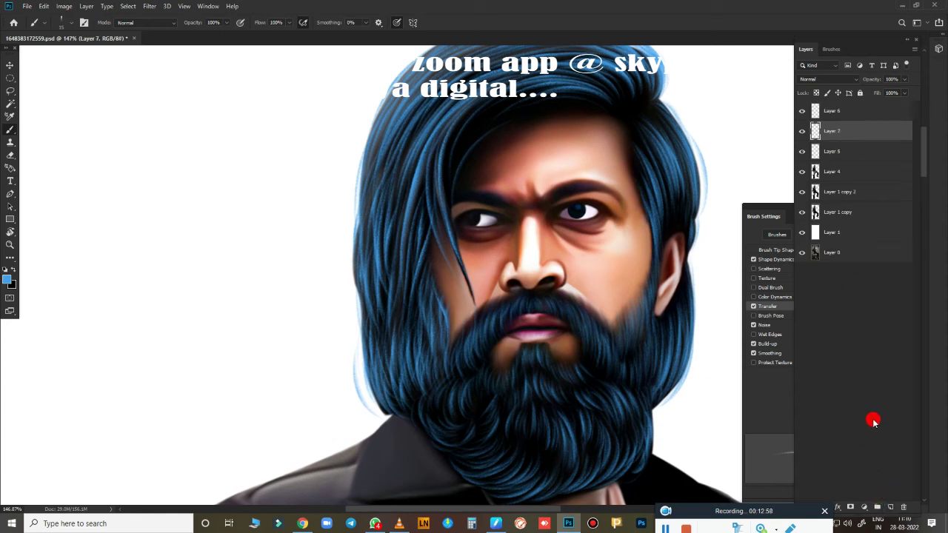
{"action": "key", "text": "ctrl+bracketleft"}
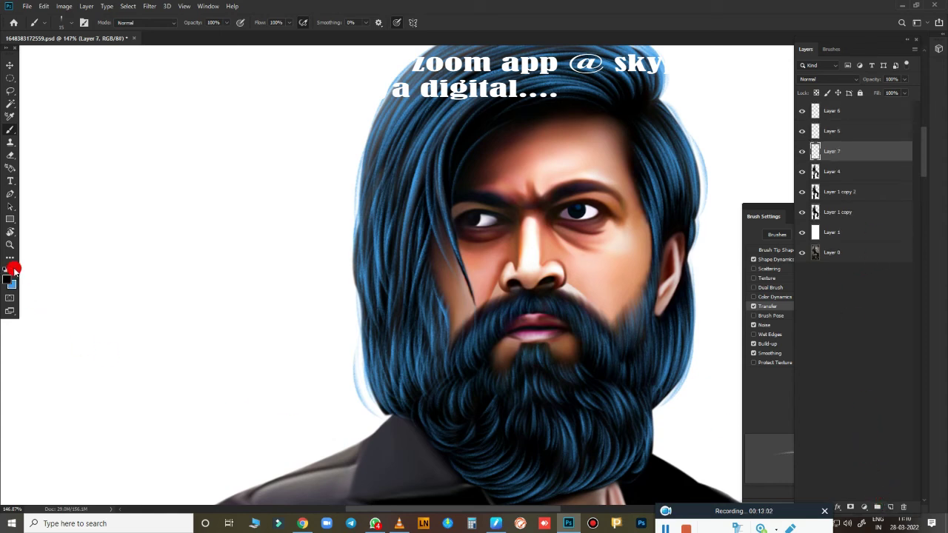
{"action": "scroll", "coordinate": [553, 322], "scroll_direction": "up", "scroll_amount": 3}
{"action": "scroll", "coordinate": [311, 311], "scroll_direction": "down", "scroll_amount": 1}
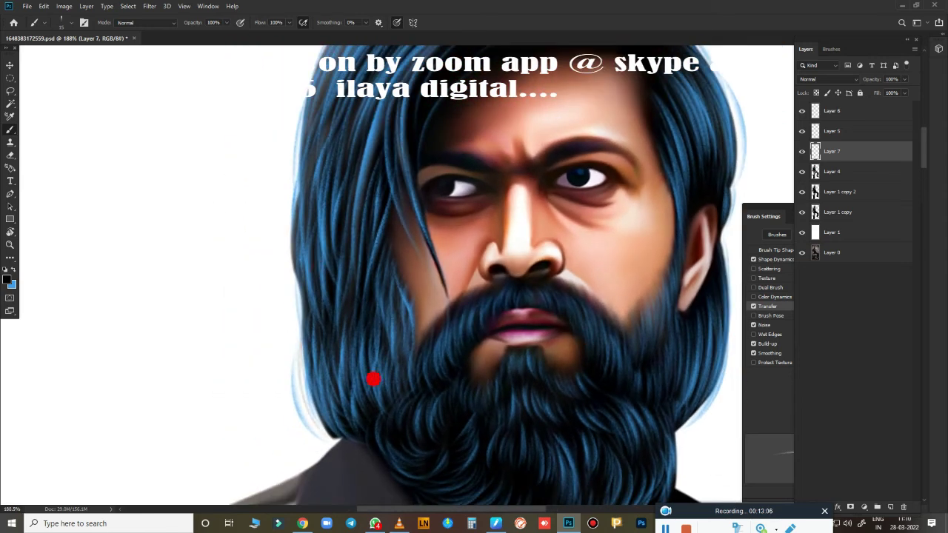
{"action": "left_click_drag", "start_coordinate": [359, 219], "coordinate": [409, 454]}
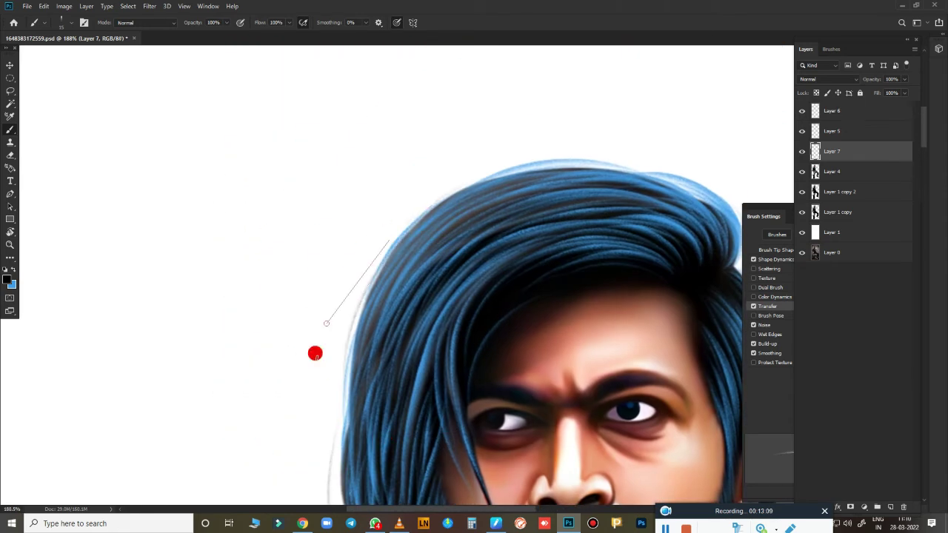
Compare the hair edge with and without the last stroke using undo and redo.
{"action": "key", "text": "ctrl+z"}
{"action": "key", "text": "ctrl+shift+z"}
{"action": "key", "text": "ctrl+z"}
{"action": "key", "text": "ctrl+shift+z"}
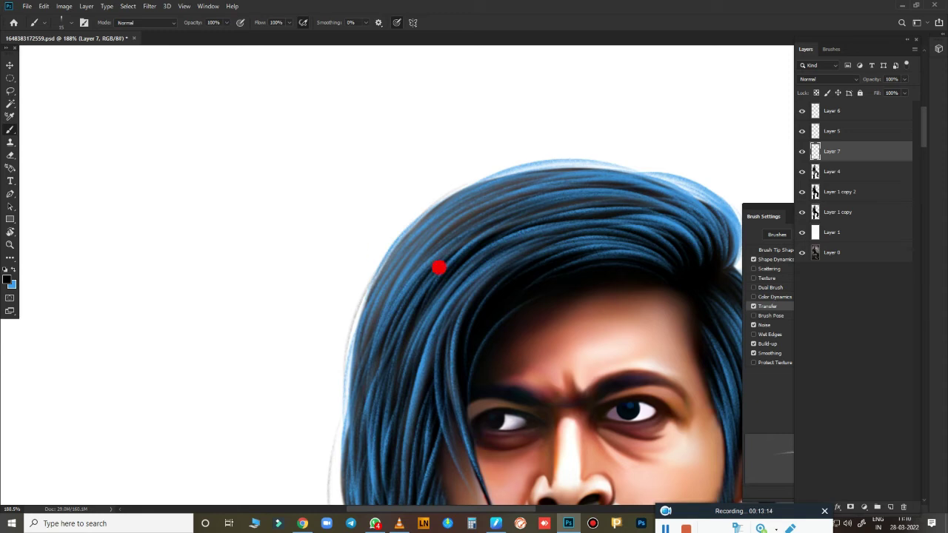
{"action": "key", "text": "ctrl+shift+z"}
{"action": "key", "text": "ctrl+z"}
{"action": "key", "text": "ctrl+shift+z"}
Paint grey curls and stray strands along the top edge of the crown hair.
{"action": "left_click_drag", "start_coordinate": [707, 216], "coordinate": [603, 369]}
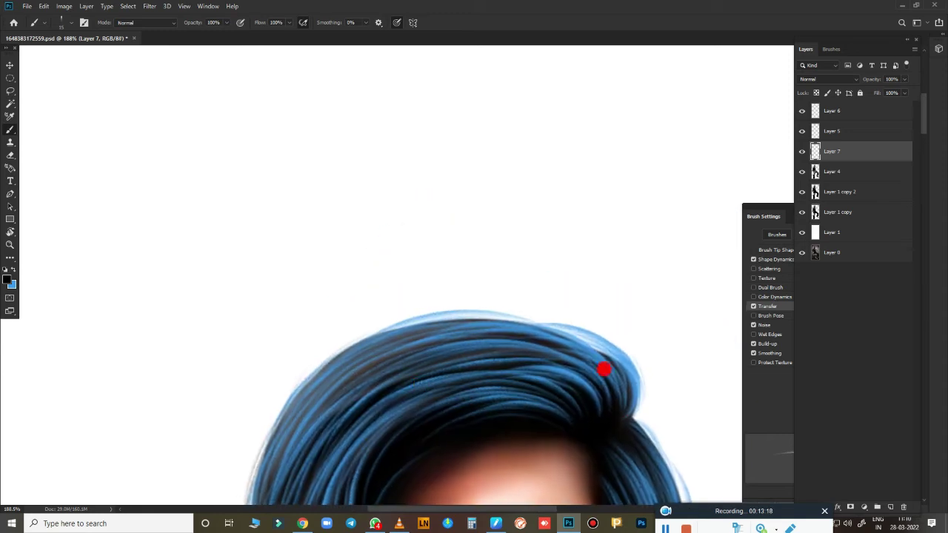
{"action": "mouse_move", "coordinate": [612, 422]}
{"action": "left_mouse_down"}
{"action": "mouse_move", "coordinate": [634, 408]}
{"action": "mouse_move", "coordinate": [628, 376]}
{"action": "left_mouse_up"}
{"action": "left_click_drag", "start_coordinate": [462, 311], "coordinate": [533, 324]}
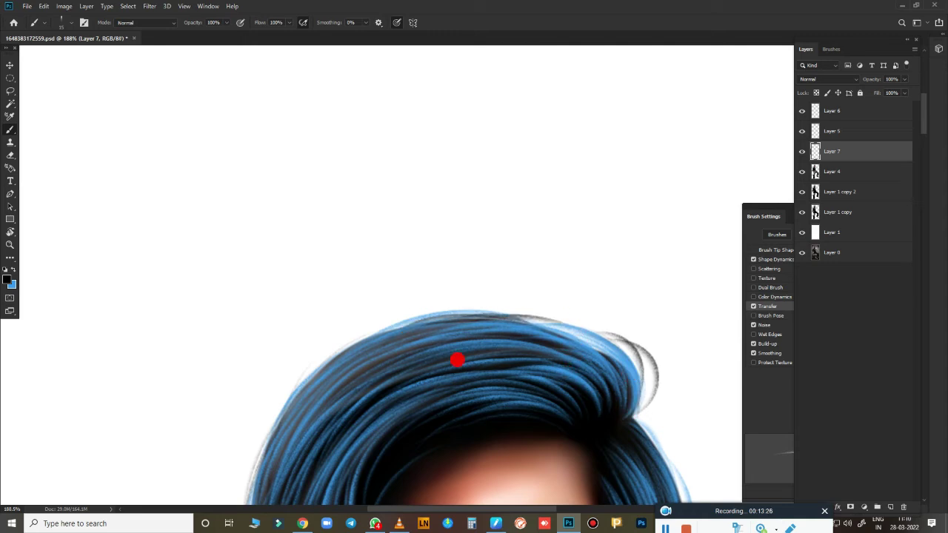
{"action": "mouse_move", "coordinate": [457, 359]}
{"action": "left_mouse_down"}
{"action": "mouse_move", "coordinate": [316, 377]}
{"action": "mouse_move", "coordinate": [375, 323]}
{"action": "left_mouse_up"}
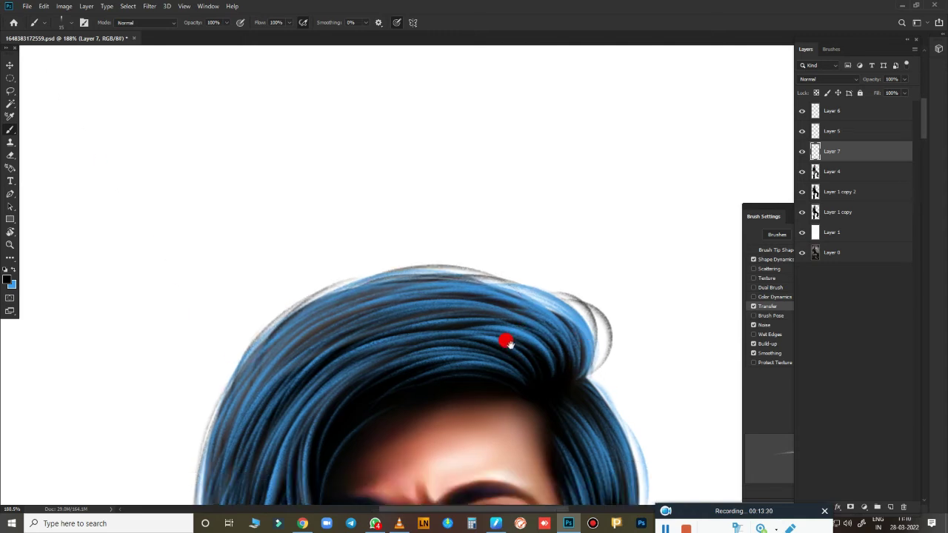
{"action": "scroll", "coordinate": [506, 341], "scroll_direction": "up", "scroll_amount": 3}
{"action": "scroll", "coordinate": [474, 317], "scroll_direction": "up", "scroll_amount": 3}
{"action": "left_click_drag", "start_coordinate": [485, 294], "coordinate": [643, 364]}
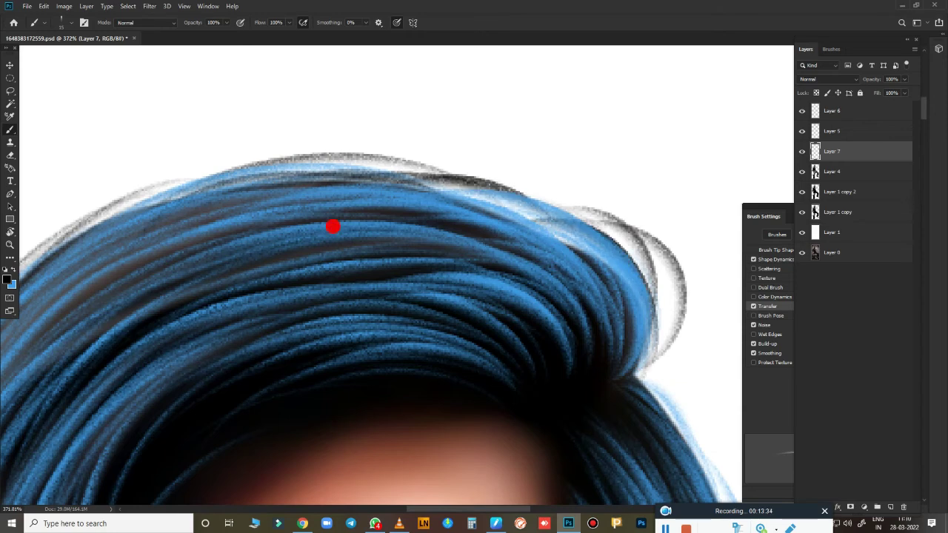
{"action": "left_click_drag", "start_coordinate": [332, 224], "coordinate": [592, 227]}
{"action": "mouse_move", "coordinate": [245, 281]}
{"action": "left_mouse_down"}
{"action": "mouse_move", "coordinate": [284, 294]}
{"action": "mouse_move", "coordinate": [406, 140]}
{"action": "left_mouse_up"}
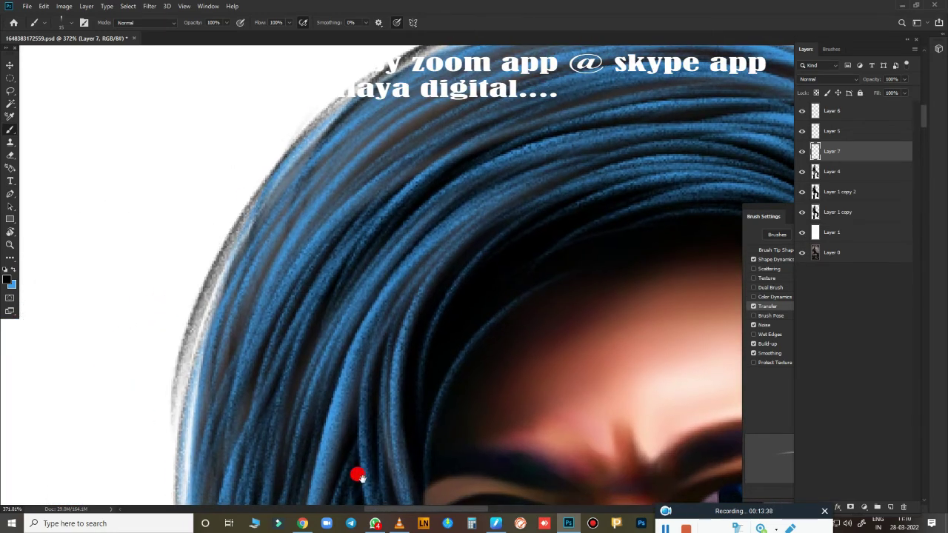
{"action": "mouse_move", "coordinate": [358, 474]}
{"action": "left_mouse_down"}
{"action": "mouse_move", "coordinate": [185, 165]}
{"action": "mouse_move", "coordinate": [370, 520]}
{"action": "left_mouse_up"}
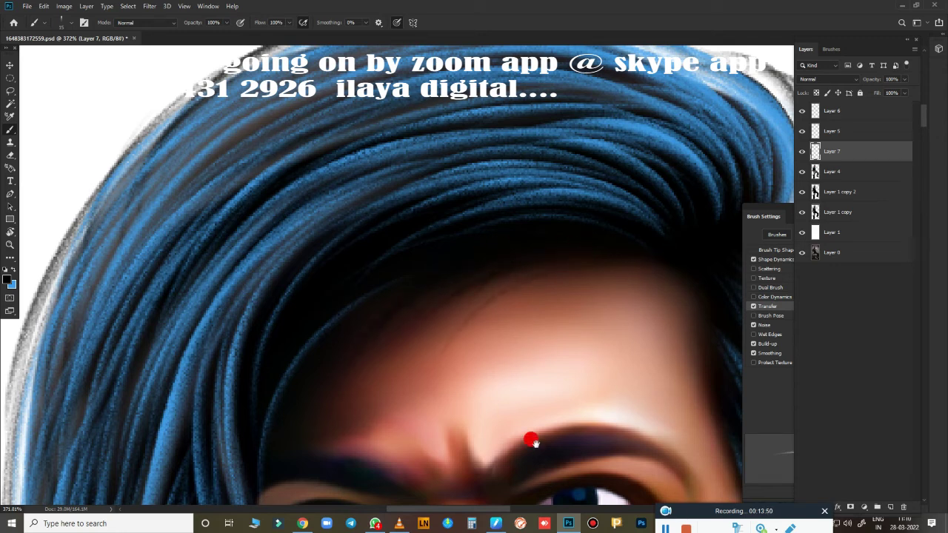
{"action": "scroll", "coordinate": [296, 343], "scroll_direction": "down", "scroll_amount": 3}
{"action": "scroll", "coordinate": [400, 365], "scroll_direction": "down", "scroll_amount": 3}
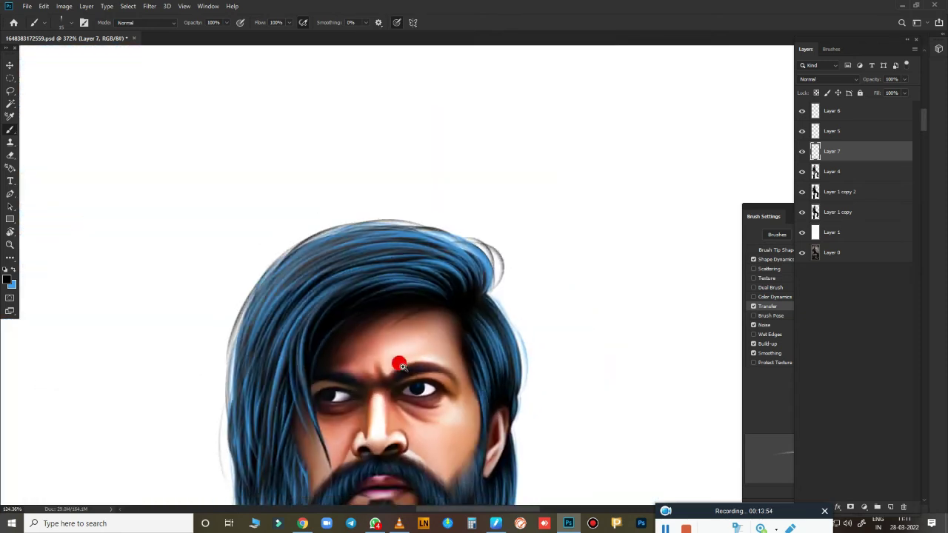
{"action": "scroll", "coordinate": [400, 365], "scroll_direction": "up", "scroll_amount": 3}
{"action": "scroll", "coordinate": [449, 235], "scroll_direction": "up", "scroll_amount": 2}
{"action": "scroll", "coordinate": [402, 313], "scroll_direction": "up", "scroll_amount": 1}
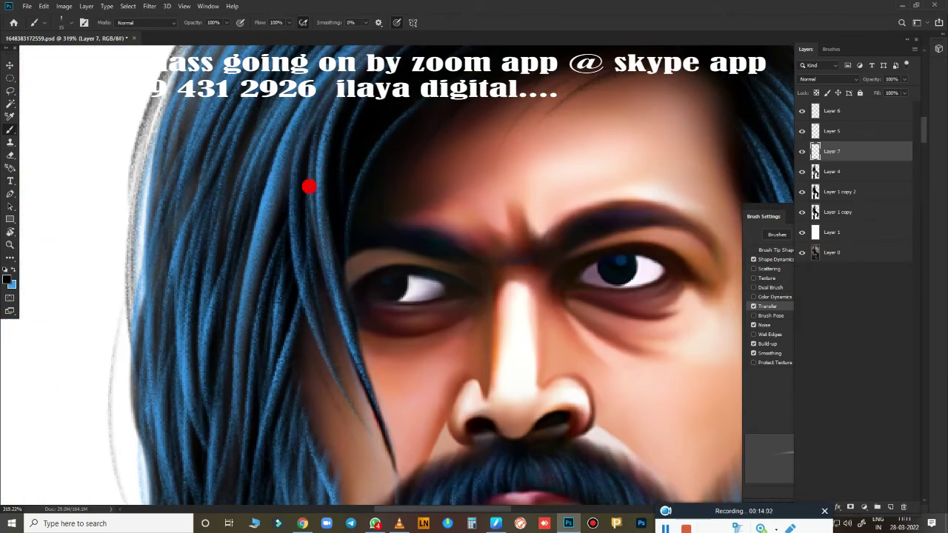
{"action": "left_click_drag", "start_coordinate": [396, 381], "coordinate": [407, 422]}
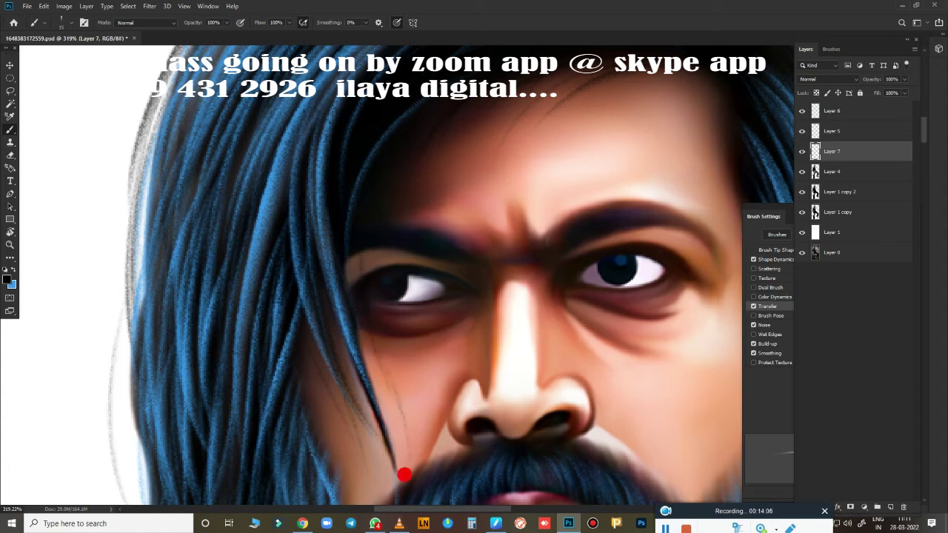
{"action": "scroll", "coordinate": [404, 474], "scroll_direction": "down", "scroll_amount": 3}
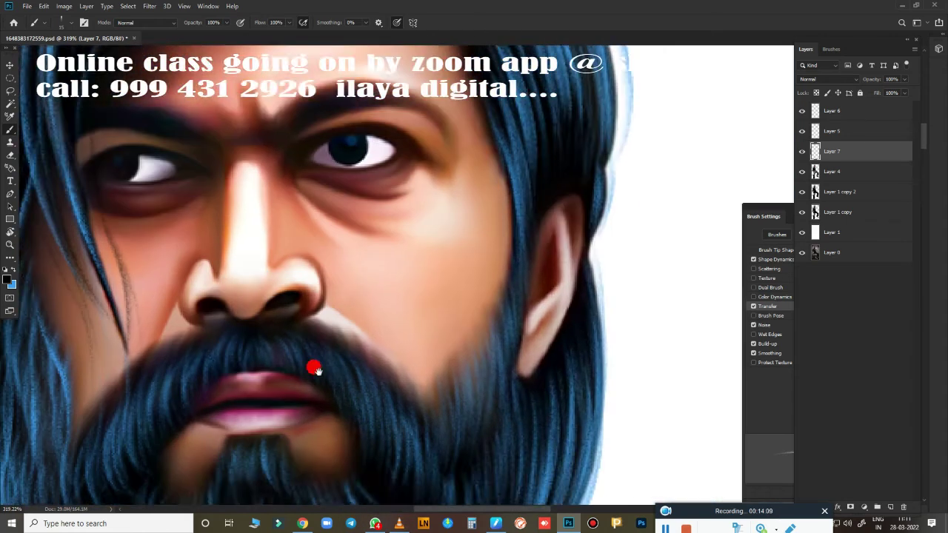
{"action": "left_click_drag", "start_coordinate": [339, 455], "coordinate": [309, 299]}
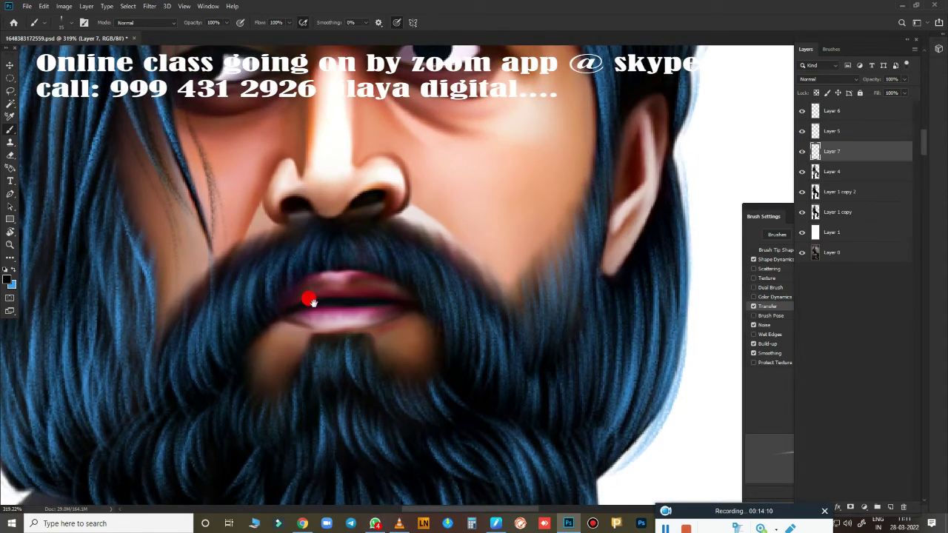
{"action": "scroll", "coordinate": [309, 299], "scroll_direction": "up", "scroll_amount": 5}
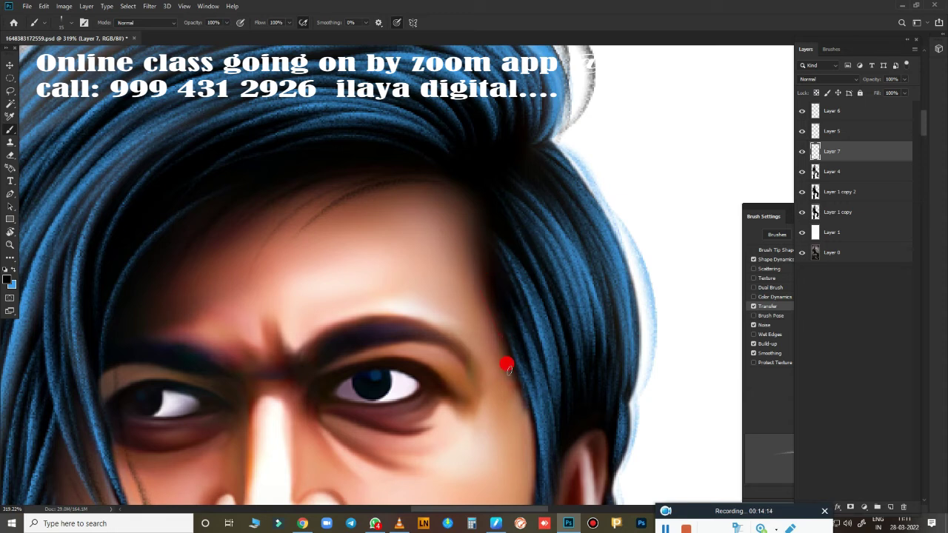
{"action": "mouse_move", "coordinate": [526, 161]}
{"action": "left_mouse_down"}
{"action": "mouse_move", "coordinate": [649, 237]}
{"action": "mouse_move", "coordinate": [567, 126]}
{"action": "mouse_move", "coordinate": [600, 235]}
{"action": "mouse_move", "coordinate": [615, 449]}
{"action": "mouse_move", "coordinate": [578, 451]}
{"action": "left_mouse_up"}
{"action": "scroll", "coordinate": [534, 150], "scroll_direction": "down", "scroll_amount": 3}
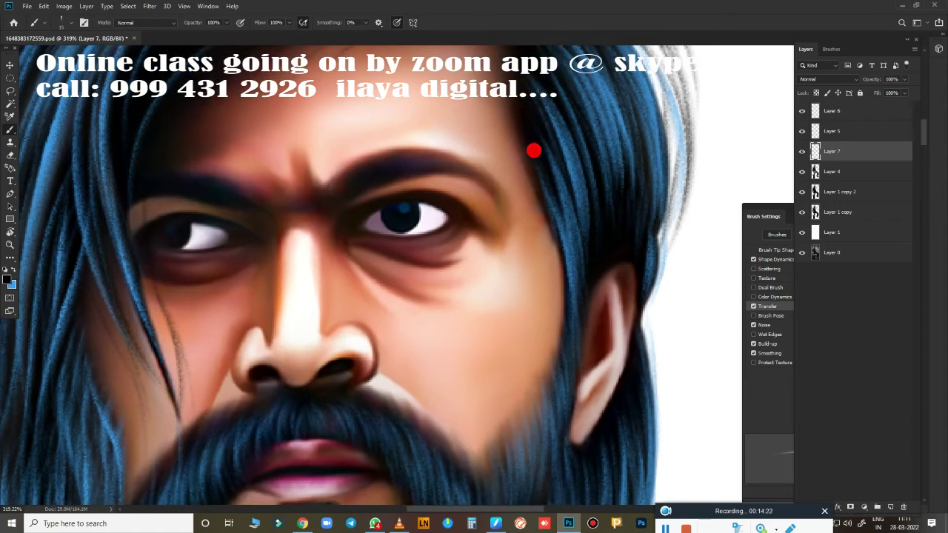
{"action": "scroll", "coordinate": [550, 335], "scroll_direction": "down", "scroll_amount": 3}
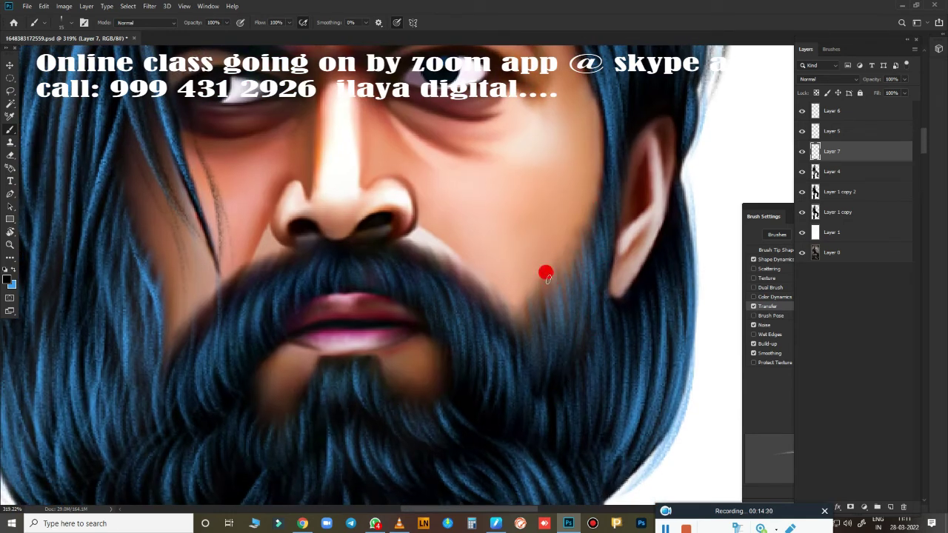
{"action": "left_click_drag", "start_coordinate": [689, 296], "coordinate": [662, 152]}
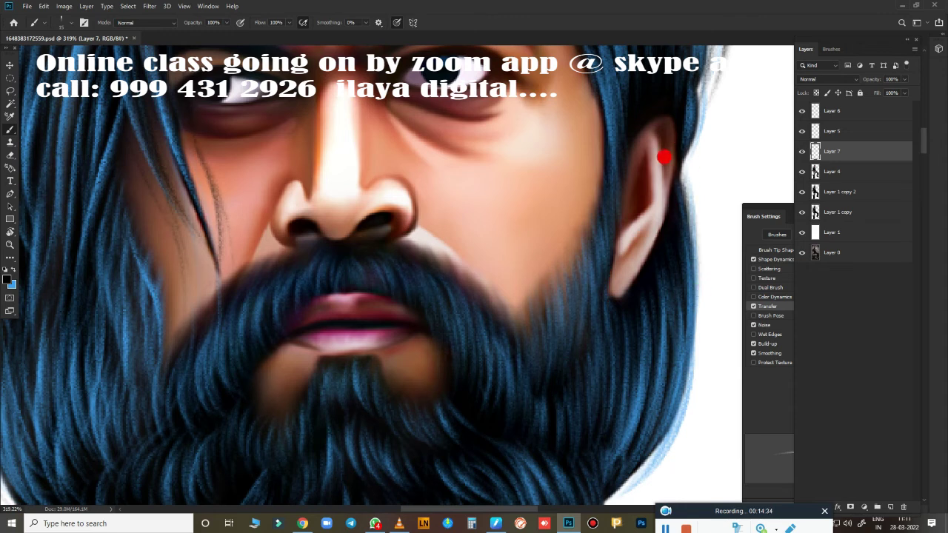
{"action": "scroll", "coordinate": [681, 345], "scroll_direction": "down", "scroll_amount": 1}
{"action": "scroll", "coordinate": [681, 345], "scroll_direction": "down", "scroll_amount": 2}
{"action": "left_click_drag", "start_coordinate": [649, 317], "coordinate": [632, 412]}
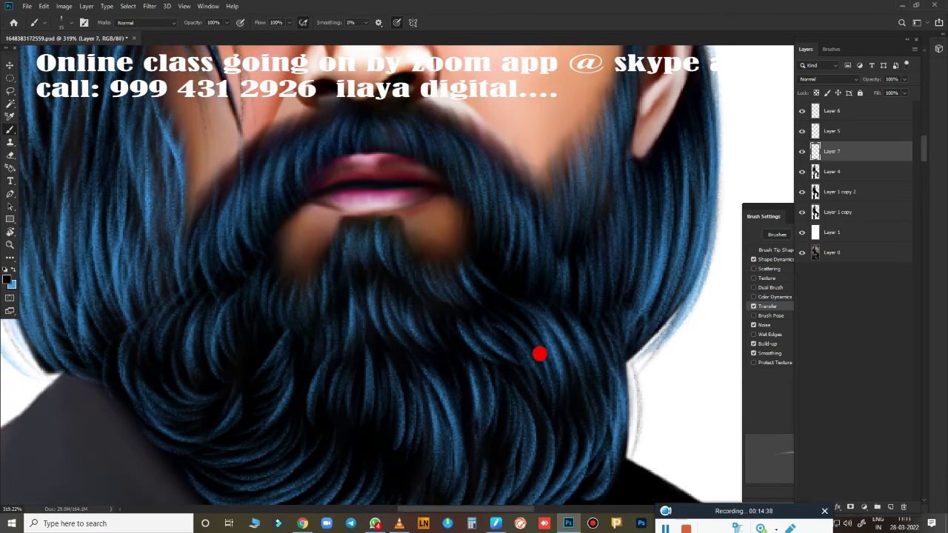
{"action": "scroll", "coordinate": [554, 311], "scroll_direction": "up", "scroll_amount": 3}
{"action": "scroll", "coordinate": [585, 349], "scroll_direction": "up", "scroll_amount": 2, "text": "alt"}
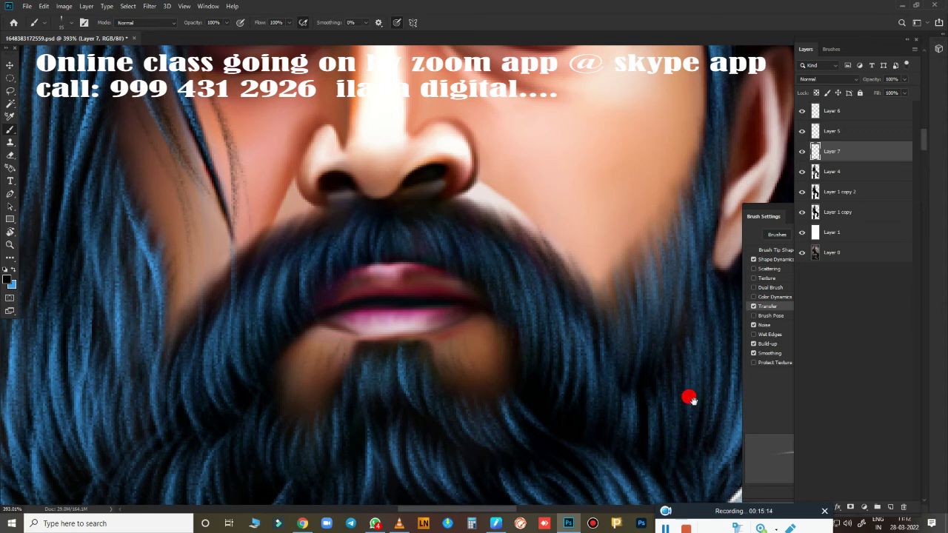
Paint blue and dark-blue strands up the beard's jawline edge.
{"action": "left_click_drag", "start_coordinate": [689, 400], "coordinate": [541, 441]}
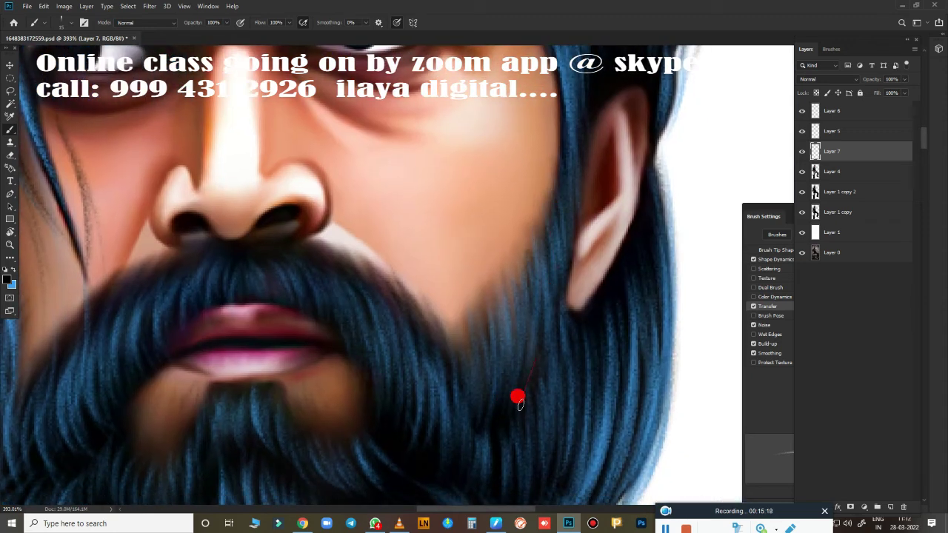
{"action": "left_click_drag", "start_coordinate": [517, 398], "coordinate": [508, 245]}
{"action": "left_click_drag", "start_coordinate": [522, 326], "coordinate": [532, 213]}
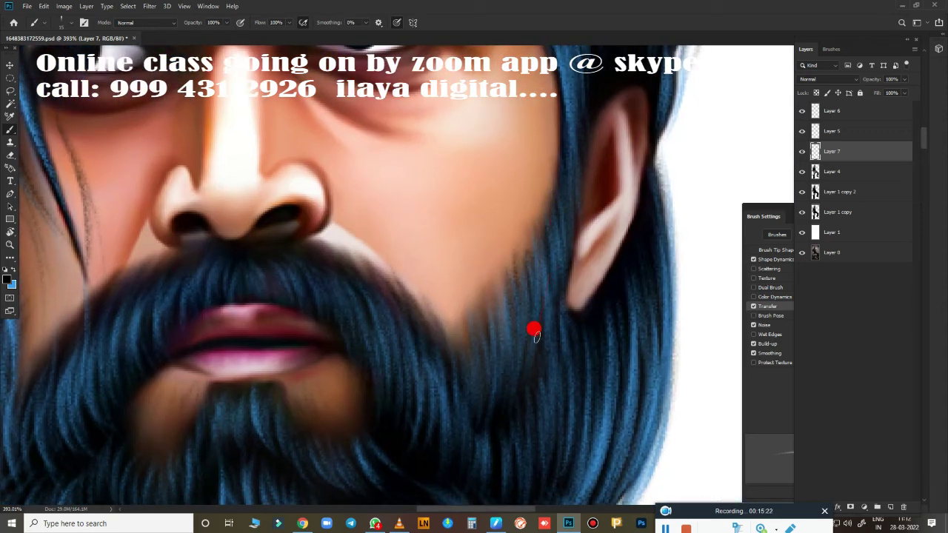
{"action": "left_click_drag", "start_coordinate": [495, 348], "coordinate": [447, 360]}
{"action": "scroll", "coordinate": [566, 415], "scroll_direction": "down", "scroll_amount": 5}
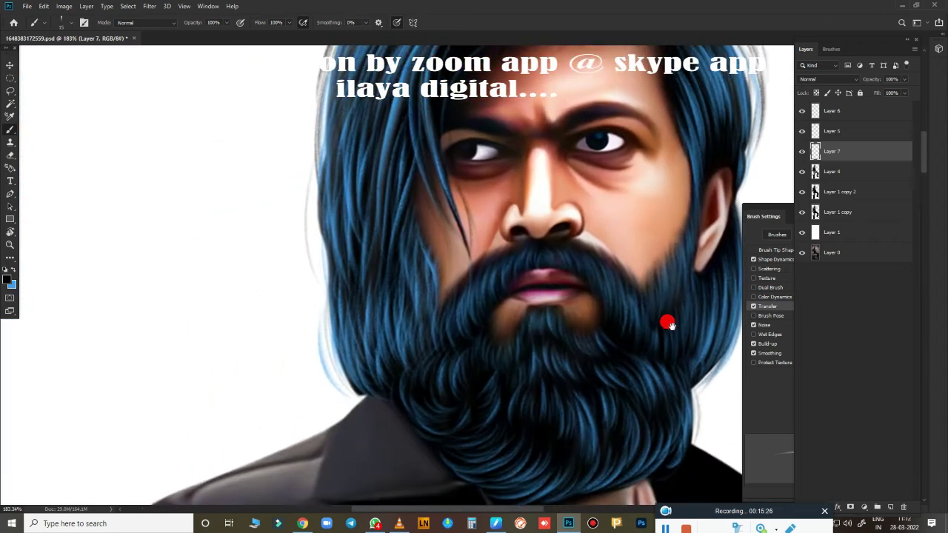
{"action": "scroll", "coordinate": [481, 399], "scroll_direction": "up", "scroll_amount": 3}
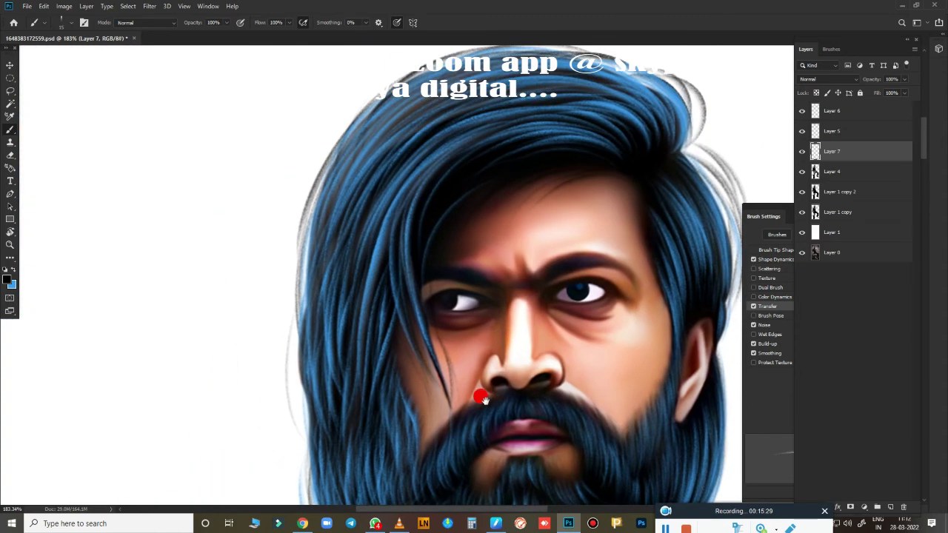
Darken and thicken both eyebrows, softening the inner end of the left one.
{"action": "scroll", "coordinate": [490, 400], "scroll_direction": "right", "scroll_amount": 3}
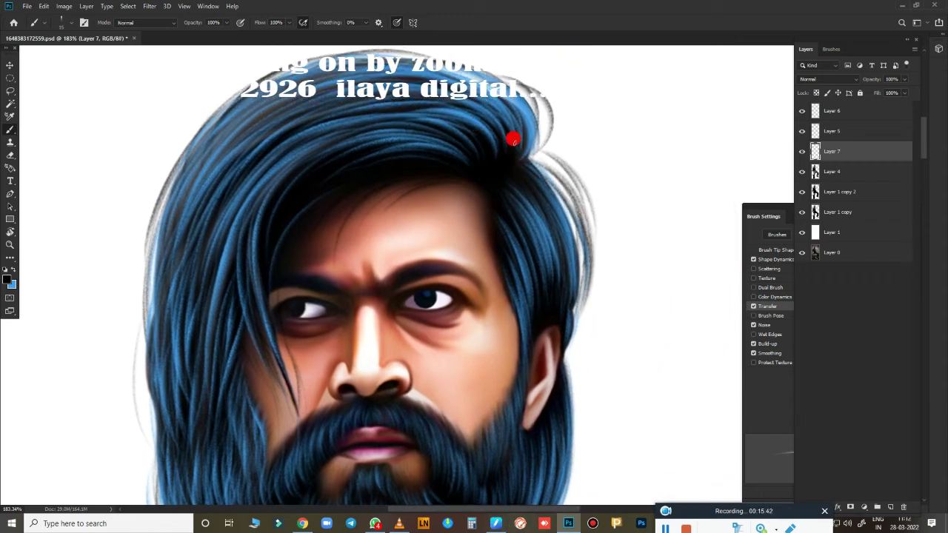
{"action": "scroll", "coordinate": [525, 334], "scroll_direction": "up", "scroll_amount": 1}
{"action": "scroll", "coordinate": [597, 398], "scroll_direction": "down", "scroll_amount": 3}
{"action": "scroll", "coordinate": [518, 296], "scroll_direction": "right", "scroll_amount": 1}
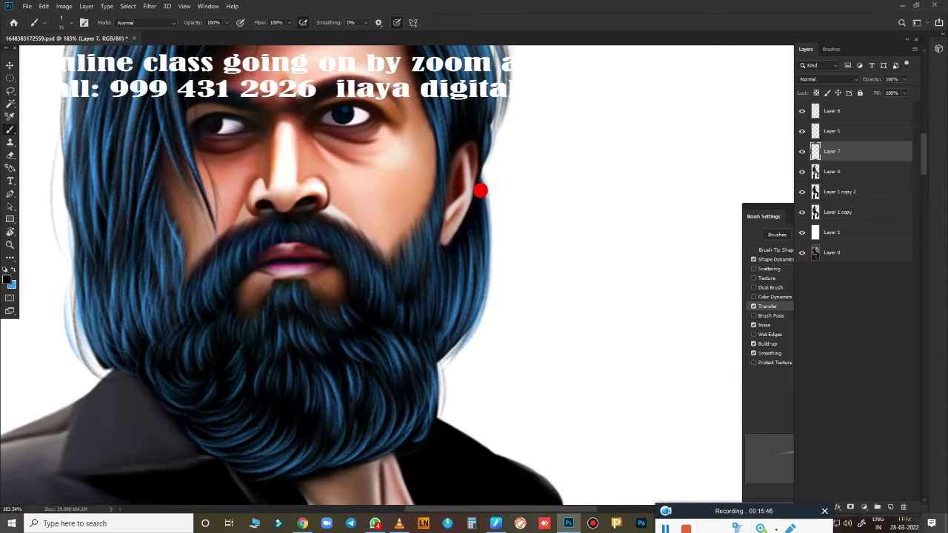
{"action": "scroll", "coordinate": [518, 296], "scroll_direction": "down", "scroll_amount": 2}
{"action": "scroll", "coordinate": [597, 264], "scroll_direction": "left", "scroll_amount": 2}
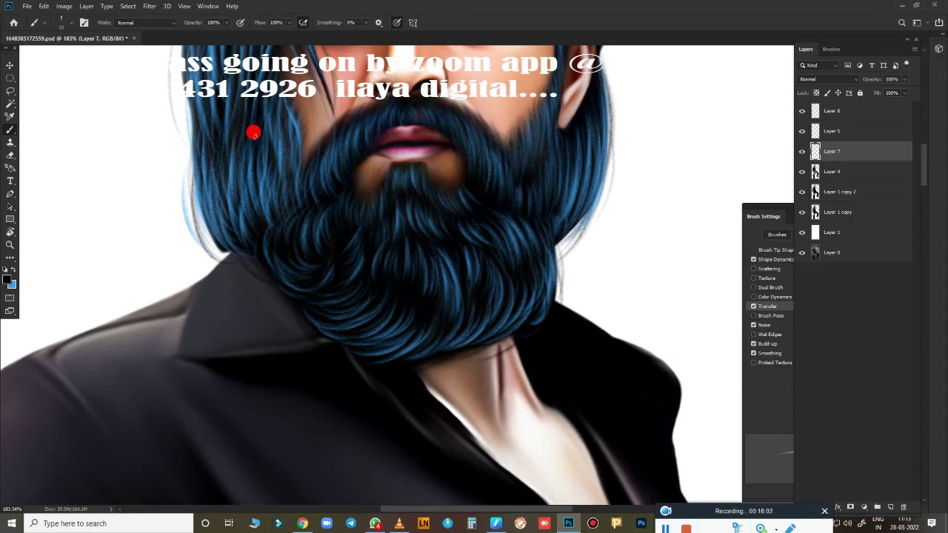
{"action": "scroll", "coordinate": [458, 234], "scroll_direction": "down", "scroll_amount": 2}
{"action": "scroll", "coordinate": [526, 289], "scroll_direction": "up", "scroll_amount": 5}
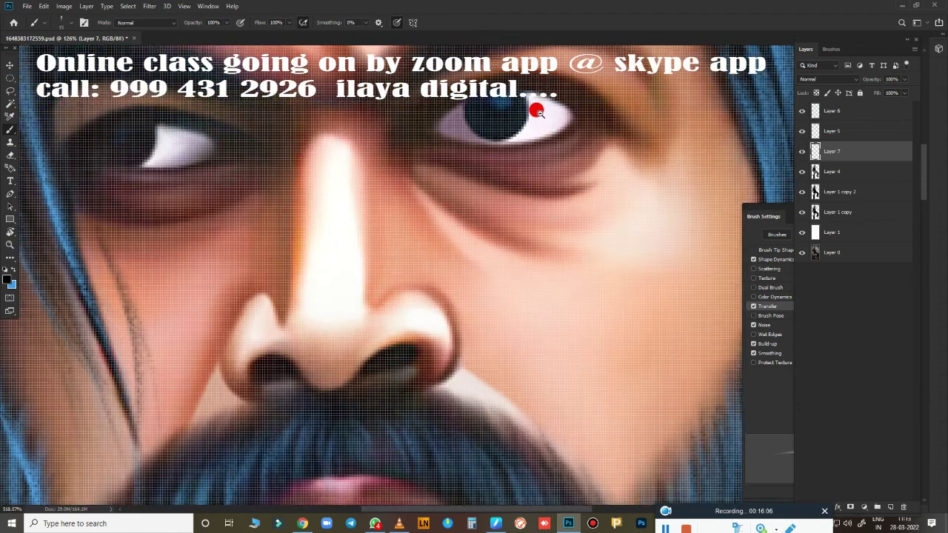
{"action": "left_click_drag", "start_coordinate": [537, 106], "coordinate": [561, 379]}
{"action": "scroll", "coordinate": [560, 379], "scroll_direction": "down", "scroll_amount": 2}
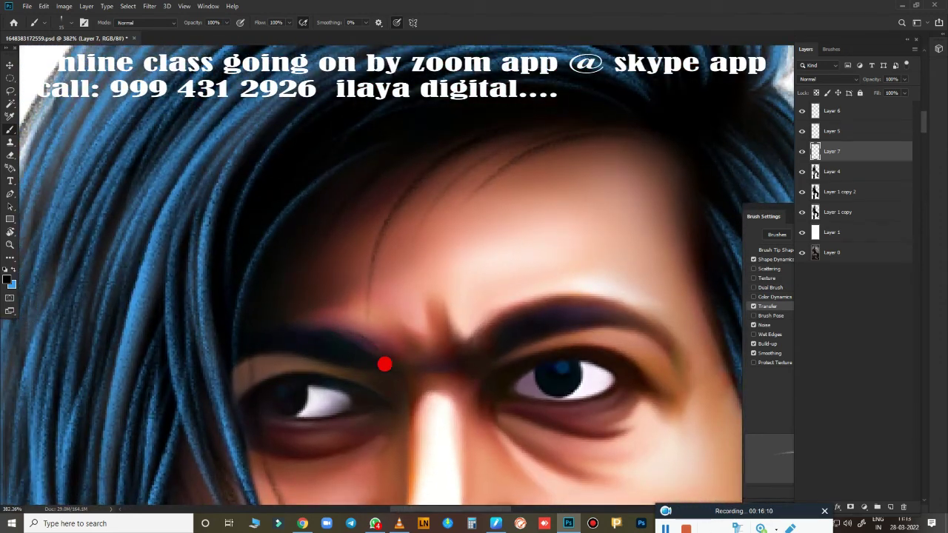
{"action": "left_click_drag", "start_coordinate": [314, 331], "coordinate": [376, 345]}
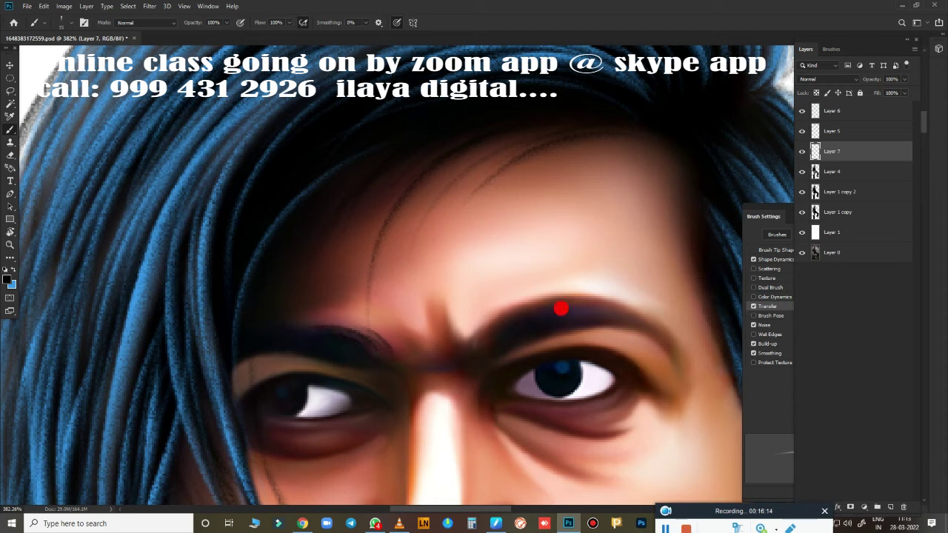
{"action": "mouse_move", "coordinate": [522, 309]}
{"action": "left_mouse_down"}
{"action": "mouse_move", "coordinate": [520, 293]}
{"action": "mouse_move", "coordinate": [473, 318]}
{"action": "mouse_move", "coordinate": [571, 317]}
{"action": "mouse_move", "coordinate": [482, 351]}
{"action": "mouse_move", "coordinate": [523, 319]}
{"action": "mouse_move", "coordinate": [622, 307]}
{"action": "mouse_move", "coordinate": [661, 342]}
{"action": "left_mouse_up"}
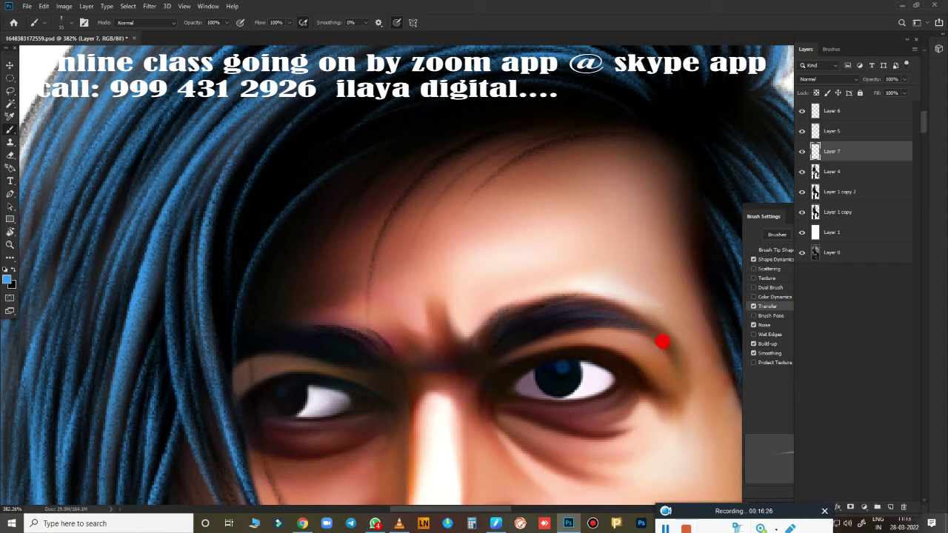
{"action": "mouse_move", "coordinate": [379, 353]}
{"action": "left_mouse_down"}
{"action": "mouse_move", "coordinate": [394, 361]}
{"action": "mouse_move", "coordinate": [347, 357]}
{"action": "left_mouse_up"}
{"action": "scroll", "coordinate": [536, 407], "scroll_direction": "down", "scroll_amount": 5}
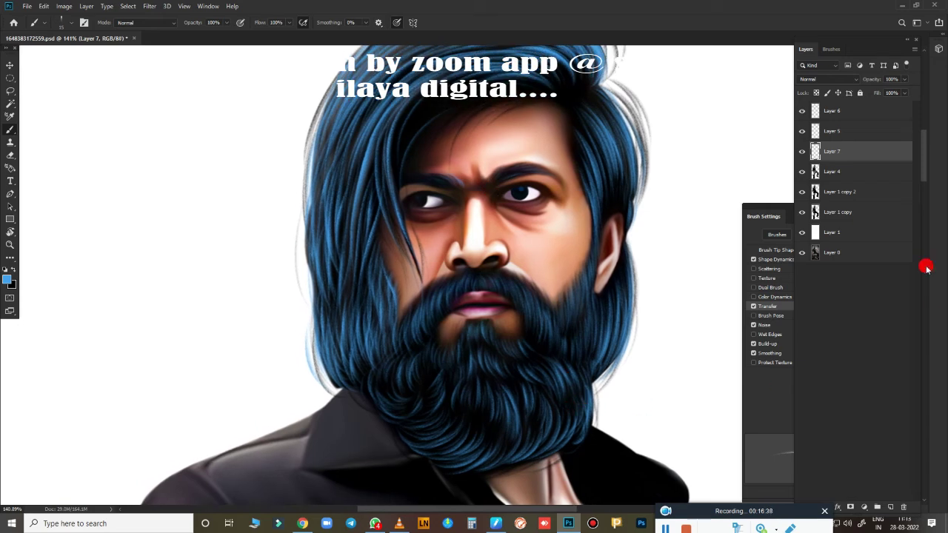
Add a new layer above Layer 6 and set the foreground colour to light orange.
{"action": "left_click", "coordinate": [835, 121]}
{"action": "left_click", "coordinate": [890, 507]}
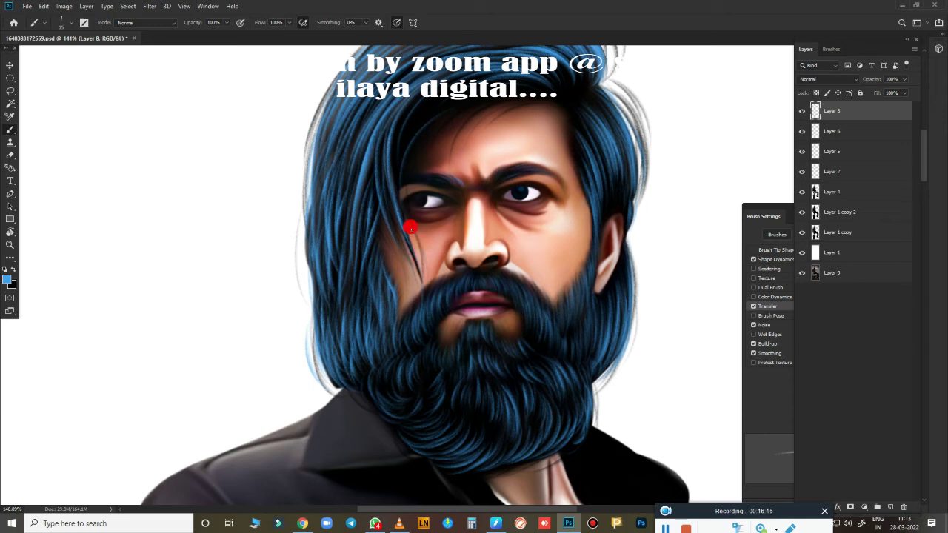
{"action": "scroll", "coordinate": [553, 313], "scroll_direction": "up", "scroll_amount": 3}
{"action": "left_click", "coordinate": [7, 279]}
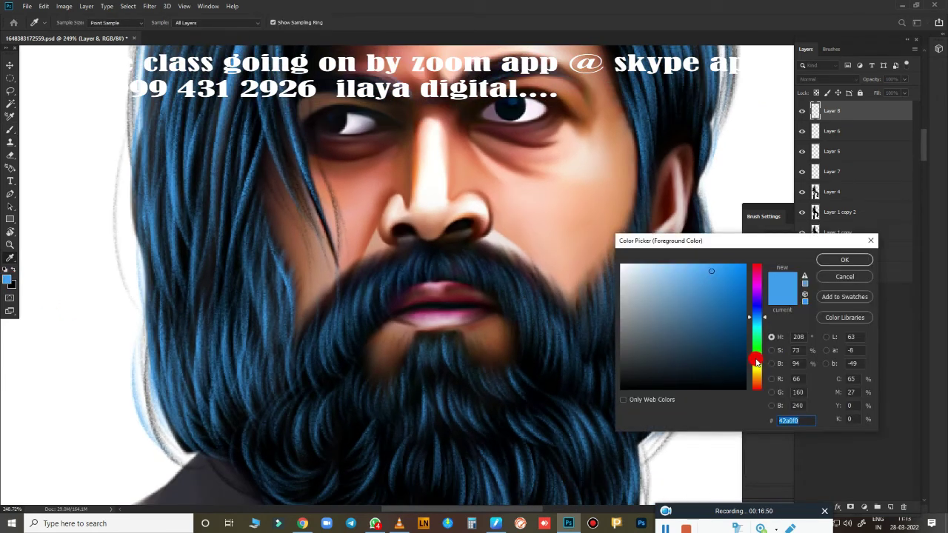
{"action": "left_click_drag", "start_coordinate": [756, 360], "coordinate": [756, 383]}
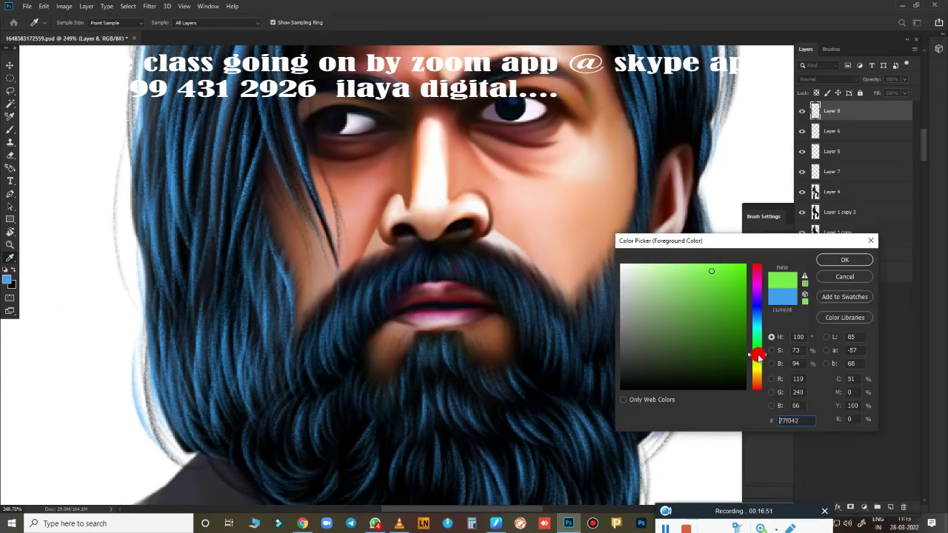
{"action": "left_click", "coordinate": [696, 265]}
{"action": "left_click", "coordinate": [843, 260]}
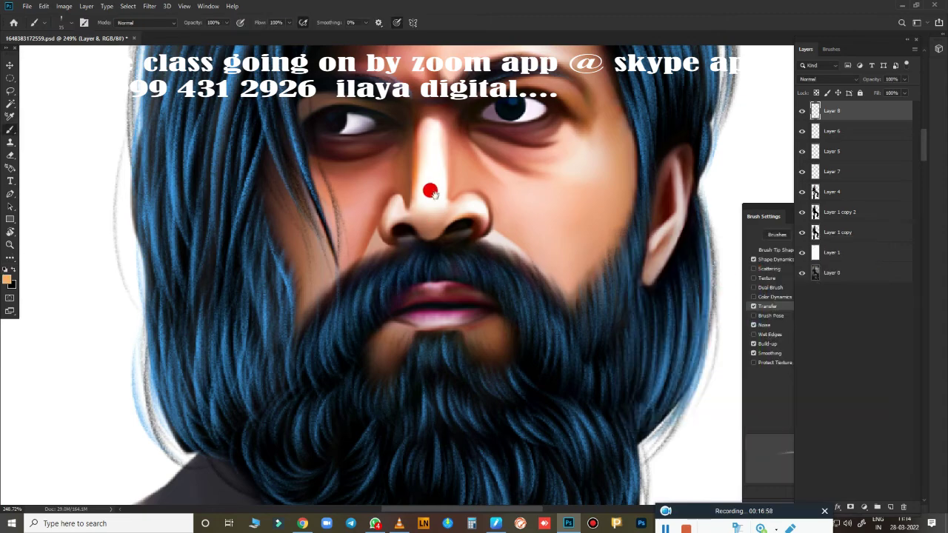
Paint a golden ring into the right iris at close zoom.
{"action": "scroll", "coordinate": [431, 192], "scroll_direction": "up", "scroll_amount": 3}
{"action": "left_click_drag", "start_coordinate": [588, 207], "coordinate": [588, 377]}
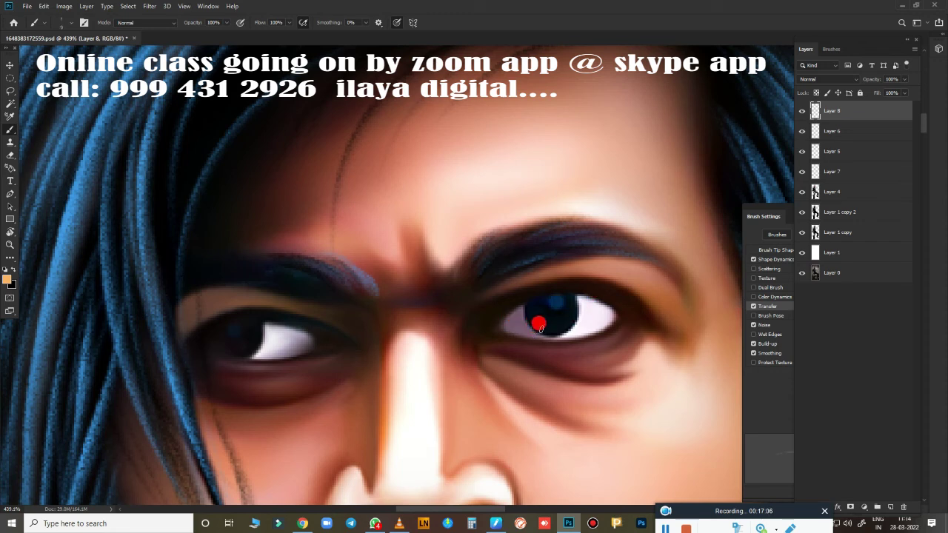
{"action": "left_click_drag", "start_coordinate": [528, 317], "coordinate": [568, 285]}
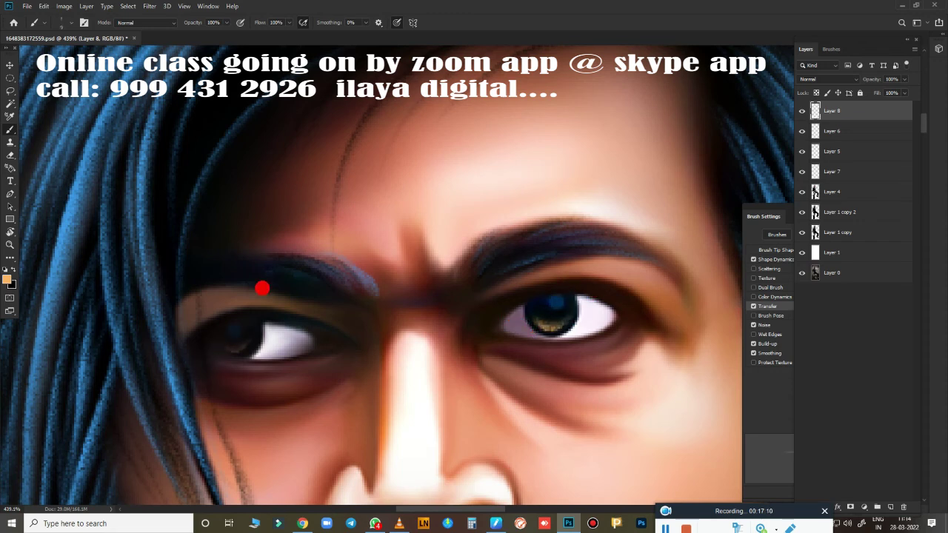
{"action": "key", "text": "ctrl+0"}
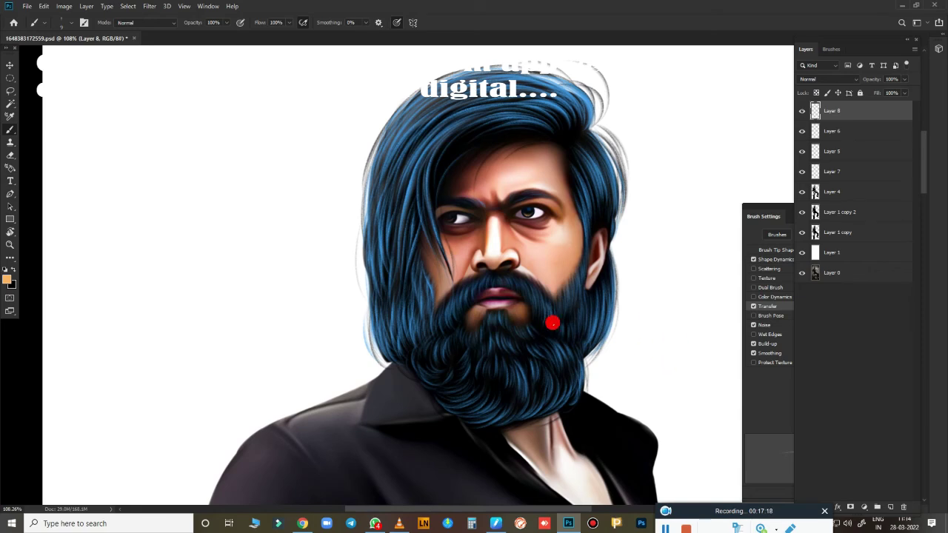
Switch to a different brush preset with softer hardness and lower opacity and flow.
{"action": "right_click", "coordinate": [468, 299]}
{"action": "left_click", "coordinate": [600, 422]}
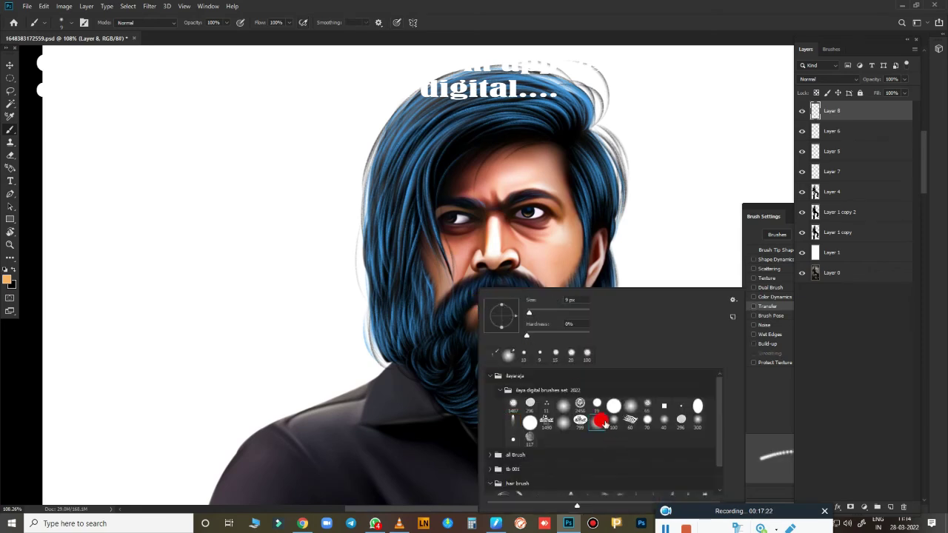
{"action": "left_click", "coordinate": [701, 19]}
{"action": "left_click", "coordinate": [766, 305]}
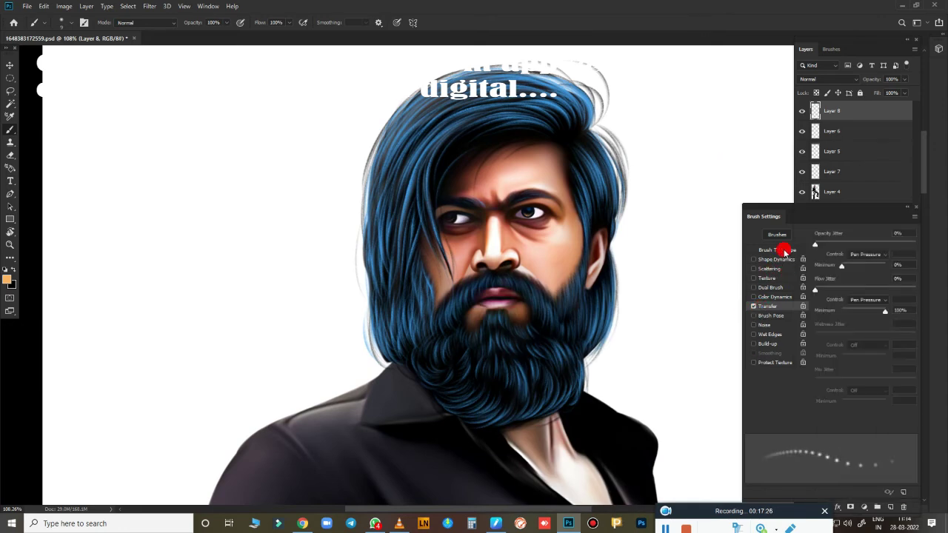
{"action": "left_click", "coordinate": [778, 249]}
{"action": "left_click_drag", "start_coordinate": [881, 390], "coordinate": [871, 383]}
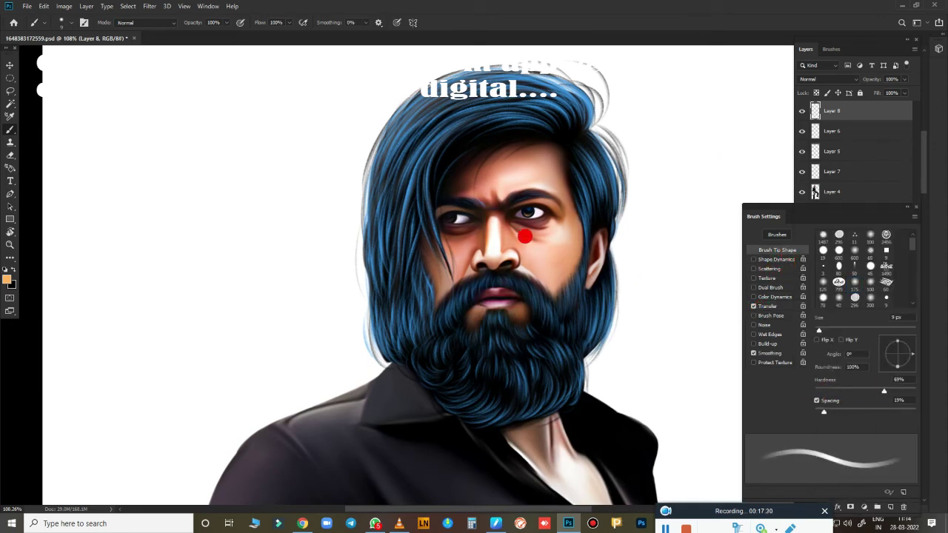
{"action": "left_click", "coordinate": [219, 24]}
{"action": "left_click", "coordinate": [289, 23]}
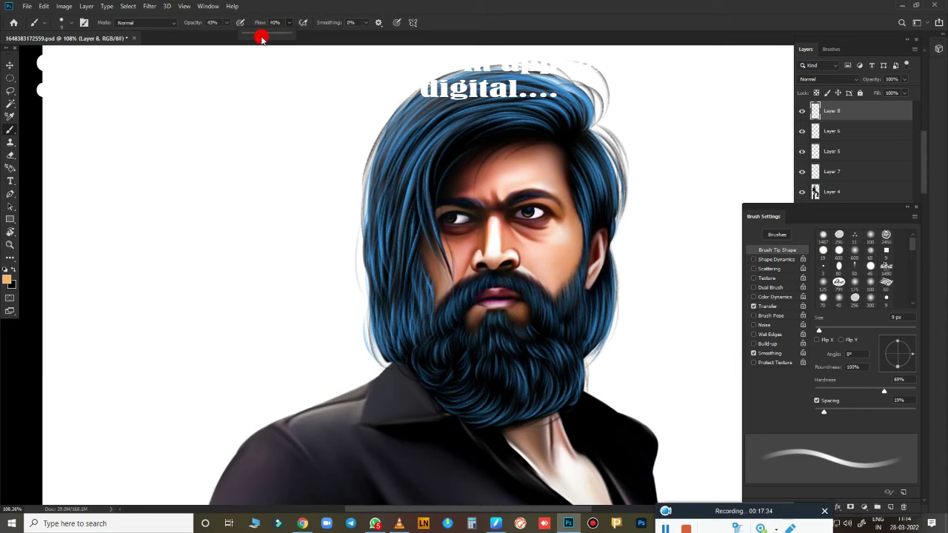
Set the foreground paint colour to near-white.
{"action": "left_click", "coordinate": [6, 278]}
{"action": "left_click", "coordinate": [622, 256]}
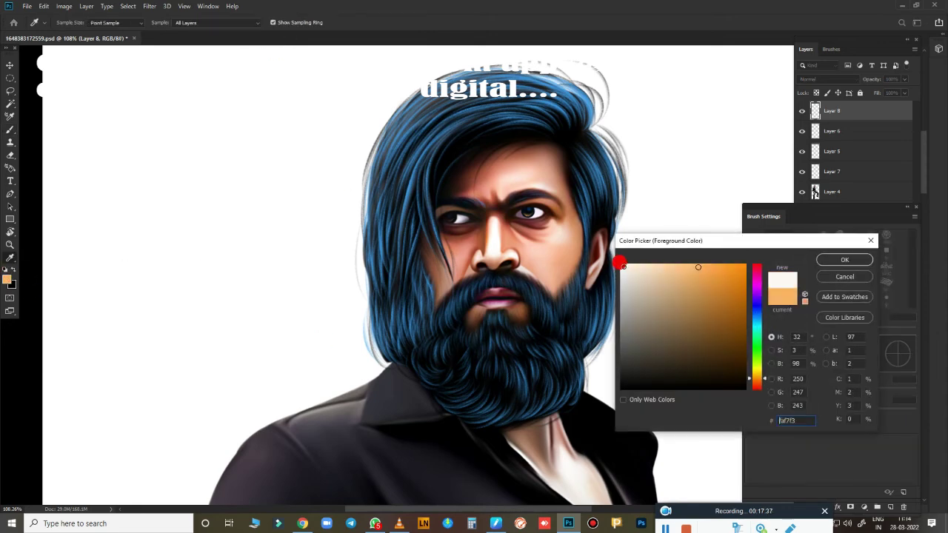
{"action": "left_click", "coordinate": [852, 256]}
{"action": "scroll", "coordinate": [574, 291], "scroll_direction": "up", "scroll_amount": 3}
{"action": "scroll", "coordinate": [574, 291], "scroll_direction": "up", "scroll_amount": 3}
{"action": "scroll", "coordinate": [525, 389], "scroll_direction": "up", "scroll_amount": 1}
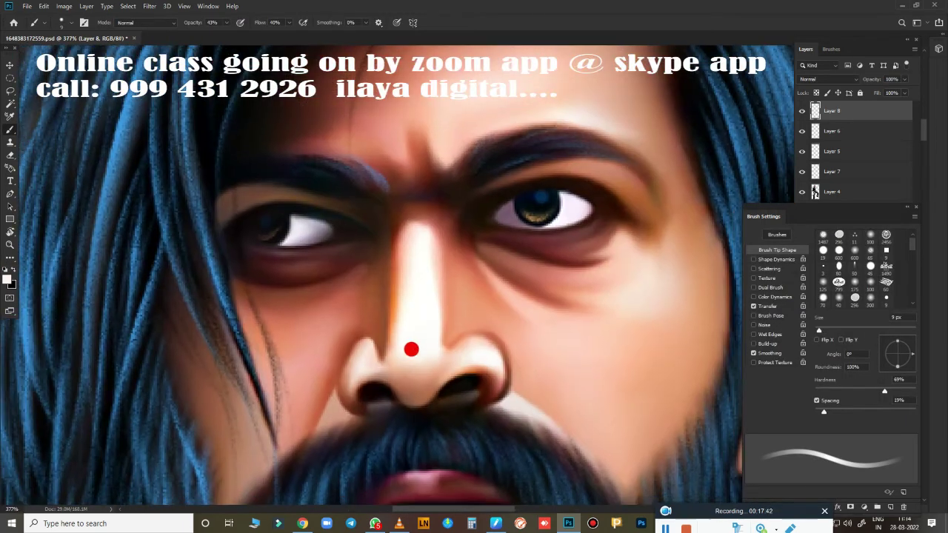
Paint a soft near-white highlight across the forehead with a roughly 9 px brush.
{"action": "key", "text": "bracketright"}
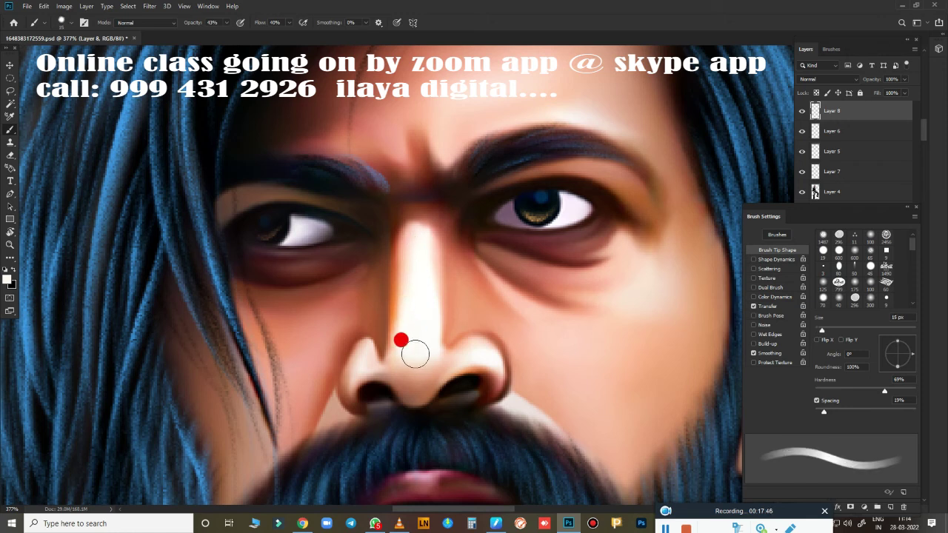
{"action": "key", "text": "bracketleft"}
{"action": "key", "text": "bracketleft"}
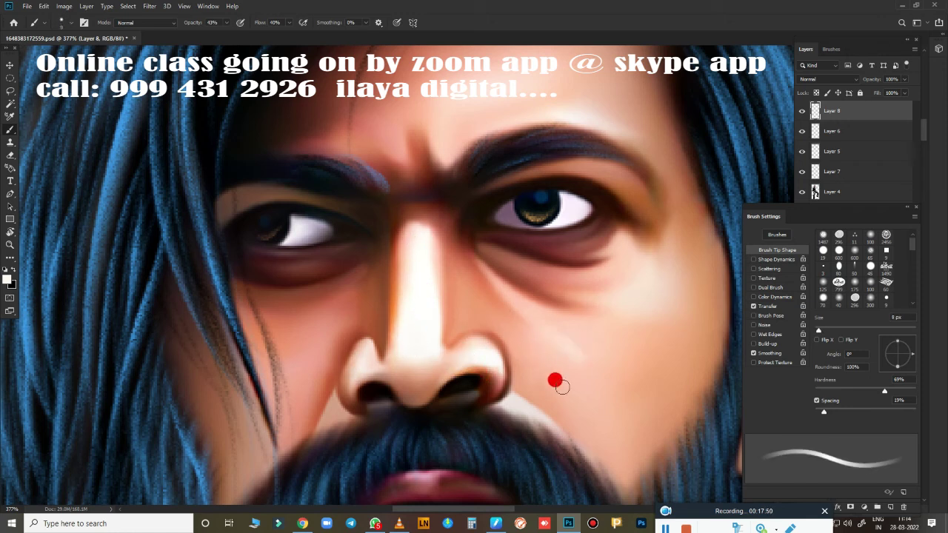
{"action": "key", "text": "bracketright"}
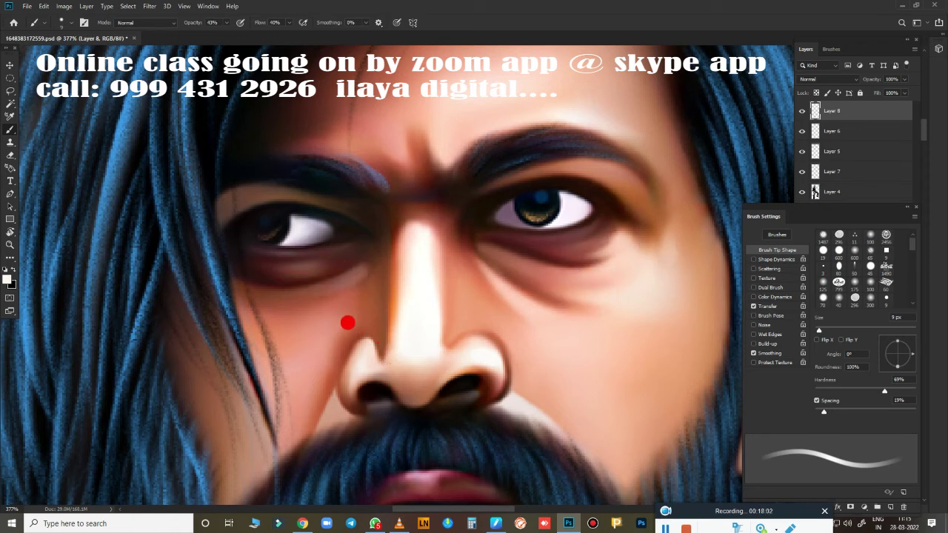
{"action": "key", "text": "bracketright"}
{"action": "key", "text": "bracketright"}
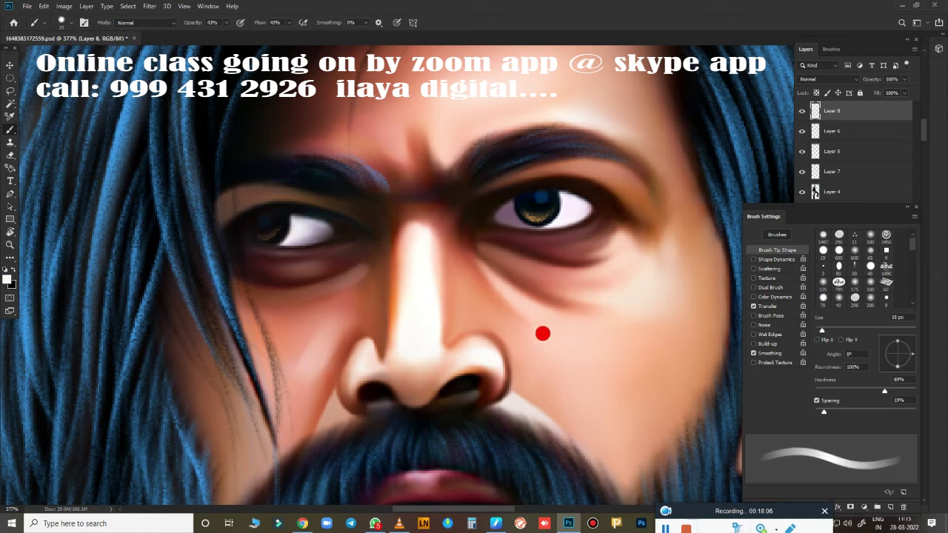
{"action": "key", "text": "bracketleft"}
{"action": "key", "text": "bracketleft"}
{"action": "key", "text": "bracketleft"}
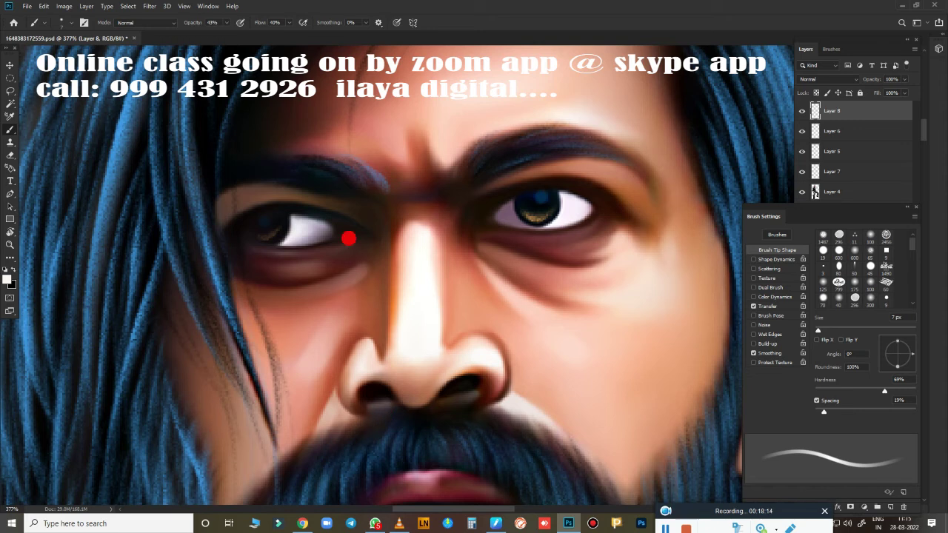
{"action": "mouse_move", "coordinate": [479, 249]}
{"action": "left_mouse_down"}
{"action": "mouse_move", "coordinate": [398, 341]}
{"action": "mouse_move", "coordinate": [419, 401]}
{"action": "left_mouse_up"}
{"action": "key", "text": "bracketright"}
{"action": "key", "text": "bracketright"}
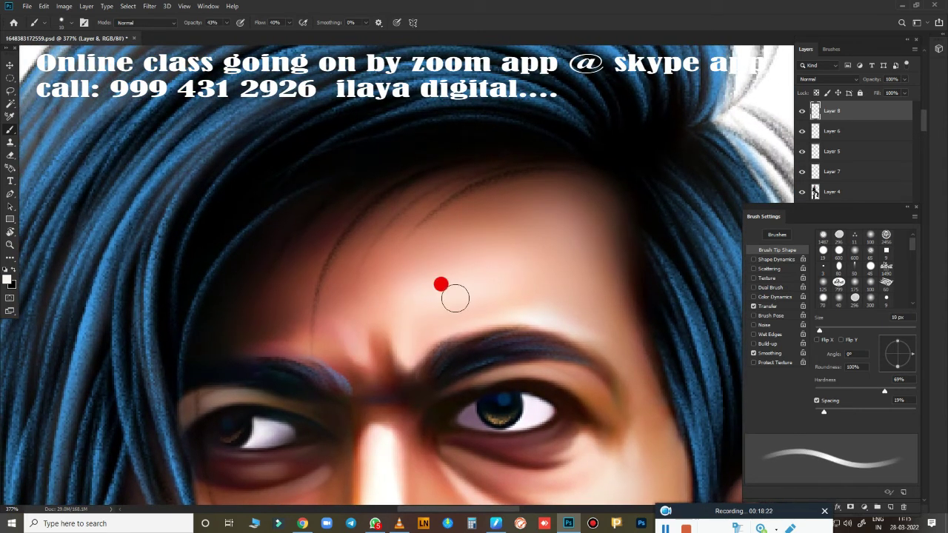
{"action": "key", "text": "bracketright"}
{"action": "left_click_drag", "start_coordinate": [468, 197], "coordinate": [566, 215]}
{"action": "key", "text": "bracketright"}
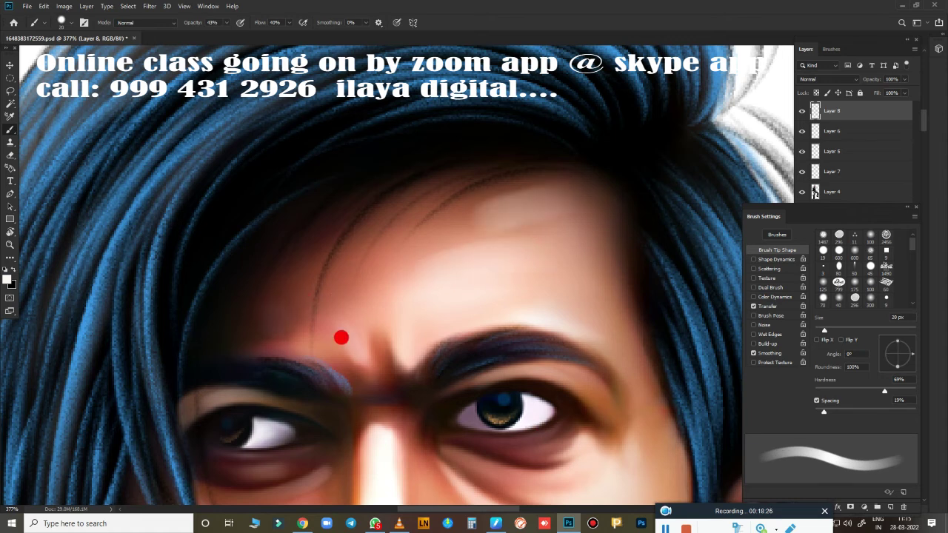
Refine detail near the ear and along the lower lip with a smaller brush.
{"action": "left_click_drag", "start_coordinate": [671, 468], "coordinate": [653, 227]}
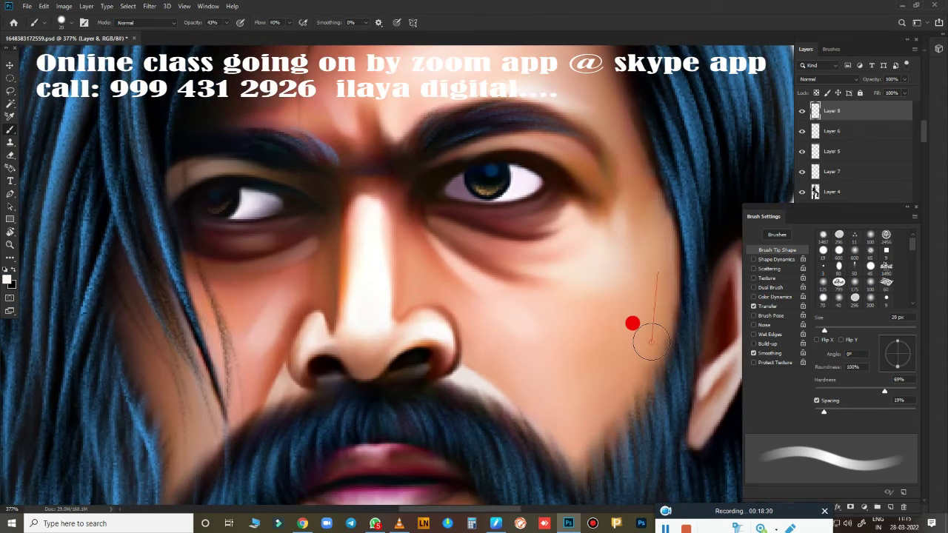
{"action": "scroll", "coordinate": [599, 454], "scroll_direction": "down", "scroll_amount": 3}
{"action": "scroll", "coordinate": [484, 413], "scroll_direction": "up", "scroll_amount": 3}
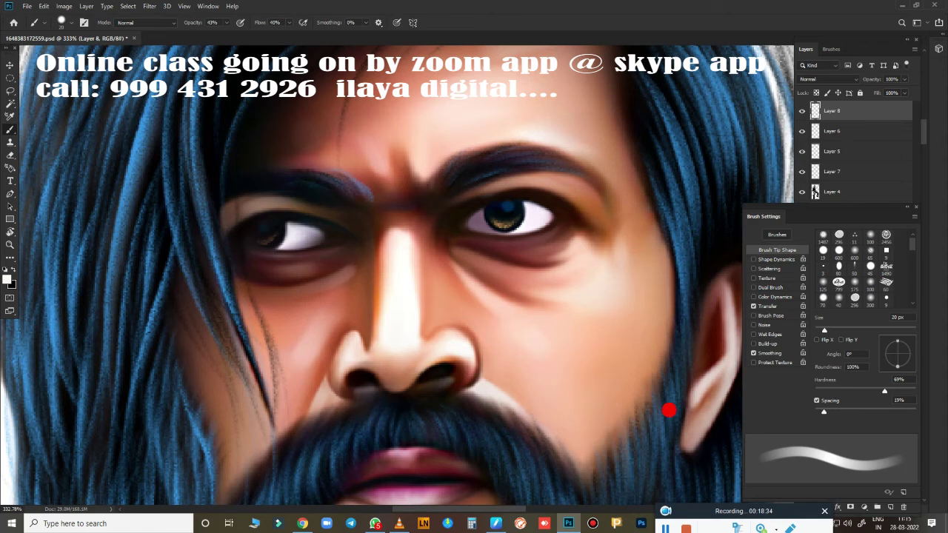
{"action": "scroll", "coordinate": [499, 389], "scroll_direction": "down", "scroll_amount": 1}
{"action": "key", "text": "bracketleft"}
{"action": "key", "text": "bracketleft"}
{"action": "key", "text": "bracketleft"}
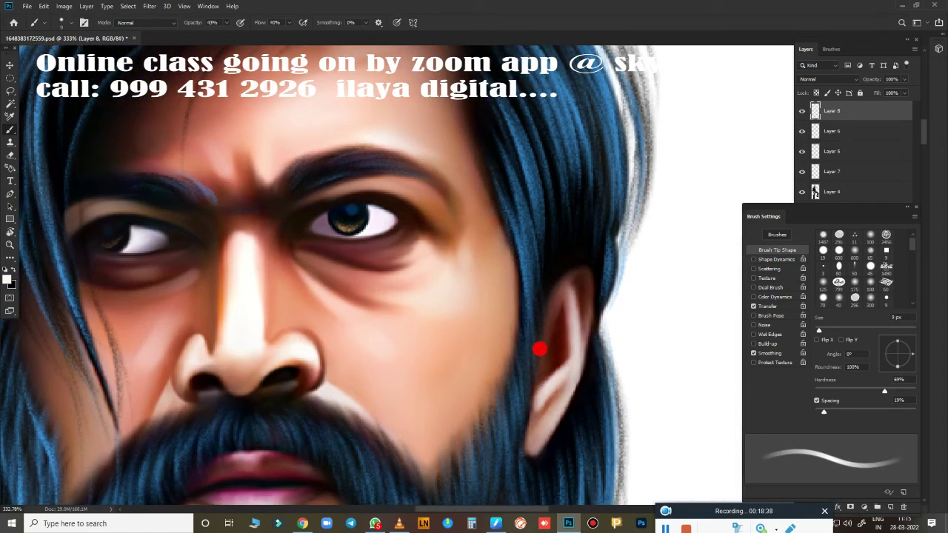
{"action": "scroll", "coordinate": [406, 415], "scroll_direction": "up", "scroll_amount": 2}
{"action": "scroll", "coordinate": [570, 296], "scroll_direction": "up", "scroll_amount": 1}
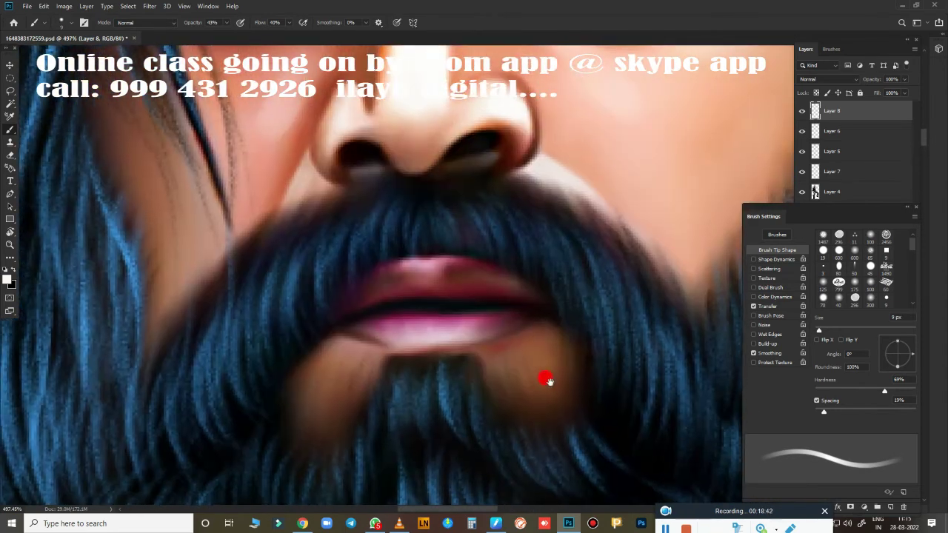
{"action": "key", "text": "bracketleft"}
{"action": "key", "text": "bracketleft"}
{"action": "key", "text": "bracketleft"}
{"action": "key", "text": "bracketleft"}
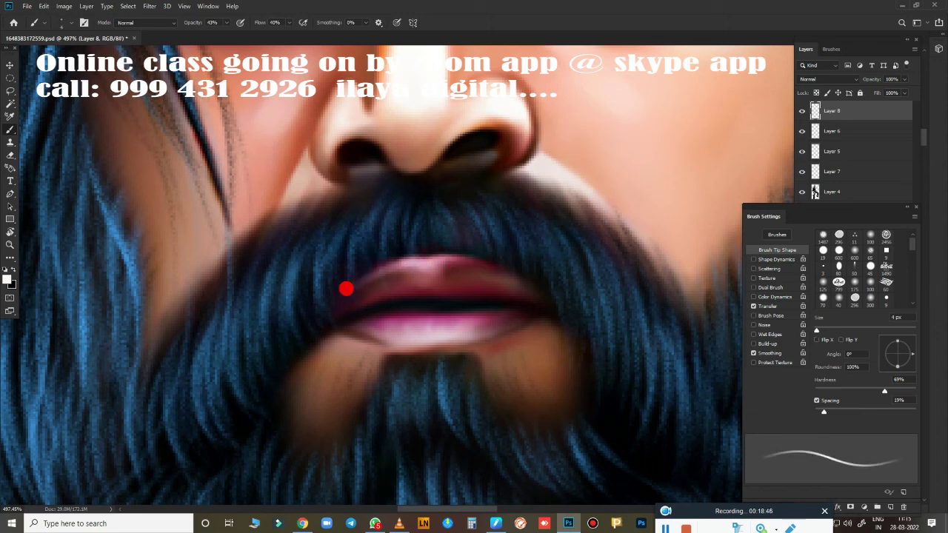
{"action": "key", "text": "bracketright"}
{"action": "key", "text": "bracketright"}
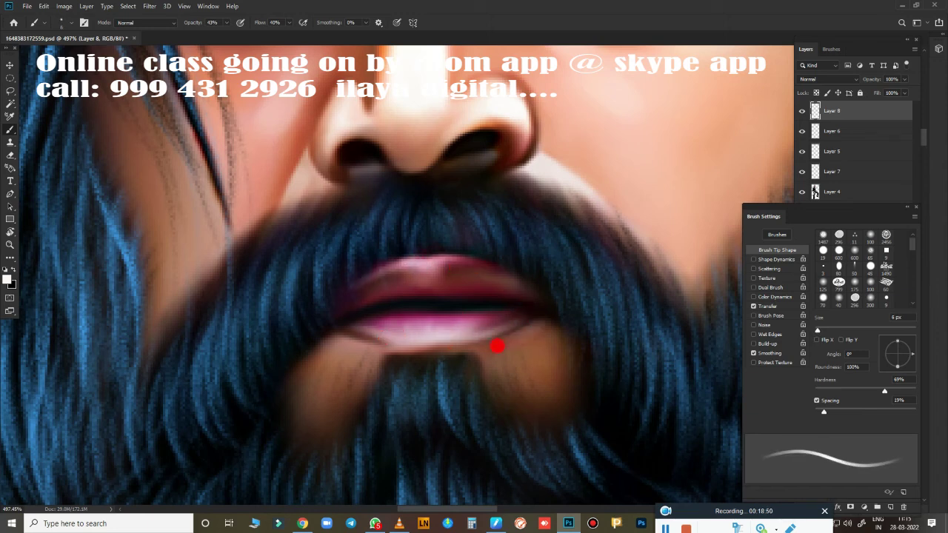
{"action": "key", "text": "bracketright"}
{"action": "key", "text": "bracketright"}
{"action": "key", "text": "bracketright"}
{"action": "key", "text": "bracketleft"}
{"action": "key", "text": "bracketleft"}
{"action": "key", "text": "bracketleft"}
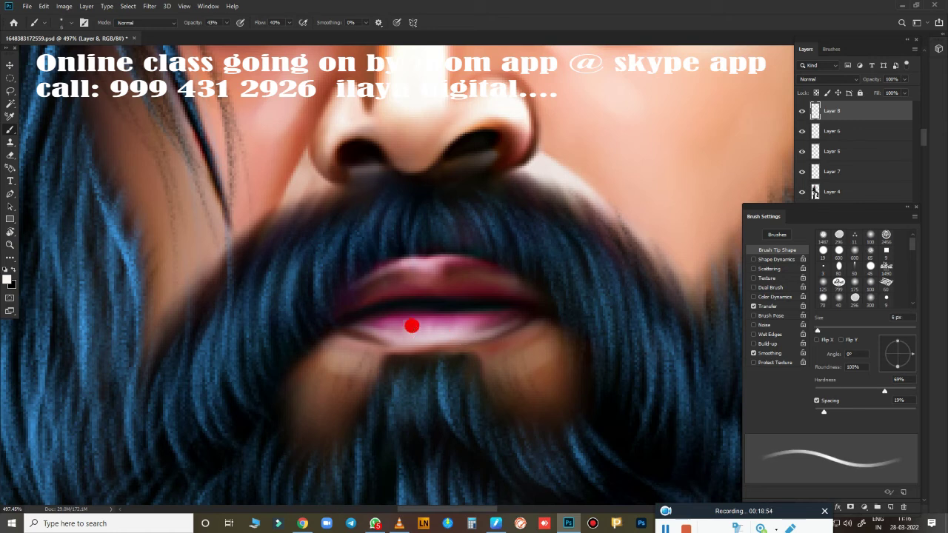
{"action": "key", "text": "bracketleft"}
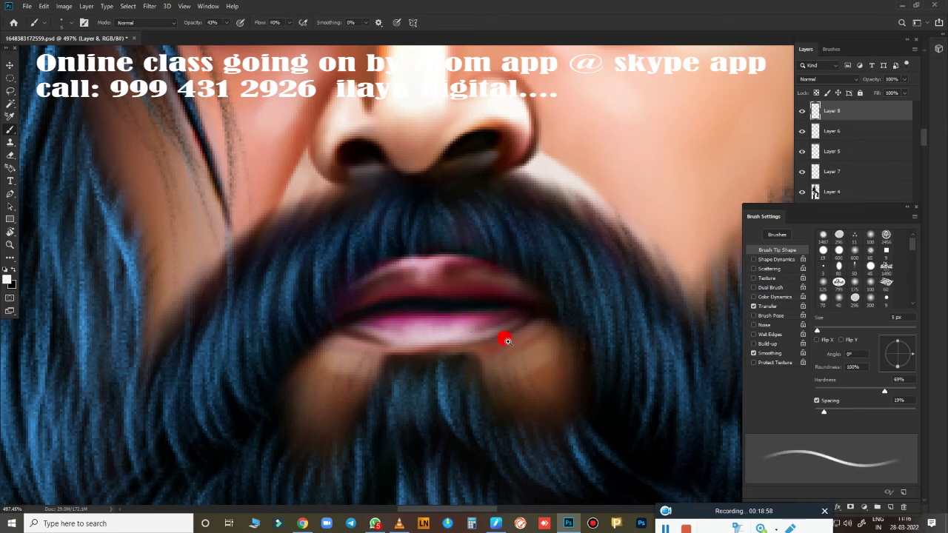
{"action": "scroll", "coordinate": [507, 340], "scroll_direction": "down", "scroll_amount": 5}
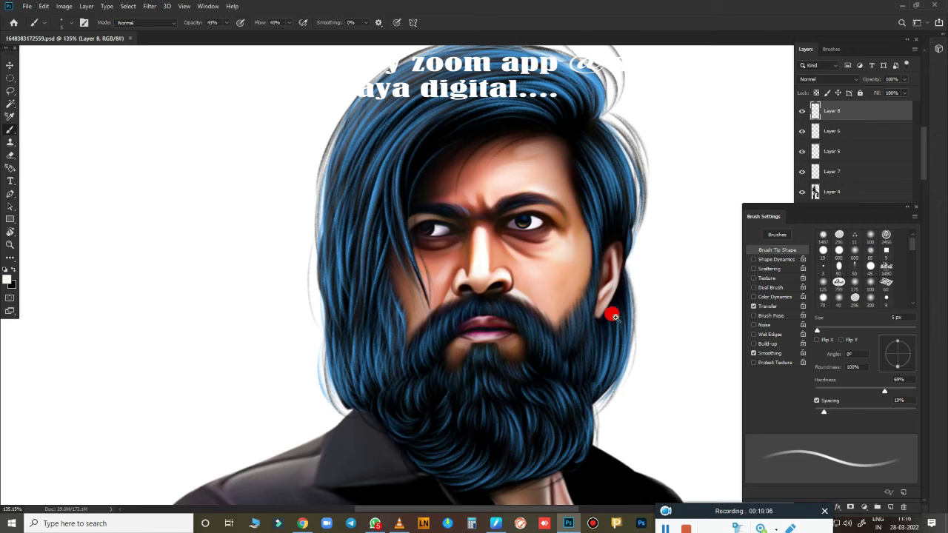
Move Layer 8 below Layer 7 and delete Layer 5.
{"action": "scroll", "coordinate": [615, 316], "scroll_direction": "down", "scroll_amount": 4}
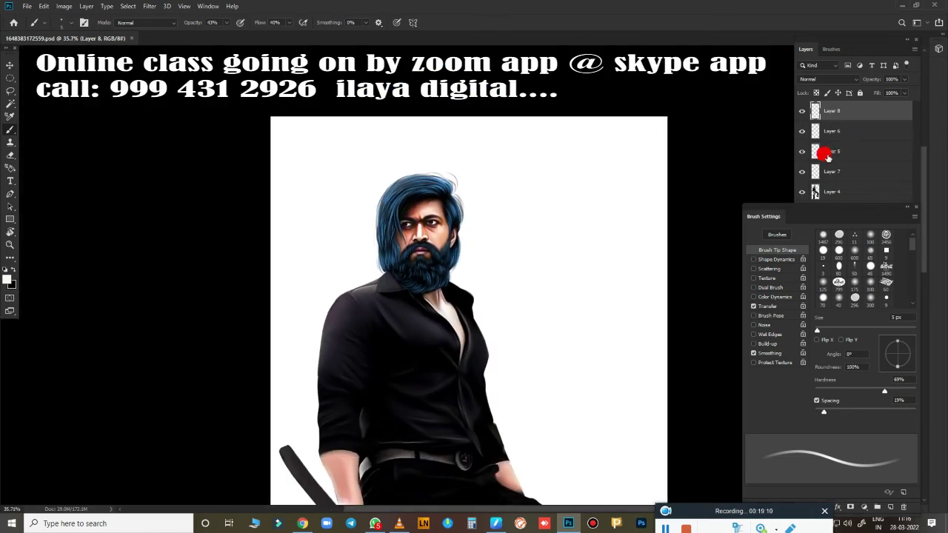
{"action": "left_click_drag", "start_coordinate": [826, 154], "coordinate": [824, 153]}
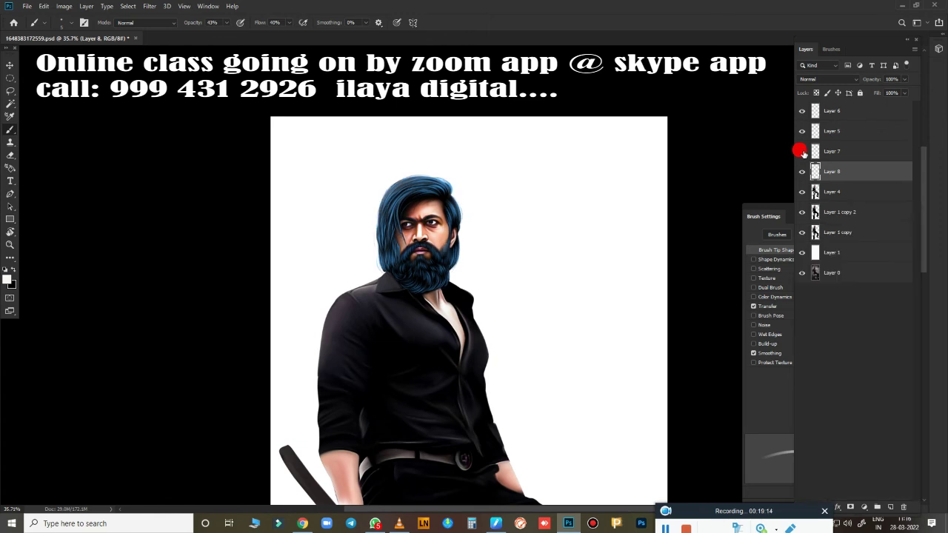
{"action": "left_click", "coordinate": [801, 151]}
{"action": "left_click", "coordinate": [802, 131]}
{"action": "left_click", "coordinate": [800, 132]}
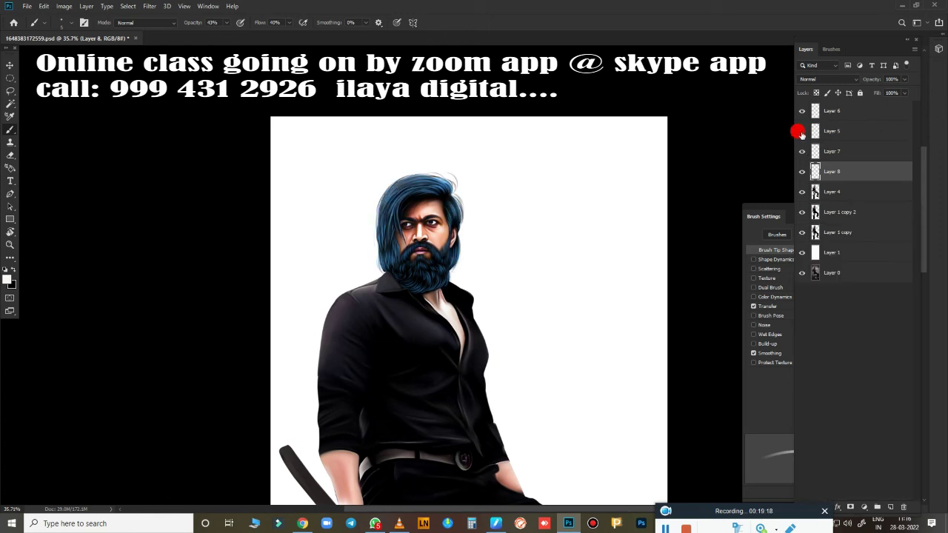
{"action": "left_click", "coordinate": [832, 111], "text": "ctrl"}
{"action": "left_click", "coordinate": [846, 131], "text": "ctrl"}
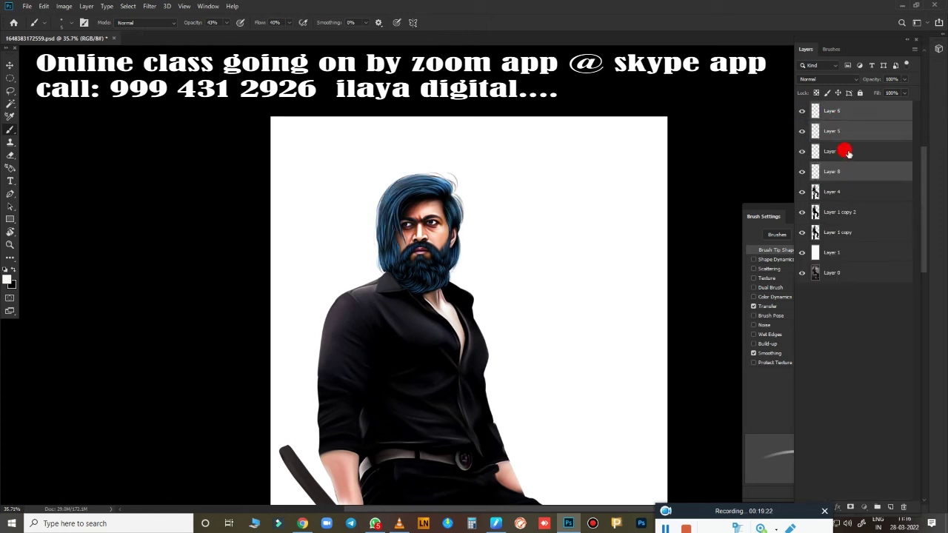
{"action": "key", "text": "ctrl+e"}
{"action": "left_click", "coordinate": [802, 111]}
{"action": "left_click", "coordinate": [801, 111]}
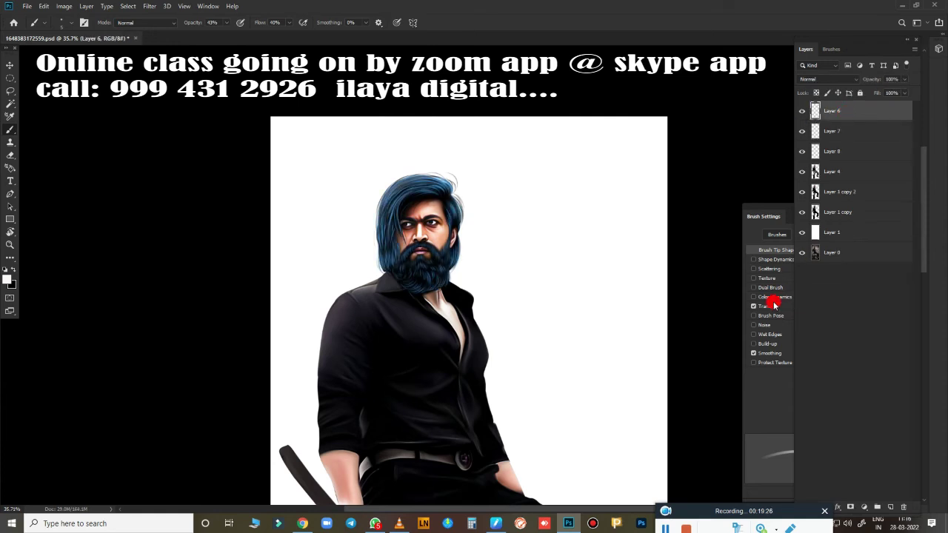
Turn the Layer 1 background black with Hue/Saturation Lightness -100.
{"action": "scroll", "coordinate": [533, 305], "scroll_direction": "up", "scroll_amount": 3}
{"action": "scroll", "coordinate": [525, 293], "scroll_direction": "up", "scroll_amount": 3}
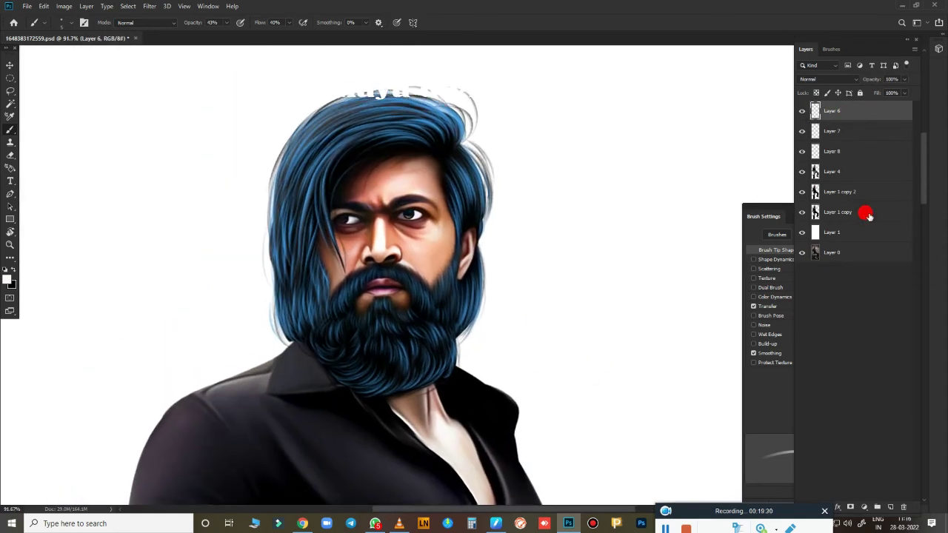
{"action": "left_click", "coordinate": [842, 232]}
{"action": "key", "text": "ctrl+u"}
{"action": "left_click_drag", "start_coordinate": [659, 275], "coordinate": [630, 275]}
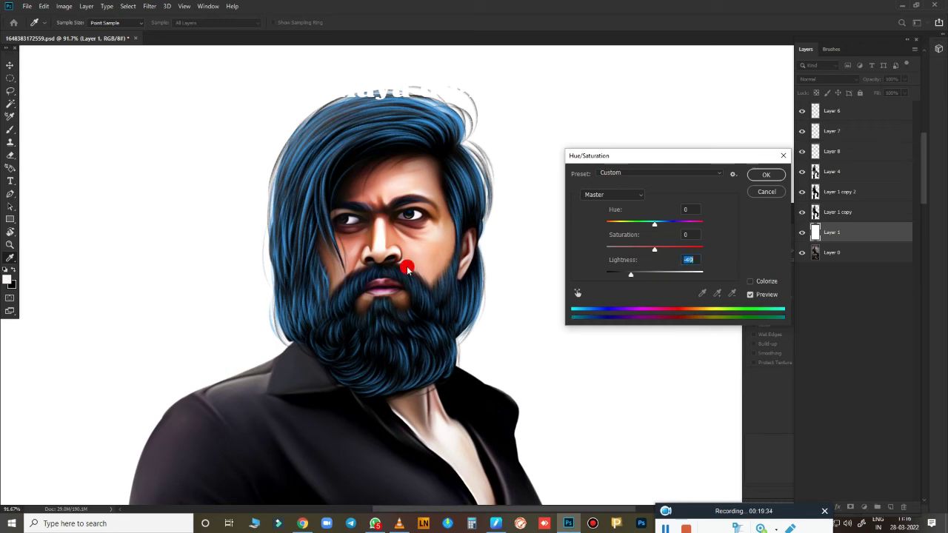
{"action": "type", "text": "-100"}
{"action": "left_click", "coordinate": [765, 174]}
Compare the figure with Layer 4 toggled off and on, then duplicate Layer 4.
{"action": "scroll", "coordinate": [441, 347], "scroll_direction": "down", "scroll_amount": 5}
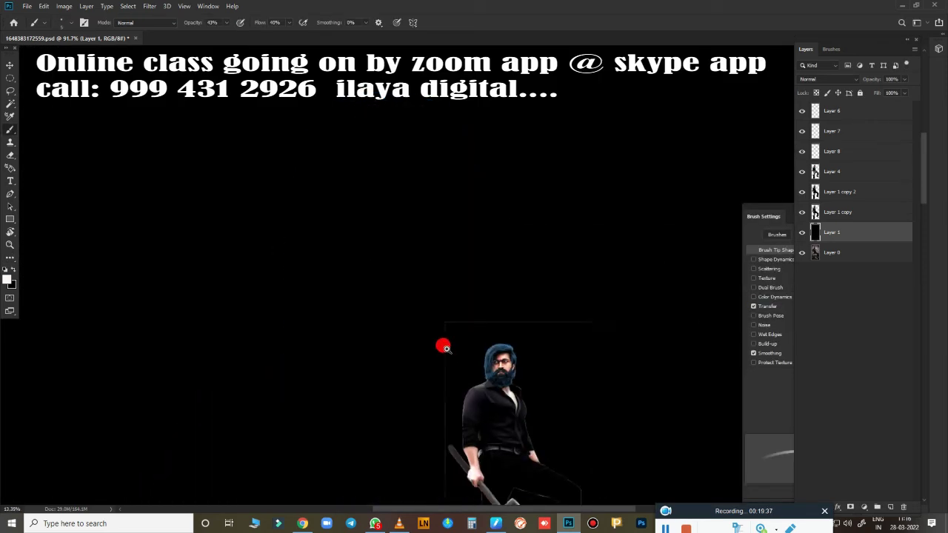
{"action": "scroll", "coordinate": [443, 348], "scroll_direction": "up", "scroll_amount": 1}
{"action": "scroll", "coordinate": [524, 285], "scroll_direction": "up", "scroll_amount": 1}
{"action": "scroll", "coordinate": [489, 279], "scroll_direction": "up", "scroll_amount": 1}
{"action": "scroll", "coordinate": [467, 292], "scroll_direction": "up", "scroll_amount": 1}
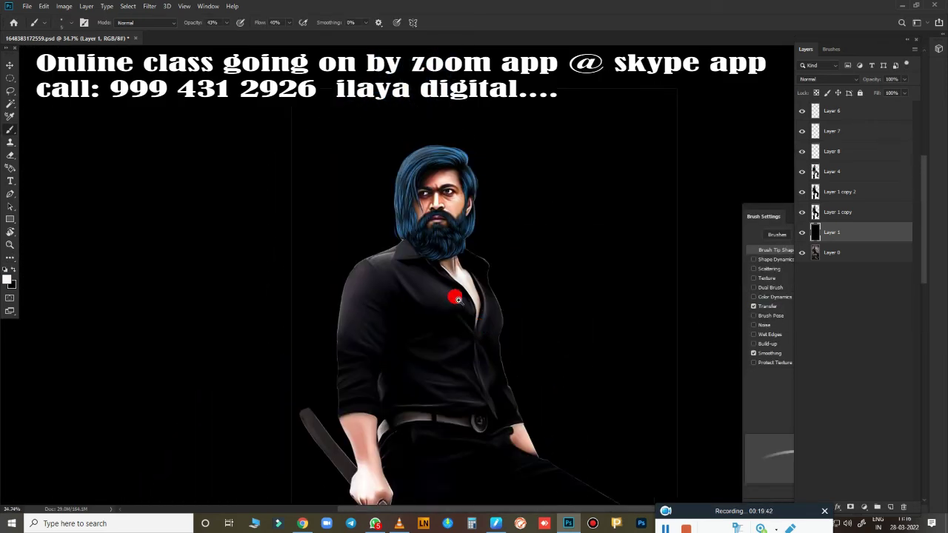
{"action": "scroll", "coordinate": [458, 299], "scroll_direction": "up", "scroll_amount": 1}
{"action": "scroll", "coordinate": [645, 323], "scroll_direction": "down", "scroll_amount": 1}
{"action": "scroll", "coordinate": [634, 291], "scroll_direction": "down", "scroll_amount": 1}
{"action": "scroll", "coordinate": [692, 321], "scroll_direction": "down", "scroll_amount": 1}
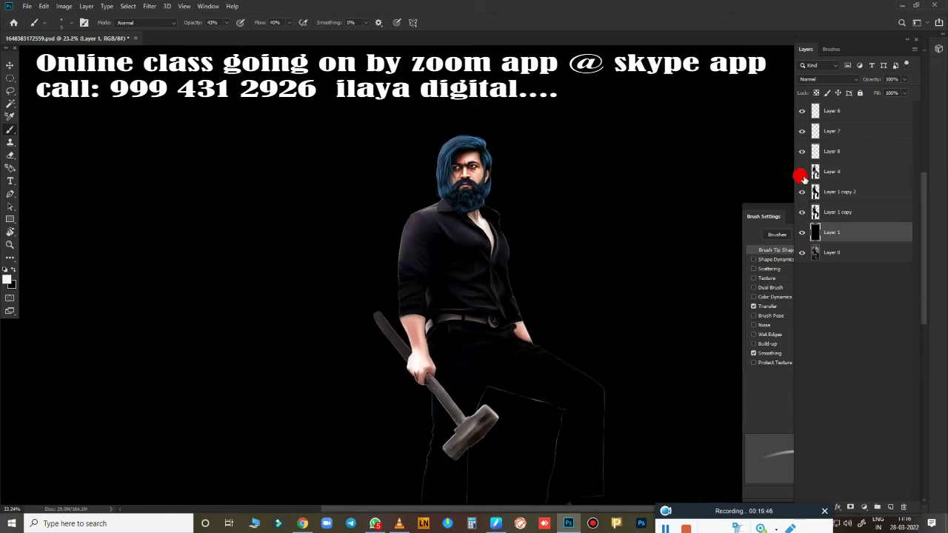
{"action": "left_click", "coordinate": [801, 172]}
{"action": "left_click", "coordinate": [801, 172]}
{"action": "left_click", "coordinate": [801, 171]}
{"action": "left_click", "coordinate": [844, 171]}
{"action": "left_click", "coordinate": [801, 172]}
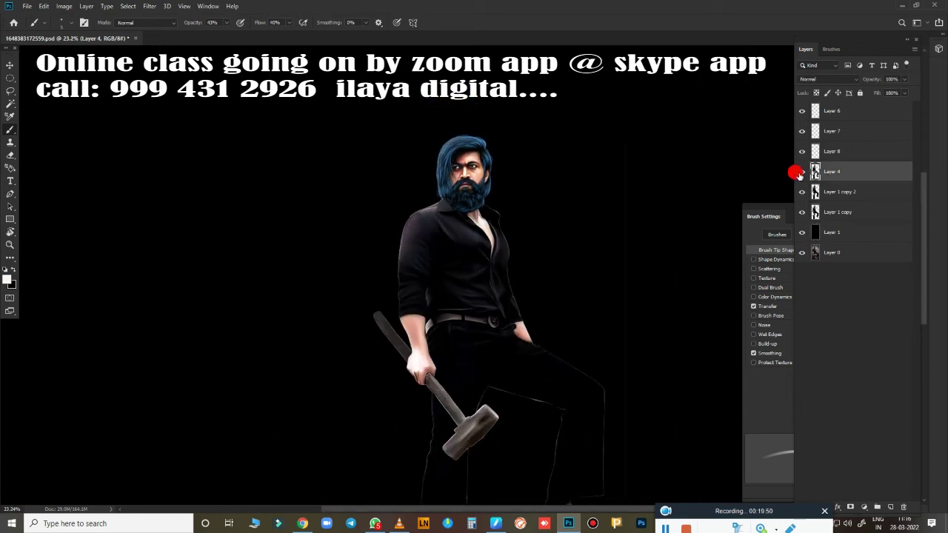
{"action": "key", "text": "ctrl+j"}
Hide the original Layer 4 and nudge the copy's shadow input level in Curves.
{"action": "left_click", "coordinate": [801, 192]}
{"action": "key", "text": "ctrl+m"}
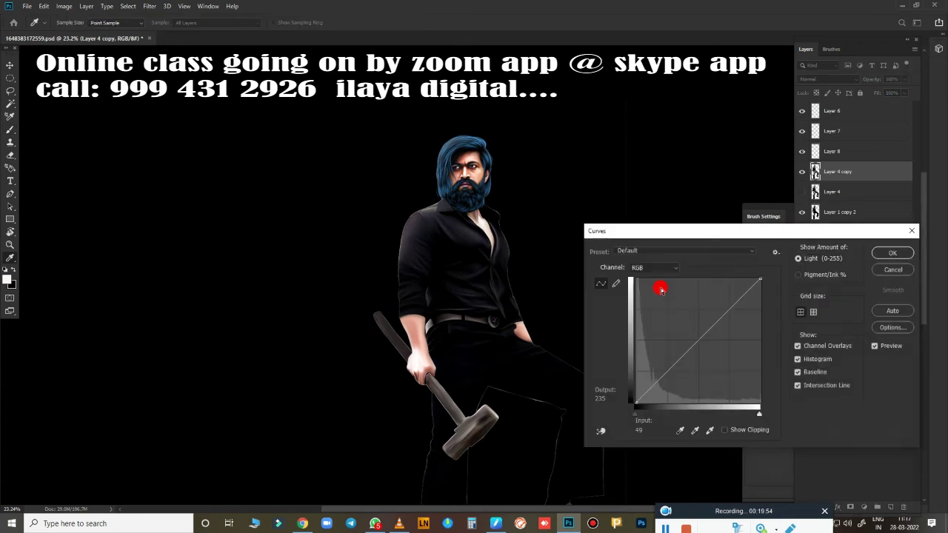
{"action": "left_click_drag", "start_coordinate": [636, 416], "coordinate": [636, 414]}
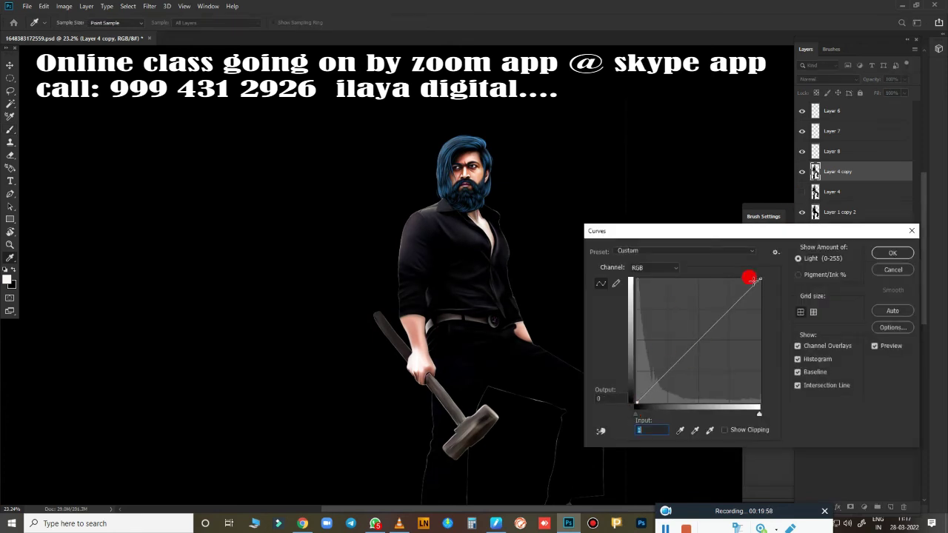
{"action": "left_click", "coordinate": [888, 252]}
Apply a slight Hue/Saturation saturation change to Layer 4 copy, warming the figure.
{"action": "key", "text": "ctrl+u"}
{"action": "scroll", "coordinate": [518, 326], "scroll_direction": "up", "scroll_amount": 3}
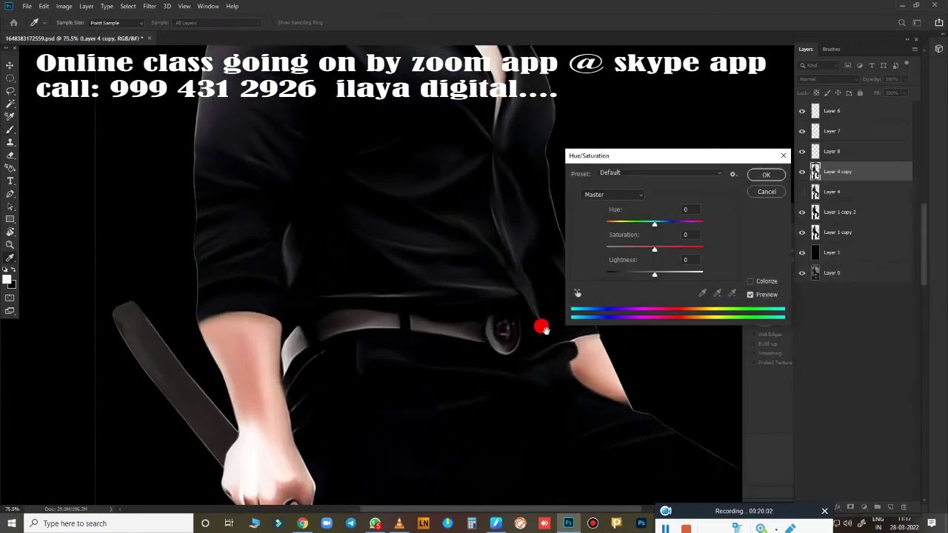
{"action": "scroll", "coordinate": [544, 328], "scroll_direction": "up", "scroll_amount": 5}
{"action": "mouse_move", "coordinate": [654, 250]}
{"action": "left_mouse_down"}
{"action": "mouse_move", "coordinate": [672, 254]}
{"action": "mouse_move", "coordinate": [644, 252]}
{"action": "left_mouse_up"}
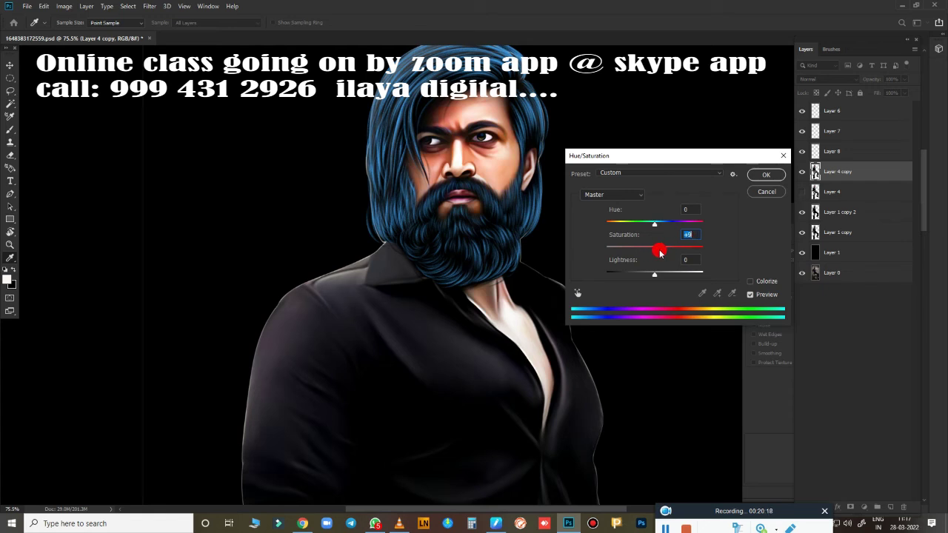
{"action": "left_click", "coordinate": [770, 172]}
{"action": "scroll", "coordinate": [555, 236], "scroll_direction": "down", "scroll_amount": 5}
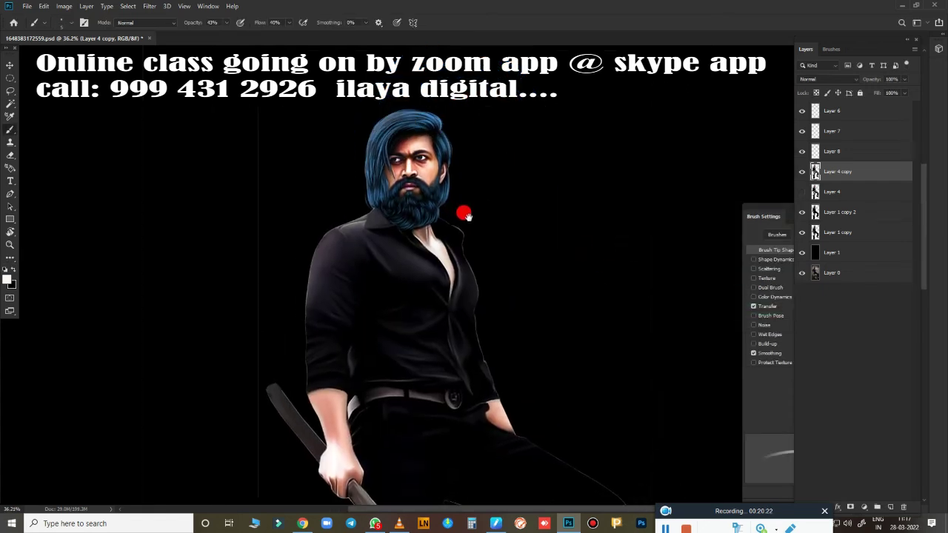
{"action": "key", "text": "b"}
{"action": "scroll", "coordinate": [637, 328], "scroll_direction": "up", "scroll_amount": 2}
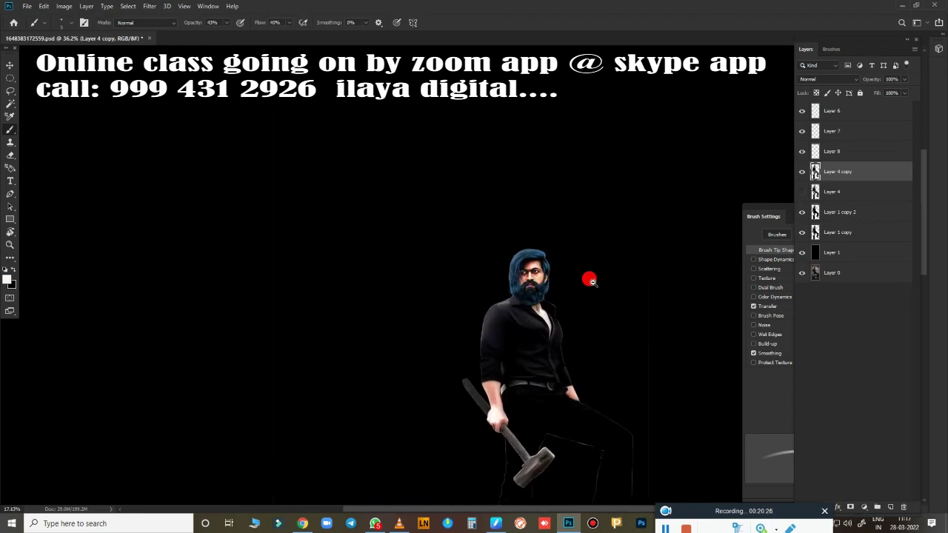
{"action": "scroll", "coordinate": [509, 235], "scroll_direction": "up", "scroll_amount": 2}
{"action": "scroll", "coordinate": [474, 201], "scroll_direction": "up", "scroll_amount": 2}
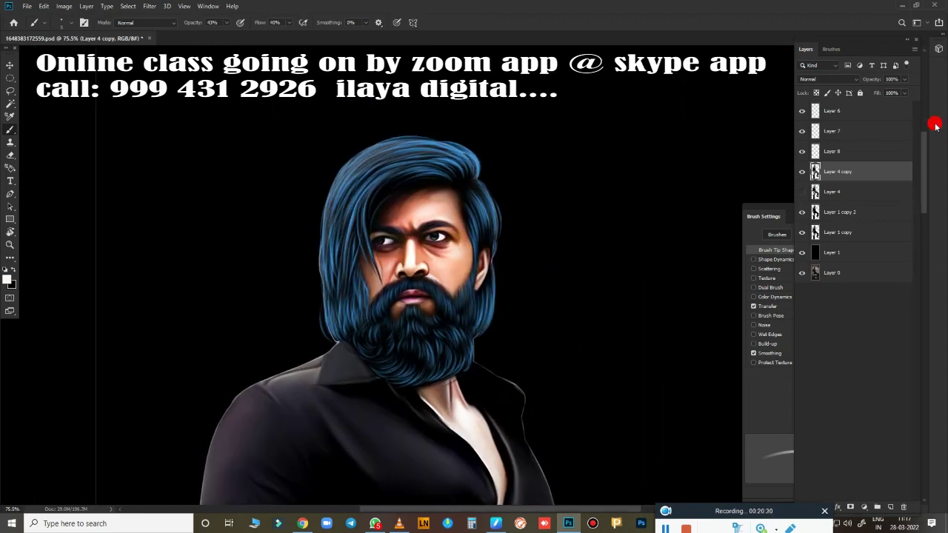
Duplicate Layer 6, hide the original, and try then discard a first gradient overlay.
{"action": "left_click", "coordinate": [878, 119]}
{"action": "left_click", "coordinate": [801, 111]}
{"action": "left_click", "coordinate": [801, 110]}
{"action": "key", "text": "ctrl+j"}
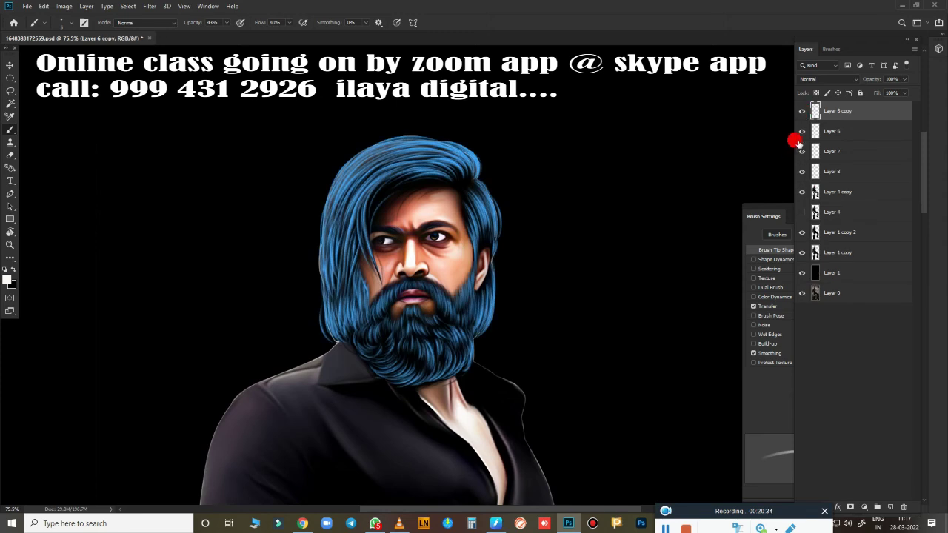
{"action": "left_click", "coordinate": [802, 131]}
{"action": "left_click", "coordinate": [843, 506]}
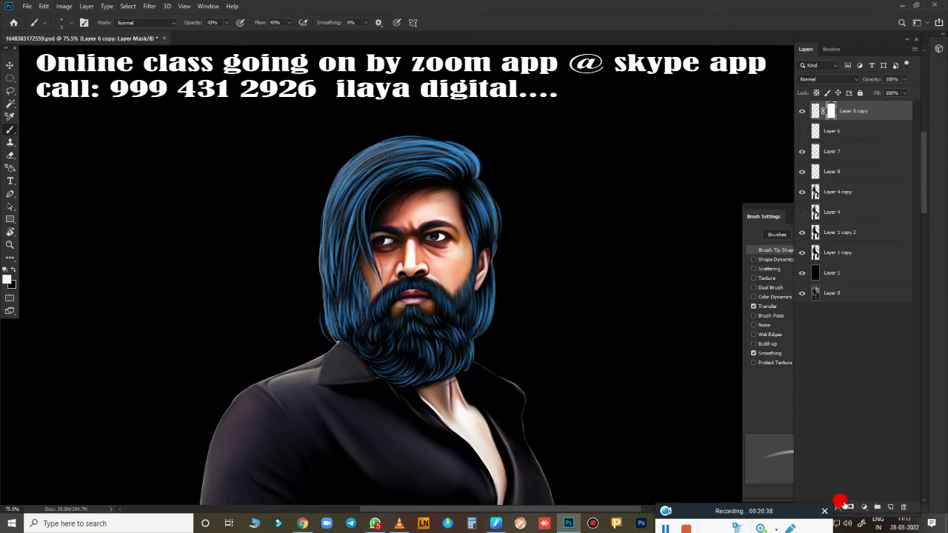
{"action": "left_click", "coordinate": [837, 507]}
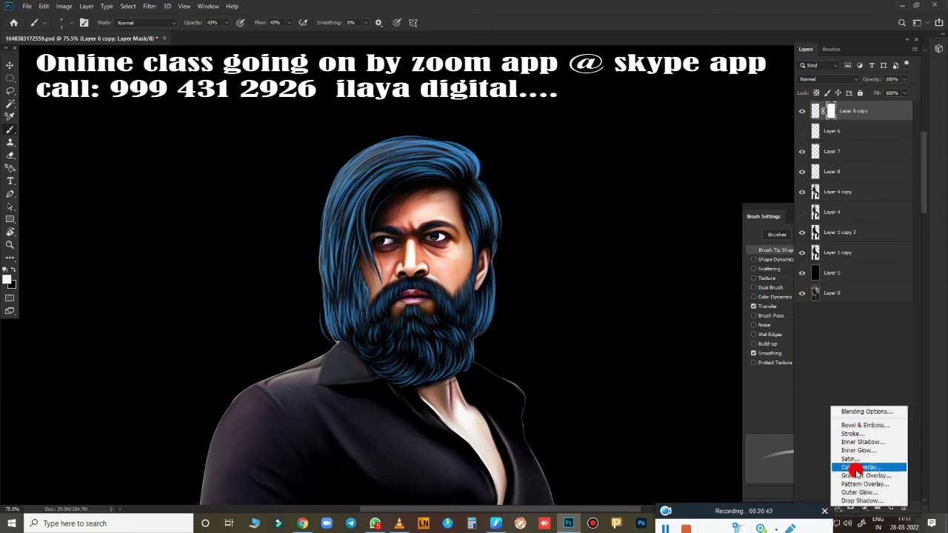
{"action": "left_click", "coordinate": [859, 470]}
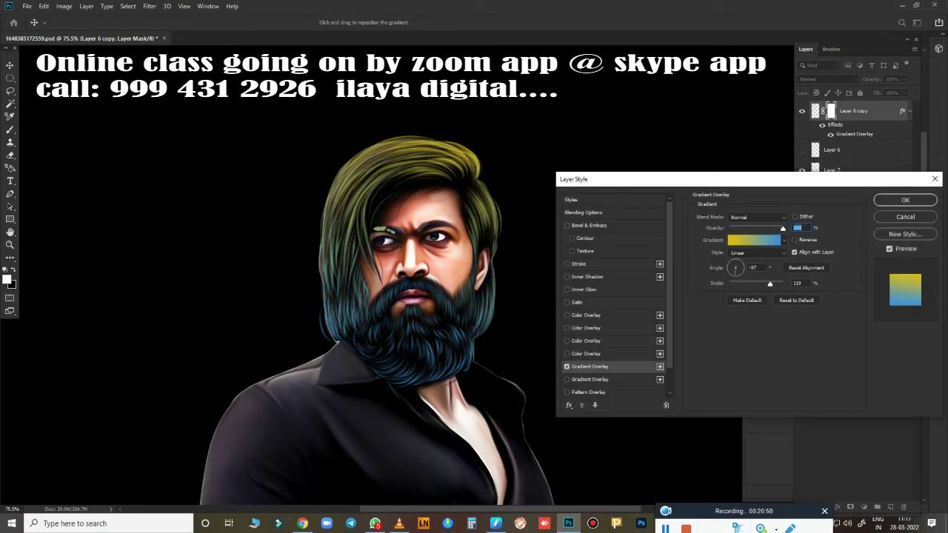
{"action": "left_click", "coordinate": [904, 216]}
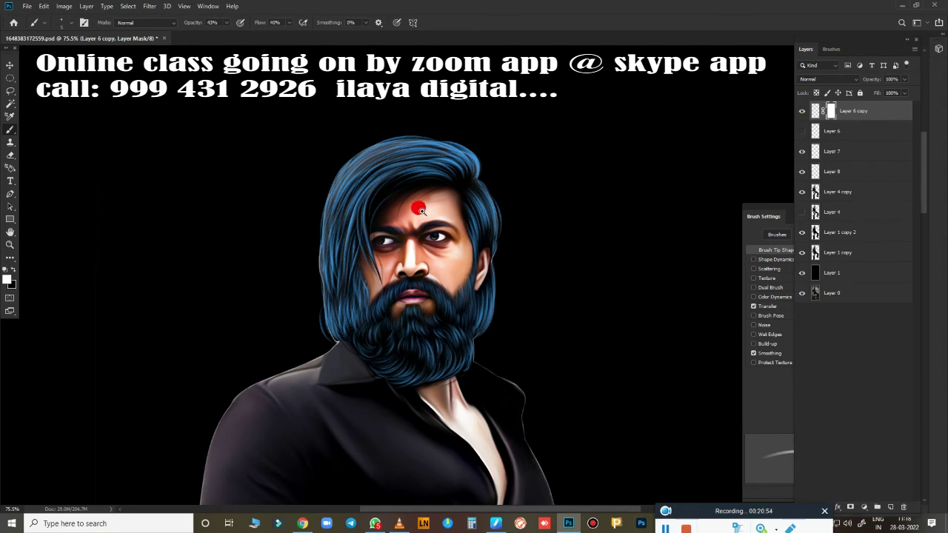
Remove the copy's layer mask and apply a yellow-to-blue gradient overlay at -97°.
{"action": "mouse_move", "coordinate": [419, 210]}
{"action": "left_mouse_down"}
{"action": "mouse_move", "coordinate": [550, 232]}
{"action": "mouse_move", "coordinate": [738, 211]}
{"action": "left_mouse_up"}
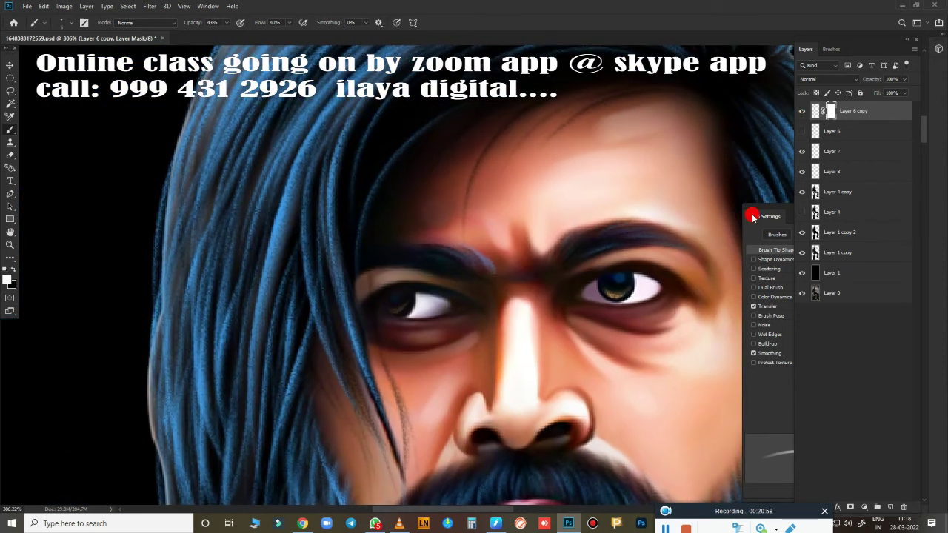
{"action": "key", "text": "ctrl+z"}
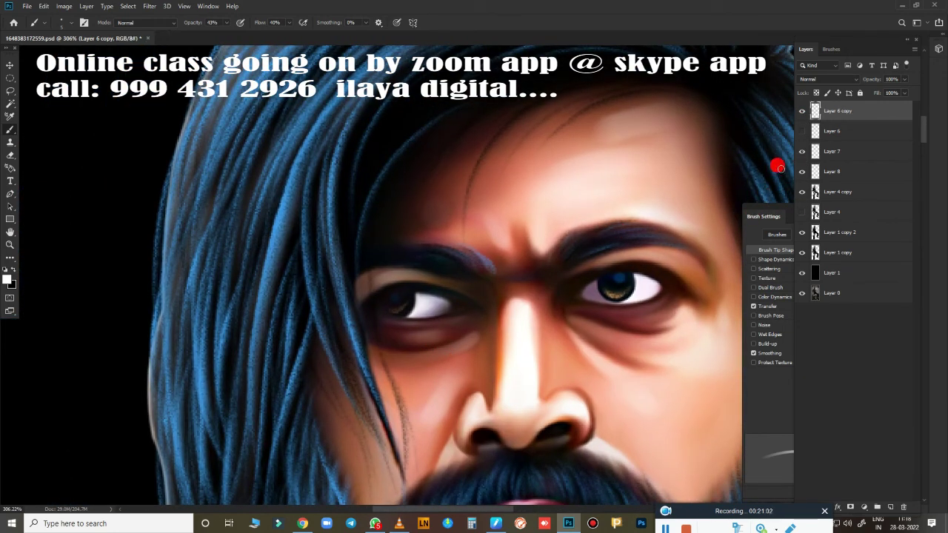
{"action": "left_click", "coordinate": [837, 508]}
{"action": "left_click", "coordinate": [866, 477]}
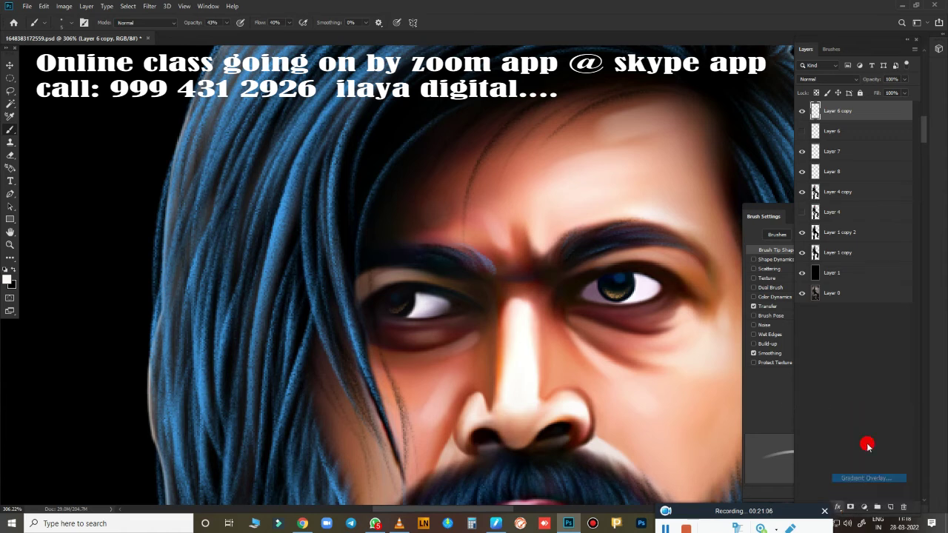
{"action": "key", "text": "ctrl+0"}
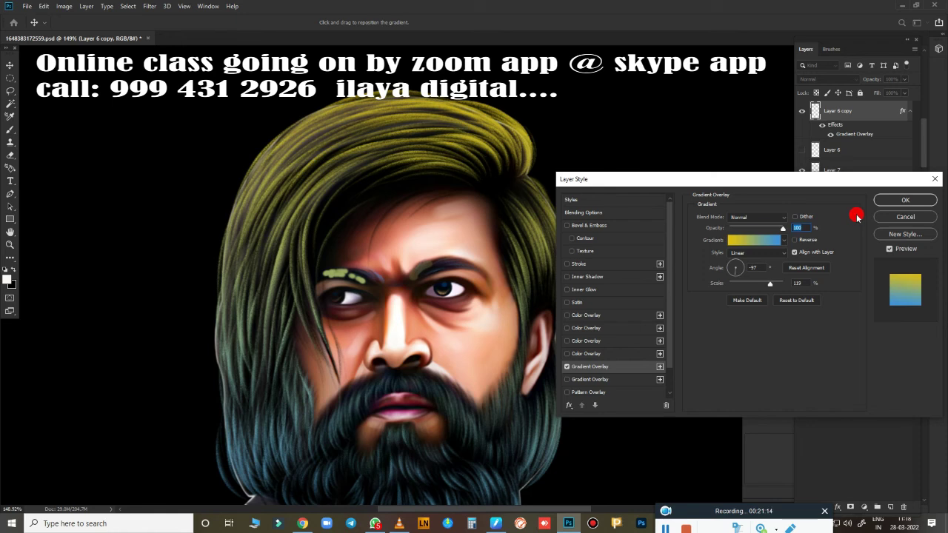
{"action": "scroll", "coordinate": [655, 430], "scroll_direction": "down", "scroll_amount": 5}
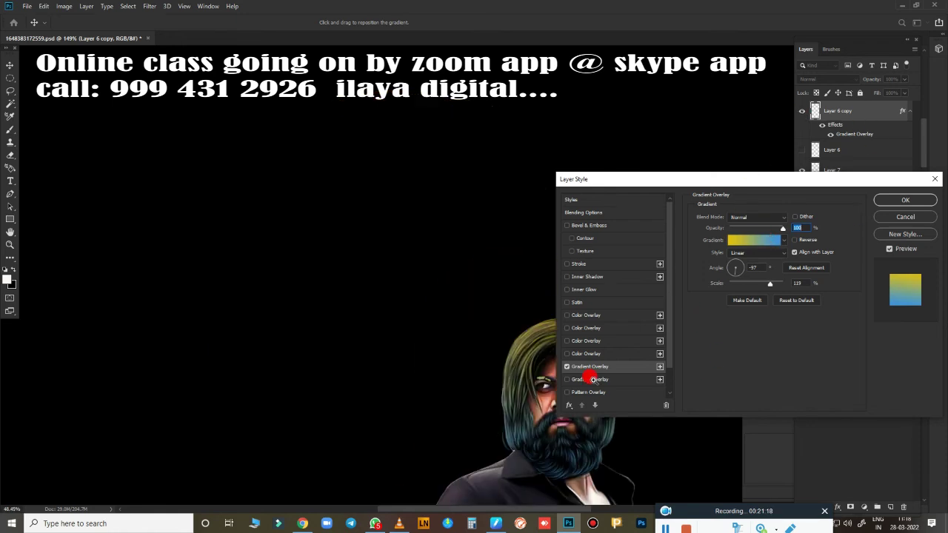
{"action": "scroll", "coordinate": [525, 400], "scroll_direction": "down", "scroll_amount": 2}
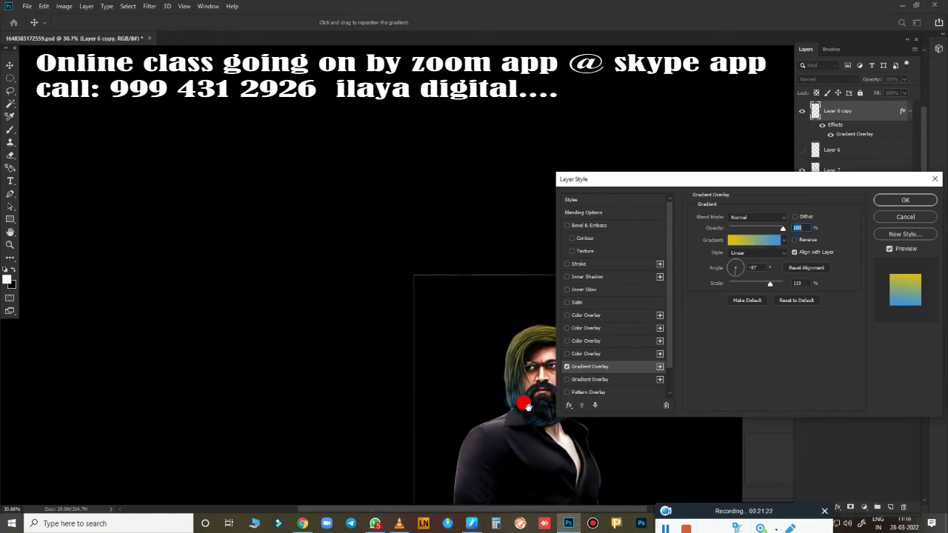
{"action": "left_click_drag", "start_coordinate": [489, 245], "coordinate": [402, 244]}
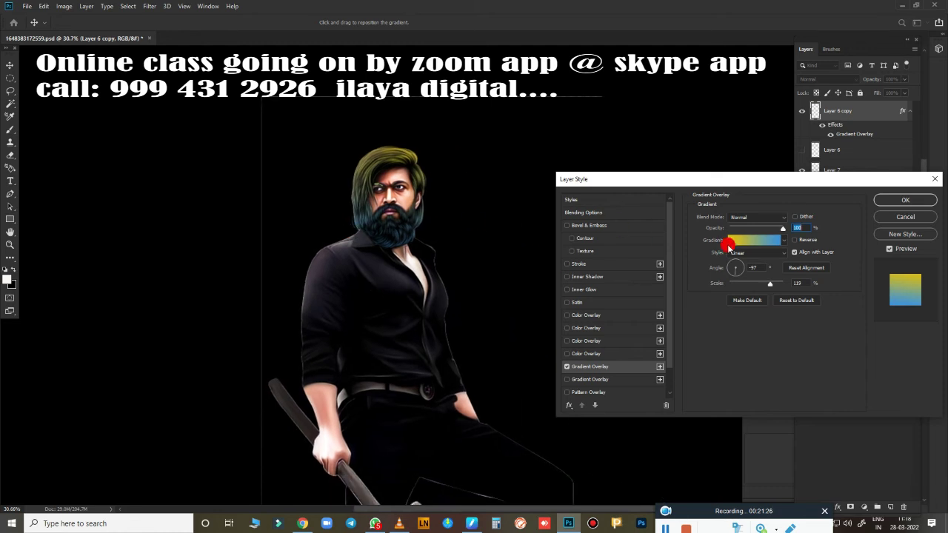
Try several preset gradients in the Gradient Editor, settling on Black, White.
{"action": "left_click", "coordinate": [767, 244]}
{"action": "left_click", "coordinate": [846, 107]}
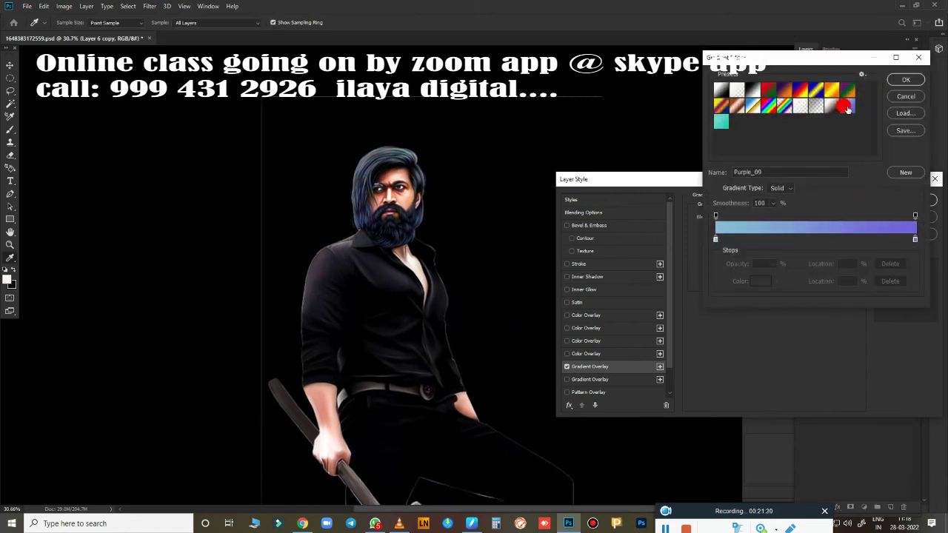
{"action": "left_click", "coordinate": [719, 122]}
{"action": "left_click", "coordinate": [721, 93]}
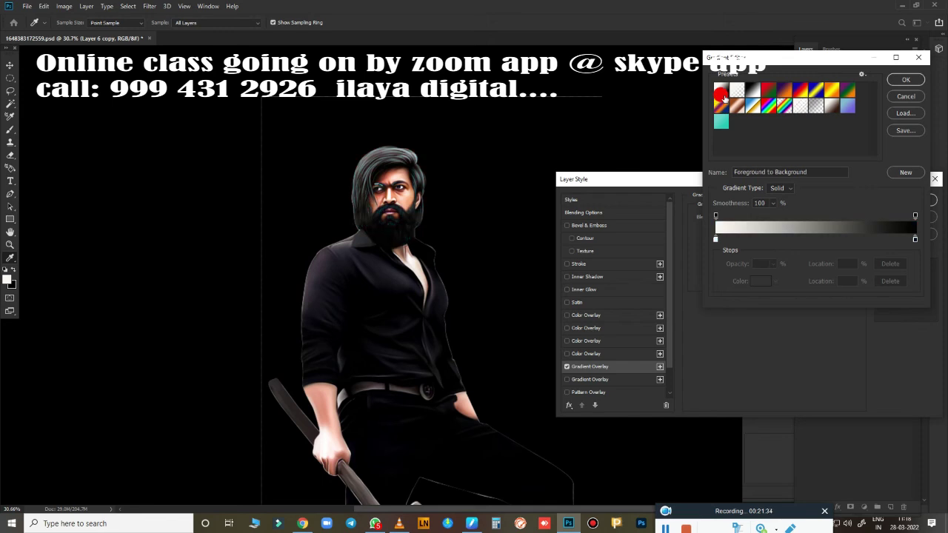
{"action": "left_click", "coordinate": [749, 92]}
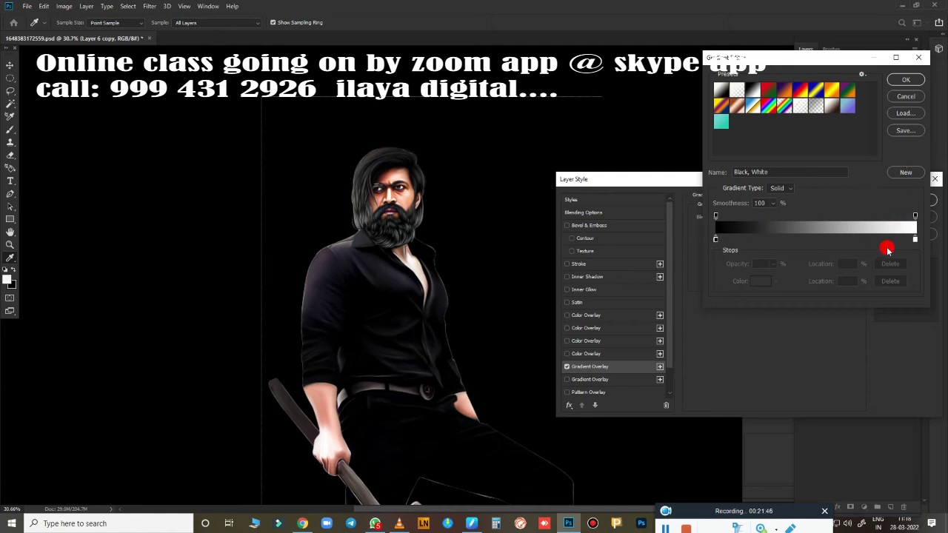
Set a gradient stop's colour to a dark shade.
{"action": "left_click", "coordinate": [914, 239]}
{"action": "left_click", "coordinate": [761, 281]}
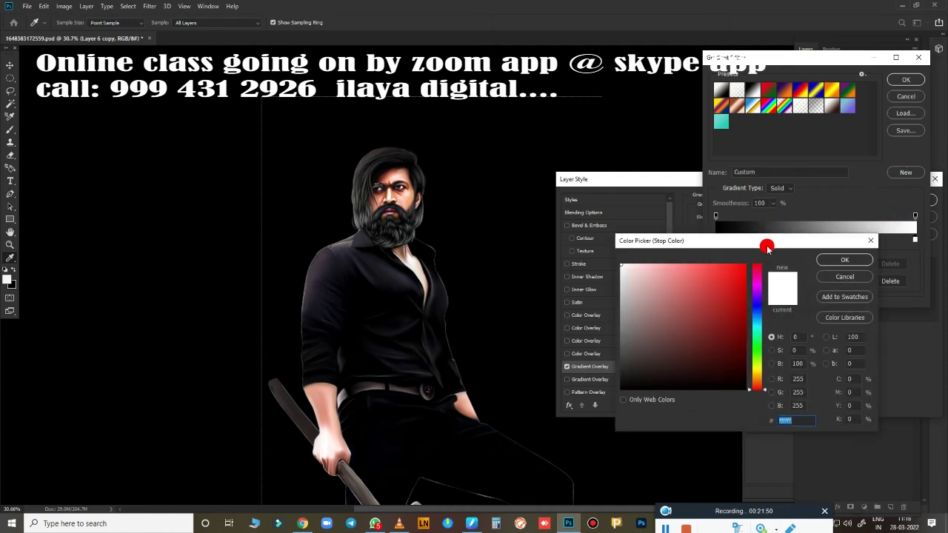
{"action": "left_click", "coordinate": [870, 240]}
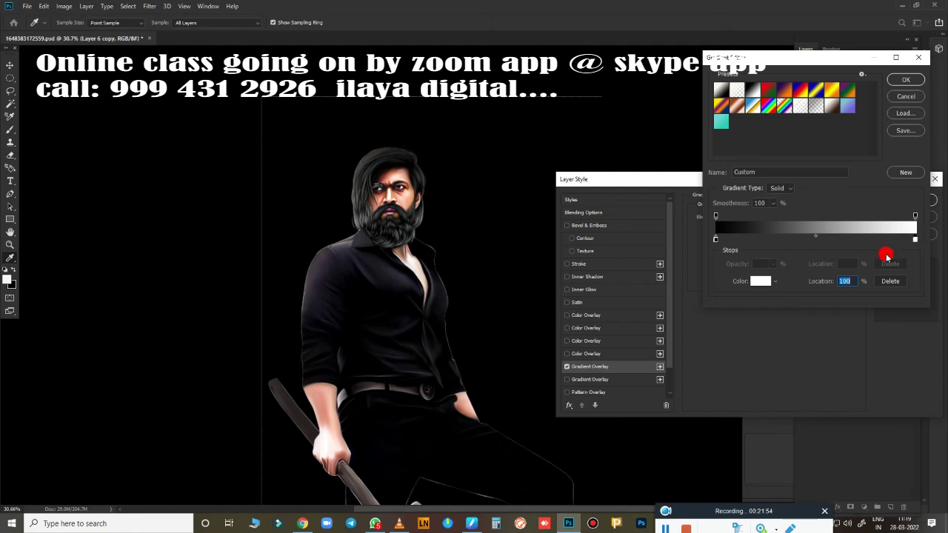
{"action": "left_click", "coordinate": [761, 280]}
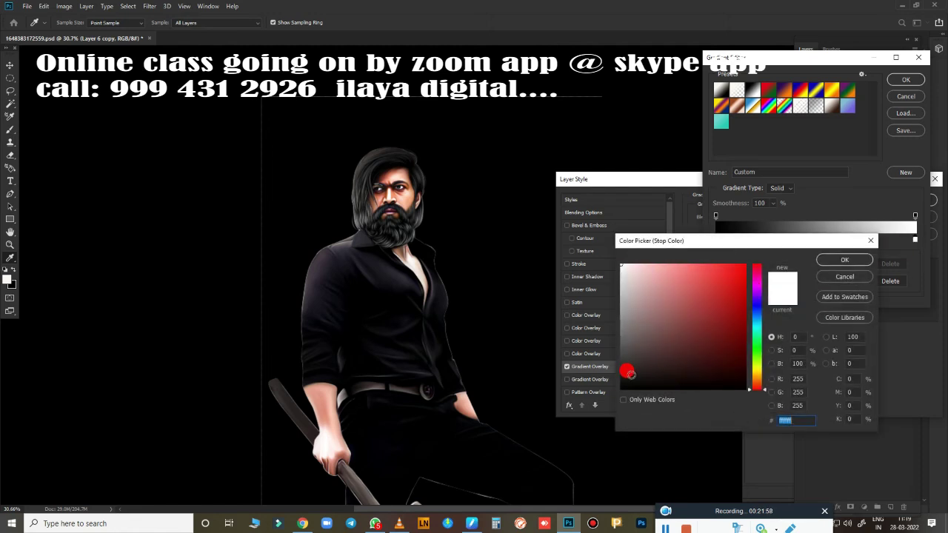
{"action": "left_click", "coordinate": [631, 374]}
{"action": "left_click", "coordinate": [844, 260]}
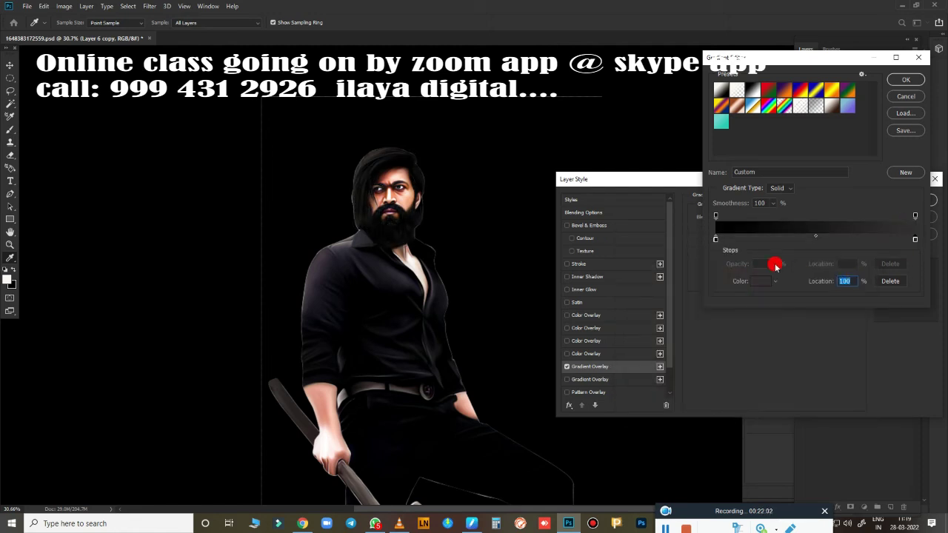
Change the stop colour to cyan blue and accept the edited gradient.
{"action": "left_click", "coordinate": [760, 282]}
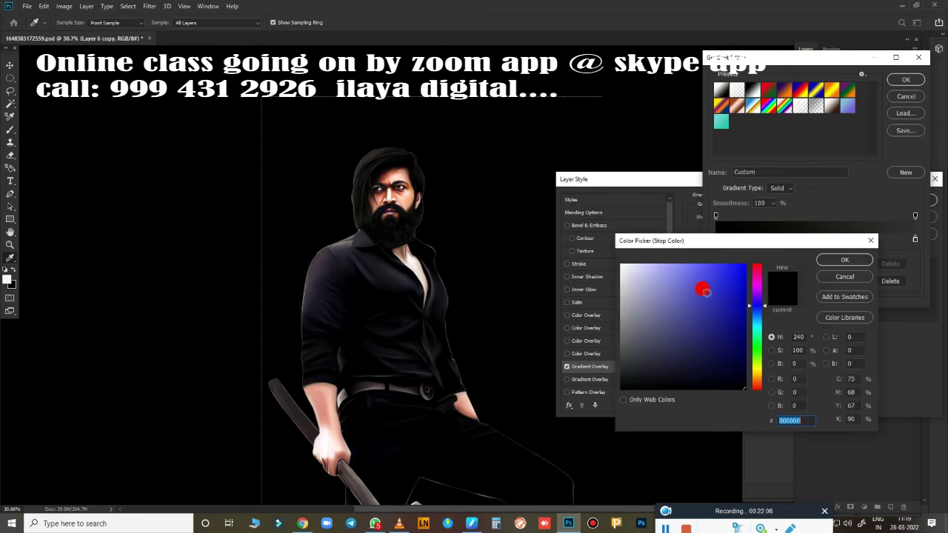
{"action": "left_click", "coordinate": [628, 277]}
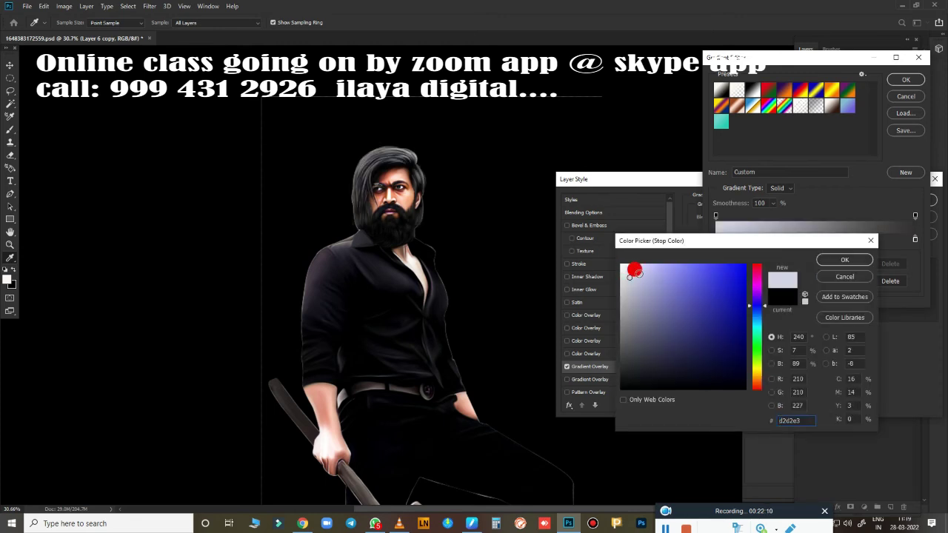
{"action": "mouse_move", "coordinate": [755, 333]}
{"action": "left_mouse_down"}
{"action": "mouse_move", "coordinate": [753, 278]}
{"action": "mouse_move", "coordinate": [755, 379]}
{"action": "left_mouse_up"}
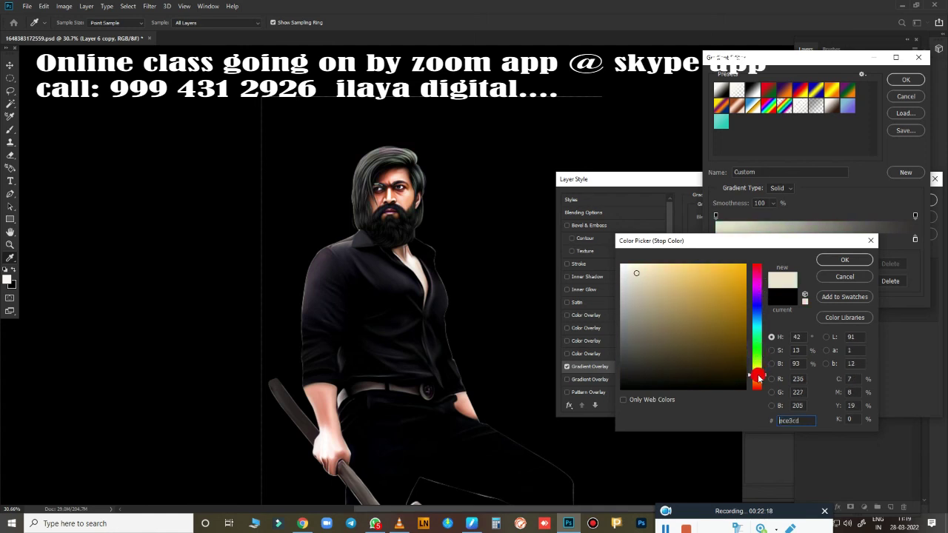
{"action": "left_click", "coordinate": [727, 274]}
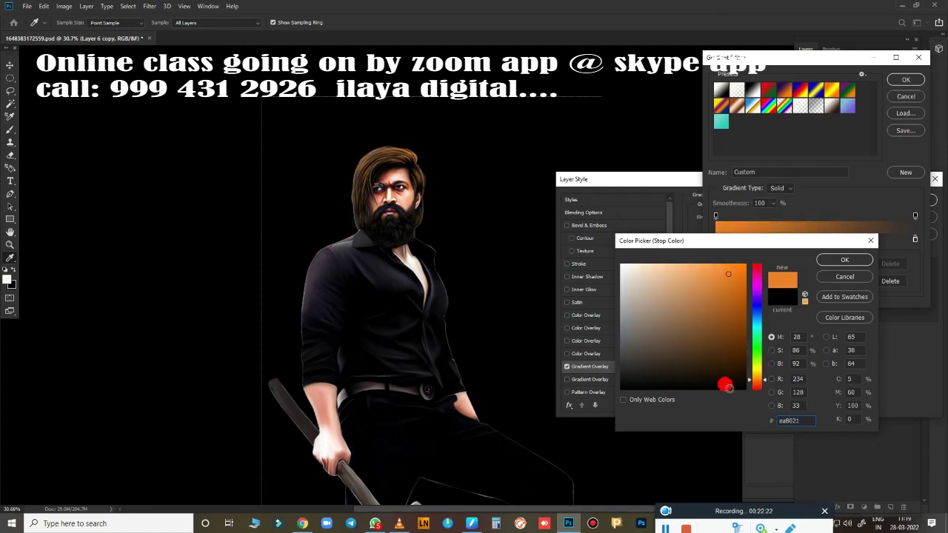
{"action": "left_click_drag", "start_coordinate": [755, 378], "coordinate": [755, 384]}
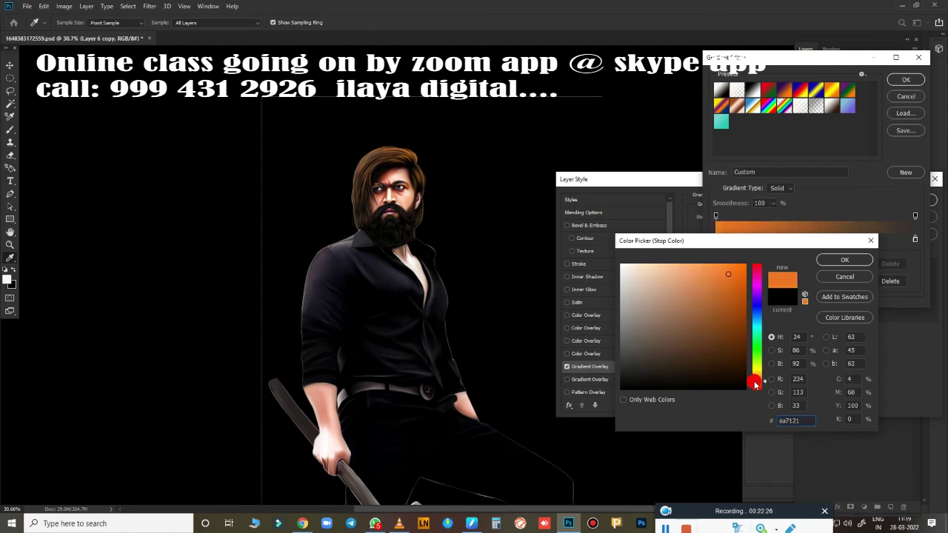
{"action": "left_click_drag", "start_coordinate": [763, 284], "coordinate": [764, 325]}
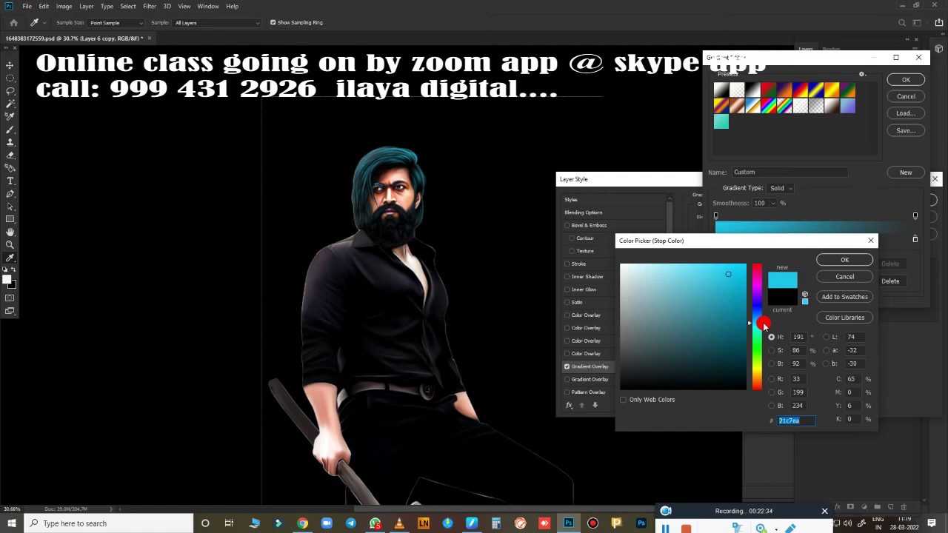
{"action": "left_click", "coordinate": [824, 262]}
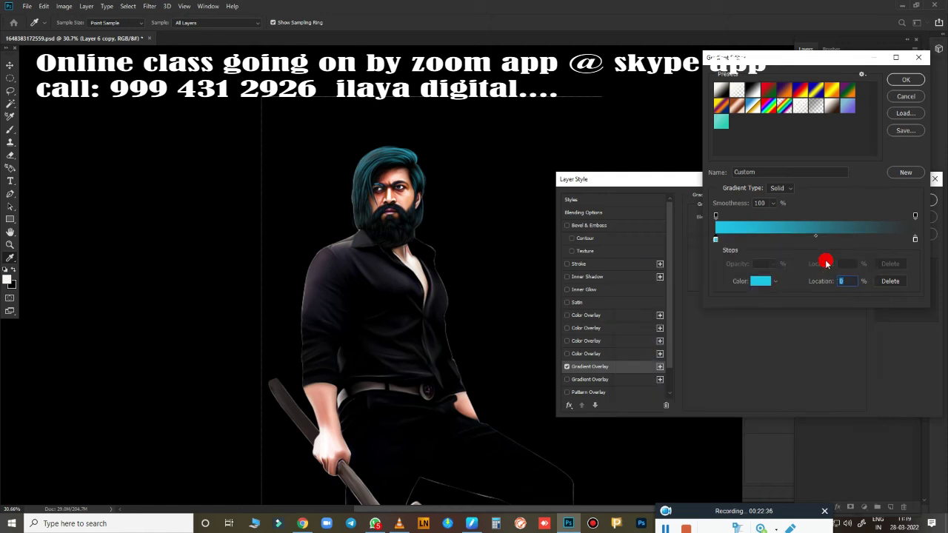
{"action": "left_click", "coordinate": [905, 79]}
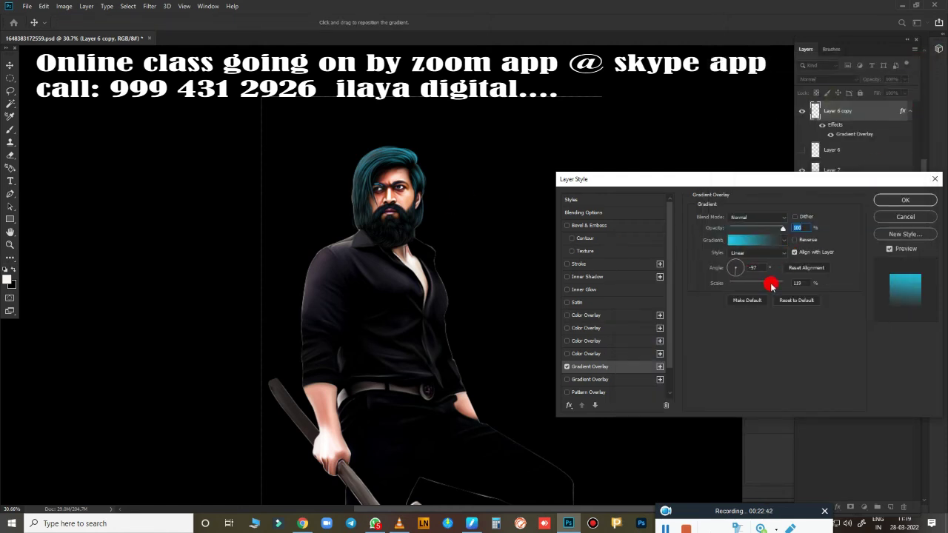
Bake the hair's gradient overlay into a plain layer by merging it with a new empty layer.
{"action": "left_click", "coordinate": [905, 199]}
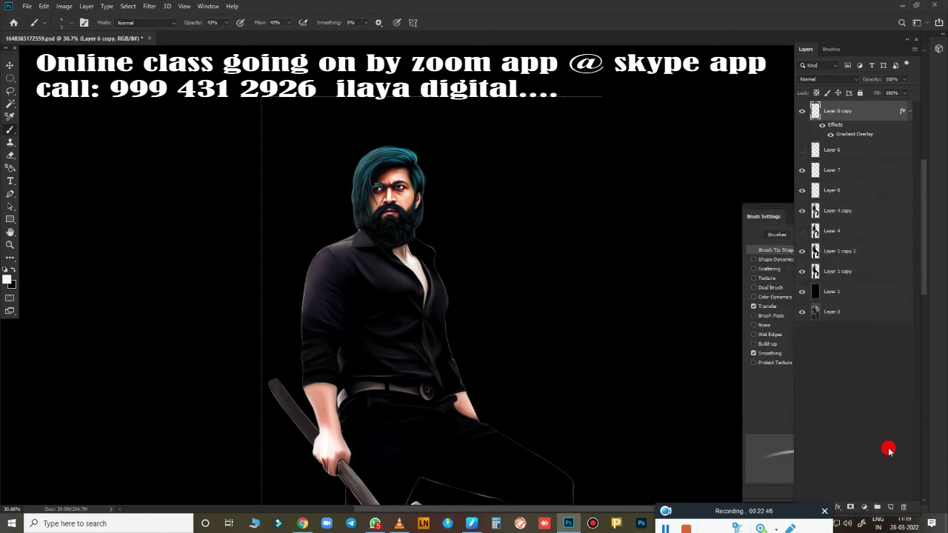
{"action": "left_click", "coordinate": [877, 507]}
{"action": "left_click", "coordinate": [844, 131]}
{"action": "key", "text": "ctrl+e"}
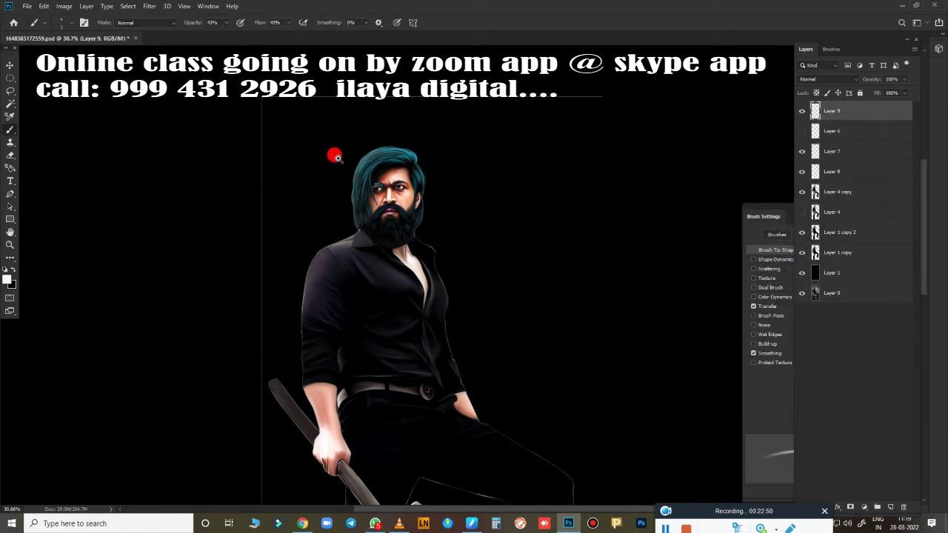
Lasso the teal marks on the left eyebrow, feather the selection and delete them.
{"action": "scroll", "coordinate": [337, 157], "scroll_direction": "up", "scroll_amount": 5}
{"action": "left_click_drag", "start_coordinate": [462, 195], "coordinate": [397, 196]}
{"action": "key", "text": "e"}
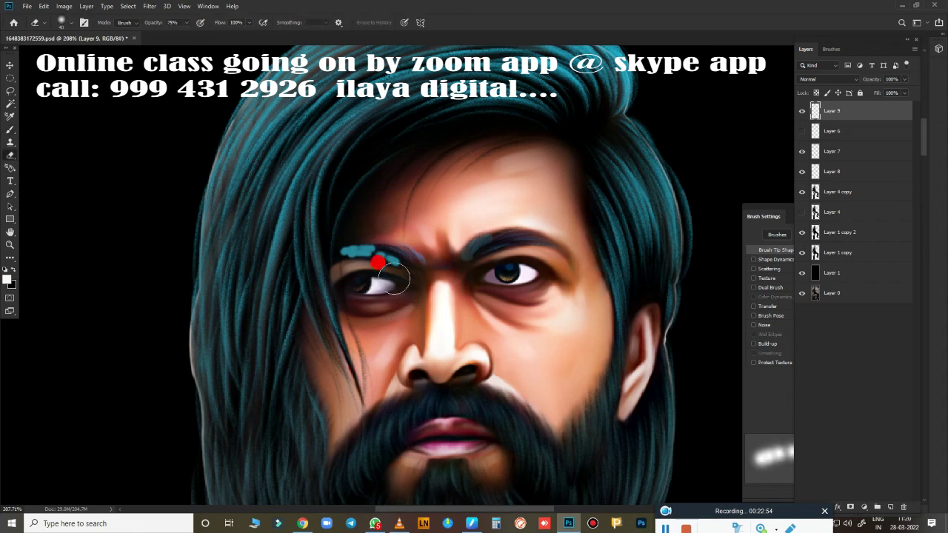
{"action": "key", "text": "l"}
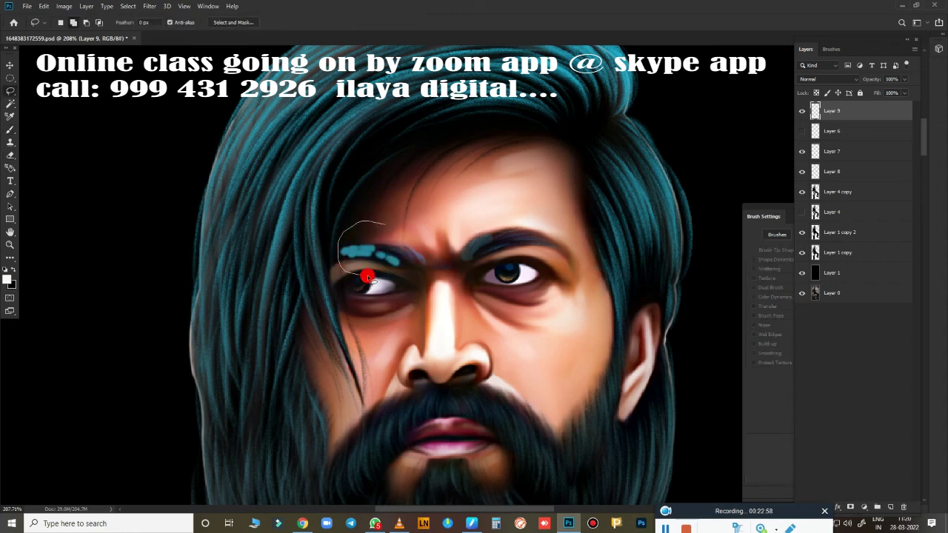
{"action": "left_click_drag", "start_coordinate": [368, 277], "coordinate": [433, 212]}
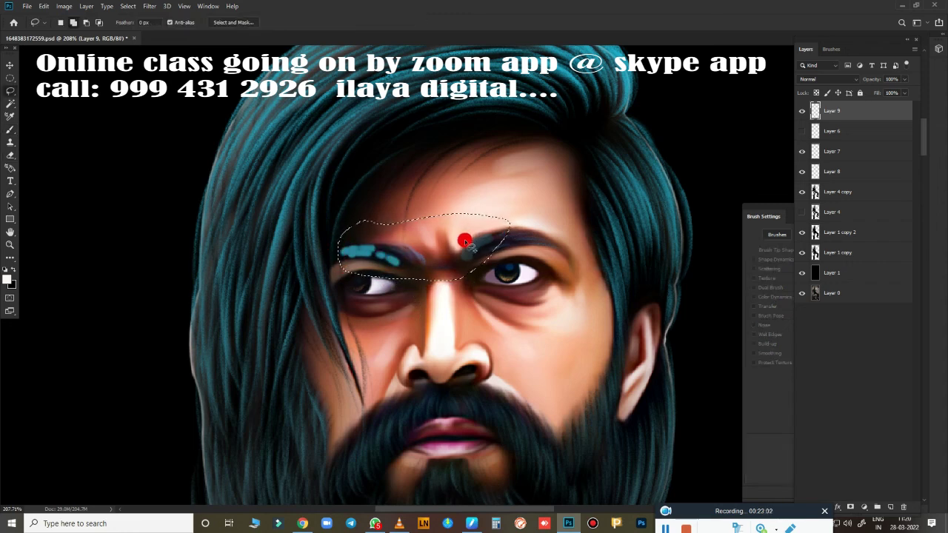
{"action": "key", "text": "shift+F6"}
{"action": "key", "text": "Return"}
{"action": "key", "text": "Delete"}
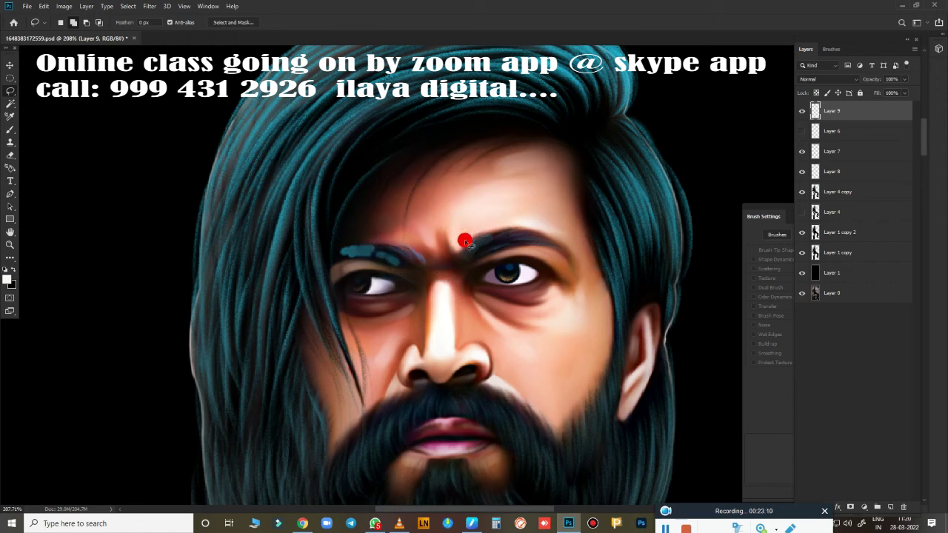
{"action": "mouse_move", "coordinate": [401, 225]}
{"action": "left_mouse_down"}
{"action": "mouse_move", "coordinate": [386, 250]}
{"action": "mouse_move", "coordinate": [458, 229]}
{"action": "left_mouse_up"}
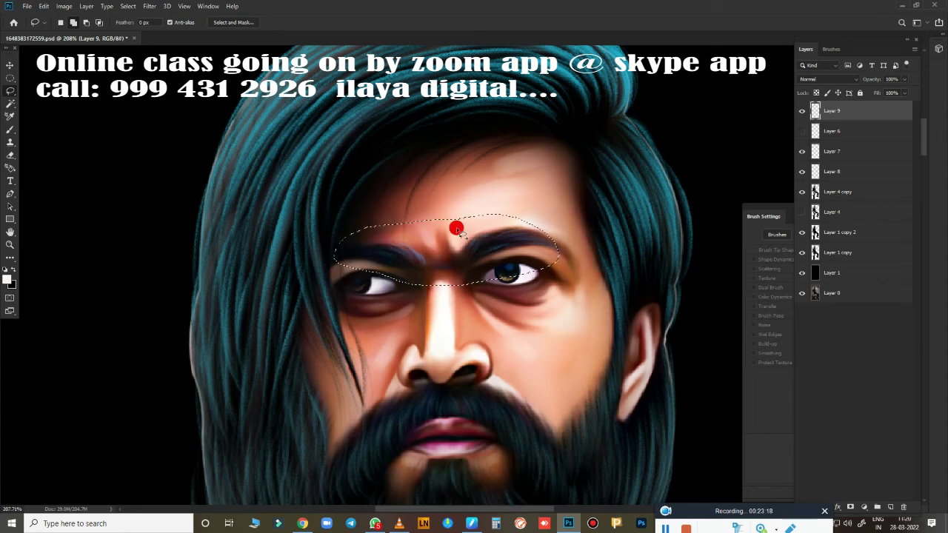
{"action": "key", "text": "ctrl+d"}
Toggle Layer 8 and Layer 9 visibility to compare the eye area, then make Layer 8 active.
{"action": "scroll", "coordinate": [530, 239], "scroll_direction": "down", "scroll_amount": 3}
{"action": "scroll", "coordinate": [507, 216], "scroll_direction": "up", "scroll_amount": 5}
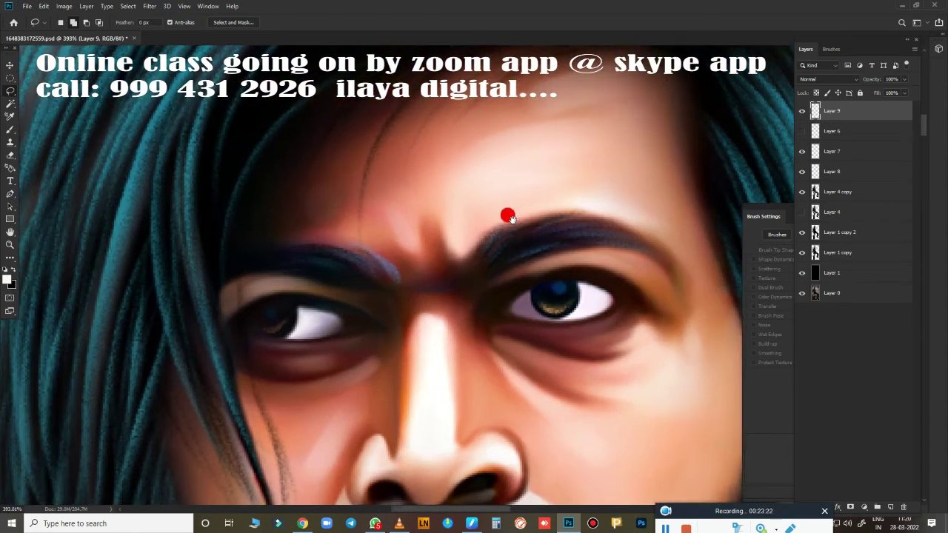
{"action": "left_click_drag", "start_coordinate": [507, 215], "coordinate": [571, 246]}
{"action": "left_click", "coordinate": [801, 110]}
{"action": "left_click", "coordinate": [801, 110]}
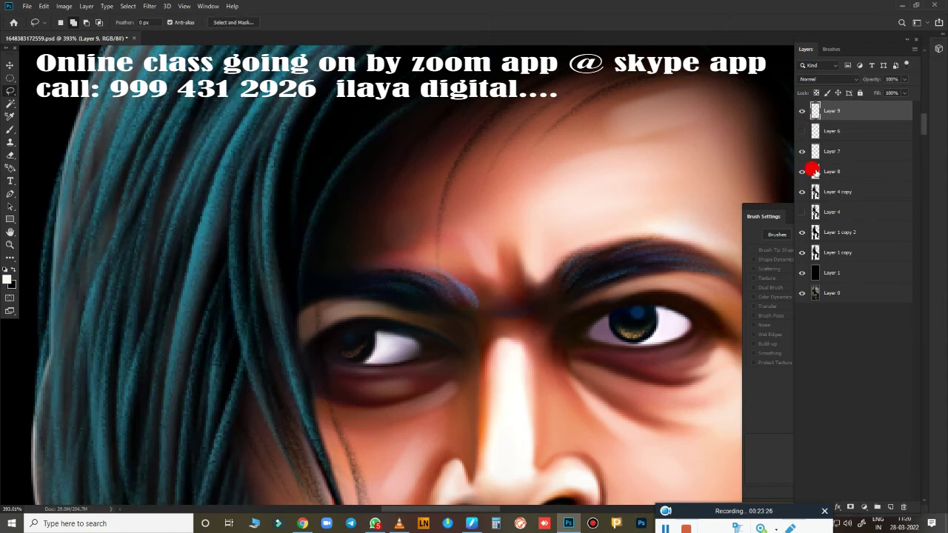
{"action": "left_click", "coordinate": [801, 171]}
{"action": "left_click", "coordinate": [801, 171]}
{"action": "left_click", "coordinate": [801, 171]}
{"action": "left_click", "coordinate": [799, 177]}
{"action": "left_click", "coordinate": [835, 171]}
{"action": "key", "text": "e"}
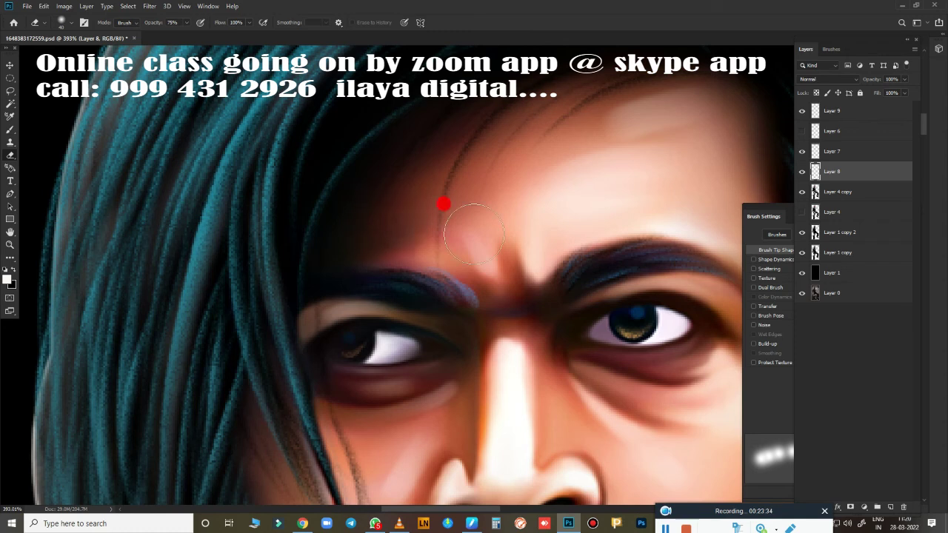
{"action": "scroll", "coordinate": [590, 274], "scroll_direction": "down", "scroll_amount": 5}
{"action": "scroll", "coordinate": [543, 210], "scroll_direction": "up", "scroll_amount": 1}
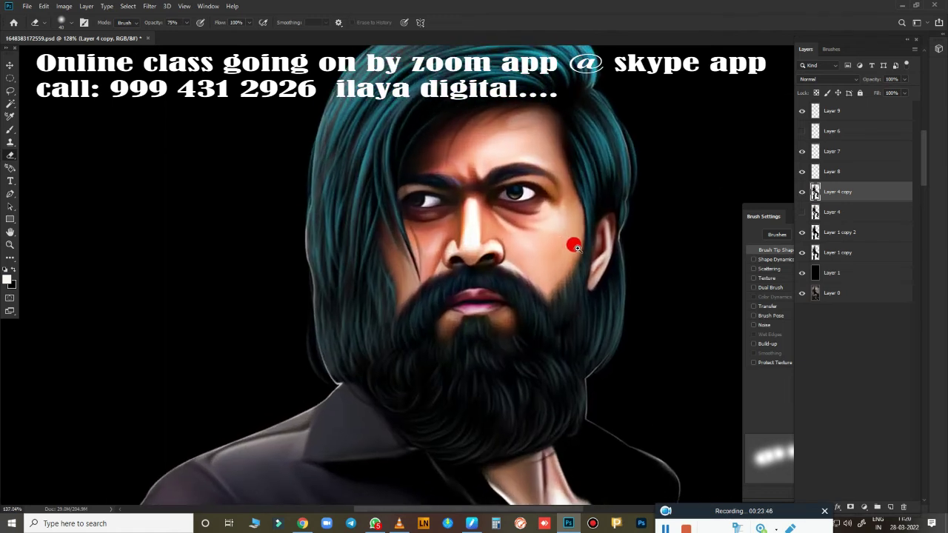
Shift Layer 9's hair hue from teal to purple with Hue/Saturation.
{"action": "left_click", "coordinate": [858, 109]}
{"action": "key", "text": "ctrl+u"}
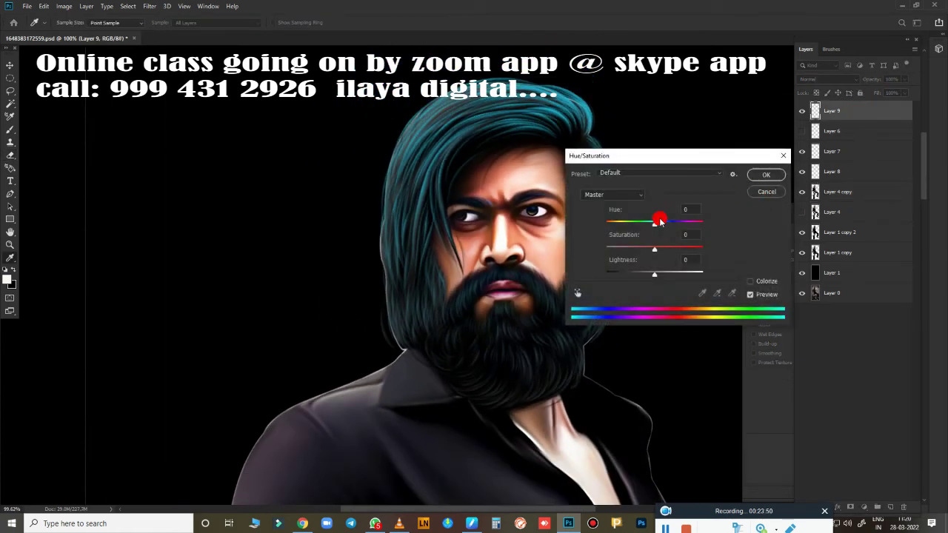
{"action": "left_click_drag", "start_coordinate": [678, 166], "coordinate": [747, 168]}
{"action": "left_click_drag", "start_coordinate": [715, 223], "coordinate": [758, 234]}
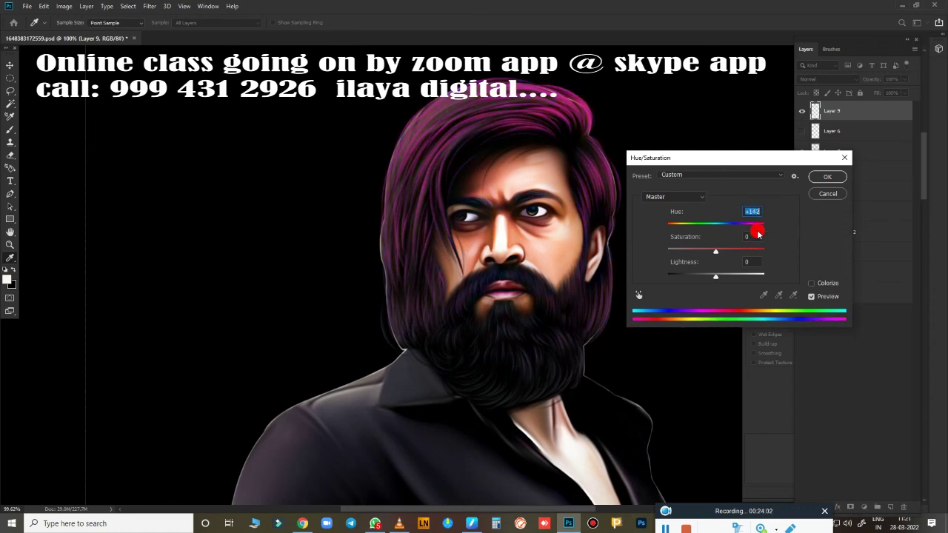
{"action": "left_click", "coordinate": [827, 181]}
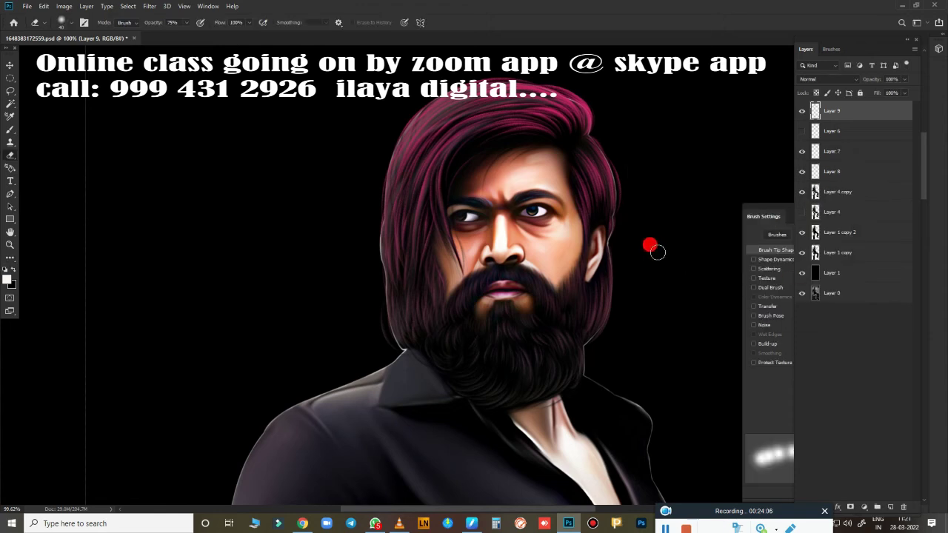
Push the hair colour toward blue using Color Balance on highlights and midtones.
{"action": "scroll", "coordinate": [677, 219], "scroll_direction": "down", "scroll_amount": 5}
{"action": "scroll", "coordinate": [571, 207], "scroll_direction": "up", "scroll_amount": 2}
{"action": "scroll", "coordinate": [526, 204], "scroll_direction": "up", "scroll_amount": 1}
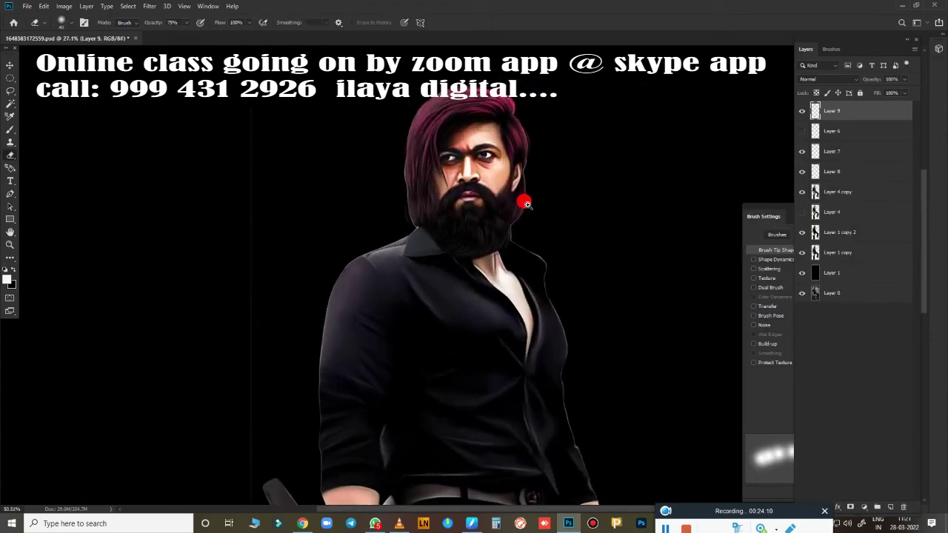
{"action": "scroll", "coordinate": [526, 204], "scroll_direction": "up", "scroll_amount": 3}
{"action": "scroll", "coordinate": [545, 245], "scroll_direction": "up", "scroll_amount": 1}
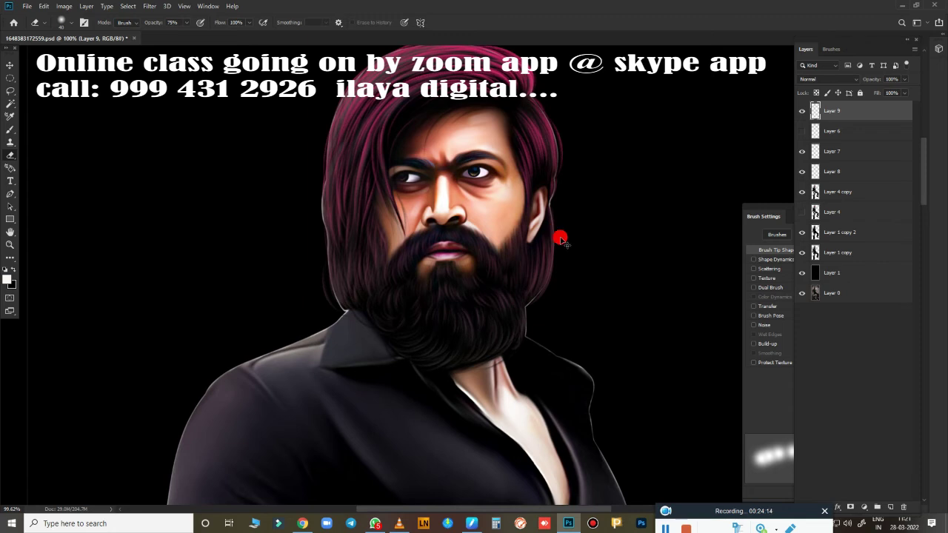
{"action": "key", "text": "ctrl+u"}
{"action": "left_click", "coordinate": [827, 193]}
{"action": "key", "text": "ctrl+b"}
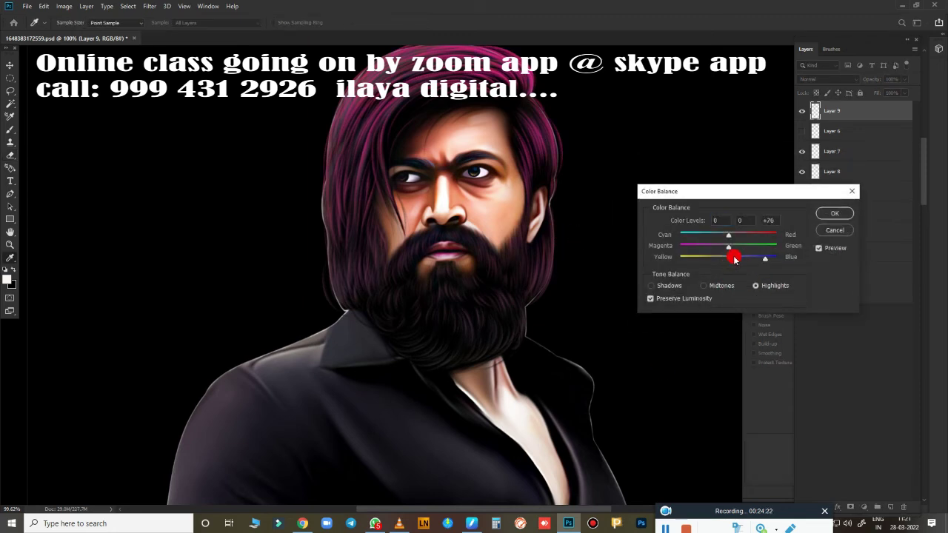
{"action": "mouse_move", "coordinate": [734, 258]}
{"action": "left_mouse_down"}
{"action": "mouse_move", "coordinate": [776, 255]}
{"action": "mouse_move", "coordinate": [766, 257]}
{"action": "left_mouse_up"}
{"action": "left_click", "coordinate": [703, 285]}
{"action": "left_click", "coordinate": [827, 232]}
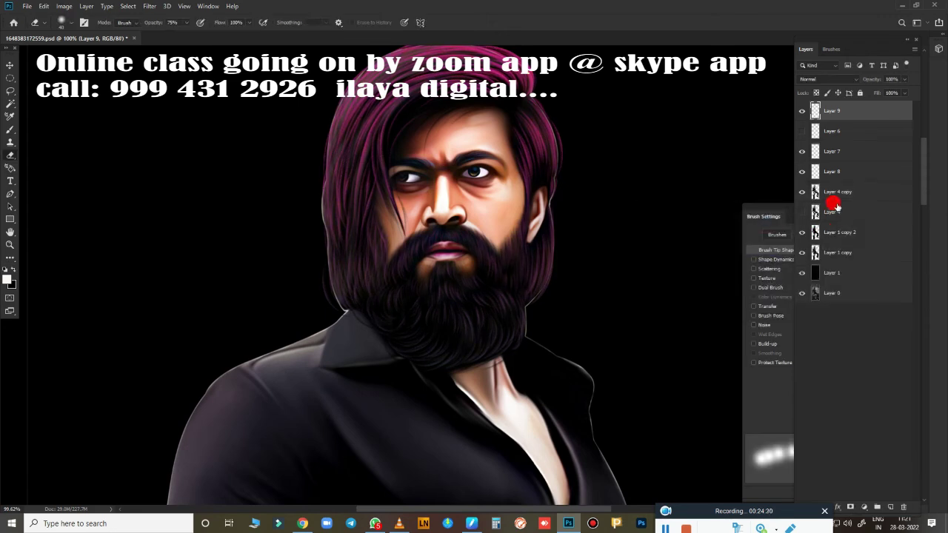
Add a Gradient Overlay to Layer 9 with a red-orange left colour stop.
{"action": "left_click", "coordinate": [837, 507]}
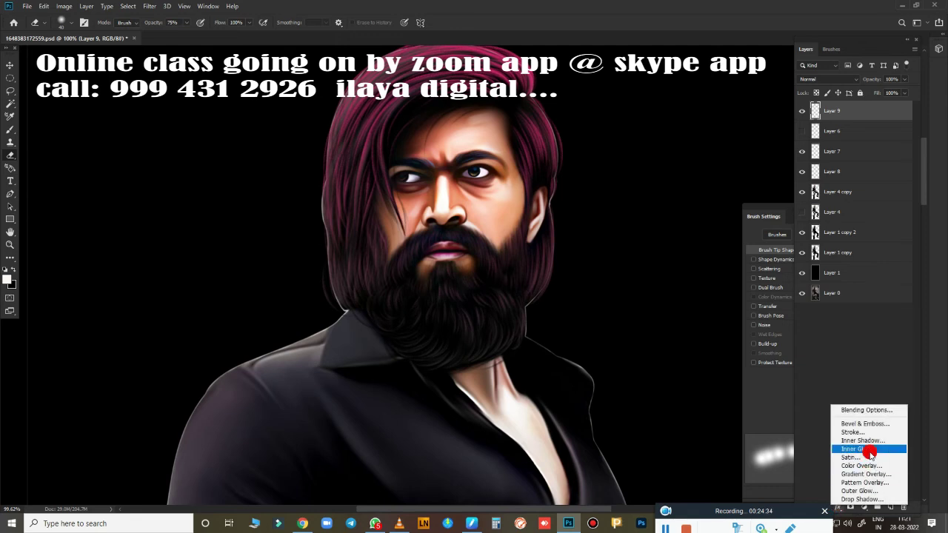
{"action": "left_click", "coordinate": [805, 343]}
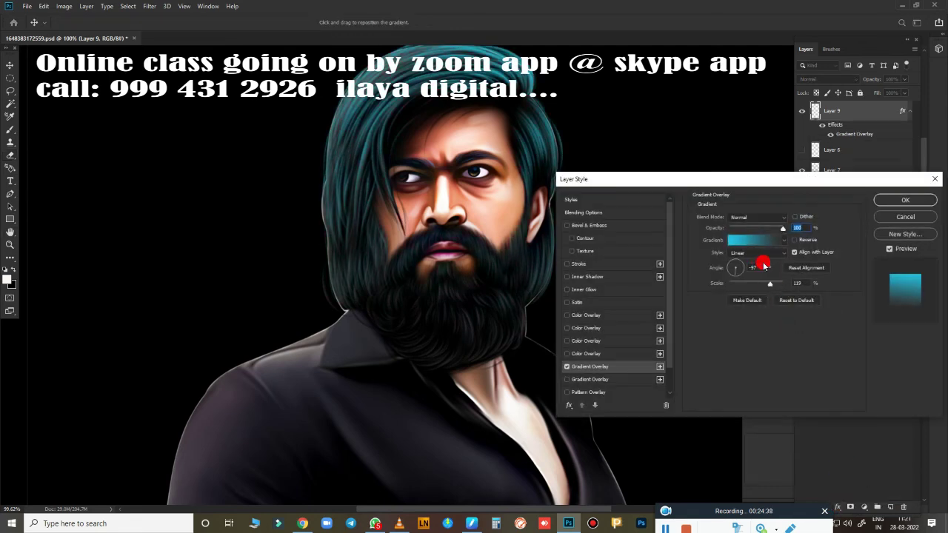
{"action": "left_click", "coordinate": [755, 241]}
{"action": "left_click", "coordinate": [715, 246]}
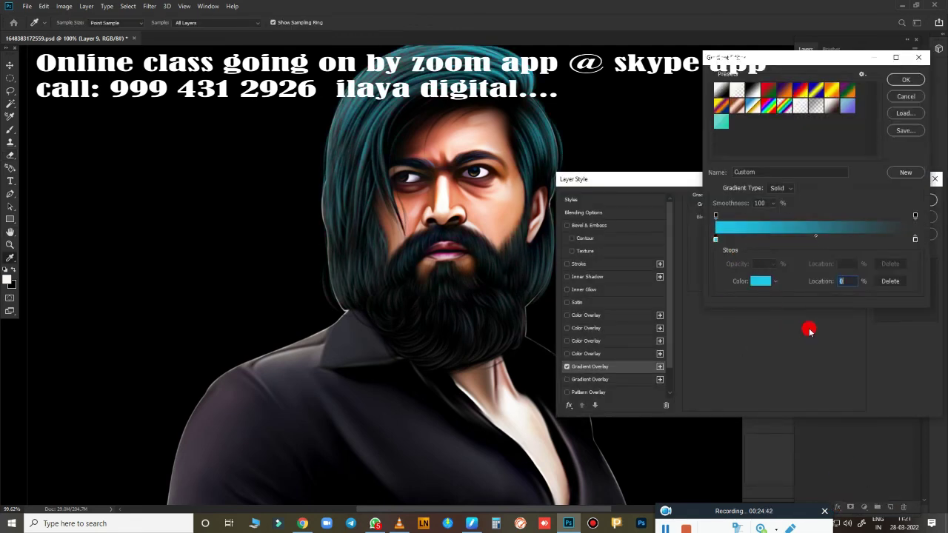
{"action": "left_click", "coordinate": [761, 281]}
{"action": "left_click", "coordinate": [757, 283]}
{"action": "left_click_drag", "start_coordinate": [735, 333], "coordinate": [734, 319]}
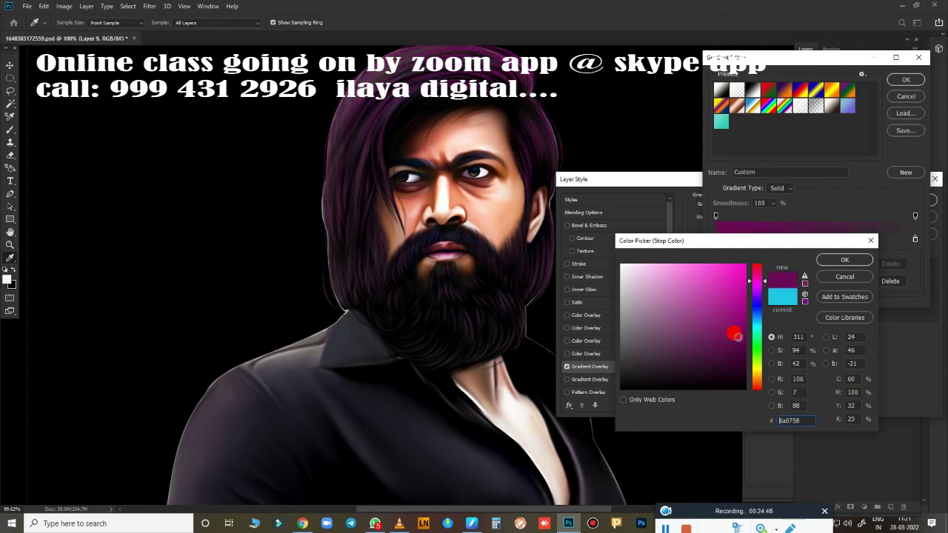
{"action": "left_click_drag", "start_coordinate": [764, 374], "coordinate": [756, 380]}
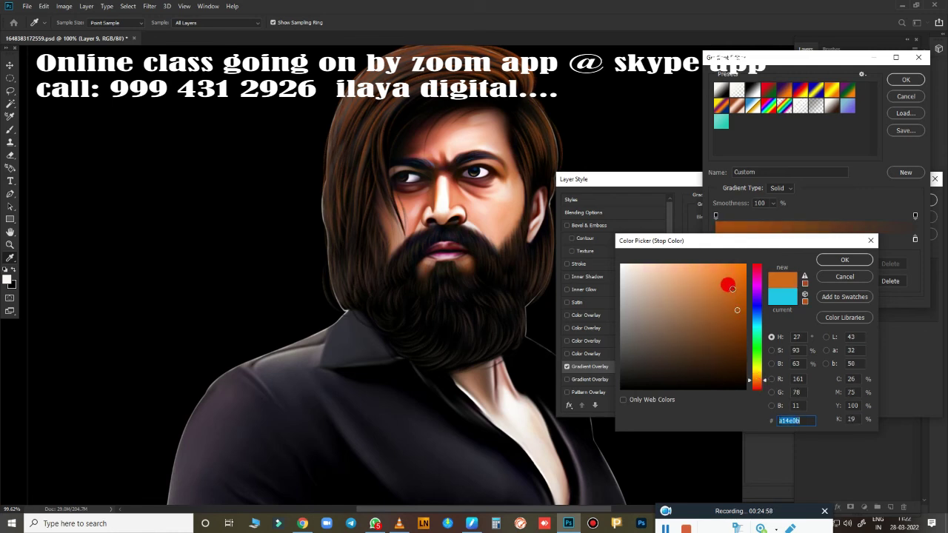
{"action": "left_click", "coordinate": [731, 288]}
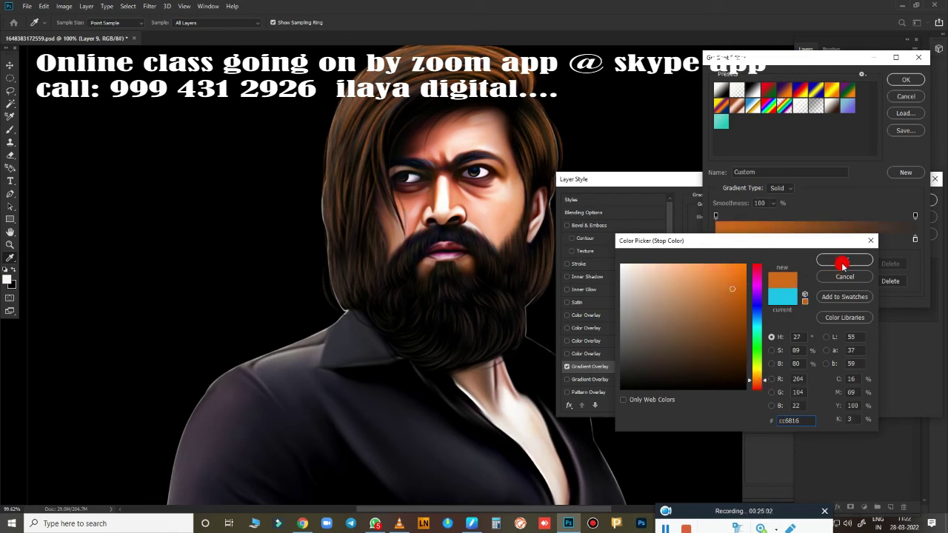
{"action": "left_click_drag", "start_coordinate": [763, 381], "coordinate": [765, 385]}
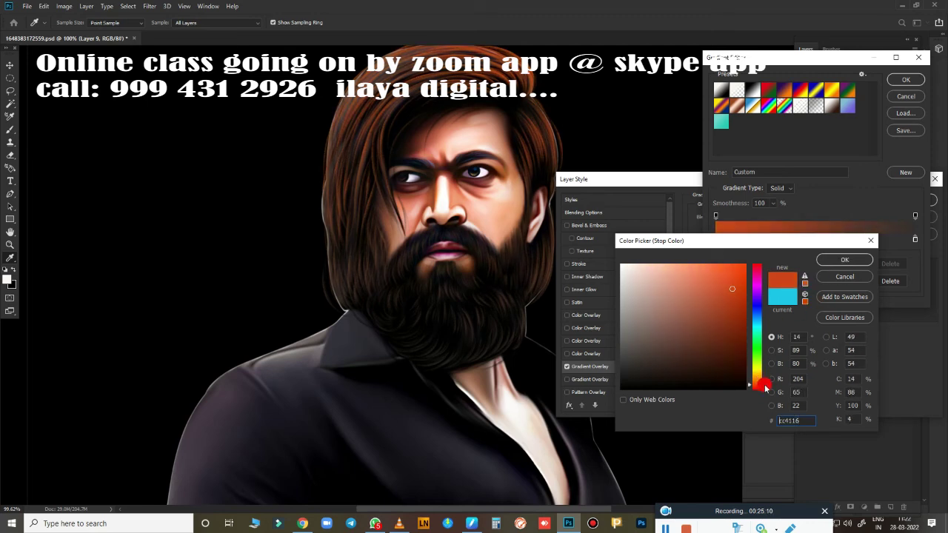
{"action": "left_click", "coordinate": [845, 259]}
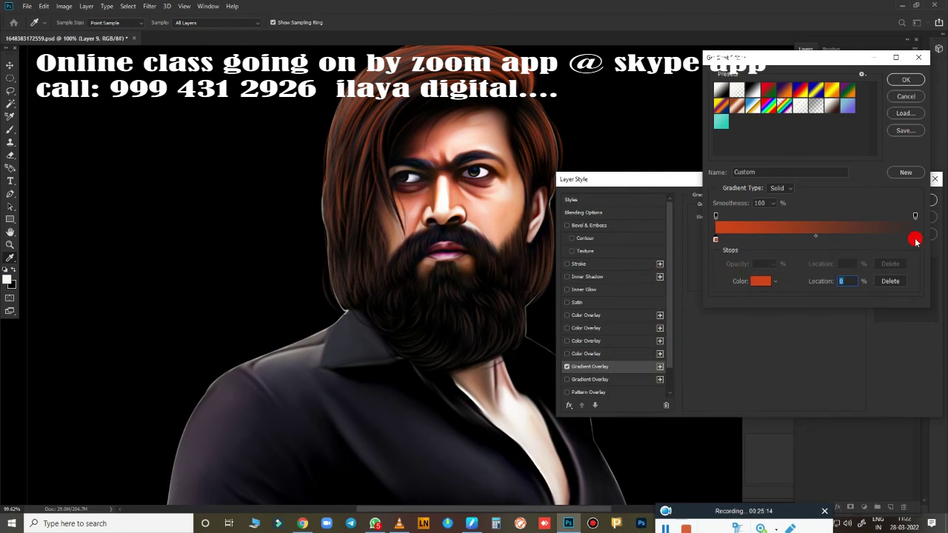
Set the right gradient stop to a near-black dark red and move it slightly inward.
{"action": "left_click", "coordinate": [760, 282]}
{"action": "left_click", "coordinate": [730, 376]}
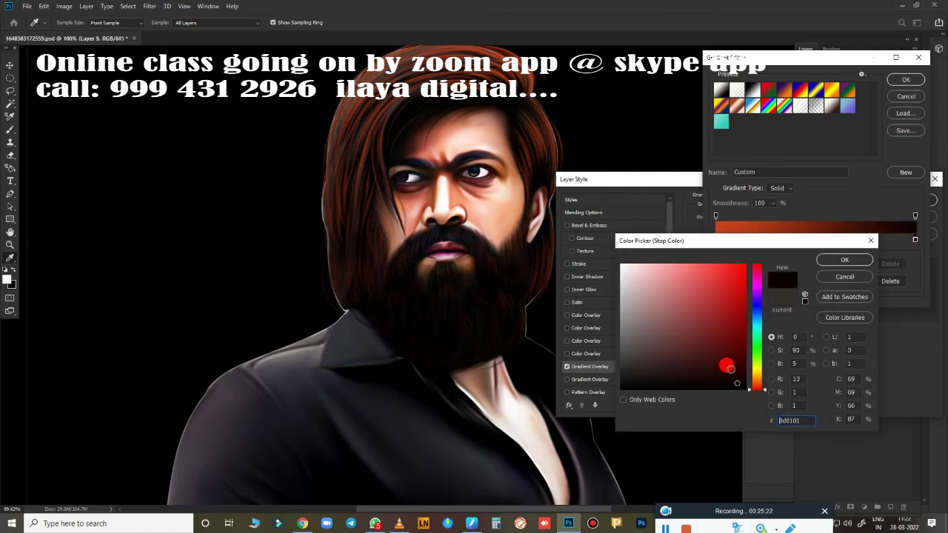
{"action": "left_click", "coordinate": [732, 375]}
{"action": "left_click", "coordinate": [844, 260]}
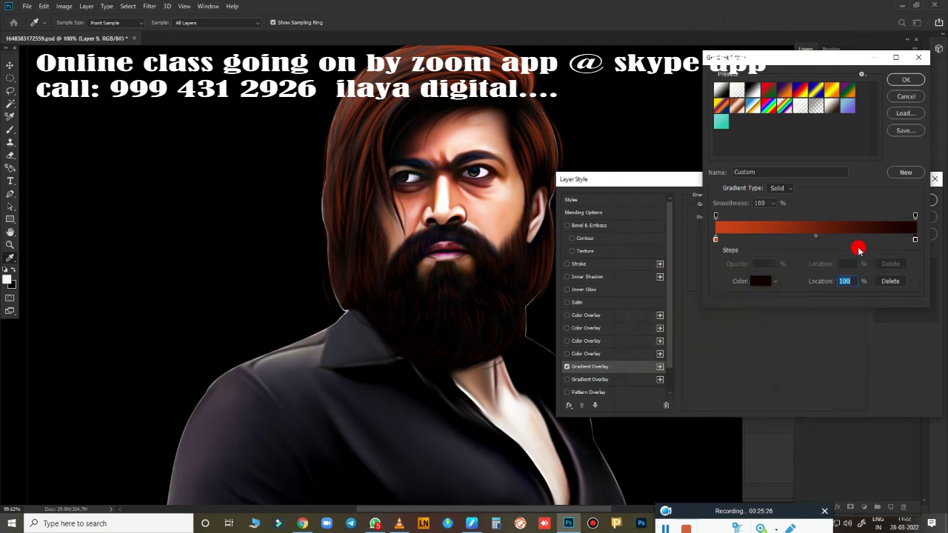
{"action": "left_click_drag", "start_coordinate": [911, 243], "coordinate": [889, 245]}
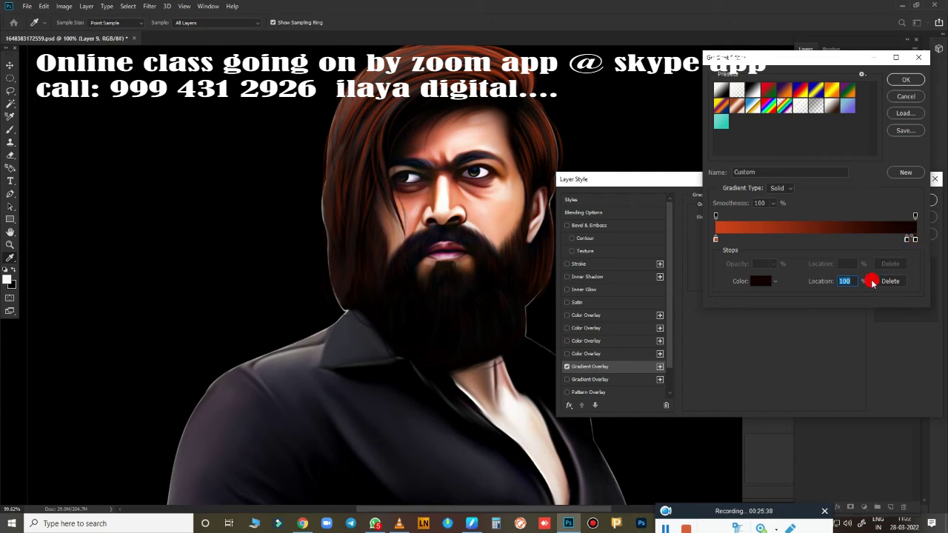
Move the gradient's dark stop to about 97% and make the start stop magenta (ee09c0).
{"action": "left_click_drag", "start_coordinate": [915, 238], "coordinate": [909, 242]}
{"action": "left_click", "coordinate": [712, 242]}
{"action": "left_click", "coordinate": [760, 280]}
{"action": "left_click_drag", "start_coordinate": [755, 270], "coordinate": [753, 293]}
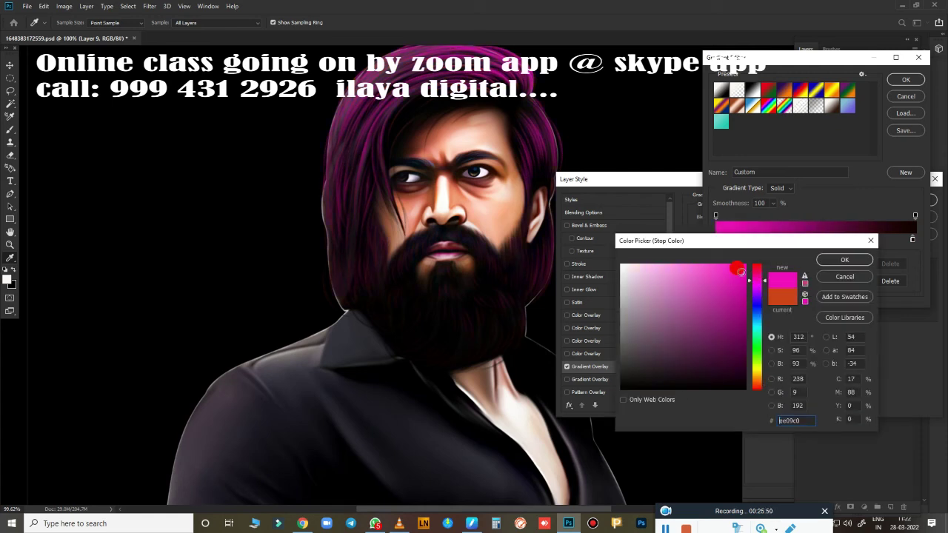
{"action": "left_click", "coordinate": [857, 262]}
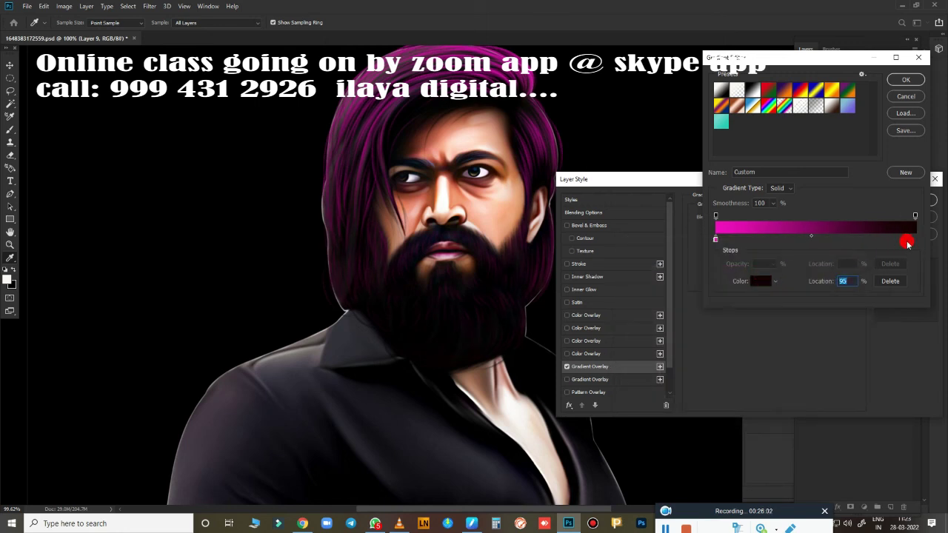
{"action": "left_click_drag", "start_coordinate": [907, 243], "coordinate": [912, 241]}
{"action": "left_click", "coordinate": [906, 79]}
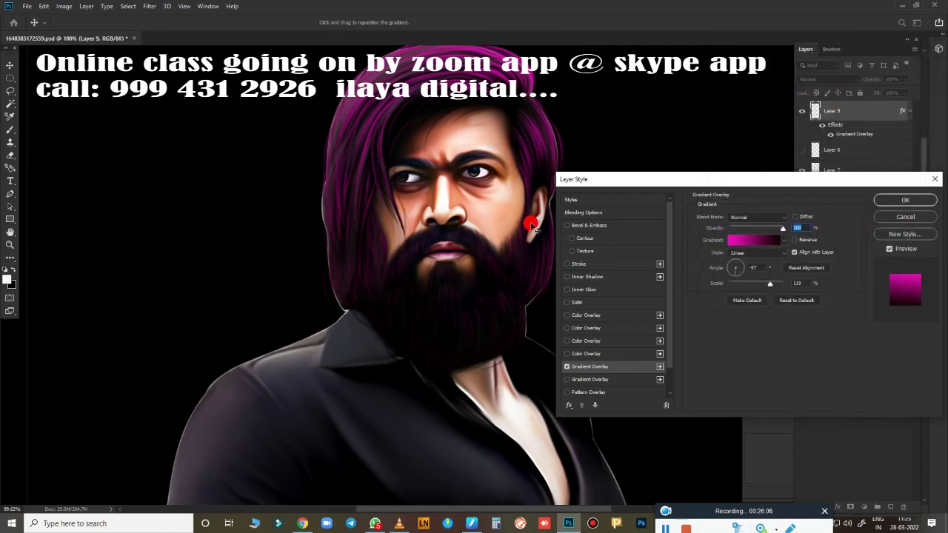
Apply the gradient overlay to the hair and preview a Hue/Saturation shift without keeping it.
{"action": "left_click", "coordinate": [893, 201]}
{"action": "scroll", "coordinate": [654, 261], "scroll_direction": "down", "scroll_amount": 3}
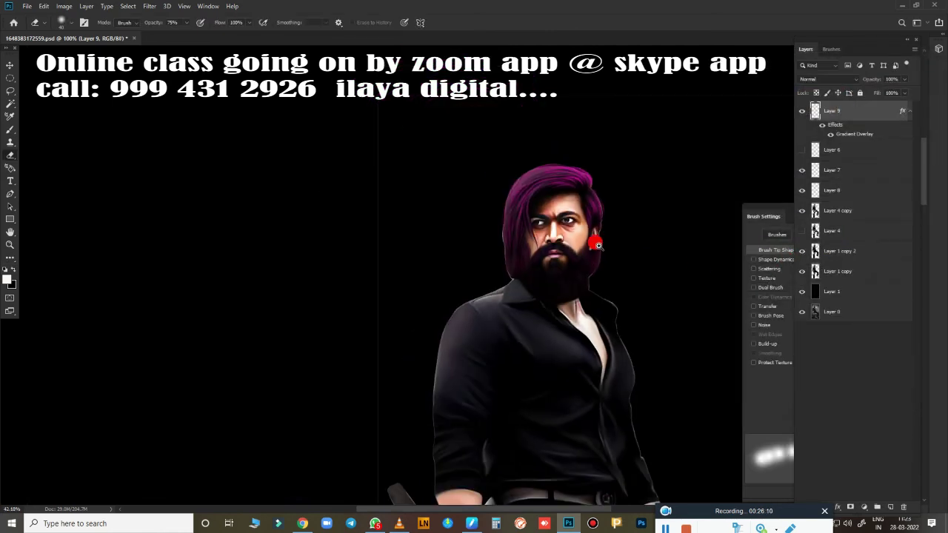
{"action": "scroll", "coordinate": [554, 229], "scroll_direction": "down", "scroll_amount": 2}
{"action": "scroll", "coordinate": [402, 169], "scroll_direction": "up", "scroll_amount": 1}
{"action": "scroll", "coordinate": [448, 165], "scroll_direction": "down", "scroll_amount": 2}
{"action": "scroll", "coordinate": [567, 233], "scroll_direction": "up", "scroll_amount": 3}
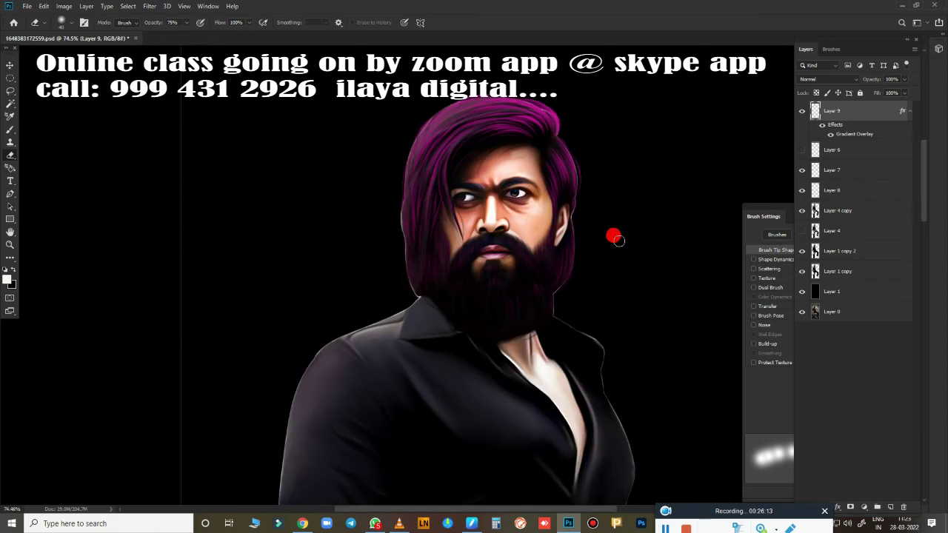
{"action": "key", "text": "ctrl+u"}
{"action": "left_click_drag", "start_coordinate": [715, 225], "coordinate": [664, 228]}
{"action": "key", "text": "Return"}
{"action": "key", "text": "e"}
Merge a new empty layer into Layer 9 to bake in the gradient overlay.
{"action": "left_click", "coordinate": [890, 507]}
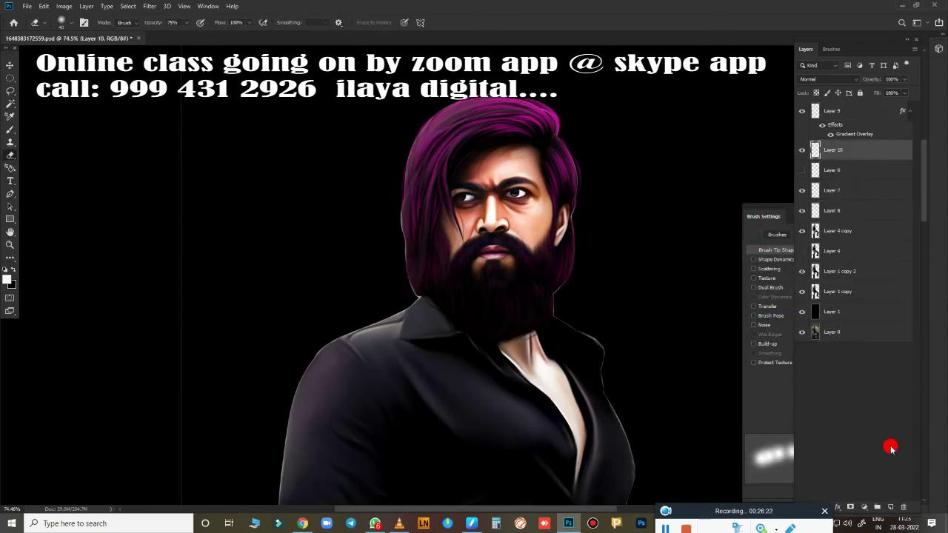
{"action": "left_click", "coordinate": [859, 112]}
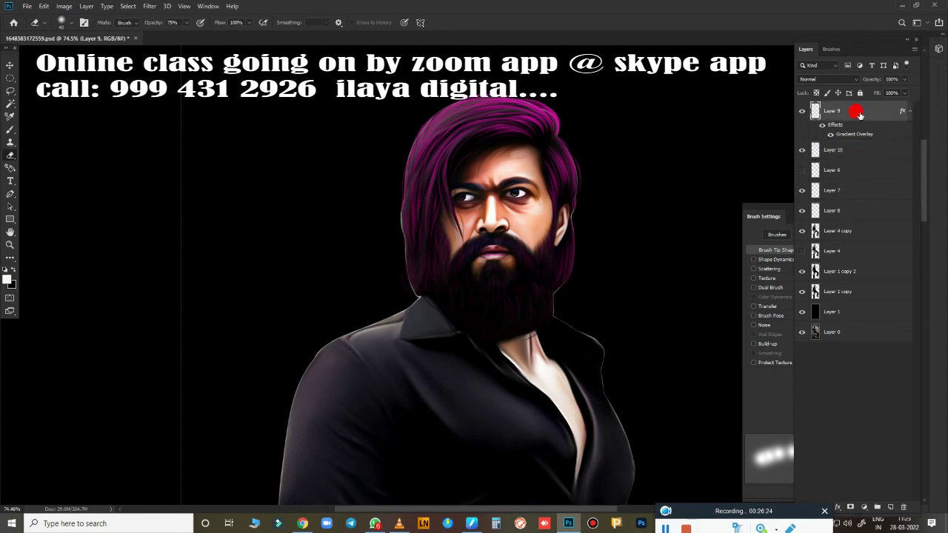
{"action": "left_click", "coordinate": [849, 149]}
{"action": "key", "text": "ctrl+e"}
Shift the hair hue about +65 to reddish-brown with Hue/Saturation.
{"action": "key", "text": "ctrl+u"}
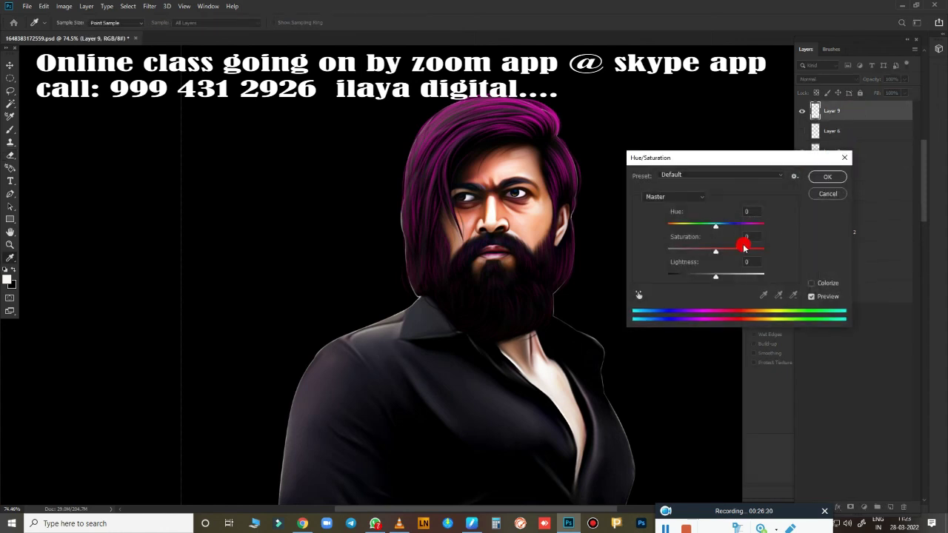
{"action": "left_click_drag", "start_coordinate": [717, 227], "coordinate": [744, 237]}
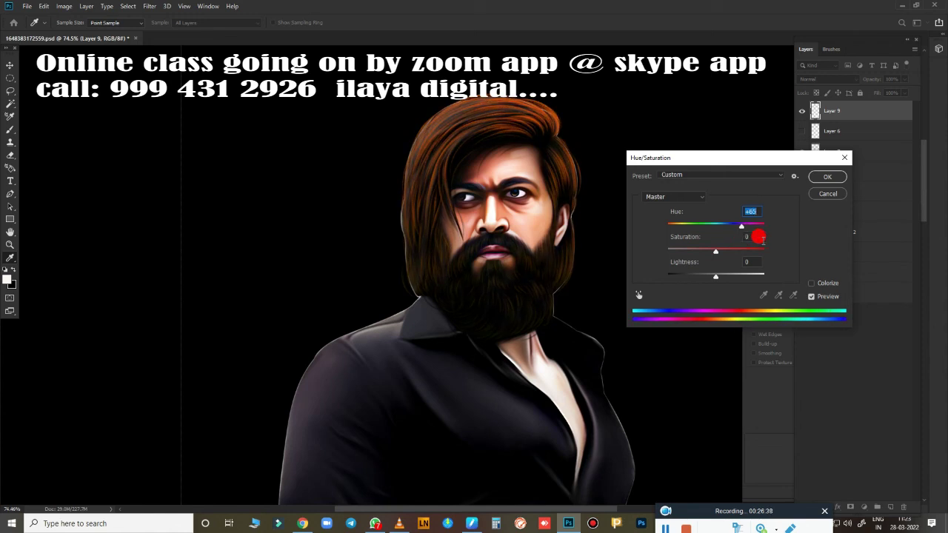
{"action": "left_click", "coordinate": [824, 195]}
{"action": "key", "text": "e"}
{"action": "scroll", "coordinate": [715, 342], "scroll_direction": "down", "scroll_amount": 3}
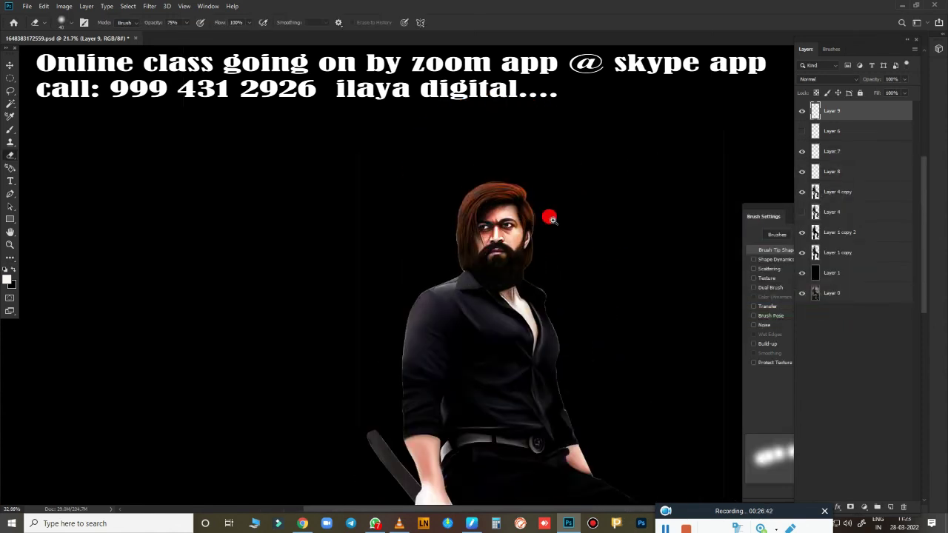
{"action": "scroll", "coordinate": [563, 222], "scroll_direction": "up", "scroll_amount": 3}
{"action": "scroll", "coordinate": [581, 231], "scroll_direction": "down", "scroll_amount": 2}
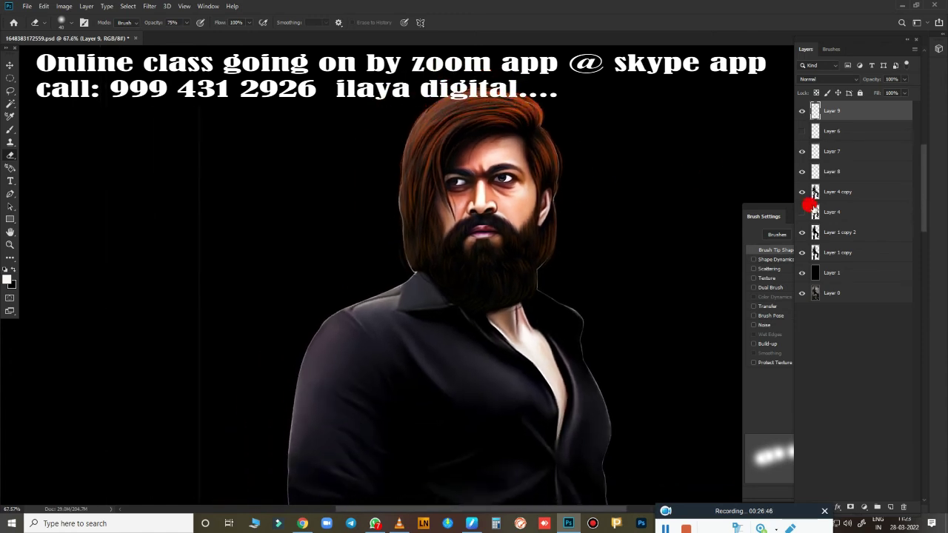
Apply a Vibrance boost of +46 to the Layer 4 copy portrait layer.
{"action": "left_click", "coordinate": [844, 196]}
{"action": "key", "text": "alt+i"}
{"action": "key", "text": "j"}
{"action": "key", "text": "v"}
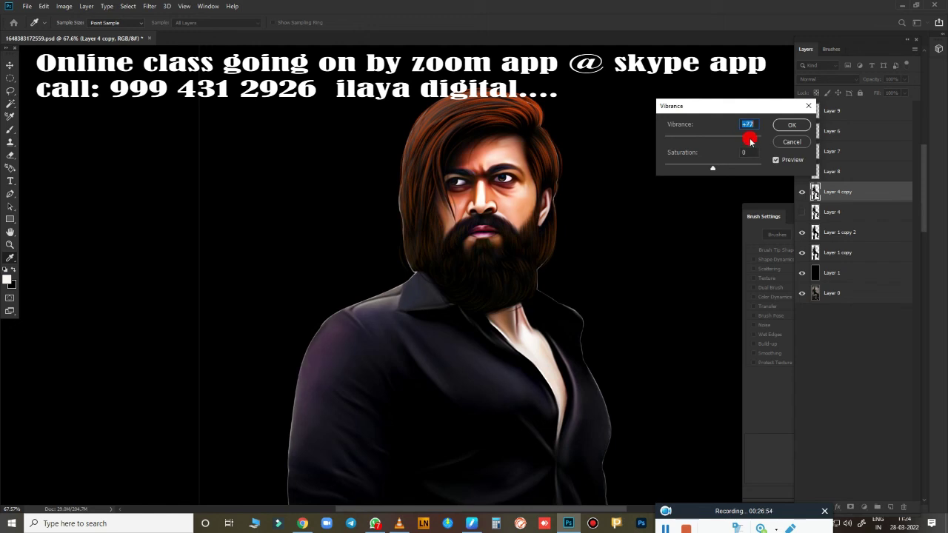
{"action": "left_click", "coordinate": [791, 124]}
Return to Layer 9 and pan the view to centre the head.
{"action": "key", "text": "alt+period"}
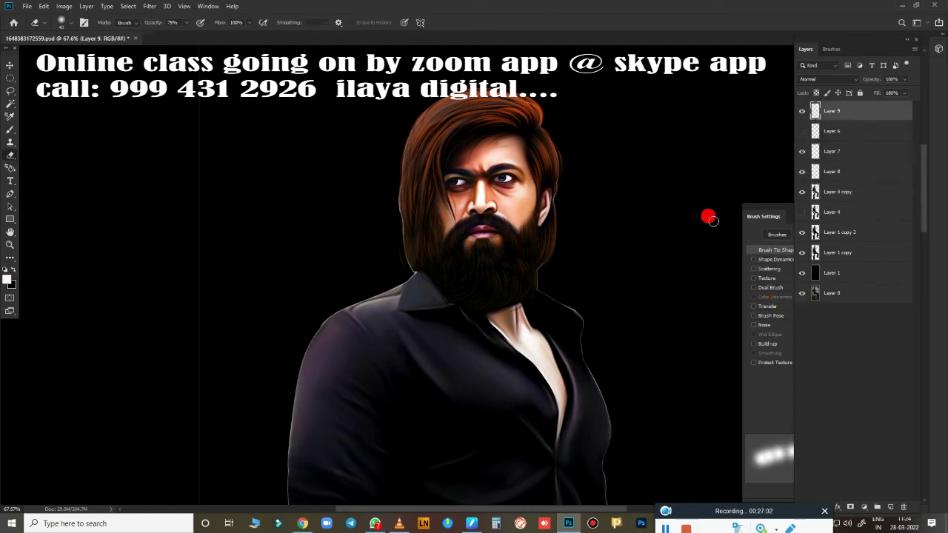
{"action": "scroll", "coordinate": [577, 315], "scroll_direction": "down", "scroll_amount": 3}
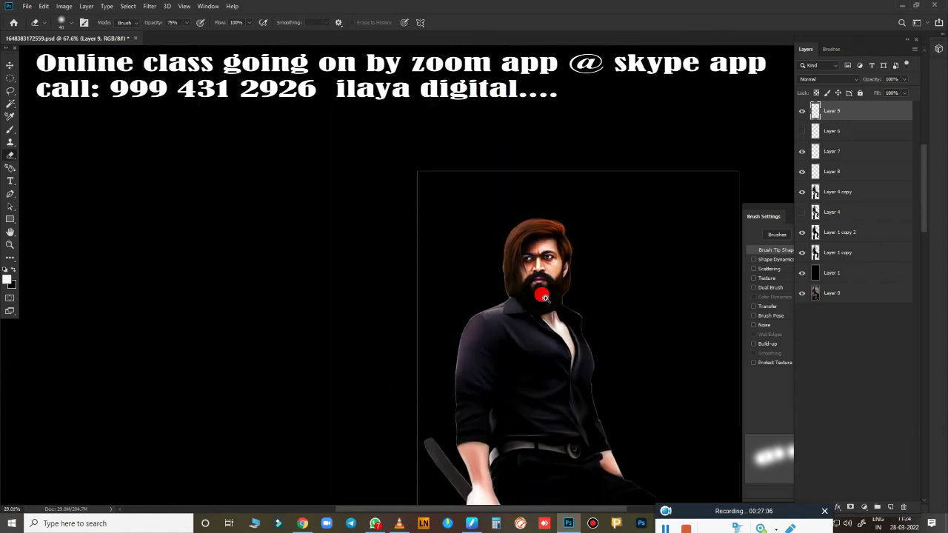
{"action": "scroll", "coordinate": [562, 222], "scroll_direction": "up", "scroll_amount": 1}
{"action": "scroll", "coordinate": [603, 245], "scroll_direction": "up", "scroll_amount": 4}
{"action": "left_click_drag", "start_coordinate": [607, 245], "coordinate": [655, 285]}
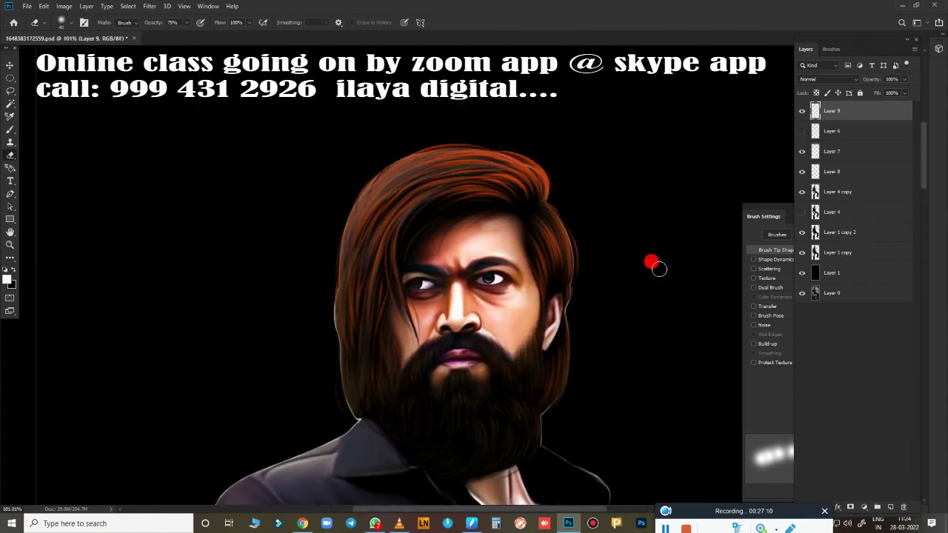
Lasso the upper hair and feather the selection by 100 px.
{"action": "key", "text": "l"}
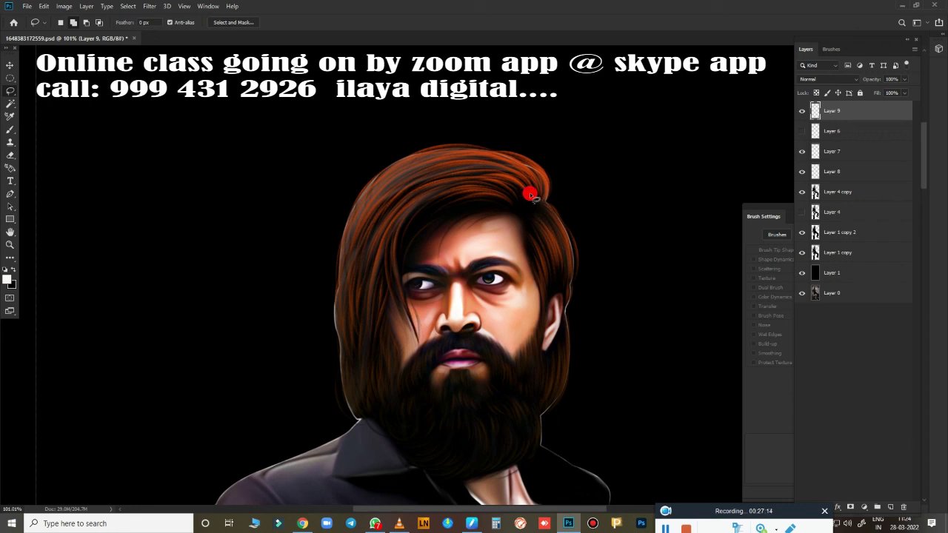
{"action": "left_click_drag", "start_coordinate": [527, 193], "coordinate": [388, 210]}
{"action": "left_click", "coordinate": [538, 191]}
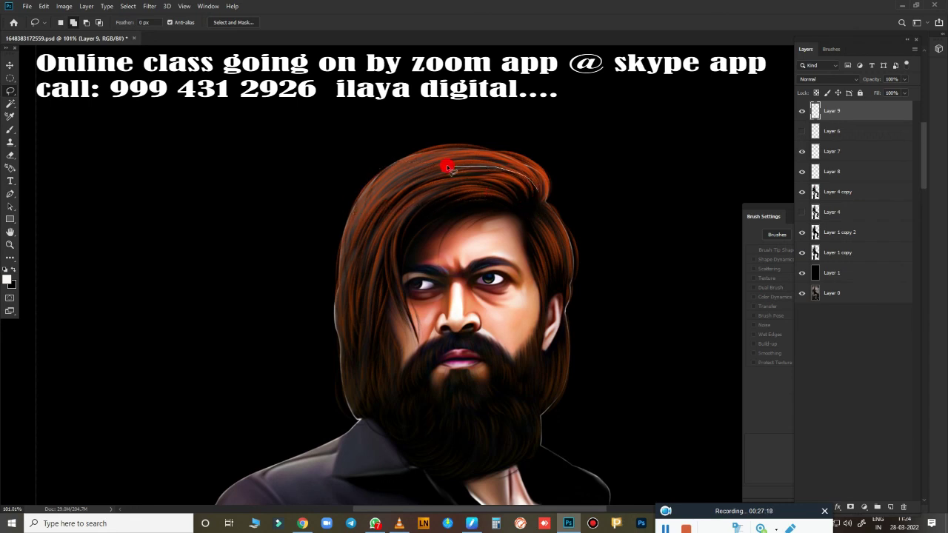
{"action": "left_click_drag", "start_coordinate": [447, 166], "coordinate": [538, 194]}
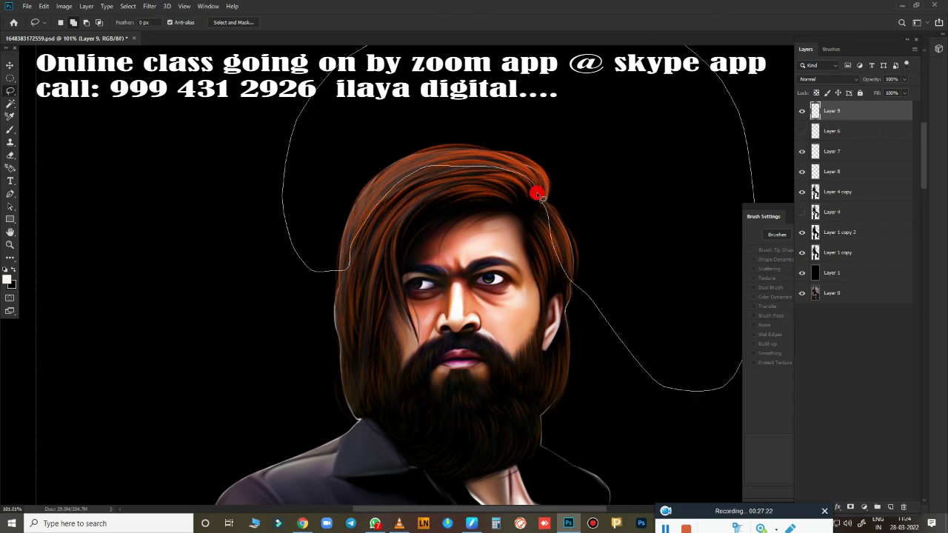
{"action": "key", "text": "shift+F6"}
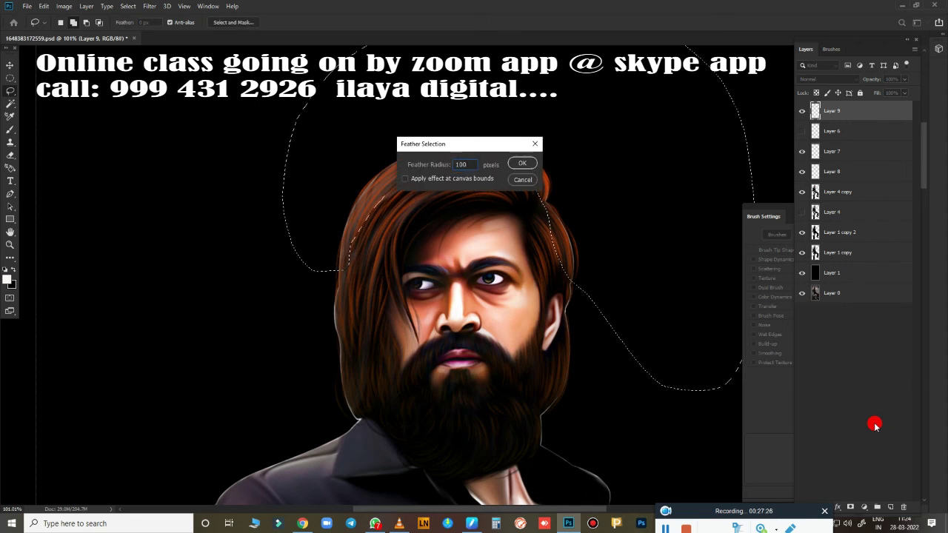
{"action": "key", "text": "Return"}
Adjust the selected hair's highlight yellow–blue balance with Color Balance.
{"action": "key", "text": "ctrl+b"}
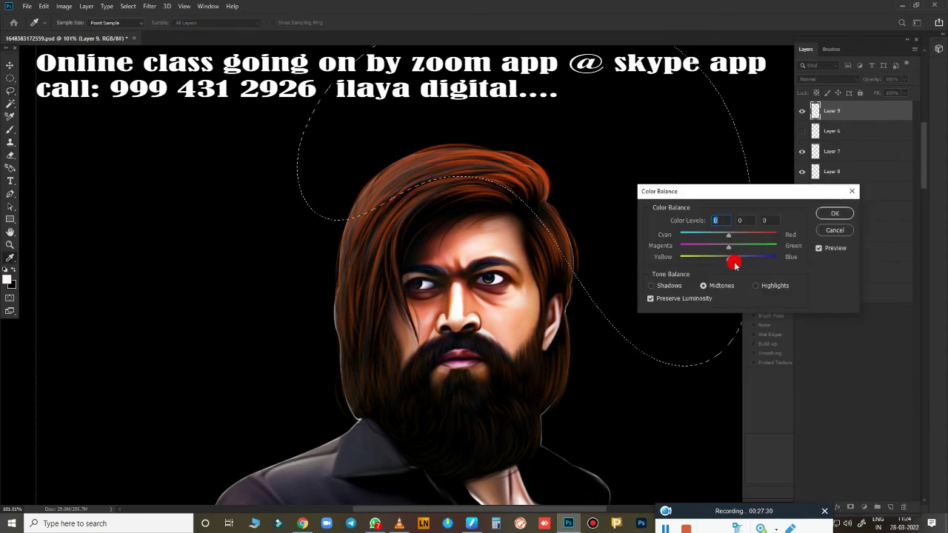
{"action": "left_click", "coordinate": [756, 285]}
{"action": "mouse_move", "coordinate": [727, 256]}
{"action": "left_mouse_down"}
{"action": "mouse_move", "coordinate": [642, 230]}
{"action": "mouse_move", "coordinate": [722, 257]}
{"action": "left_mouse_up"}
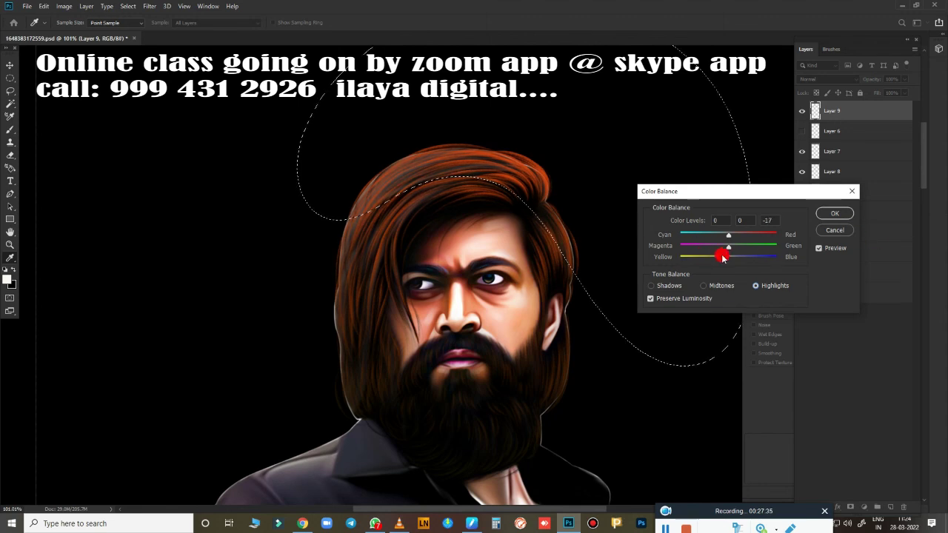
{"action": "left_click", "coordinate": [834, 213]}
Rotate the selected hair's hue toward green, then raise its saturation.
{"action": "key", "text": "ctrl+u"}
{"action": "left_click_drag", "start_coordinate": [716, 224], "coordinate": [754, 237]}
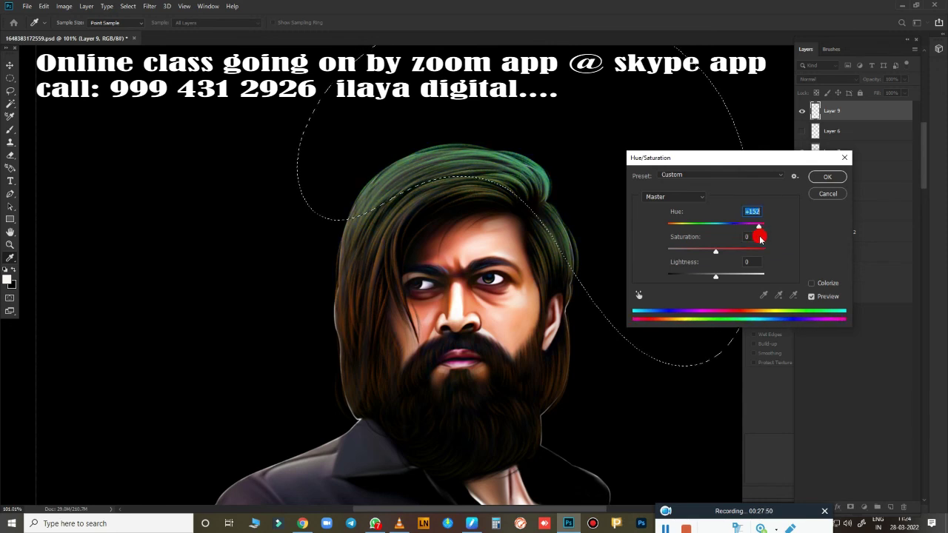
{"action": "left_click", "coordinate": [826, 176]}
{"action": "key", "text": "ctrl+u"}
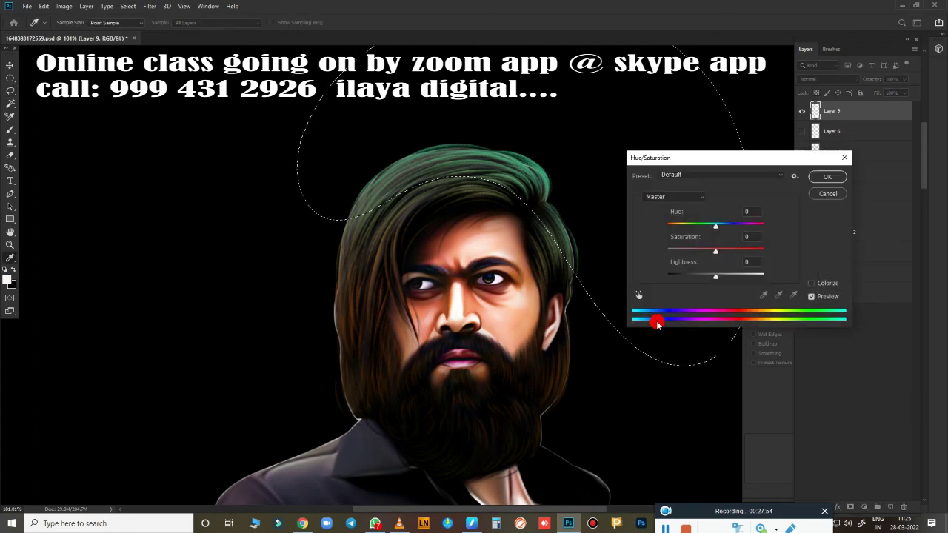
{"action": "left_click_drag", "start_coordinate": [718, 250], "coordinate": [744, 250]}
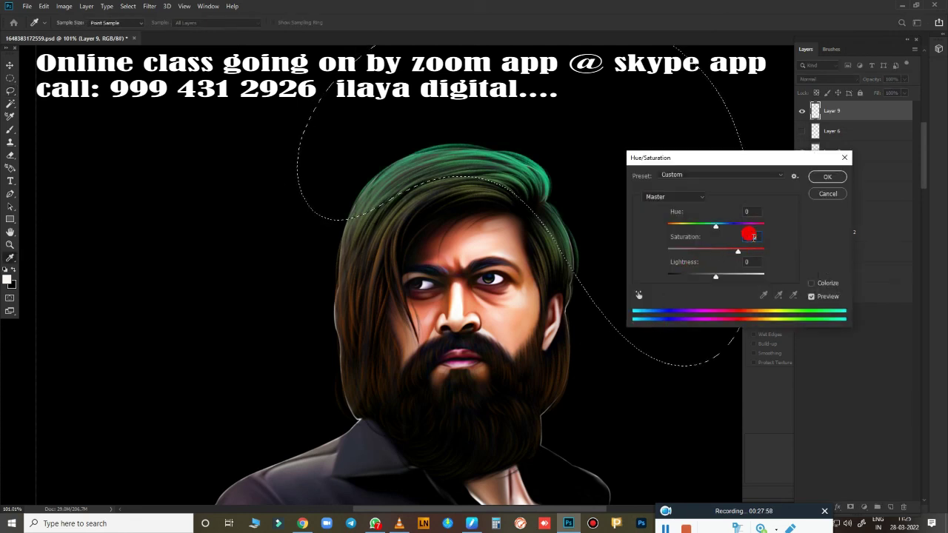
{"action": "left_click", "coordinate": [827, 176]}
{"action": "scroll", "coordinate": [639, 283], "scroll_direction": "down", "scroll_amount": 5}
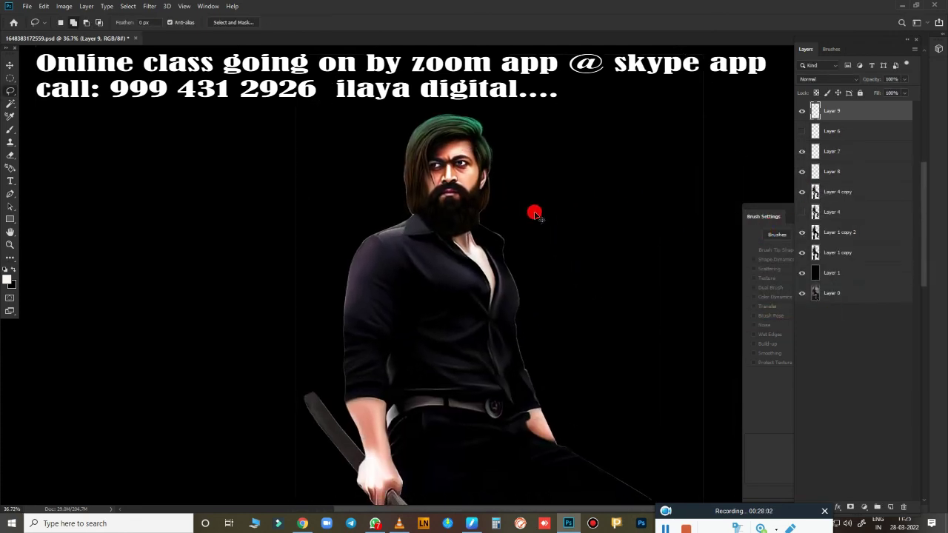
{"action": "scroll", "coordinate": [534, 213], "scroll_direction": "up", "scroll_amount": 3}
Lasso the hair to the right of the beard and feather the selection.
{"action": "scroll", "coordinate": [518, 206], "scroll_direction": "up", "scroll_amount": 2}
{"action": "left_click_drag", "start_coordinate": [496, 159], "coordinate": [471, 204]}
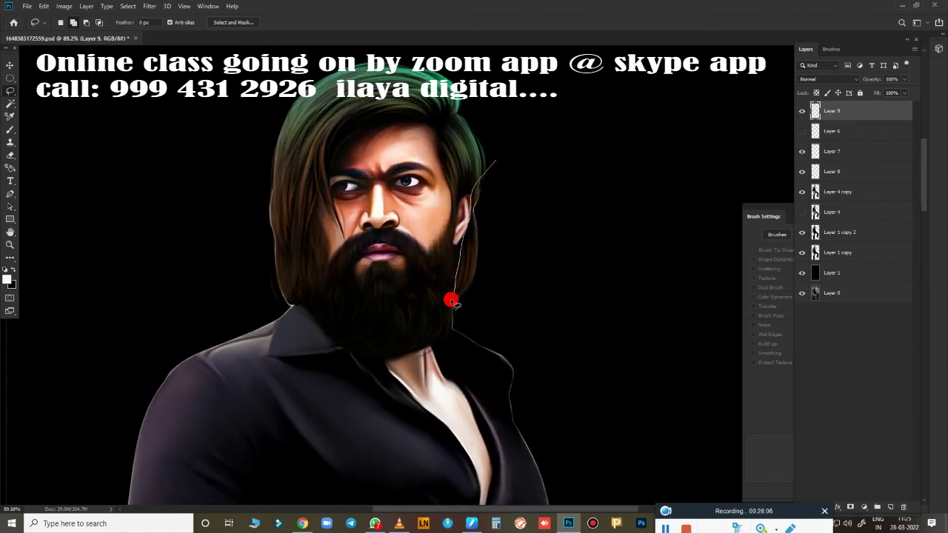
{"action": "left_click_drag", "start_coordinate": [451, 300], "coordinate": [673, 229]}
{"action": "key", "text": "shift+F6"}
{"action": "key", "text": "Return"}
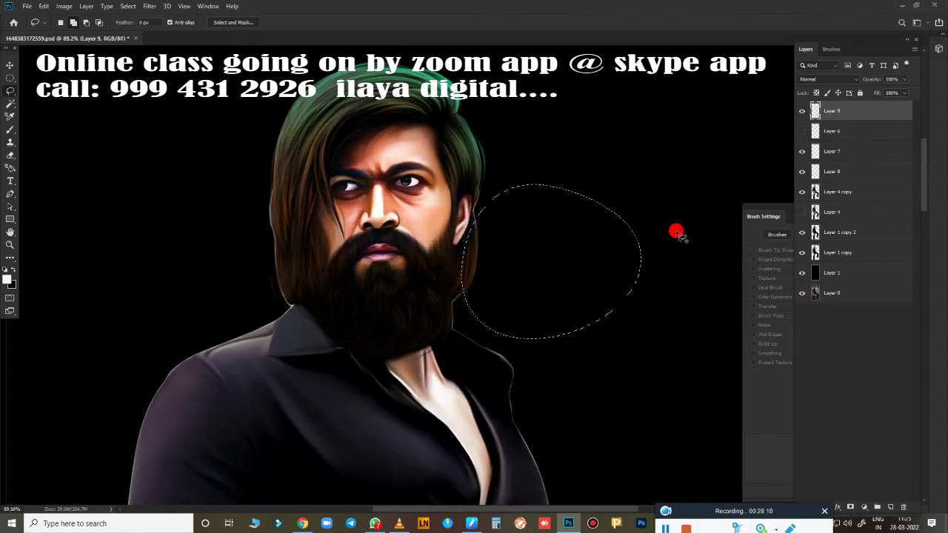
{"action": "key", "text": "ctrl+u"}
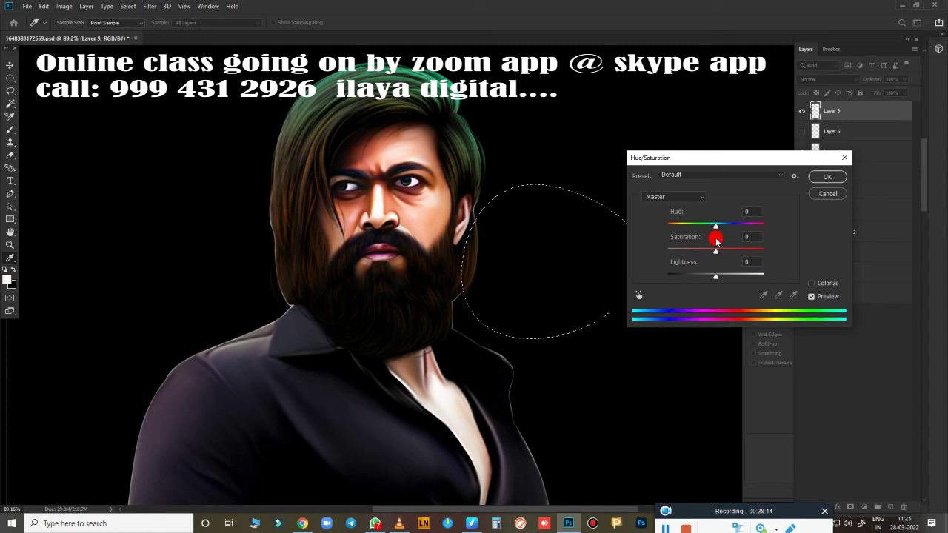
{"action": "left_click", "coordinate": [820, 194]}
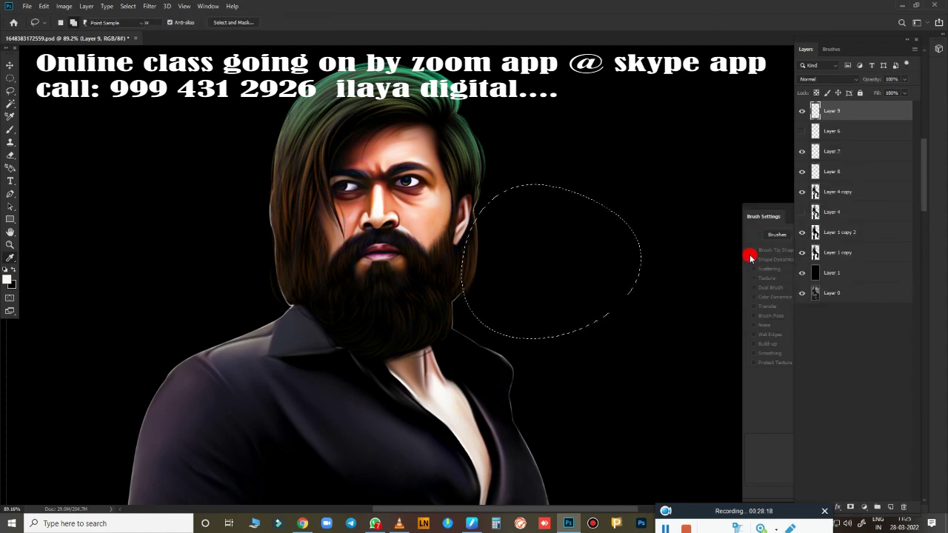
Apply a highlight Color Balance, a hue shift and a saturation boost to that hair.
{"action": "key", "text": "ctrl+b"}
{"action": "left_click", "coordinate": [755, 285]}
{"action": "left_click", "coordinate": [834, 213]}
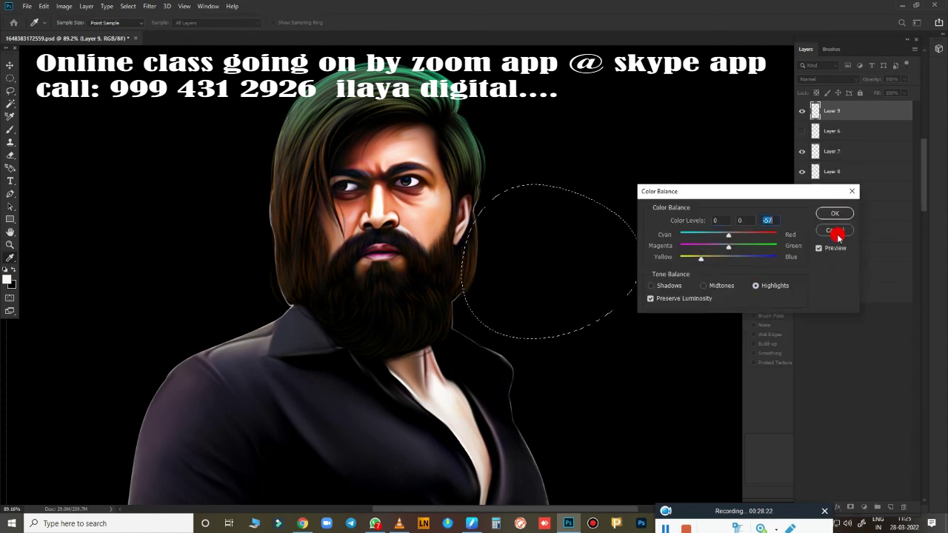
{"action": "key", "text": "ctrl+u"}
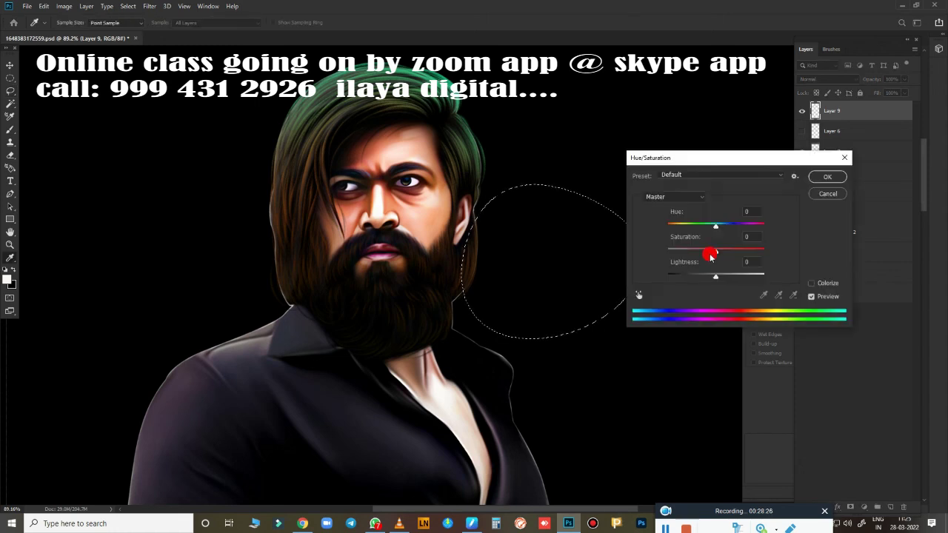
{"action": "left_click_drag", "start_coordinate": [715, 224], "coordinate": [755, 226]}
{"action": "left_click", "coordinate": [814, 177]}
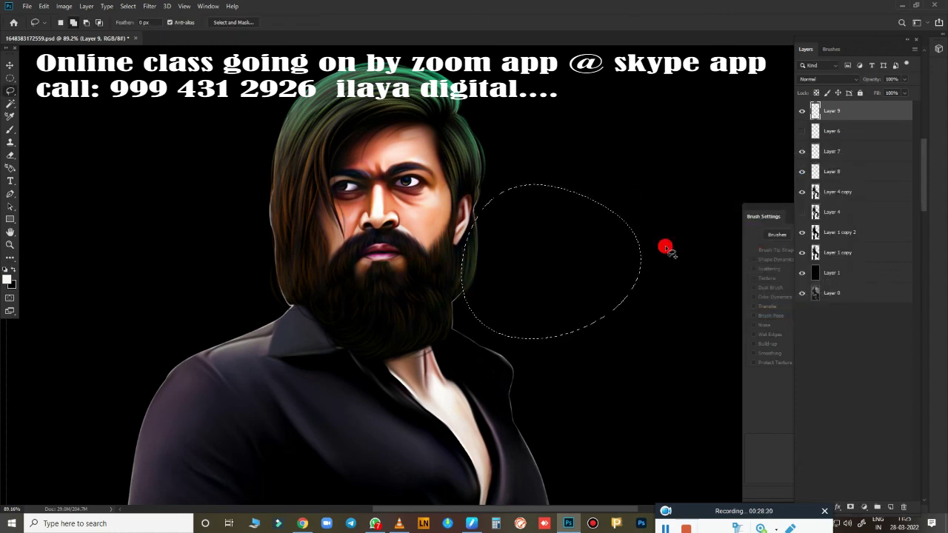
{"action": "key", "text": "ctrl+u"}
{"action": "left_click_drag", "start_coordinate": [715, 252], "coordinate": [747, 253]}
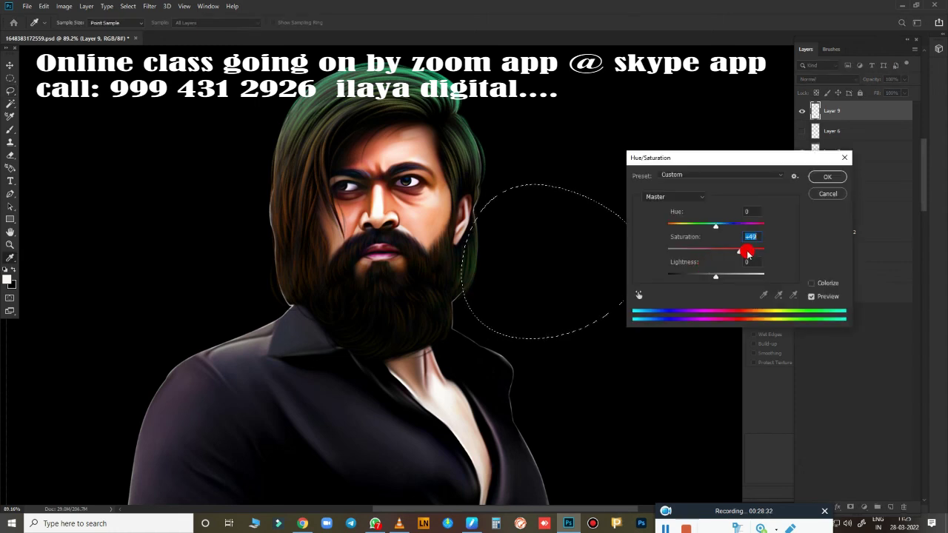
{"action": "left_click", "coordinate": [822, 176]}
Lasso the hair on the left side of the head and feather it 50 px.
{"action": "key", "text": "ctrl+d"}
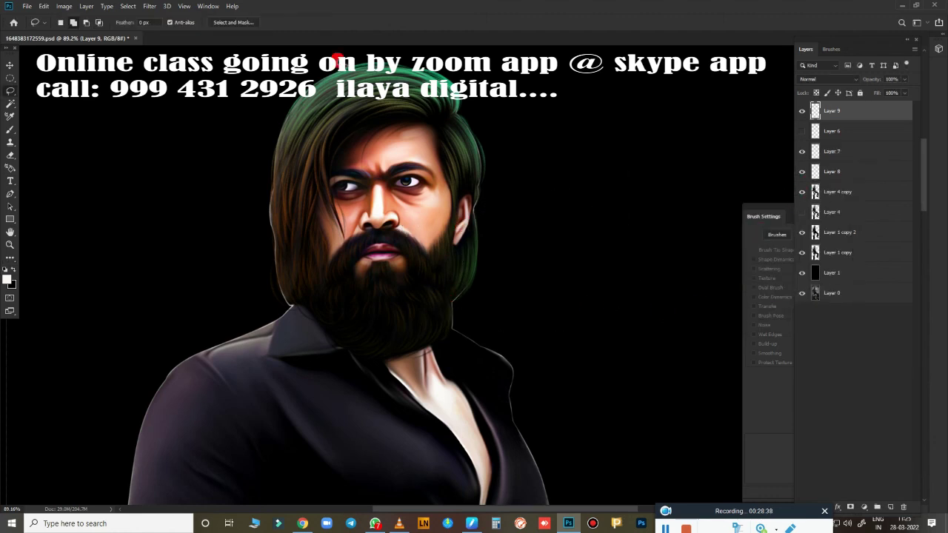
{"action": "mouse_move", "coordinate": [291, 192]}
{"action": "left_mouse_down"}
{"action": "mouse_move", "coordinate": [292, 303]}
{"action": "mouse_move", "coordinate": [328, 316]}
{"action": "mouse_move", "coordinate": [189, 159]}
{"action": "left_mouse_up"}
{"action": "key", "text": "shift+F6"}
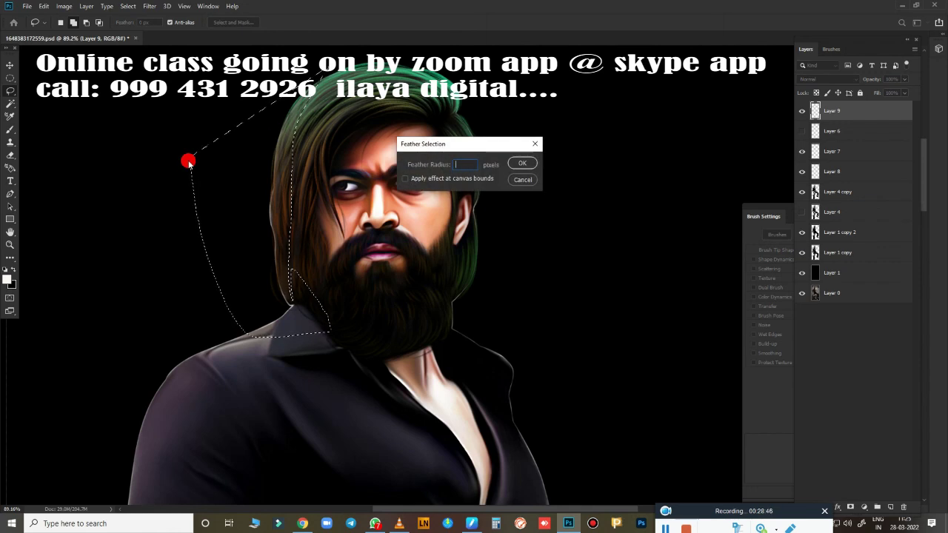
{"action": "type", "text": "150"}
{"action": "key", "text": "Return"}
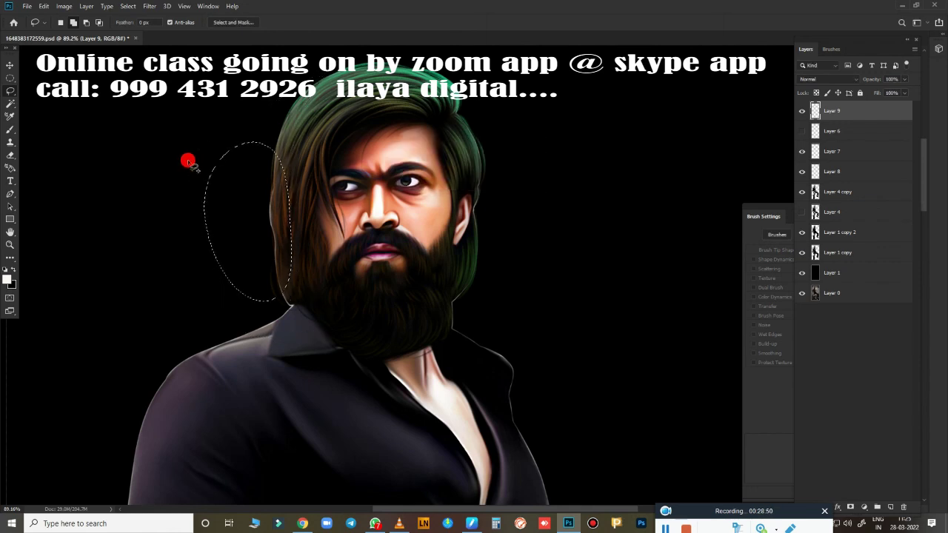
{"action": "key", "text": "i"}
Set the left-side hair to Hue +17 and Saturation +79.
{"action": "key", "text": "ctrl+u"}
{"action": "mouse_move", "coordinate": [713, 225]}
{"action": "left_mouse_down"}
{"action": "mouse_move", "coordinate": [663, 231]}
{"action": "mouse_move", "coordinate": [740, 227]}
{"action": "mouse_move", "coordinate": [719, 256]}
{"action": "left_mouse_up"}
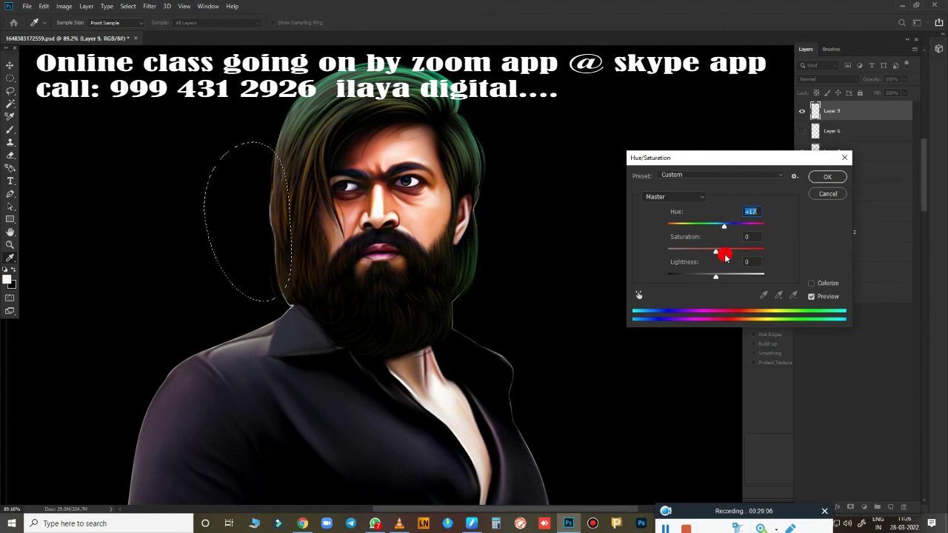
{"action": "left_click_drag", "start_coordinate": [719, 256], "coordinate": [721, 256]}
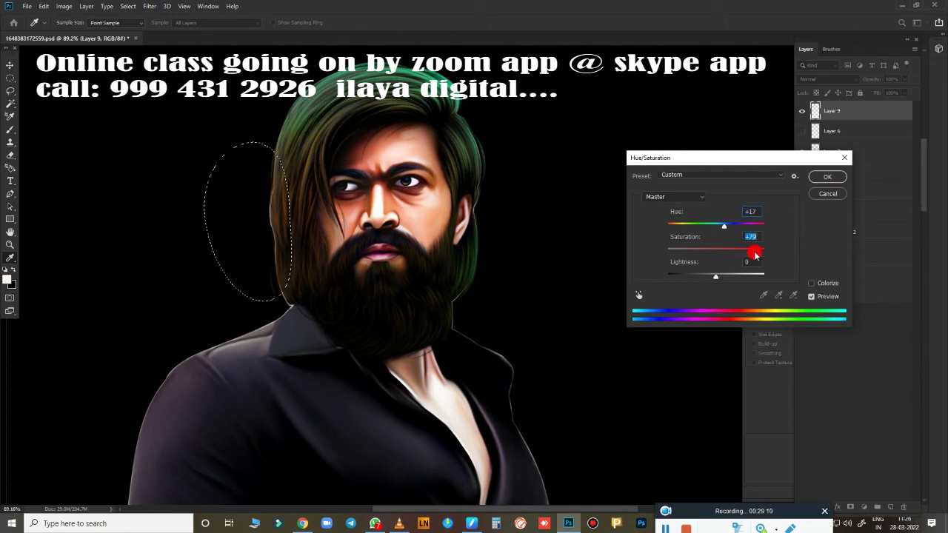
{"action": "left_click", "coordinate": [804, 179]}
Deselect, then attempt a top-hair selection and dismiss the empty-selection warning.
{"action": "key", "text": "ctrl+d"}
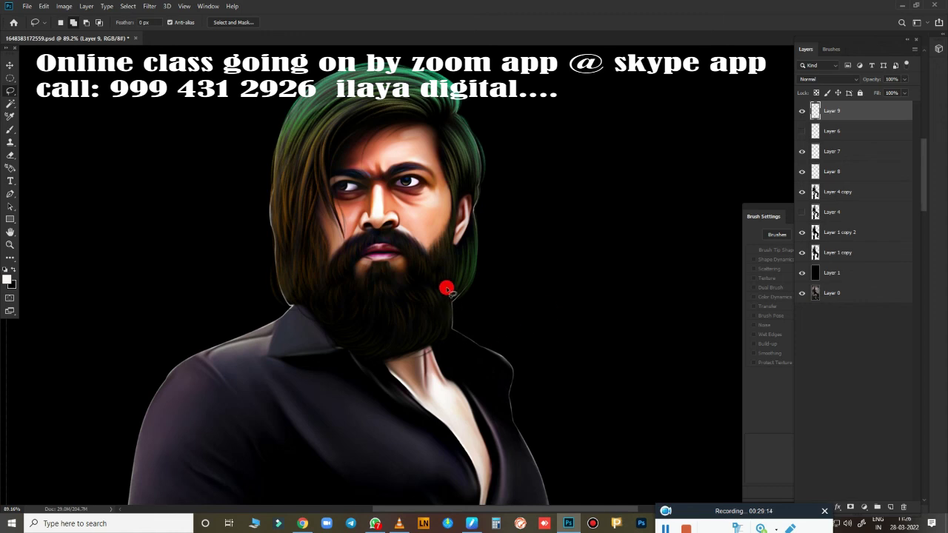
{"action": "scroll", "coordinate": [446, 289], "scroll_direction": "down", "scroll_amount": 3}
{"action": "scroll", "coordinate": [593, 208], "scroll_direction": "down", "scroll_amount": 2}
{"action": "scroll", "coordinate": [522, 167], "scroll_direction": "up", "scroll_amount": 1}
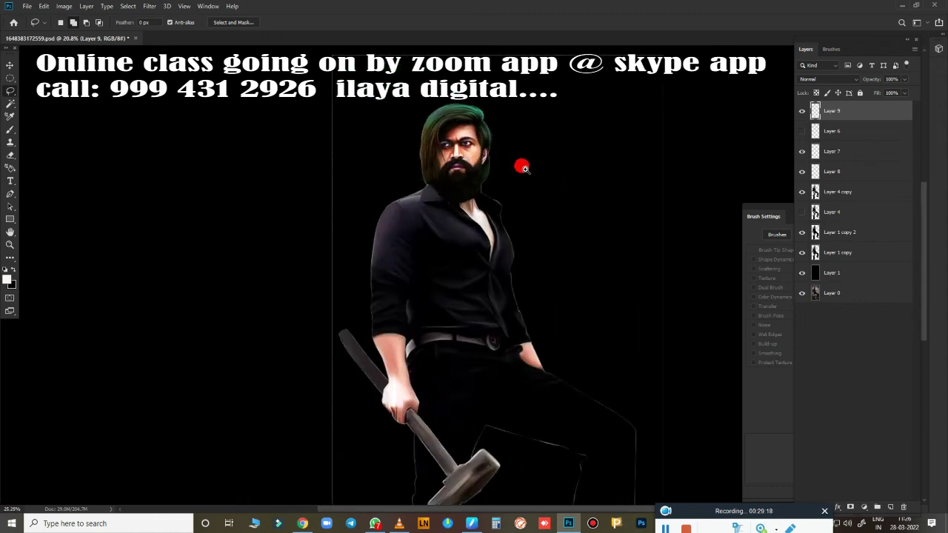
{"action": "scroll", "coordinate": [522, 168], "scroll_direction": "up", "scroll_amount": 10}
{"action": "mouse_move", "coordinate": [524, 239]}
{"action": "left_mouse_down"}
{"action": "mouse_move", "coordinate": [620, 386]}
{"action": "mouse_move", "coordinate": [524, 239]}
{"action": "left_mouse_up"}
{"action": "key", "text": "shift+F6"}
{"action": "key", "text": "Return"}
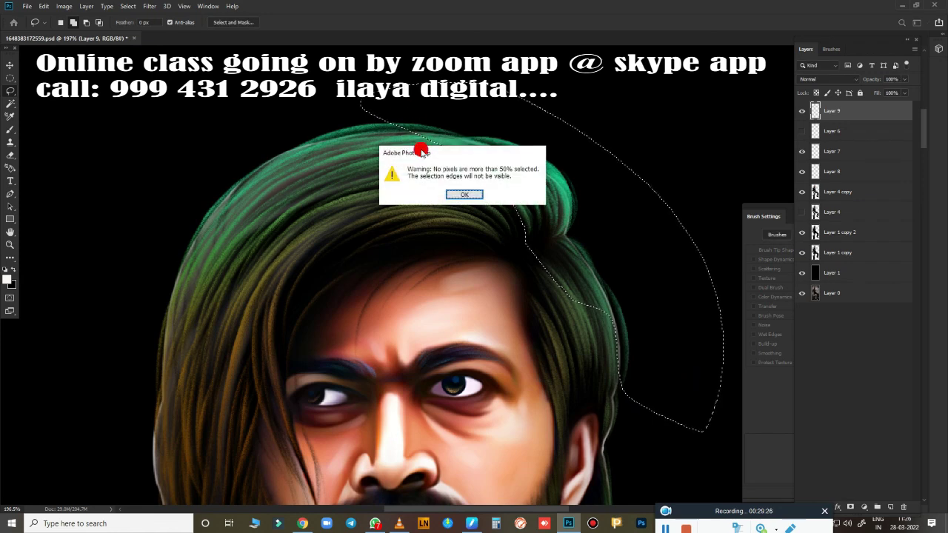
{"action": "key", "text": "Return"}
Lasso the crown and right side of the hair and feather it 50 px.
{"action": "scroll", "coordinate": [454, 214], "scroll_direction": "down", "scroll_amount": 5}
{"action": "scroll", "coordinate": [445, 147], "scroll_direction": "up", "scroll_amount": 2}
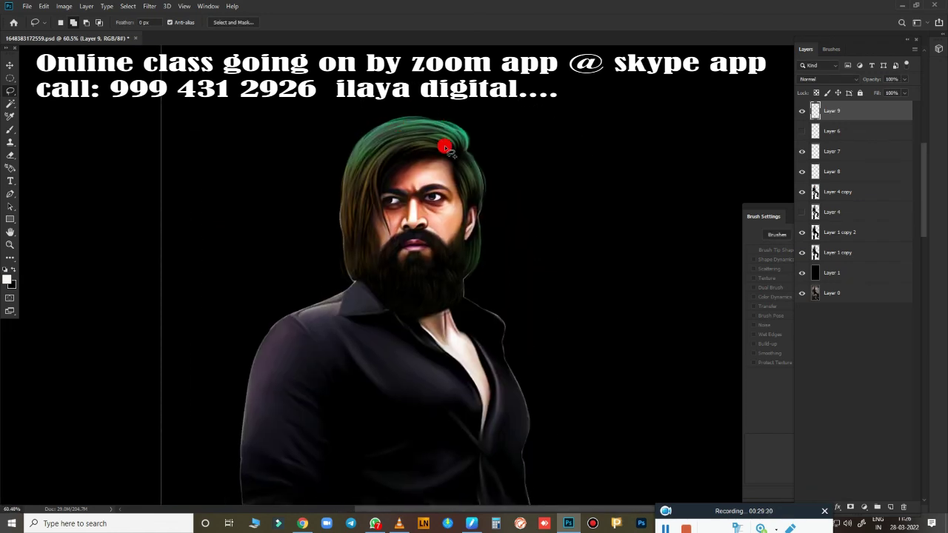
{"action": "left_click_drag", "start_coordinate": [462, 151], "coordinate": [430, 124]}
{"action": "left_click_drag", "start_coordinate": [536, 141], "coordinate": [496, 248]}
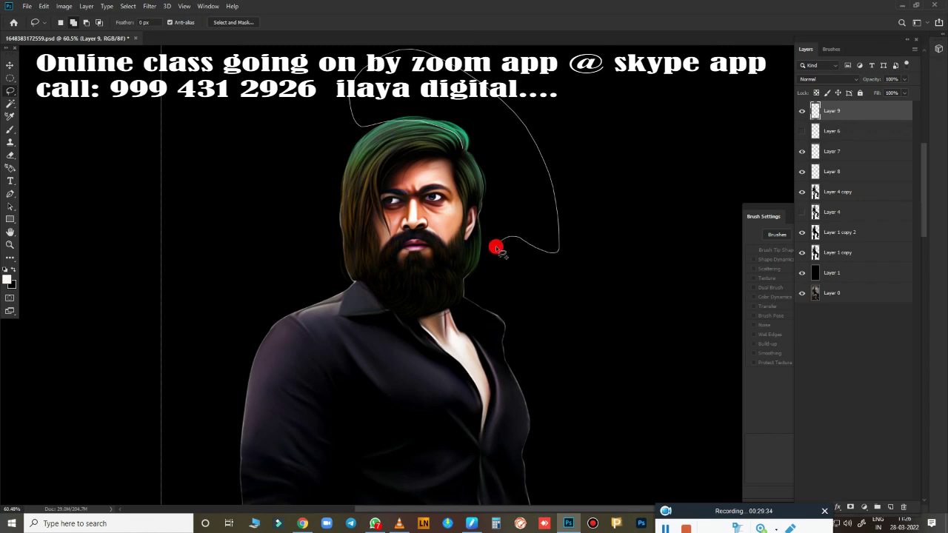
{"action": "left_click_drag", "start_coordinate": [471, 176], "coordinate": [475, 182]}
{"action": "key", "text": "shift+F6"}
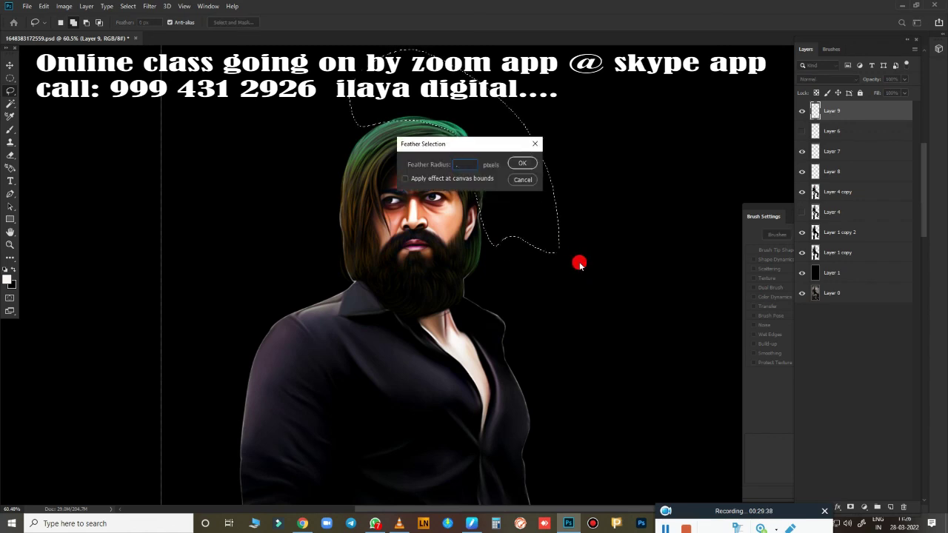
{"action": "type", "text": "50"}
{"action": "key", "text": "Return"}
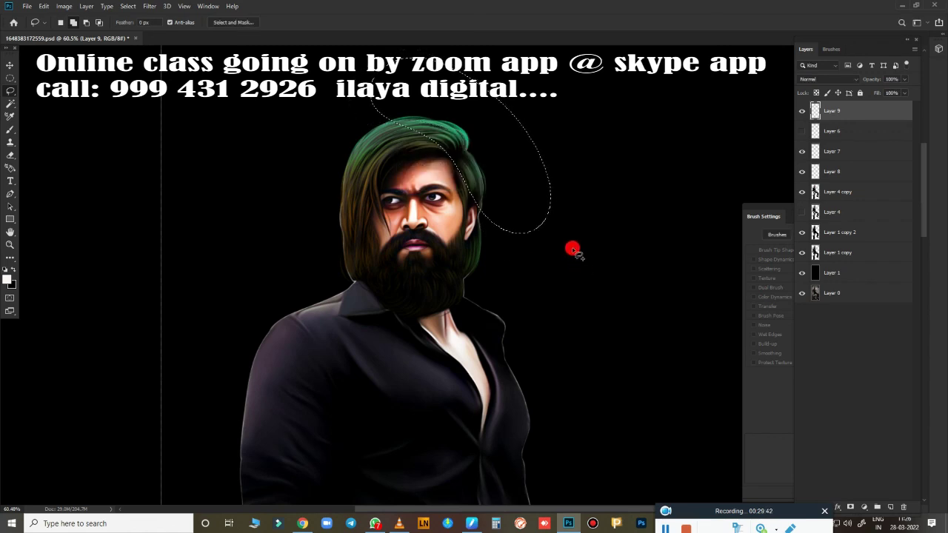
Apply Hue +41 and Saturation +19 to shift the top hair teal.
{"action": "key", "text": "ctrl+u"}
{"action": "mouse_move", "coordinate": [715, 225]}
{"action": "left_mouse_down"}
{"action": "mouse_move", "coordinate": [665, 224]}
{"action": "mouse_move", "coordinate": [744, 233]}
{"action": "mouse_move", "coordinate": [729, 235]}
{"action": "mouse_move", "coordinate": [740, 232]}
{"action": "mouse_move", "coordinate": [746, 252]}
{"action": "left_mouse_up"}
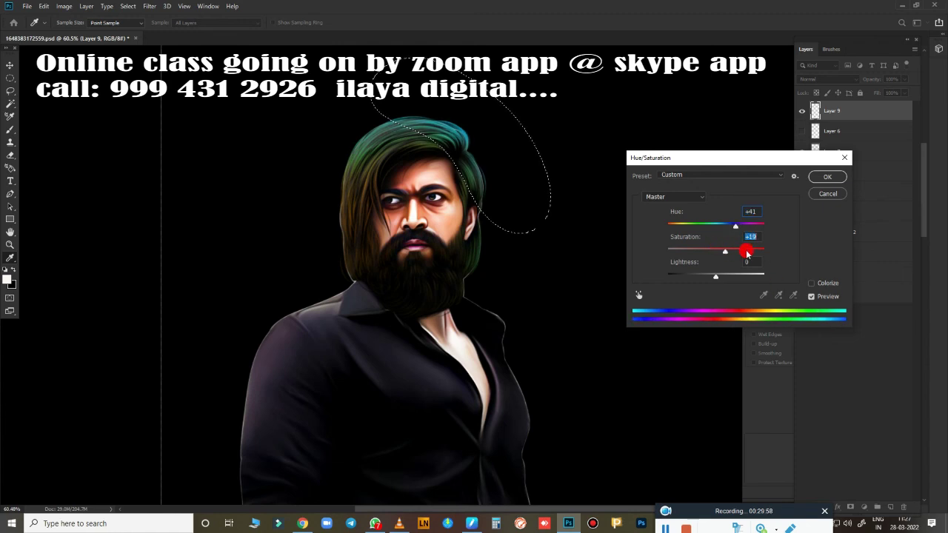
{"action": "left_click", "coordinate": [828, 177]}
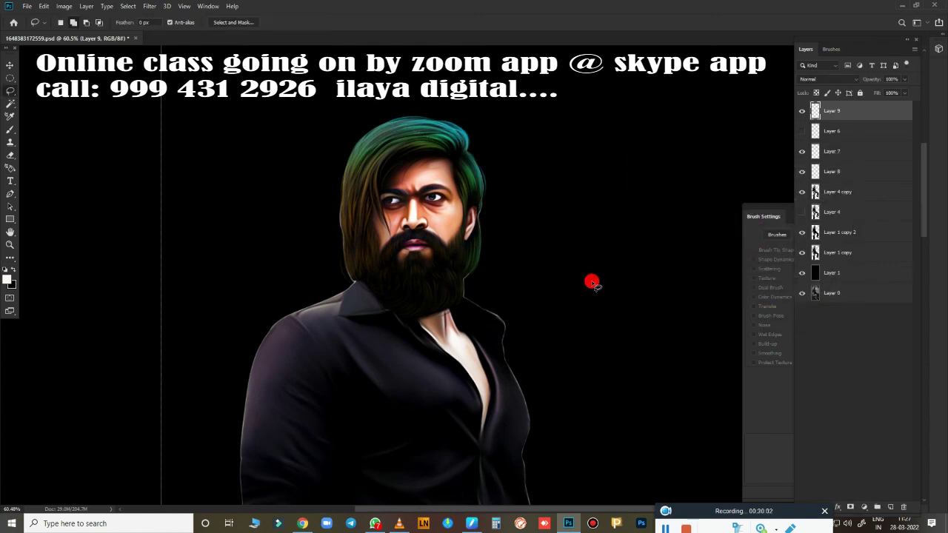
Select Layer 6, switch to an enlarged eraser brush, then delete Layer 6.
{"action": "scroll", "coordinate": [577, 287], "scroll_direction": "down", "scroll_amount": 2}
{"action": "scroll", "coordinate": [559, 300], "scroll_direction": "down", "scroll_amount": 1}
{"action": "scroll", "coordinate": [547, 315], "scroll_direction": "up", "scroll_amount": 1}
{"action": "scroll", "coordinate": [537, 317], "scroll_direction": "up", "scroll_amount": 1}
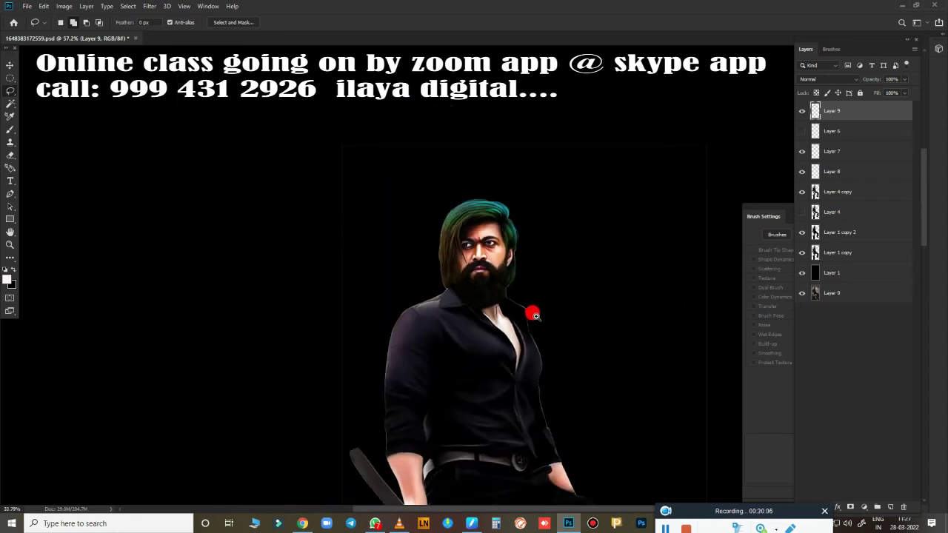
{"action": "scroll", "coordinate": [511, 244], "scroll_direction": "down", "scroll_amount": 2}
{"action": "scroll", "coordinate": [495, 252], "scroll_direction": "down", "scroll_amount": 2}
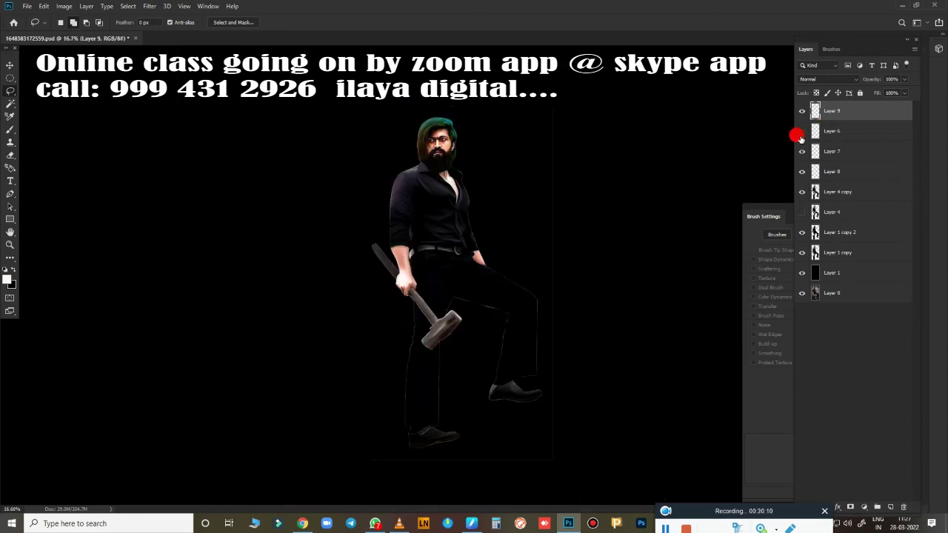
{"action": "scroll", "coordinate": [532, 139], "scroll_direction": "up", "scroll_amount": 3}
{"action": "scroll", "coordinate": [476, 158], "scroll_direction": "up", "scroll_amount": 1}
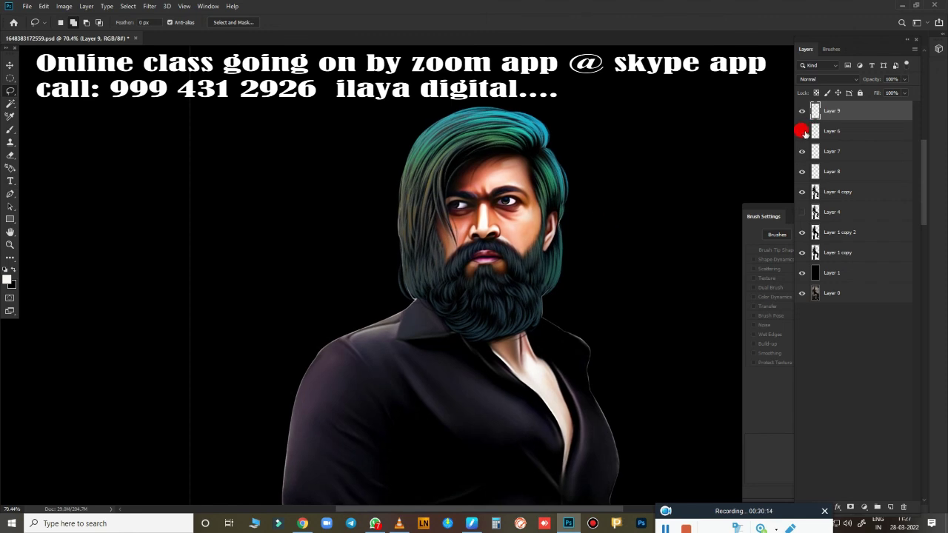
{"action": "left_click", "coordinate": [829, 131]}
{"action": "key", "text": "e"}
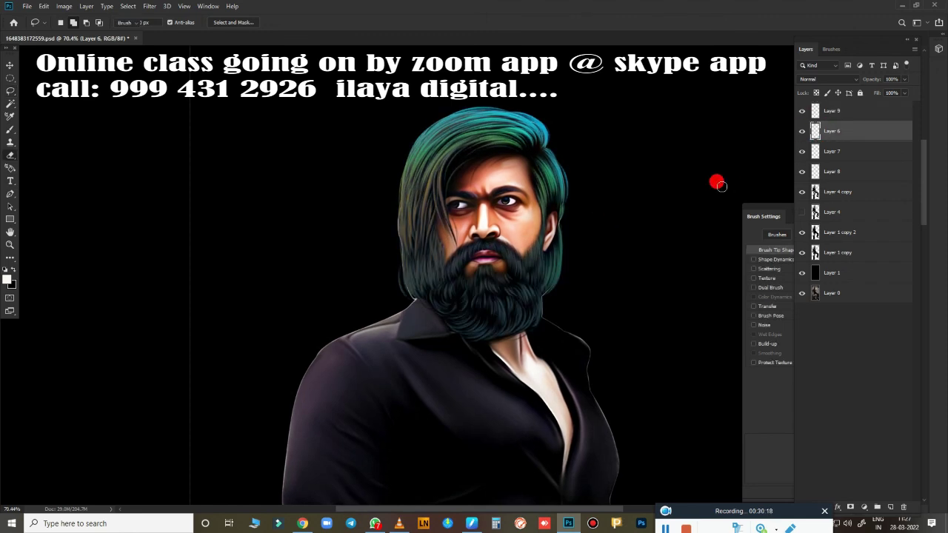
{"action": "key", "text": "bracketright"}
{"action": "key", "text": "bracketright"}
{"action": "key", "text": "bracketright"}
{"action": "key", "text": "bracketright"}
{"action": "key", "text": "bracketright"}
{"action": "key", "text": "bracketright"}
{"action": "key", "text": "bracketright"}
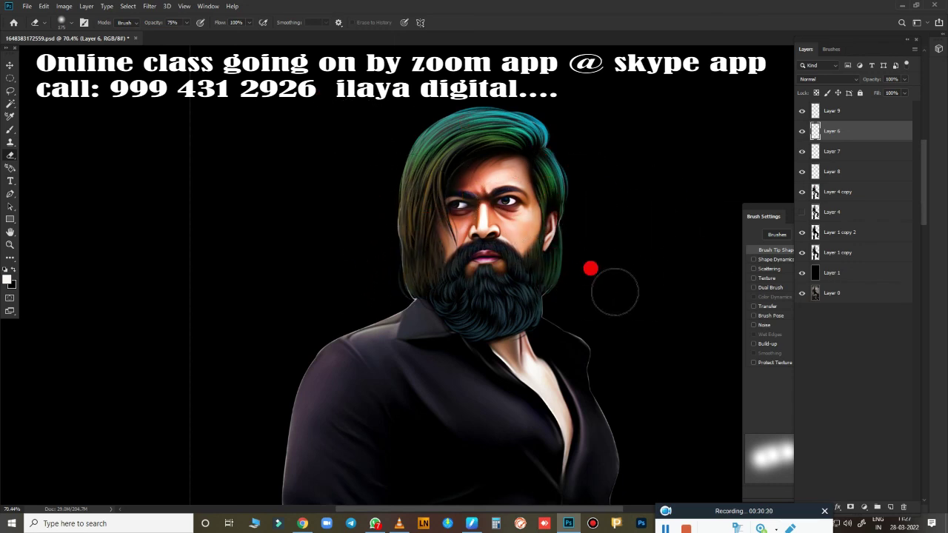
{"action": "key", "text": "bracketright"}
{"action": "key", "text": "bracketright"}
{"action": "key", "text": "bracketright"}
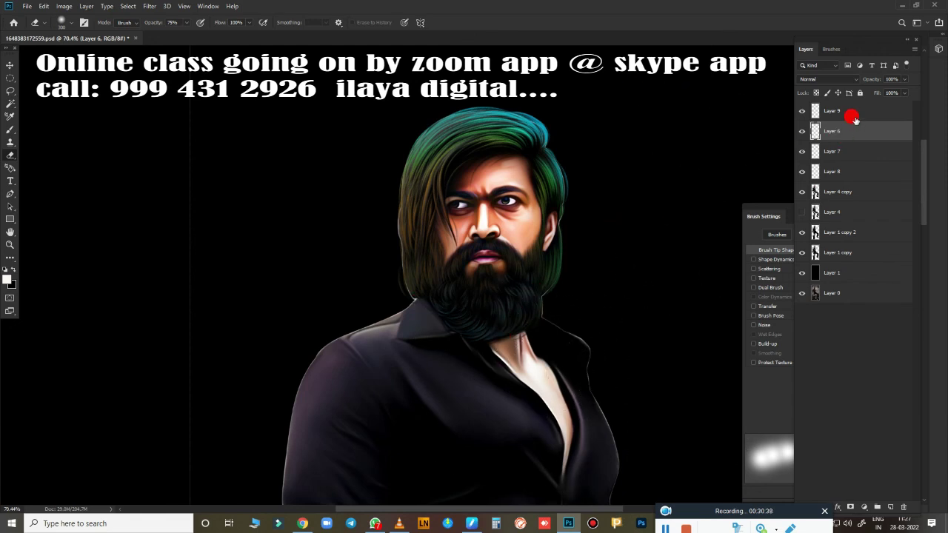
{"action": "key", "text": "Delete"}
Toggle Layer 9's visibility, then try deleting Layer 7 and merging Layer 8, undoing it.
{"action": "left_click", "coordinate": [801, 110]}
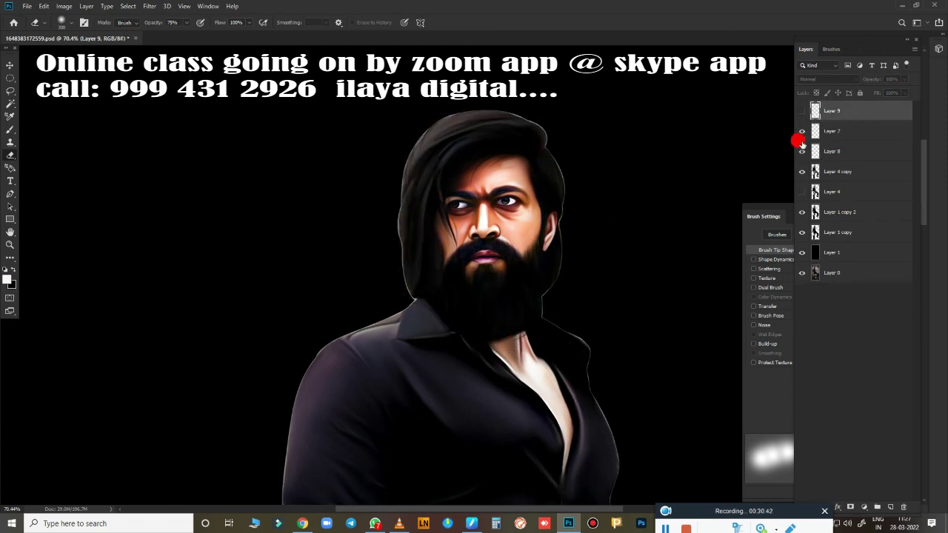
{"action": "left_click", "coordinate": [801, 110]}
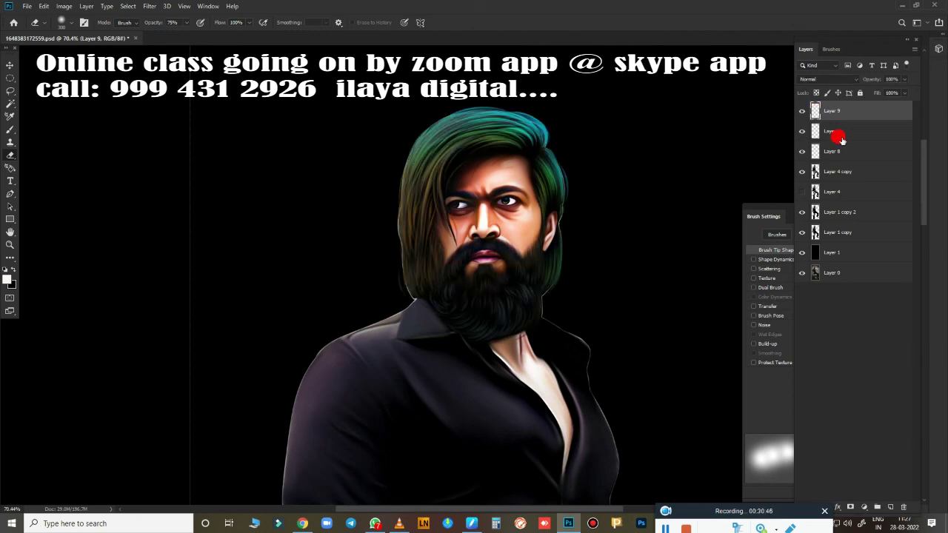
{"action": "scroll", "coordinate": [700, 192], "scroll_direction": "down", "scroll_amount": 3}
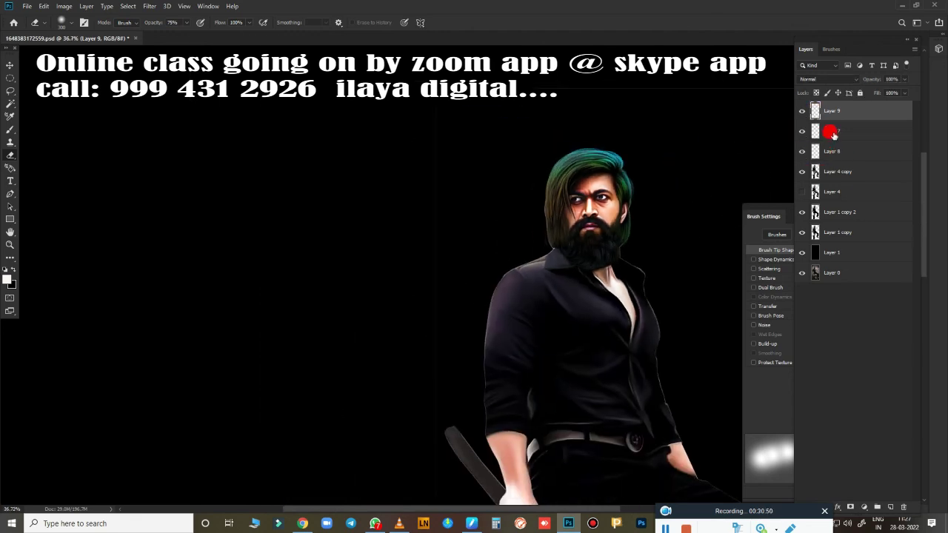
{"action": "left_click", "coordinate": [861, 125]}
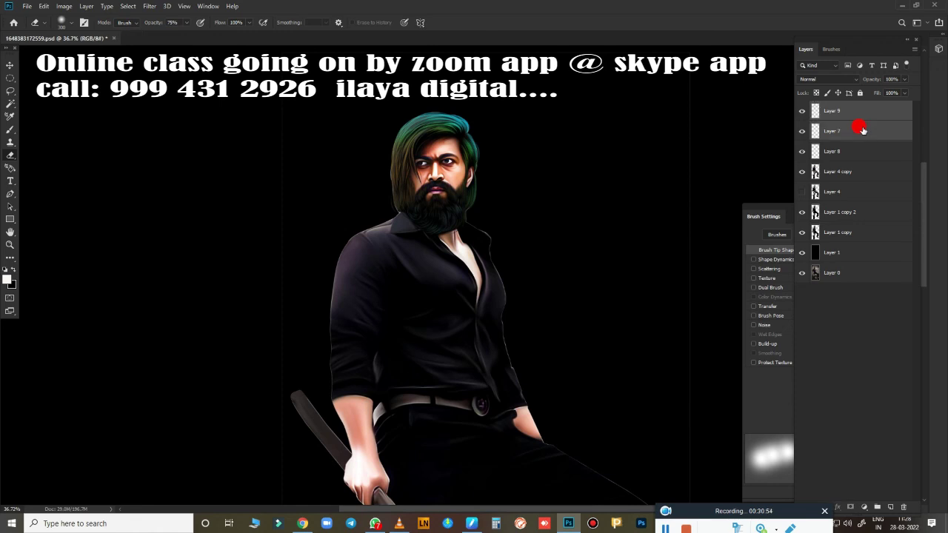
{"action": "key", "text": "Delete"}
{"action": "left_click", "coordinate": [841, 135]}
{"action": "left_click", "coordinate": [836, 148], "text": "shift"}
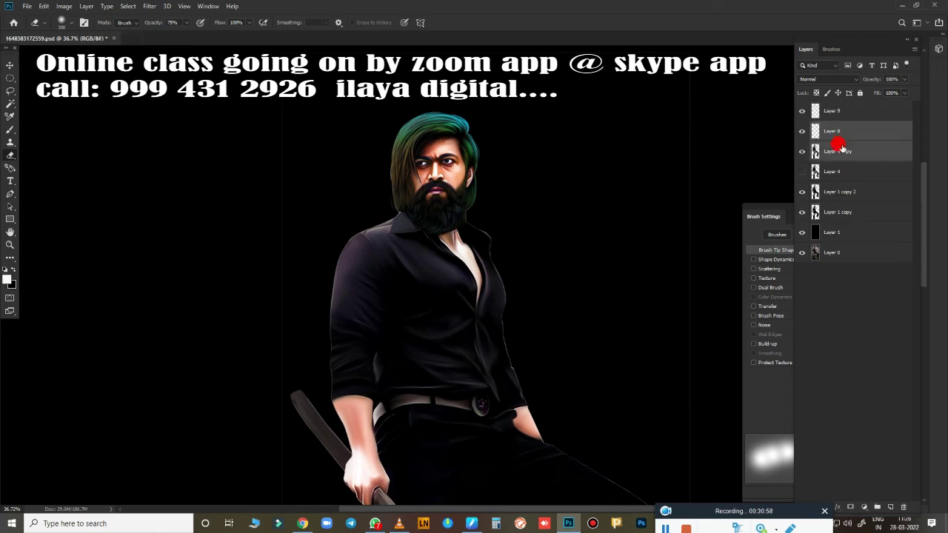
{"action": "key", "text": "ctrl+e"}
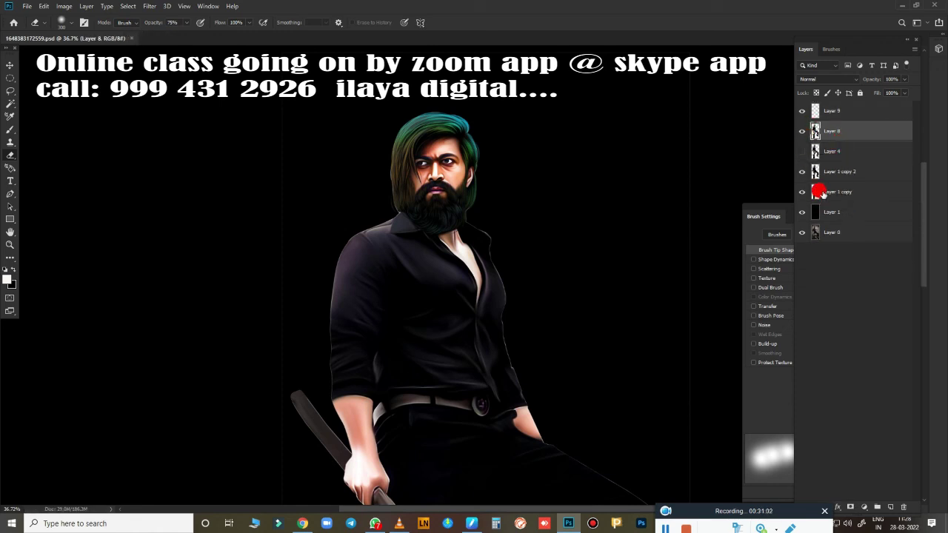
{"action": "key", "text": "ctrl+z"}
{"action": "key", "text": "ctrl+z"}
Select Layer 7 through Layer 1 copy 2 and group them into Group 1.
{"action": "left_click", "coordinate": [848, 132], "text": "shift"}
{"action": "left_click", "coordinate": [843, 152], "text": "shift"}
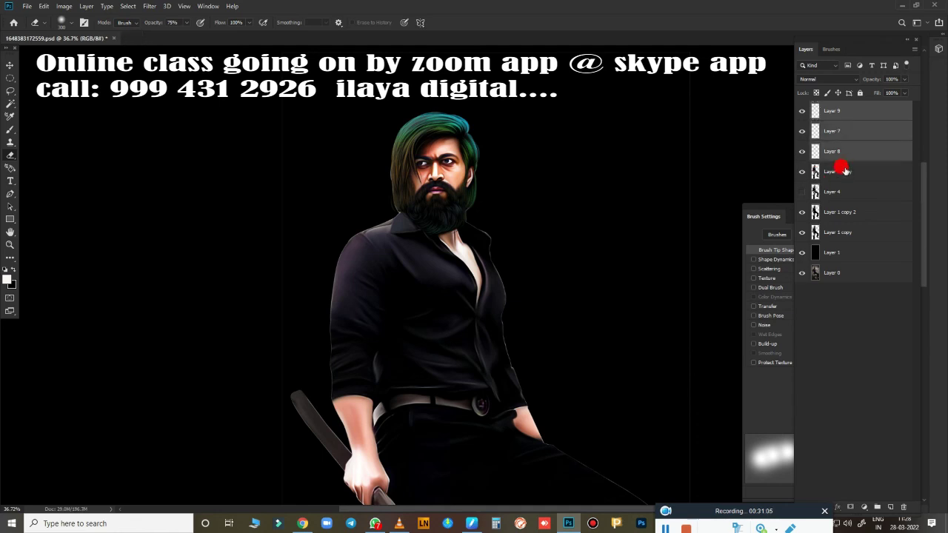
{"action": "left_click", "coordinate": [842, 131]}
{"action": "left_click", "coordinate": [843, 189], "text": "shift"}
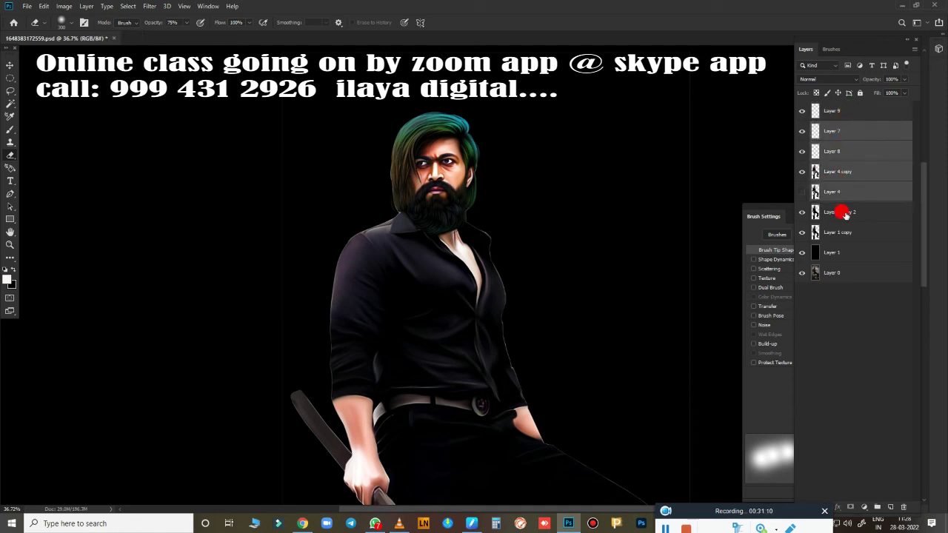
{"action": "left_click", "coordinate": [845, 213], "text": "shift"}
{"action": "left_click", "coordinate": [889, 507]}
{"action": "key", "text": "ctrl+j"}
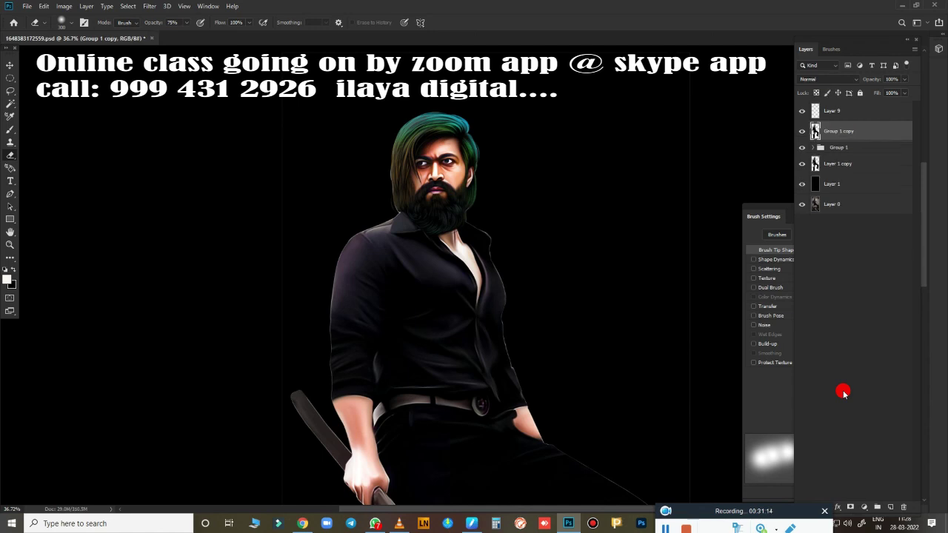
Set Image Size to 20 inches wide at 250 pixels/inch (5000 × 10013 px).
{"action": "key", "text": "ctrl+alt+i"}
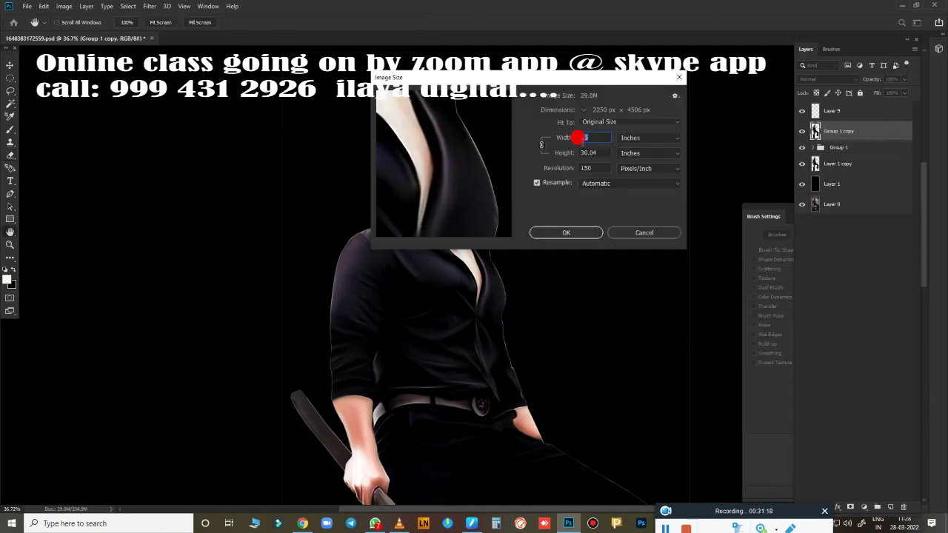
{"action": "type", "text": "25"}
{"action": "type", "text": "200"}
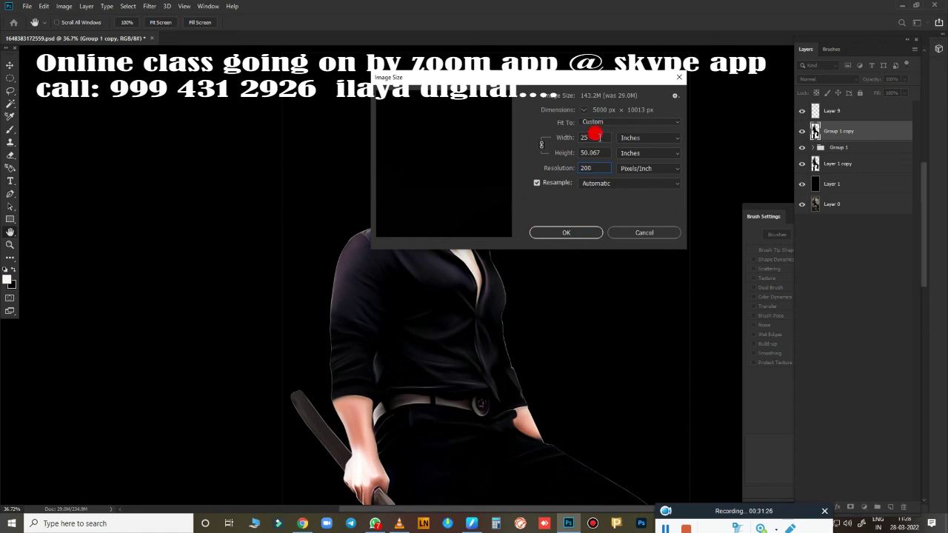
{"action": "double_click", "coordinate": [586, 137]}
{"action": "type", "text": "20"}
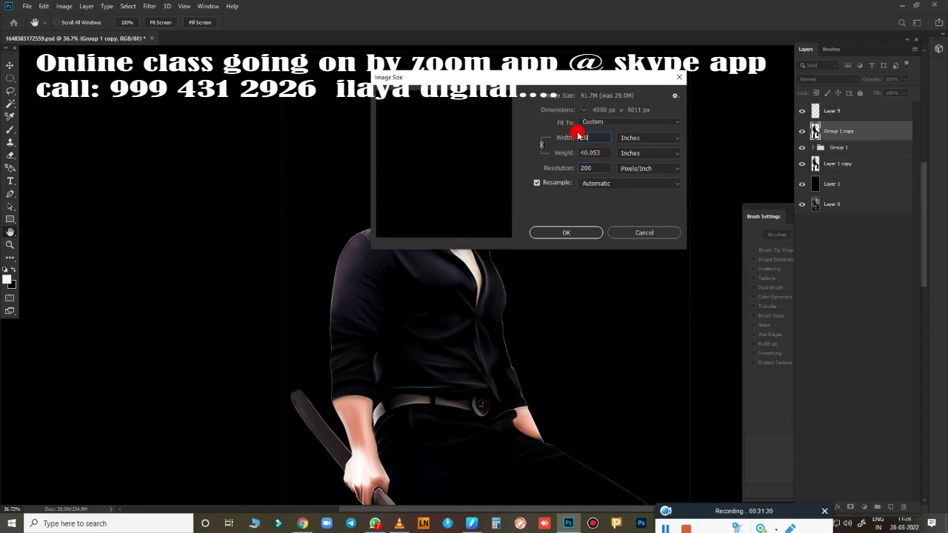
{"action": "type", "text": "250"}
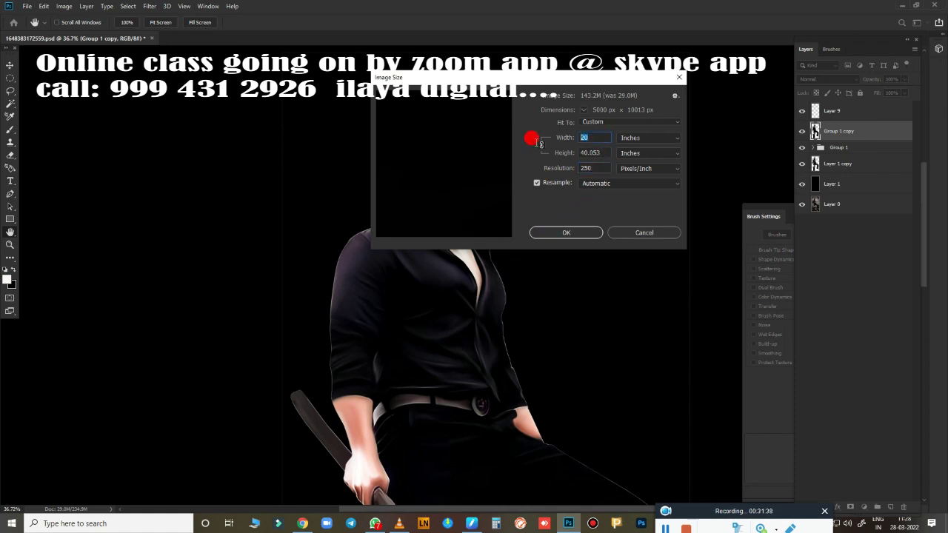
{"action": "left_click", "coordinate": [590, 232]}
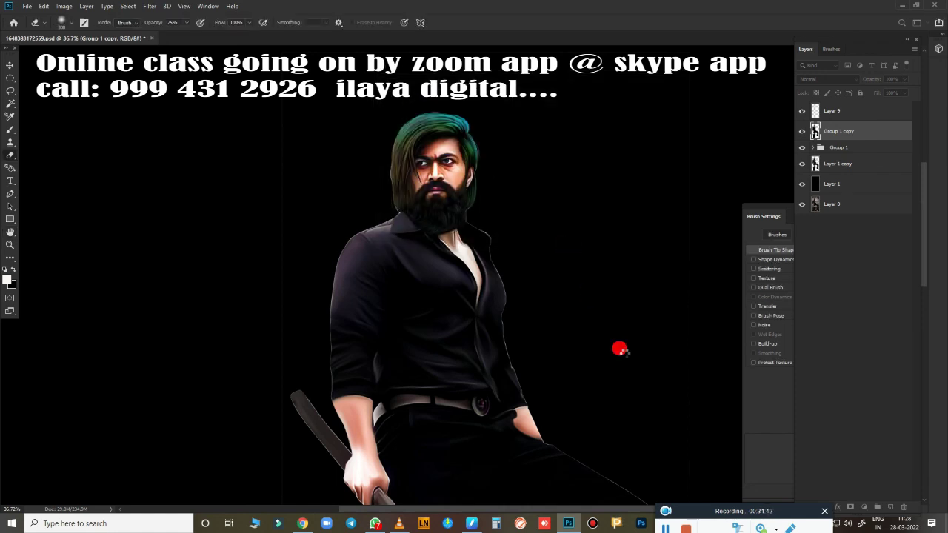
Raise the portrait's Vibrance to +61 for richer colour.
{"action": "key", "text": "ctrl+0"}
{"action": "key", "text": "l"}
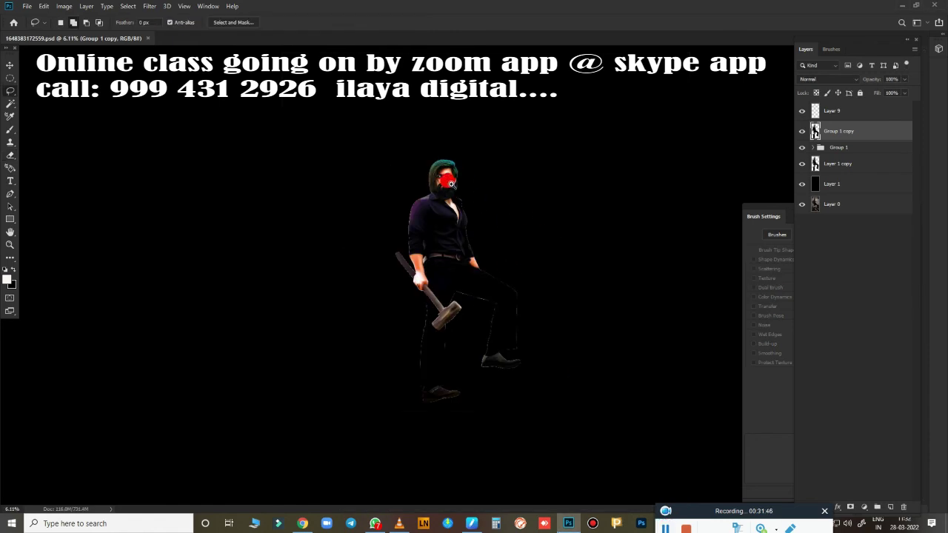
{"action": "scroll", "coordinate": [449, 183], "scroll_direction": "up", "scroll_amount": 5}
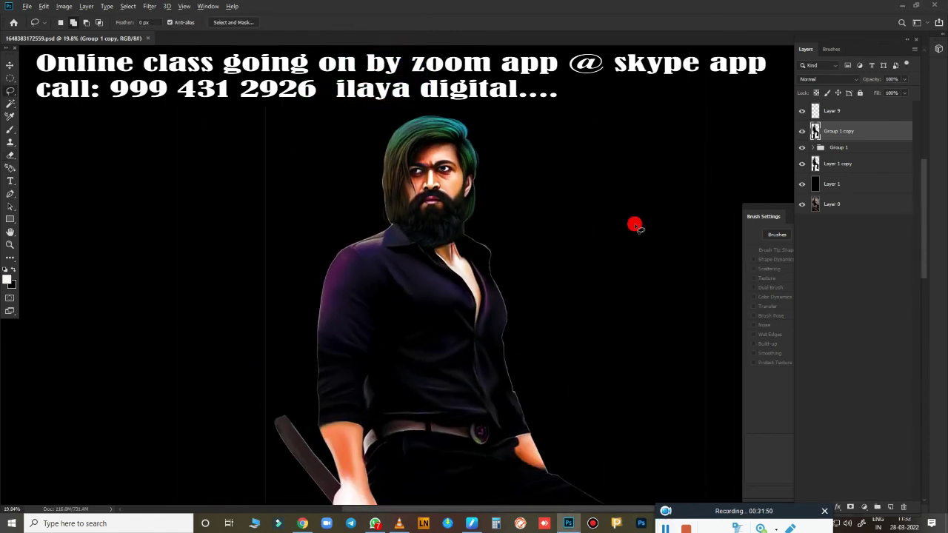
{"action": "key", "text": "alt+i"}
{"action": "key", "text": "a"}
{"action": "key", "text": "v"}
{"action": "scroll", "coordinate": [478, 204], "scroll_direction": "up", "scroll_amount": 3}
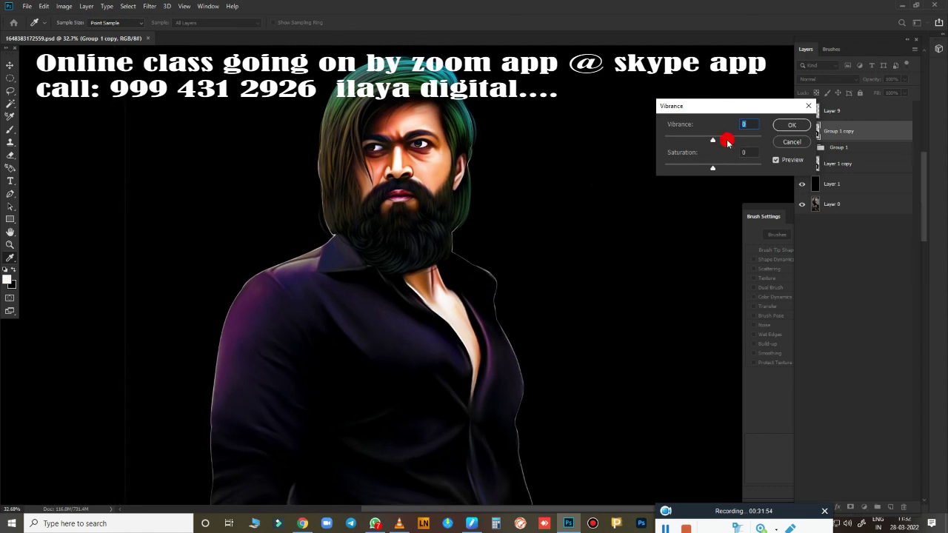
{"action": "left_click_drag", "start_coordinate": [722, 144], "coordinate": [744, 148]}
{"action": "left_click", "coordinate": [791, 125]}
Duplicate Layer 9 and hide the original Layer 9.
{"action": "key", "text": "l"}
{"action": "left_click", "coordinate": [861, 115]}
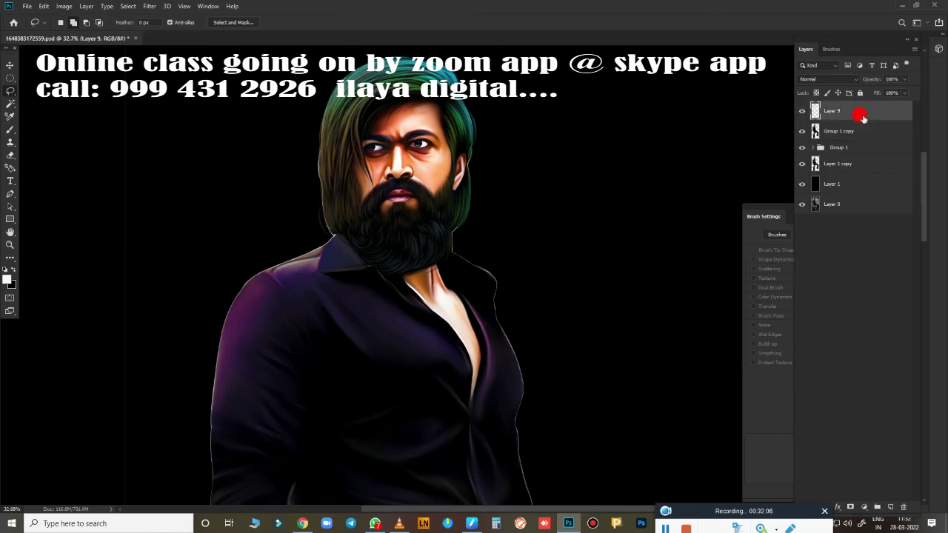
{"action": "key", "text": "ctrl+j"}
{"action": "left_click", "coordinate": [801, 131]}
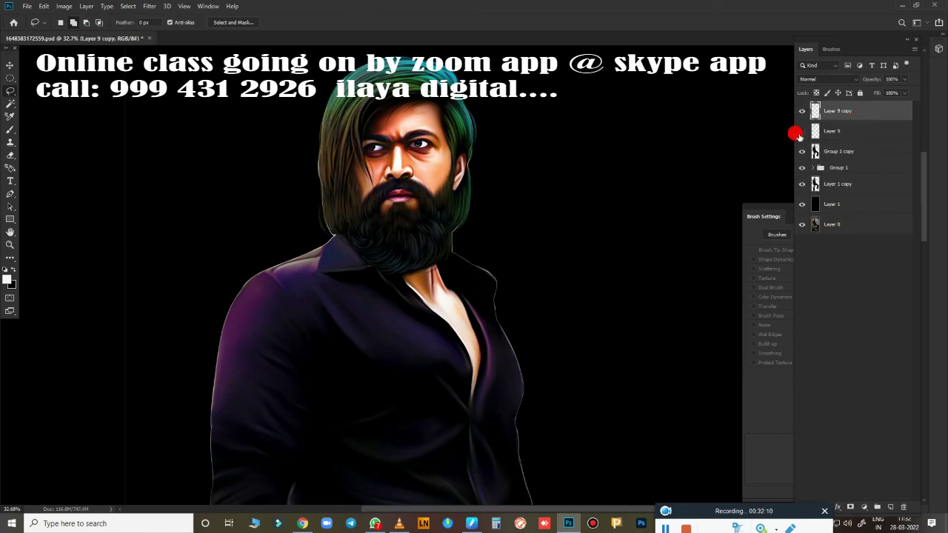
Apply a Vibrance adjustment to the Layer 9 copy, dismissing Brightness/Contrast unused.
{"action": "key", "text": "alt+i"}
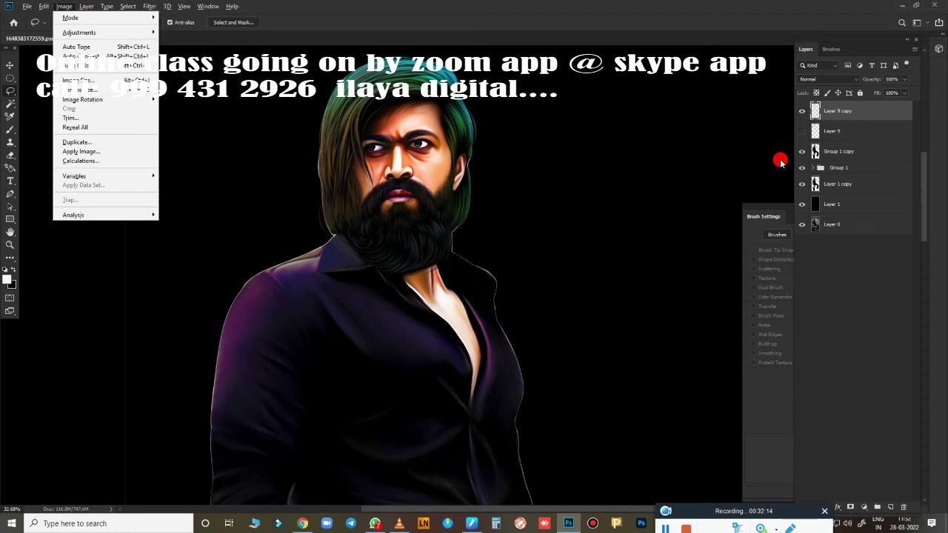
{"action": "key", "text": "j"}
{"action": "key", "text": "c"}
{"action": "left_click", "coordinate": [766, 207]}
{"action": "key", "text": "alt+i"}
{"action": "key", "text": "j"}
{"action": "key", "text": "v"}
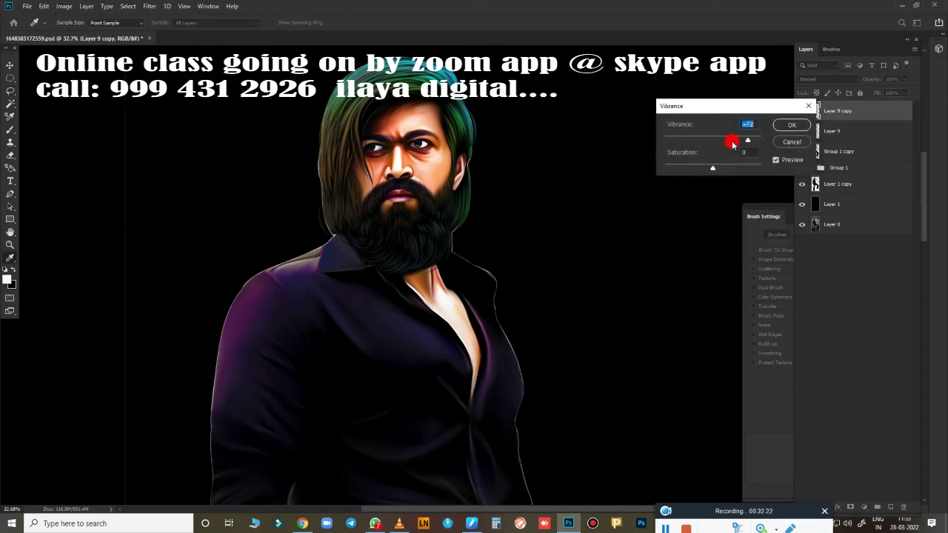
{"action": "left_click", "coordinate": [790, 125]}
Apply Hue/Saturation with Hue 1 and Saturation +4.
{"action": "key", "text": "ctrl+u"}
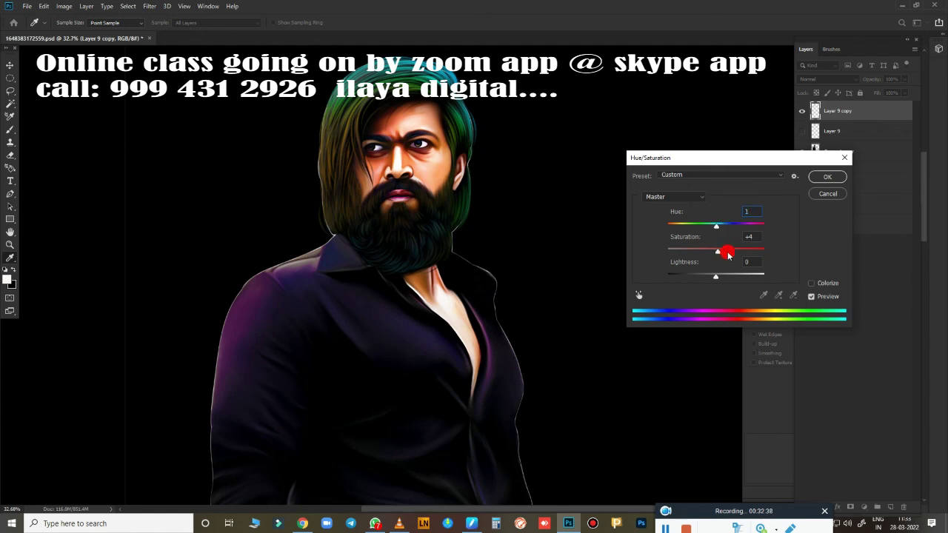
{"action": "left_click", "coordinate": [833, 176]}
{"action": "scroll", "coordinate": [563, 205], "scroll_direction": "down", "scroll_amount": 5}
Save the document with the saturation tweaks.
{"action": "scroll", "coordinate": [510, 185], "scroll_direction": "up", "scroll_amount": 1}
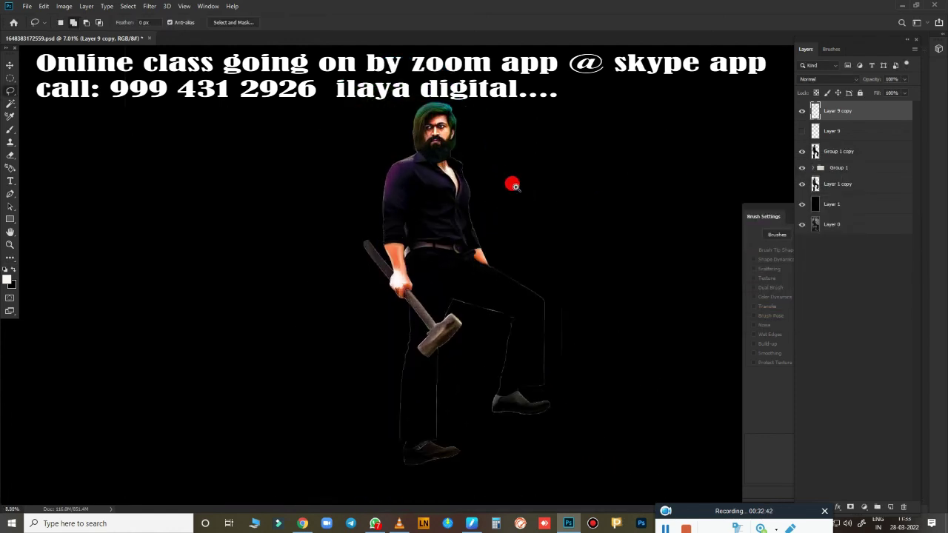
{"action": "scroll", "coordinate": [523, 192], "scroll_direction": "up", "scroll_amount": 1}
{"action": "key", "text": "ctrl+s"}
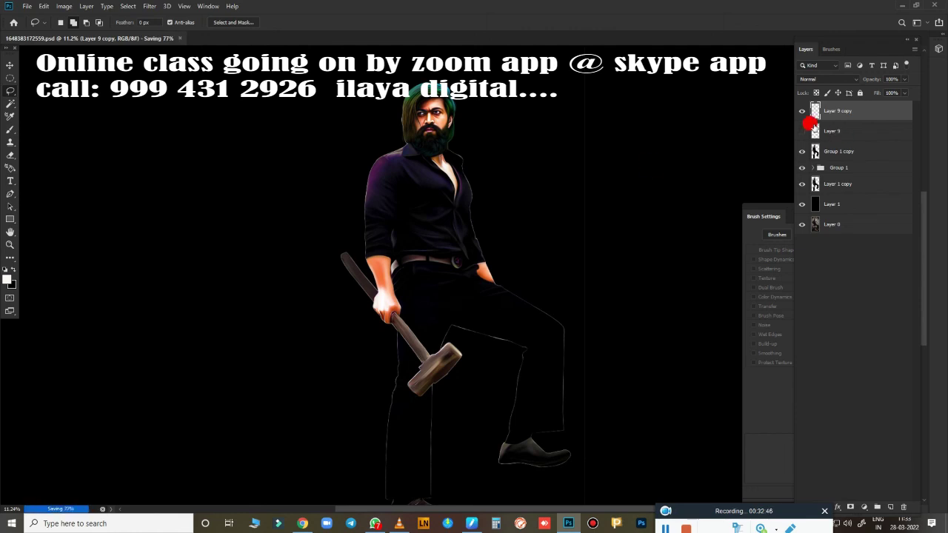
{"action": "scroll", "coordinate": [460, 250], "scroll_direction": "down", "scroll_amount": 3}
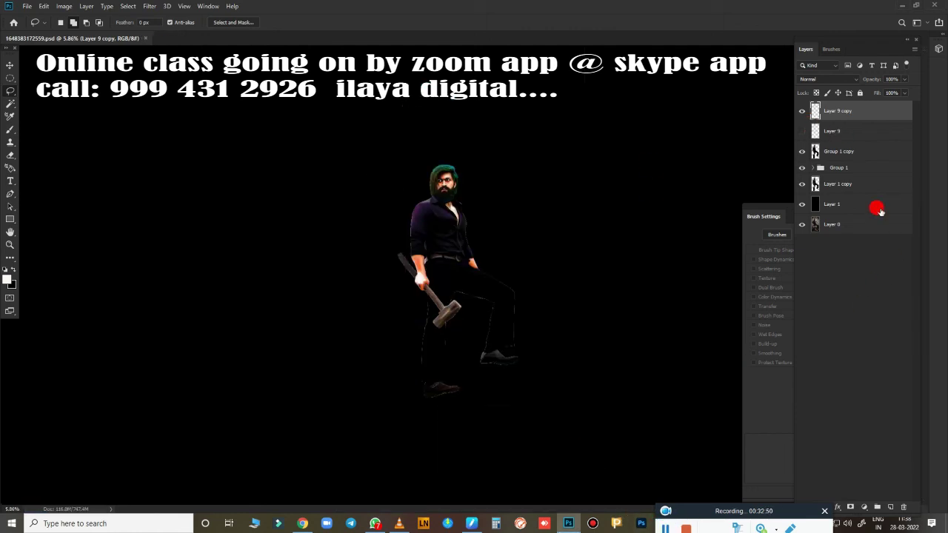
Turn background Layer 1 white with Hue/Saturation Lightness +100.
{"action": "key", "text": "ctrl+u"}
{"action": "mouse_move", "coordinate": [780, 272]}
{"action": "left_mouse_down"}
{"action": "mouse_move", "coordinate": [716, 275]}
{"action": "mouse_move", "coordinate": [808, 278]}
{"action": "left_mouse_up"}
{"action": "left_click", "coordinate": [823, 198]}
{"action": "left_click", "coordinate": [866, 207]}
{"action": "key", "text": "ctrl+u"}
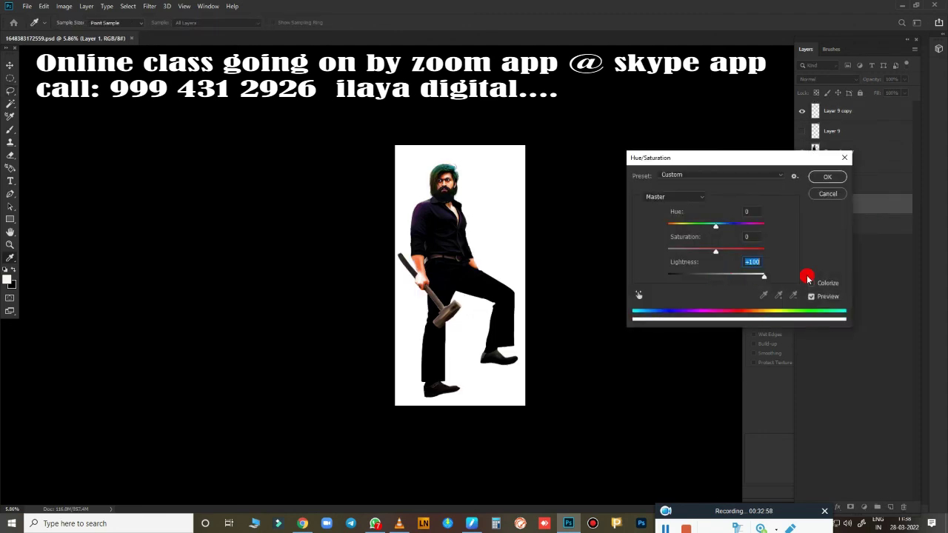
{"action": "key", "text": "Return"}
Fill Layer 1 with a vertical gradient, light blue at top fading to purple.
{"action": "key", "text": "l"}
{"action": "scroll", "coordinate": [488, 229], "scroll_direction": "up", "scroll_amount": 3}
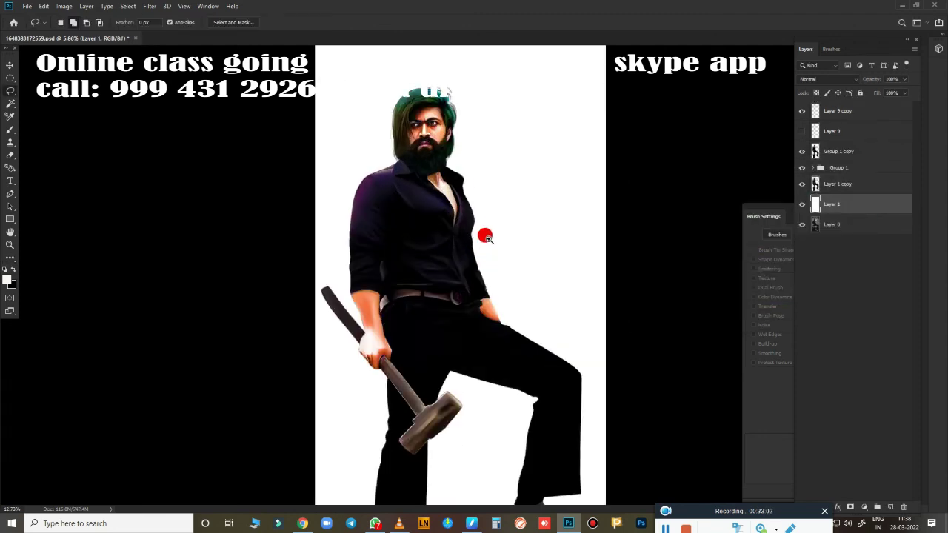
{"action": "scroll", "coordinate": [488, 230], "scroll_direction": "down", "scroll_amount": 2}
{"action": "key", "text": "g"}
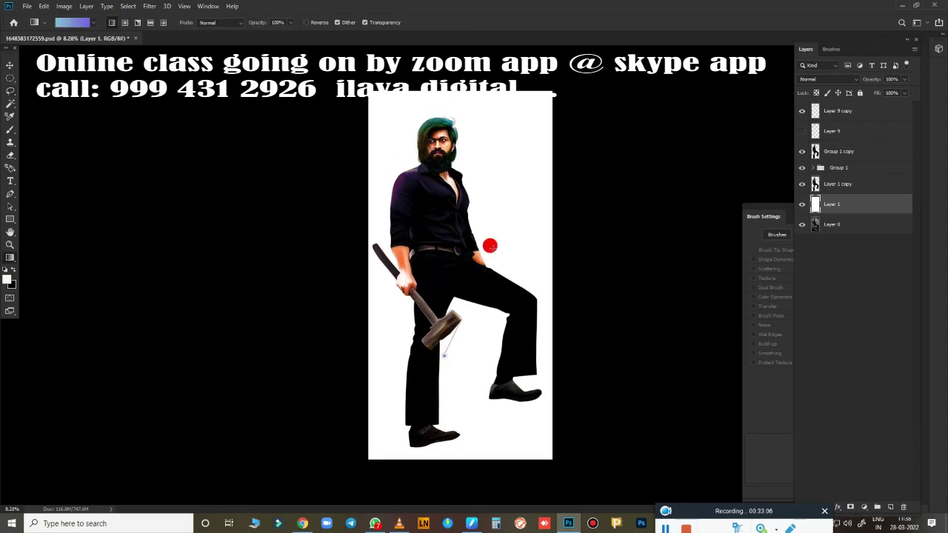
{"action": "left_click_drag", "start_coordinate": [447, 339], "coordinate": [489, 246]}
{"action": "left_click_drag", "start_coordinate": [444, 119], "coordinate": [437, 318]}
{"action": "left_click_drag", "start_coordinate": [437, 148], "coordinate": [413, 339]}
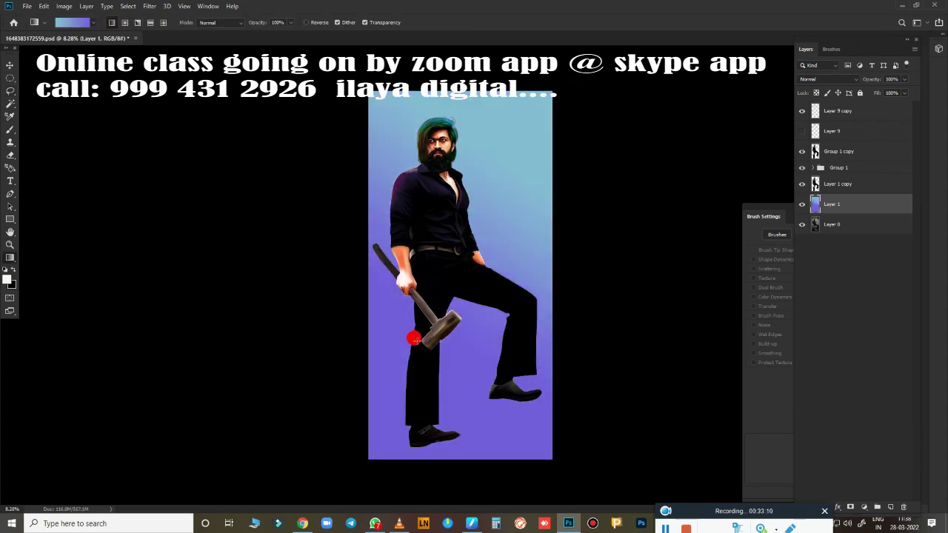
Darken the gradient to Lightness -30 and shift its hue to teal-blue.
{"action": "key", "text": "ctrl+u"}
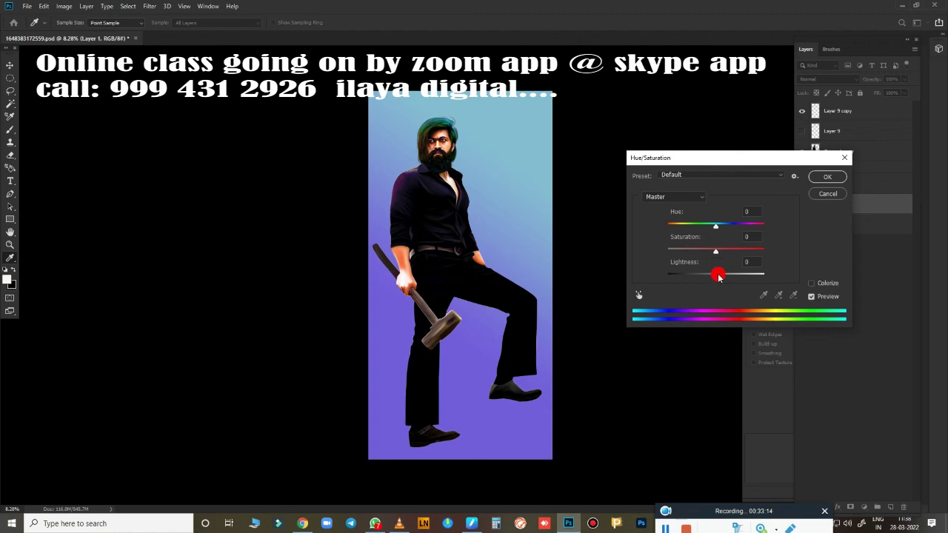
{"action": "left_click_drag", "start_coordinate": [718, 276], "coordinate": [702, 280]}
{"action": "mouse_move", "coordinate": [715, 225]}
{"action": "left_mouse_down"}
{"action": "mouse_move", "coordinate": [702, 226]}
{"action": "mouse_move", "coordinate": [775, 231]}
{"action": "mouse_move", "coordinate": [668, 245]}
{"action": "mouse_move", "coordinate": [700, 242]}
{"action": "left_mouse_up"}
{"action": "left_click", "coordinate": [827, 176]}
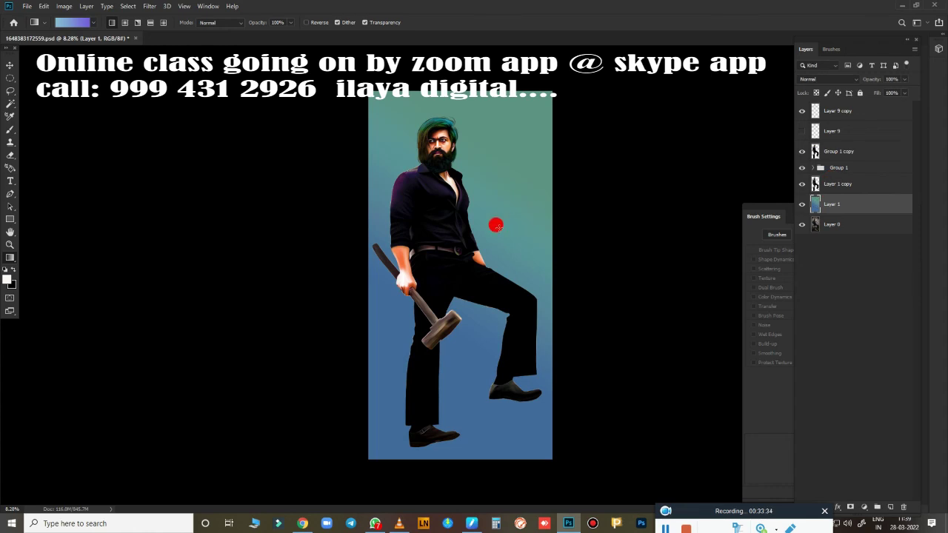
Set Layer 9's Fill to 38% and hide it.
{"action": "scroll", "coordinate": [482, 215], "scroll_direction": "up", "scroll_amount": 3}
{"action": "scroll", "coordinate": [481, 216], "scroll_direction": "down", "scroll_amount": 2}
{"action": "scroll", "coordinate": [433, 222], "scroll_direction": "up", "scroll_amount": 3}
{"action": "scroll", "coordinate": [402, 200], "scroll_direction": "down", "scroll_amount": 4}
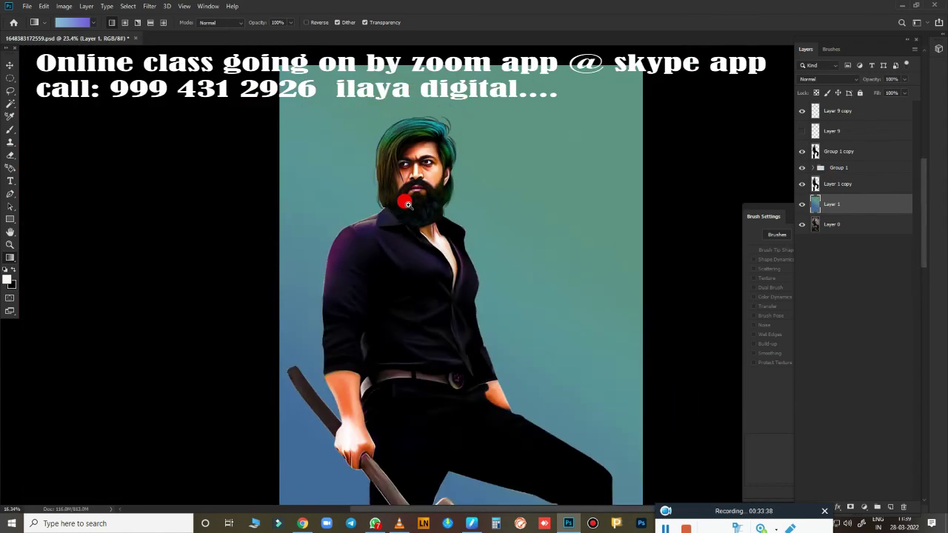
{"action": "scroll", "coordinate": [400, 205], "scroll_direction": "down", "scroll_amount": 1}
{"action": "scroll", "coordinate": [400, 204], "scroll_direction": "down", "scroll_amount": 2}
{"action": "scroll", "coordinate": [457, 140], "scroll_direction": "up", "scroll_amount": 3}
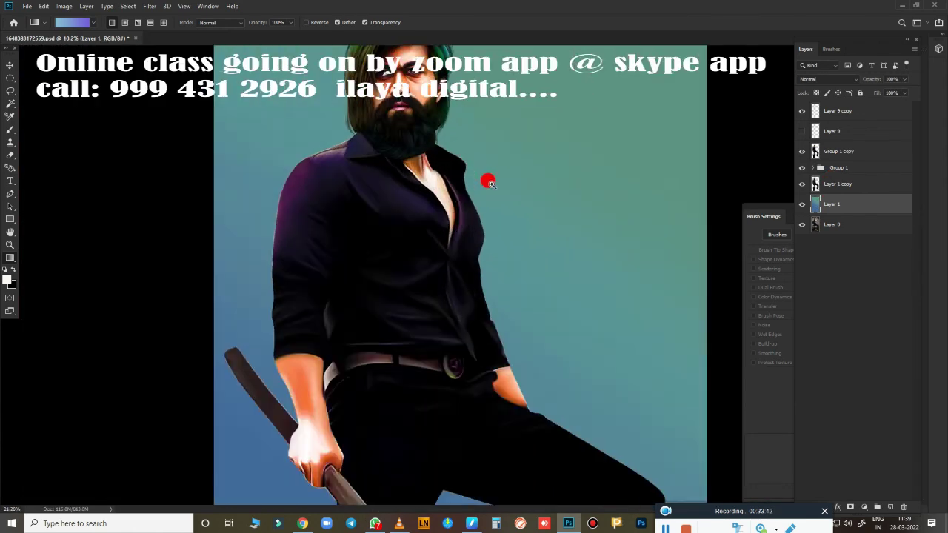
{"action": "scroll", "coordinate": [486, 180], "scroll_direction": "up", "scroll_amount": 2}
{"action": "scroll", "coordinate": [443, 183], "scroll_direction": "down", "scroll_amount": 1}
{"action": "scroll", "coordinate": [443, 184], "scroll_direction": "down", "scroll_amount": 2}
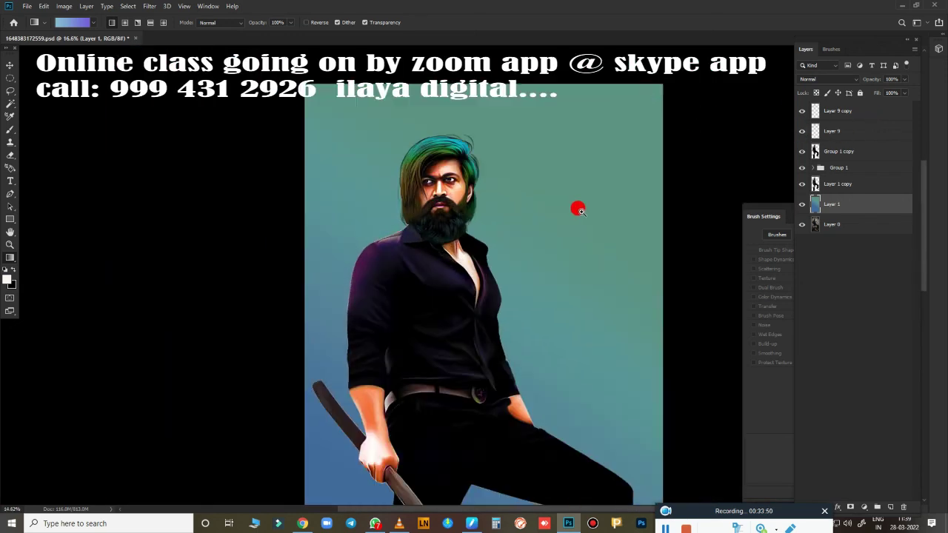
{"action": "scroll", "coordinate": [580, 210], "scroll_direction": "up", "scroll_amount": 1}
{"action": "left_click", "coordinate": [864, 129]}
{"action": "left_click", "coordinate": [904, 93]}
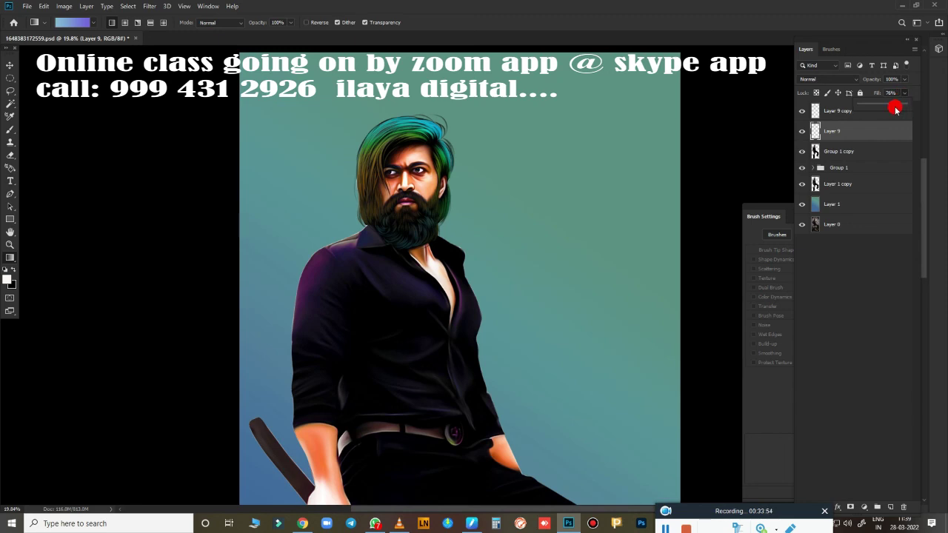
{"action": "left_click_drag", "start_coordinate": [895, 109], "coordinate": [876, 111]}
{"action": "left_click", "coordinate": [802, 131]}
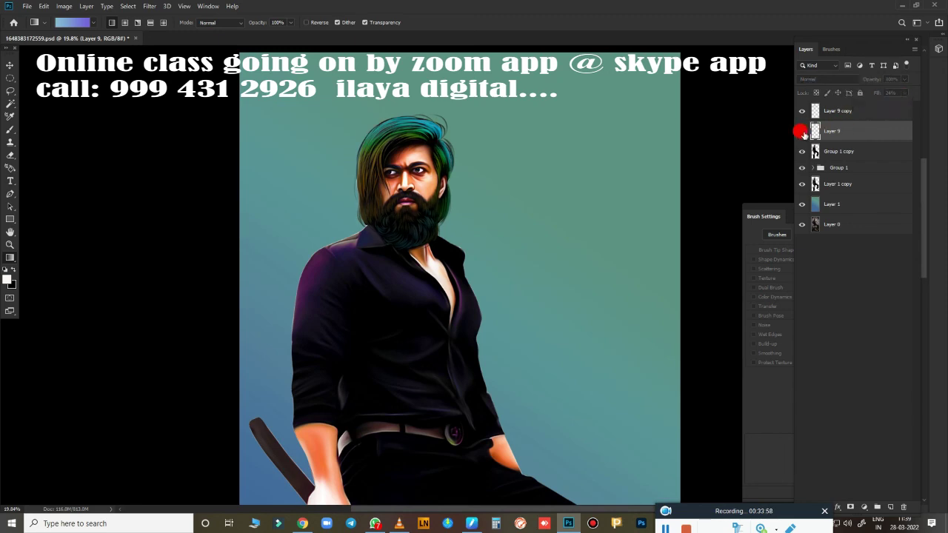
Group Layer 9 copy, Group 1 copy and Group 1 into Group 2.
{"action": "left_click", "coordinate": [864, 111], "text": "ctrl"}
{"action": "left_click", "coordinate": [863, 151], "text": "ctrl"}
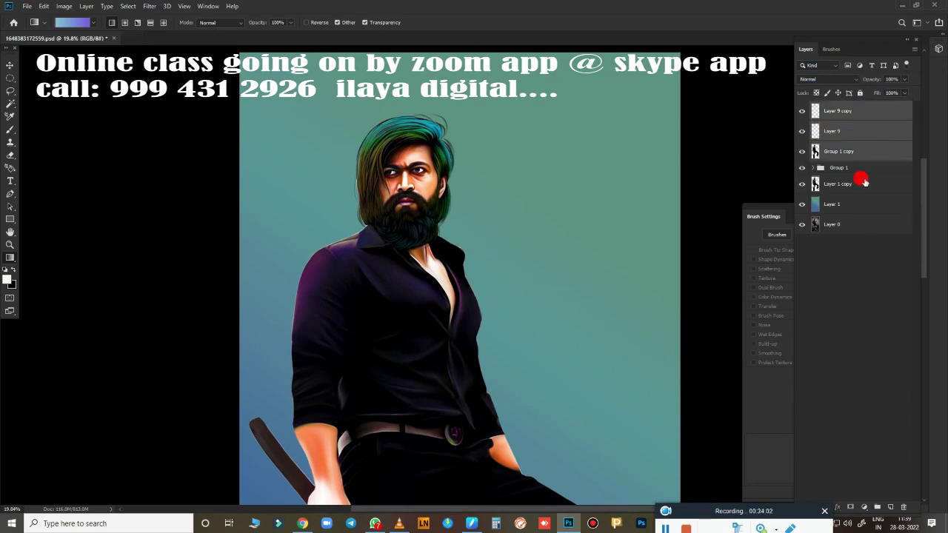
{"action": "left_click", "coordinate": [863, 168], "text": "ctrl"}
{"action": "left_click", "coordinate": [874, 507]}
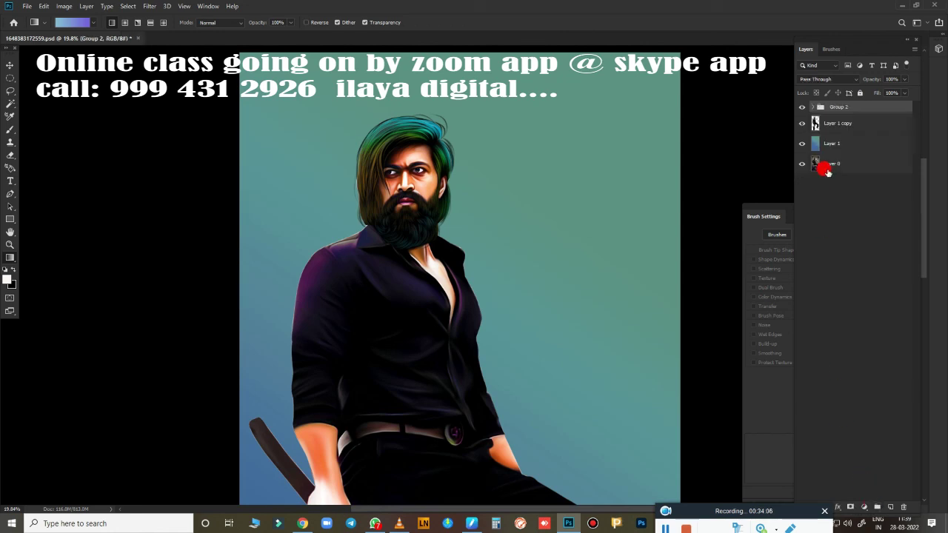
Create a merged Group 2 copy, hide Group 2, and toggle the copy to compare.
{"action": "key", "text": "ctrl+j"}
{"action": "key", "text": "ctrl+e"}
{"action": "left_click", "coordinate": [802, 128]}
{"action": "left_click", "coordinate": [800, 111]}
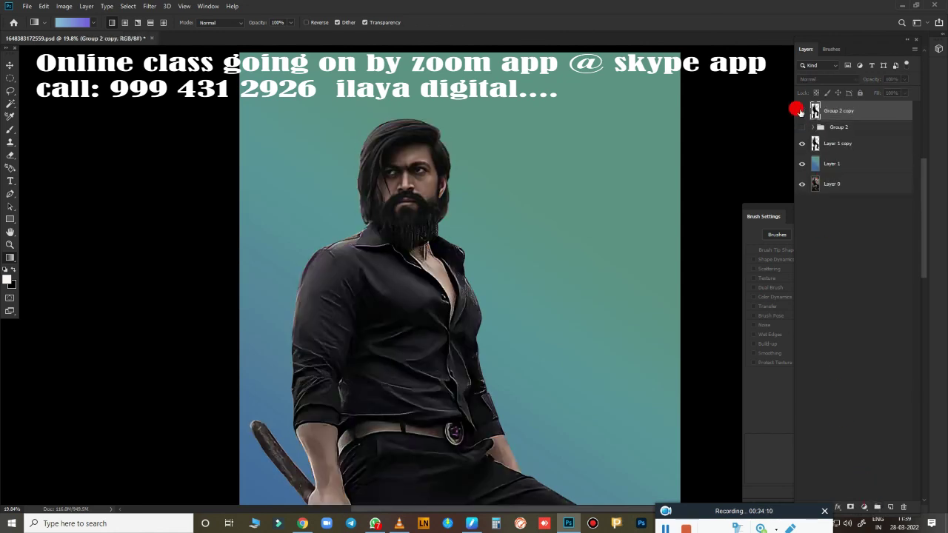
{"action": "left_click", "coordinate": [800, 111]}
{"action": "left_click", "coordinate": [799, 111]}
{"action": "key", "text": "ctrl+minus"}
{"action": "key", "text": "ctrl+minus"}
{"action": "left_click", "coordinate": [800, 112]}
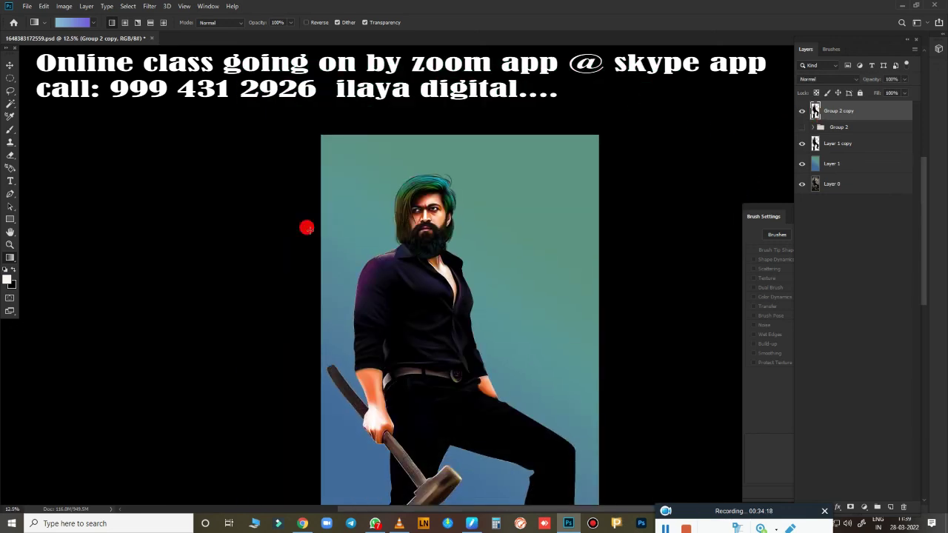
Save the document with the merged layer.
{"action": "scroll", "coordinate": [414, 236], "scroll_direction": "down", "scroll_amount": 2}
{"action": "scroll", "coordinate": [422, 230], "scroll_direction": "down", "scroll_amount": 2}
{"action": "scroll", "coordinate": [436, 218], "scroll_direction": "down", "scroll_amount": 2}
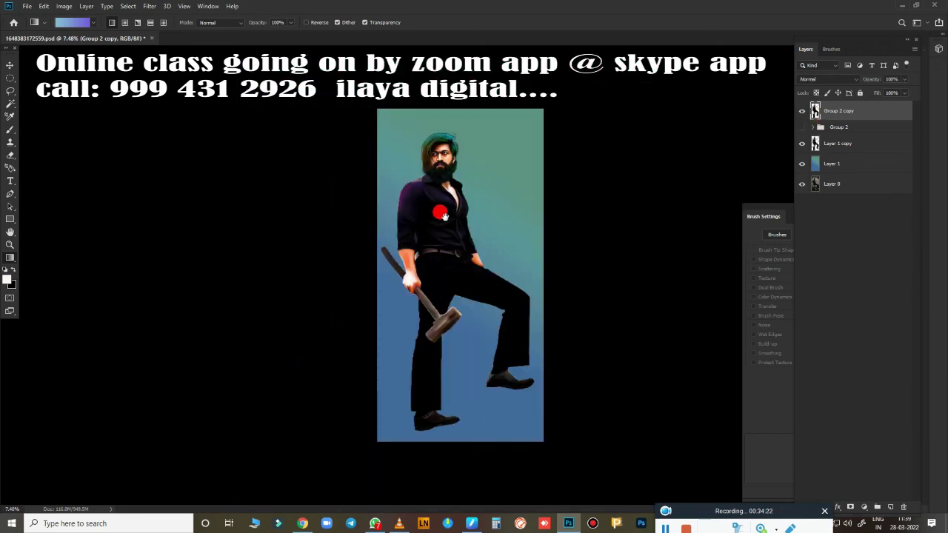
{"action": "key", "text": "ctrl+s"}
Toggle the merged painted copy to compare it with the original photo.
{"action": "scroll", "coordinate": [445, 145], "scroll_direction": "up", "scroll_amount": 5}
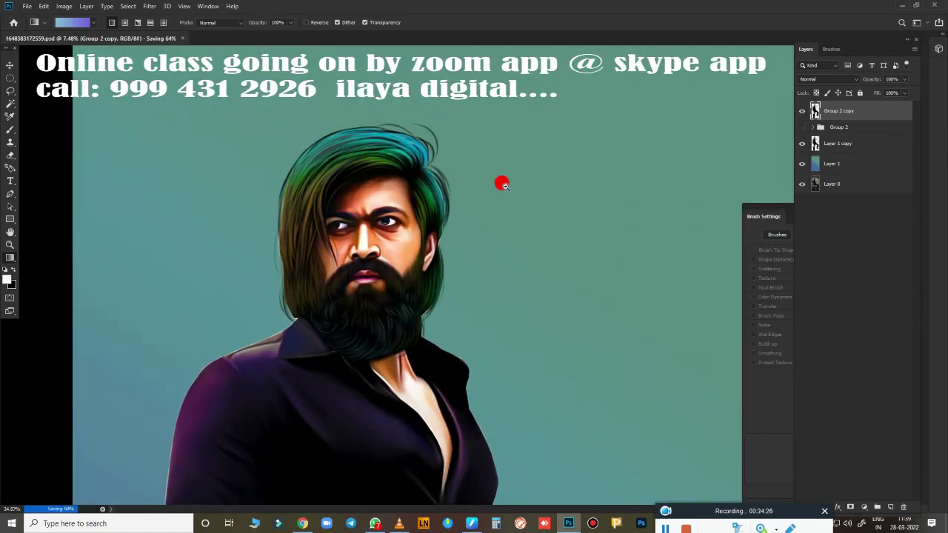
{"action": "left_click", "coordinate": [797, 115]}
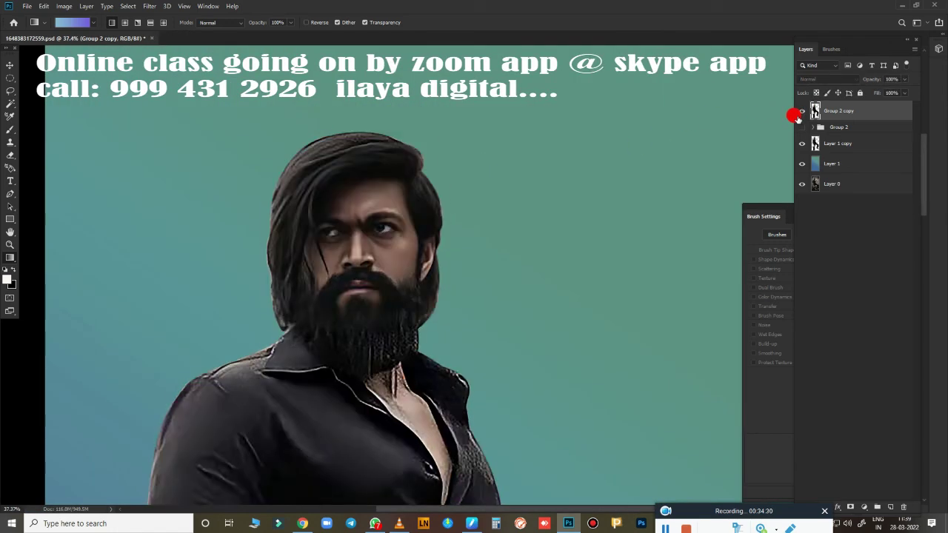
{"action": "left_click", "coordinate": [797, 115]}
{"action": "left_click", "coordinate": [797, 115]}
{"action": "left_click", "coordinate": [798, 115]}
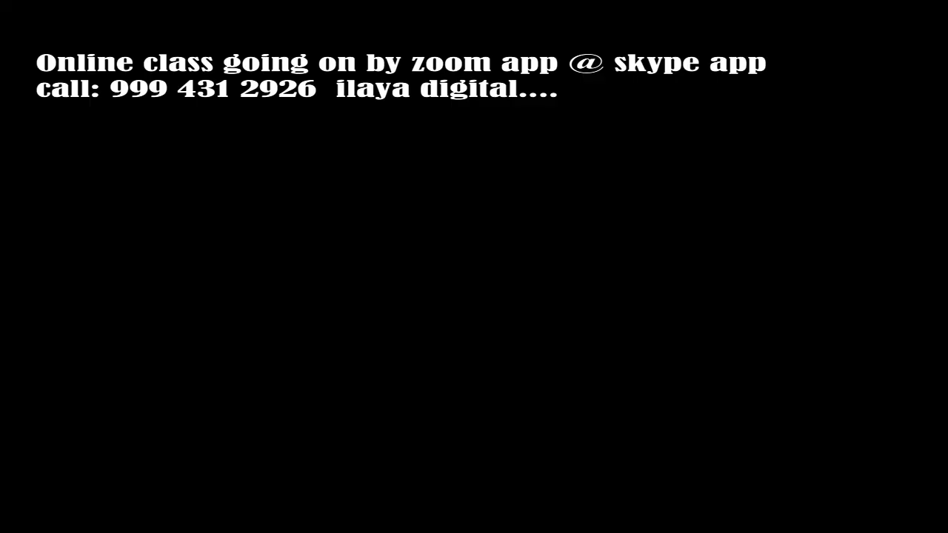